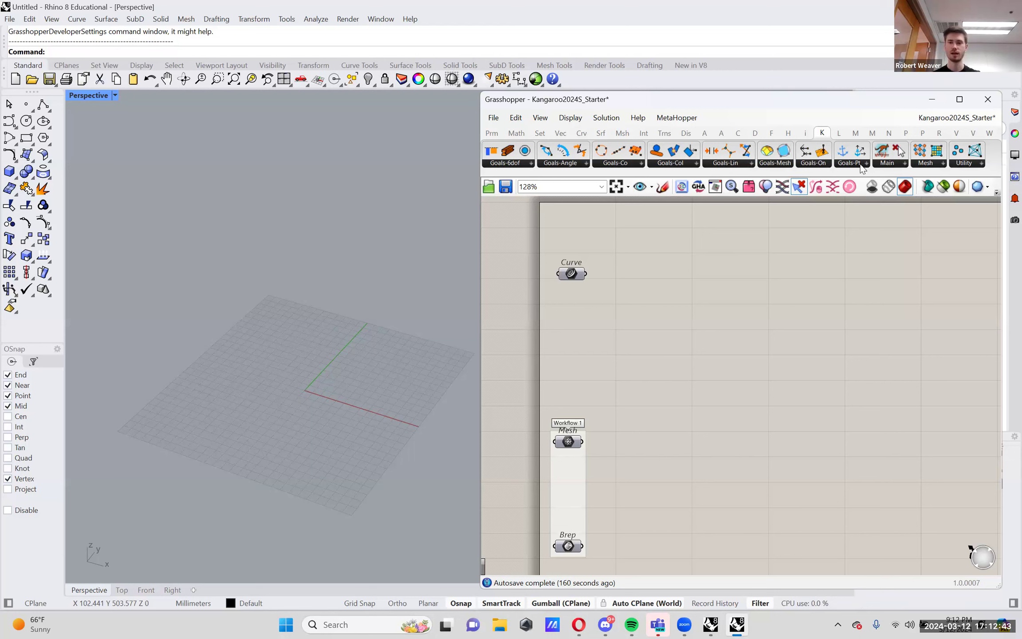
Step: Examine the components available in Kangaroo's goal groups, from Goals-Pt through Goals-6dof, and in its Utility group
left_click(861, 165)
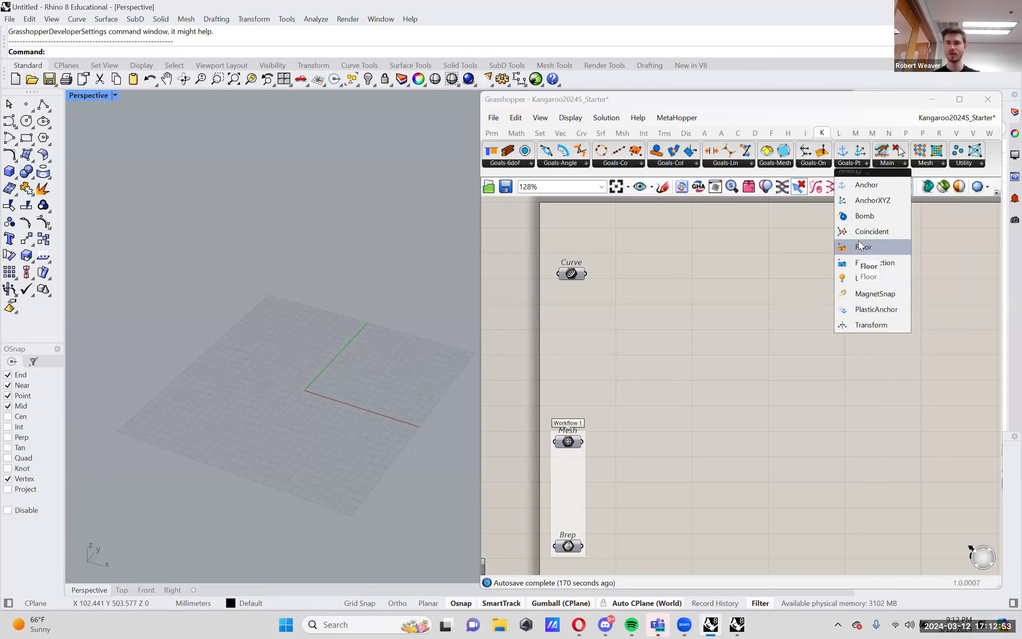
left_click(819, 167)
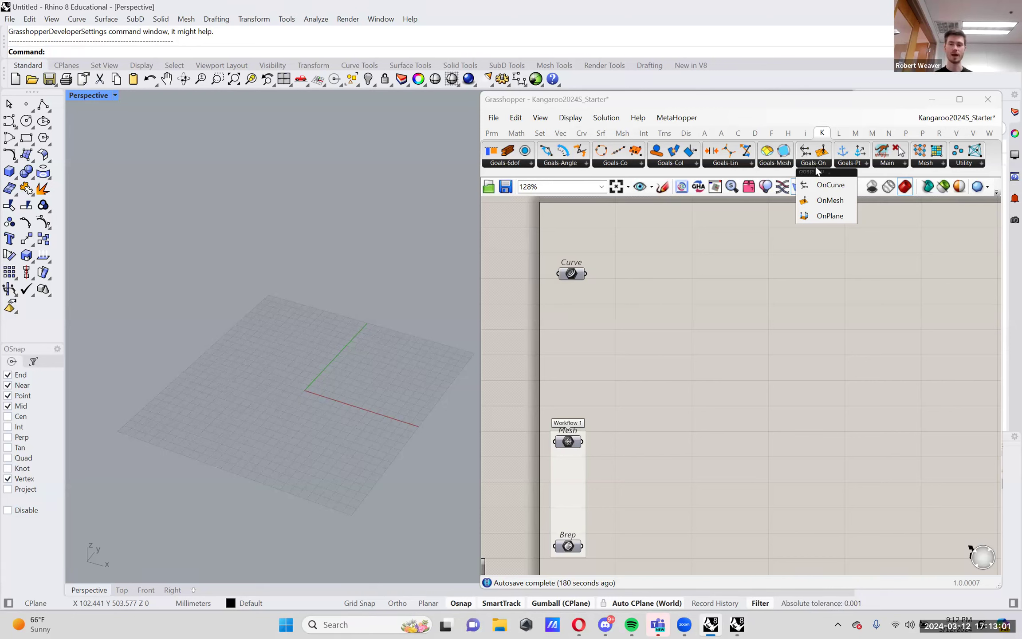
left_click(781, 163)
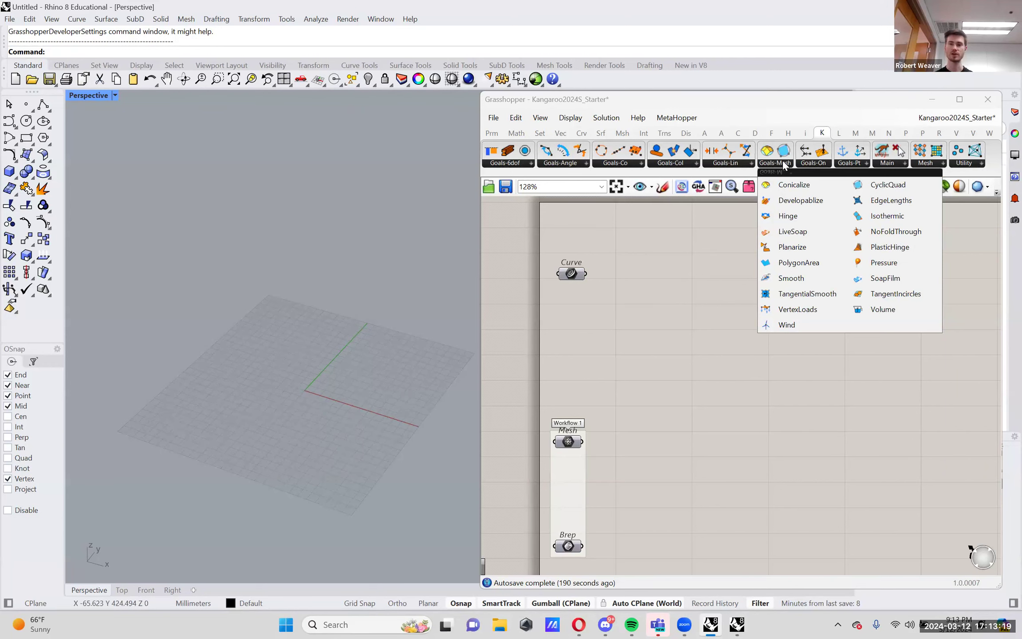
left_click(716, 164)
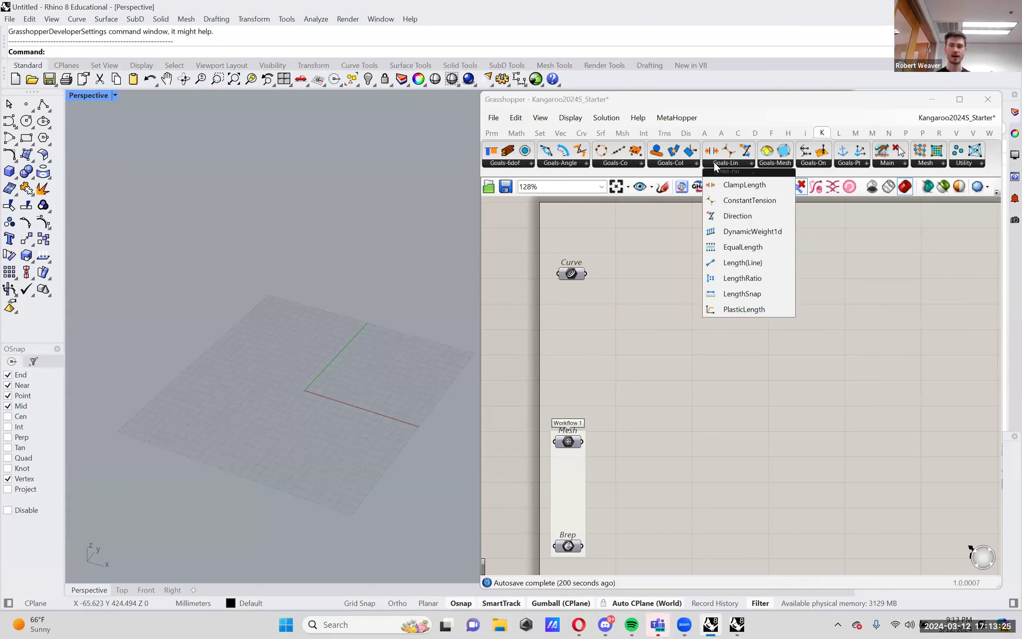
left_click(682, 163)
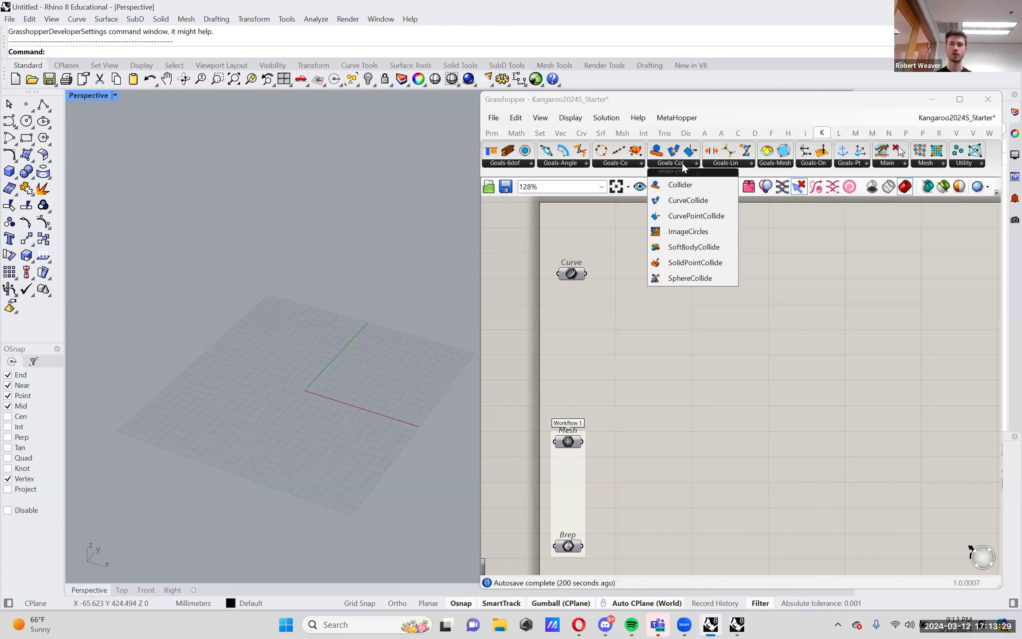
left_click(617, 162)
left_click(582, 164)
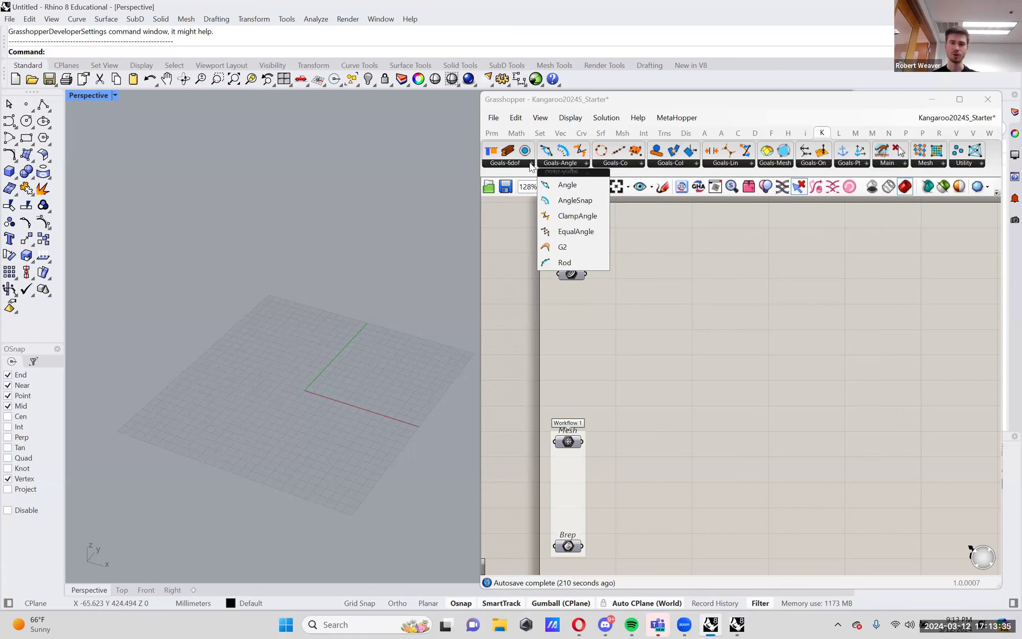
left_click(530, 164)
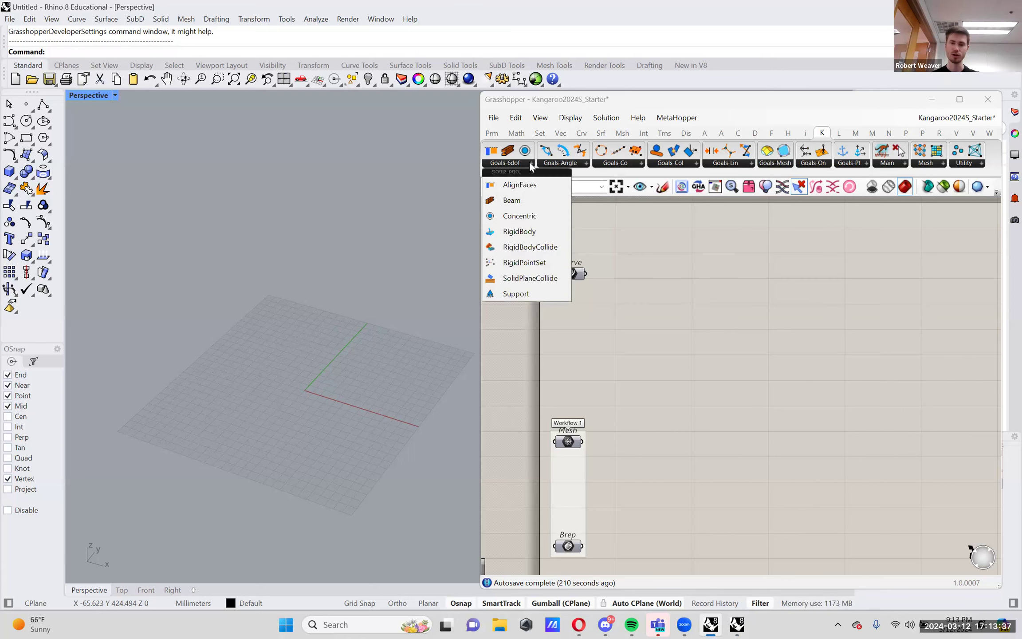
left_click(971, 167)
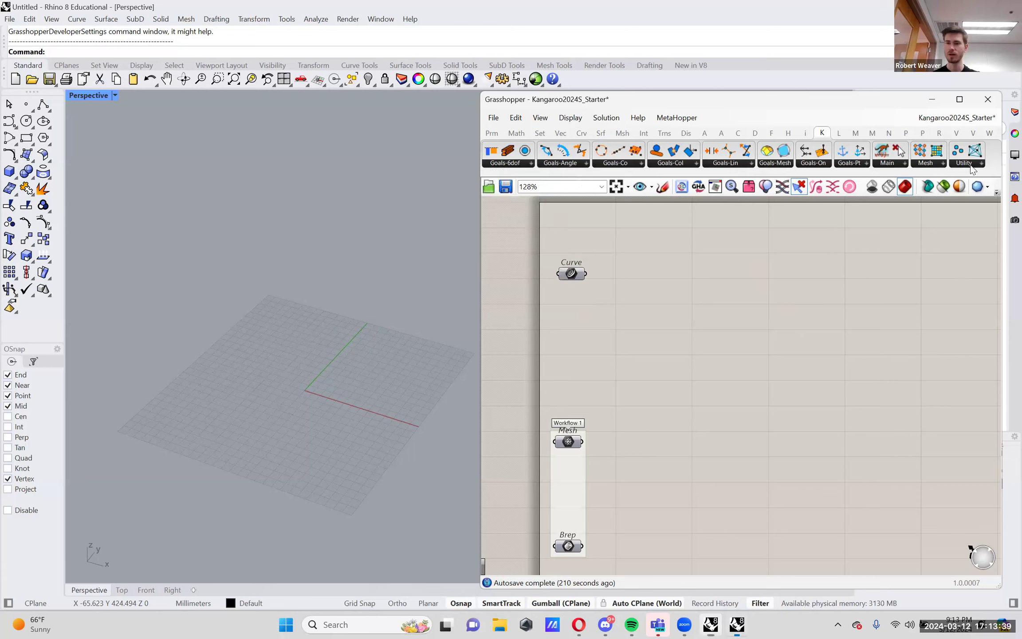
left_click(970, 165)
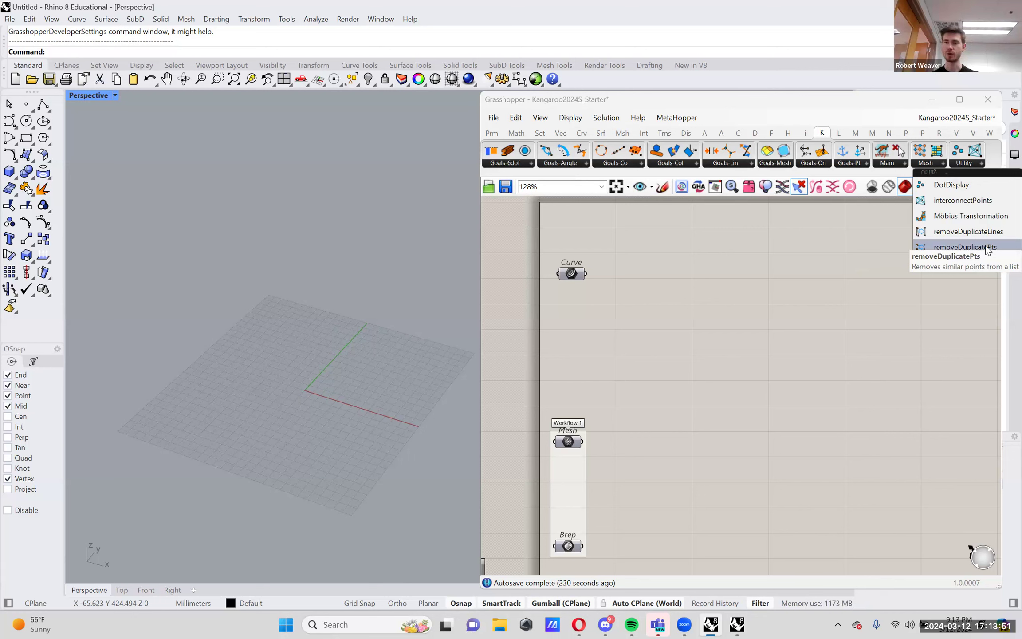
left_click(863, 271)
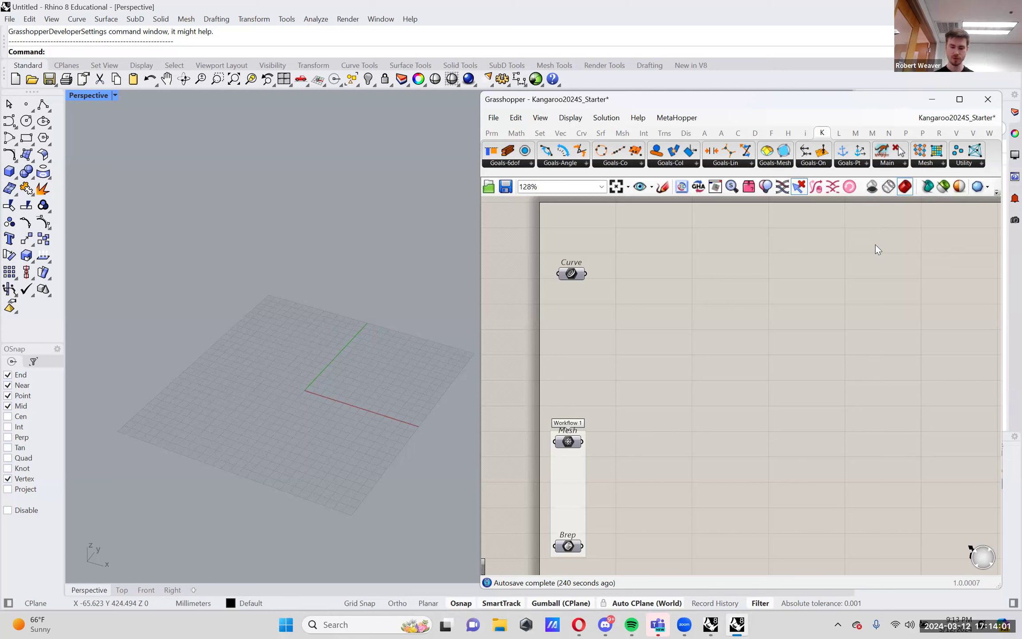
Step: Examine the closed curve held by the Curve parameter from several angles in the Perspective viewport
left_click(571, 274)
right_click(571, 274)
left_click(510, 242)
left_click(572, 277)
left_click_drag(608, 396, 521, 576)
left_click(568, 332)
left_click(572, 273)
scroll(262, 363, "down", 5)
right_click_drag(322, 358, 362, 365)
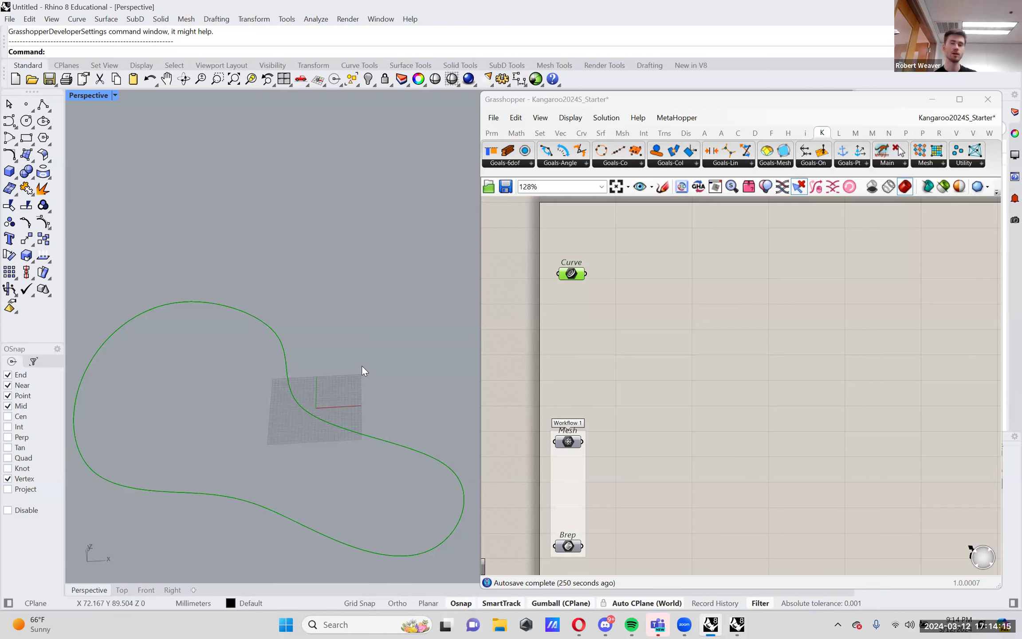
right_click_drag(350, 346, 346, 349)
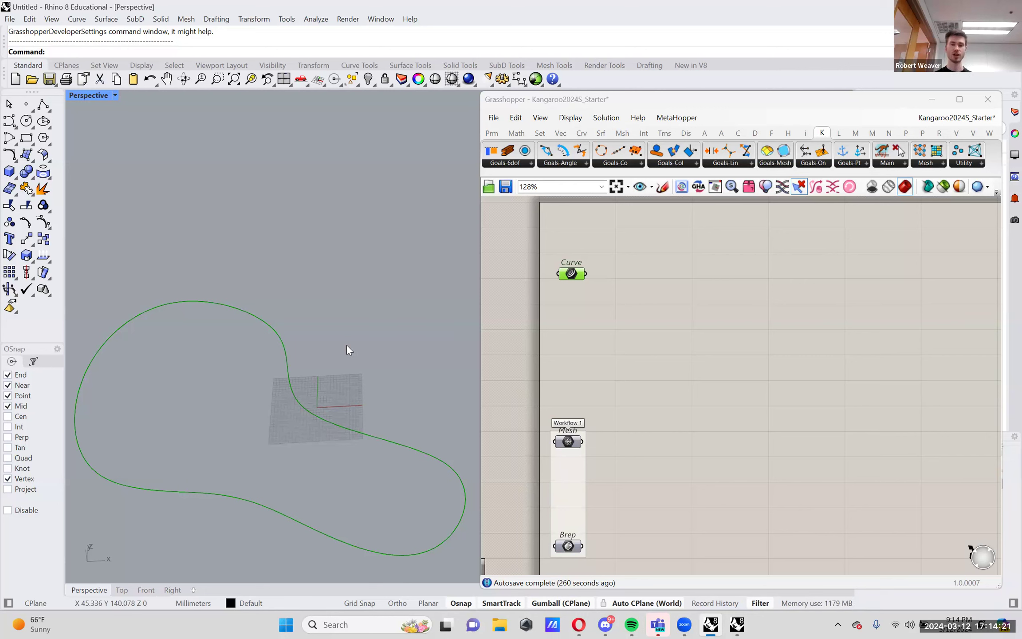
right_click_drag(342, 326, 351, 296)
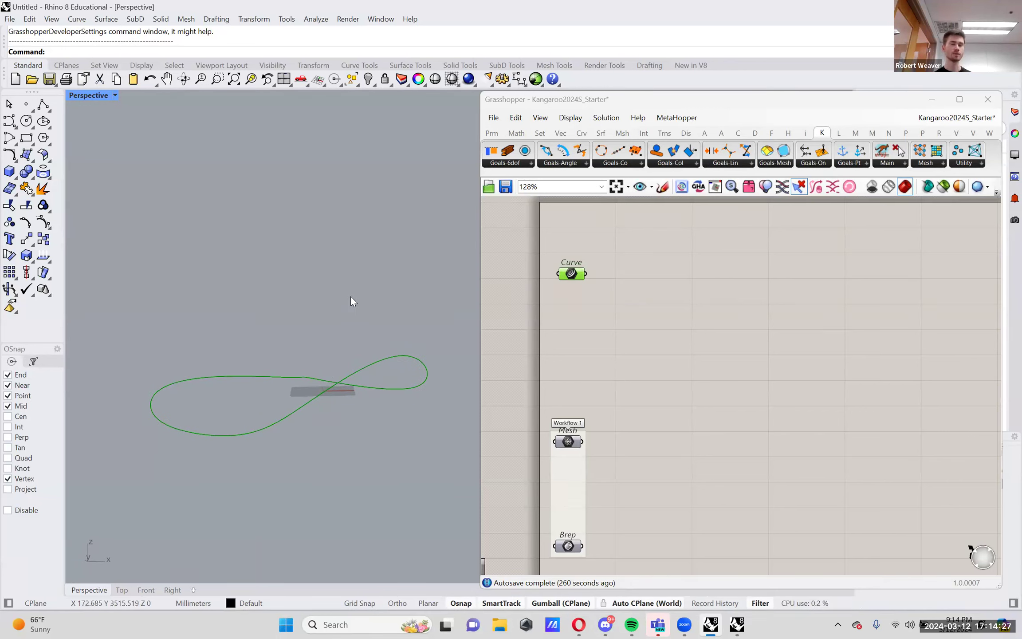
right_click_drag(342, 330, 338, 370)
Step: Bake the Curve parameter's geometry onto the Default layer
right_click(575, 275)
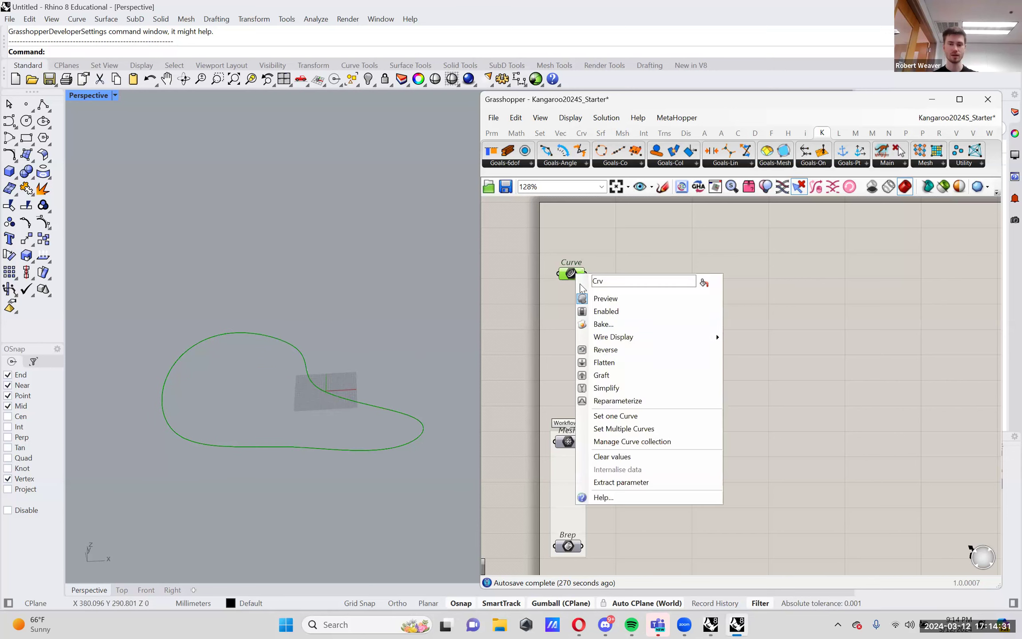
left_click(633, 324)
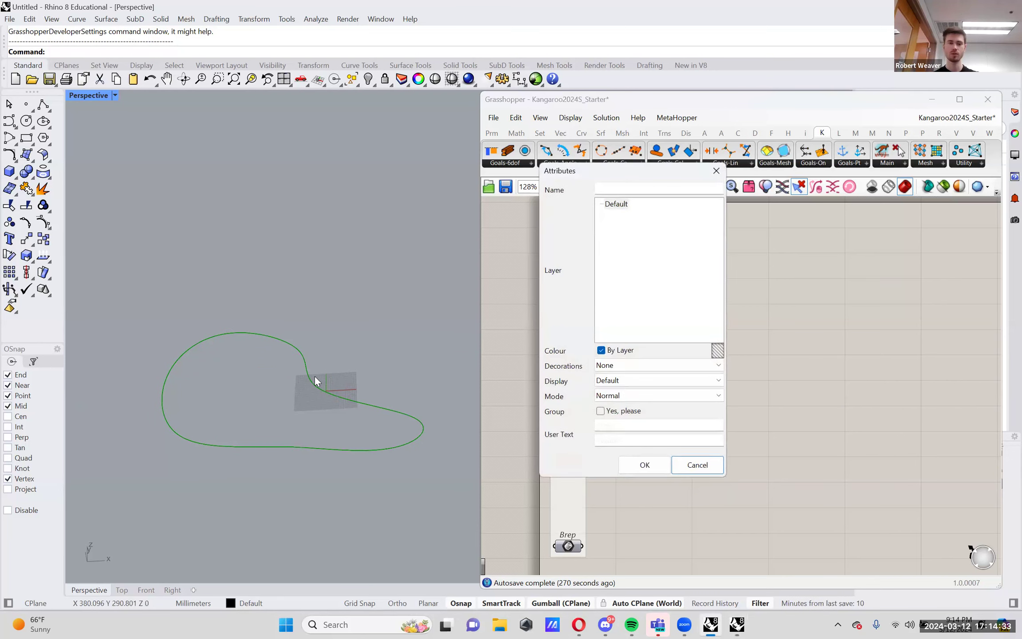
left_click(646, 464)
Step: Reshape the baked curve by moving its upper-right, upper-left and left control points outward
left_click(309, 379)
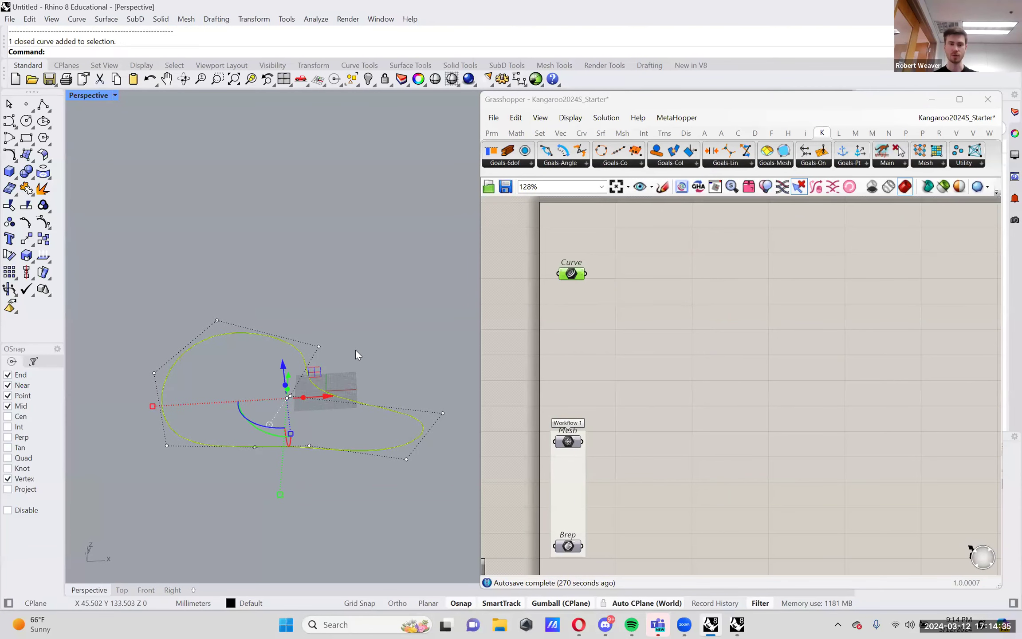
key("Escape")
left_click(327, 389)
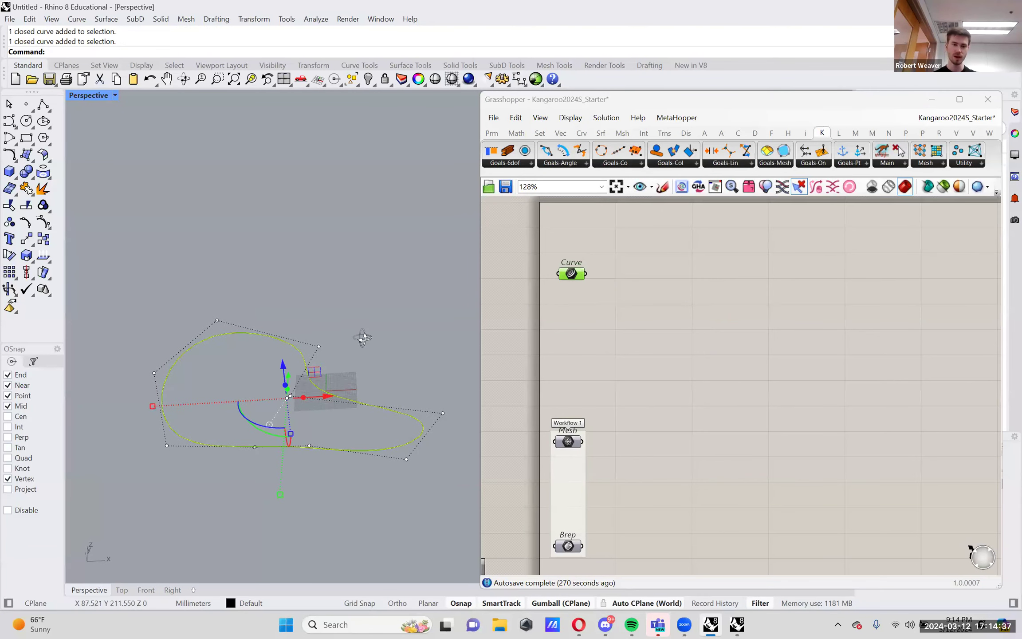
left_click(327, 327)
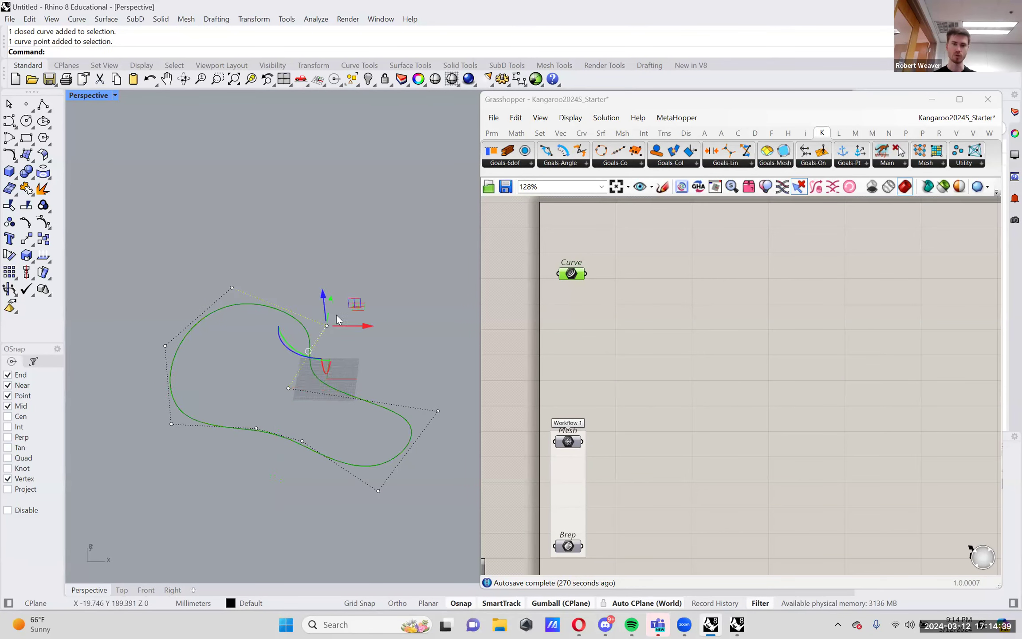
left_click_drag(361, 315, 456, 174)
left_click(232, 288)
right_click_drag(265, 277, 164, 371)
left_click(157, 366)
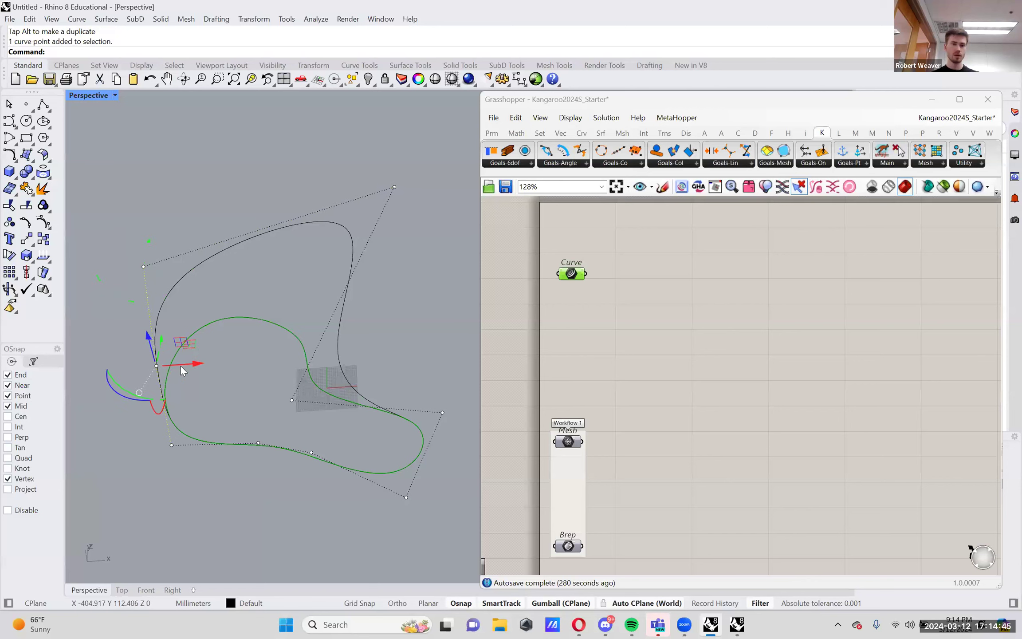
left_click_drag(189, 345, 265, 292)
Step: Reference the reshaped curve as the single curve of the Curve parameter
left_click(329, 223)
right_click(572, 273)
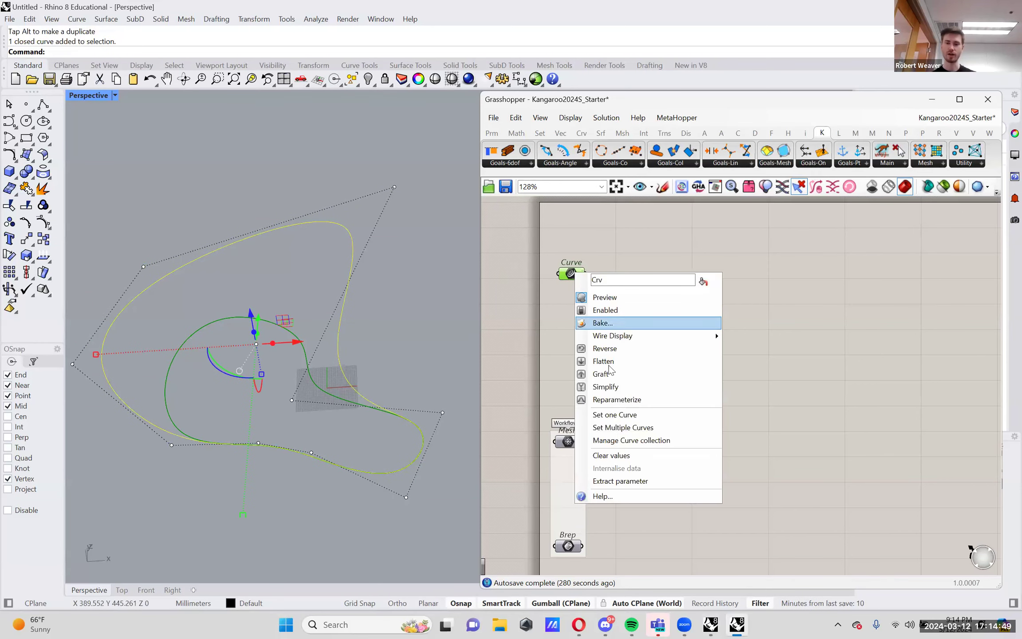
left_click(621, 414)
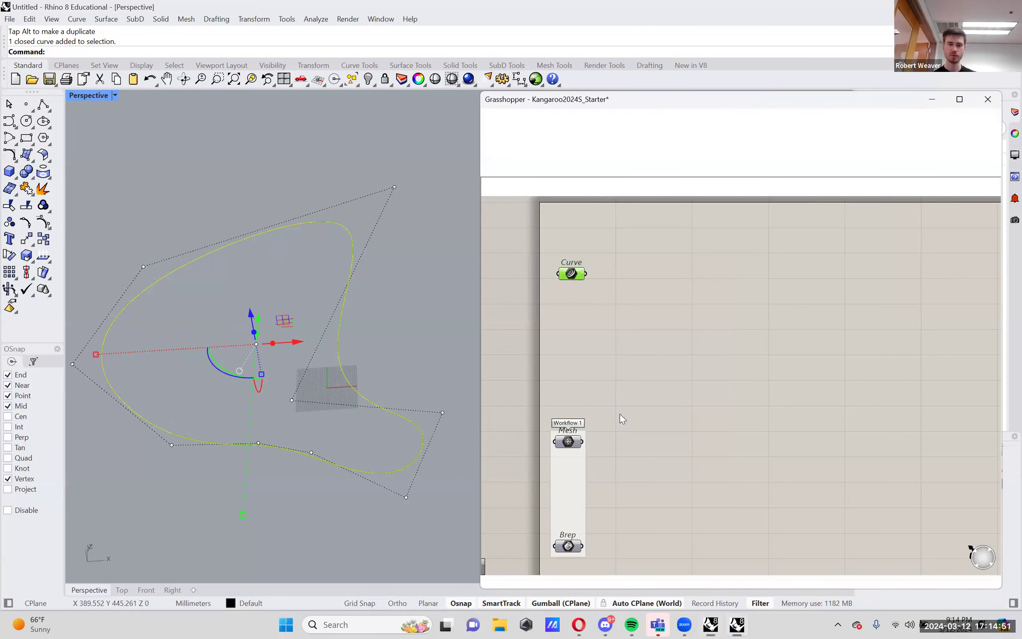
left_click(388, 331)
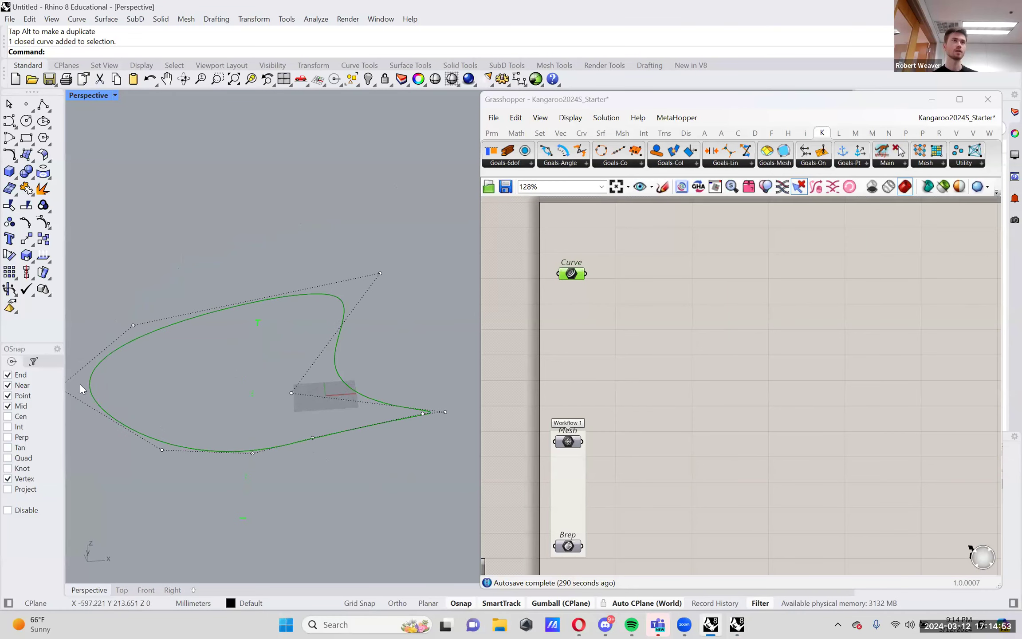
Step: Adjust further control points of the referenced curve to vary its shape in three dimensions
right_click_drag(470, 343, 326, 377)
left_click(324, 376)
left_click_drag(353, 349, 372, 291)
right_click_drag(275, 345, 261, 366)
left_click_drag(251, 415, 359, 218)
right_click_drag(358, 231, 299, 366)
left_click(302, 381)
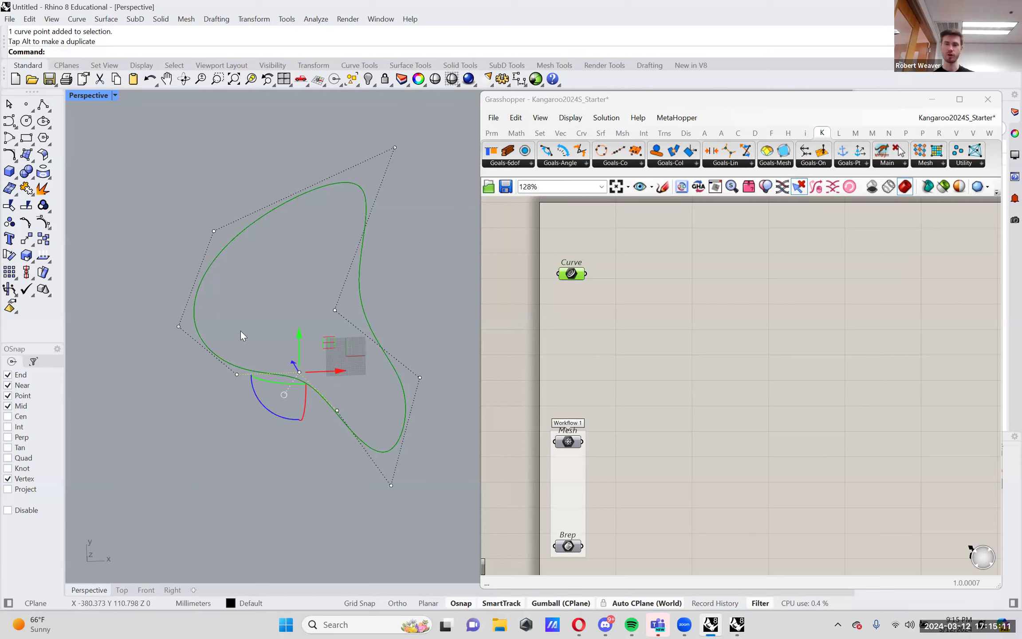
Step: Pick the outermost control point at the curve's wide end and raise it vertically
left_click(245, 307)
right_click_drag(444, 266, 435, 242)
left_click(170, 399)
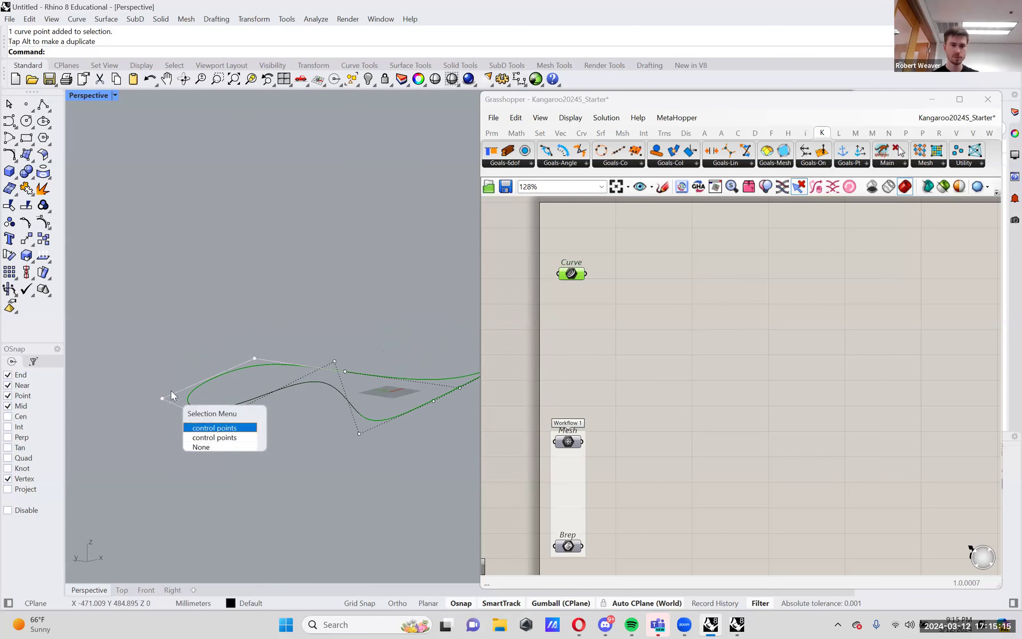
left_click(205, 427)
left_click_drag(162, 398, 157, 282)
Step: Check the reshaped curve and turn off its control points
right_click_drag(336, 304, 148, 282)
right_click_drag(368, 347, 399, 360)
left_click(339, 400)
right_click_drag(338, 397, 244, 313)
right_click_drag(349, 315, 334, 339)
left_click(42, 224)
right_click_drag(294, 305, 329, 363)
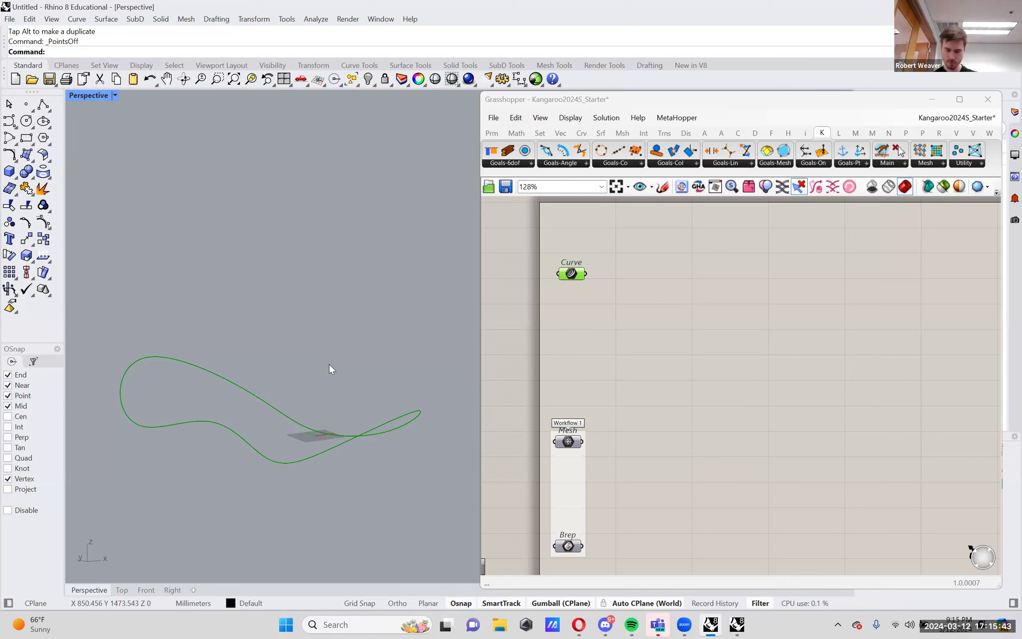
right_click_drag(330, 365, 322, 394)
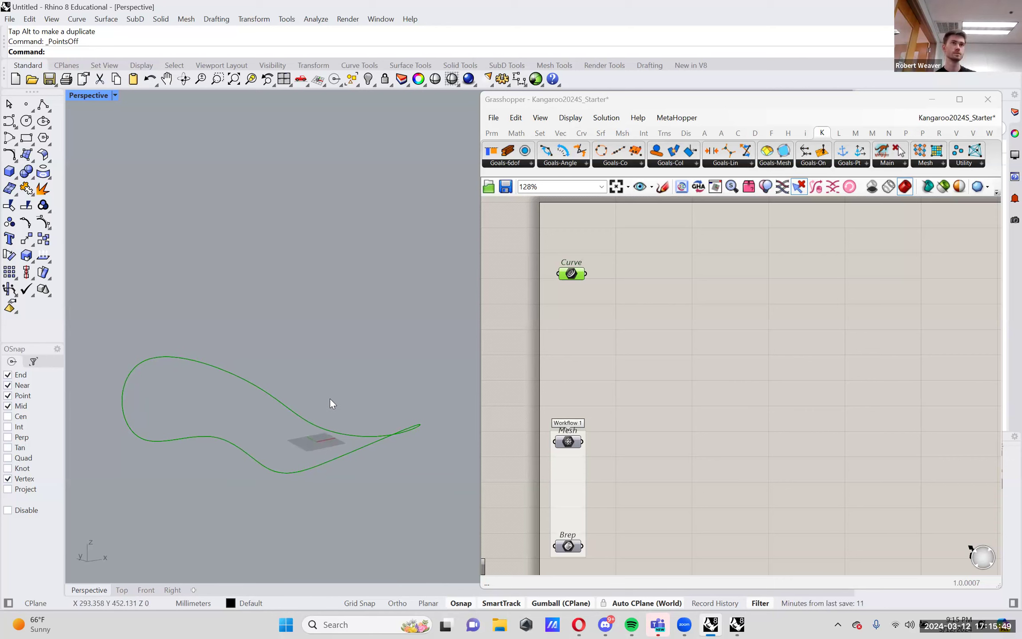
mouse_move(345, 397)
right_mouse_down()
mouse_move(342, 422)
mouse_move(346, 389)
right_mouse_up()
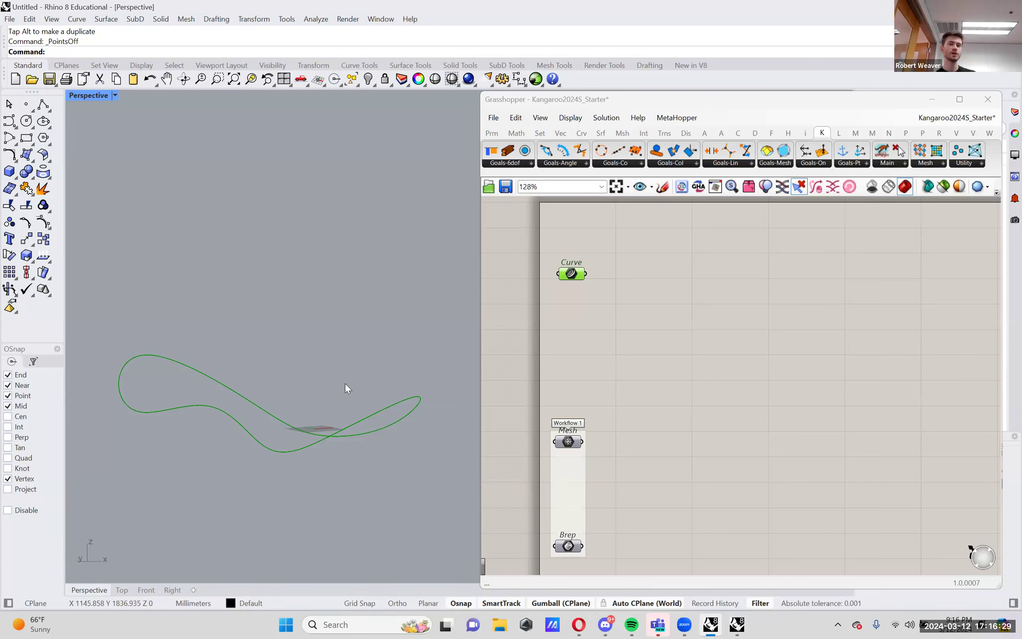
mouse_move(350, 375)
right_mouse_down()
mouse_move(354, 390)
mouse_move(356, 376)
right_mouse_up()
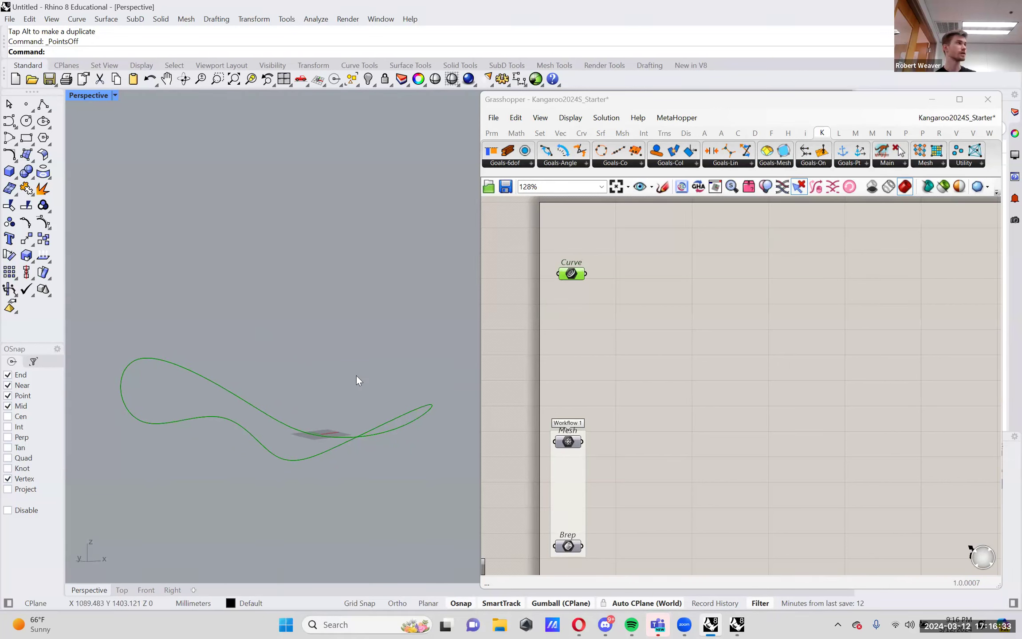
right_click_drag(356, 375, 350, 392)
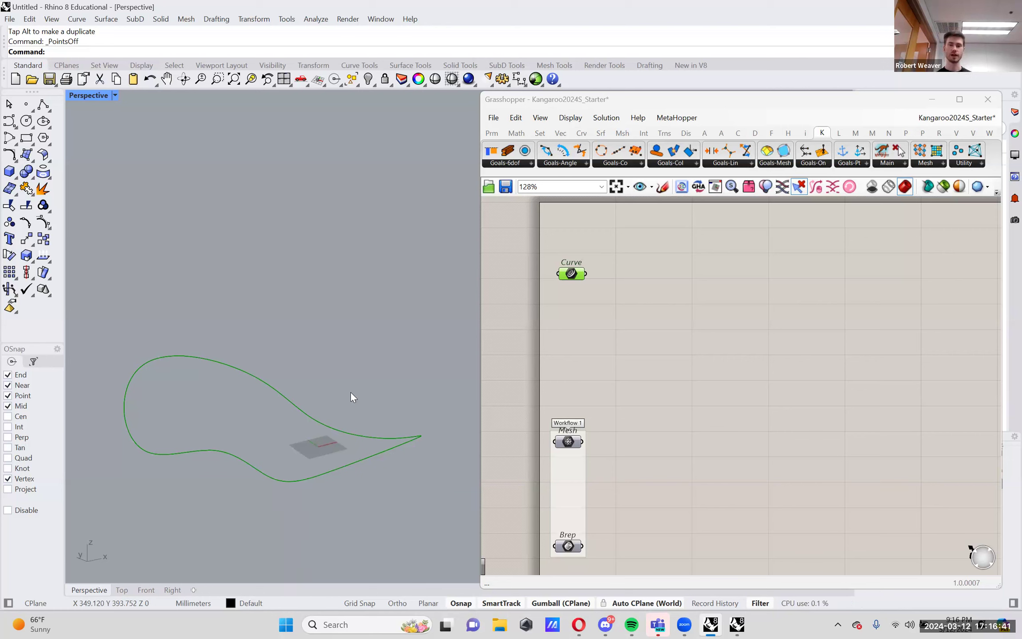
right_click_drag(351, 392, 377, 493)
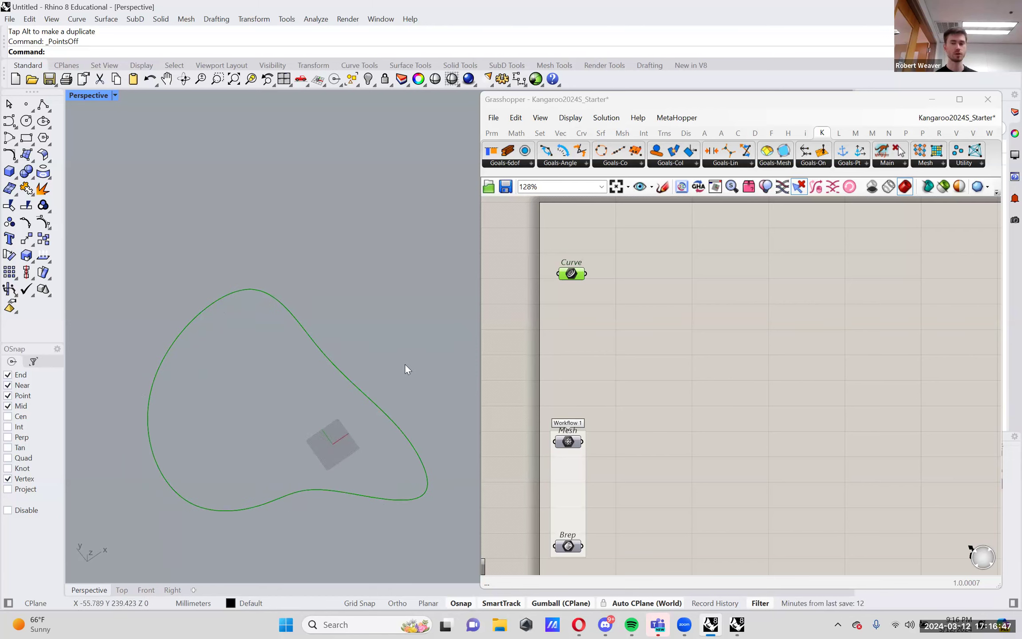
Step: Add a Patch component beside the Curve parameter and connect the curve to its C input
left_click(601, 133)
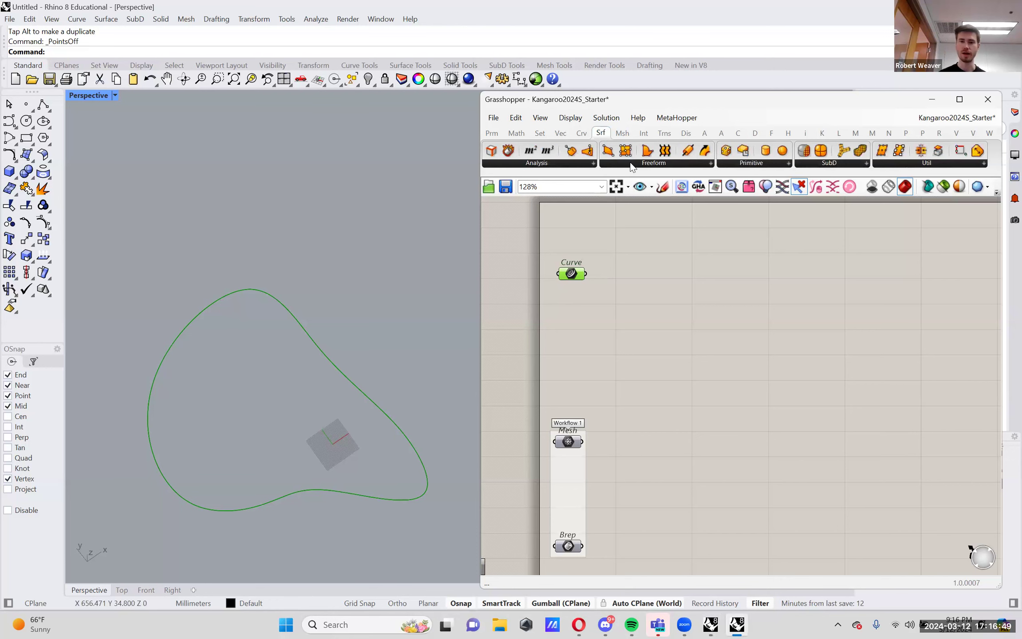
left_click(630, 163)
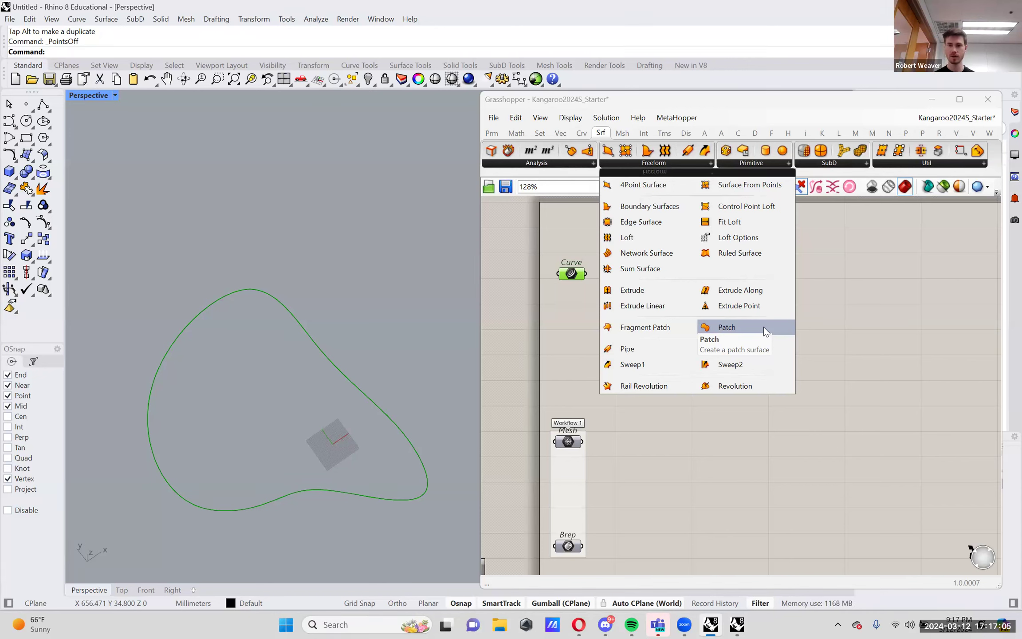
left_click(728, 330)
left_click(634, 290)
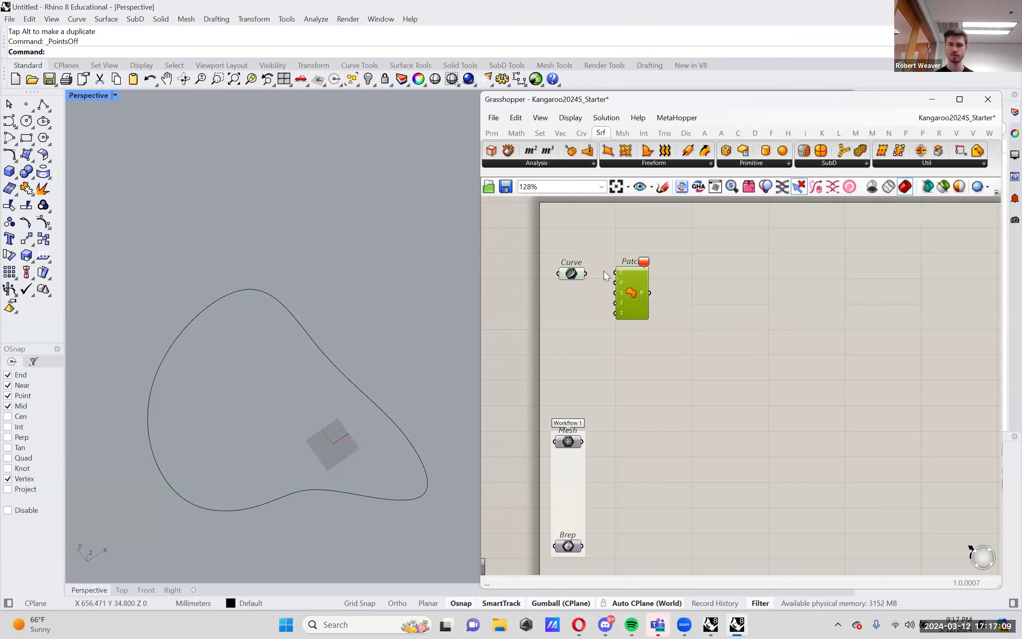
left_click_drag(600, 271, 615, 273)
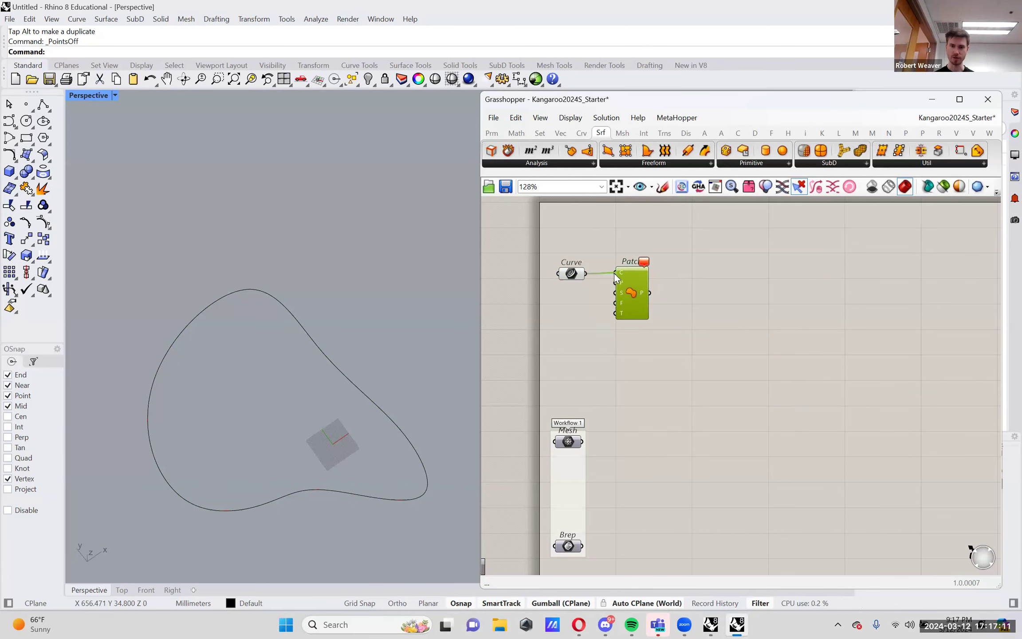
right_click_drag(631, 285, 658, 287)
scroll(658, 287, "up", 3)
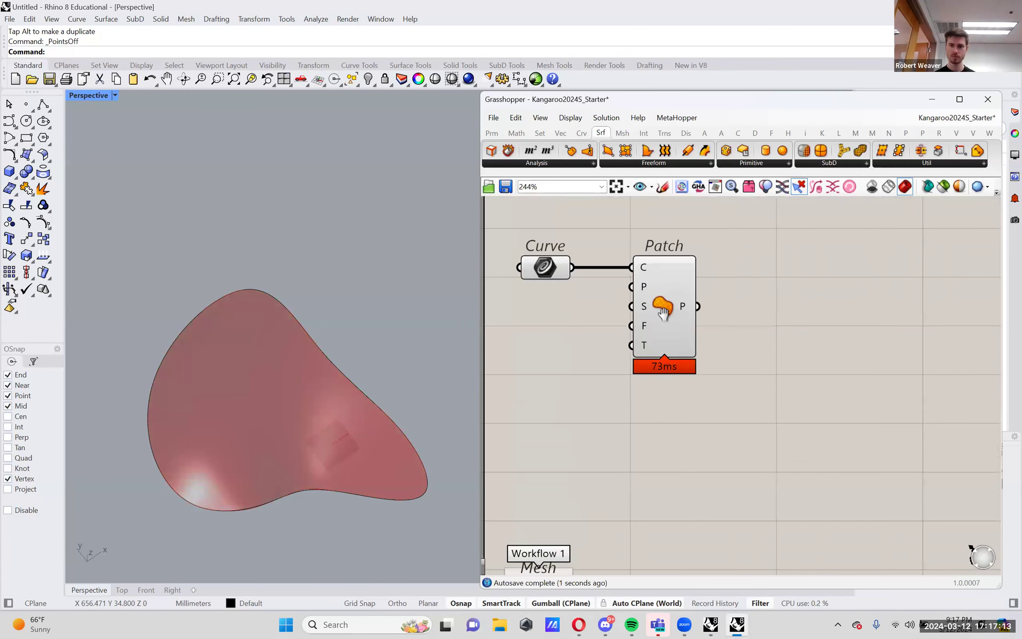
Step: Examine the patch surface from several angles, together with the Patch component's inputs and output and the available freeform surface components
mouse_move(644, 321)
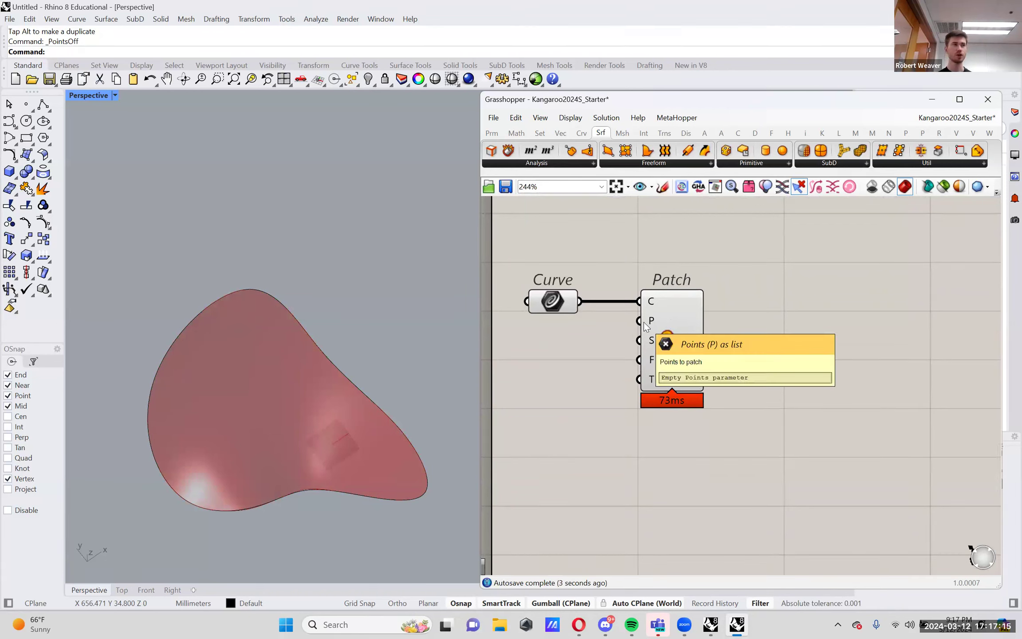
right_click_drag(265, 363, 319, 346)
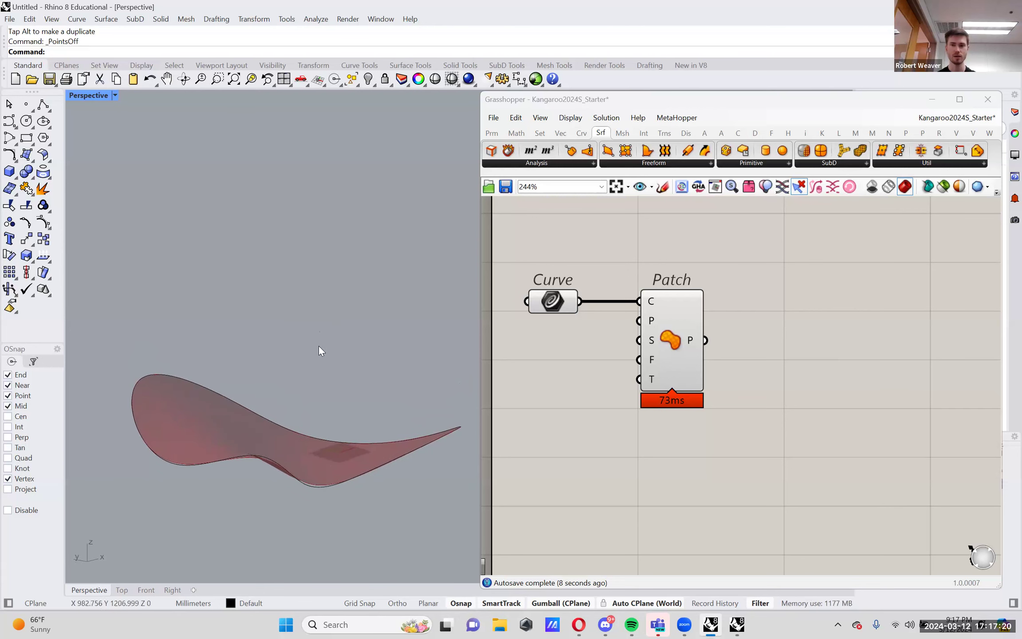
left_click(673, 164)
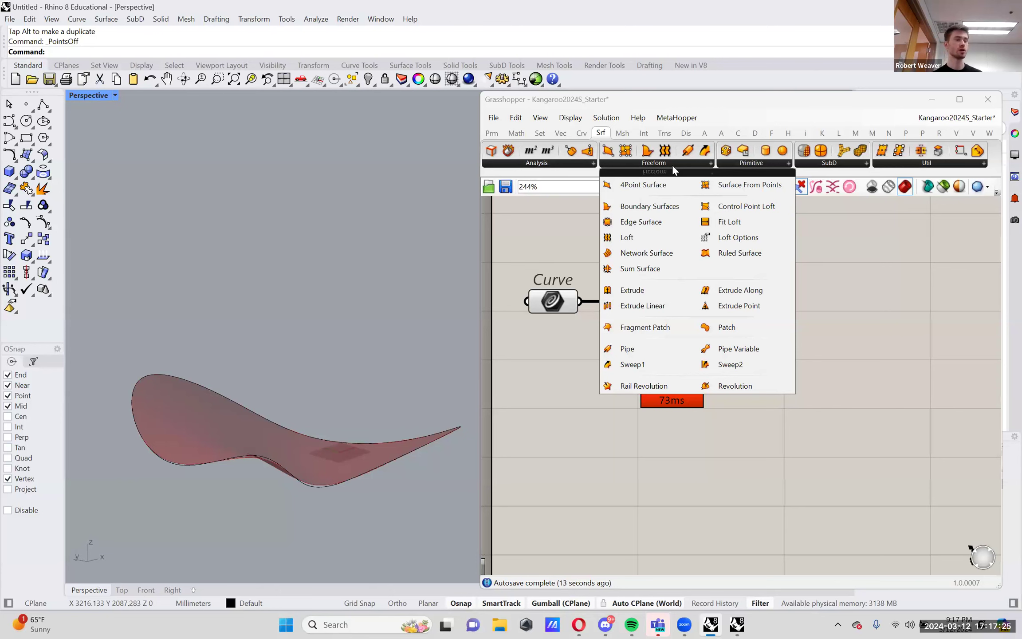
right_click_drag(309, 366, 413, 410)
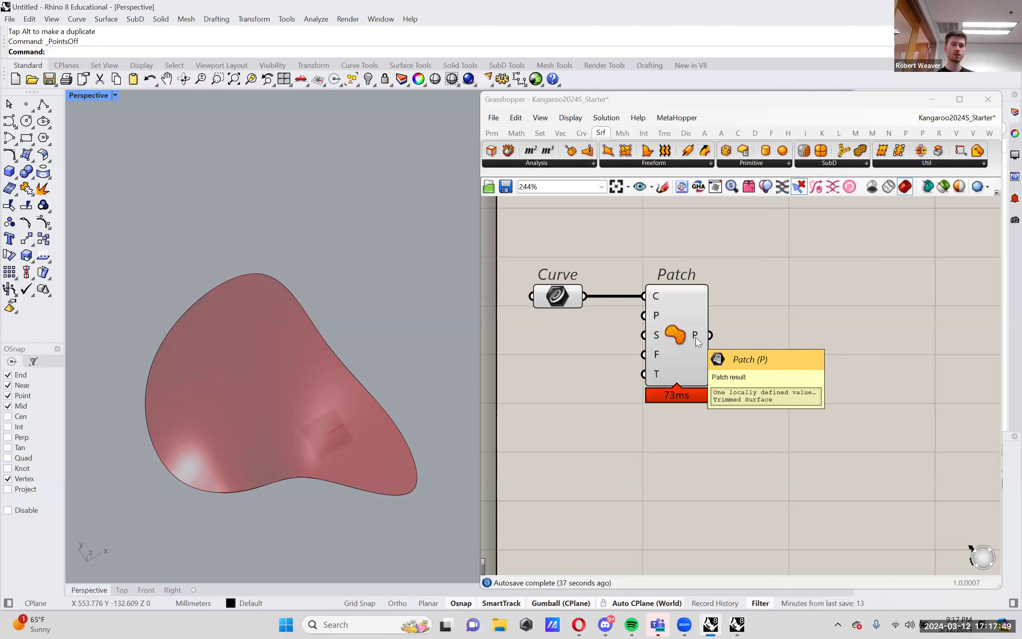
right_click_drag(368, 391, 380, 342)
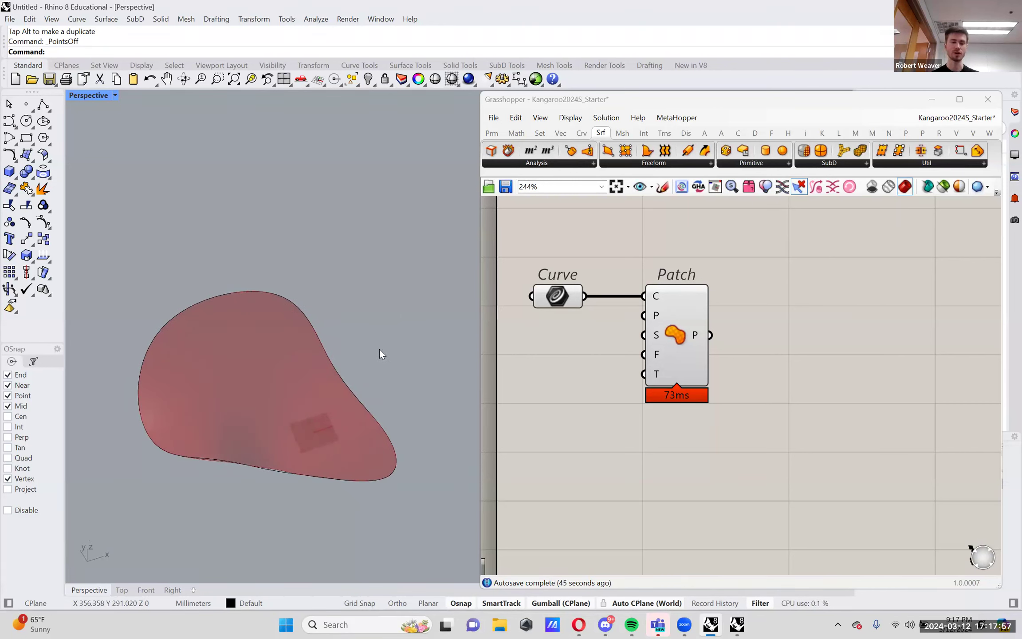
right_click_drag(376, 356, 377, 369)
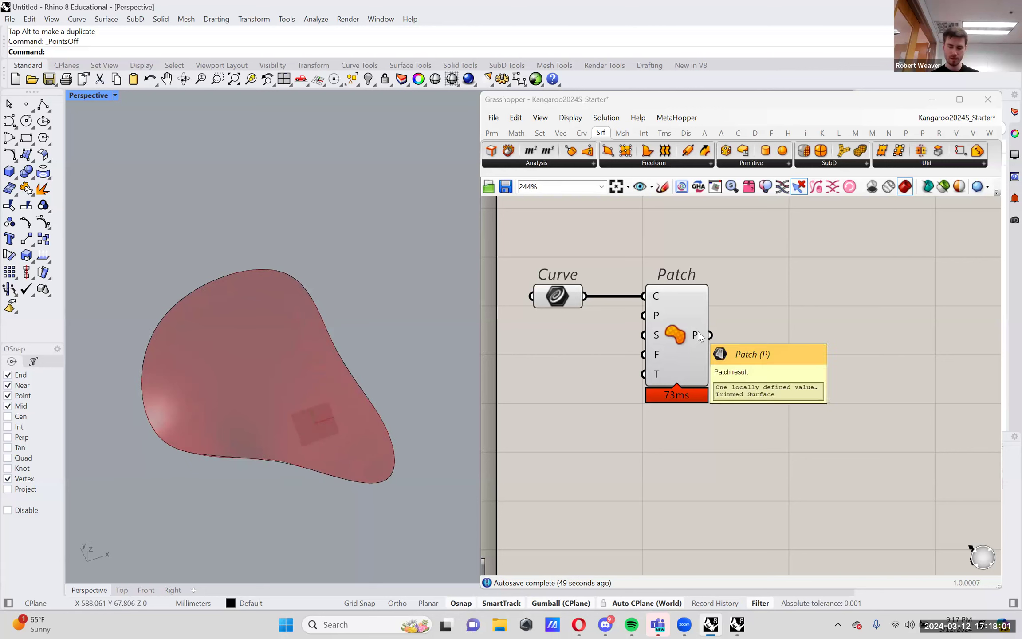
left_click(684, 334)
right_click_drag(418, 354, 420, 301)
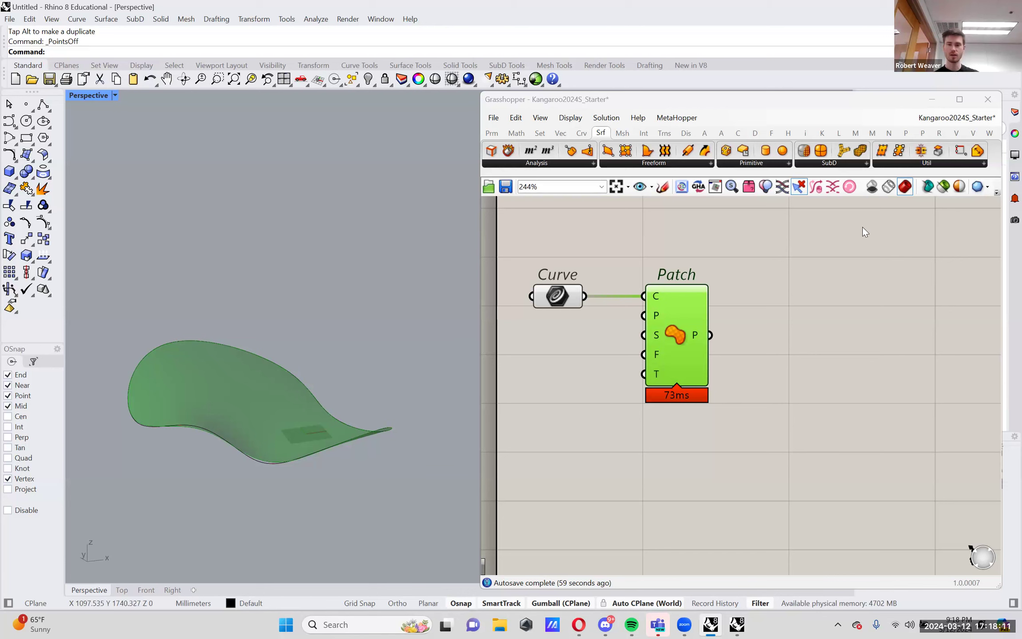
Step: Add a Mesh Brep component beside Patch and connect the patch output to its B input
double_click(815, 273)
type("mesh")
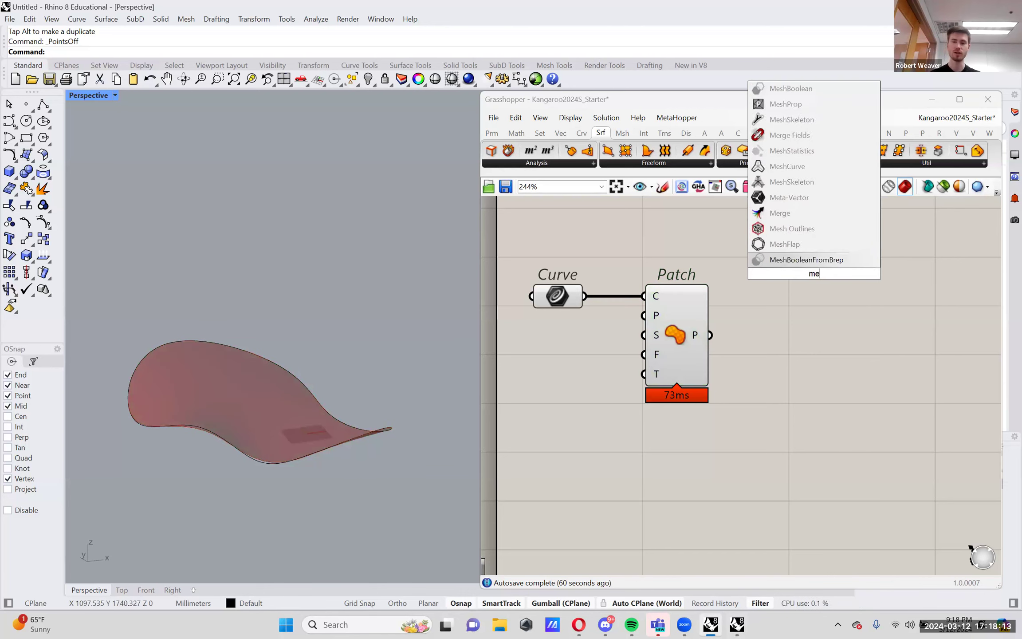
key("Up")
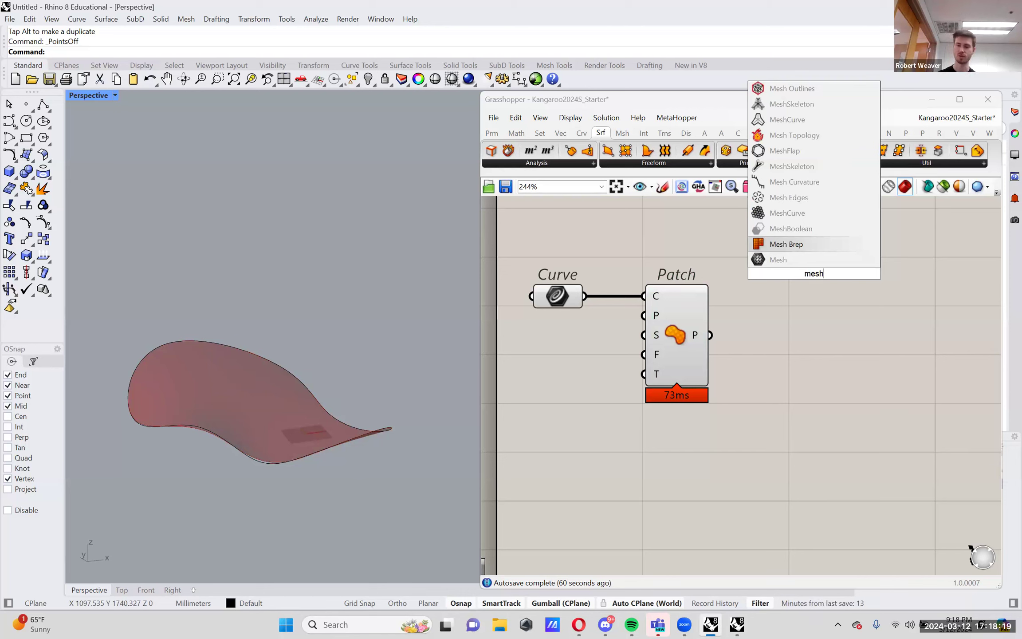
key("Return")
left_click_drag(710, 336, 757, 364)
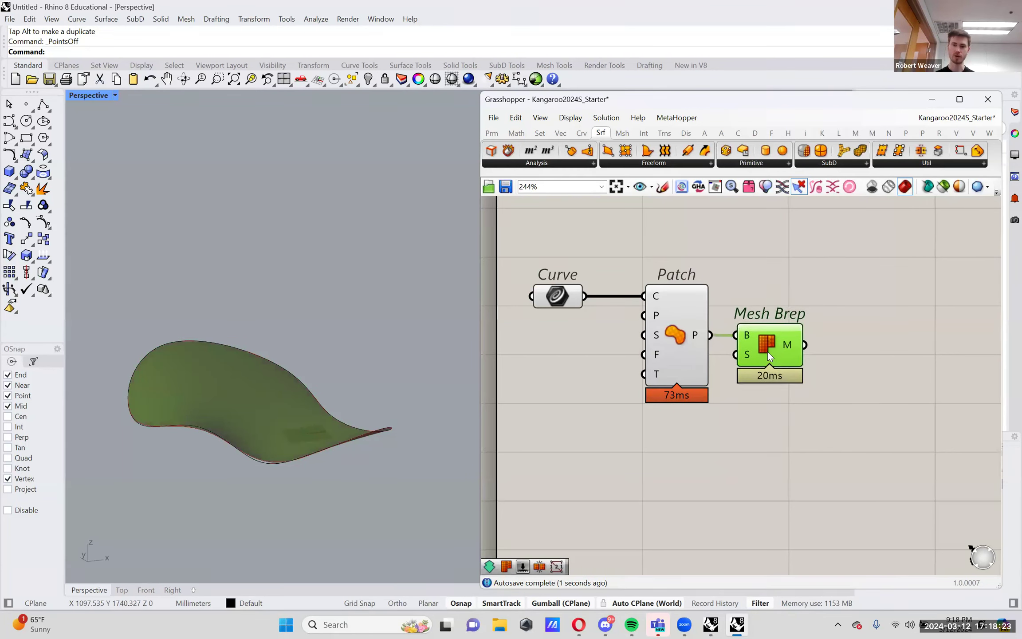
Step: Turn off the preview of the Patch component
right_click_drag(209, 376, 221, 393)
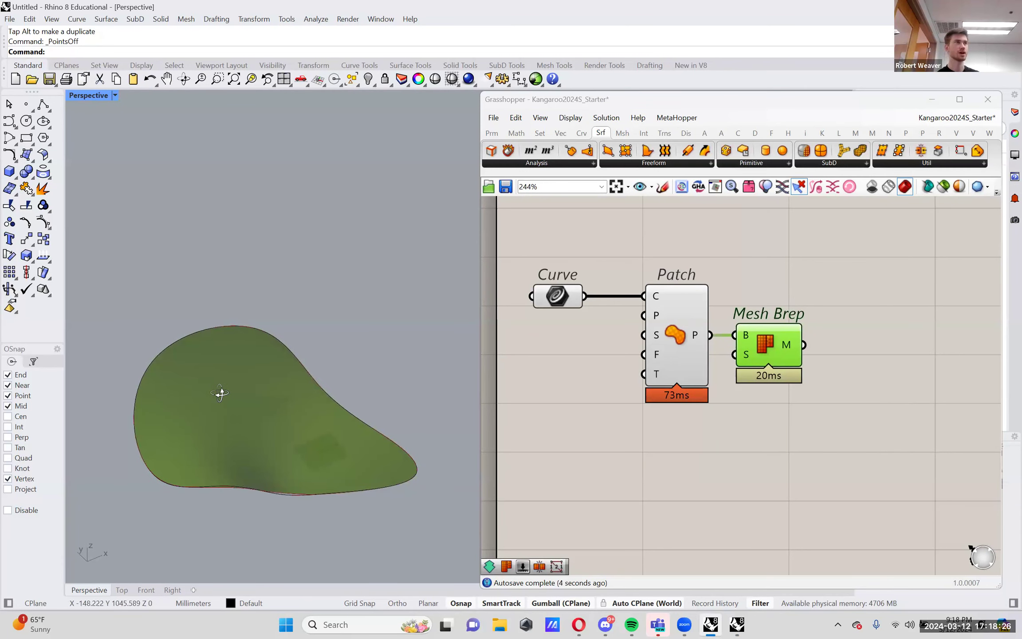
right_click(675, 343)
left_click(706, 363)
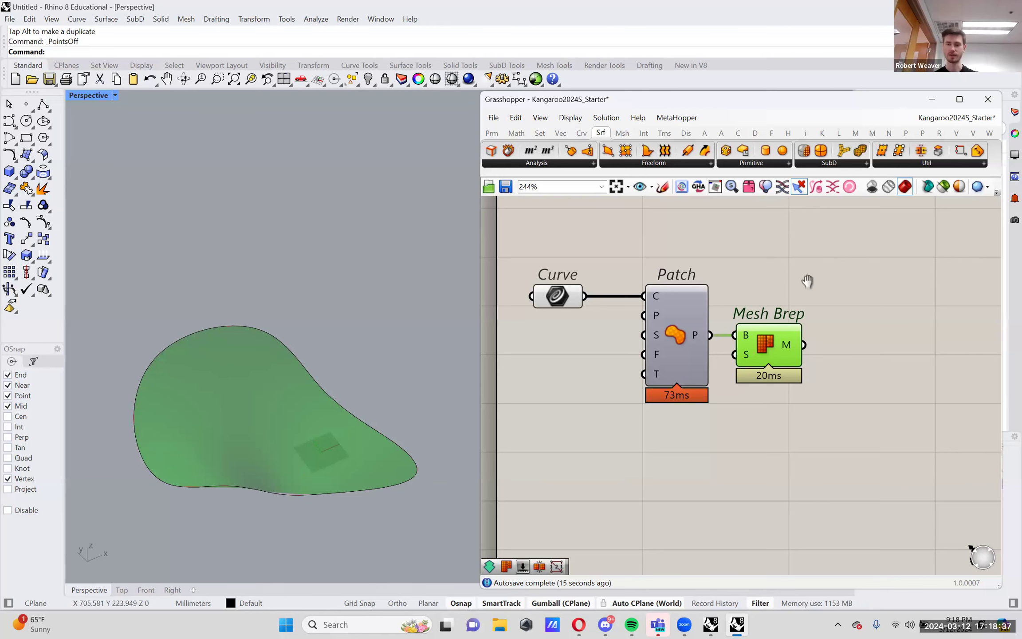
Step: Add a Mesh Edges component above Mesh Brep and feed it the mesh output M
right_click_drag(807, 283, 749, 296)
left_click(783, 278)
double_click(783, 277)
type("edge")
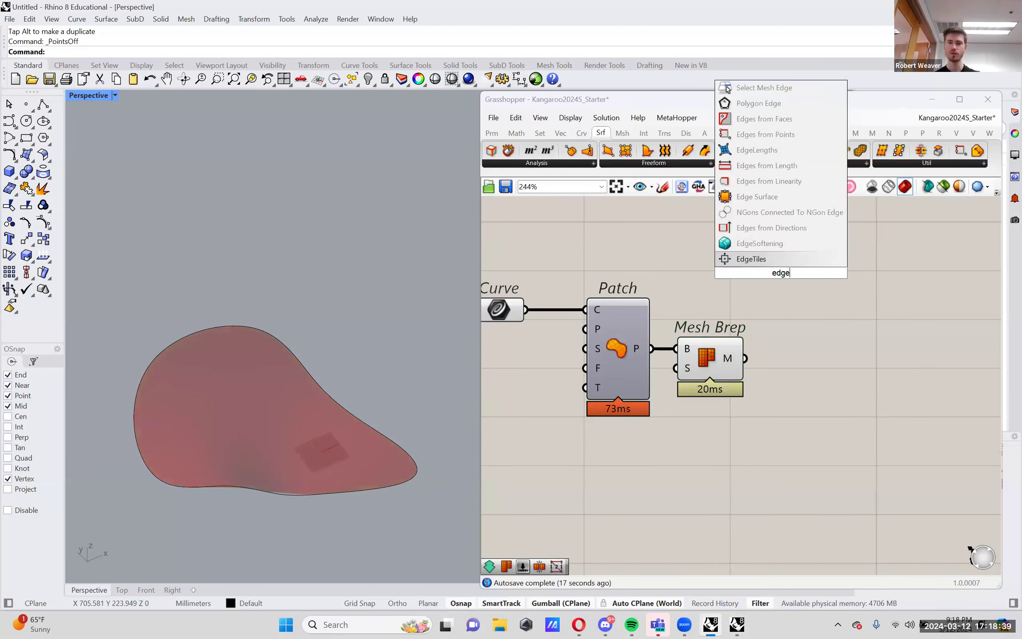
key("Home")
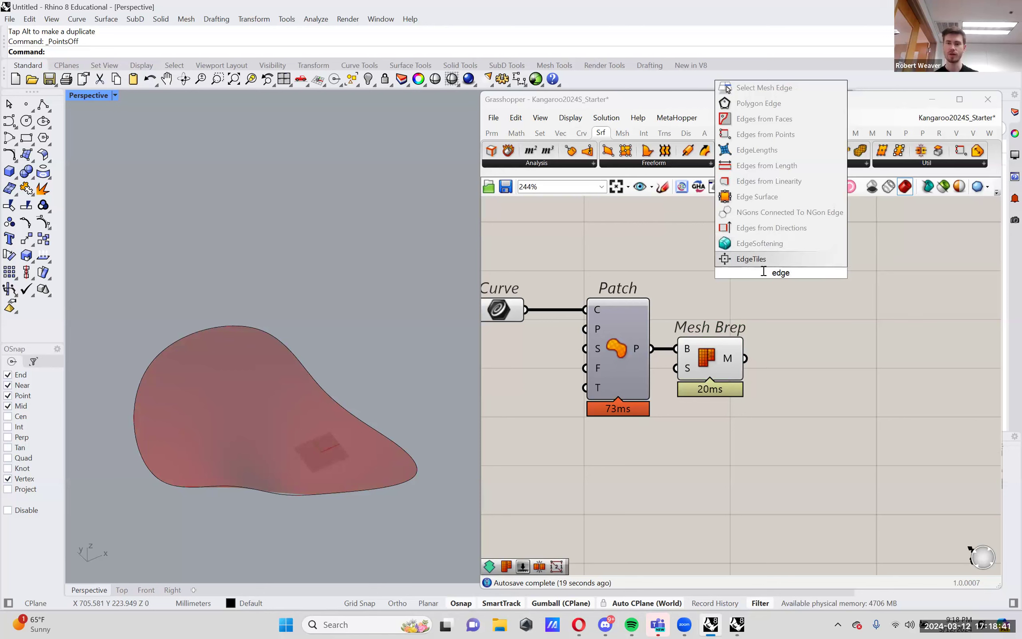
type("me")
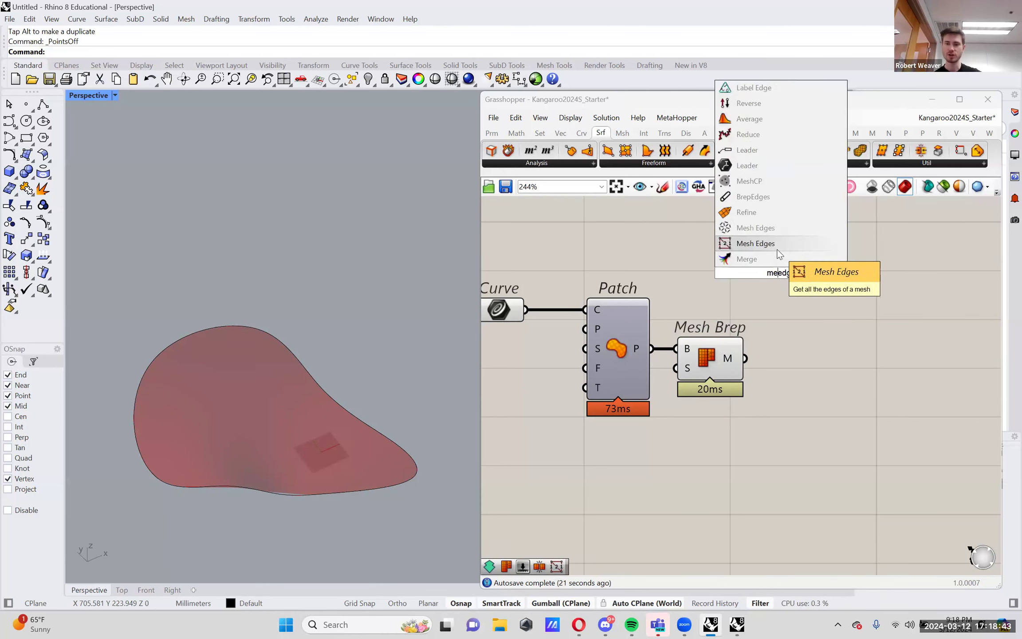
left_click(763, 243)
left_click_drag(762, 290, 768, 270)
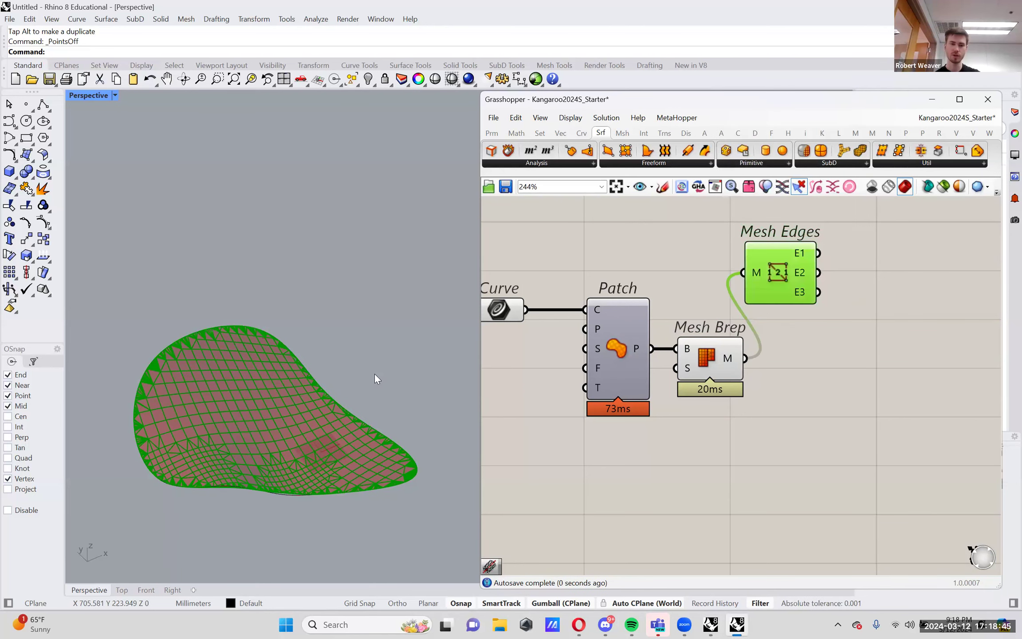
Step: Examine the edge pattern of the mesh across the surface interior and along its boundary
right_click_drag(297, 413, 340, 393)
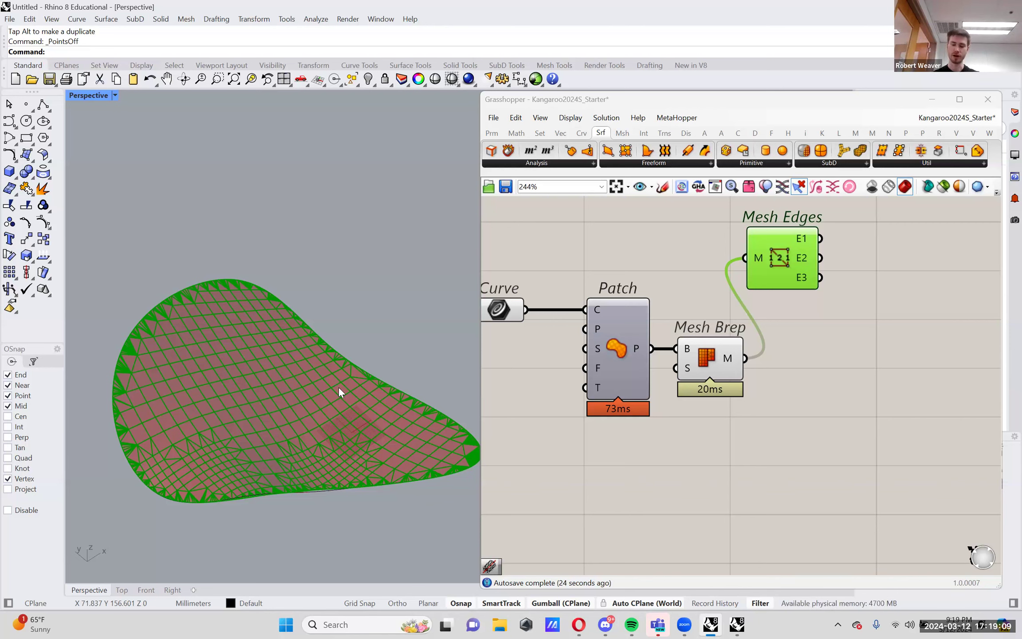
right_click_drag(339, 389, 347, 421)
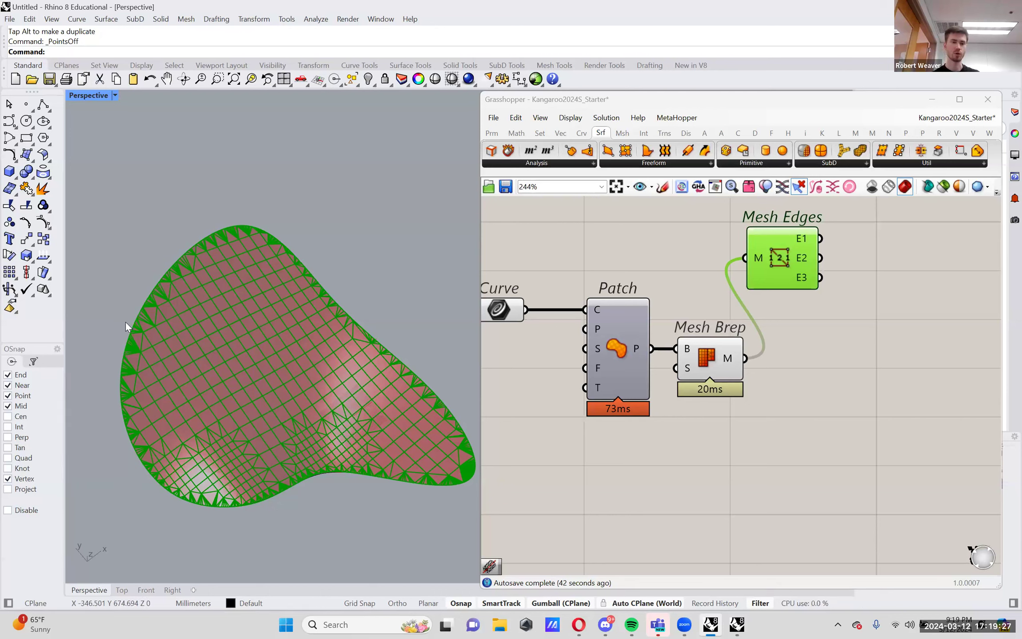
right_click_drag(261, 430, 284, 433)
scroll(283, 428, "up", 2)
scroll(282, 428, "down", 2)
scroll(283, 428, "up", 2)
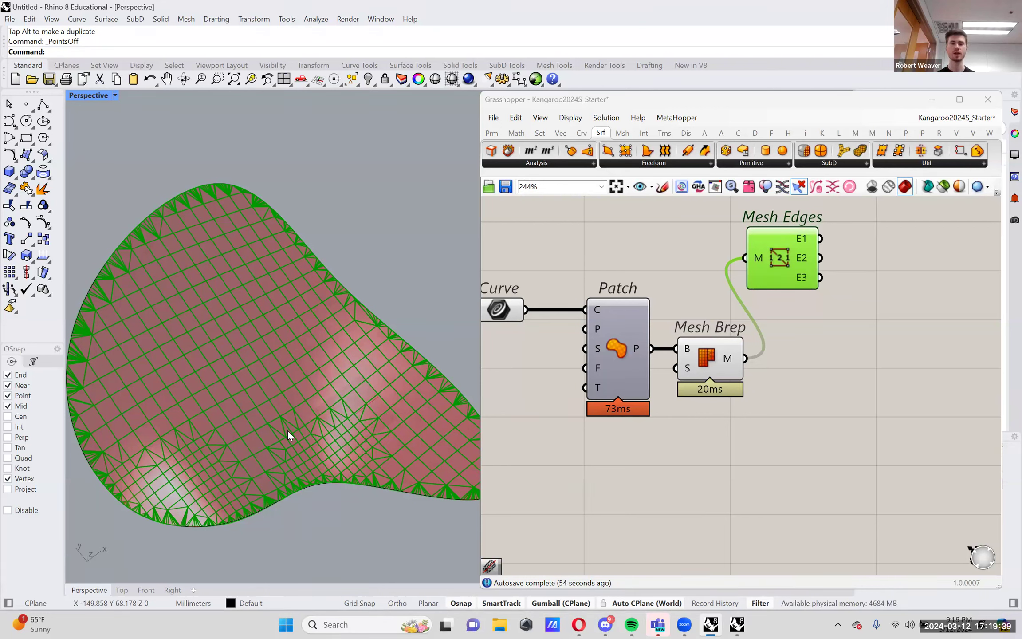
Step: Move Mesh Edges directly above Mesh Brep and place a Quad Remesh component to the right of them
left_click_drag(764, 261, 709, 277)
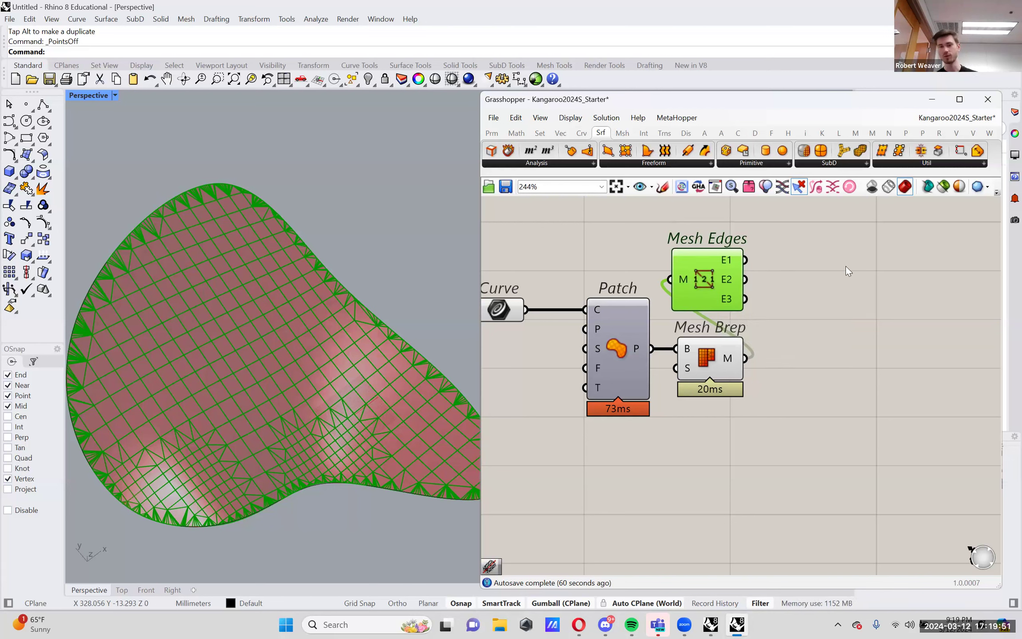
double_click(846, 286)
type("quad")
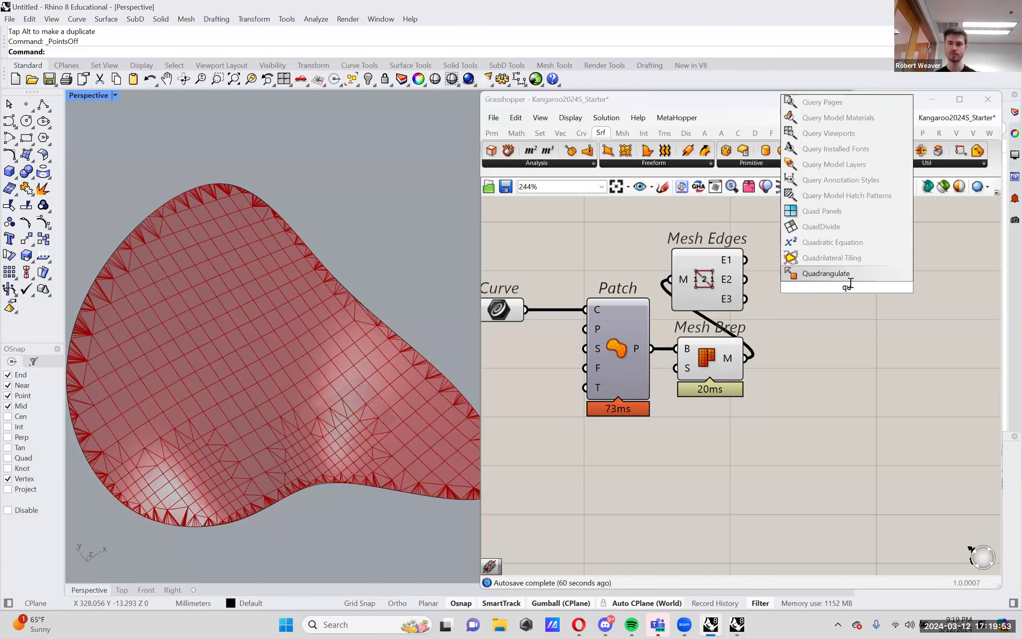
key("Return")
left_click_drag(846, 282, 857, 298)
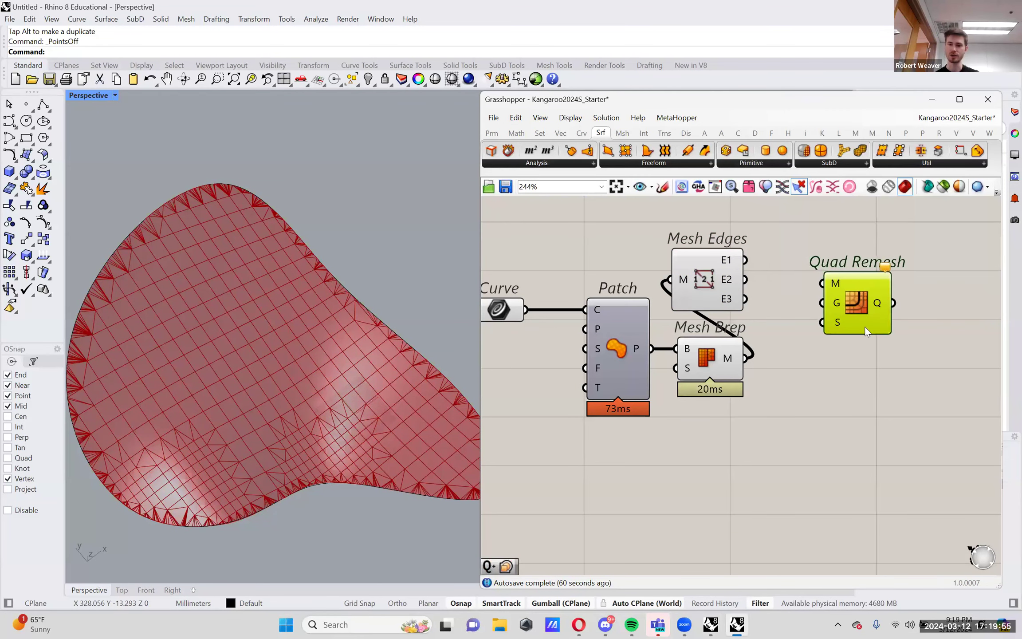
right_click_drag(864, 356, 866, 342)
left_click_drag(861, 287, 880, 299)
Step: Add a TriRemesh component and place it below Quad Remesh
left_click(871, 399)
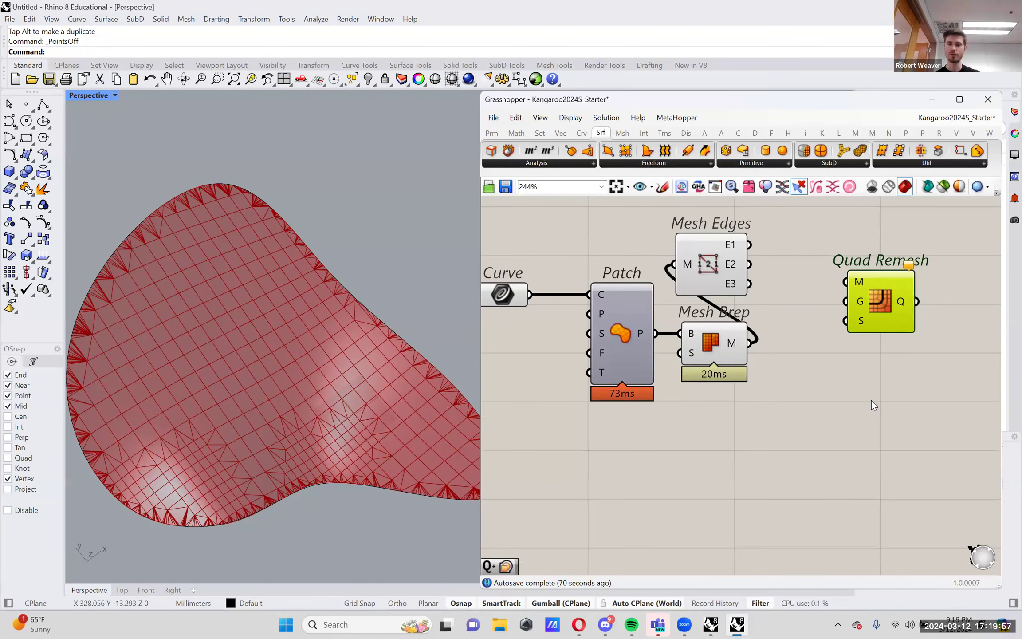
double_click(871, 399)
type("remes")
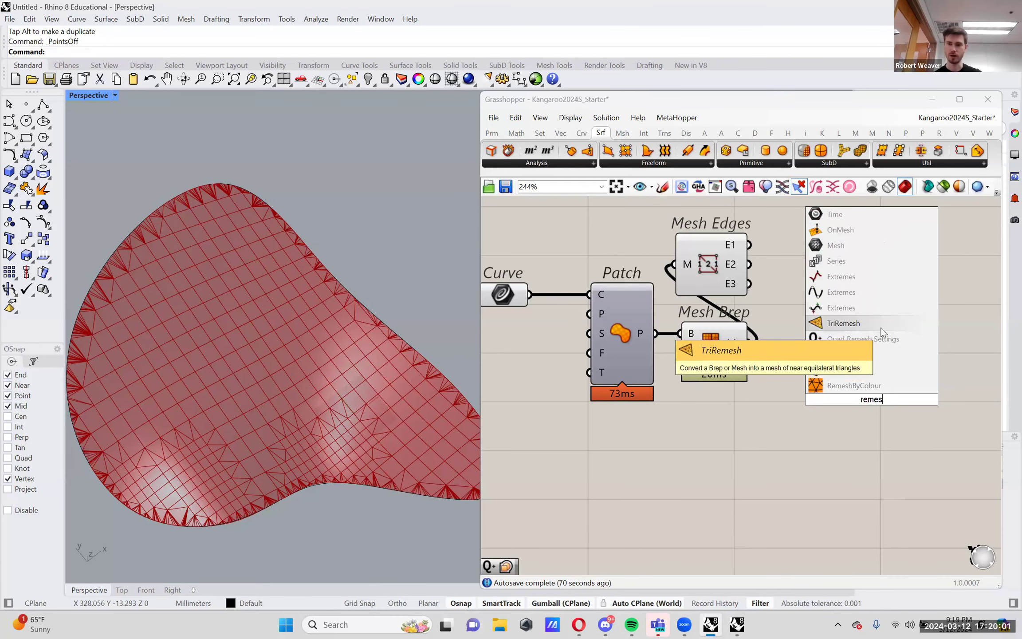
left_click(882, 328)
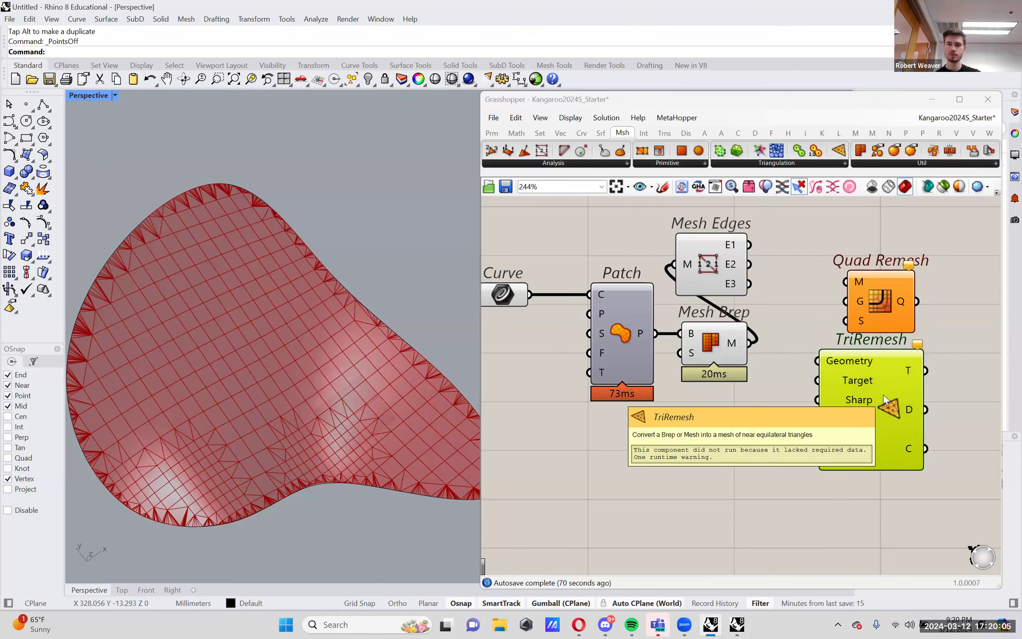
left_click_drag(883, 395, 898, 425)
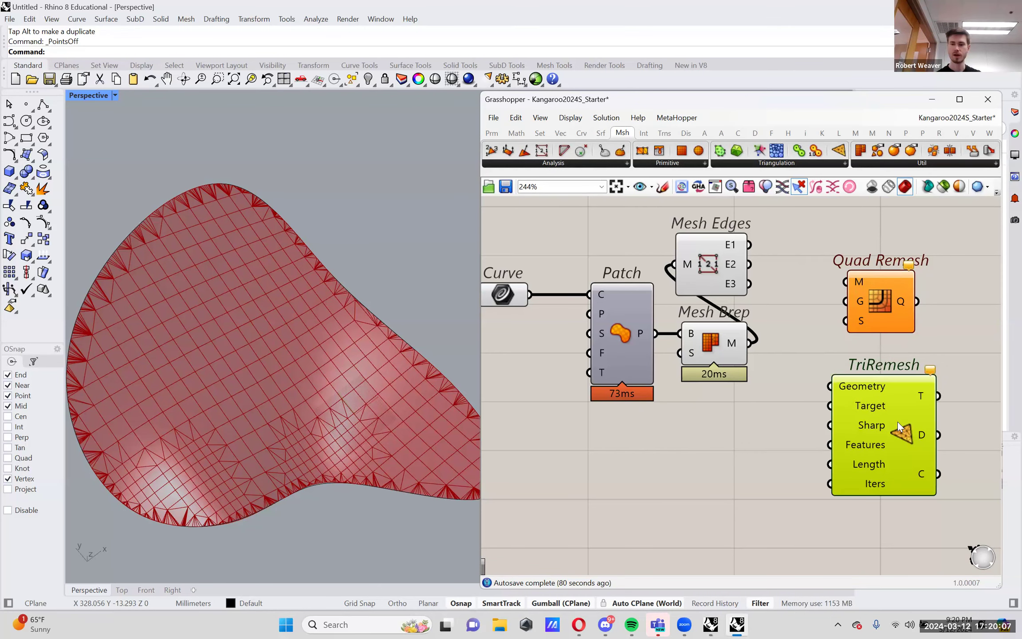
left_click_drag(957, 407, 870, 289)
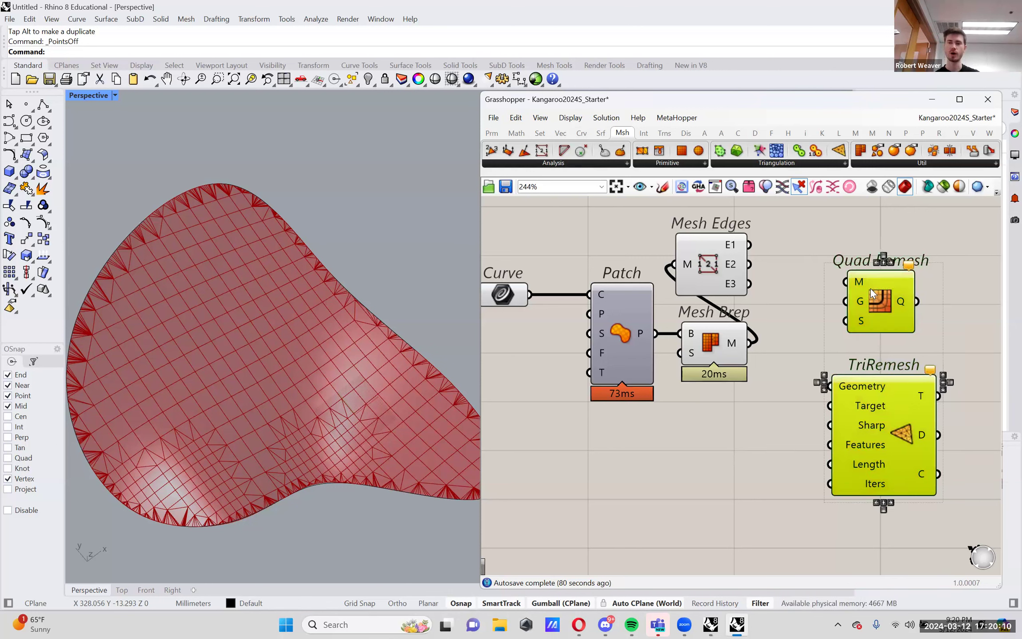
left_click(785, 300)
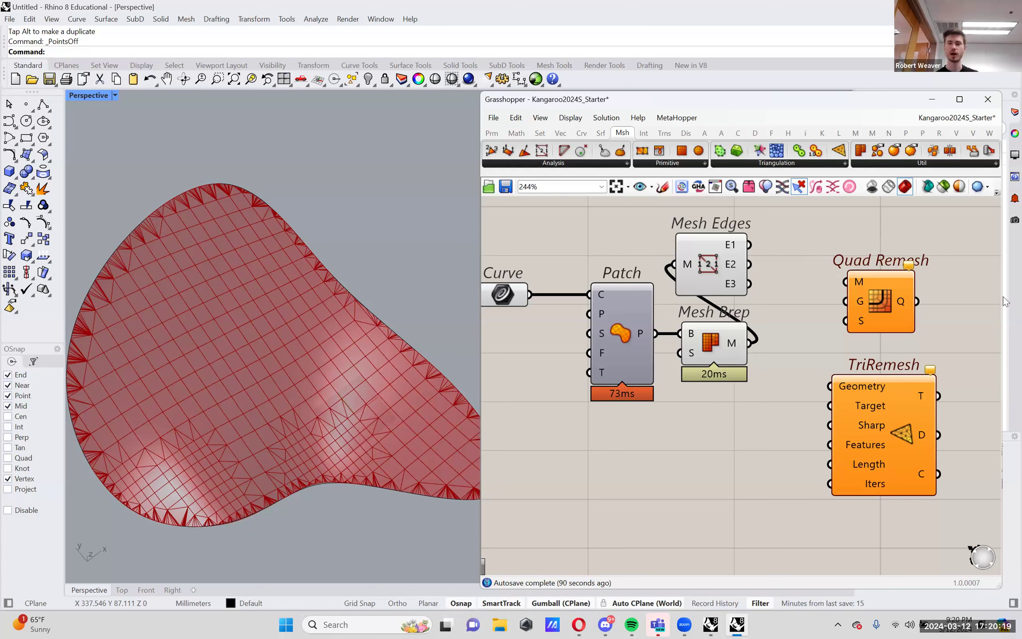
left_click_drag(818, 244, 955, 342)
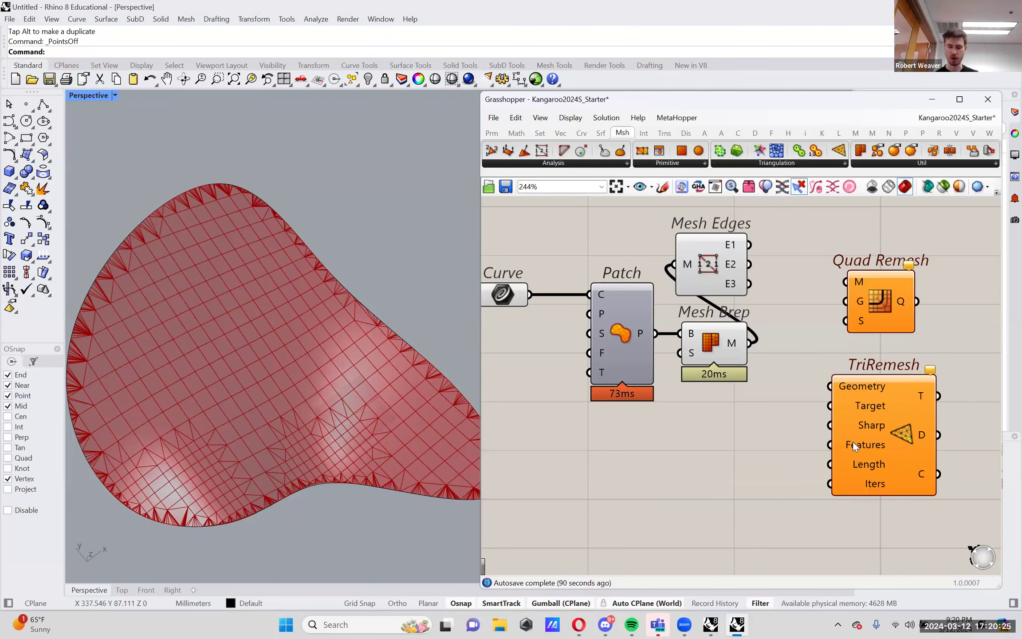
Step: Space Quad Remesh and TriRemesh apart vertically and shift both further right of Mesh Brep
right_click_drag(851, 440, 750, 432)
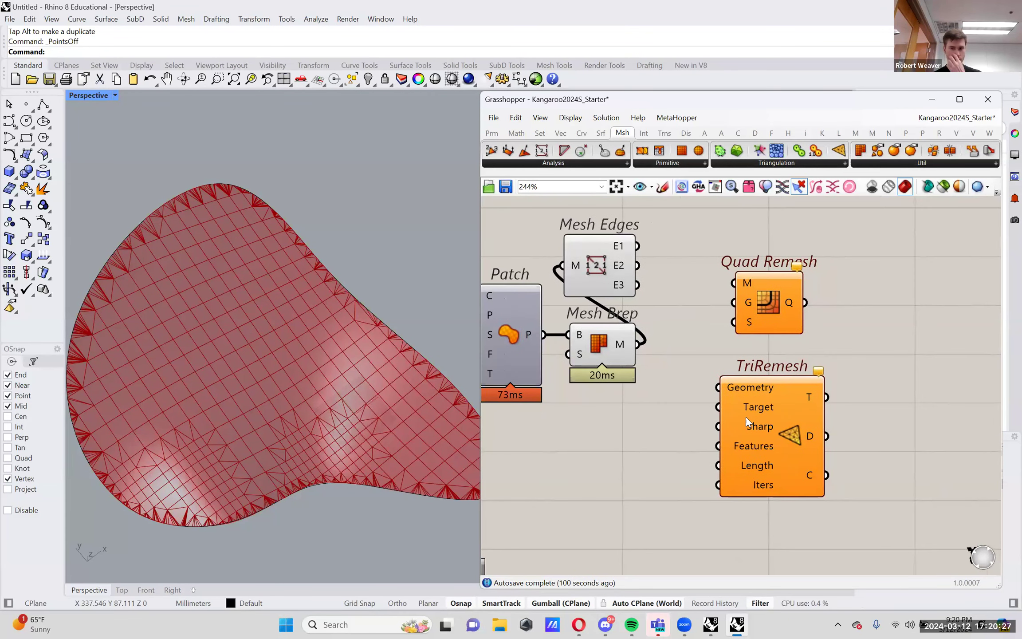
scroll(754, 415, "down", 2)
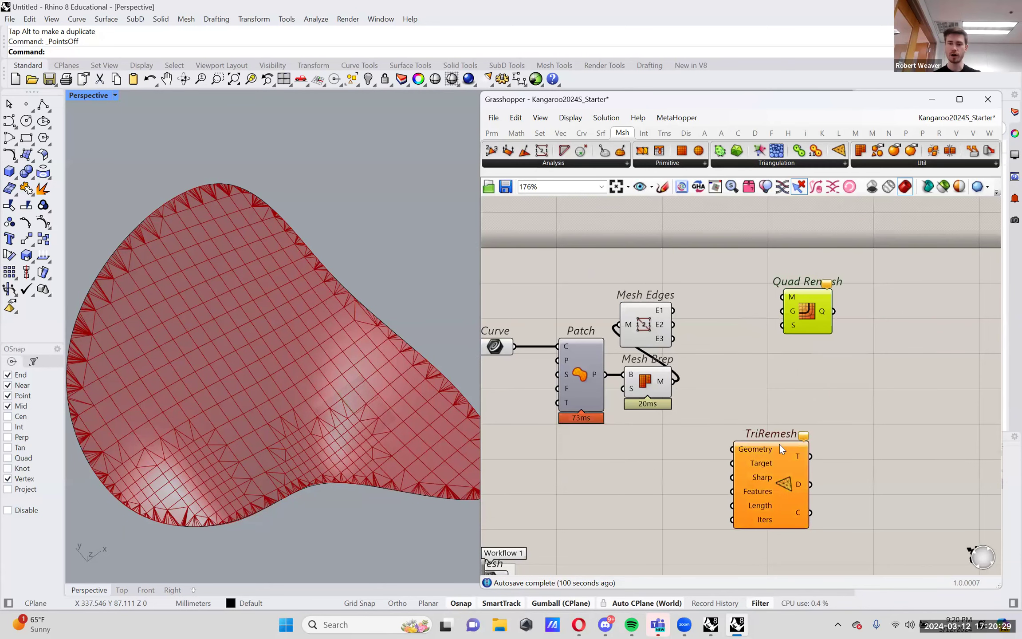
left_click_drag(780, 444, 830, 446)
left_click_drag(815, 328, 830, 327)
left_click(838, 457)
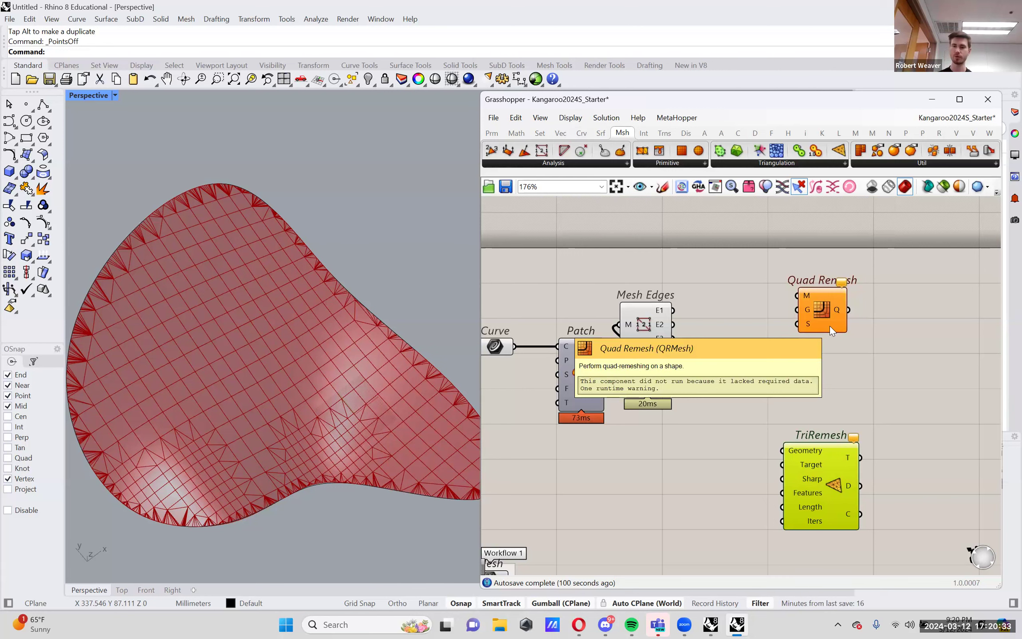
Step: Add a Quad Remesh Settings component in the space between Mesh Brep and Quad Remesh
double_click(776, 363)
type("qu")
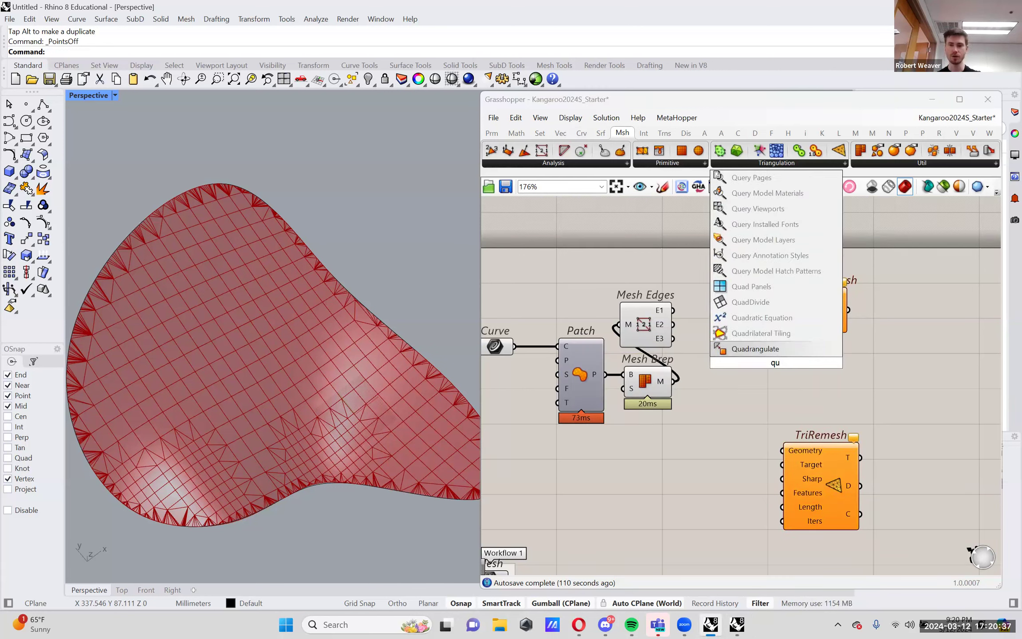
type(" re")
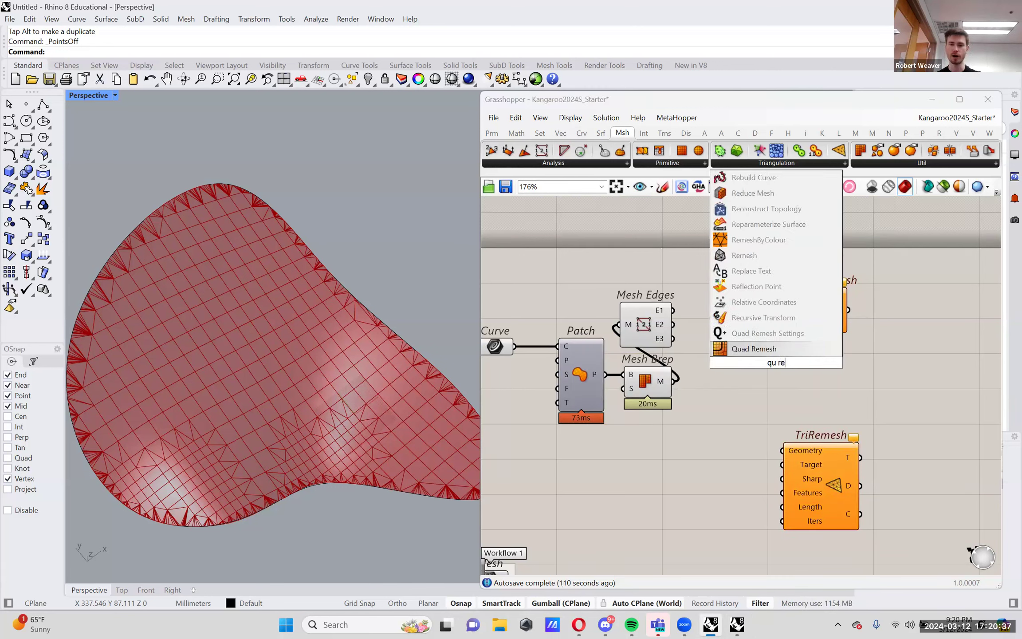
left_click(782, 340)
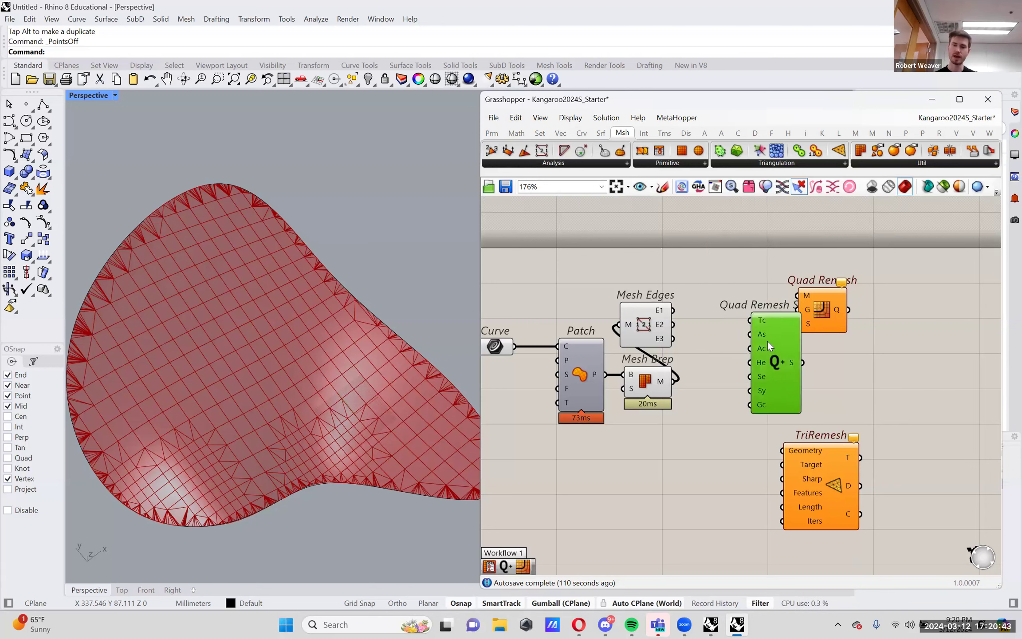
Step: Reposition Quad Remesh and Quad Remesh Settings further right, leaving free space after Mesh Brep
left_click(820, 318)
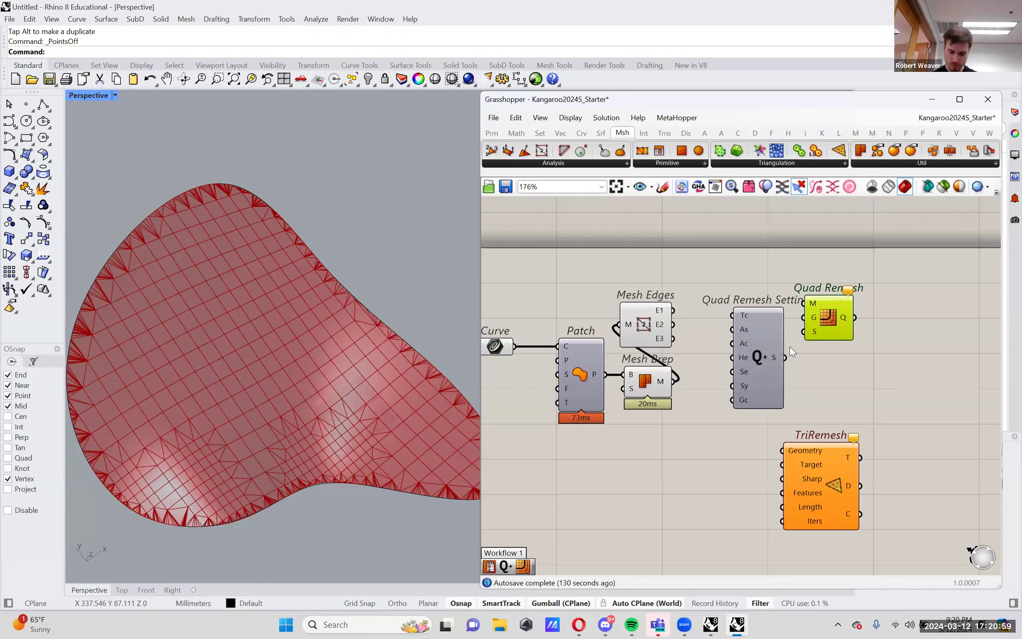
left_click_drag(858, 381, 792, 300)
left_click(733, 306)
right_click_drag(733, 306, 731, 336)
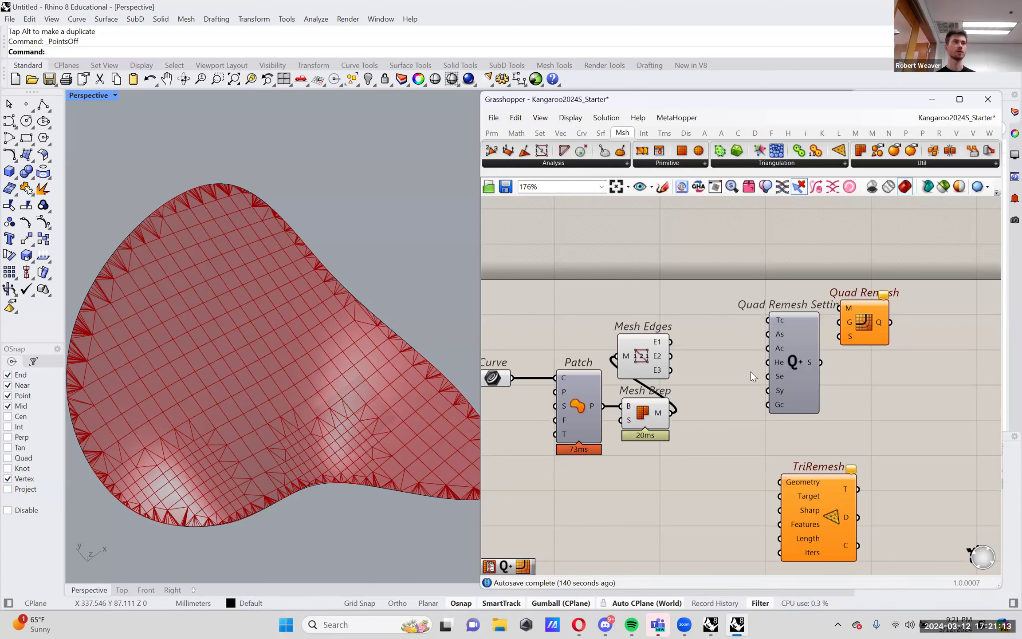
Step: Add a Mesh Statistics component fed by the Mesh Brep output and move Mesh Edges up, clear of it
left_click(643, 416)
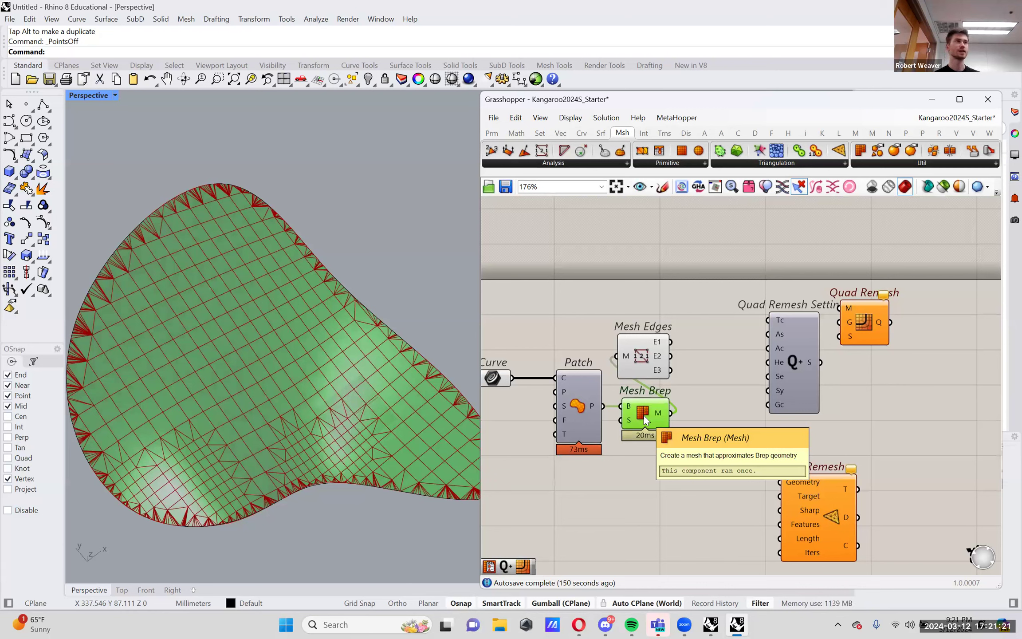
double_click(720, 350)
type("mesh")
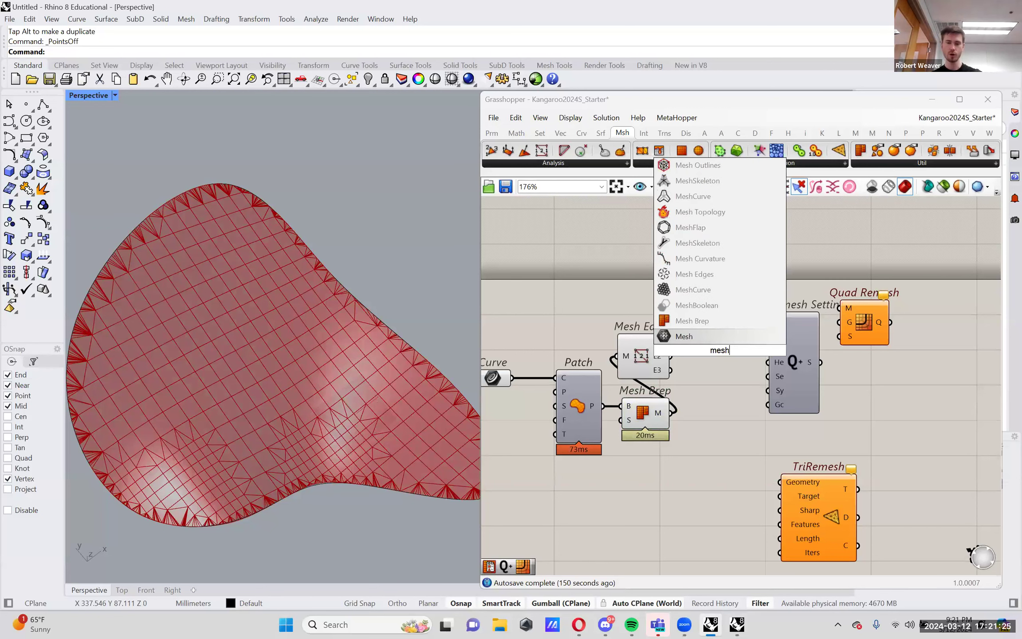
type(" sta")
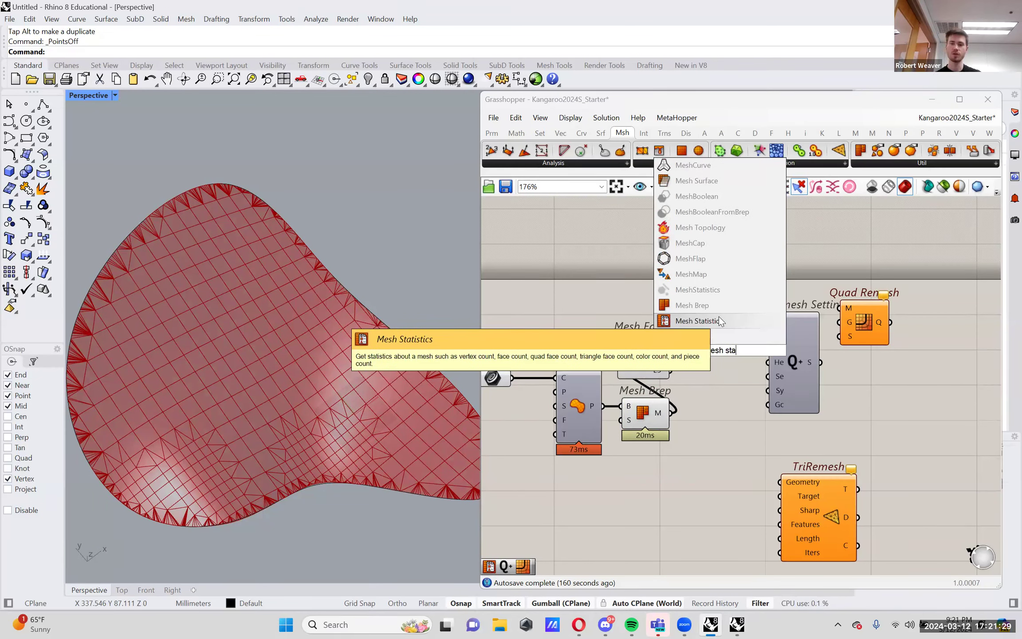
left_click(719, 318)
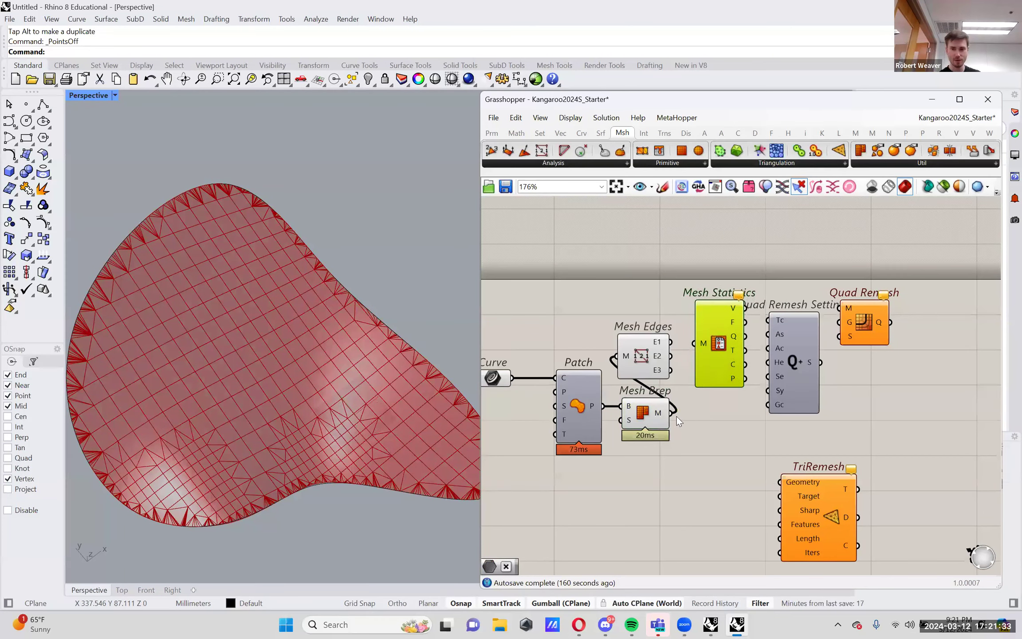
left_click_drag(676, 413, 704, 348)
left_click_drag(642, 353, 625, 243)
right_click_drag(637, 280, 634, 296)
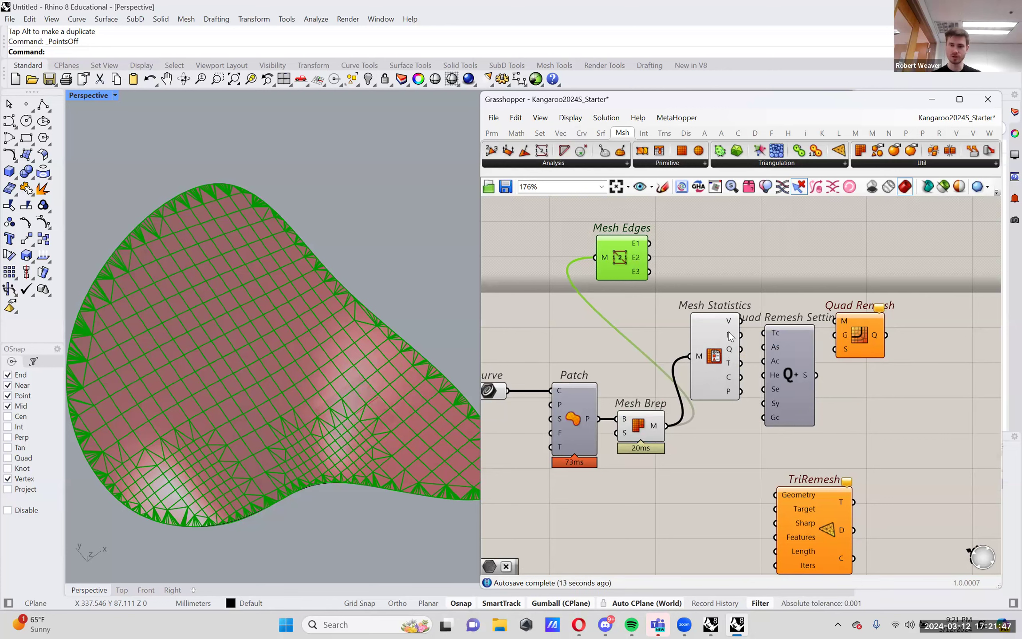
Step: Connect the face count output of Mesh Statistics to the Target Count input of Quad Remesh Settings
mouse_move(729, 338)
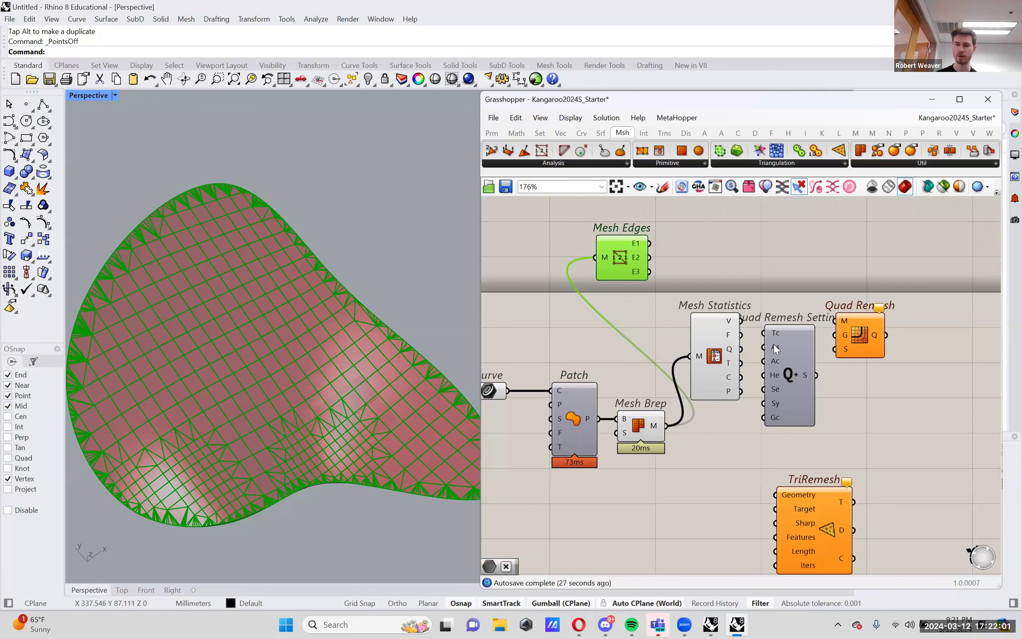
right_click_drag(782, 356, 772, 342)
mouse_move(767, 331)
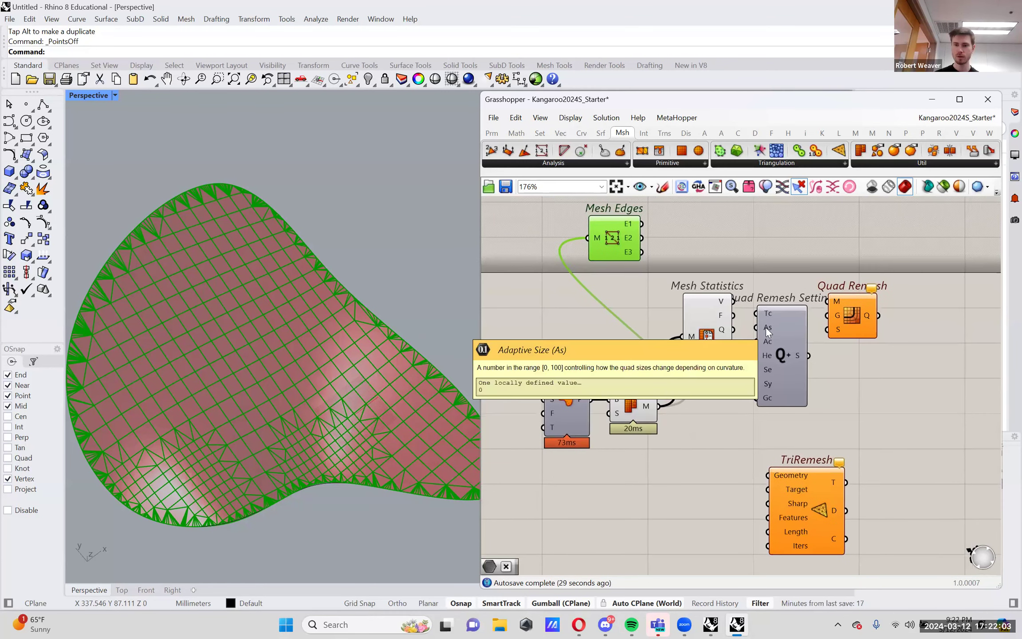
mouse_move(769, 309)
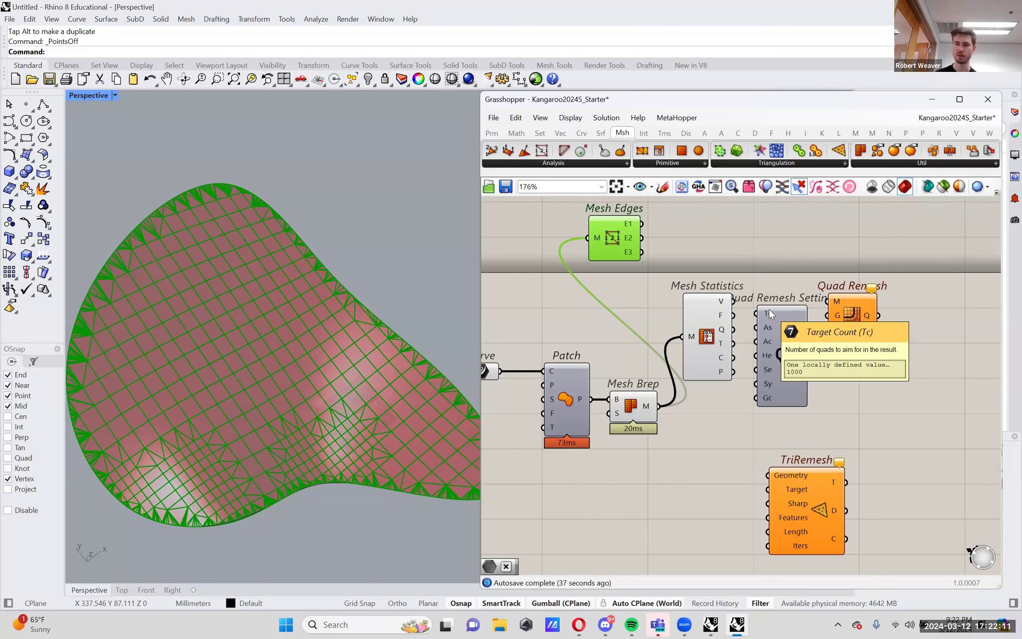
left_click_drag(733, 315, 777, 328)
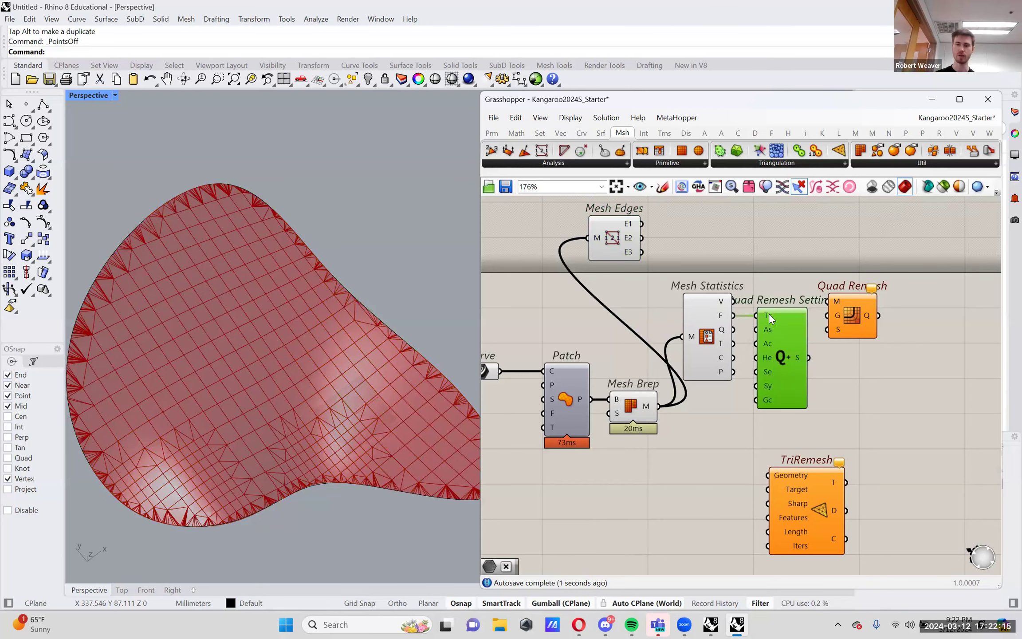
mouse_move(767, 313)
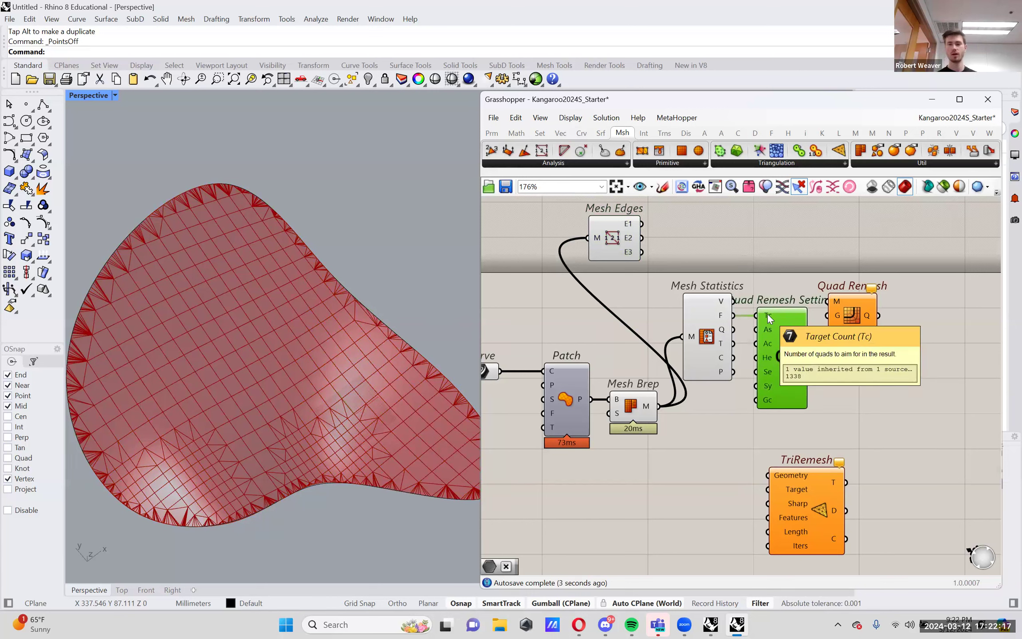
Step: Shift Quad Remesh Settings and Quad Remesh further right so they sit apart from Mesh Statistics and each other
left_click_drag(850, 316, 852, 321)
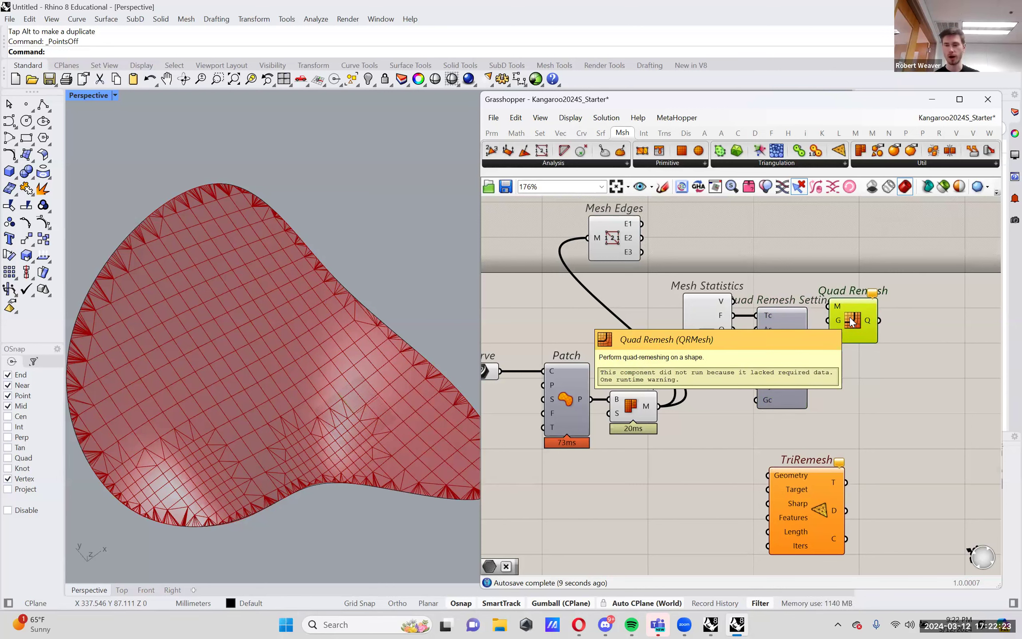
left_click_drag(852, 321, 883, 323)
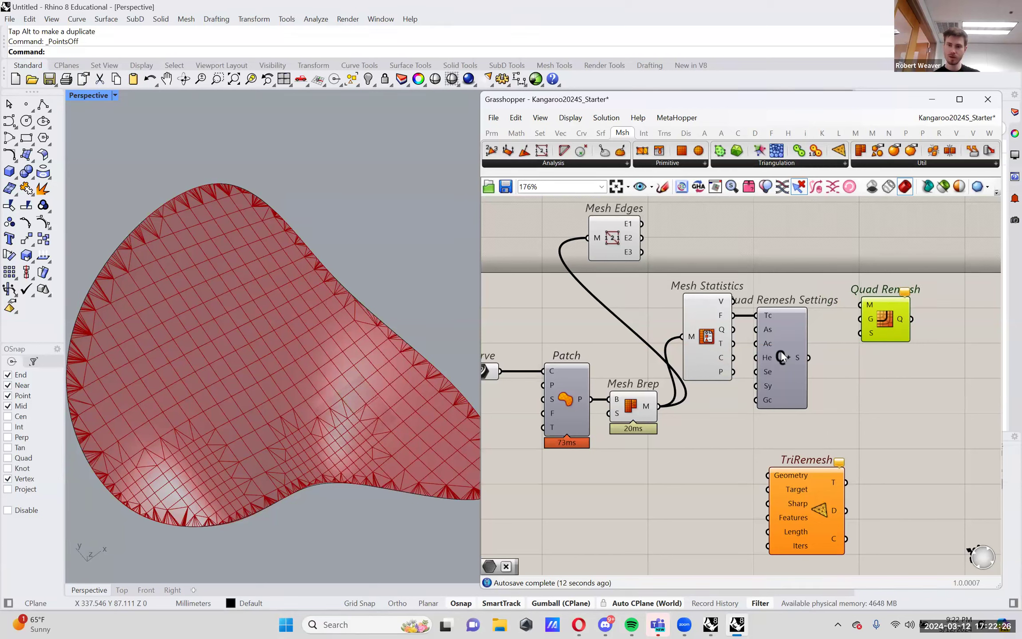
left_click(893, 313)
left_click_drag(816, 356, 830, 355)
left_click_drag(902, 304, 908, 300)
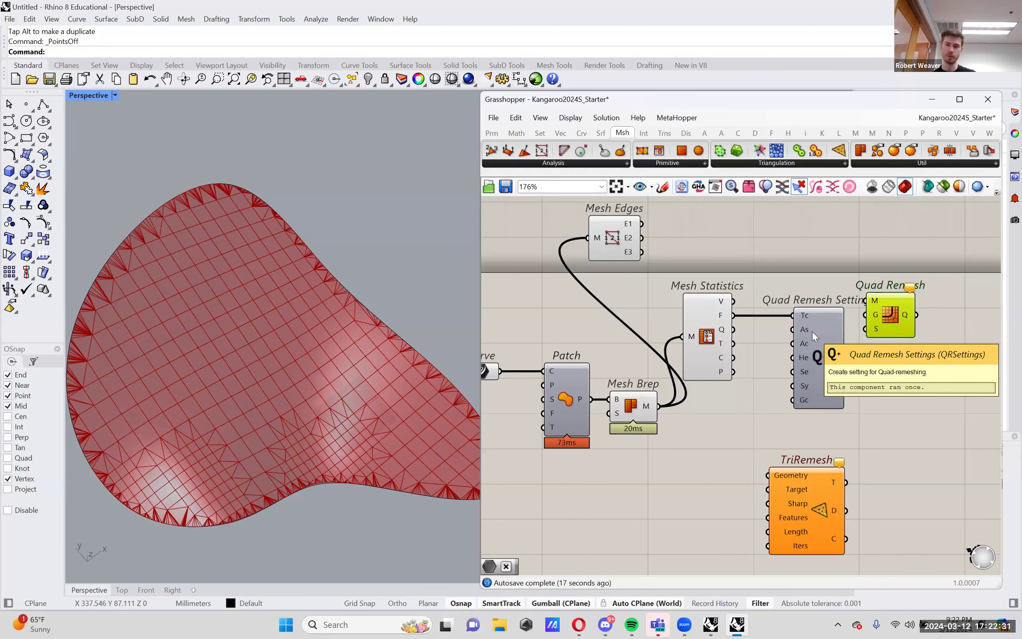
left_click_drag(821, 337, 817, 337)
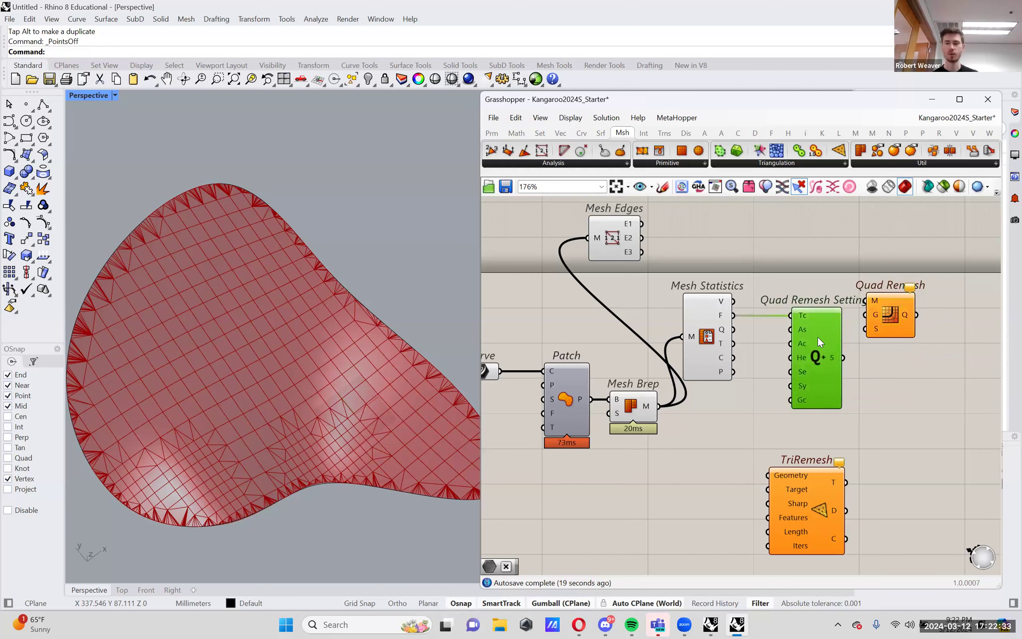
left_click_drag(886, 315, 910, 316)
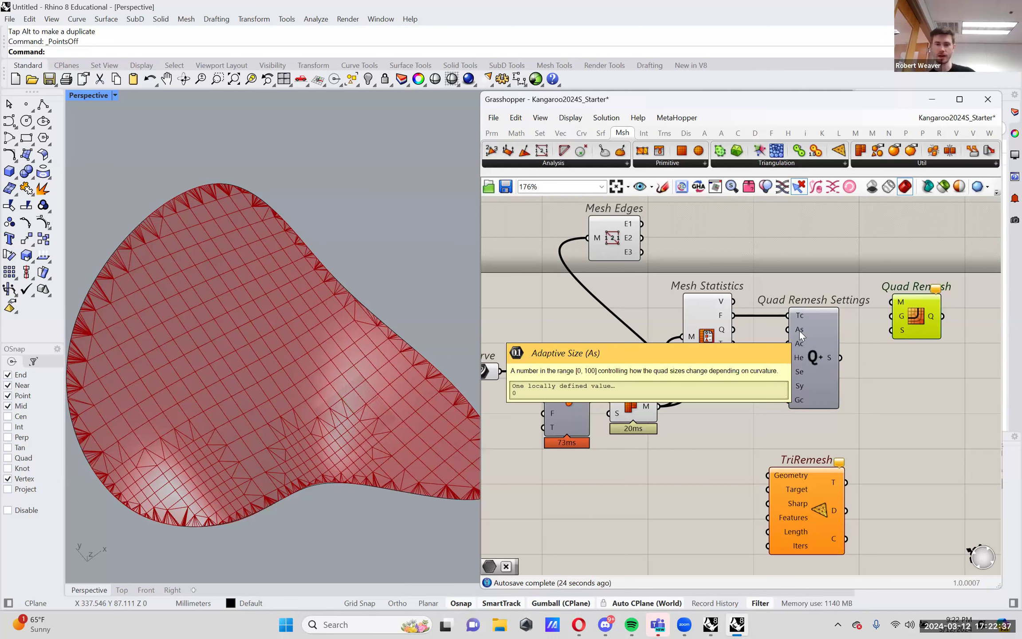
Step: Add a Boolean Toggle between Mesh Statistics and Quad Remesh Settings, moving the settings component right to make room
mouse_move(799, 346)
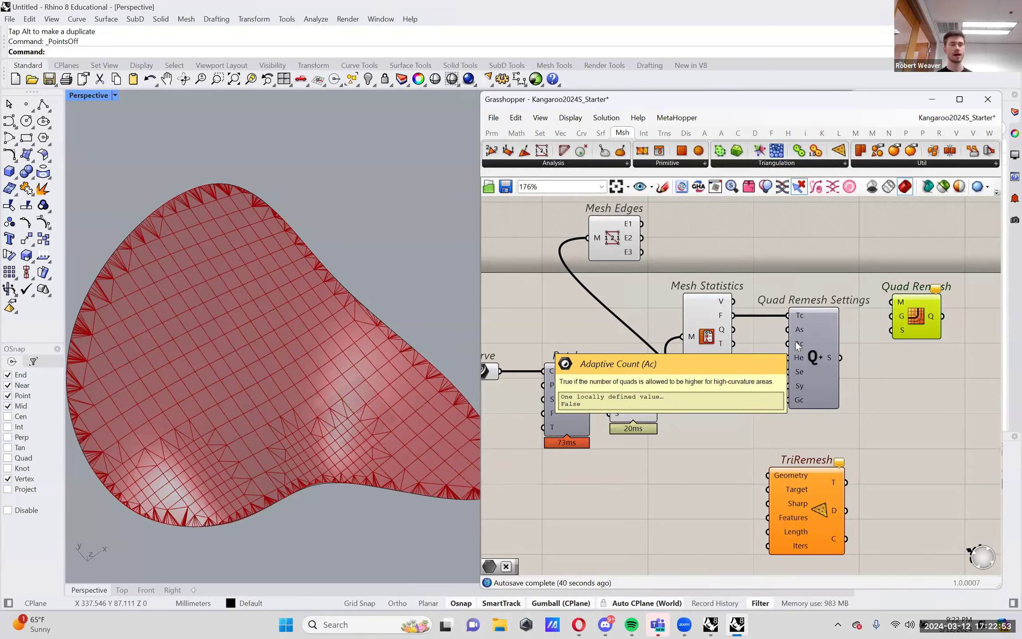
left_click_drag(805, 341, 832, 341)
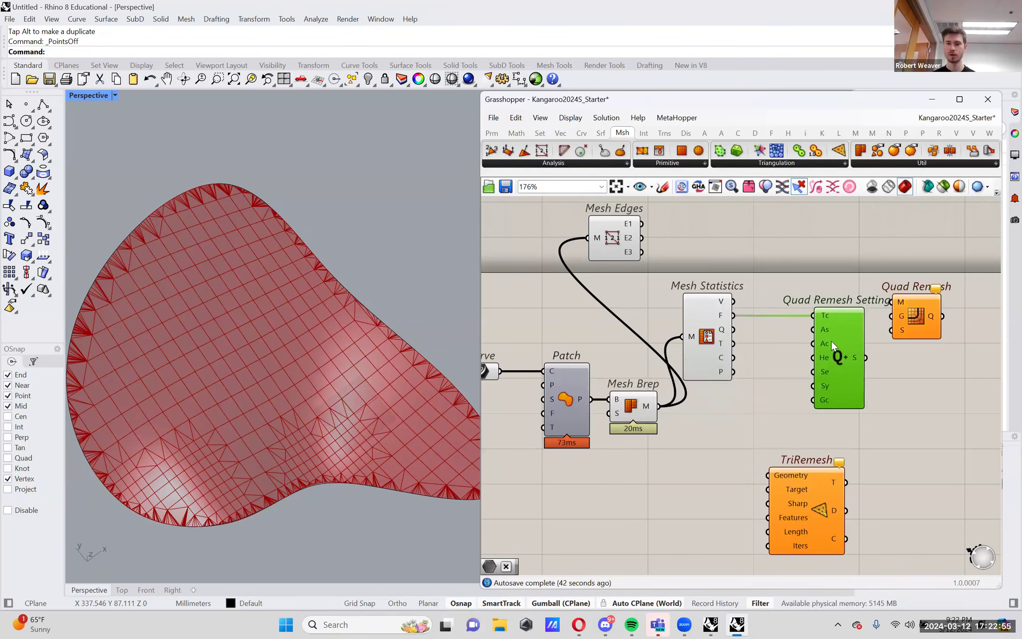
double_click(777, 358)
type("too")
key("BackSpace")
type("g")
left_click(790, 319)
left_click_drag(844, 351, 863, 351)
left_click(769, 357)
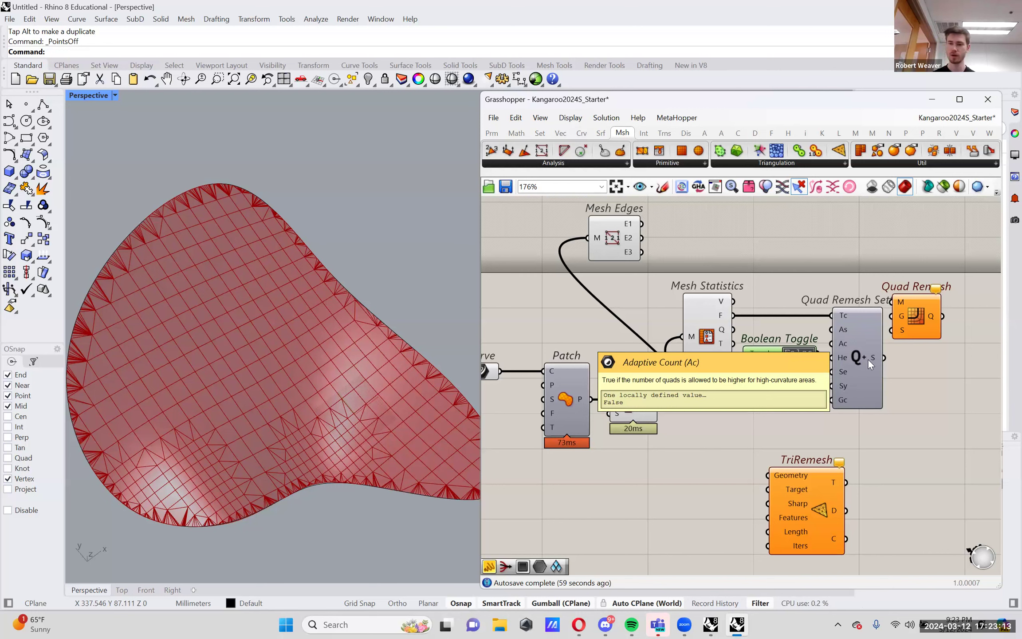
Step: Connect the Boolean Toggle to the Adaptive Count input of Quad Remesh Settings and set it to True
left_click(914, 320)
left_click_drag(819, 354, 831, 343)
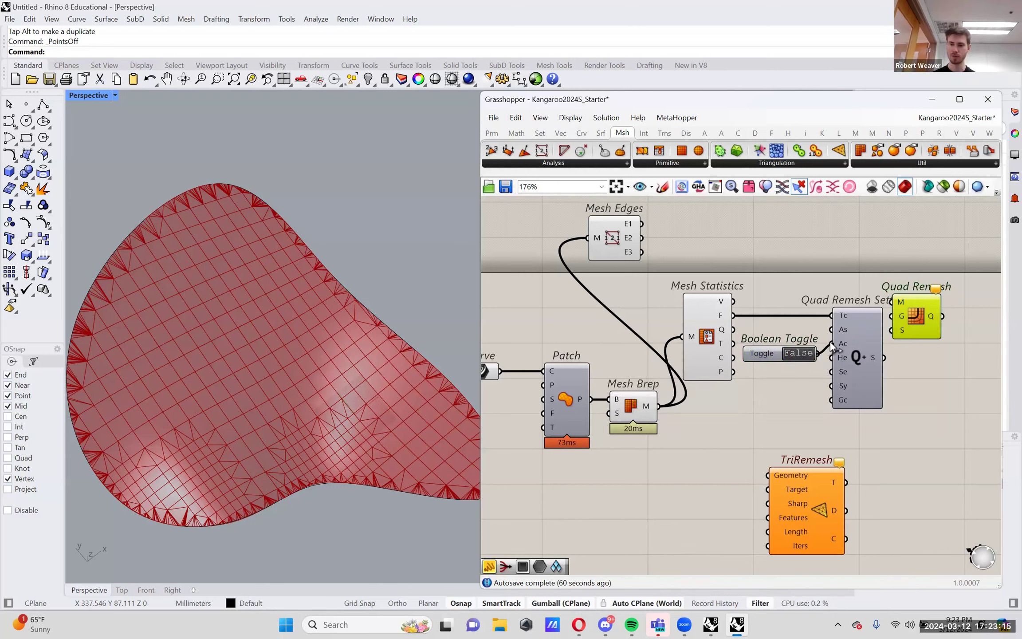
double_click(798, 354)
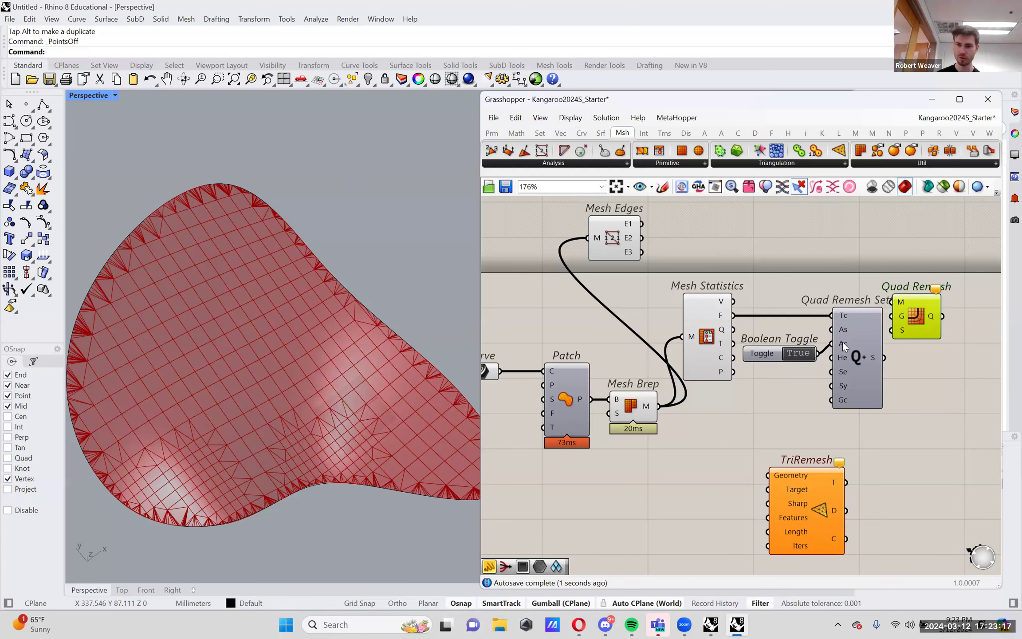
left_click_drag(775, 355, 775, 360)
left_click(914, 319)
left_click(863, 344)
Step: Create a Panel with the value 25 and connect it to the Adaptive Size input of Quad Remesh Settings
mouse_move(845, 328)
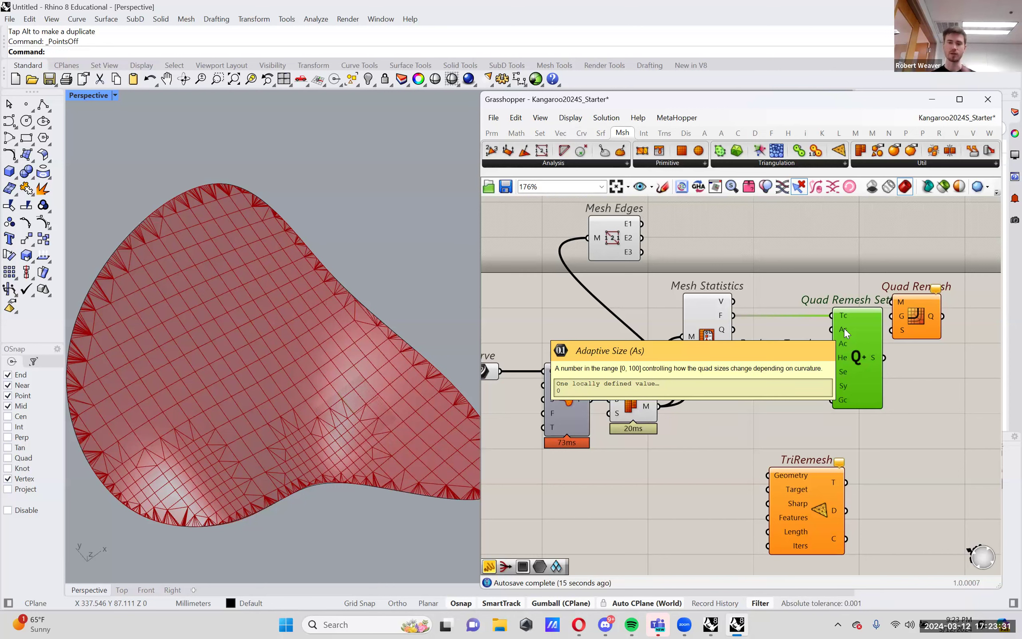
double_click(776, 279)
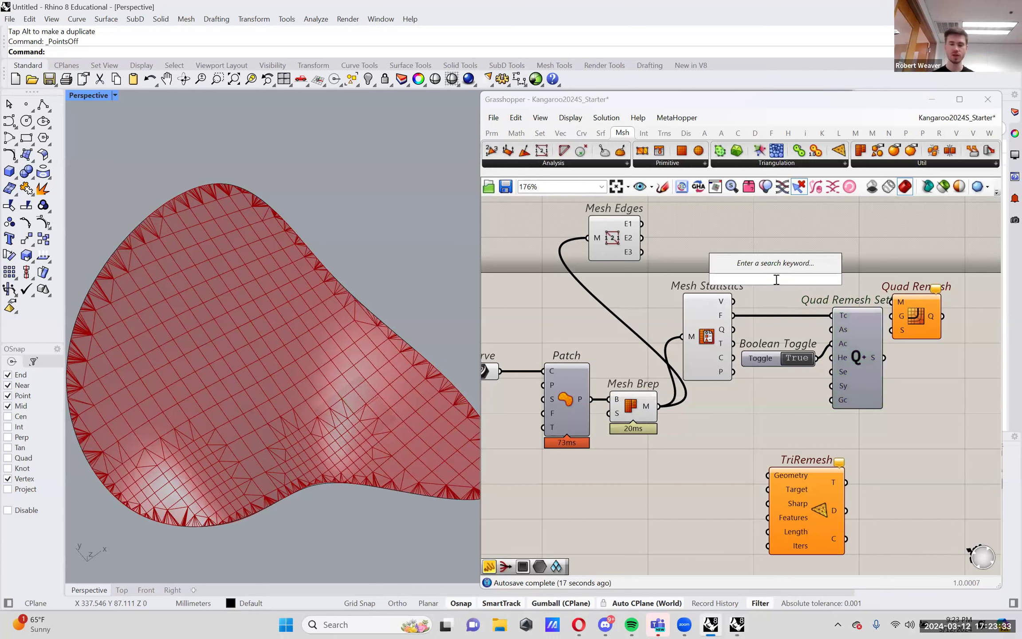
type("25")
key("Return")
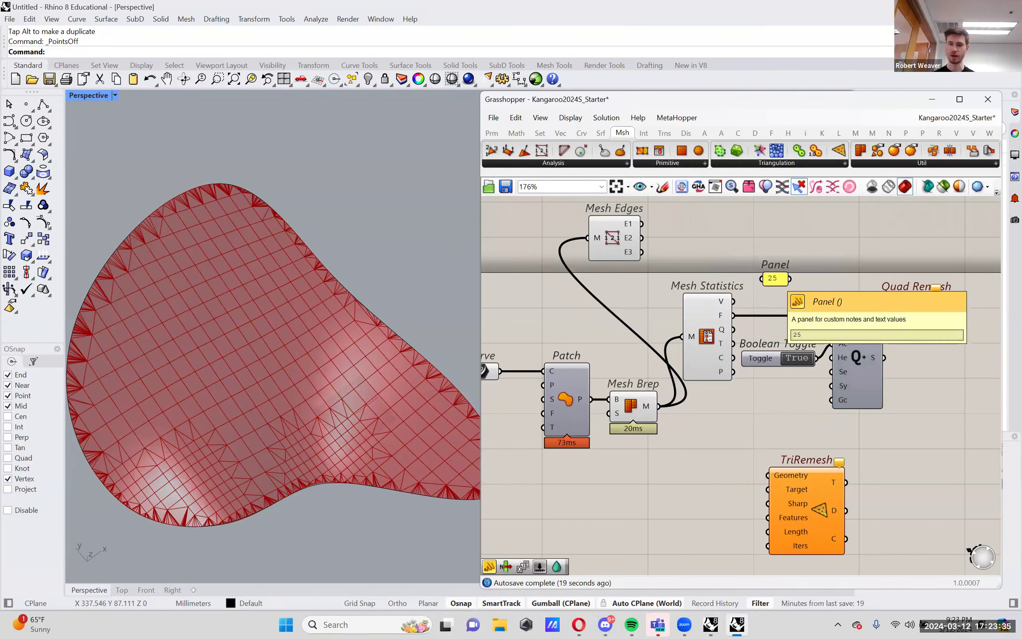
left_click_drag(781, 279, 798, 339)
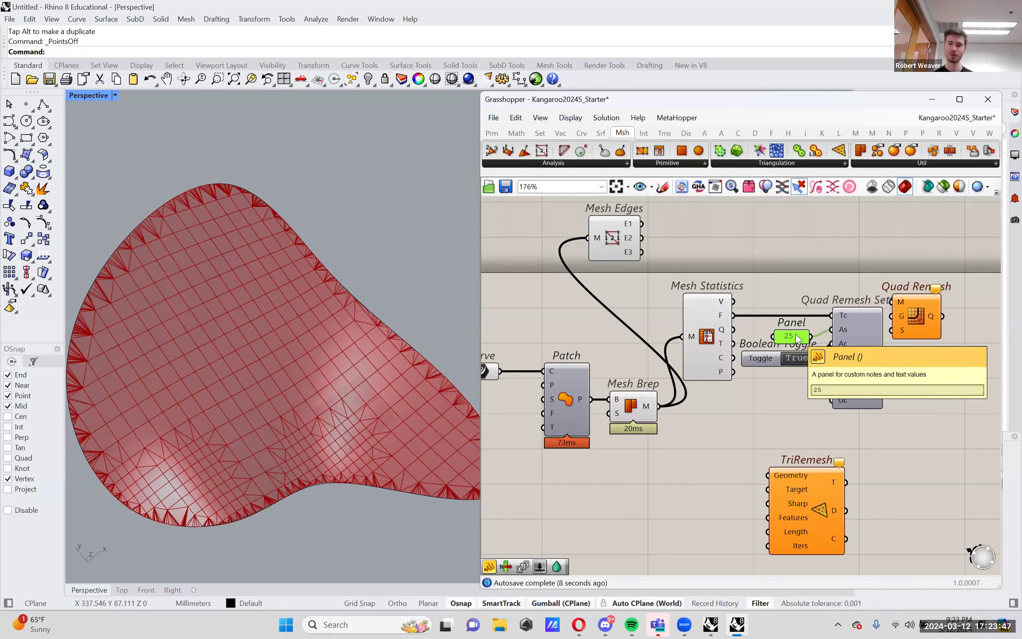
Step: Move Quad Remesh right and connect the Quad Remesh Settings output and the Mesh Brep mesh to its inputs
right_click_drag(798, 337, 729, 346)
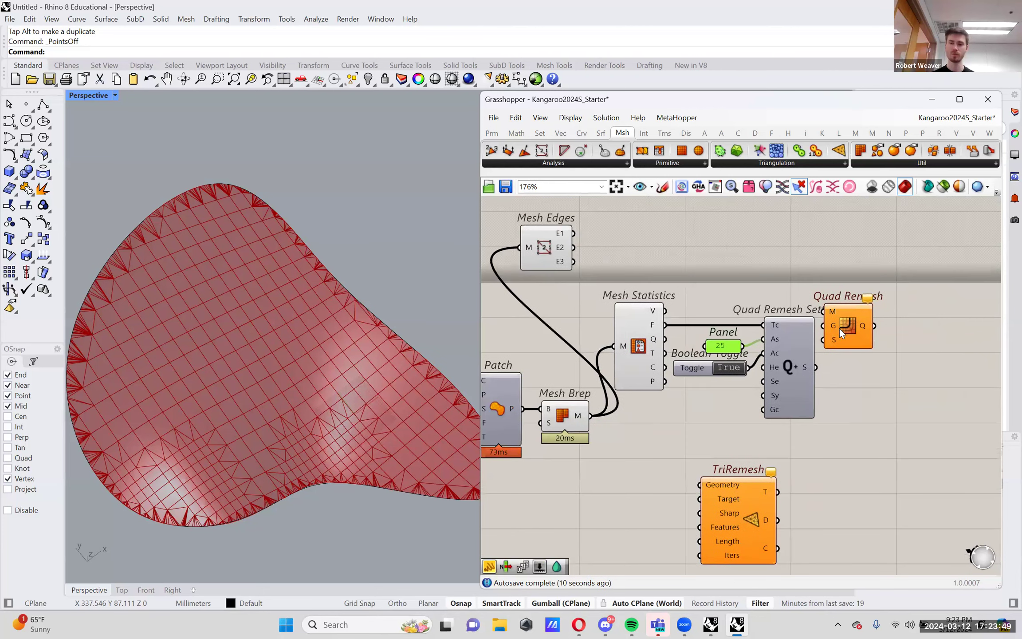
left_click(876, 340)
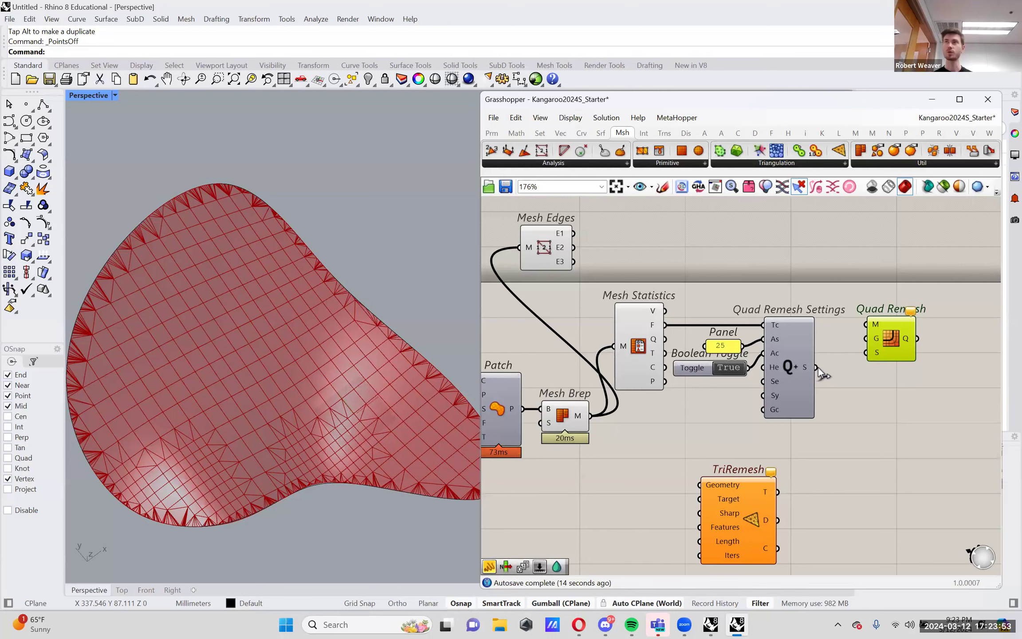
left_click_drag(874, 352, 881, 367)
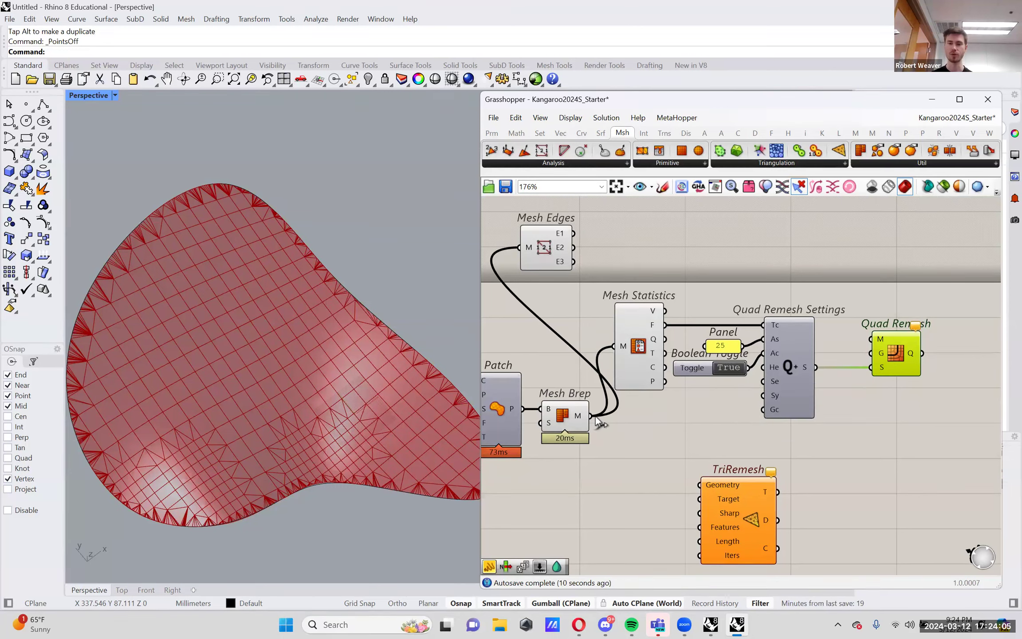
left_click_drag(596, 416, 874, 340)
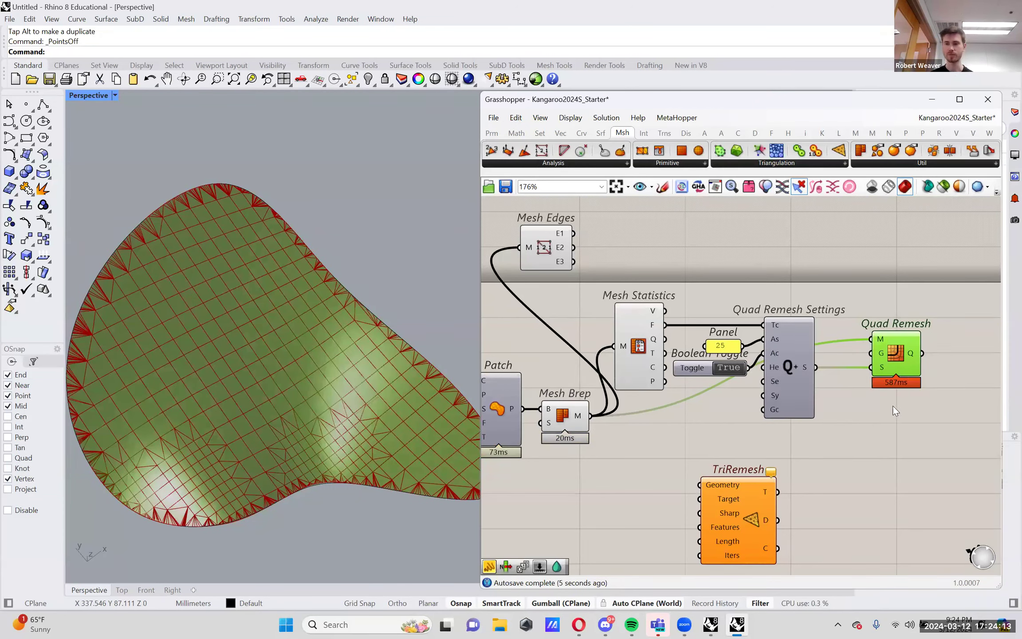
left_click(841, 298)
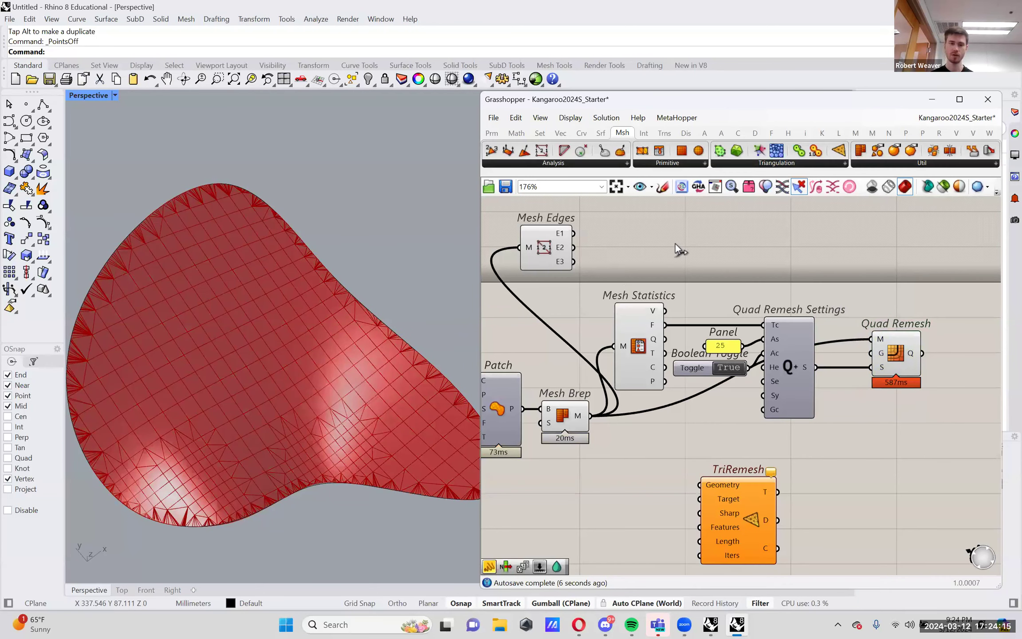
Step: Tidy the layout by moving Mesh Edges above Quad Remesh Settings, Quad Remesh below it, and aligning the panel and toggle
left_click_drag(543, 247, 806, 244)
left_click_drag(711, 369, 713, 361)
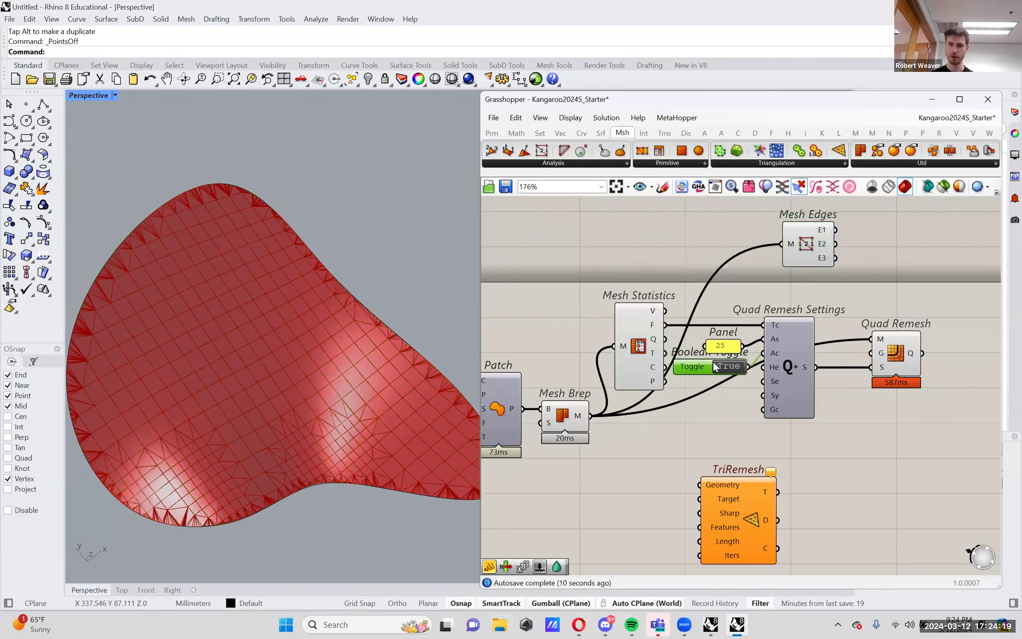
left_click_drag(889, 352, 872, 449)
left_click_drag(722, 346, 703, 357)
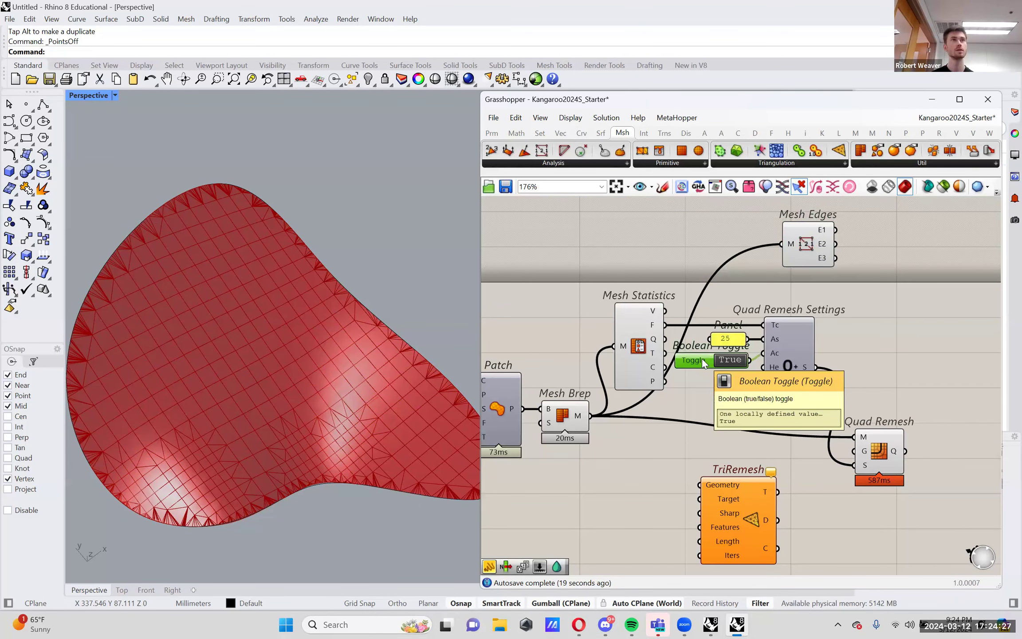
Step: Search the component library for a simple remesh component using the terms "remes" and "simple rem"
scroll(719, 356, "down", 2)
scroll(719, 356, "down", 2)
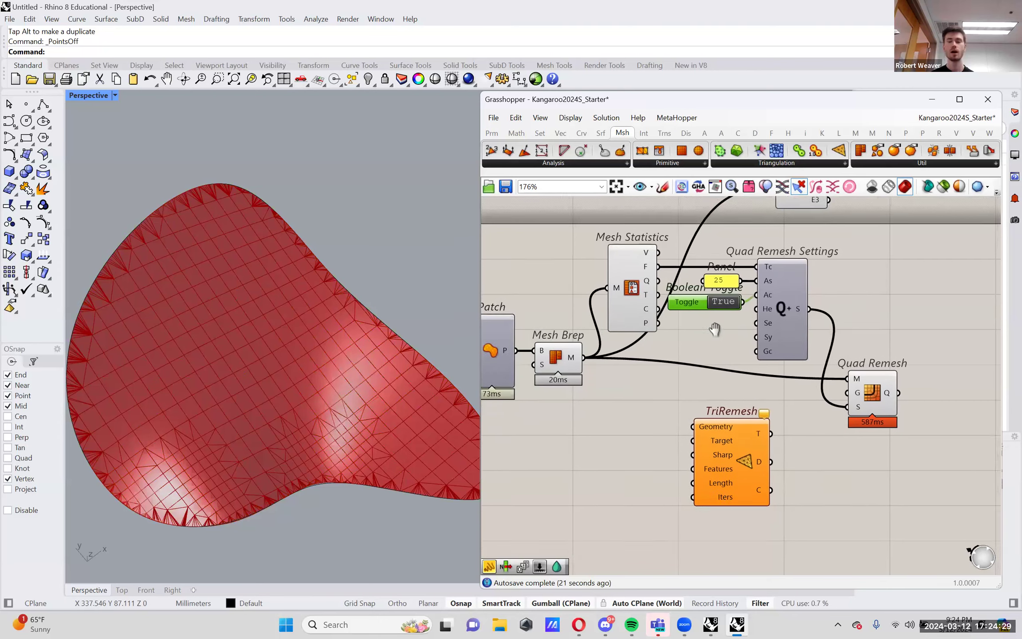
double_click(813, 450)
type("remes")
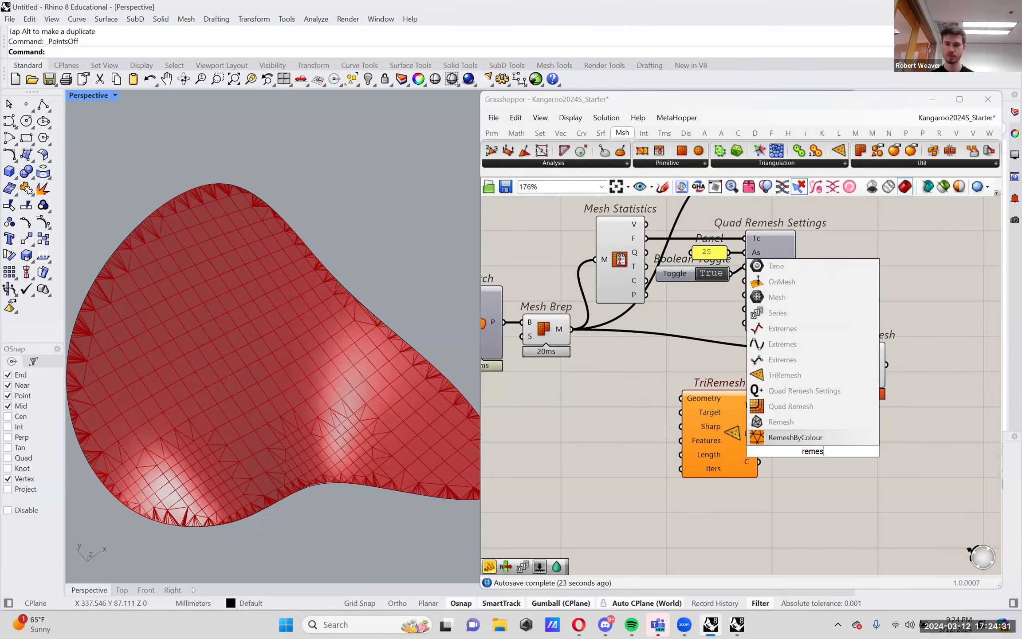
left_click(811, 404)
double_click(629, 409)
type("simpl")
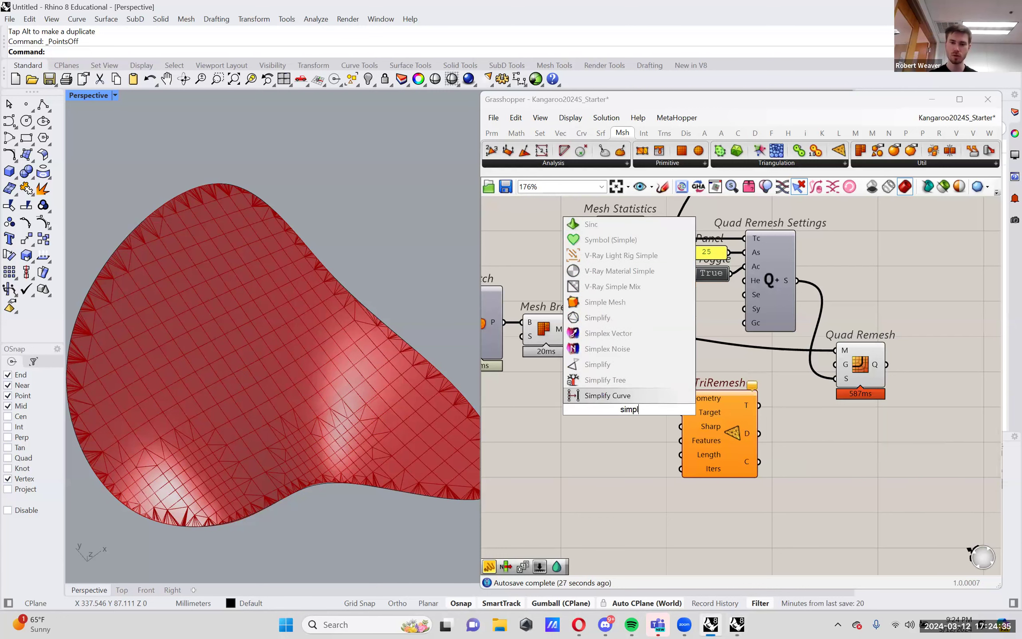
type("e re")
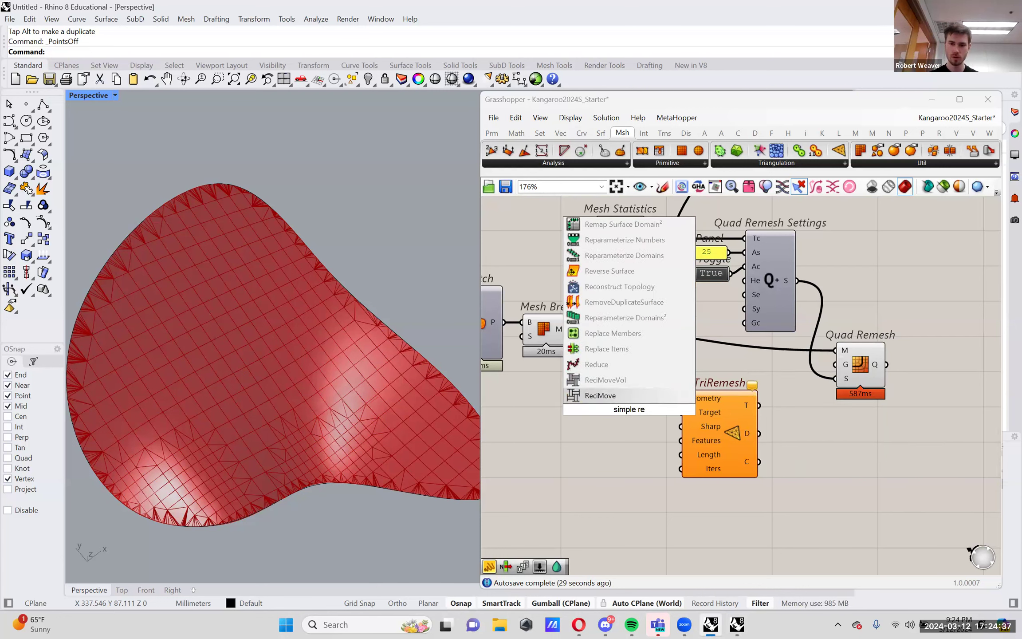
type("m")
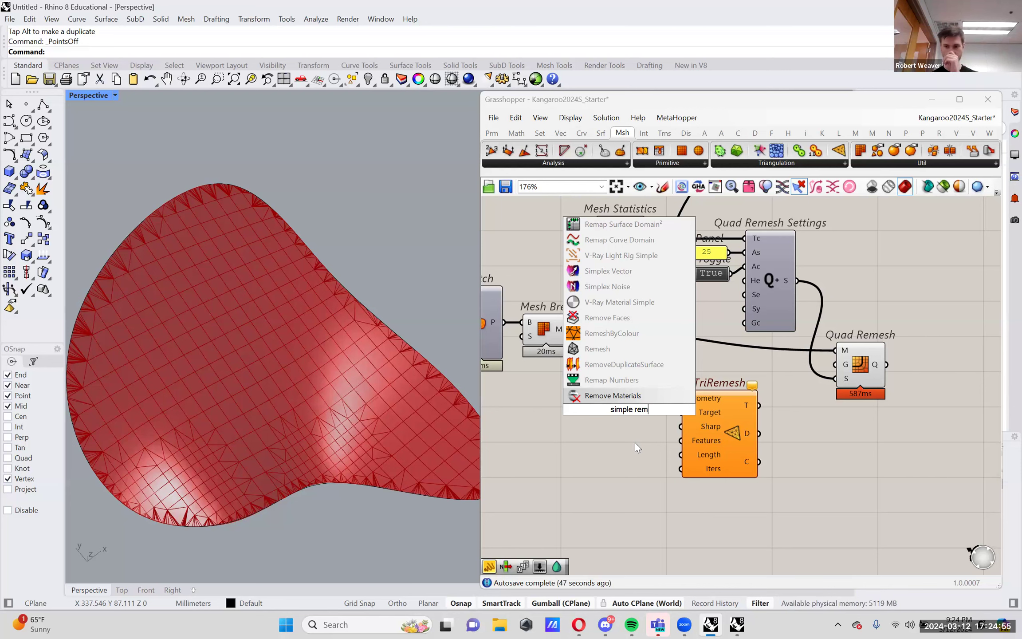
Step: Shift TriRemesh slightly to the right and adjust the position of Quad Remesh below Quad Remesh Settings
left_click_drag(717, 426, 761, 430)
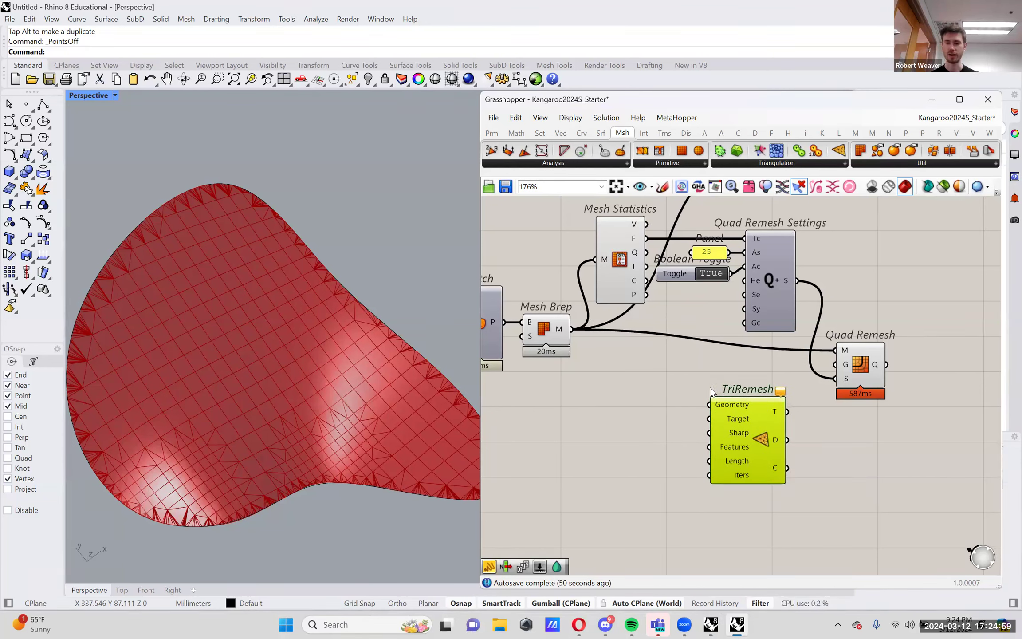
right_click_drag(698, 353, 685, 414)
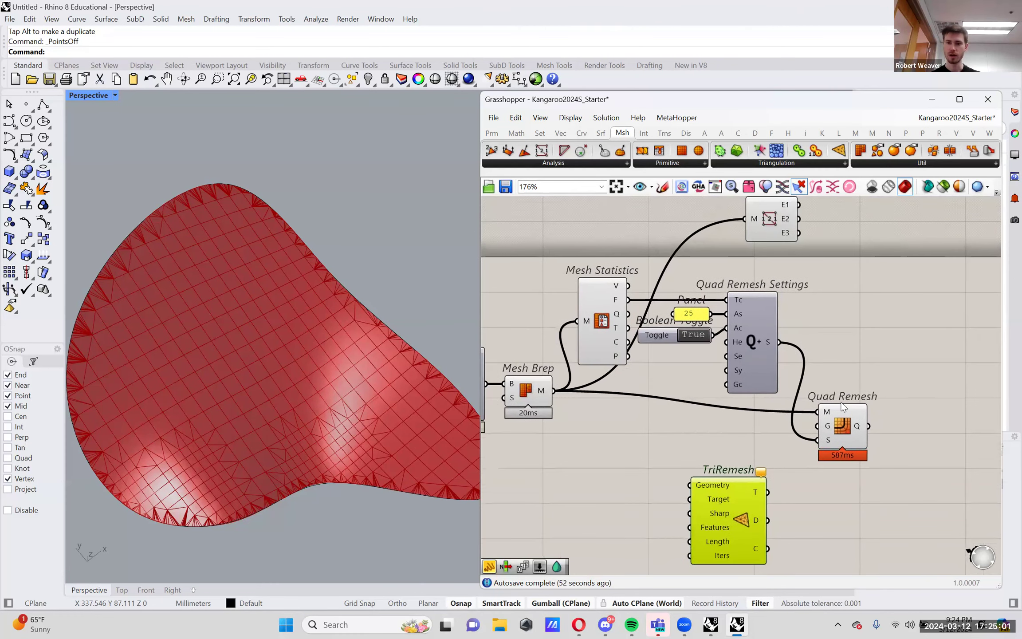
left_click(857, 415)
left_click_drag(856, 412, 857, 413)
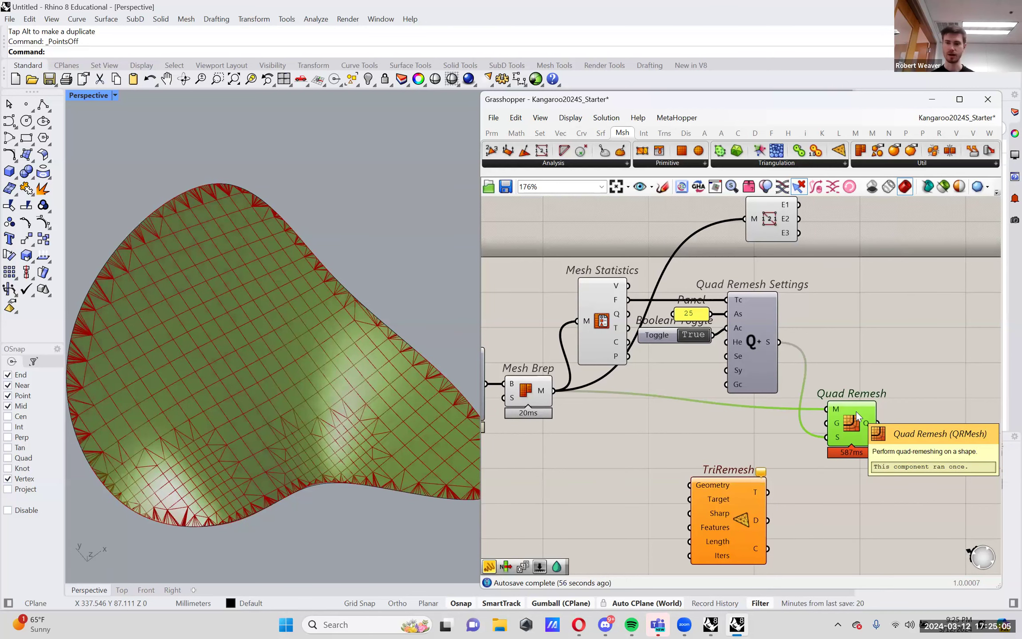
right_click_drag(861, 417, 875, 428)
left_click_drag(849, 426, 841, 434)
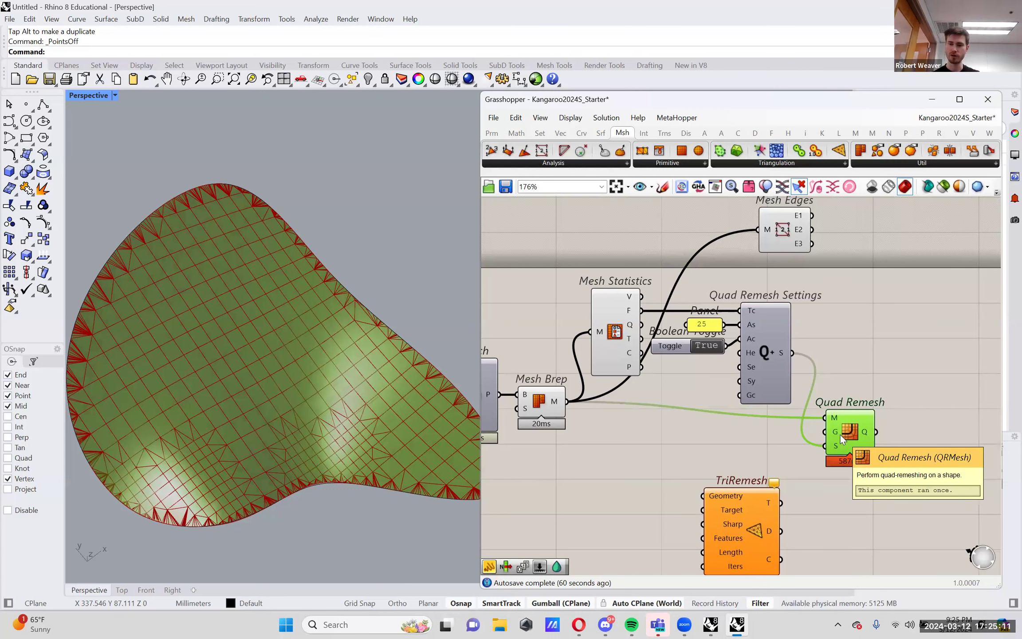
Step: Move Mesh Edges above Quad Remesh, add a second Mesh Edges fed by the Quad Remesh output, and compare both edge sets
left_click_drag(795, 234, 907, 342)
left_click_drag(876, 433, 876, 333)
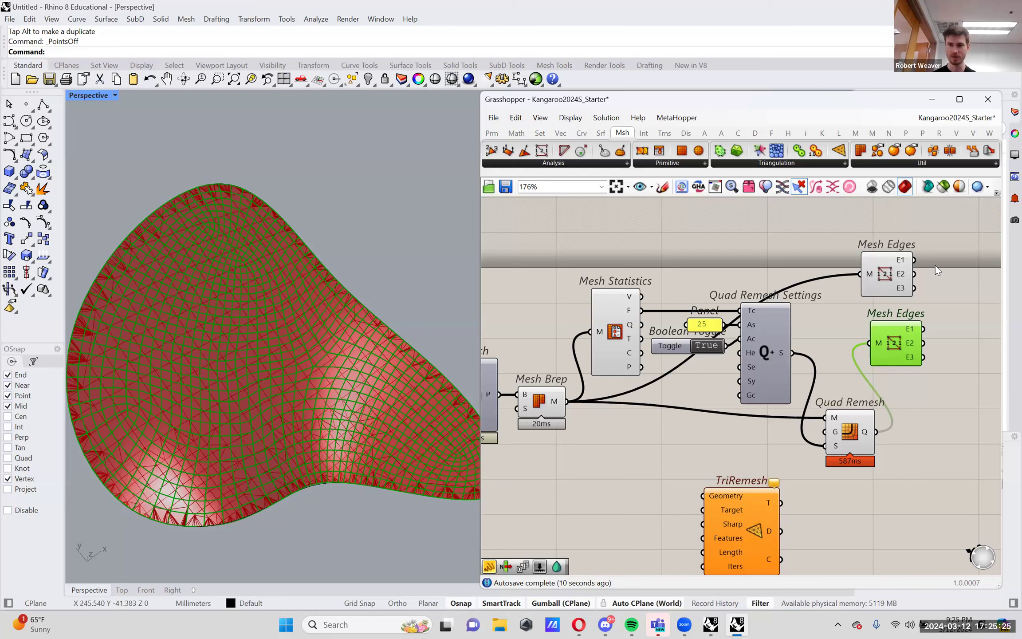
left_click(887, 277)
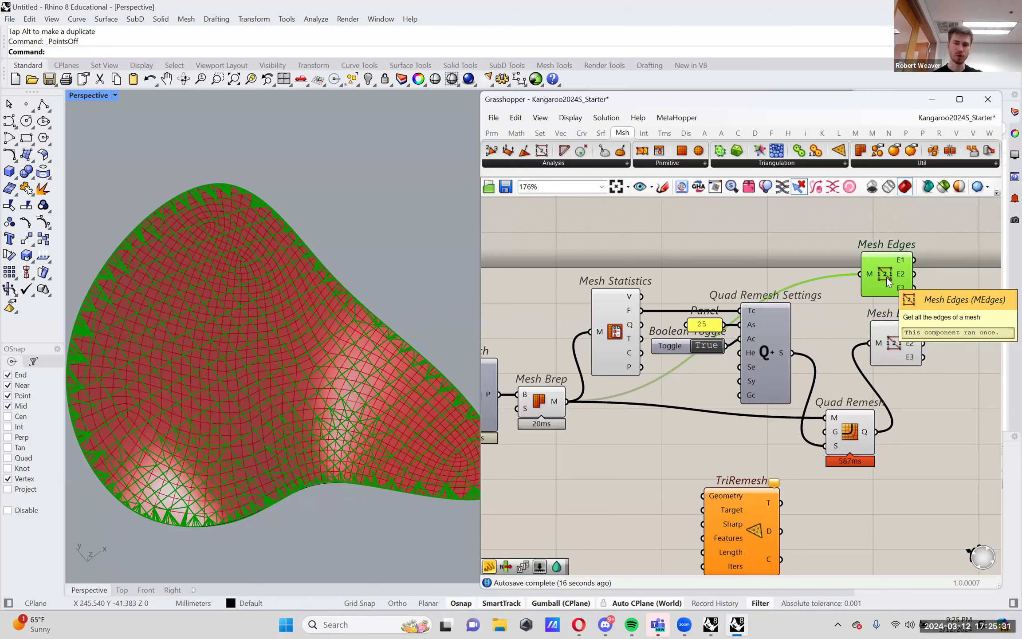
left_click(895, 355)
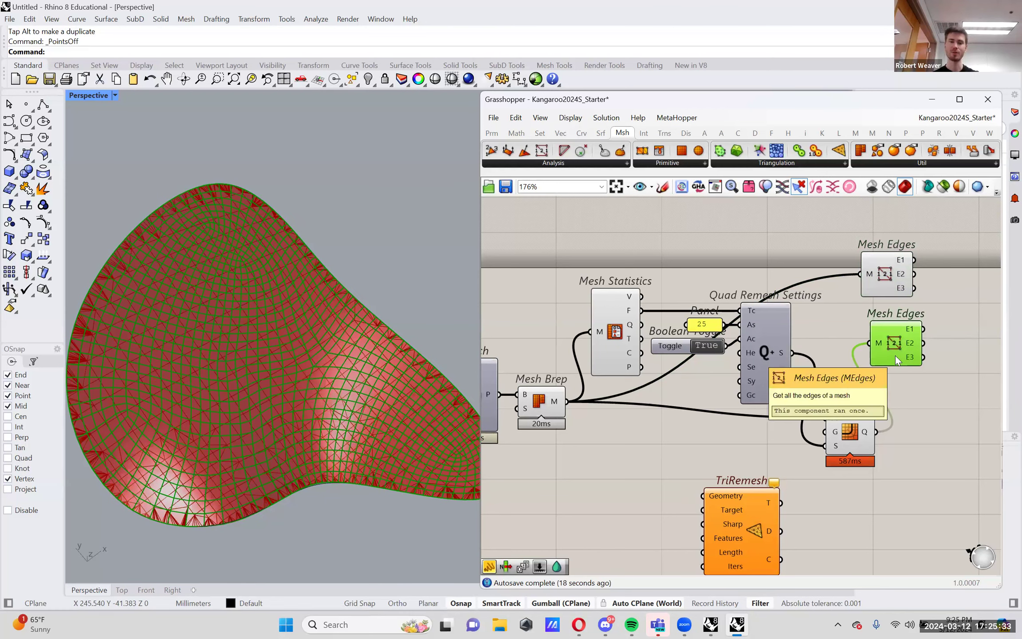
right_click_drag(896, 400, 890, 353)
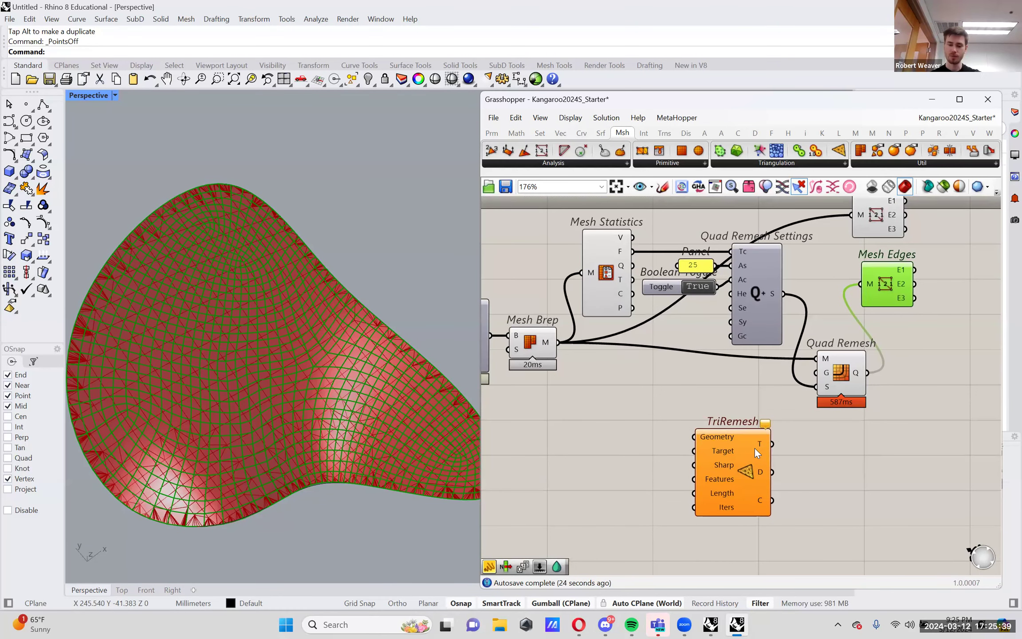
Step: Switch to Discord, view the SimpleRemesh component image in the questions channel, and return to Grasshopper
left_click(606, 624)
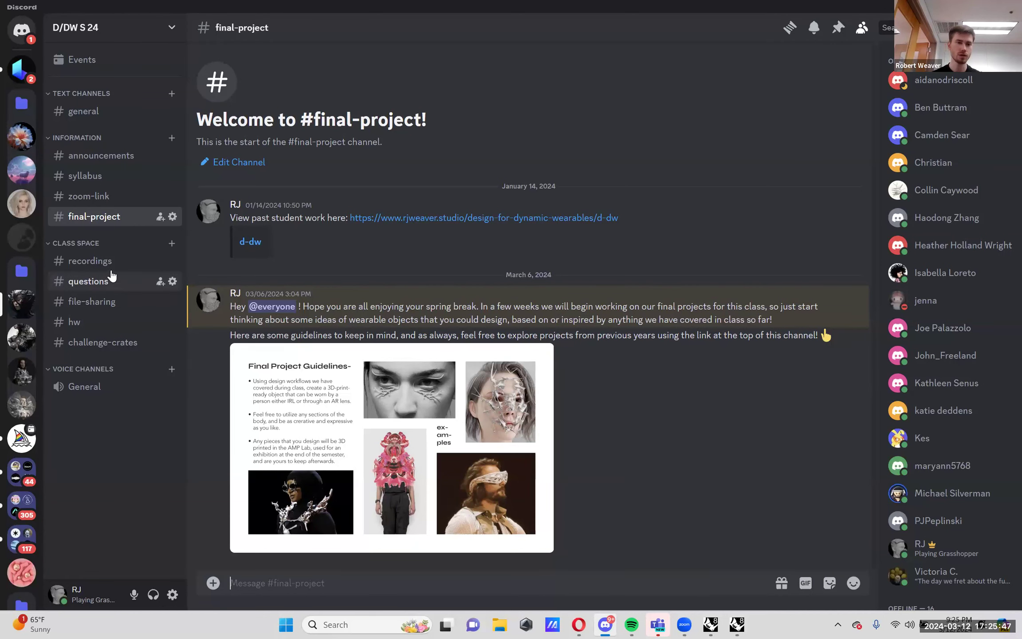
left_click(119, 284)
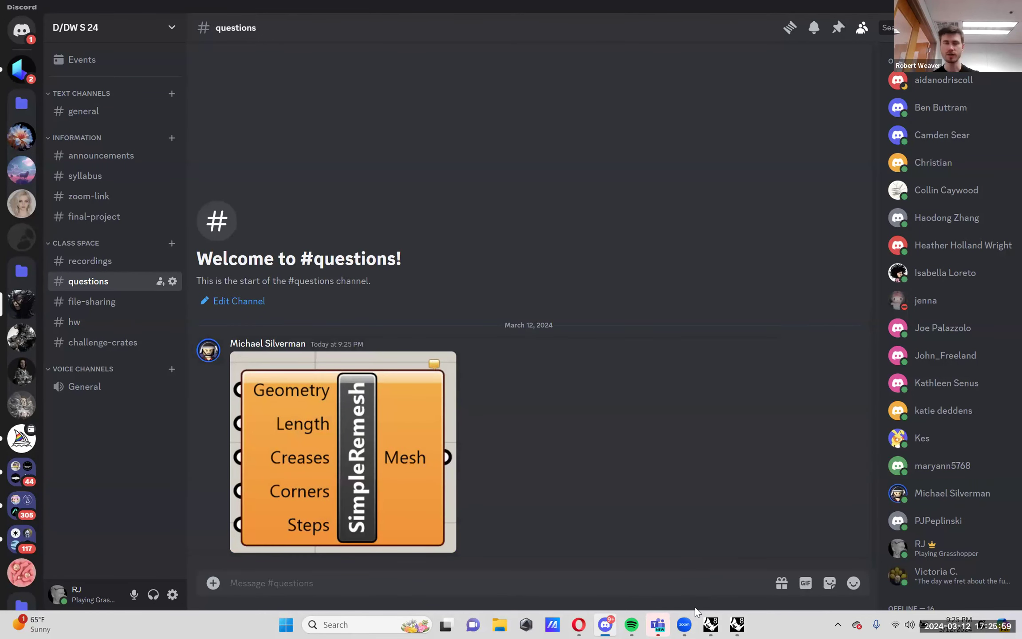
left_click(736, 625)
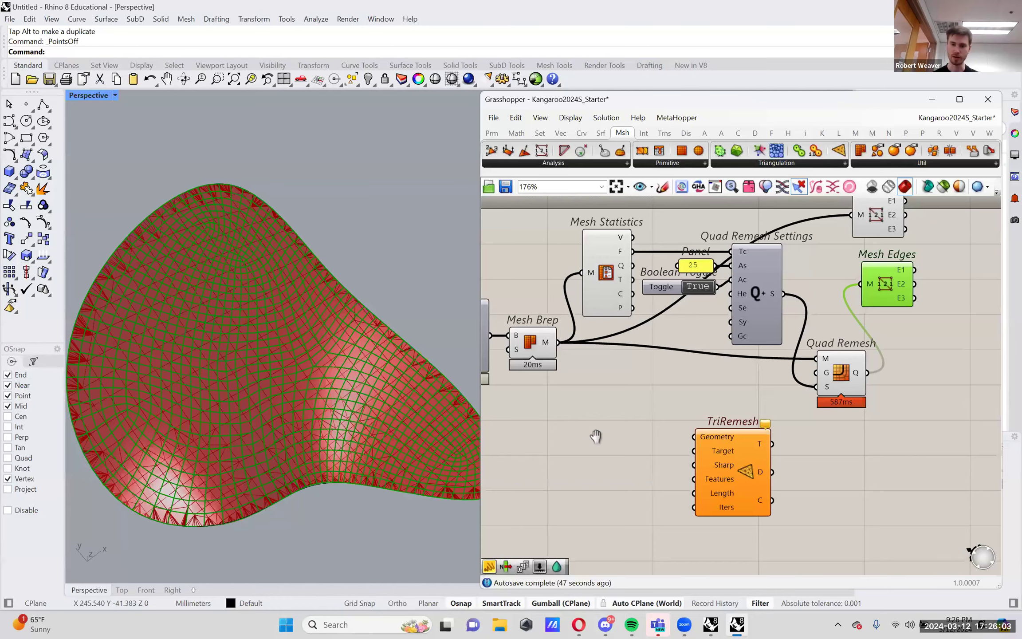
Step: Check the description of TriRemesh's Length input and move the original Mesh Edges to the lower right of Mesh Brep
left_click(748, 454)
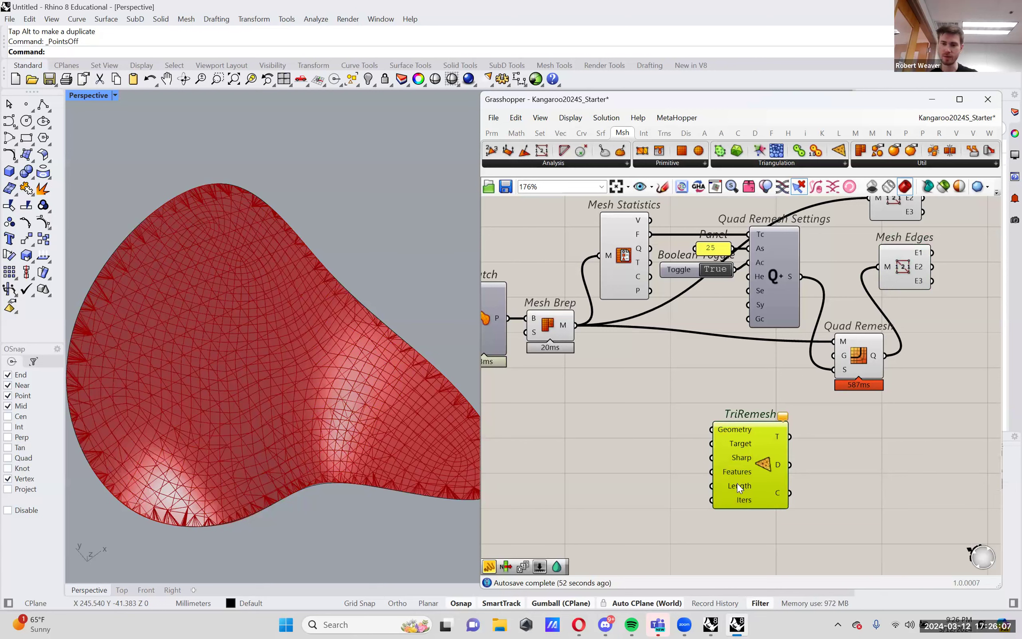
mouse_move(738, 485)
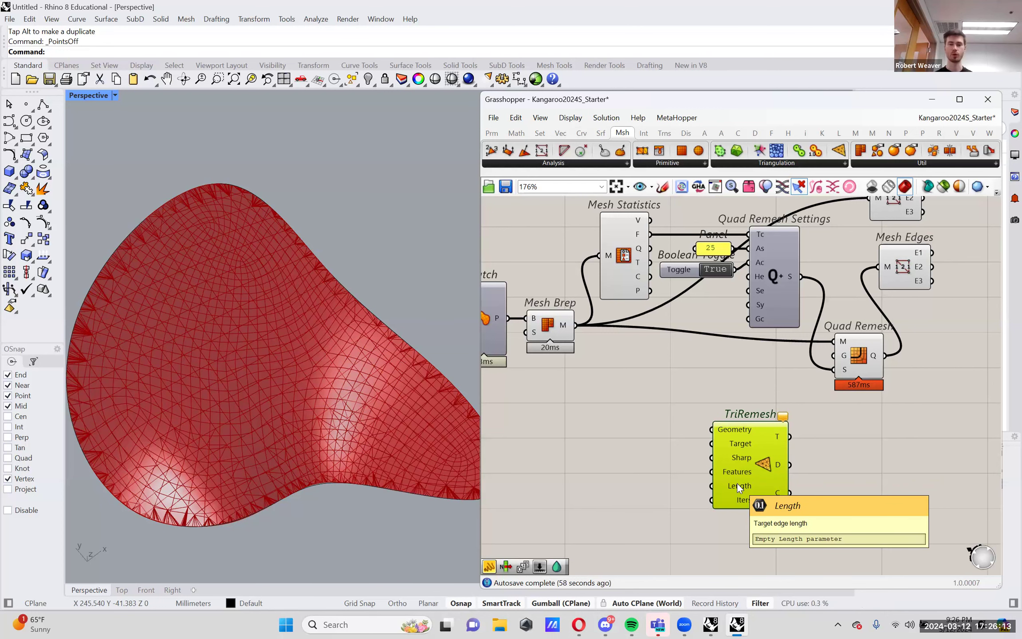
right_click_drag(587, 388, 677, 359)
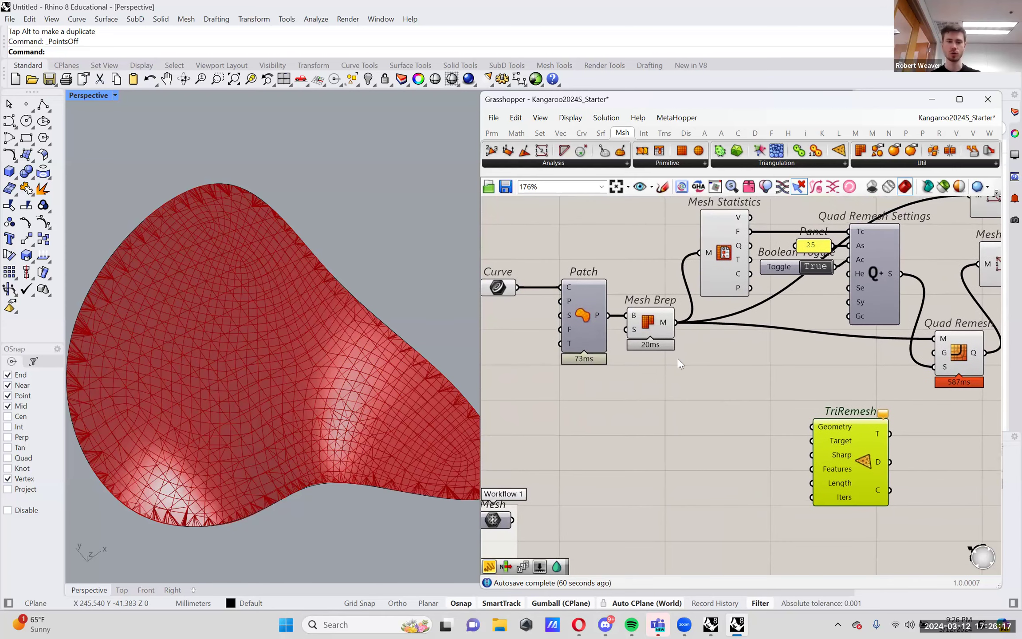
left_click(651, 324)
right_click_drag(651, 323, 572, 350)
left_click_drag(914, 219, 652, 409)
right_click_drag(652, 409, 741, 373)
left_click_drag(742, 373, 745, 367)
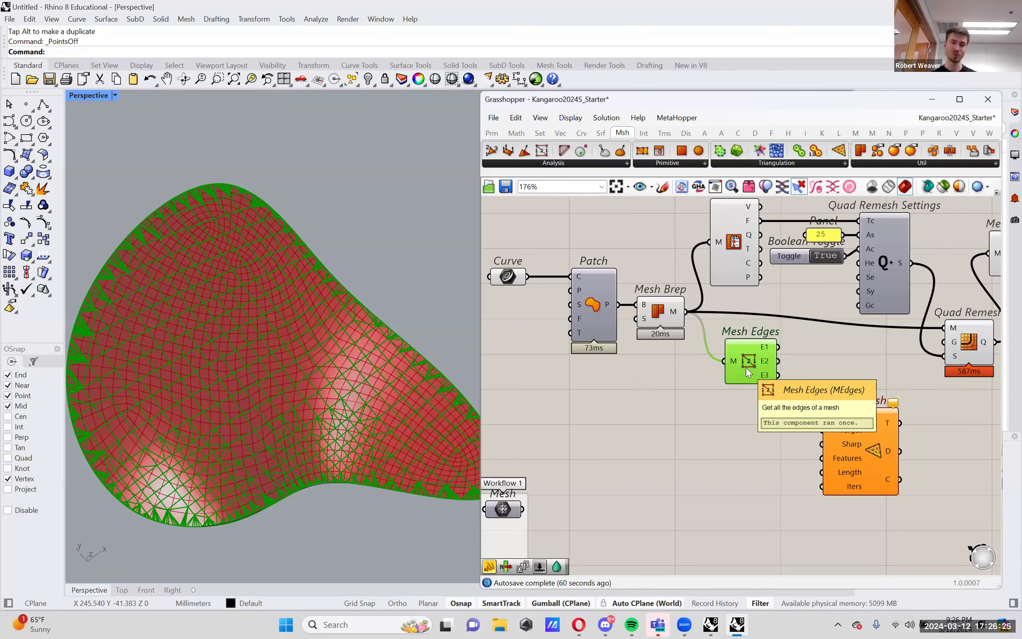
double_click(656, 404)
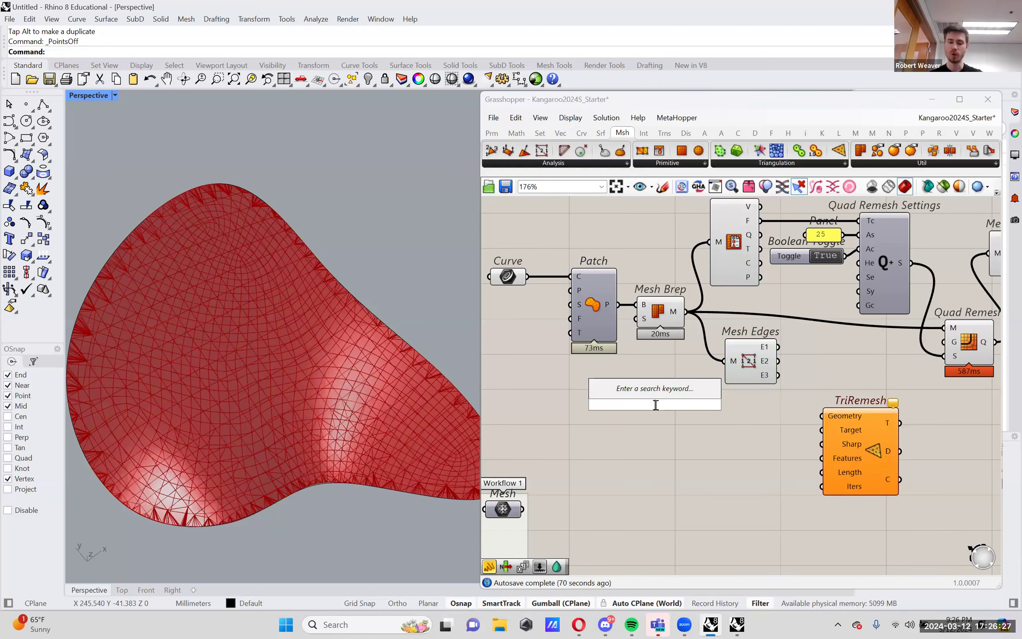
type("dec")
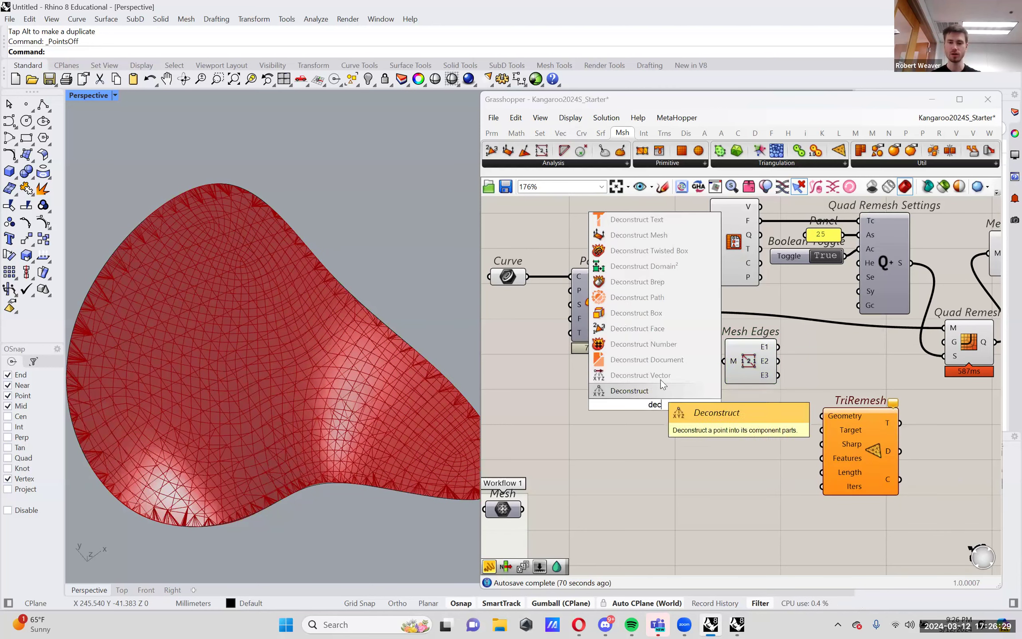
key("Up")
key("Up")
key("Up")
key("Up")
key("Up")
key("Up")
key("Up")
key("Down")
key("Down")
key("Down")
type("m")
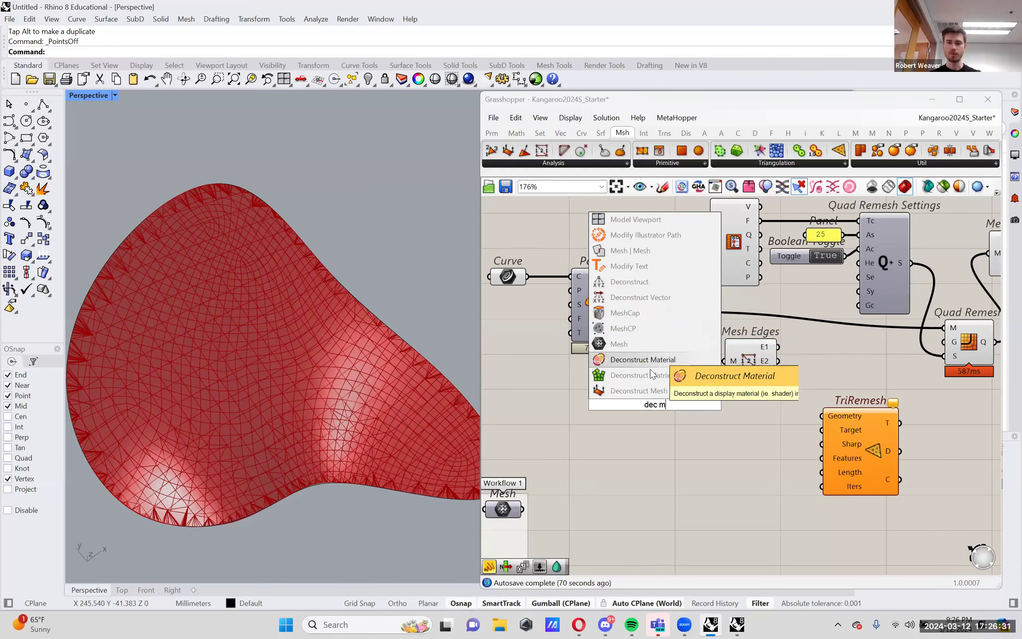
key("Return")
left_click_drag(685, 312, 669, 395)
left_click(647, 411)
key("Delete")
Step: Place the Mesh Edges component connected to Mesh Brep directly beneath Mesh Brep
left_click_drag(763, 356, 661, 412)
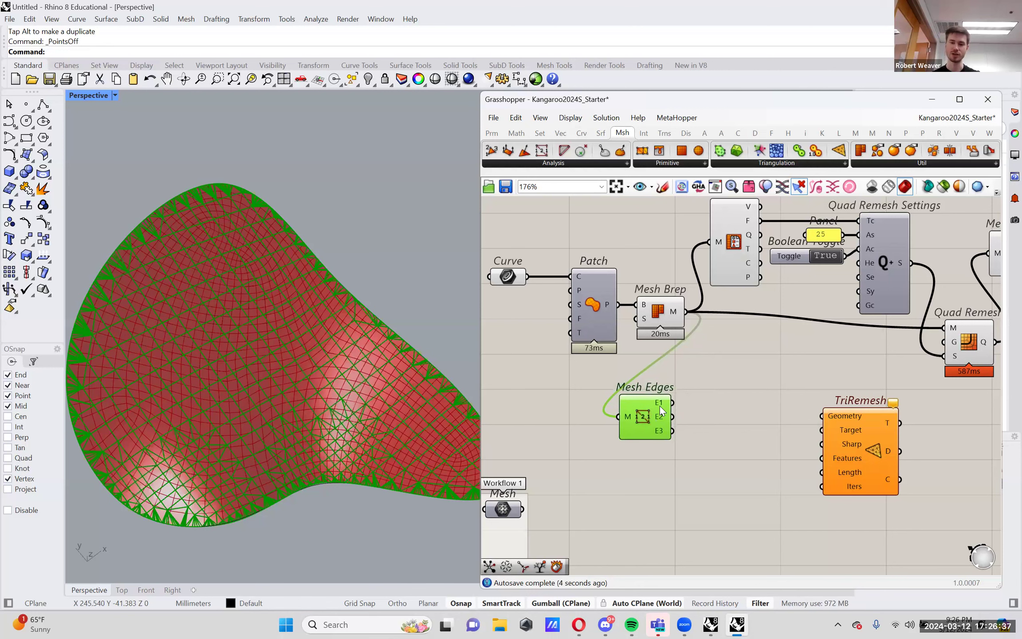
mouse_move(661, 411)
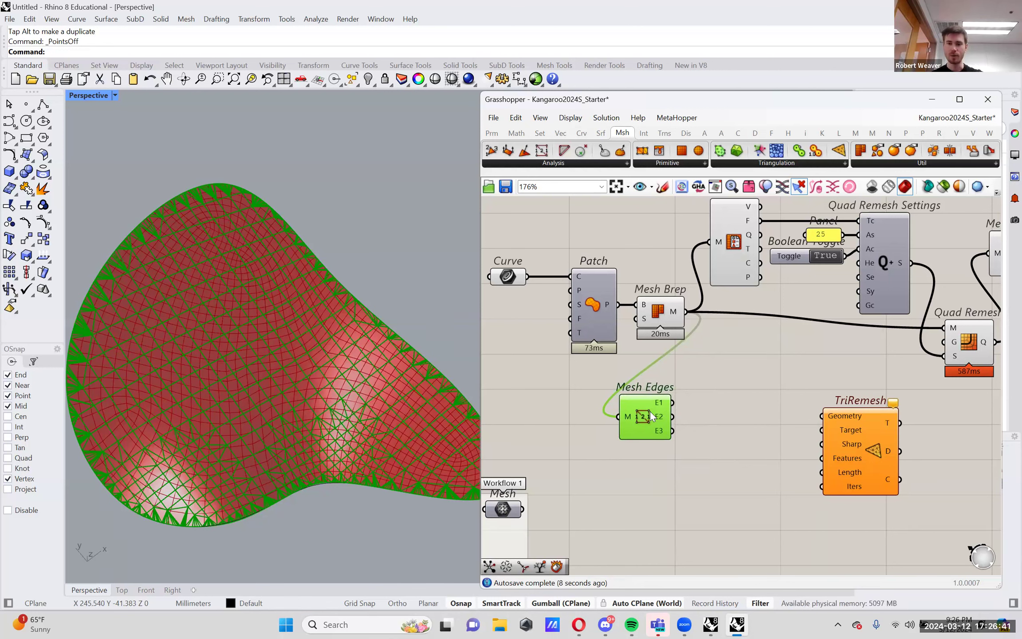
left_click_drag(650, 411, 666, 395)
Step: Create a Number Slider ranging from 0.01 to 5 below Mesh Edges and set it to 2.50
double_click(693, 469)
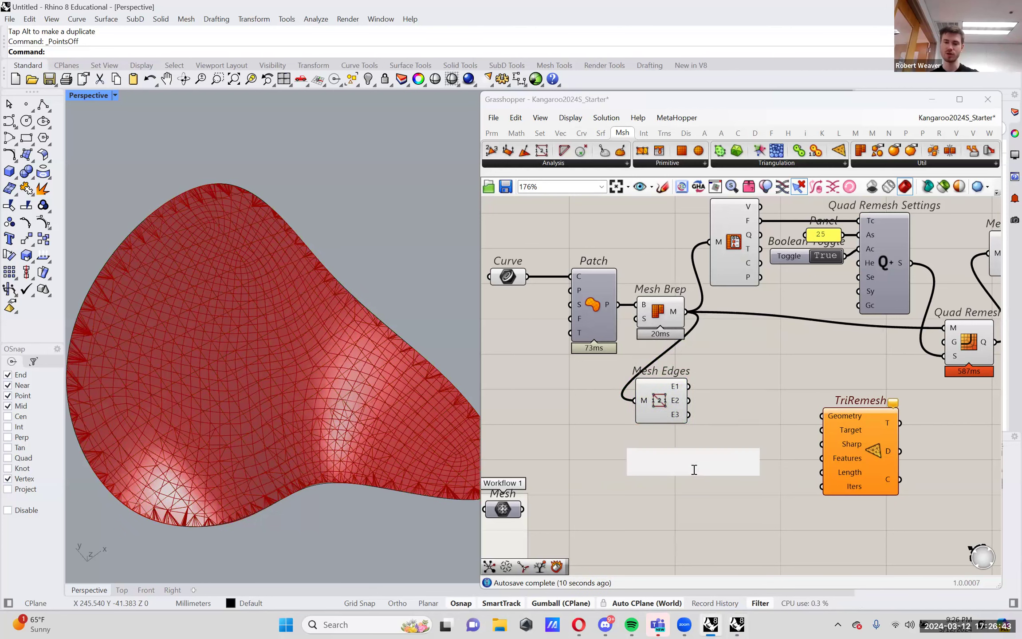
type(".01")
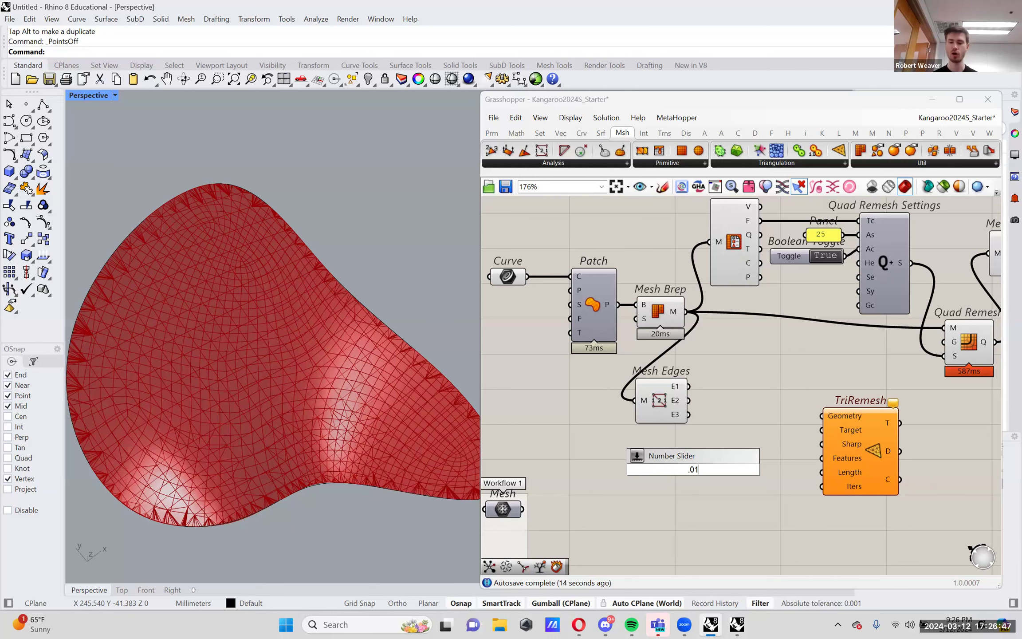
type("..5")
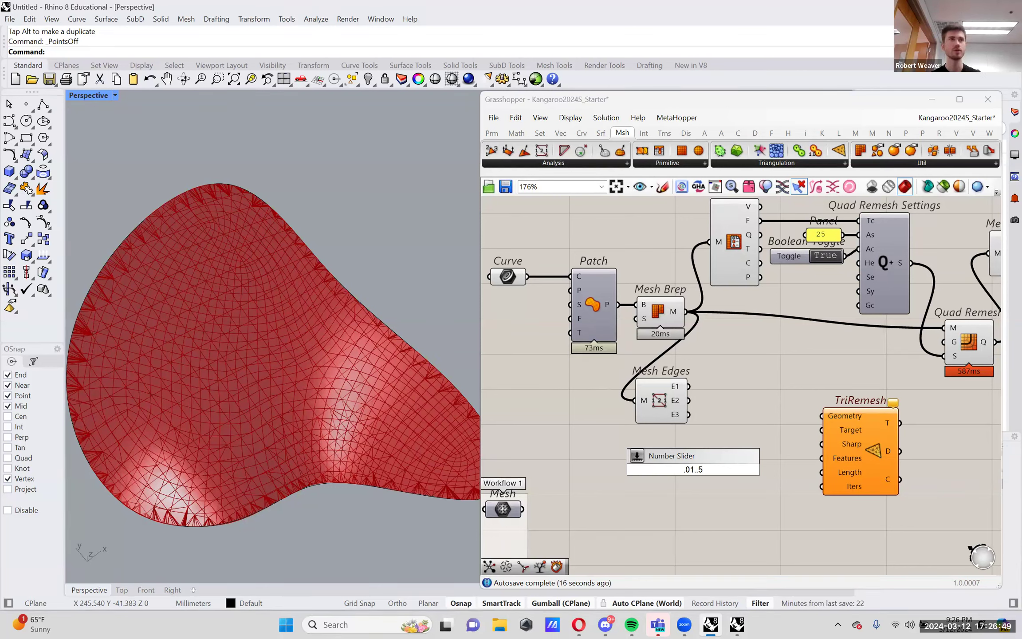
key("Return")
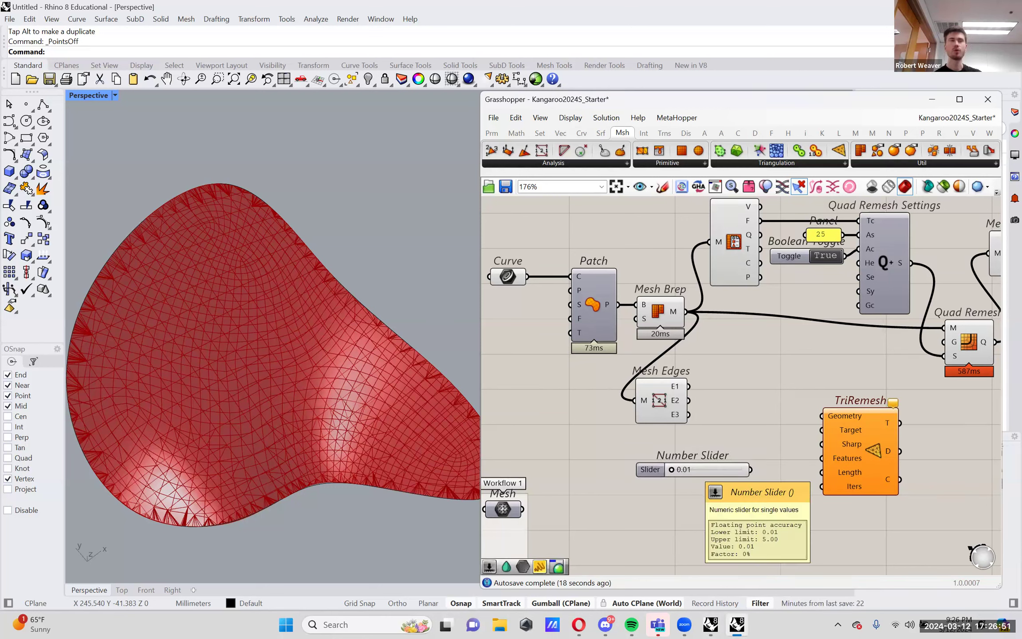
left_click_drag(671, 470, 707, 469)
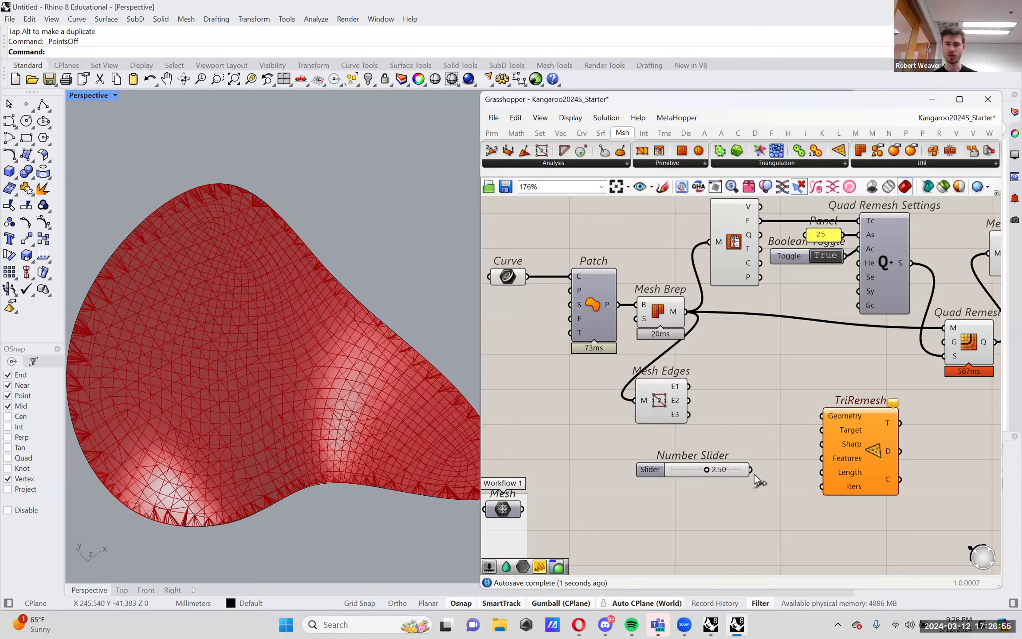
Step: Connect the Number Slider to the Length input of TriRemesh and move the slider closer to it
left_click_drag(750, 470, 822, 472)
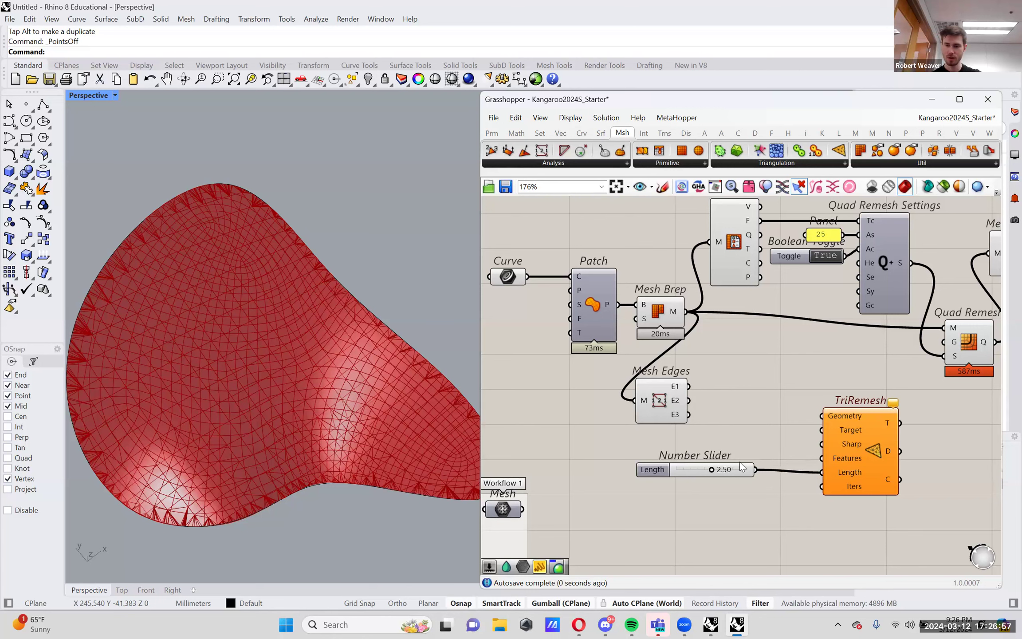
left_click_drag(748, 473, 784, 476)
left_click(737, 390)
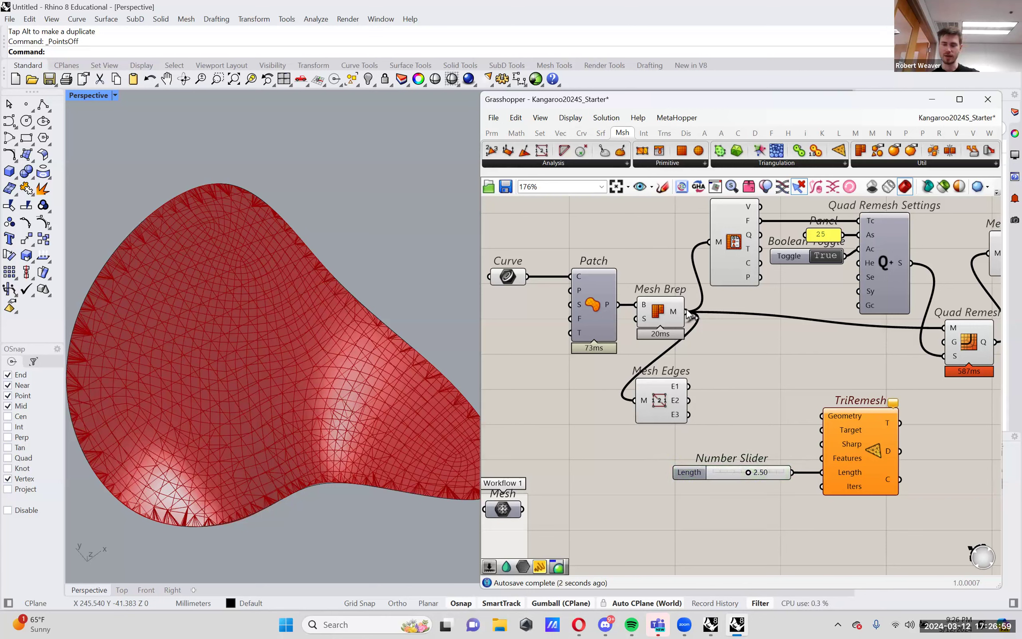
Step: Connect the Mesh Brep output to the Geometry input of TriRemesh and save the definition
left_click_drag(690, 315, 805, 344)
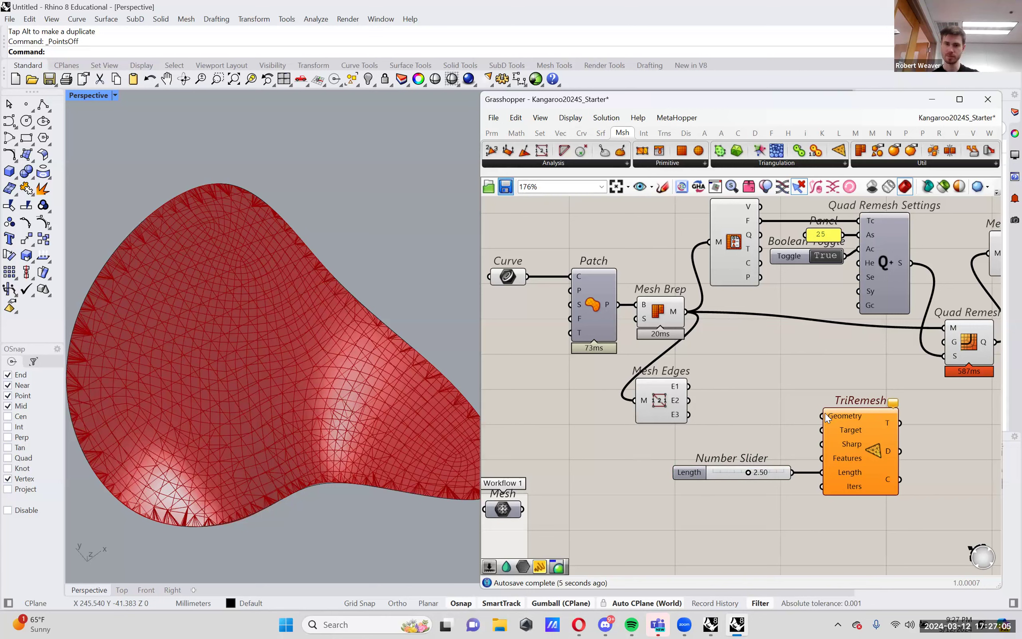
left_click_drag(821, 416, 821, 416)
key("ctrl+s")
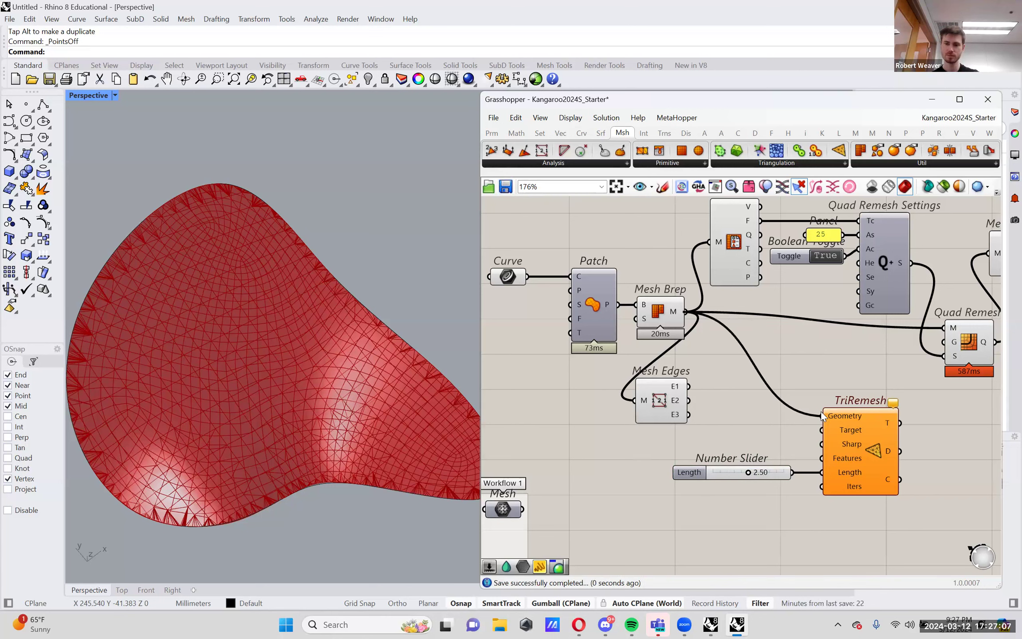
key("Caps_Lock")
key("Caps_Lock")
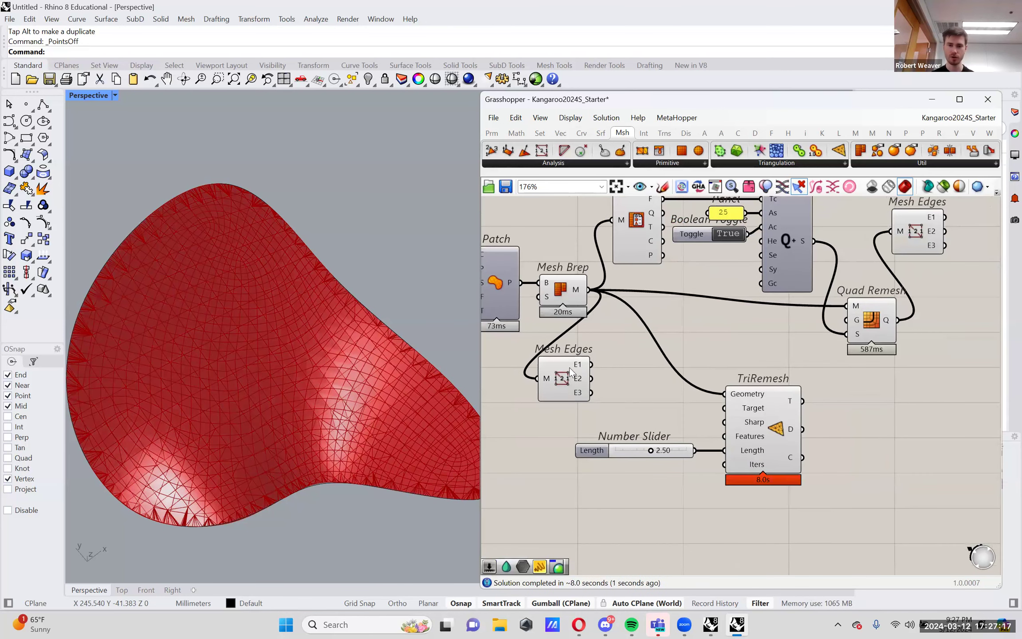
Step: Place a copy of Mesh Edges beside TriRemesh, connect it to the Triangulation output, and examine the resulting triangle edges closely
left_click_drag(571, 373, 874, 402)
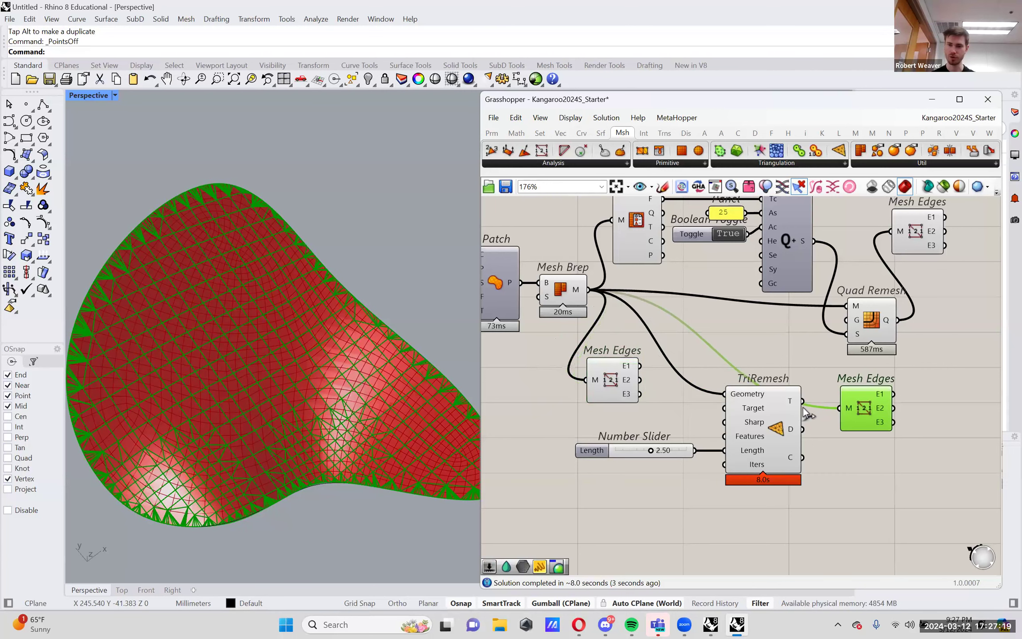
mouse_move(791, 400)
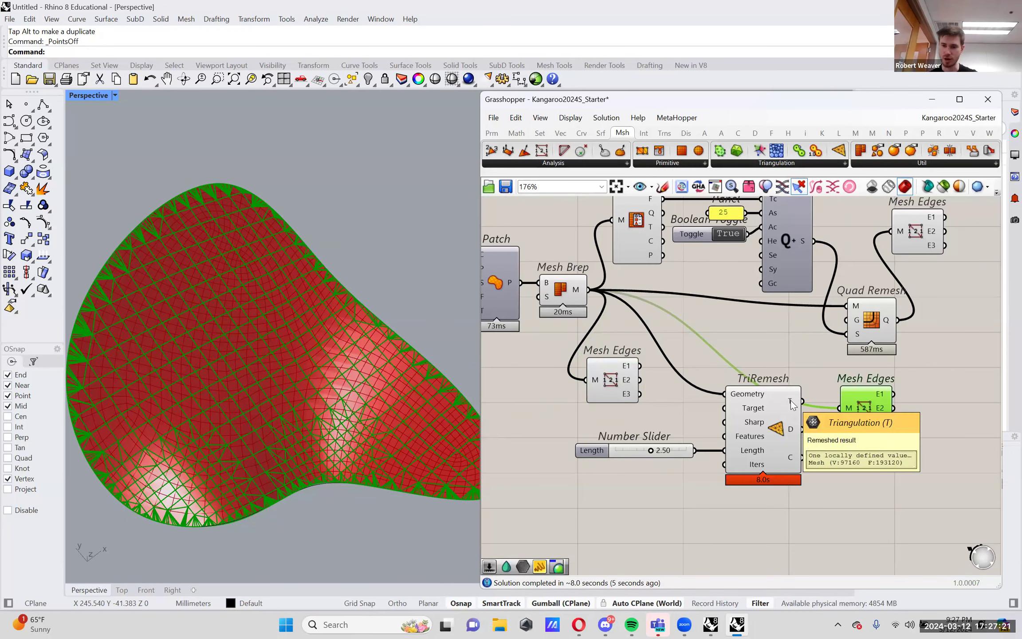
left_click_drag(853, 405, 864, 406)
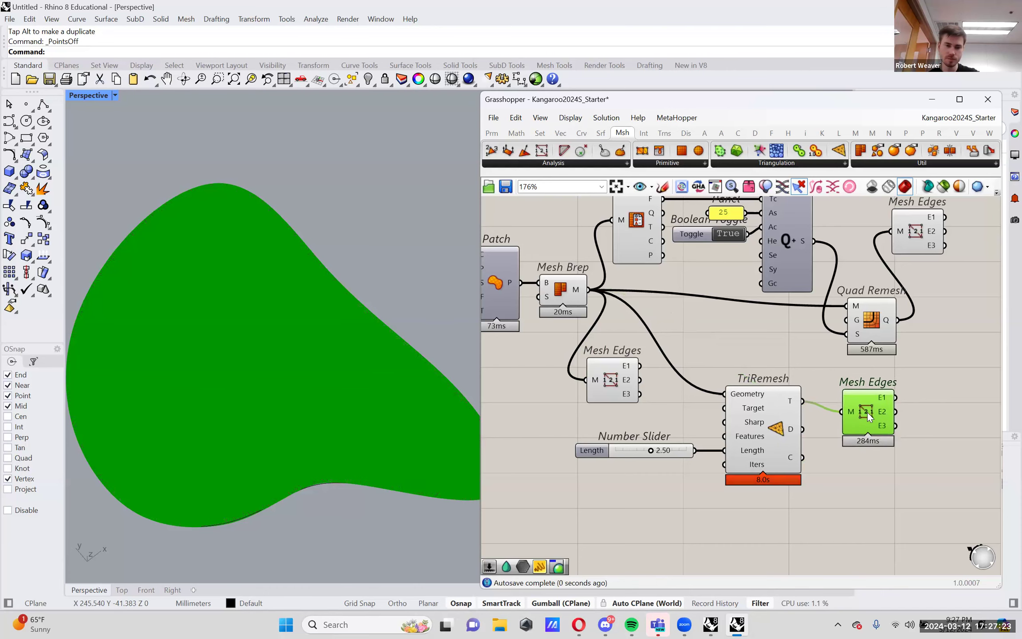
scroll(321, 417, "up", 5)
scroll(322, 417, "up", 3)
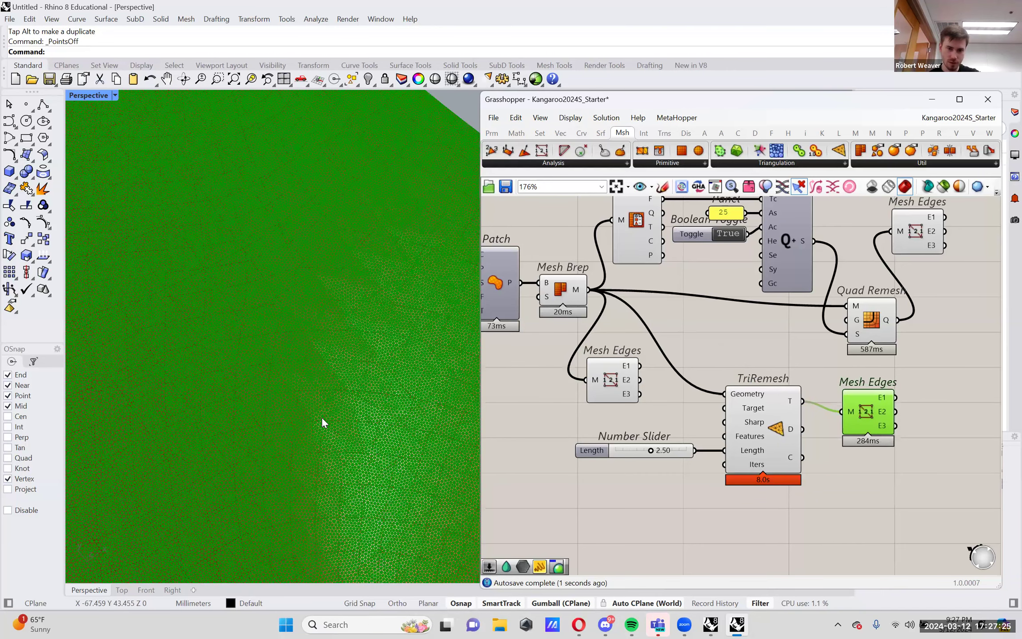
scroll(322, 419, "down", 6)
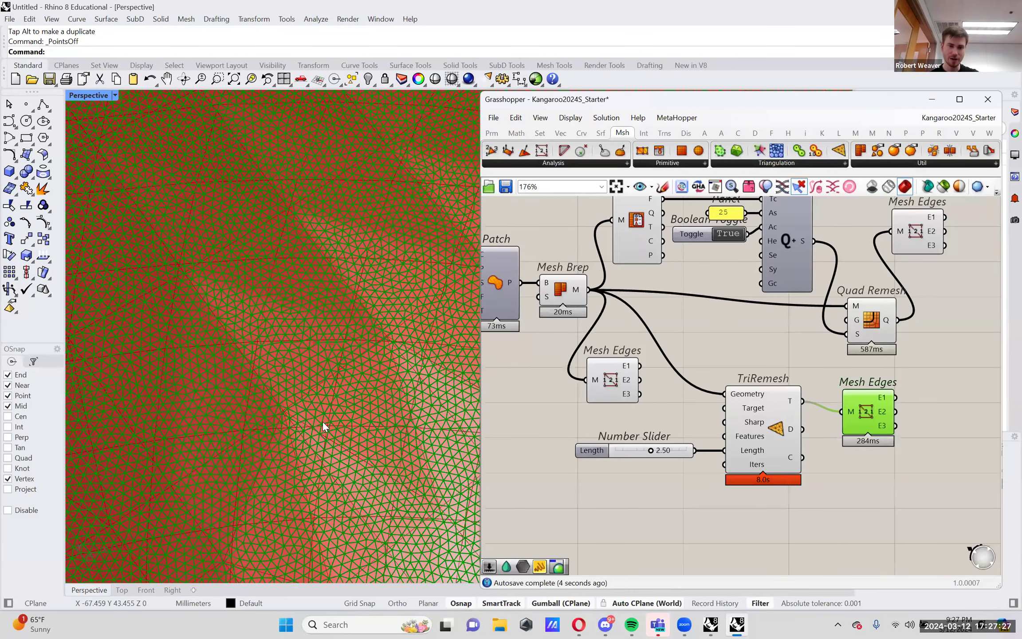
scroll(323, 424, "up", 3)
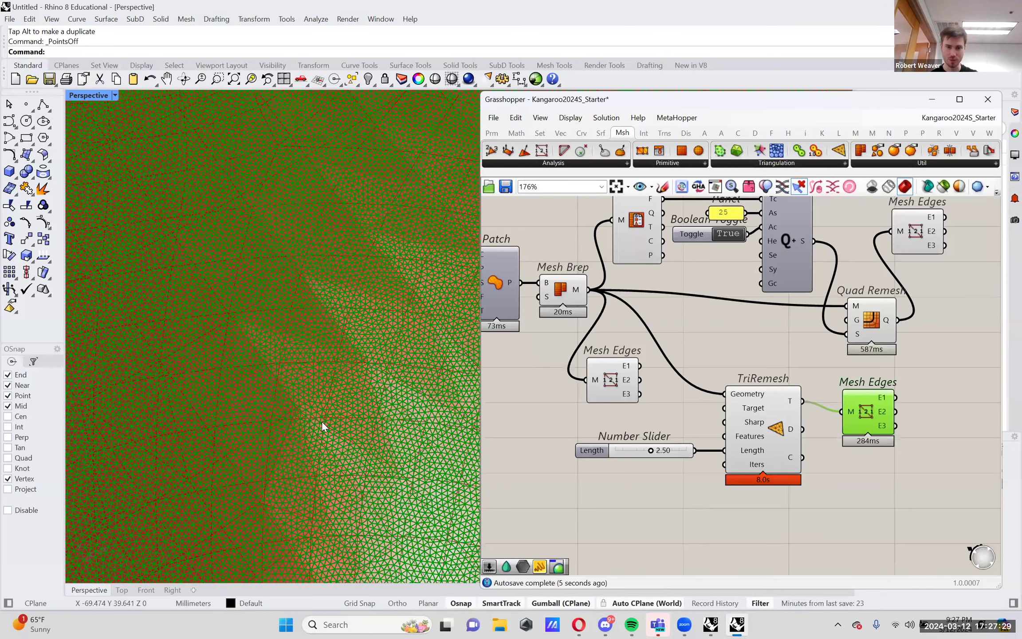
scroll(322, 422, "down", 5)
Step: Create a Panel with the value 20, connect it to TriRemesh's Length input instead of the slider, and preview the triangle mesh edges
left_click(631, 475)
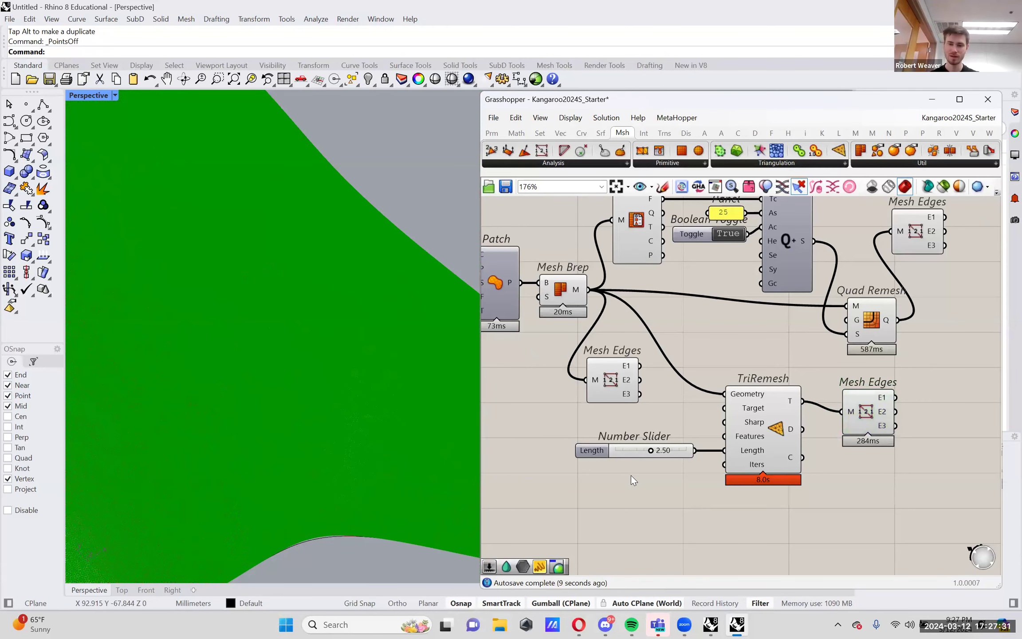
double_click(631, 476)
type("/")
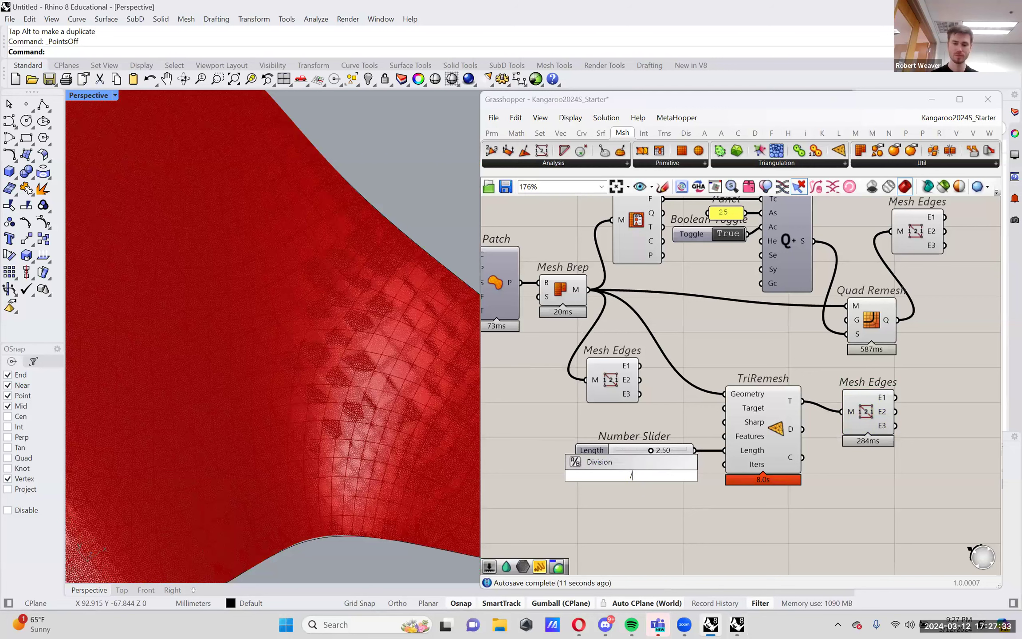
type("/20")
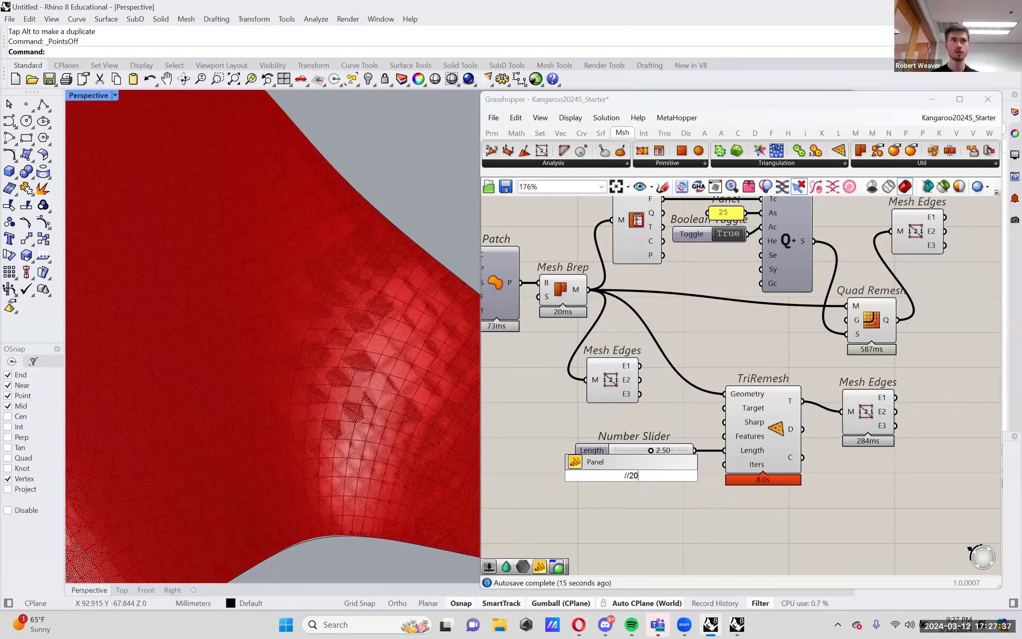
key("Return")
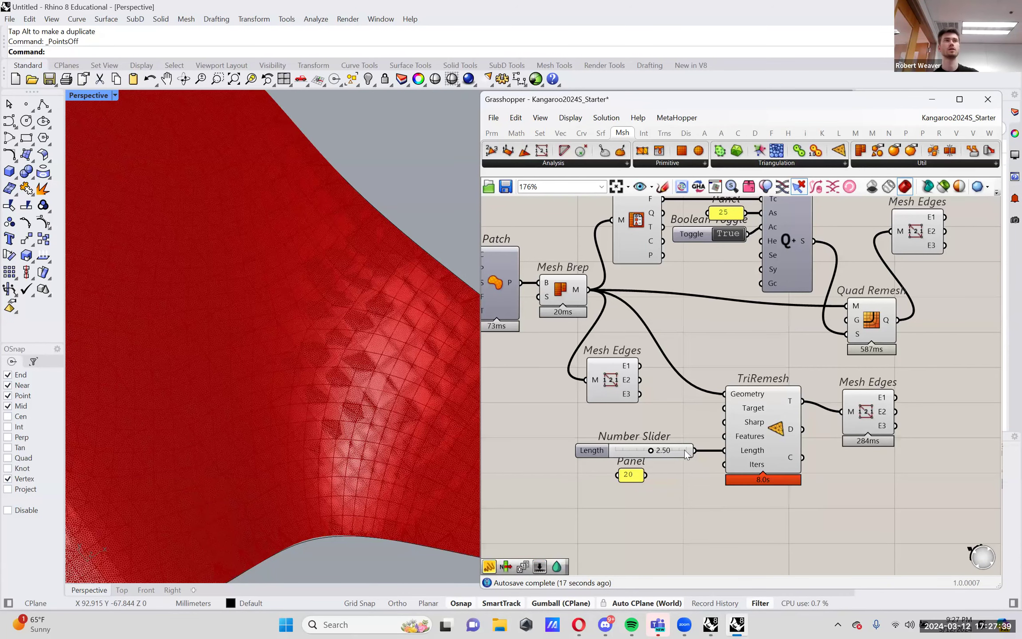
left_click_drag(645, 476, 724, 451)
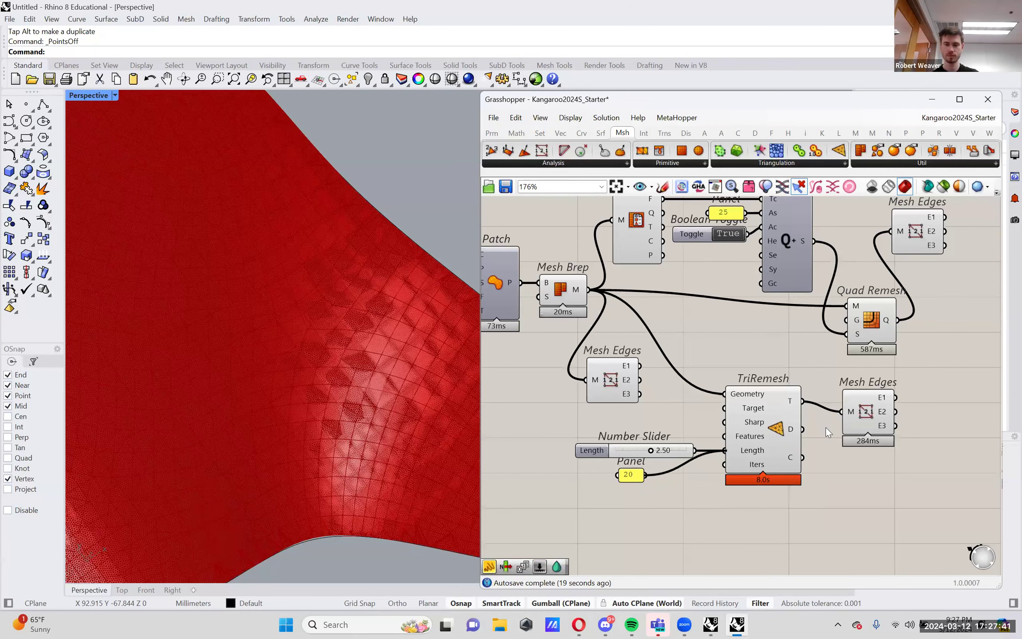
left_click(866, 416)
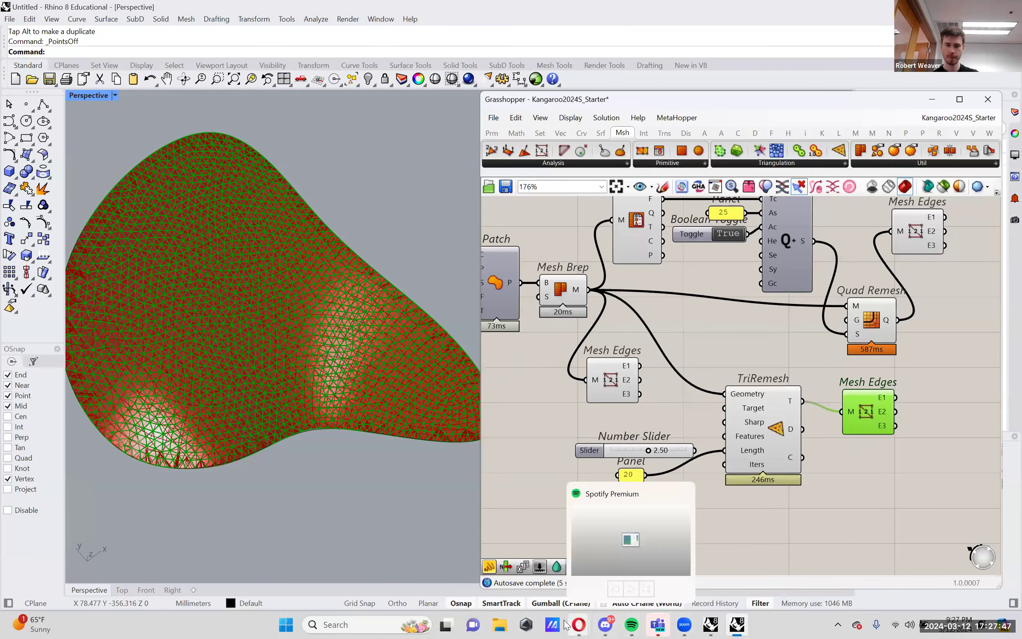
Step: Switch to Discord, view the SimpleRemesh component image in the questions channel, and return to Grasshopper
mouse_move(609, 624)
left_click(613, 580)
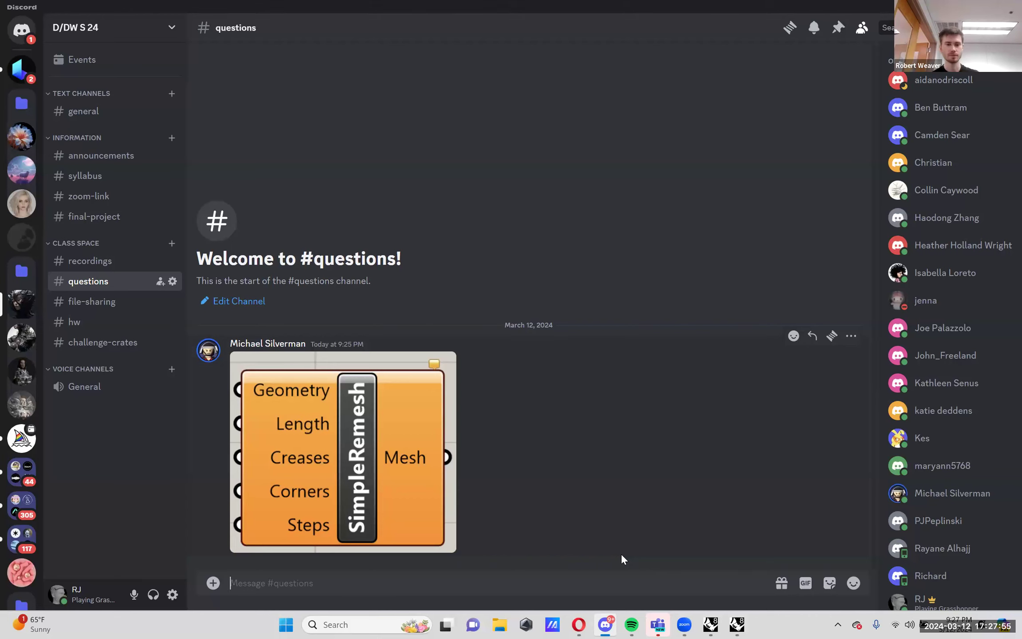
mouse_move(737, 624)
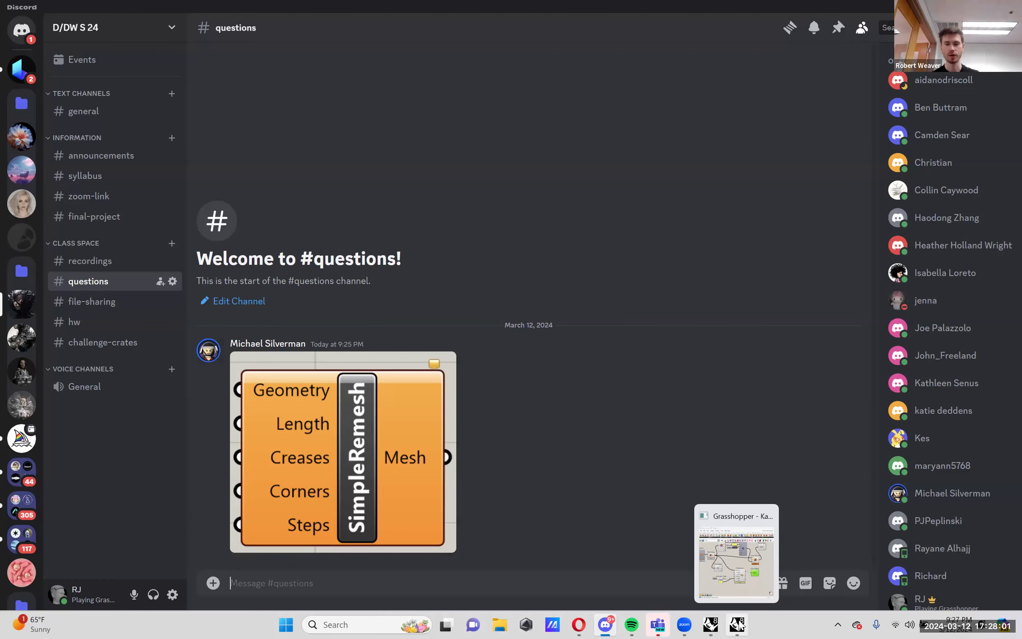
left_click(738, 624)
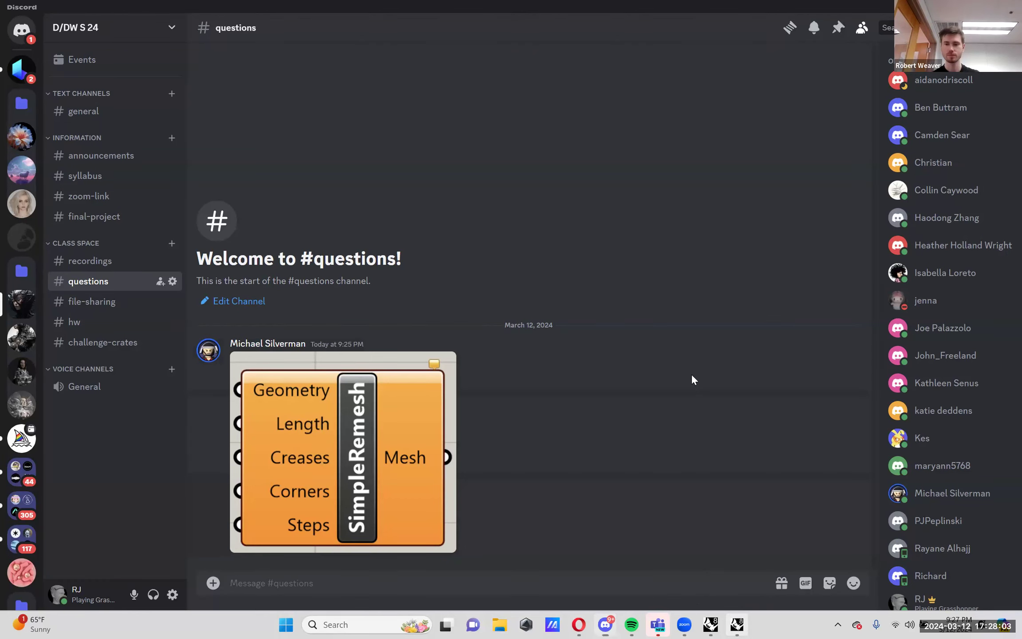
Step: Move the TriRemesh components down below the Quad Remesh branch and bring their Mesh Edges component closer to TriRemesh
mouse_move(670, 449)
left_mouse_down()
mouse_move(664, 424)
mouse_move(659, 438)
left_mouse_up()
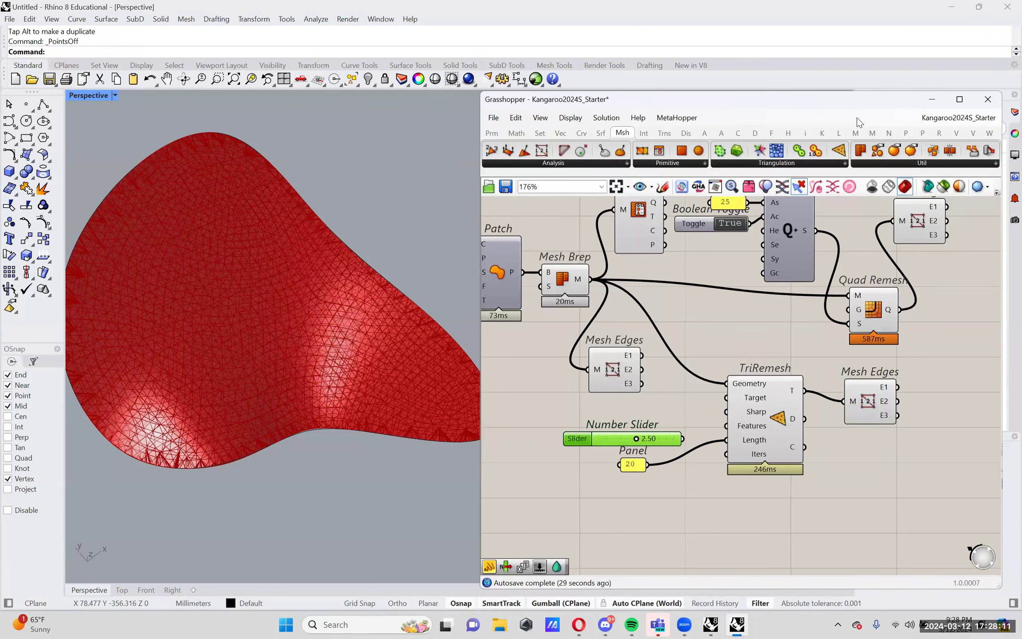
left_click_drag(910, 527, 610, 399)
left_click_drag(763, 399, 730, 448)
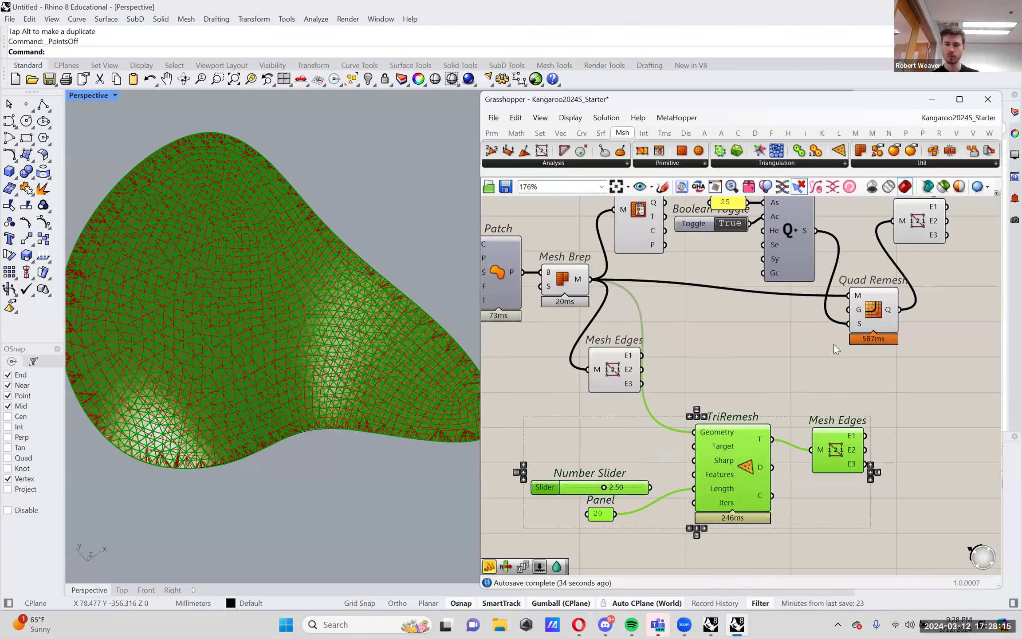
left_click(836, 349)
left_click_drag(836, 432, 816, 422)
left_click_drag(541, 453, 851, 545)
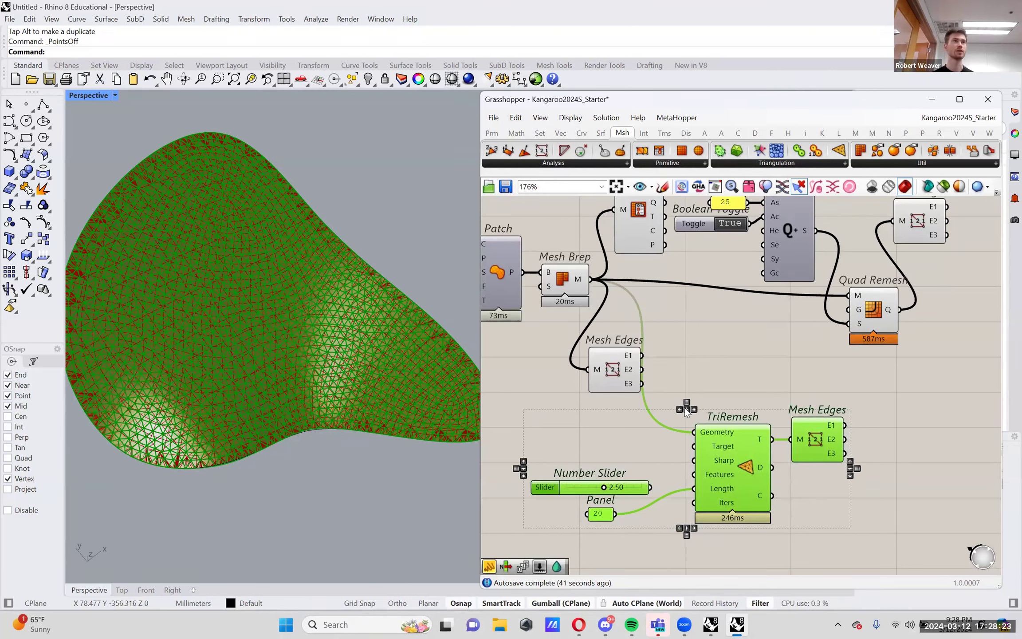
right_click_drag(758, 396, 753, 406)
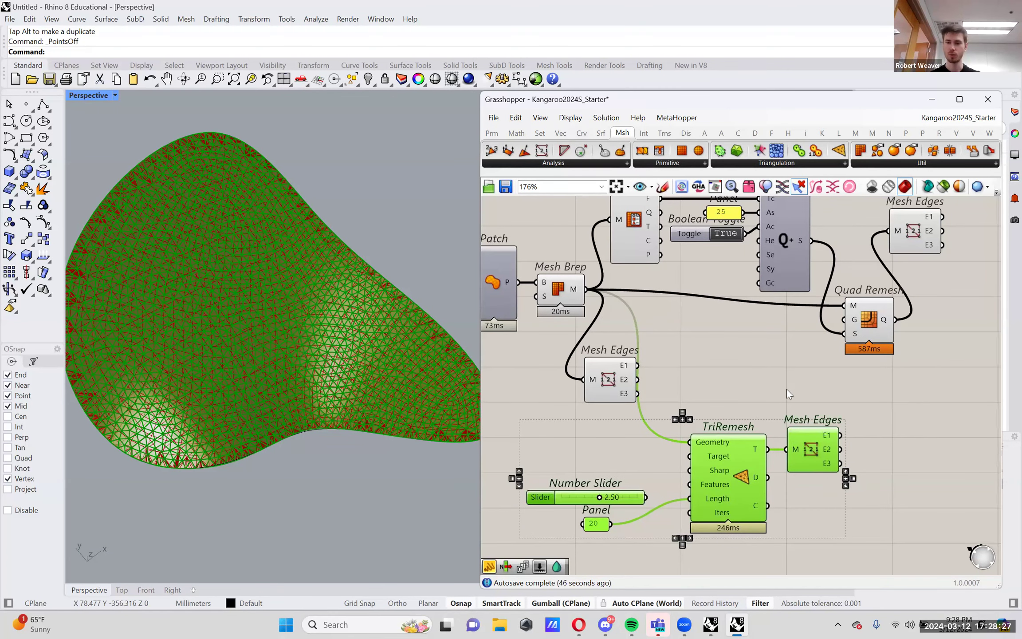
Step: Preview the Quad Remesh edges and delete TriRemesh together with its Number Slider, Panel and Mesh Edges components
right_click_drag(787, 389, 714, 430)
left_click(840, 271)
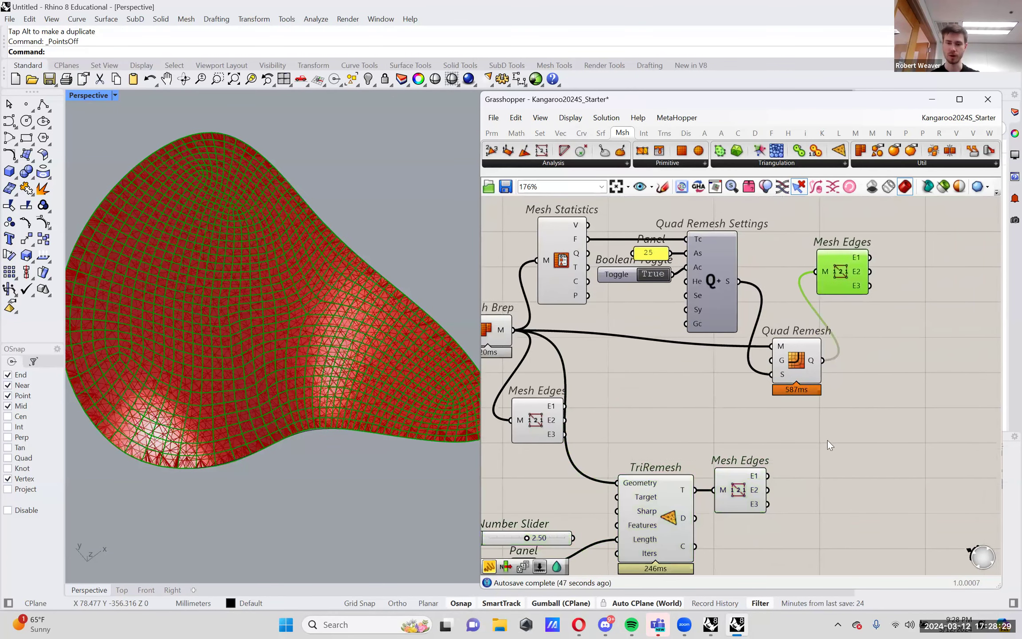
right_click_drag(828, 441, 892, 390)
left_click_drag(842, 540, 565, 443)
key("Delete")
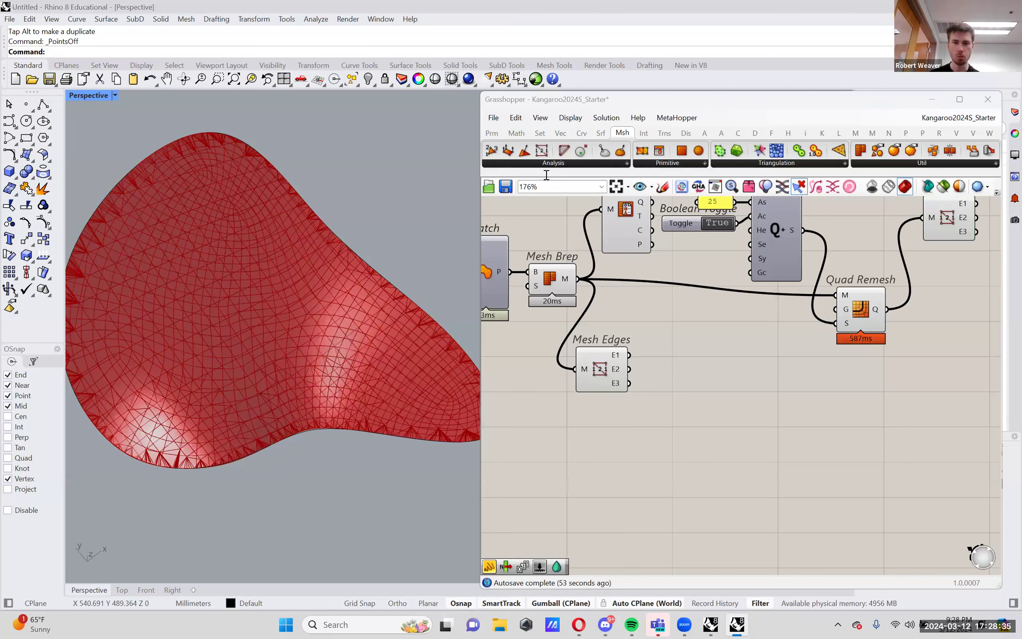
Step: Bring up the Kangaroo components and delete the Mesh Edges components attached to Quad Remesh and Mesh Brep
right_click_drag(775, 319, 771, 331)
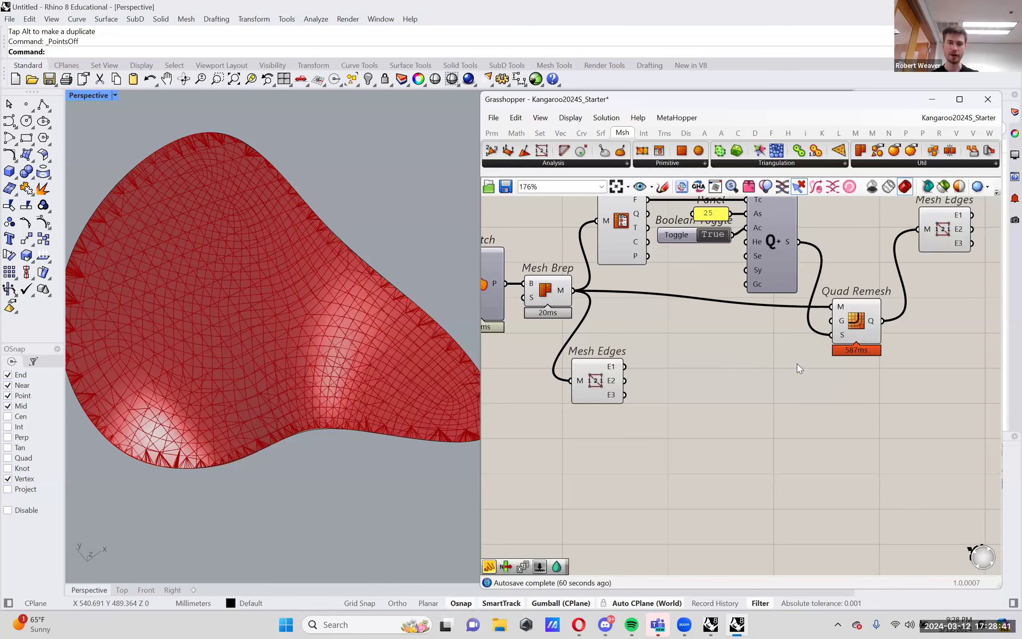
right_click_drag(799, 369, 765, 388)
left_click(826, 348)
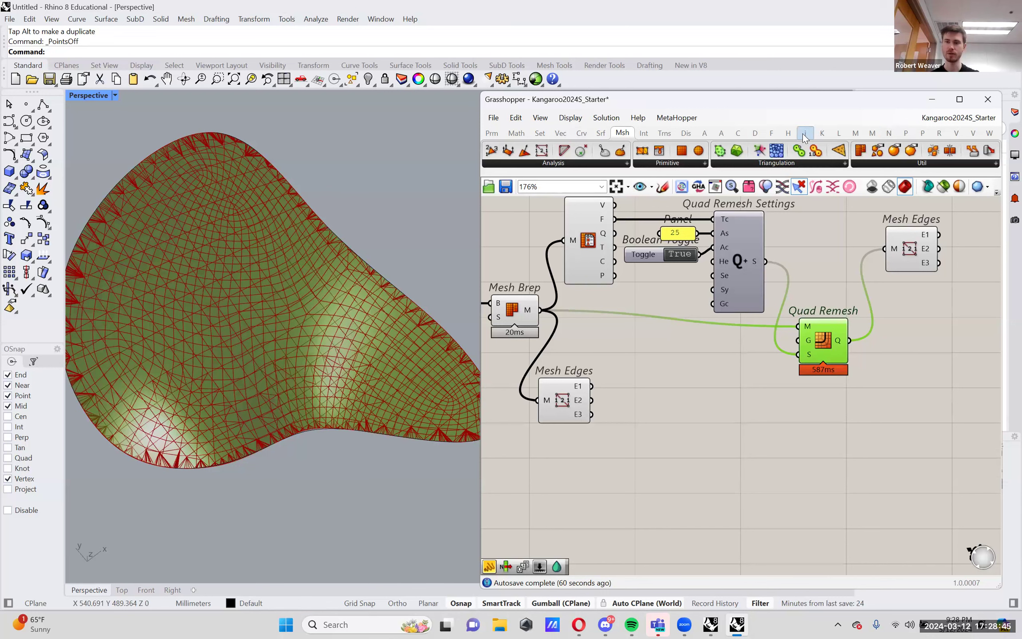
left_click(823, 133)
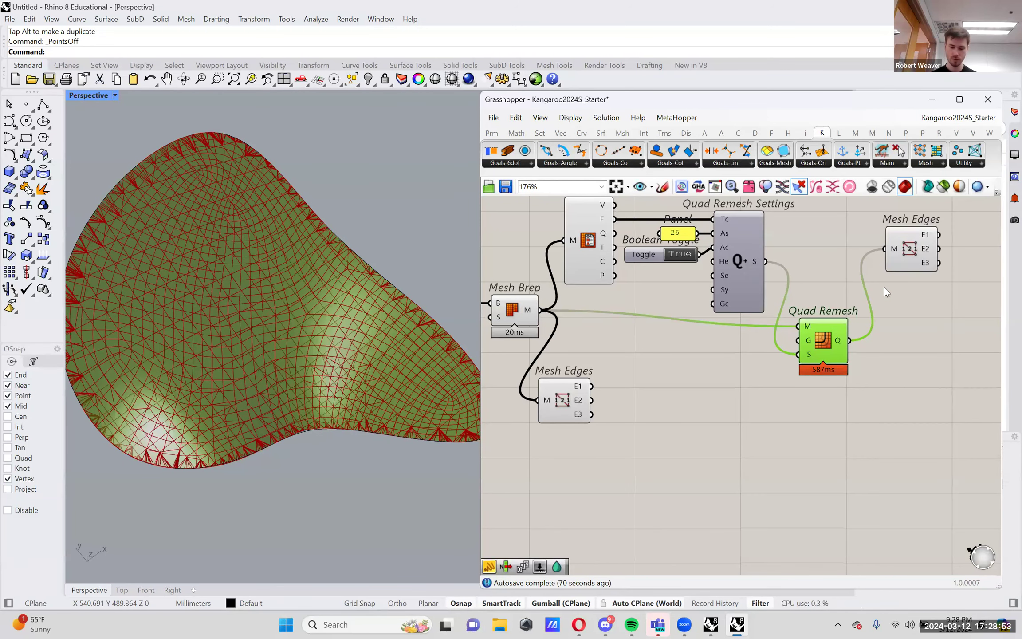
right_click_drag(828, 355, 734, 357)
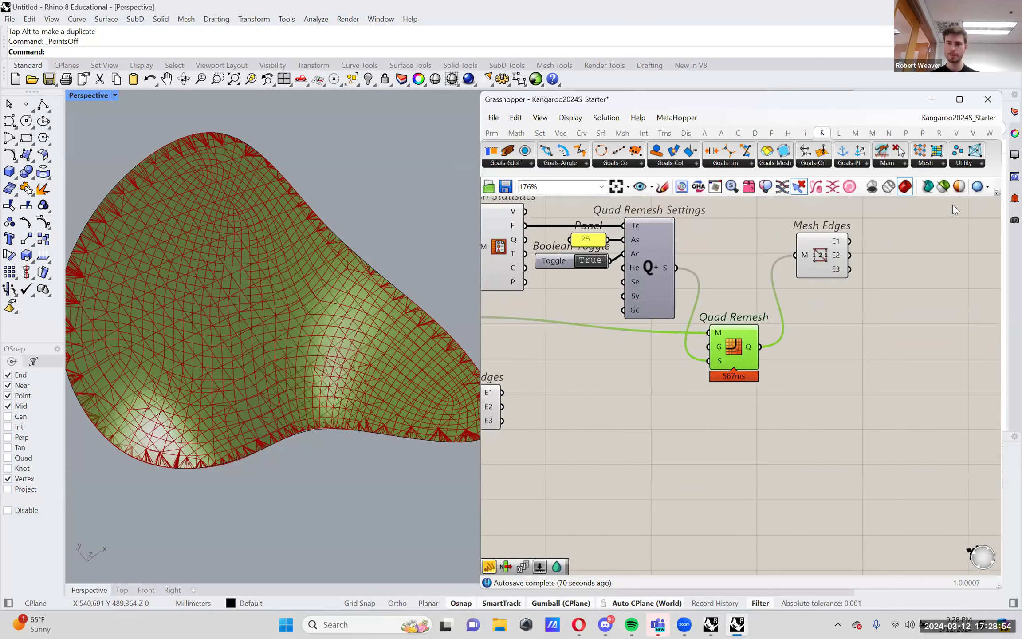
left_click(830, 266)
key("Delete")
right_click_drag(488, 401, 642, 406)
left_click(626, 408)
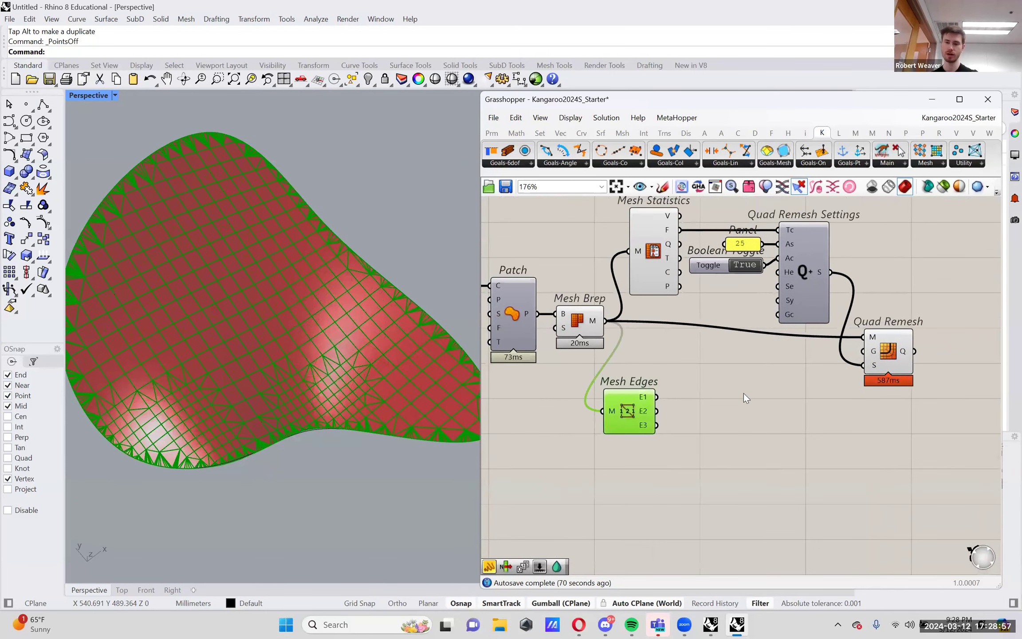
key("Delete")
Step: Add a Kangaroo BouncySolver component to the canvas, to the right of Quad Remesh
right_click_drag(746, 398, 635, 396)
left_click(901, 165)
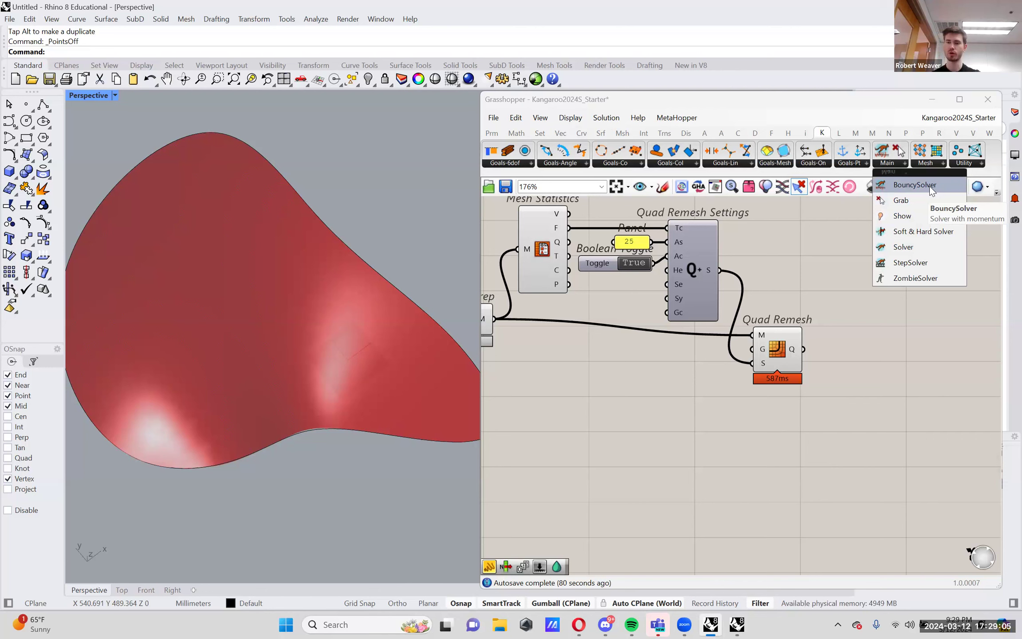
mouse_move(945, 322)
left_mouse_down()
mouse_move(936, 310)
mouse_move(936, 342)
left_mouse_up()
right_click_drag(992, 341, 860, 341)
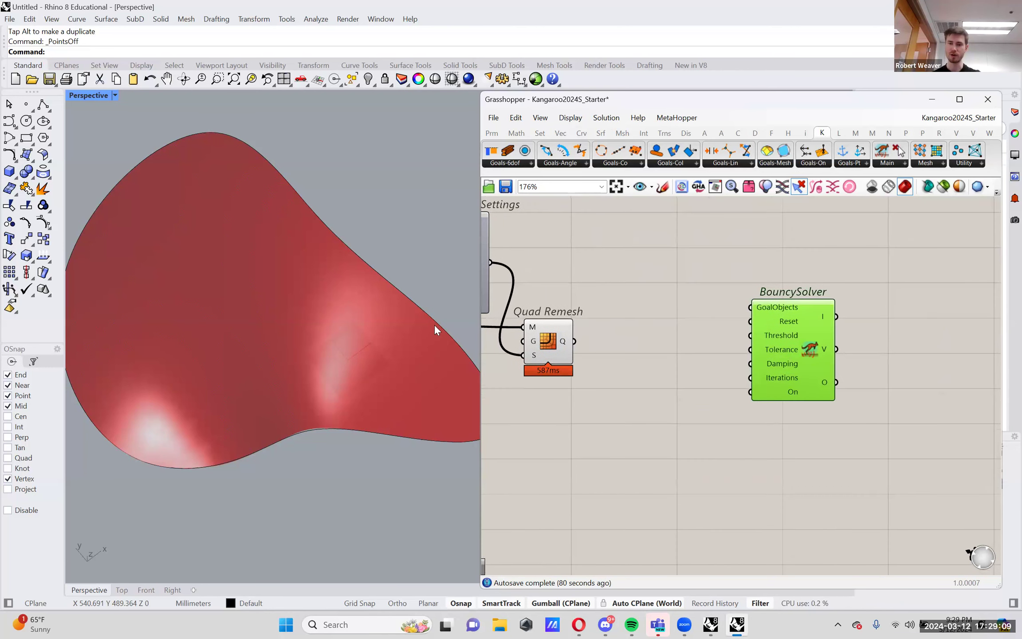
Step: Widen the Grasshopper window and move BouncySolver farther away from Quad Remesh to leave room for the goal components
left_click_drag(482, 288, 353, 287)
right_click_drag(768, 361, 621, 373)
left_click_drag(650, 373, 928, 373)
left_click_drag(460, 410, 393, 313)
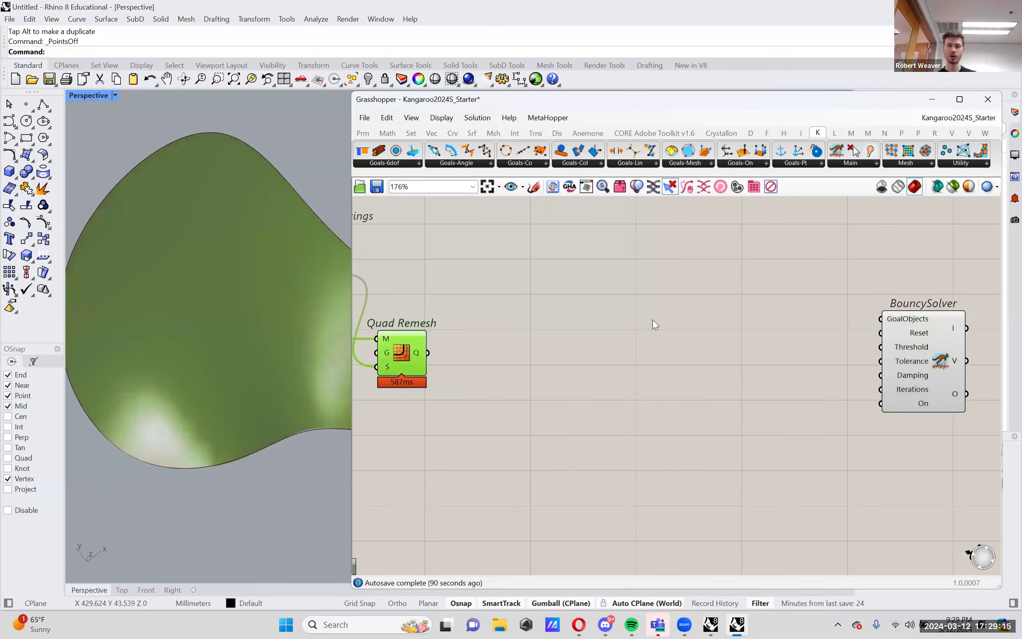
left_click_drag(928, 363, 938, 349)
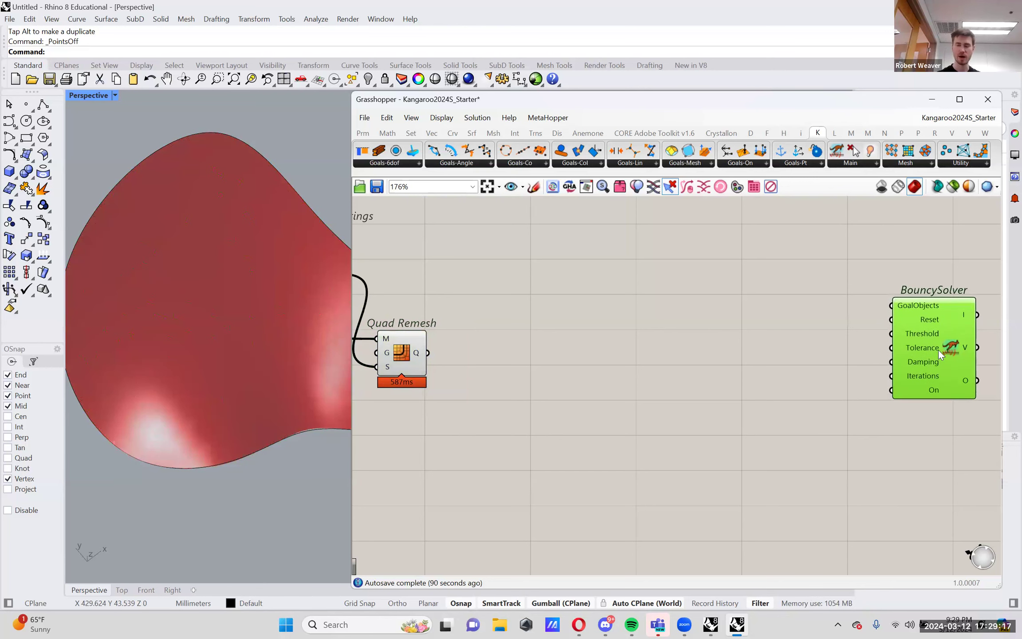
mouse_move(938, 349)
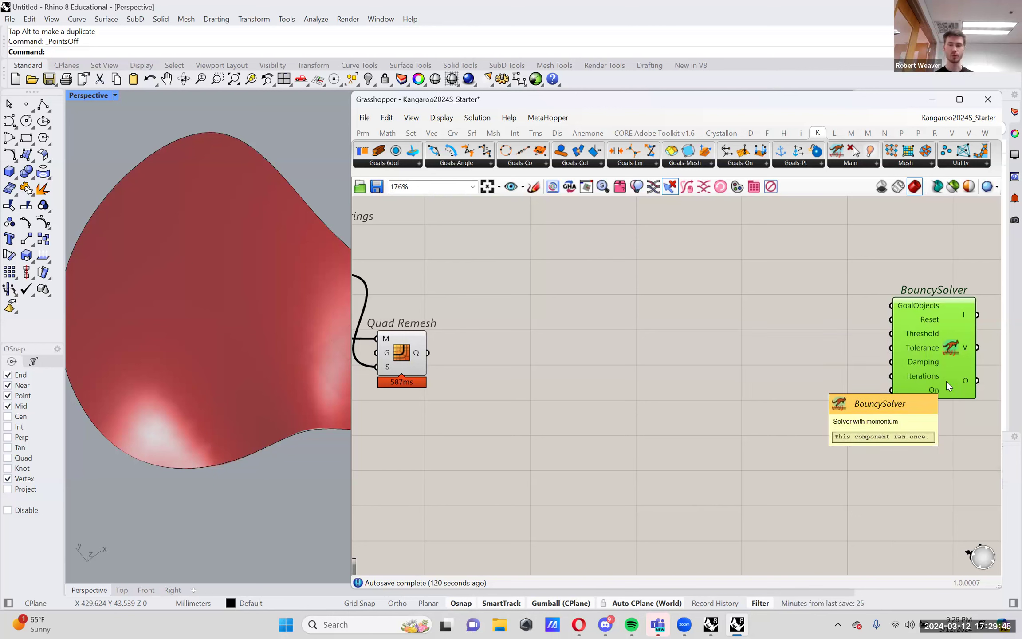
Step: Add a Button and a Boolean Toggle and place them beside BouncySolver's Reset and On inputs
double_click(792, 393)
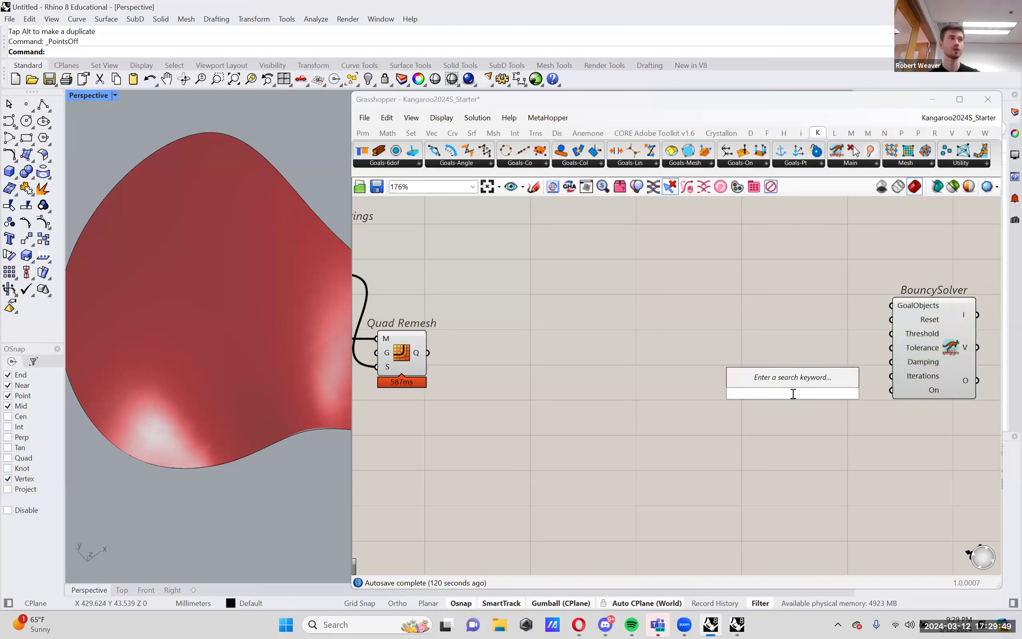
type("butto")
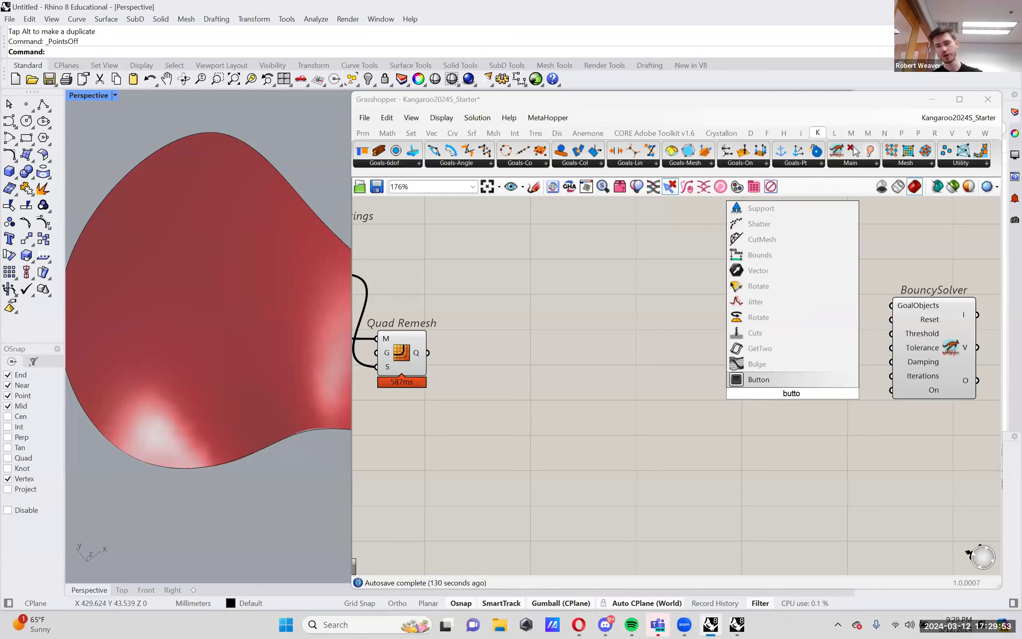
key("Return")
double_click(784, 428)
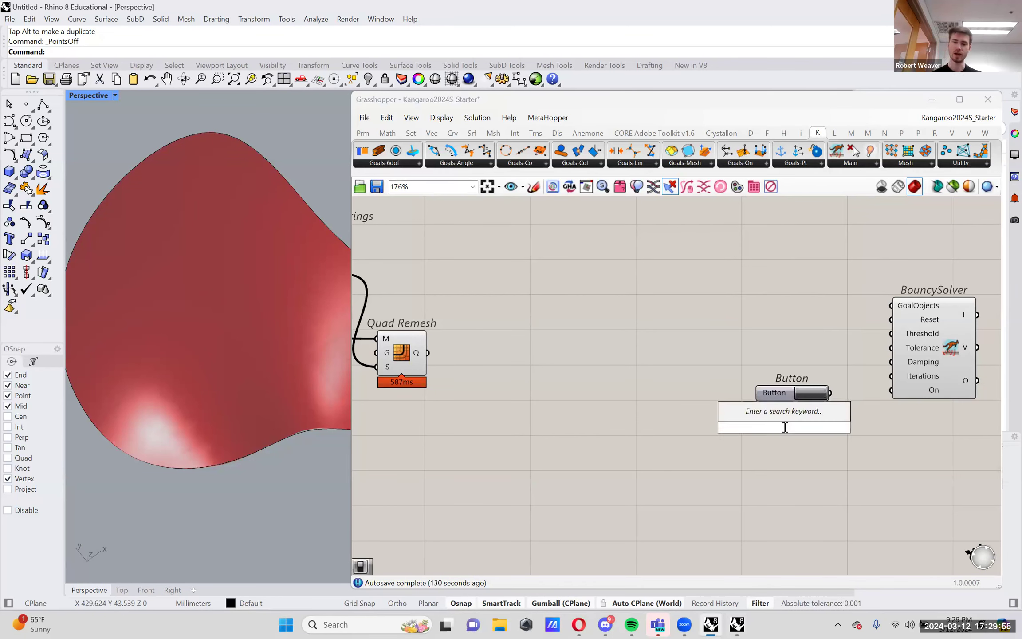
type("togg")
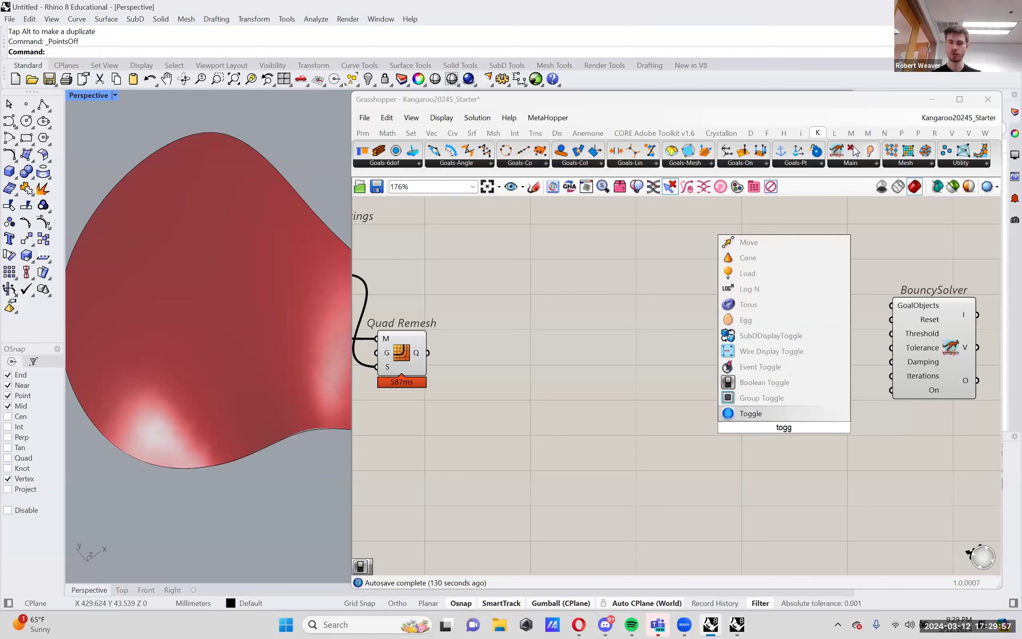
key("Up")
key("Up")
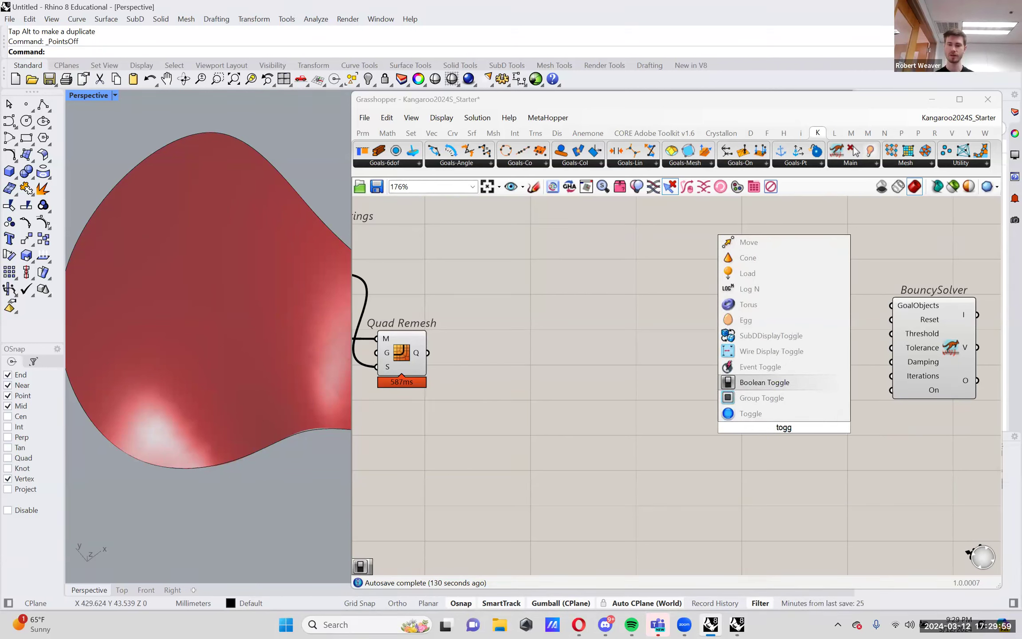
key("Return")
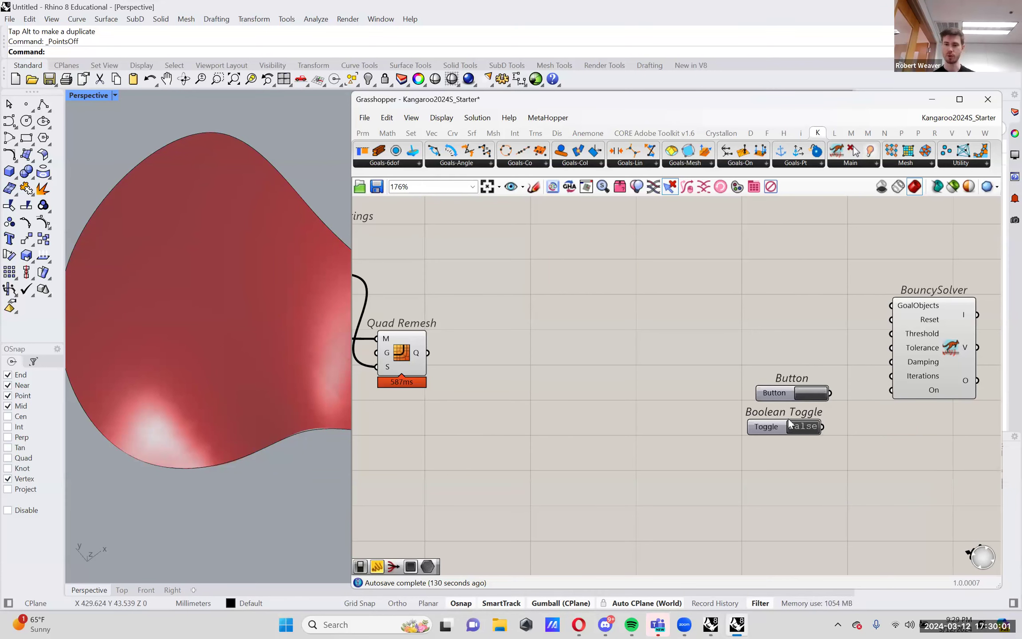
left_click_drag(785, 394, 813, 325)
left_click_drag(772, 427, 812, 386)
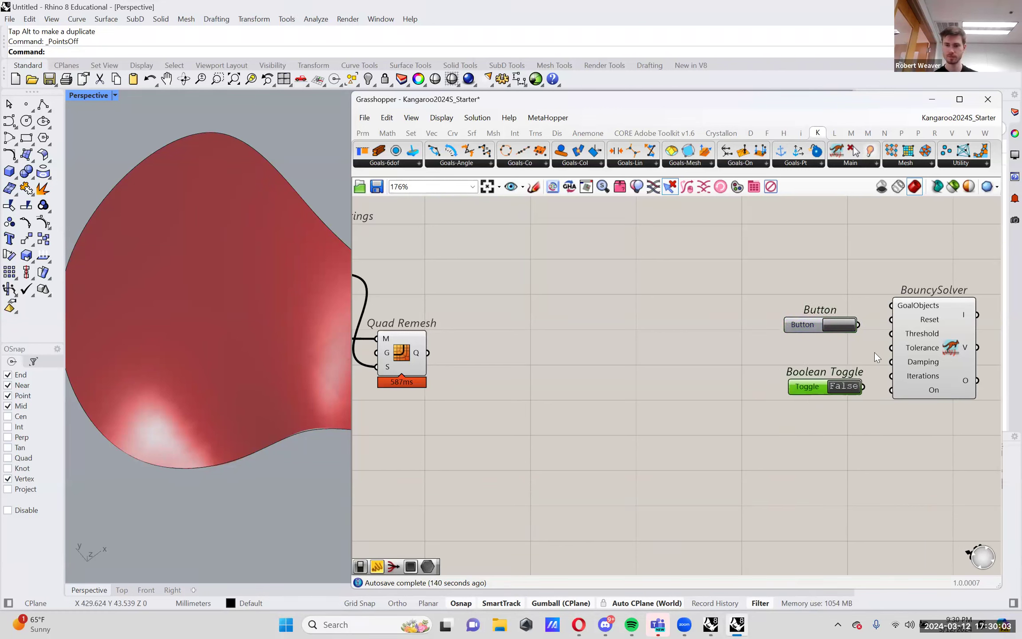
Step: Connect the Button to BouncySolver's Reset input and the Boolean Toggle to its On input, lining both up with their inputs
left_click(854, 327)
left_click_drag(885, 323, 891, 319)
left_click_drag(863, 386, 891, 390)
left_click_drag(804, 386, 807, 389)
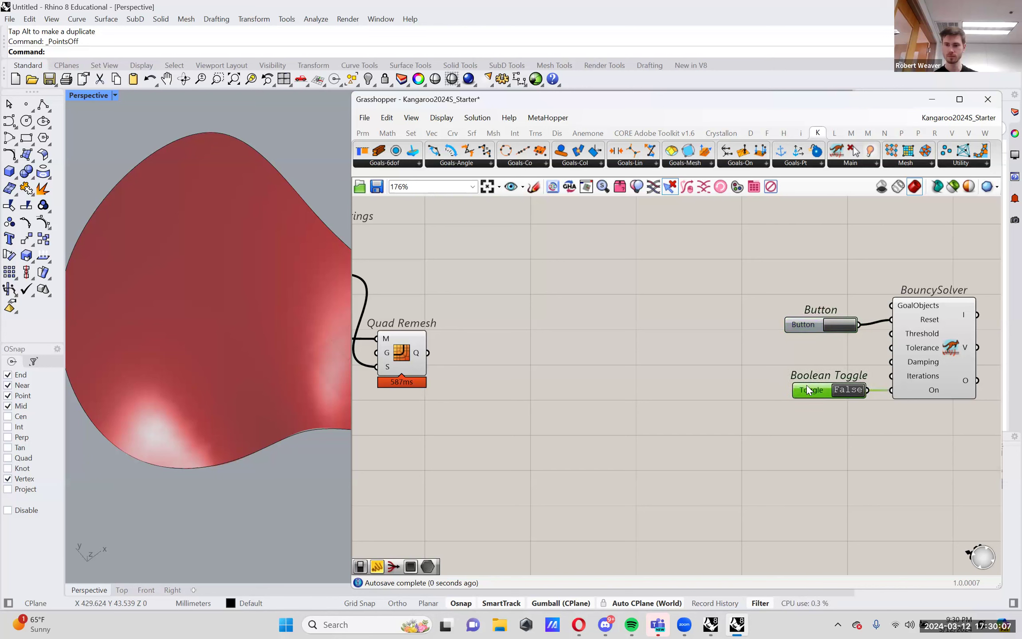
left_click_drag(805, 330, 813, 325)
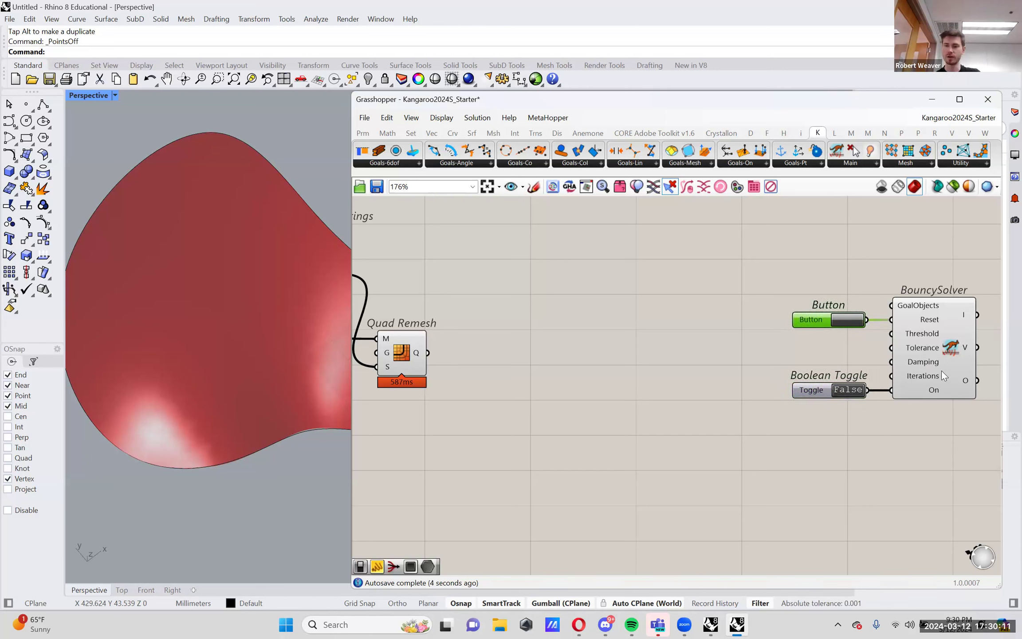
Step: Add an Entwine component above the Button and connect its R output to BouncySolver's GoalObjects input
right_click_drag(942, 389, 924, 393)
left_click(709, 287)
left_click_drag(708, 282, 694, 274)
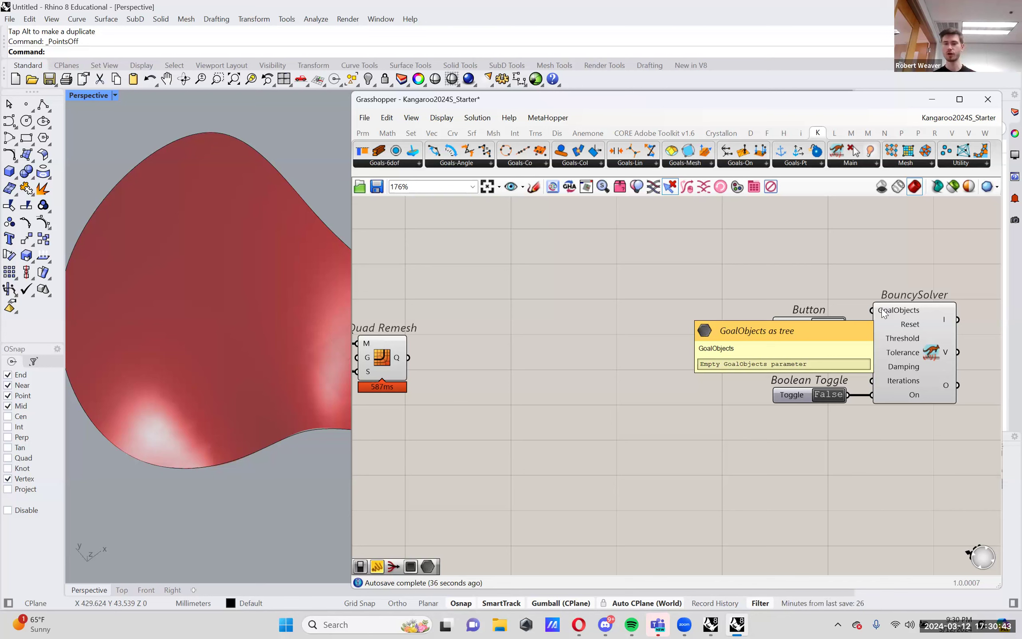
double_click(685, 279)
type("entw")
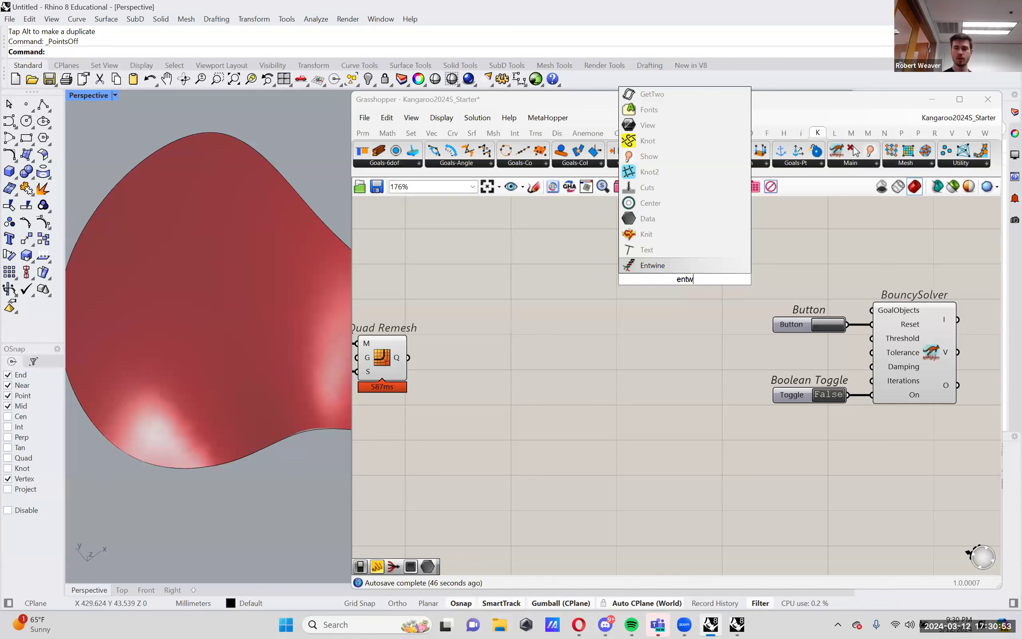
key("Return")
left_click_drag(685, 279, 805, 270)
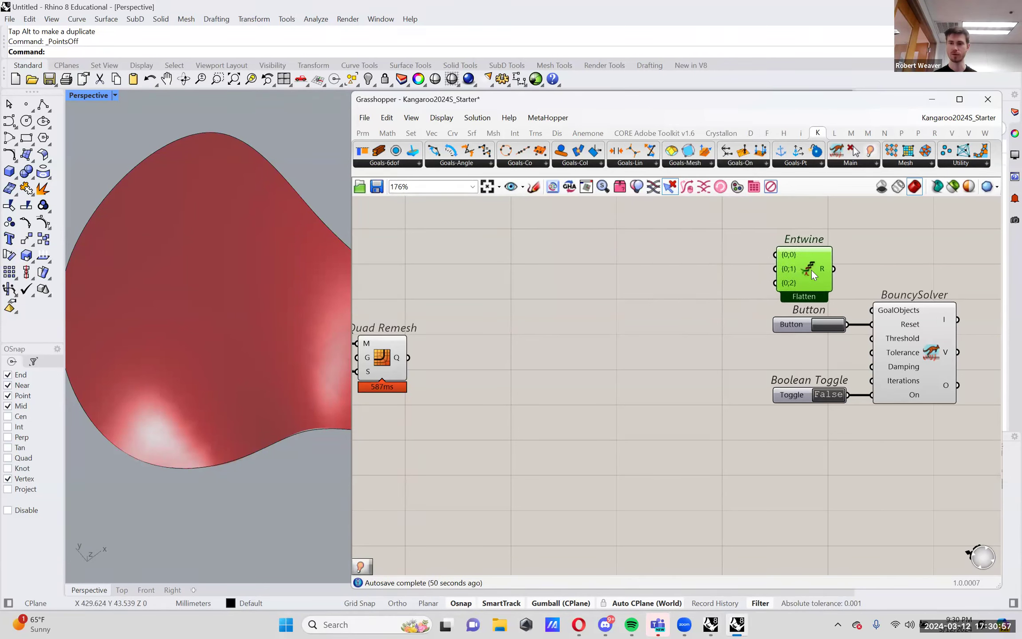
left_click_drag(887, 266, 872, 311)
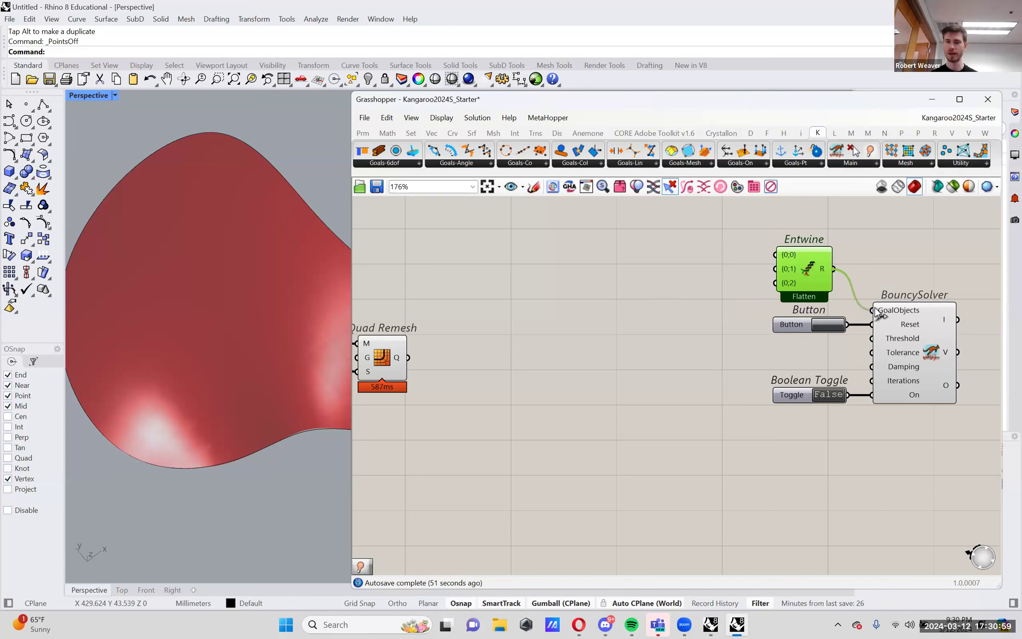
left_click_drag(807, 267, 806, 265)
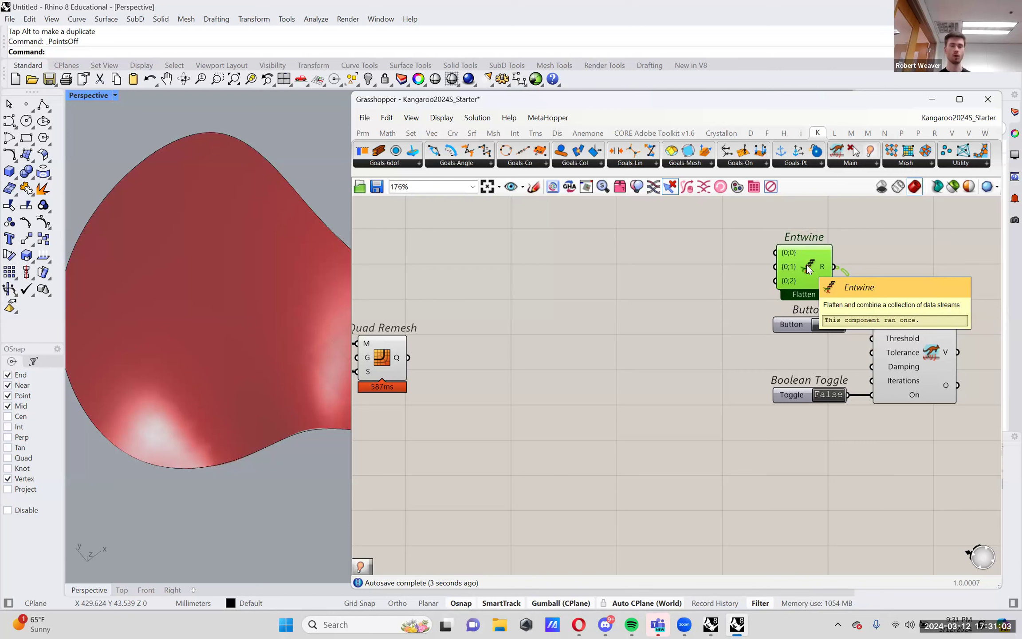
left_click_drag(807, 266, 815, 265)
left_click(740, 291)
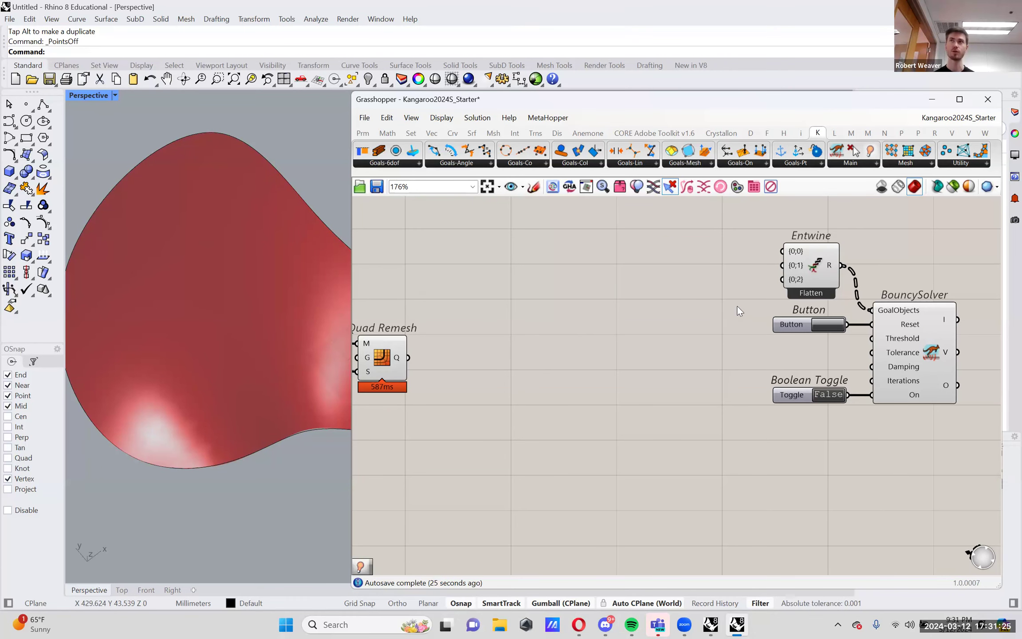
Step: Add a Kangaroo VertexLoads mesh goal to the canvas between Quad Remesh and Entwine
scroll(737, 306, "down", 1)
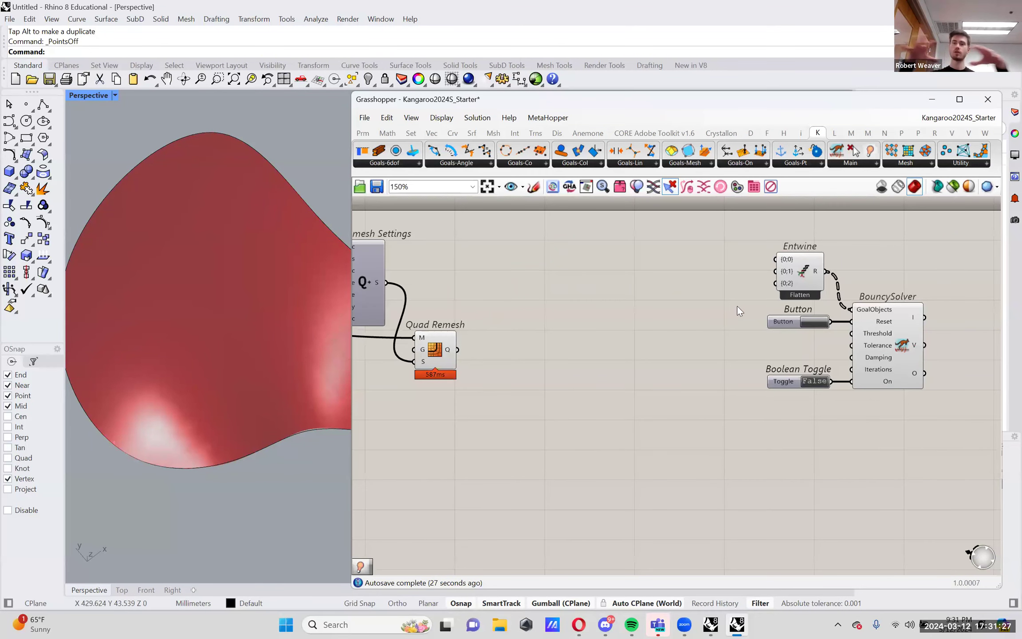
scroll(738, 309, "down", 1)
scroll(737, 306, "up", 2)
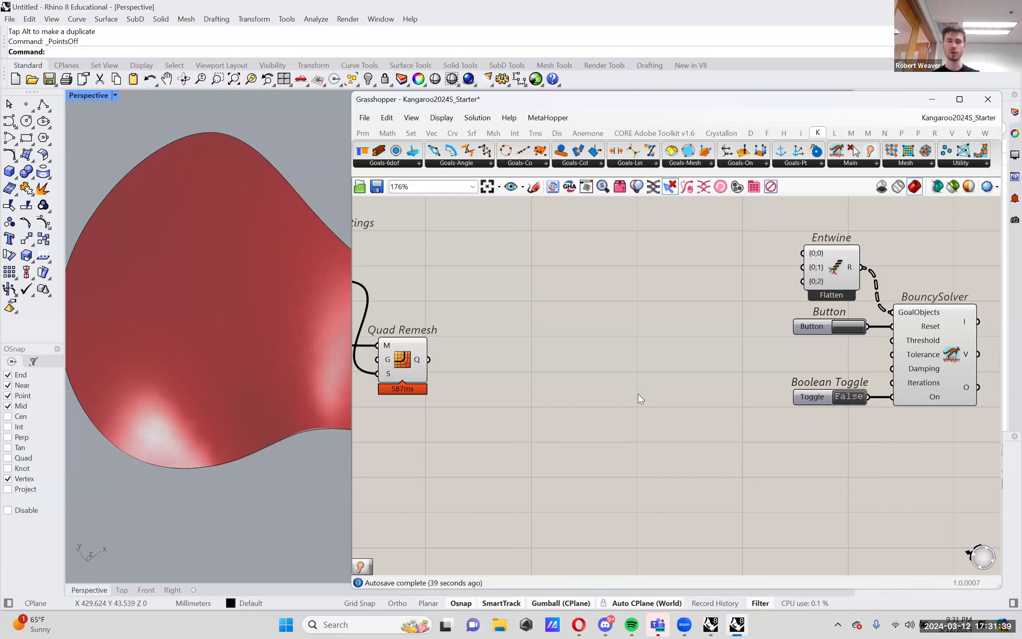
right_click_drag(142, 386, 244, 376)
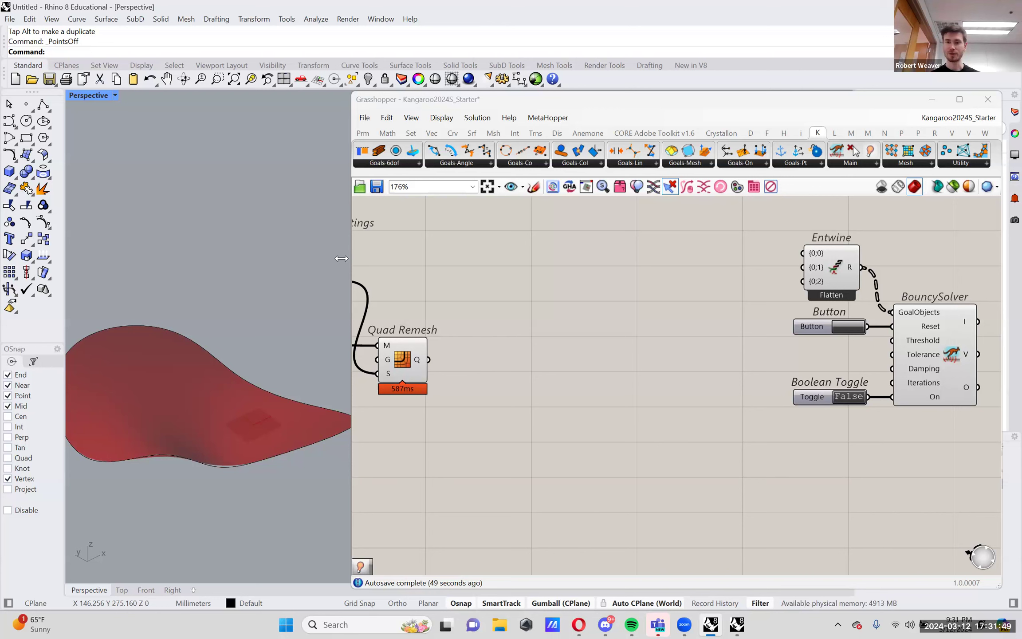
left_click(750, 162)
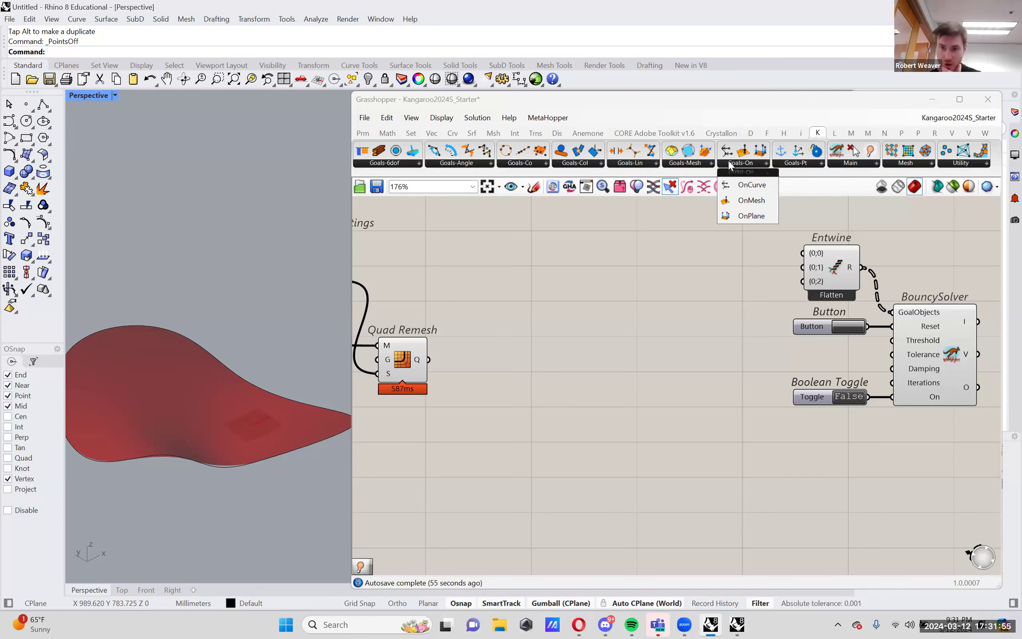
left_click(687, 163)
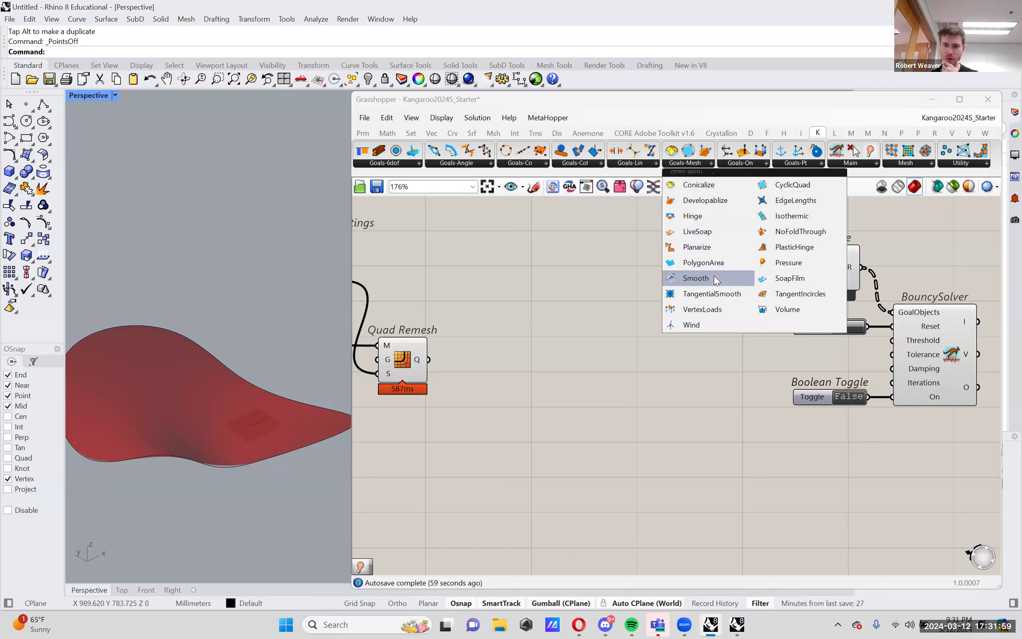
left_click(731, 309)
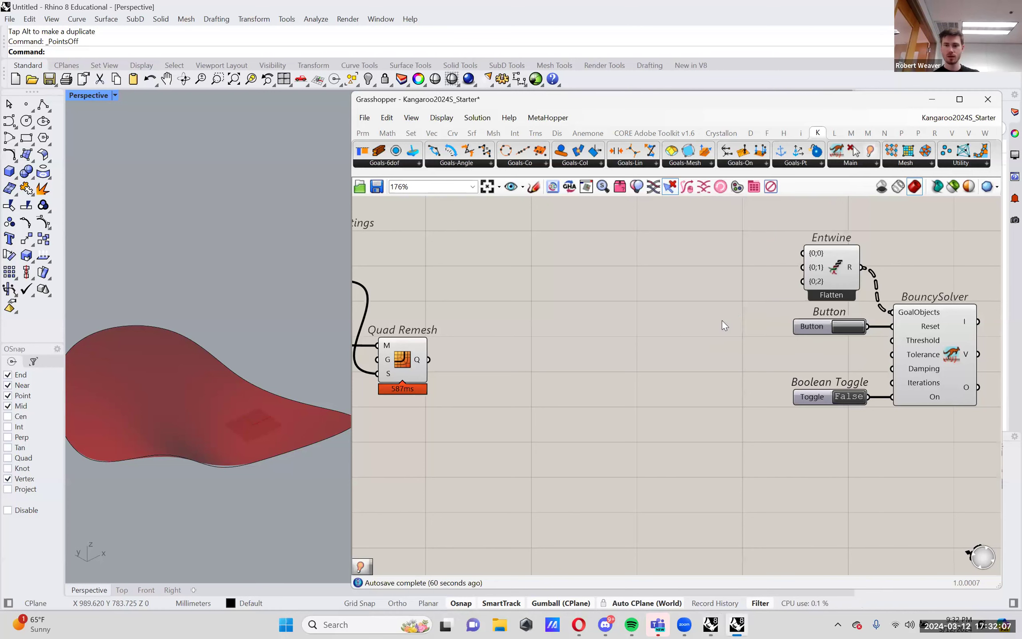
left_click(688, 347)
mouse_move(678, 356)
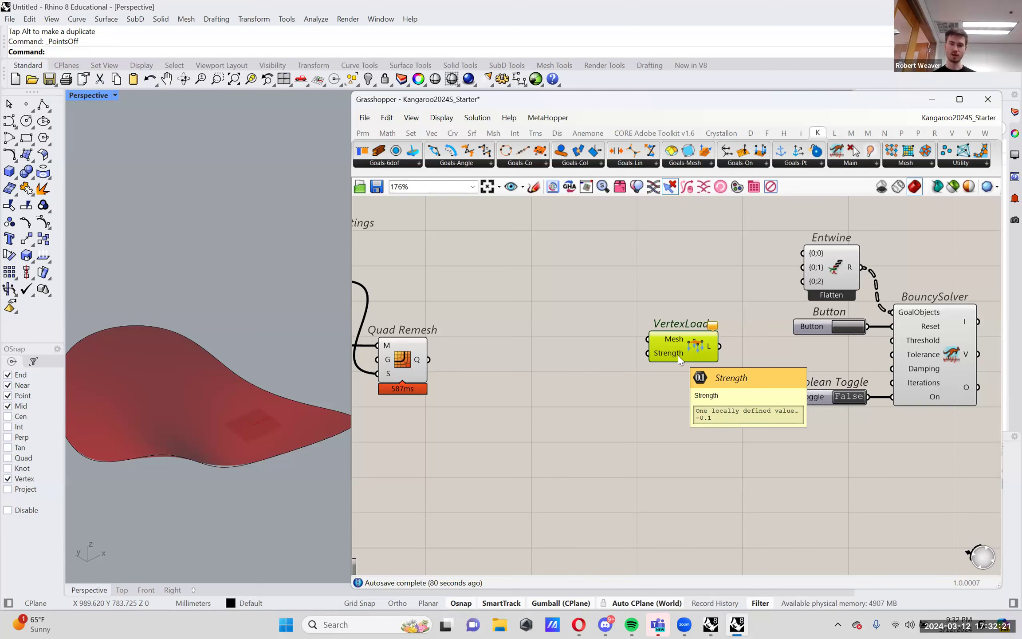
Step: Move VertexLoads up slightly and wire Quad Remesh's Q output into its Mesh input and its L output into Entwine's {0;1} input
left_click_drag(695, 345, 702, 334)
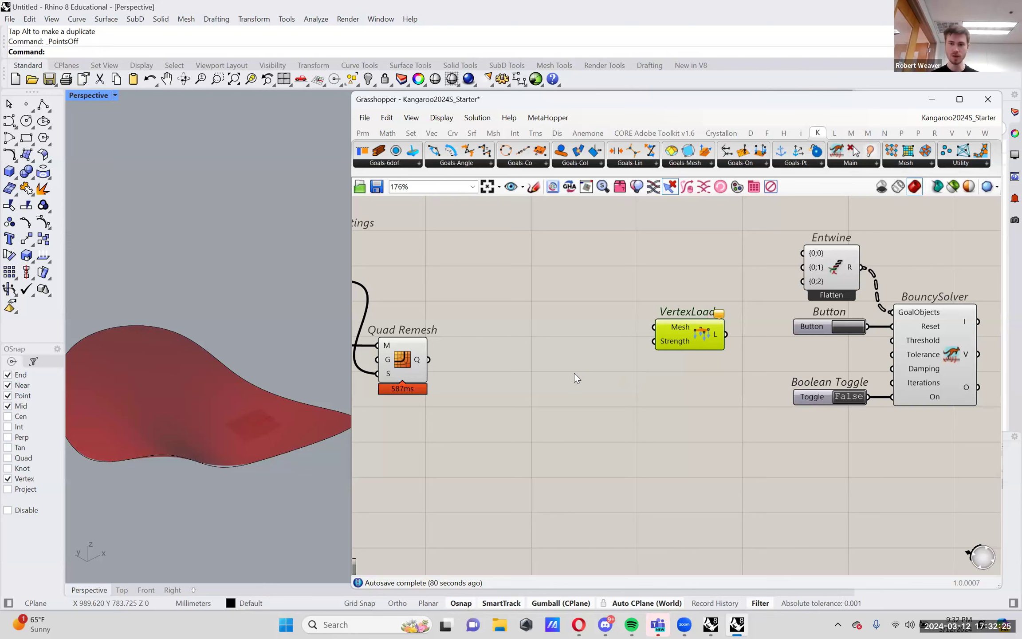
left_click_drag(681, 261, 694, 330)
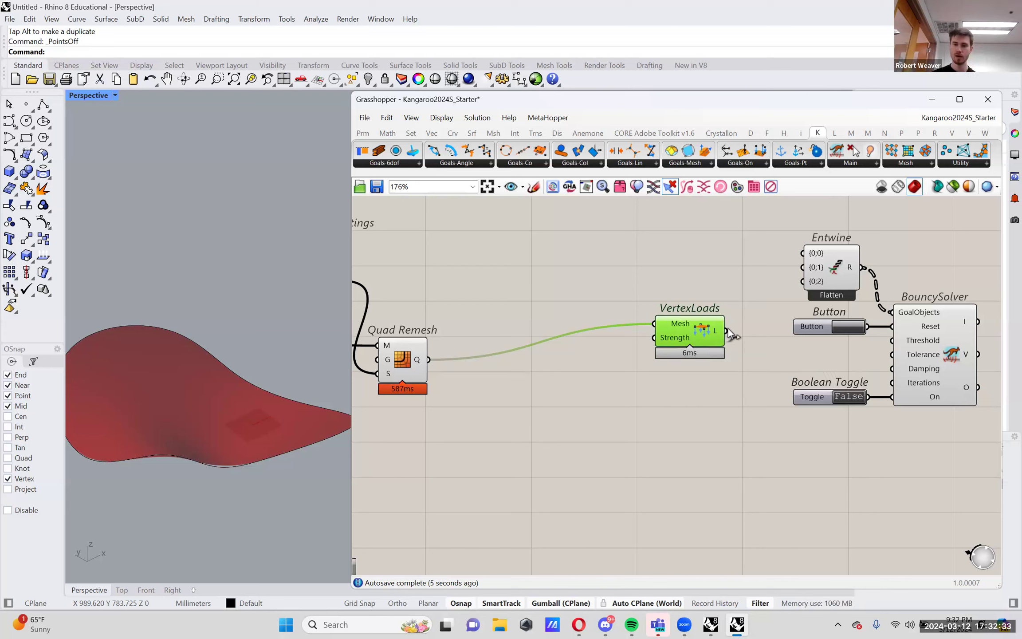
left_click_drag(727, 330, 793, 265)
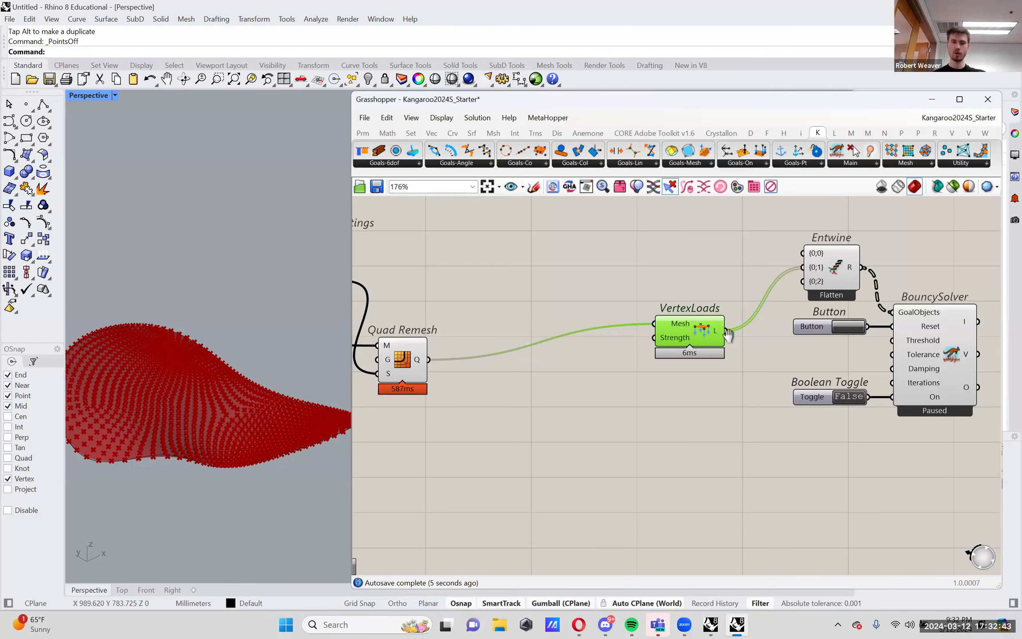
Step: Highlight BouncySolver's points in the viewport, set the Boolean Toggle to True and reset the running simulation several times
left_click(953, 362)
right_click_drag(268, 350, 237, 353)
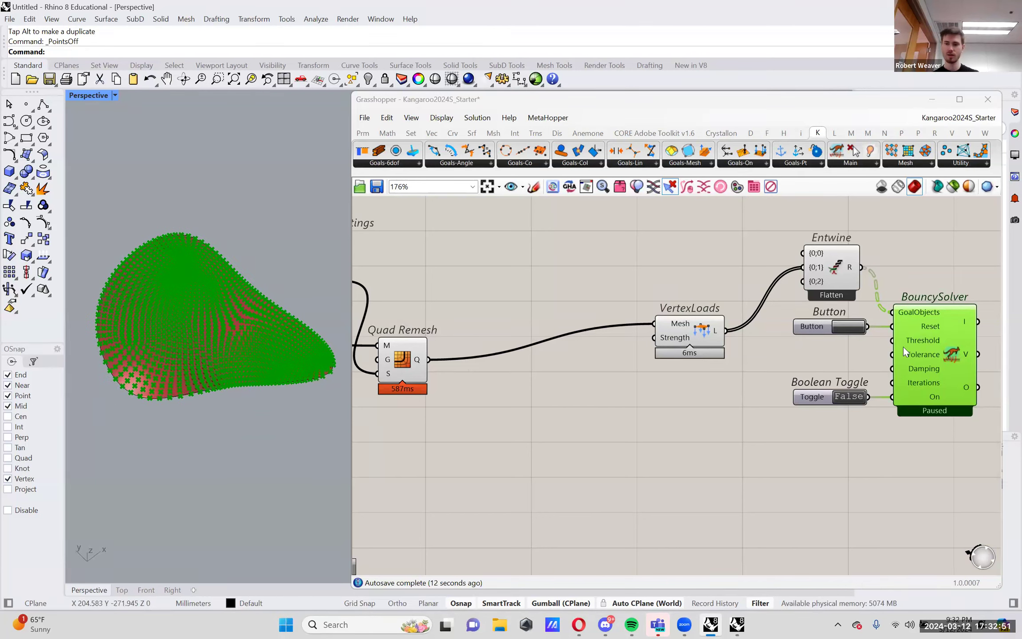
left_click(840, 323)
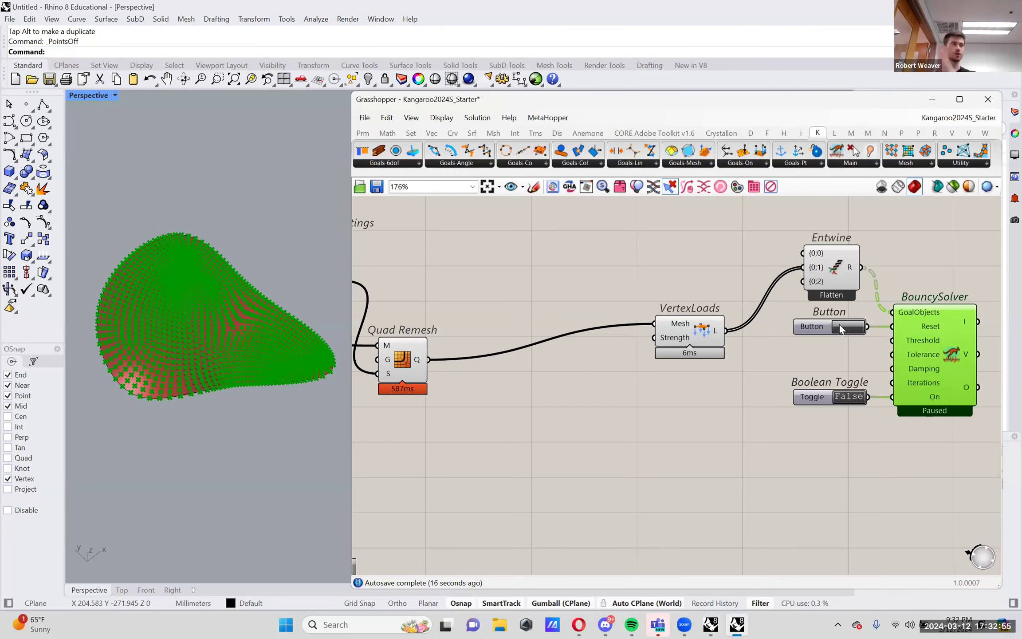
double_click(849, 397)
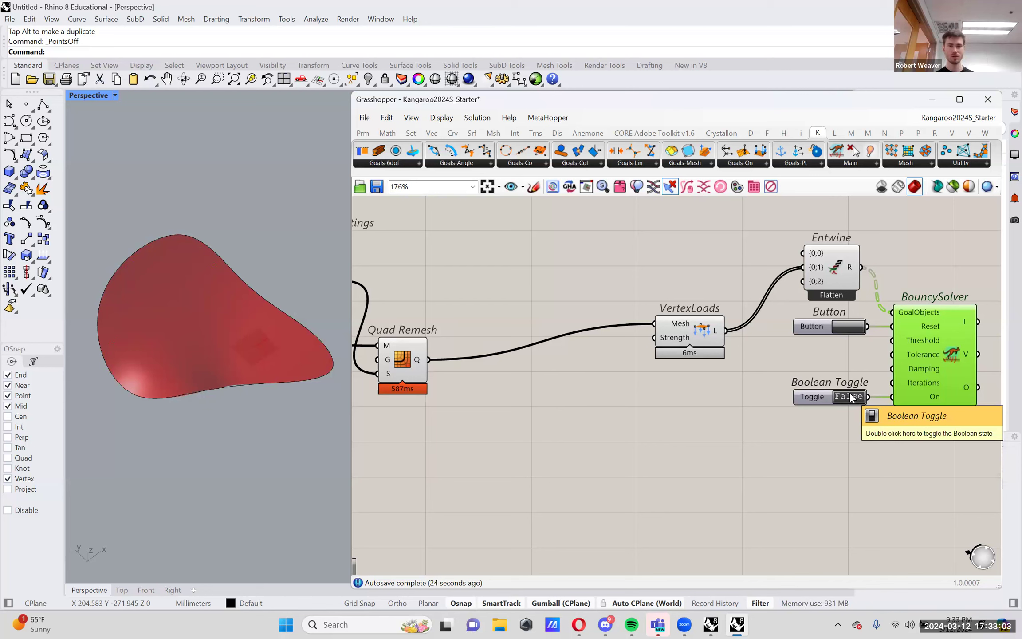
left_click(849, 327)
left_click(850, 327)
left_click(850, 327)
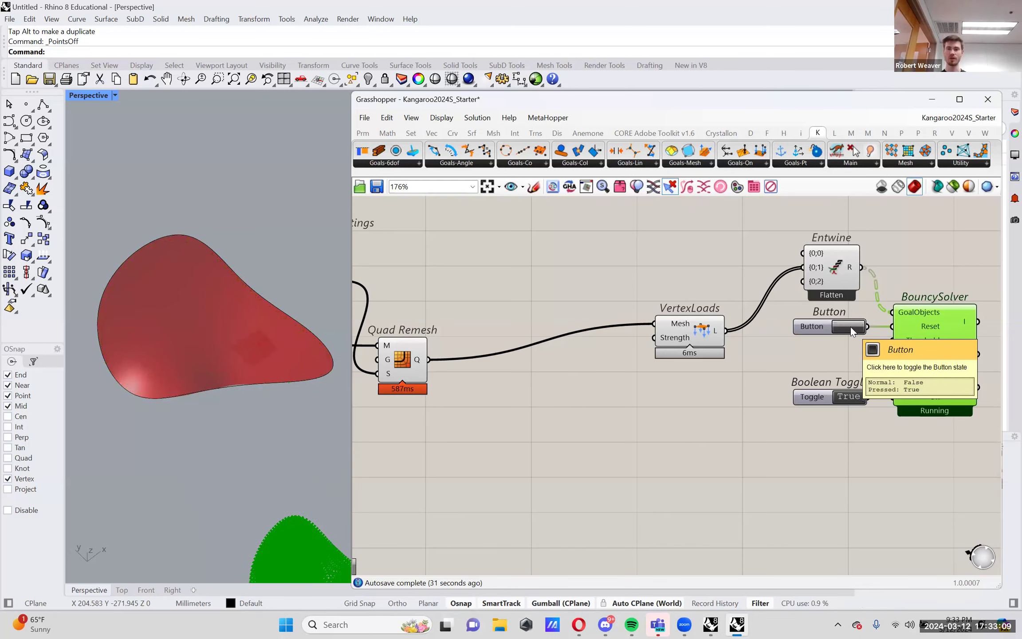
left_click(850, 326)
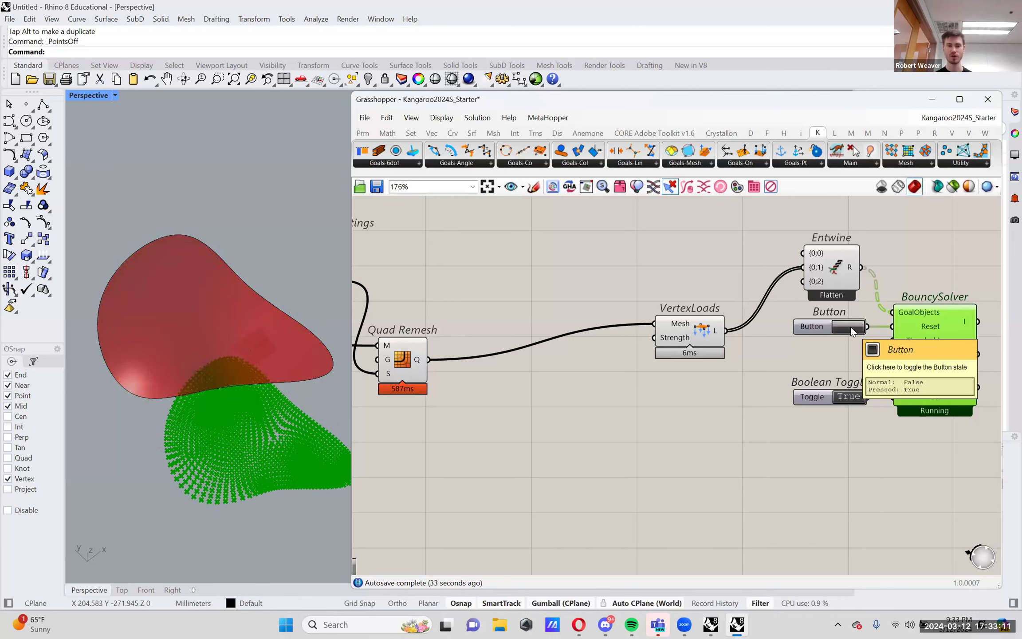
left_click(851, 327)
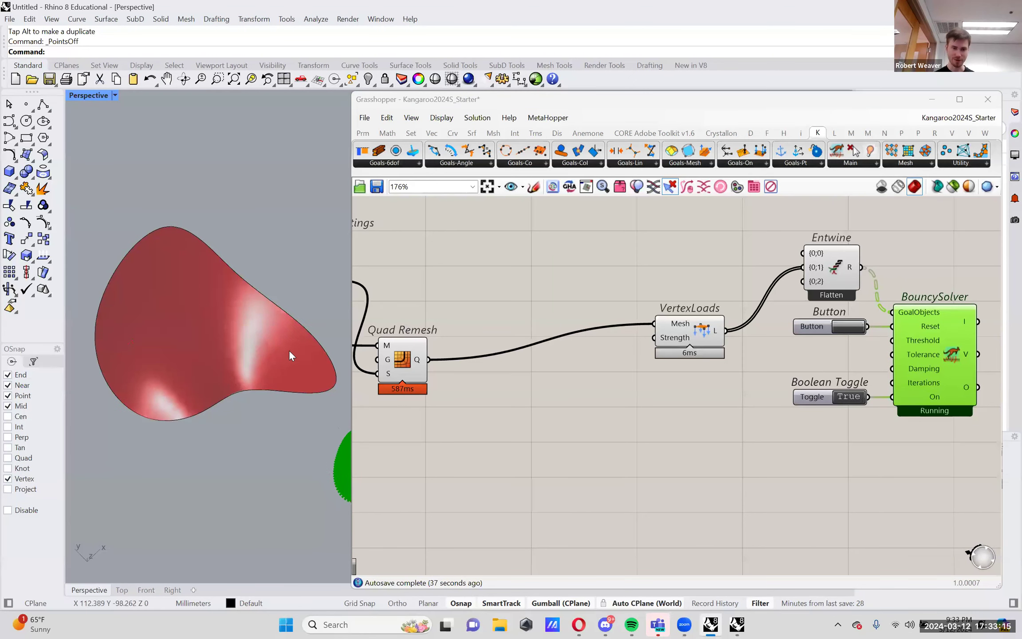
Step: Replay the vertex load simulation from a lower viewing angle with repeated resets, and pause it by setting the Boolean Toggle to False
right_click_drag(296, 349, 268, 336)
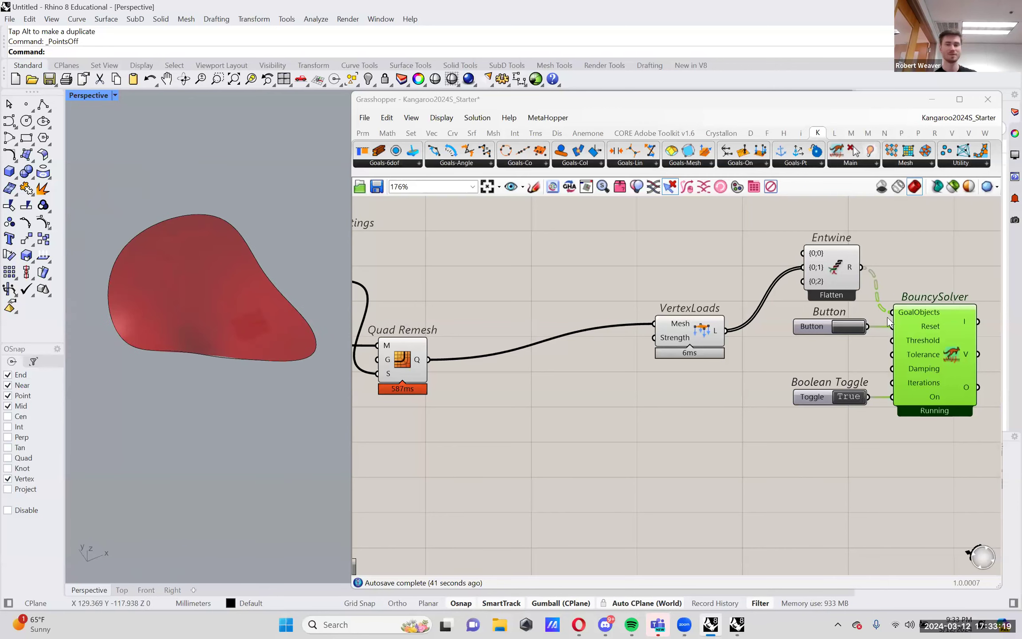
left_click(839, 327)
left_click(839, 327)
left_click(839, 327)
left_click(840, 326)
left_click(839, 326)
left_click(839, 326)
left_click(840, 325)
left_click(840, 325)
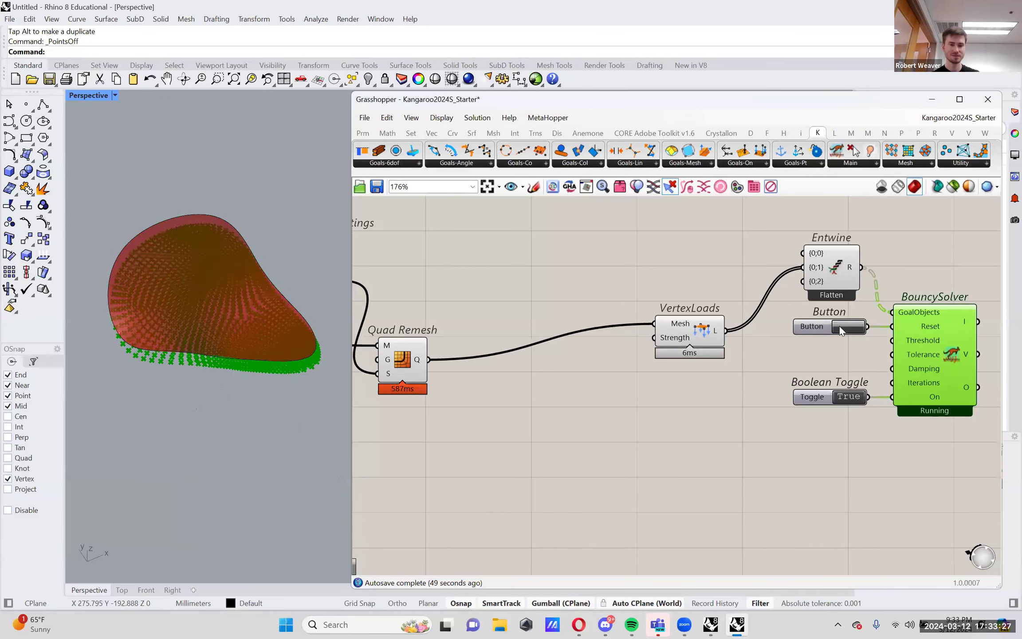
left_click(839, 325)
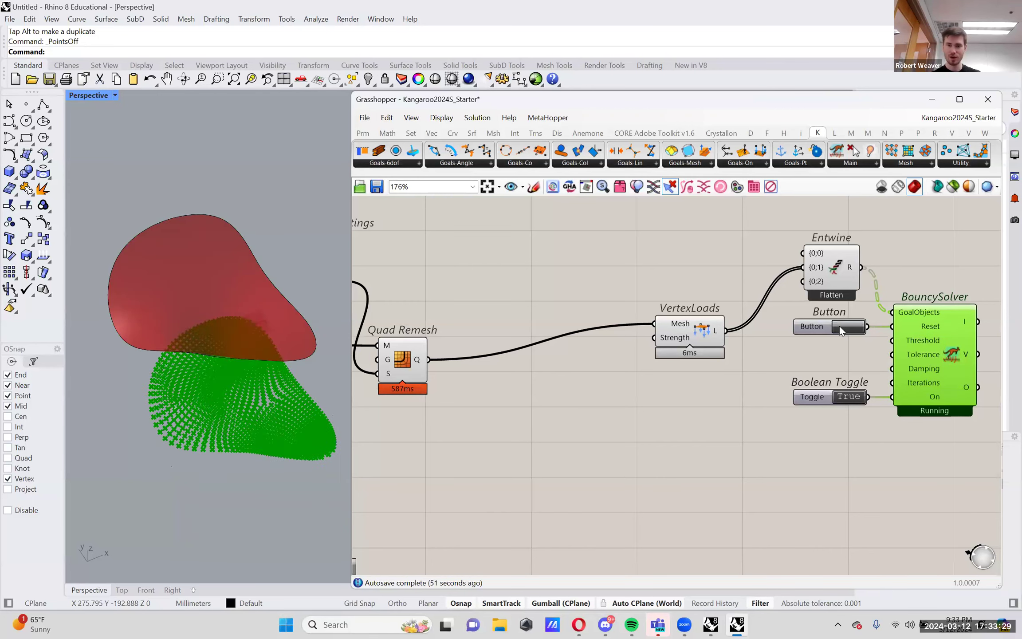
left_click(839, 325)
double_click(844, 393)
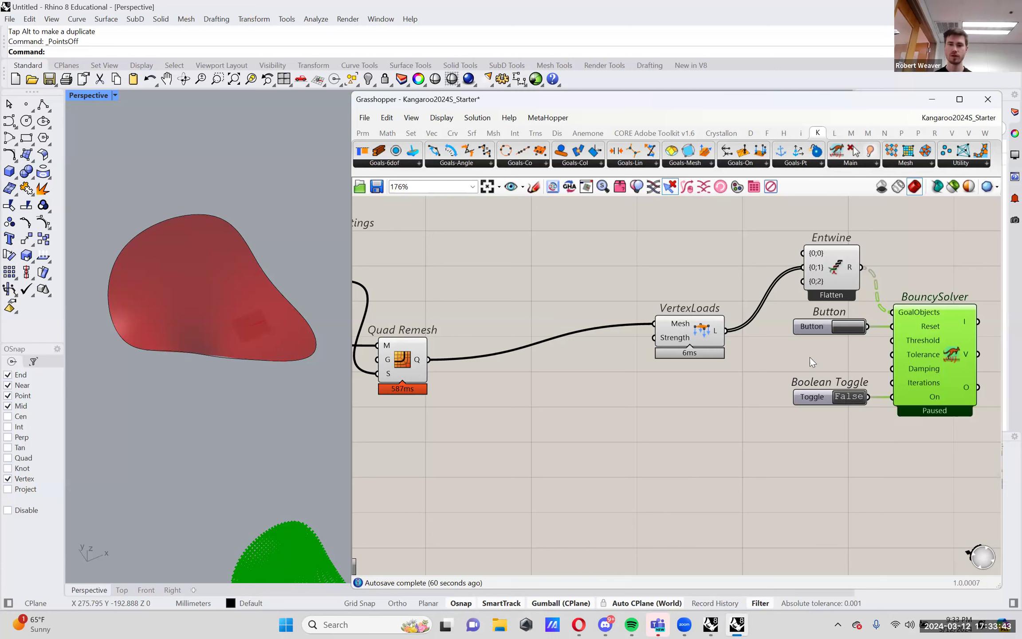
Step: Add a panel containing .1 beside VertexLoads and wire it into the goal's Strength input
left_click_drag(708, 334, 707, 327)
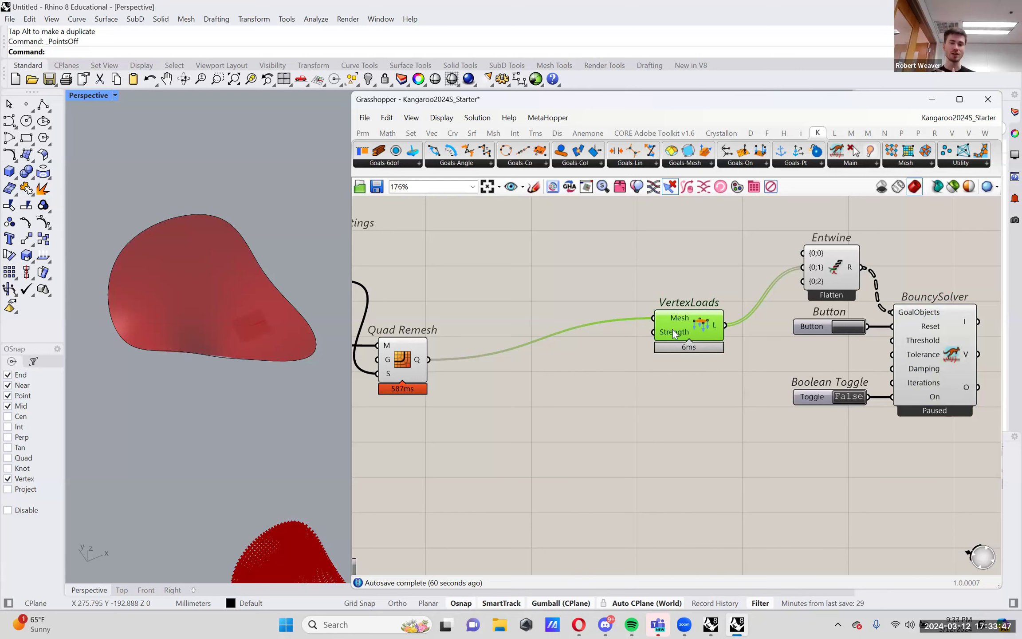
double_click(586, 380)
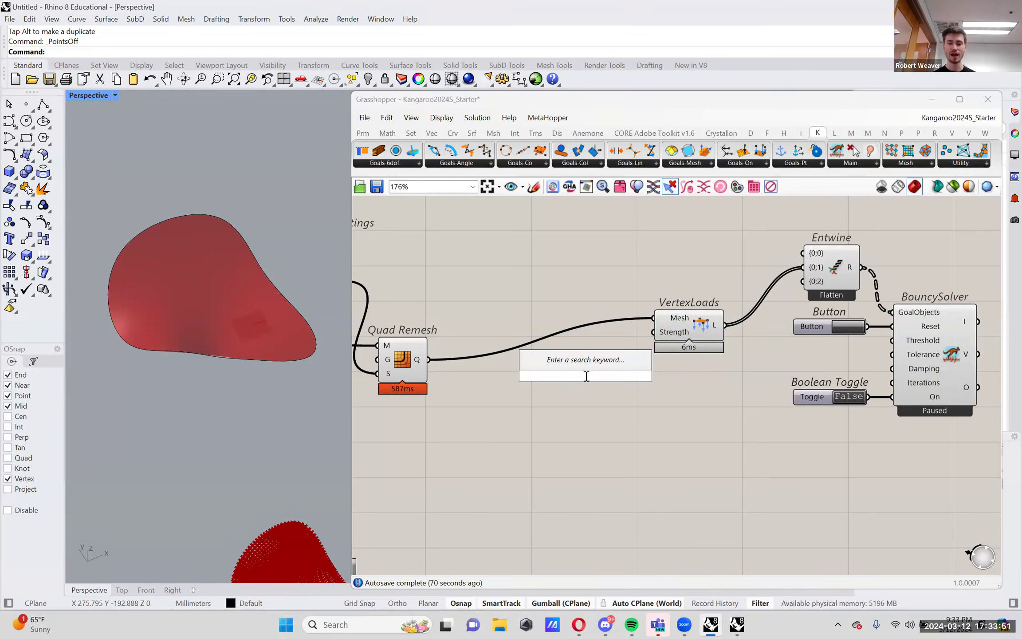
type("1")
key("BackSpace")
type("//1")
key("BackSpace")
type(".1")
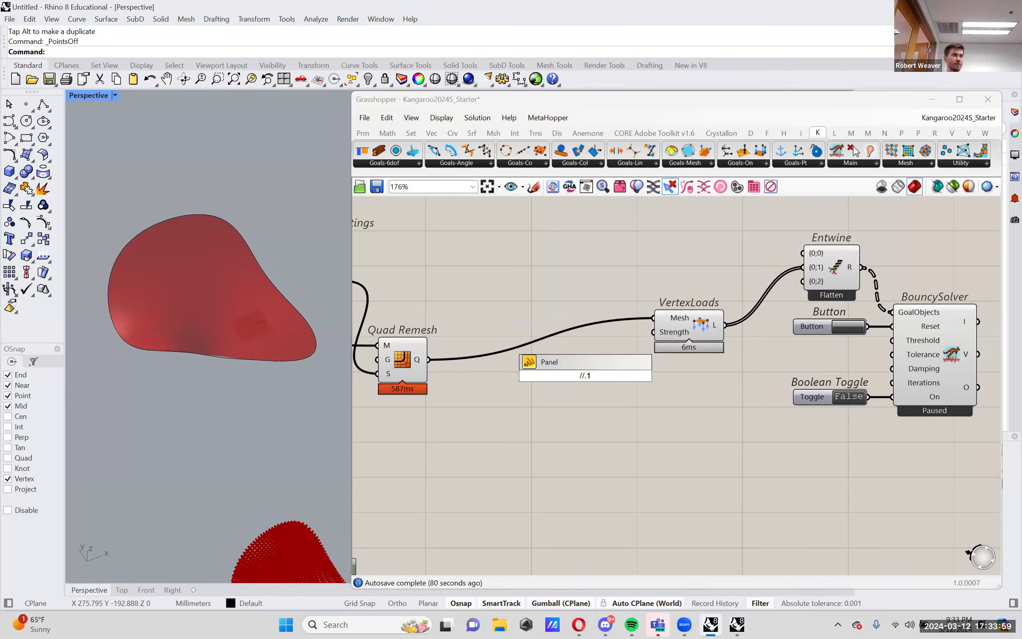
key("Return")
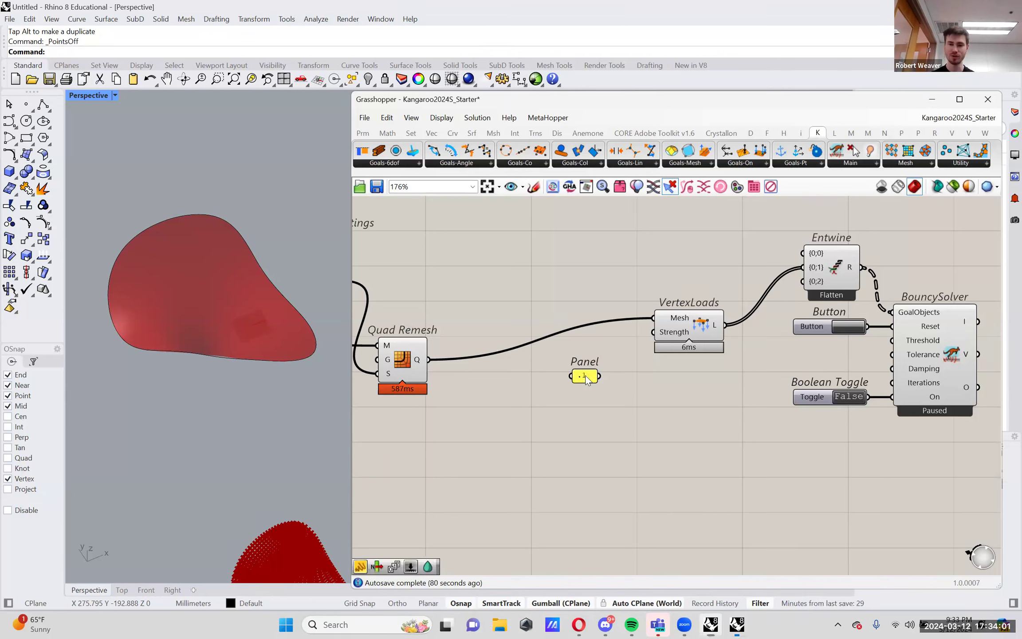
left_click_drag(597, 373, 653, 332)
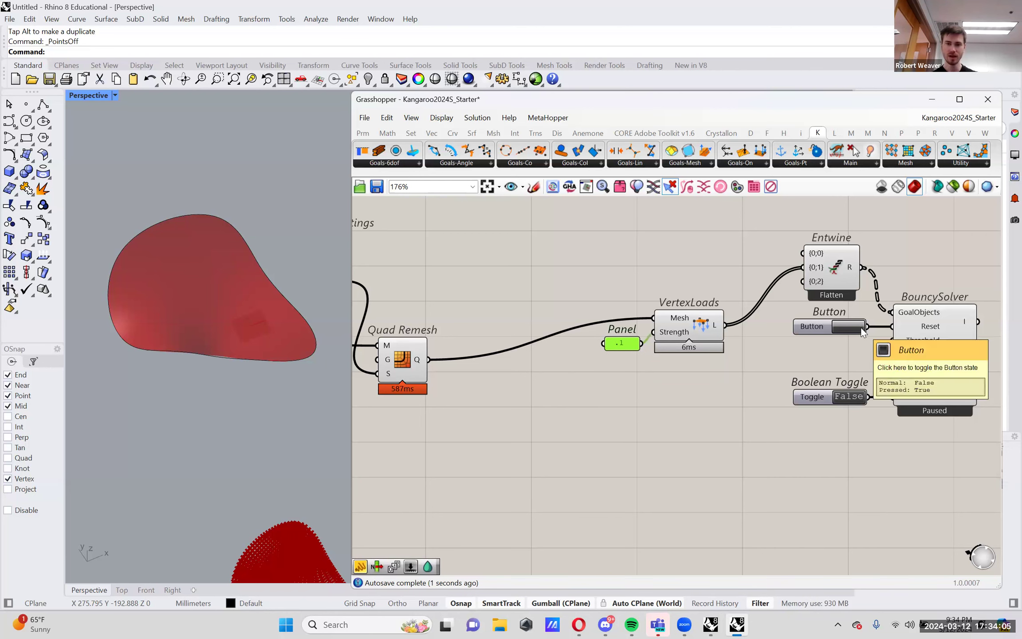
Step: Run the simulation with the Boolean Toggle at True, reset it repeatedly with BouncySolver's points highlighted, and pause it with False
left_click(852, 397)
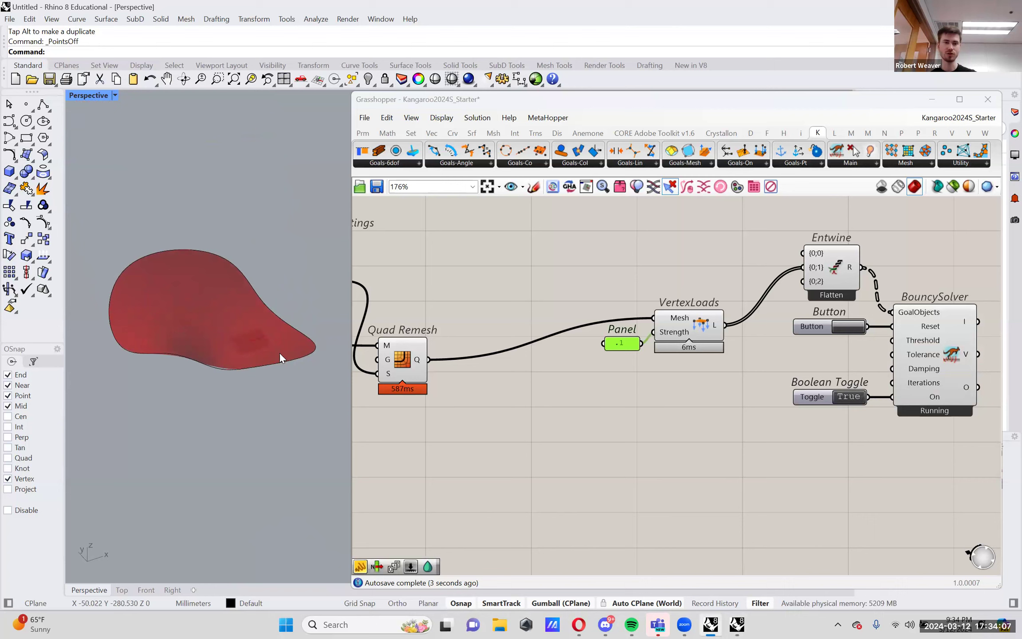
left_click(848, 327)
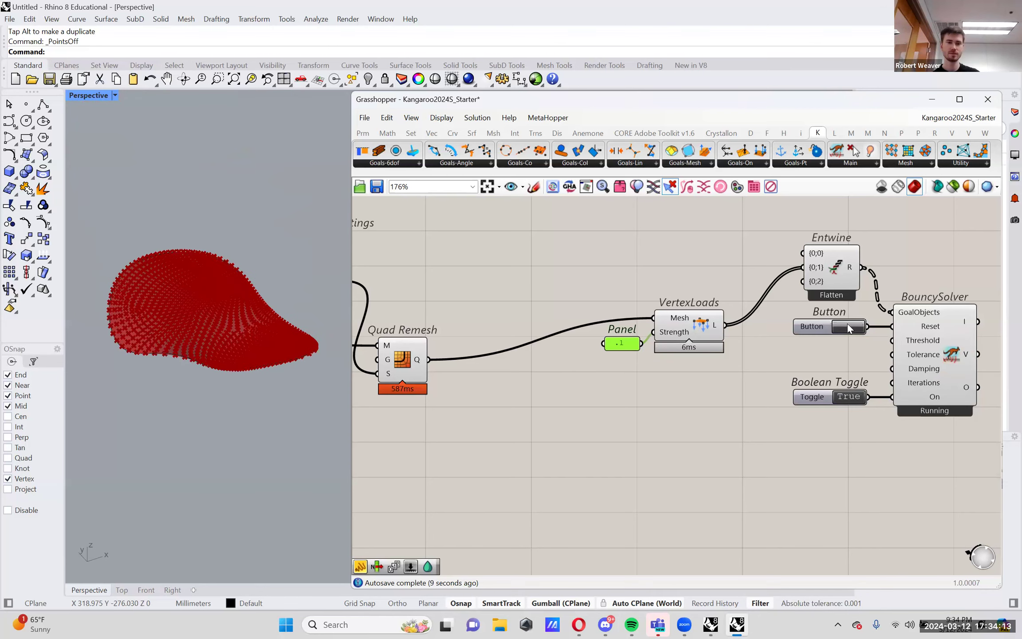
left_click(897, 341)
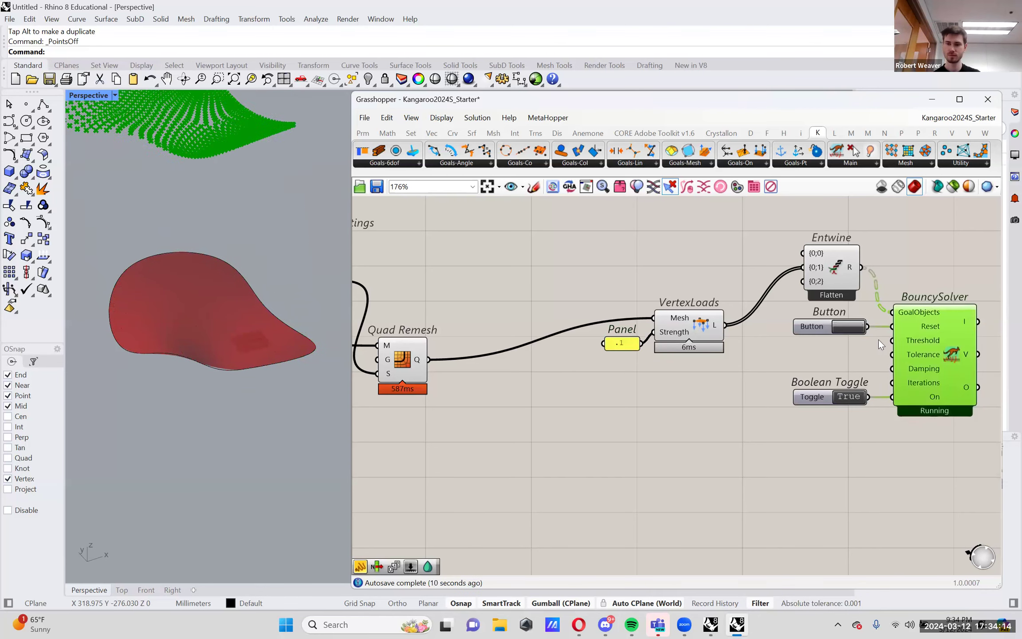
left_click(854, 327)
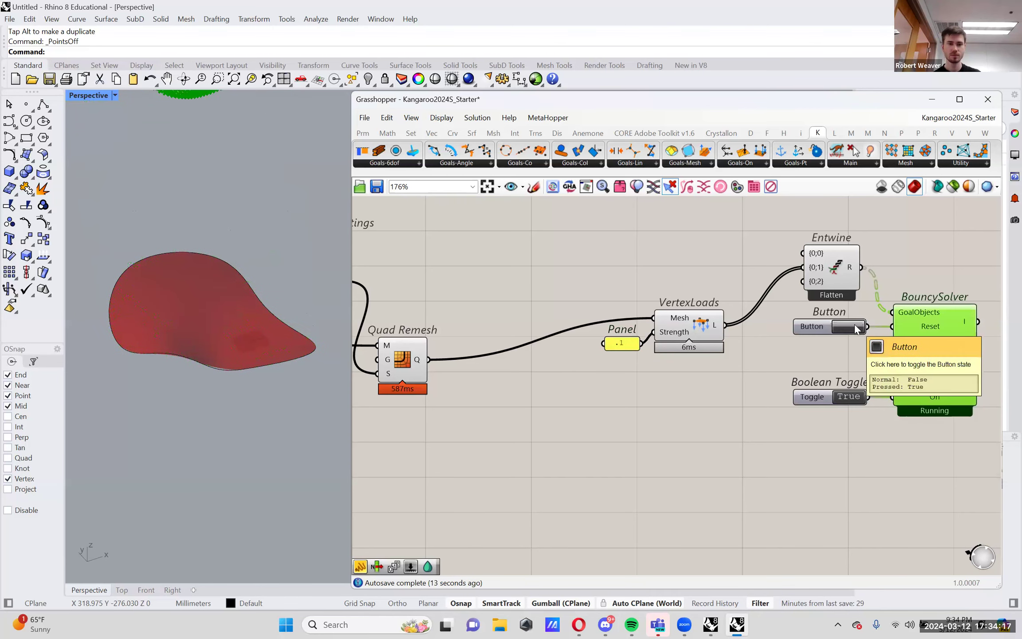
left_click(849, 396)
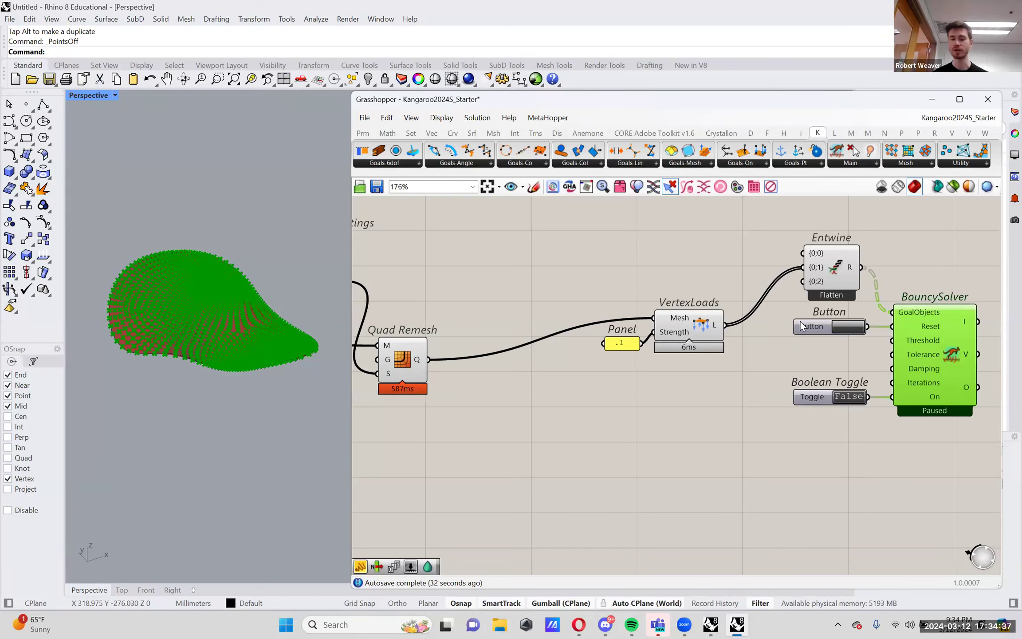
Step: Highlight the source Curve of the Patch in the viewport and examine the mesh boundary up close
scroll(643, 379, "down", 2)
right_click_drag(643, 379, 689, 405)
scroll(616, 386, "down", 1)
scroll(612, 386, "up", 1)
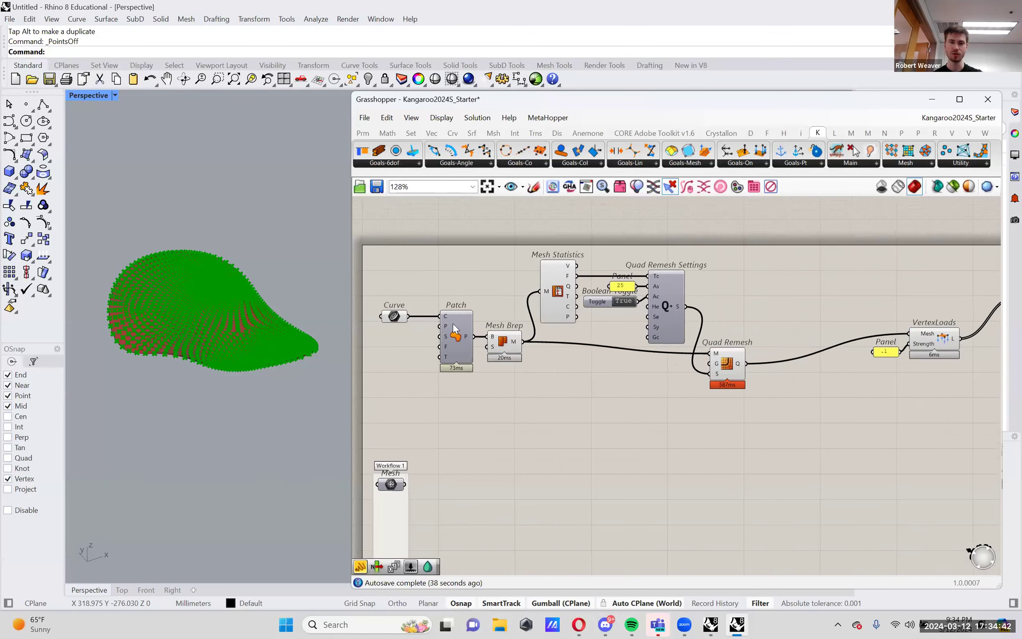
left_click(394, 316)
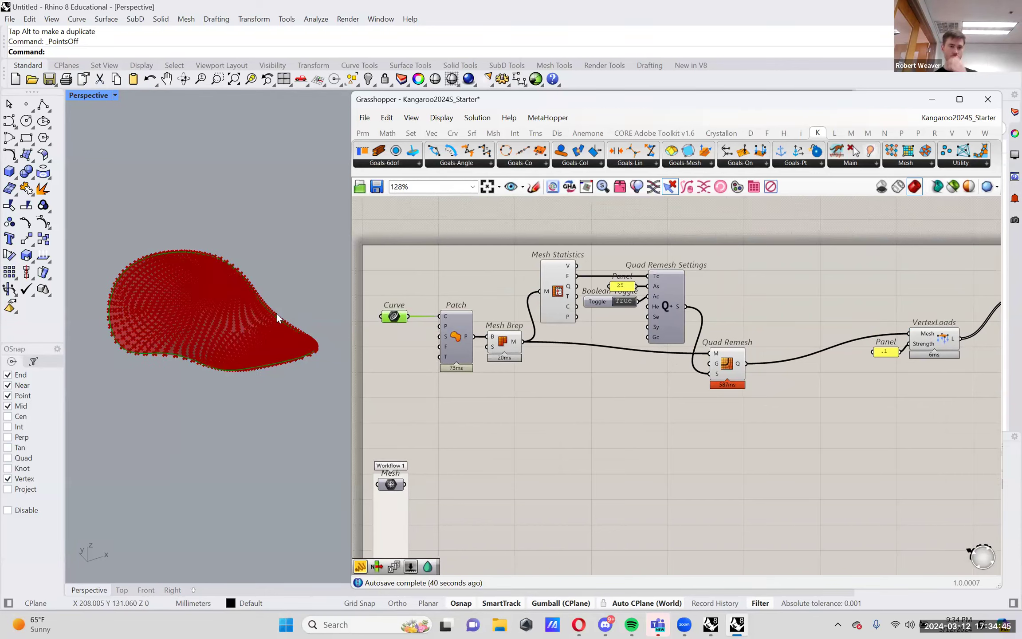
scroll(277, 313, "up", 3)
right_click_drag(276, 315, 383, 370)
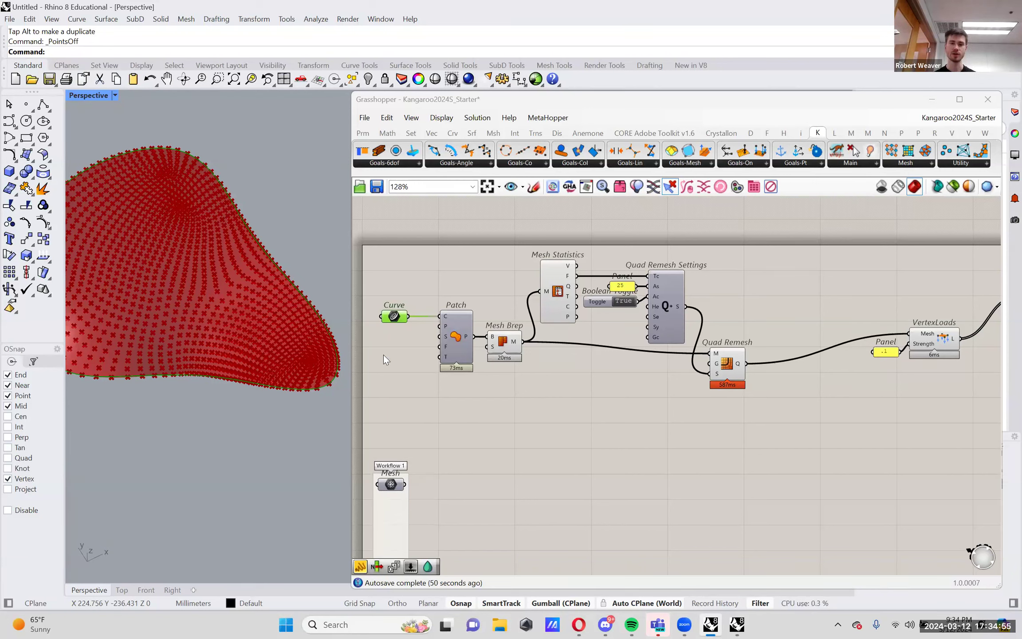
Step: Add a Divide Curve component below Mesh Brep and wire the source Curve into its C input
double_click(471, 412)
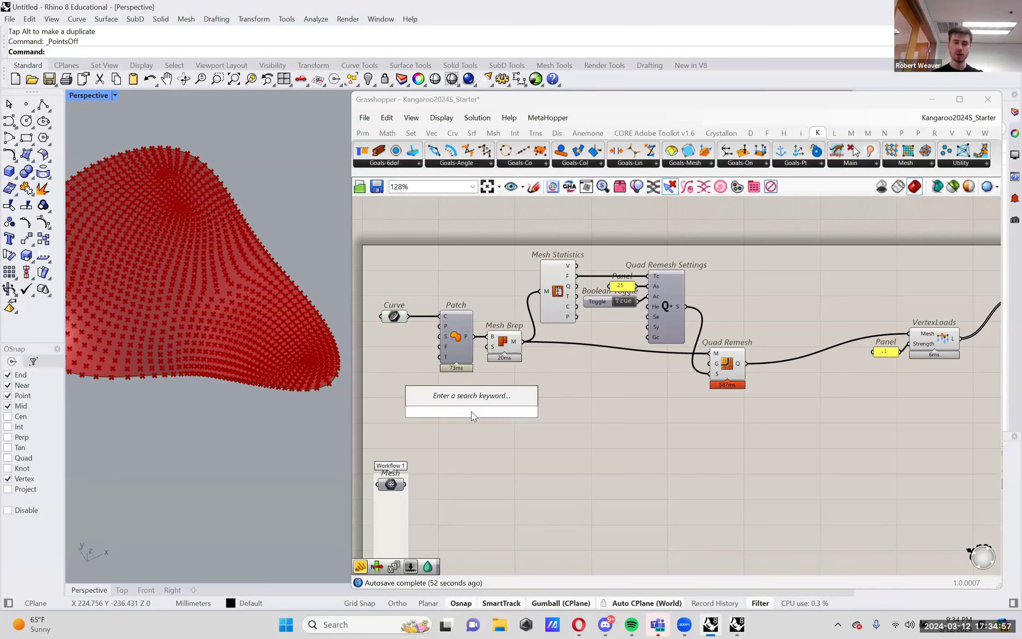
type("dive")
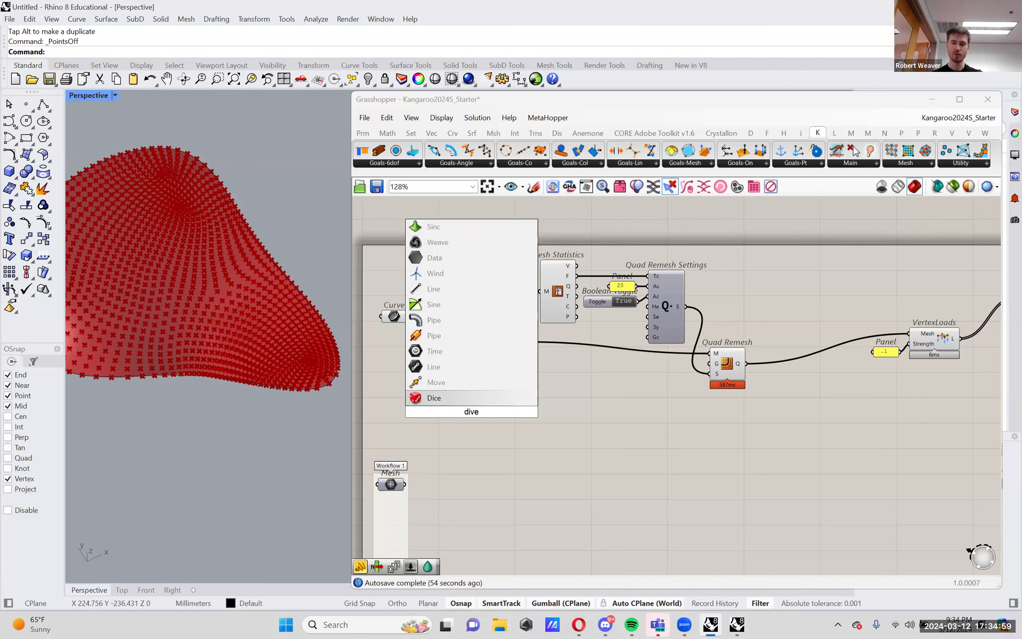
key("BackSpace")
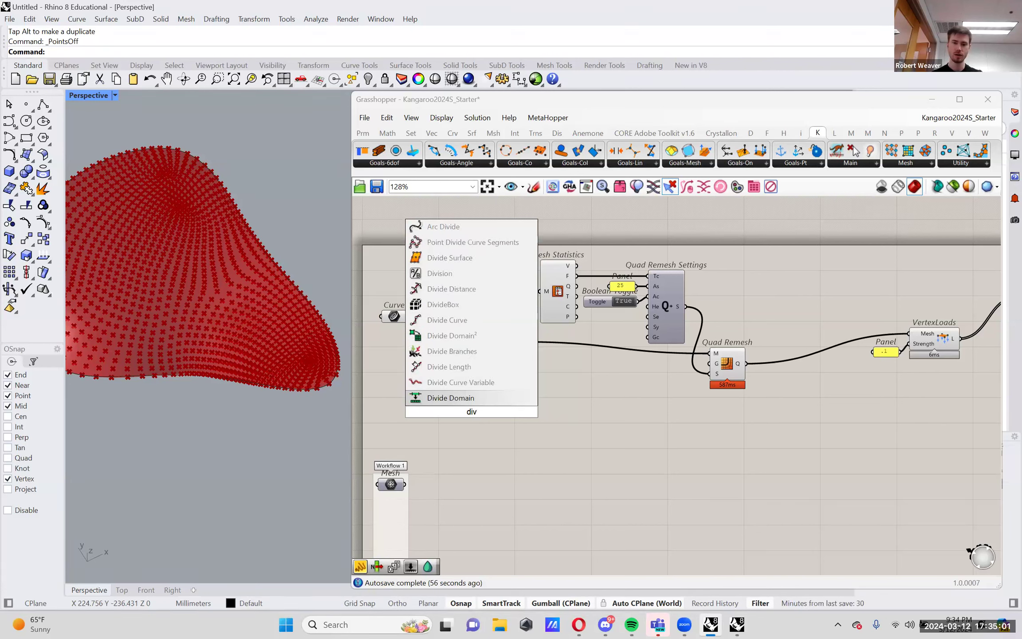
type("id")
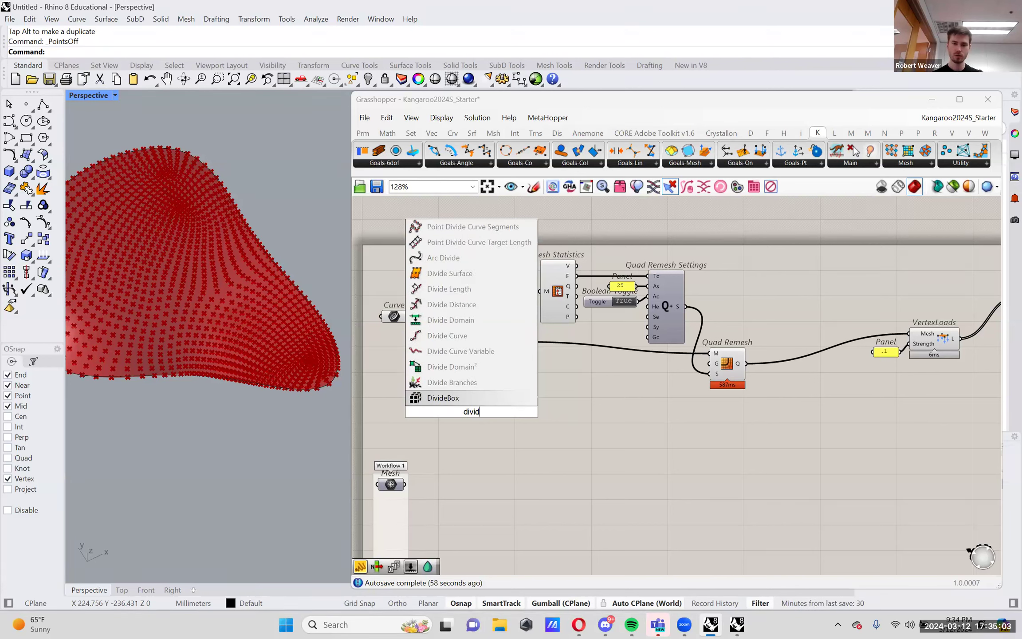
type("e")
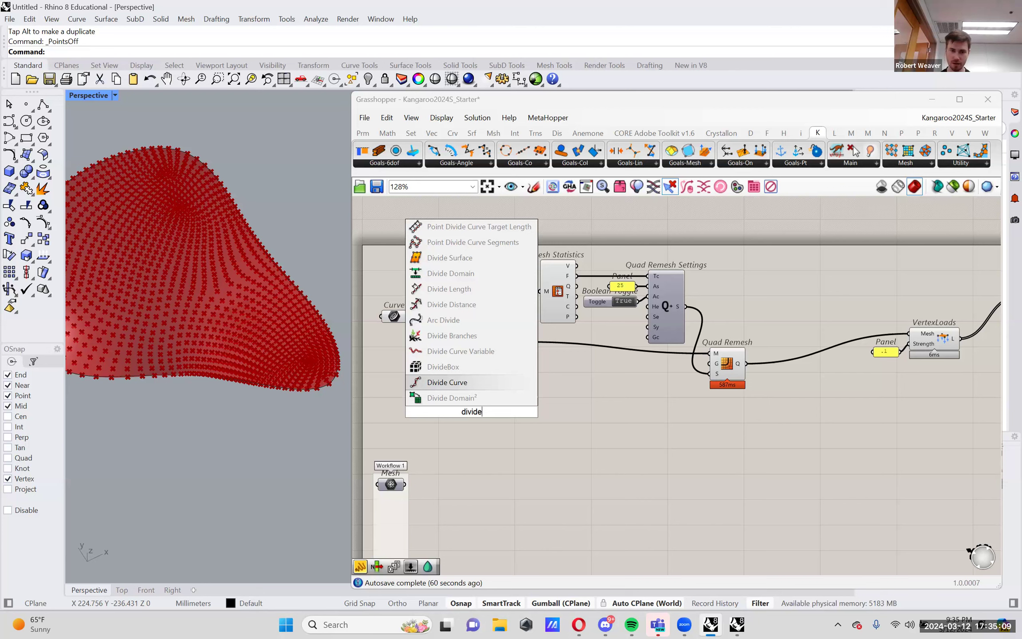
key("Return")
left_click_drag(471, 412, 497, 418)
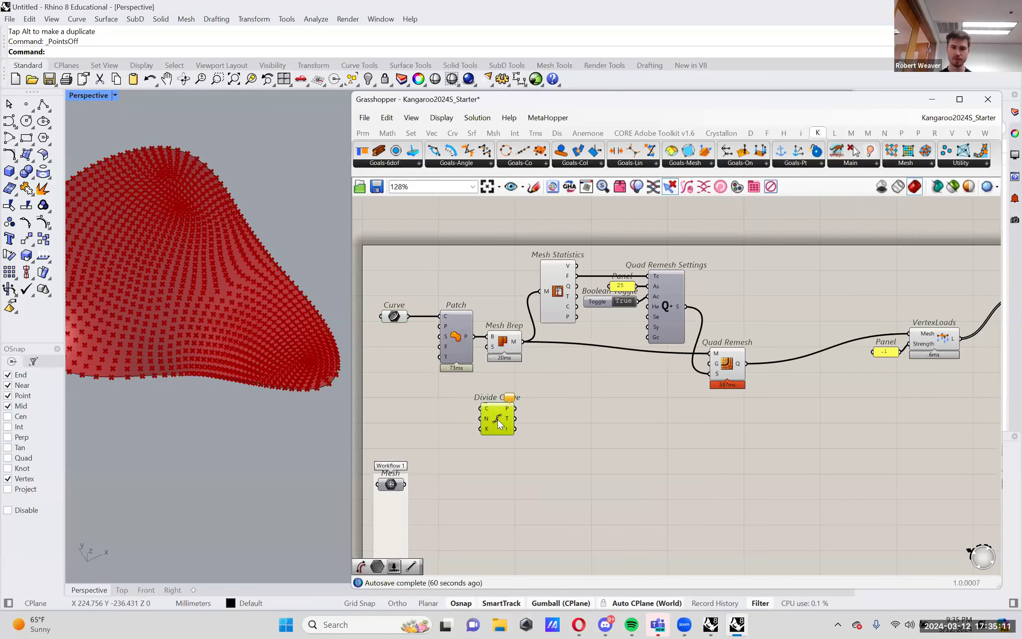
left_click_drag(409, 316, 596, 436)
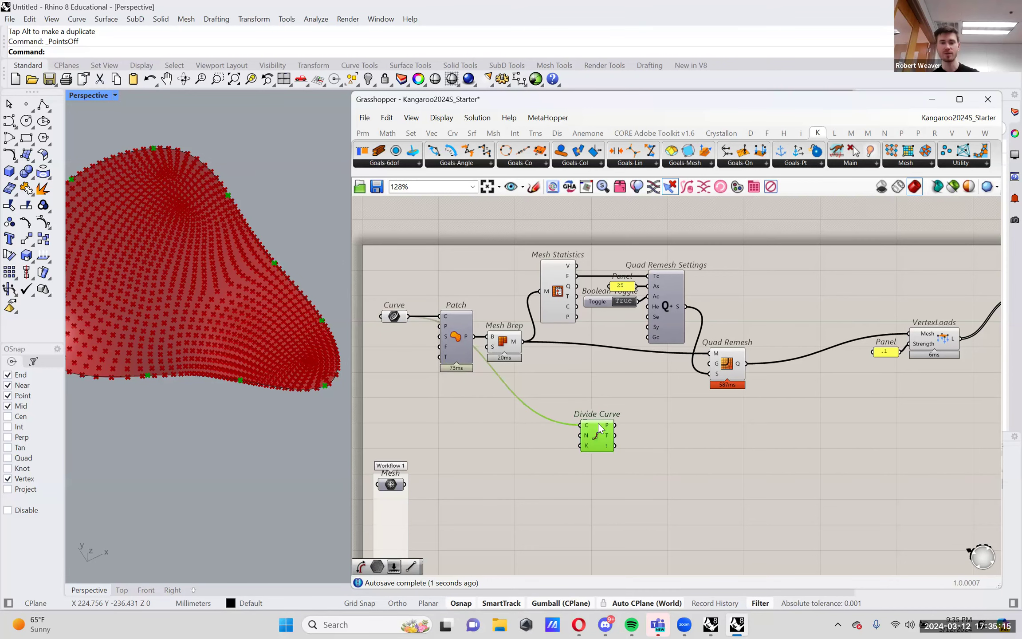
Step: Add an integer Number Slider ranging from 1 to 50, wire it into Divide Curve's N input and set it to 10
scroll(586, 436, "up", 3)
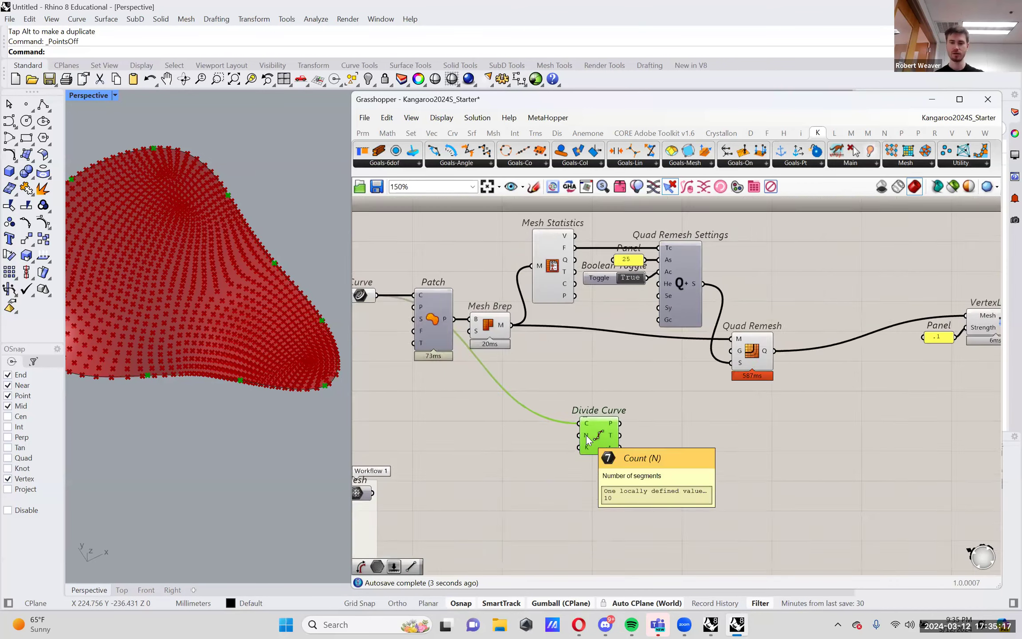
right_click_drag(218, 358, 198, 353)
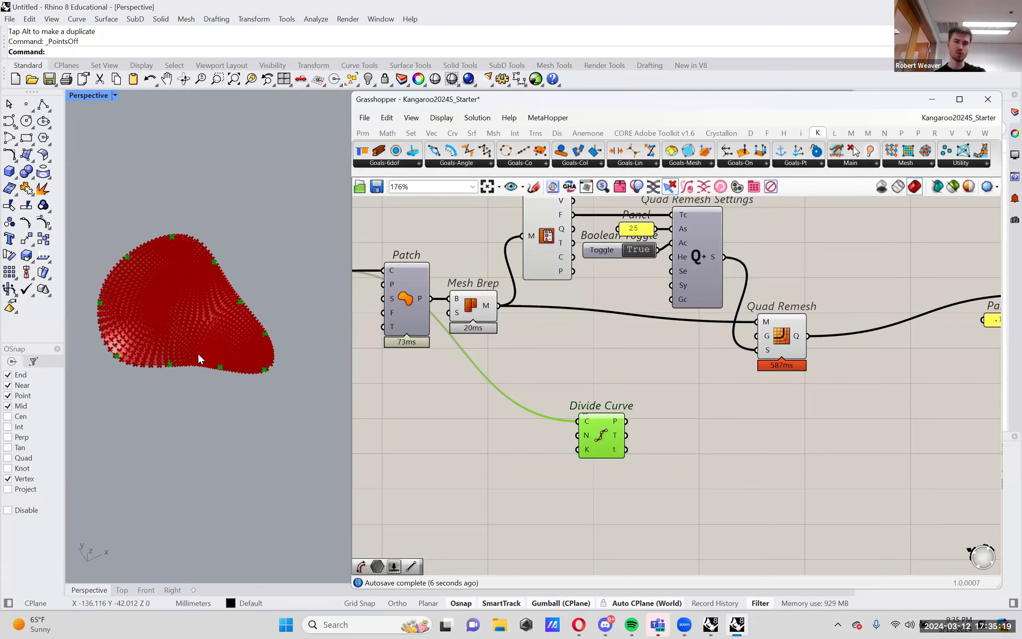
double_click(453, 425)
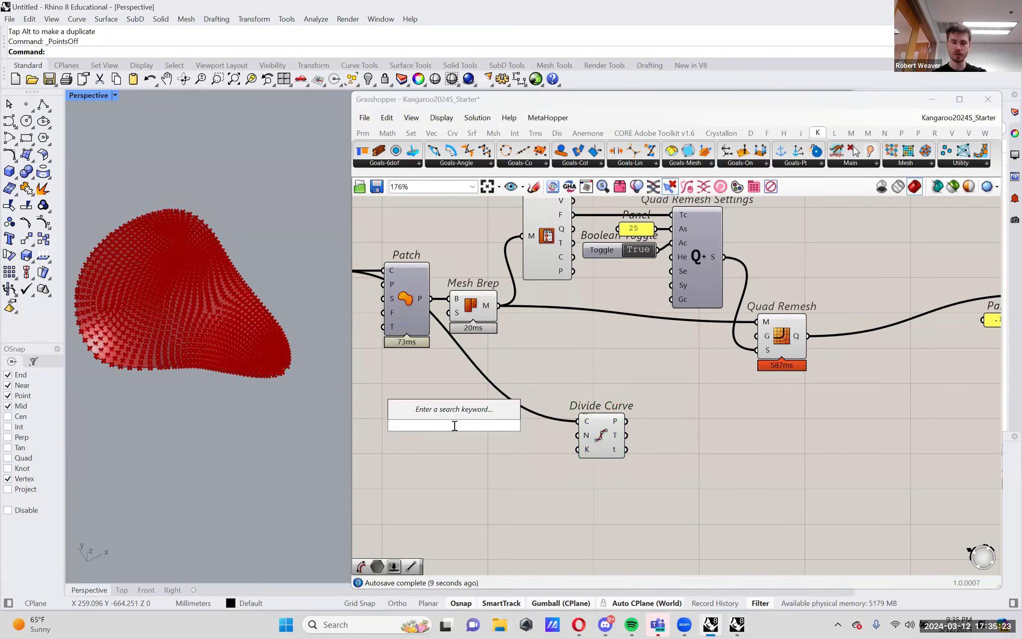
type("1..8")
key("Return")
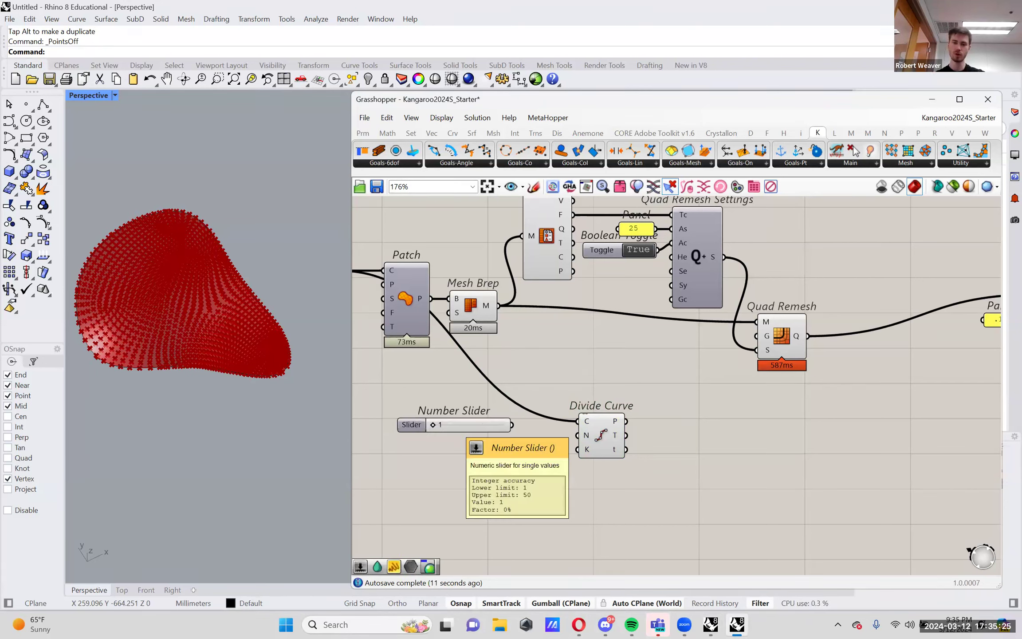
left_click_drag(512, 425, 577, 435)
double_click(460, 424)
type("1")
key("Return")
left_click_drag(459, 423, 504, 434)
left_click_drag(639, 482, 337, 370)
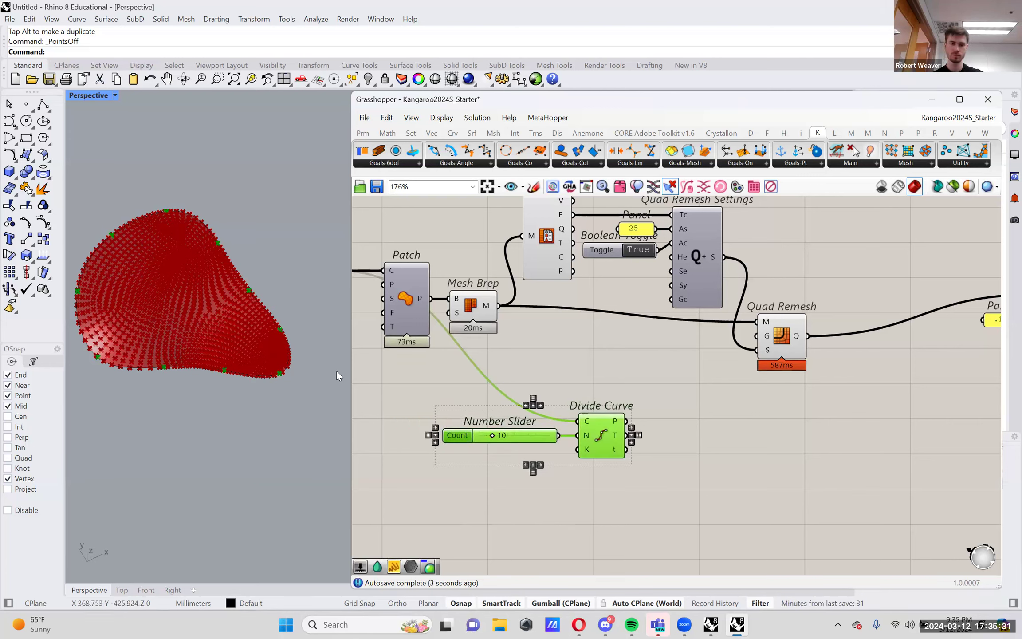
Step: Move the Count slider and Divide Curve together to just below Quad Remesh
right_click_drag(221, 342, 272, 393)
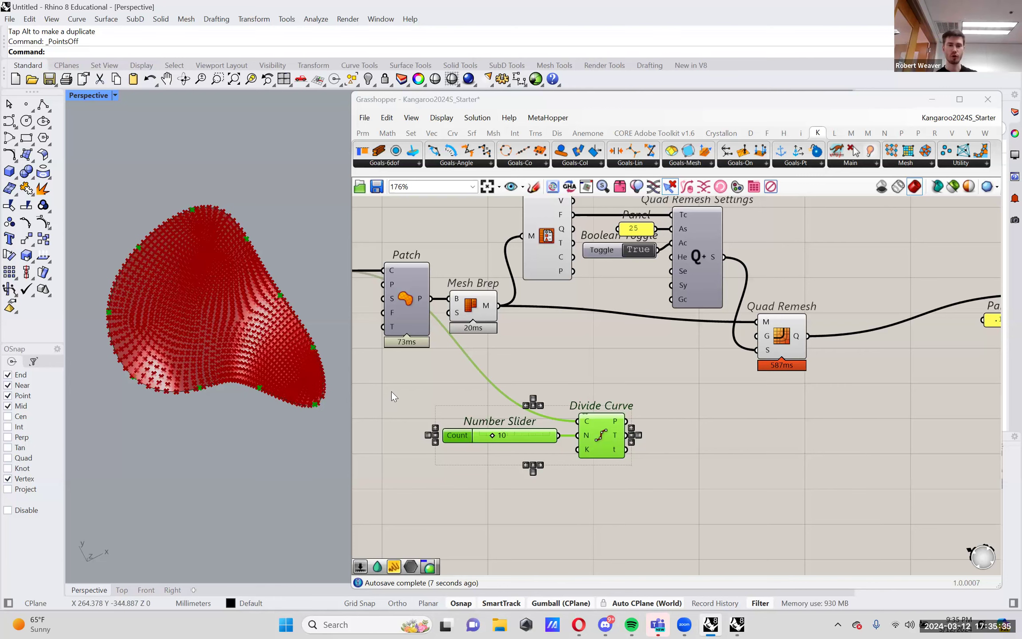
left_click_drag(607, 458, 808, 475)
right_click_drag(806, 445, 439, 457)
left_click_drag(439, 458, 415, 469)
right_click_drag(518, 472, 525, 480)
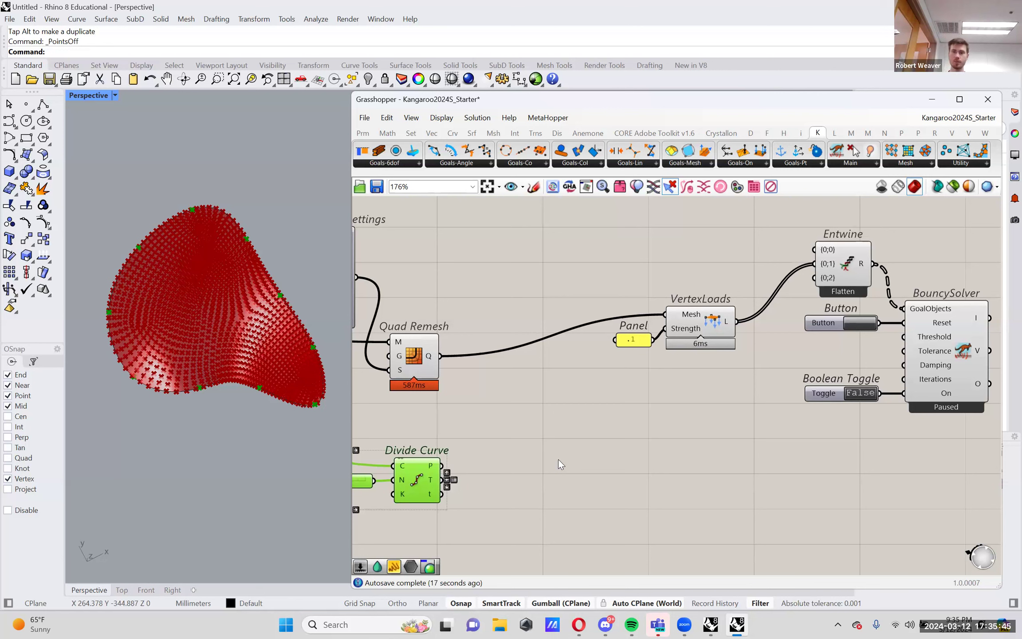
Step: Add a Kangaroo Anchor point goal below VertexLoads, roughly level with Divide Curve
left_click(807, 165)
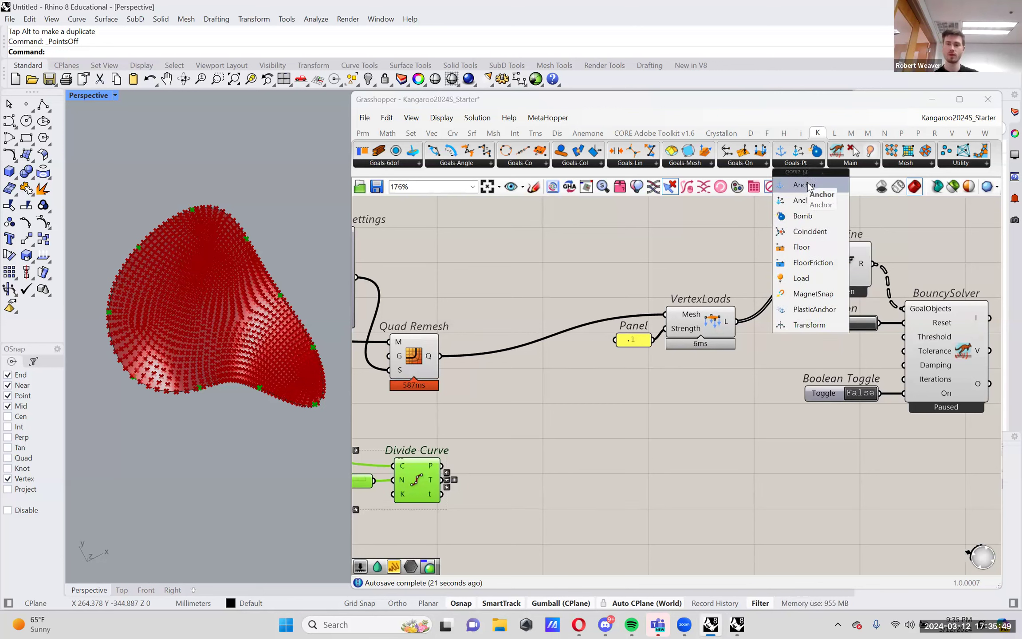
left_click(807, 182)
left_click(696, 409)
left_click_drag(700, 419, 701, 450)
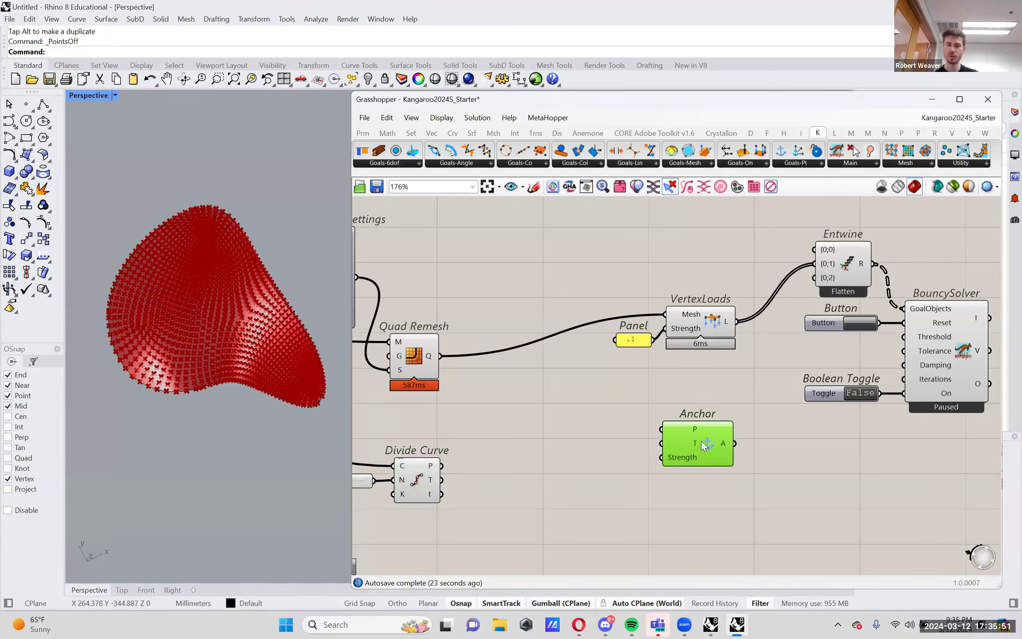
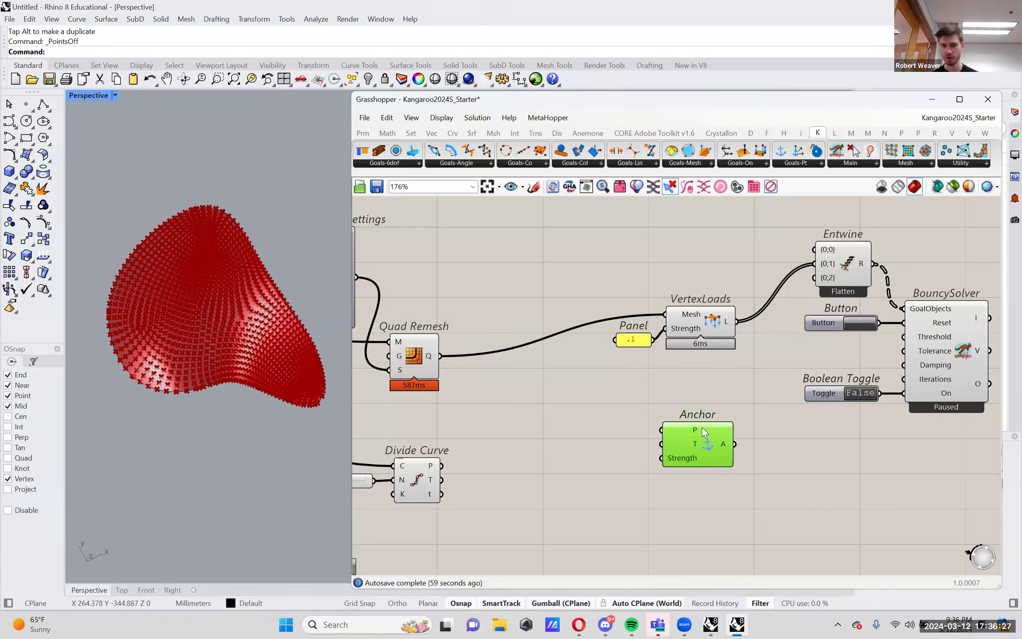
left_click_drag(705, 443, 712, 465)
Step: Highlight Divide Curve's points and the Quad Remesh mesh in turn to compare them in the viewport, nudging Anchor slightly aside
left_click(446, 477)
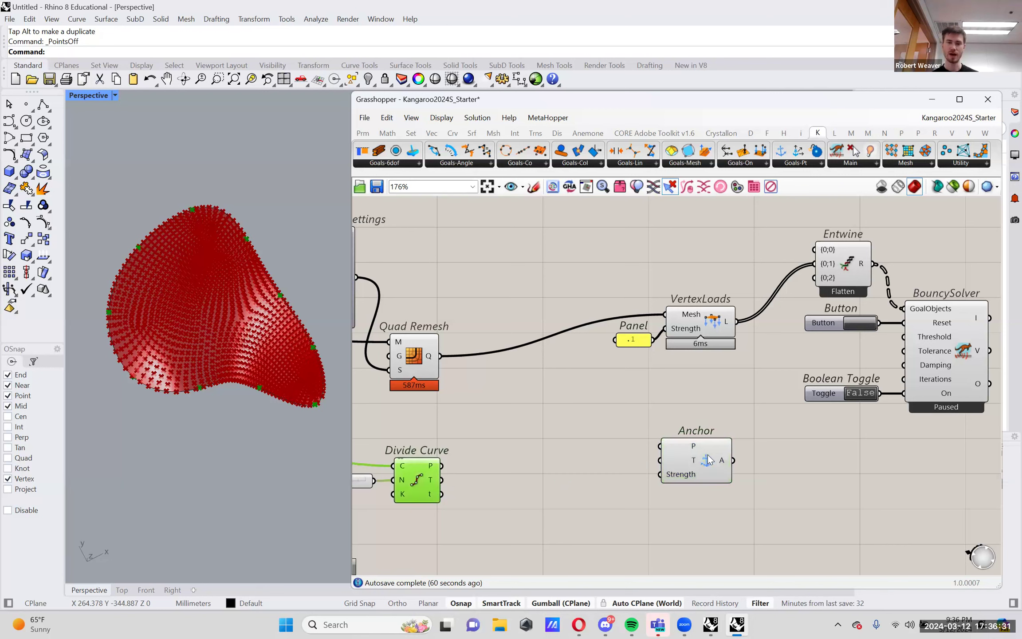
left_click(423, 481)
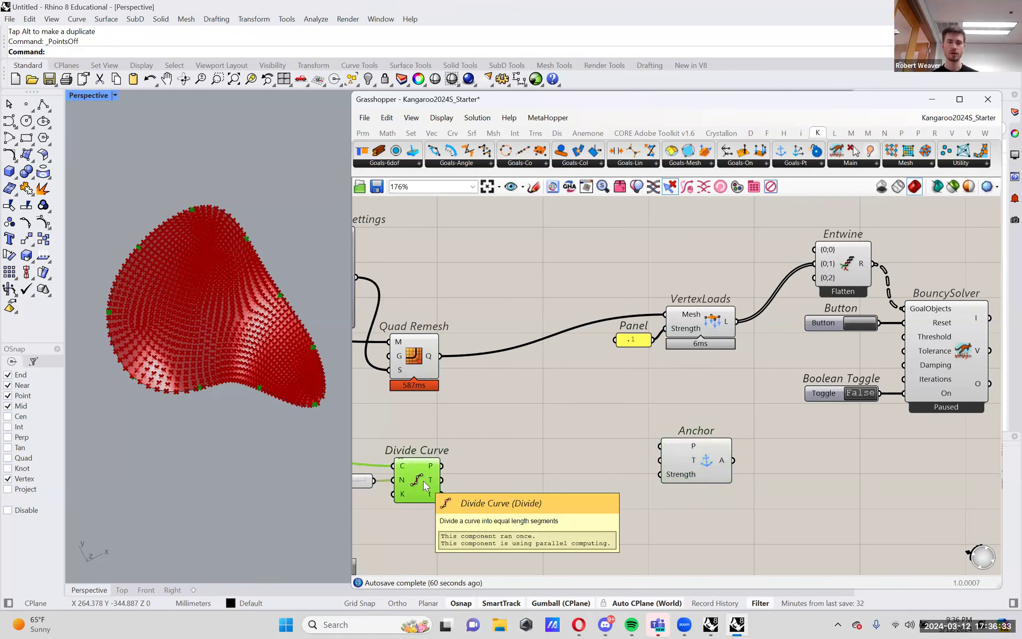
left_click_drag(707, 461, 719, 462)
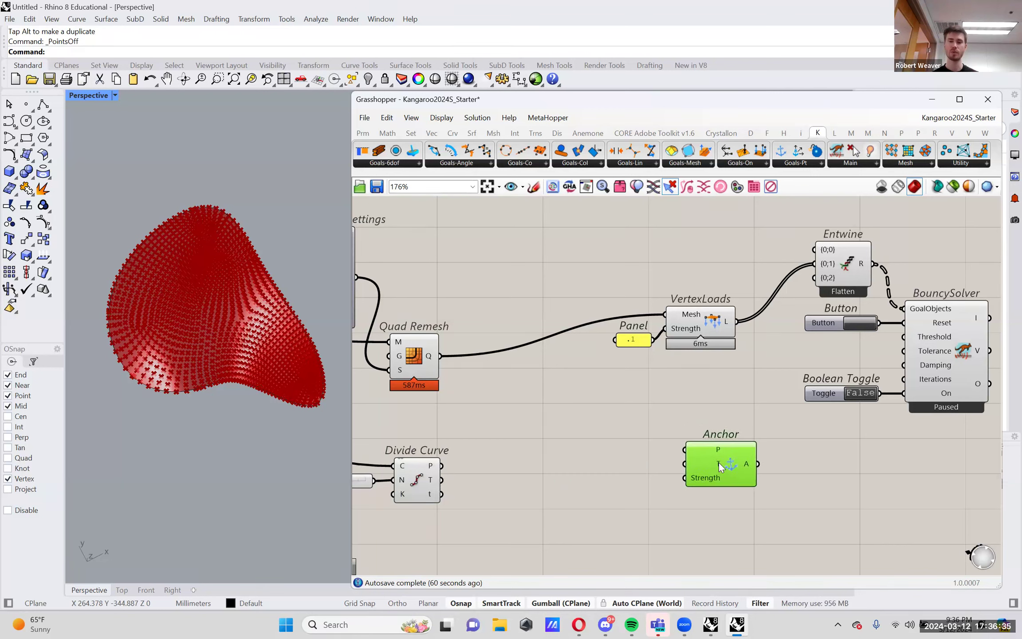
left_click(413, 362)
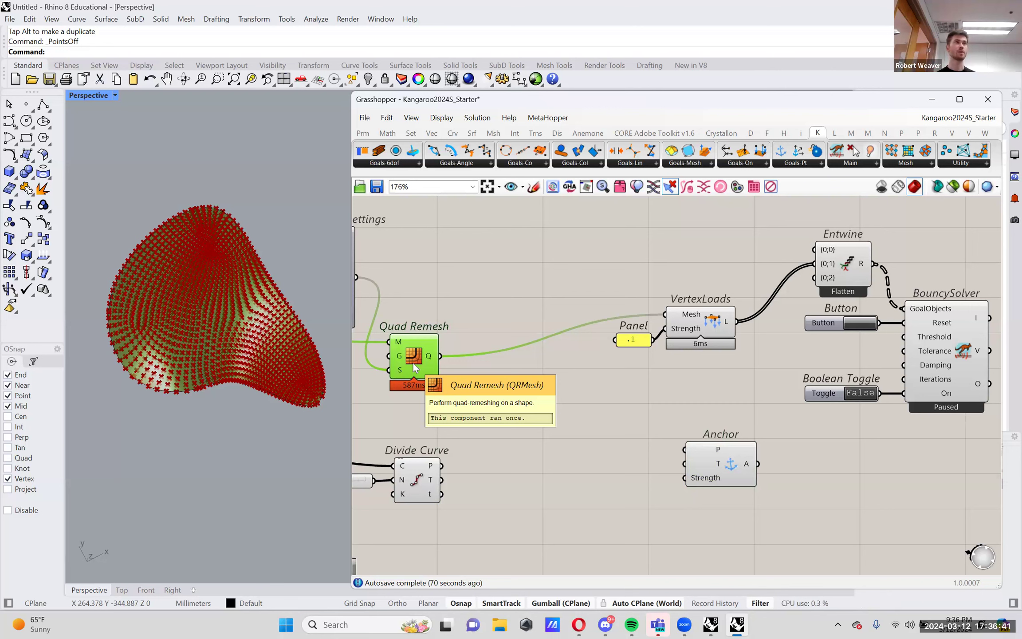
left_click(412, 473)
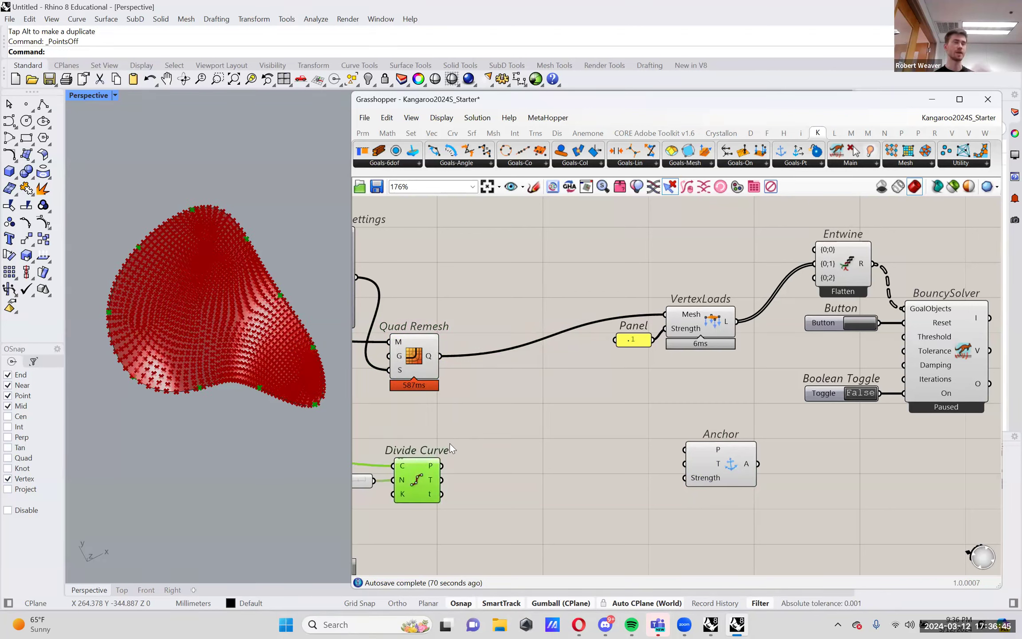
Step: Add a Closest Point component and place it between Divide Curve and Anchor, just beside Anchor
double_click(565, 442)
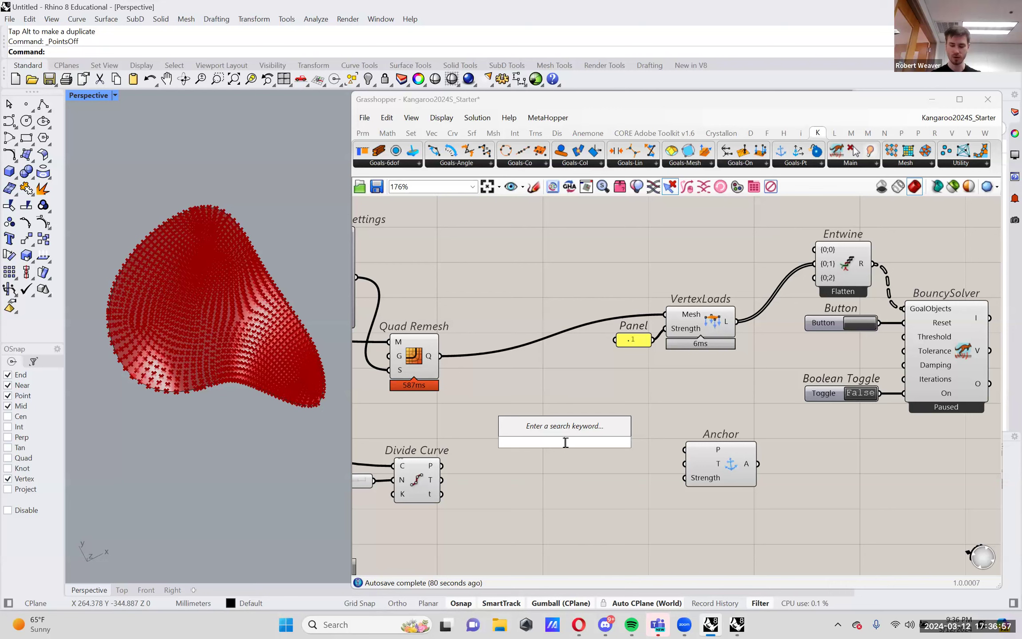
type("close")
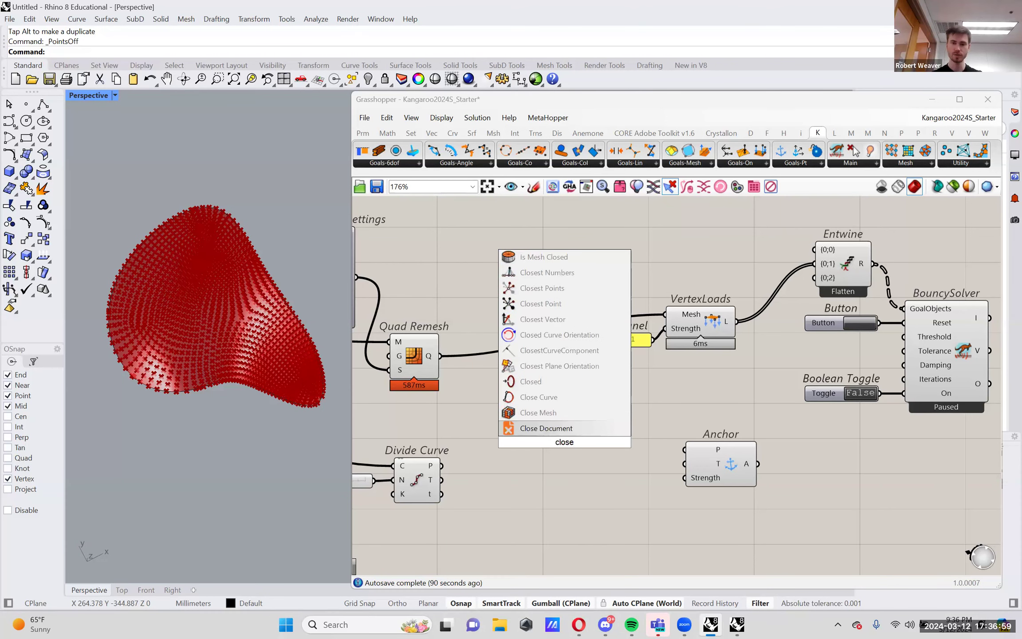
type(" poi")
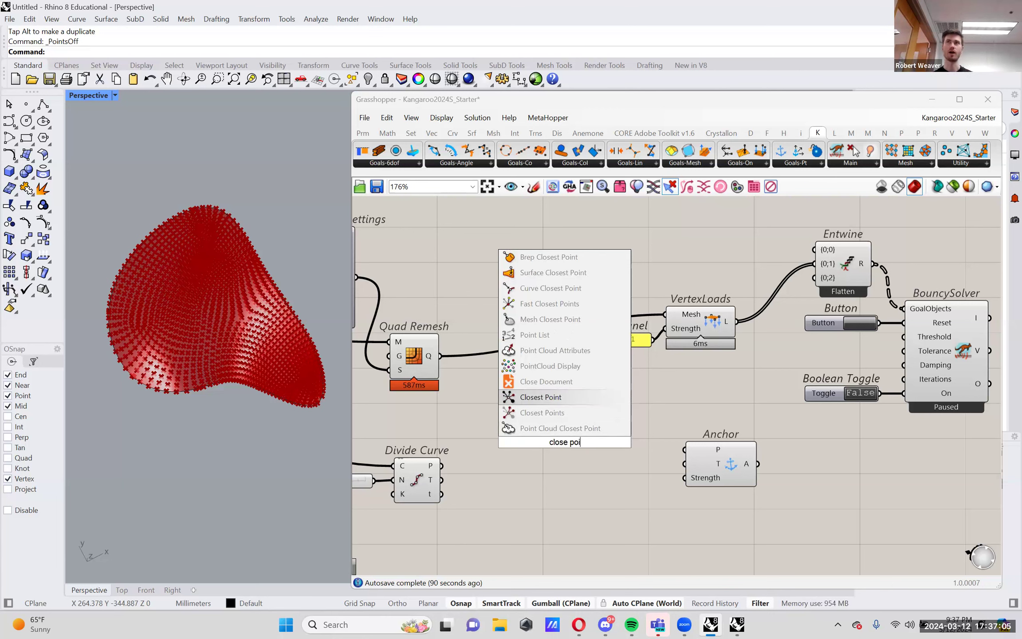
left_click(590, 398)
left_click_drag(569, 437, 638, 475)
Step: Add a Deconstruct Mesh component just below Quad Remesh, wire Quad Remesh's Q output into its M input, and highlight its vertices
left_click(423, 482)
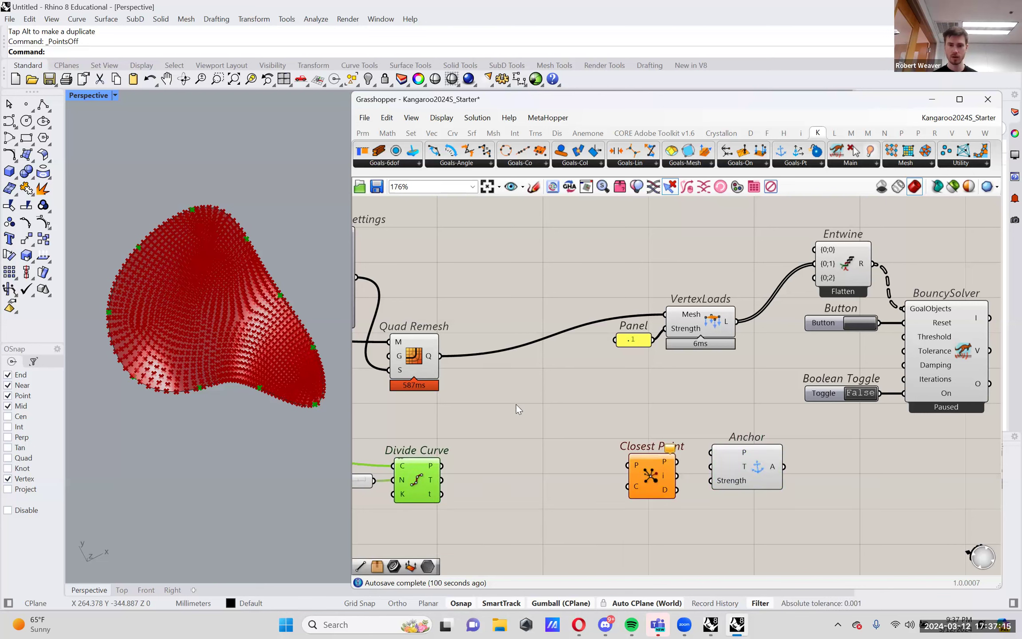
left_click(425, 357)
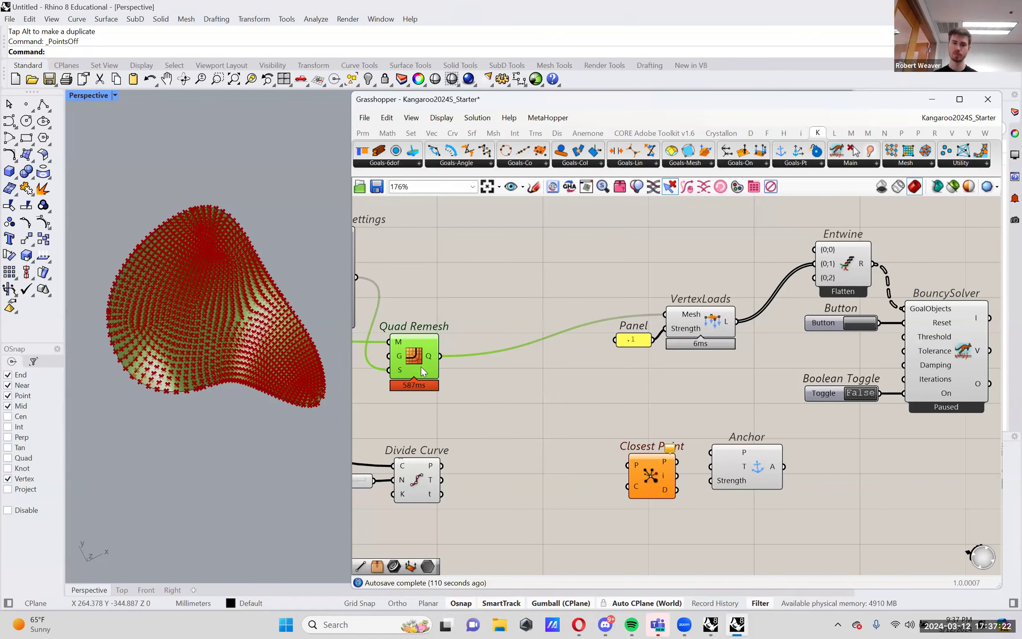
double_click(493, 388)
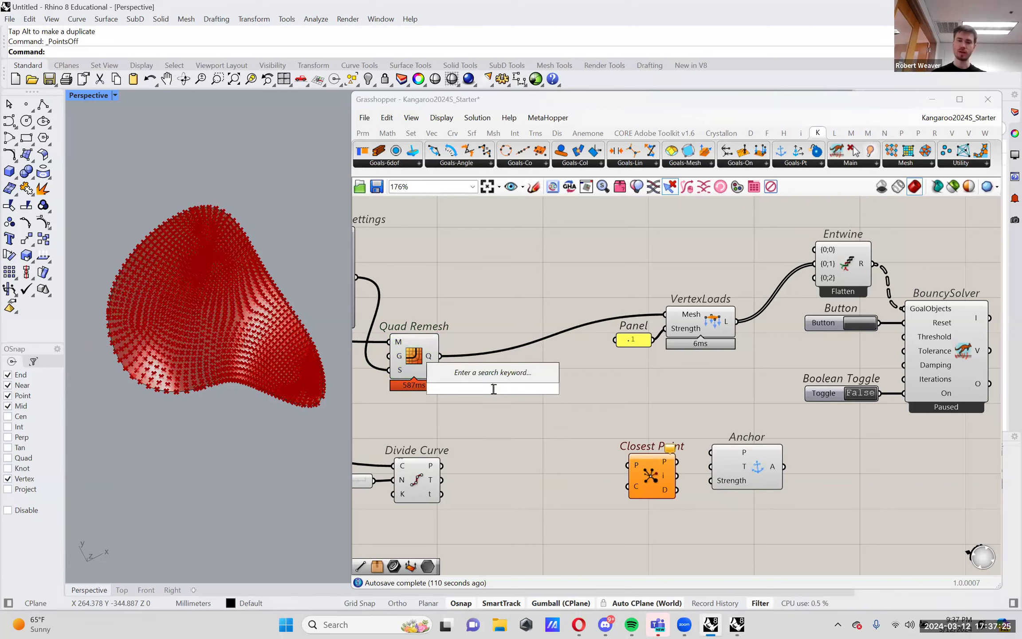
type("dec me")
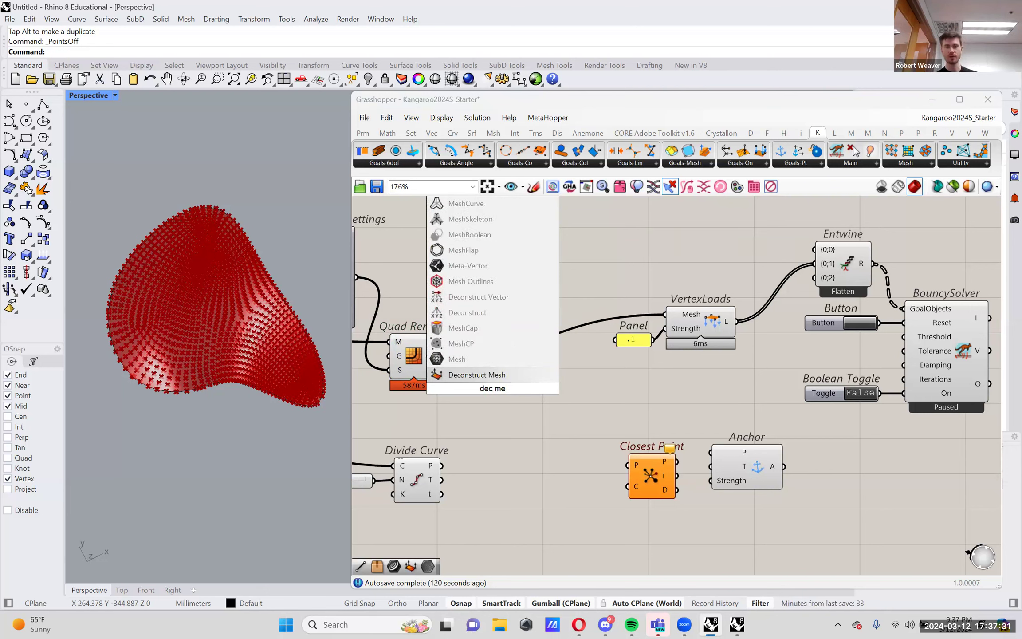
key("Return")
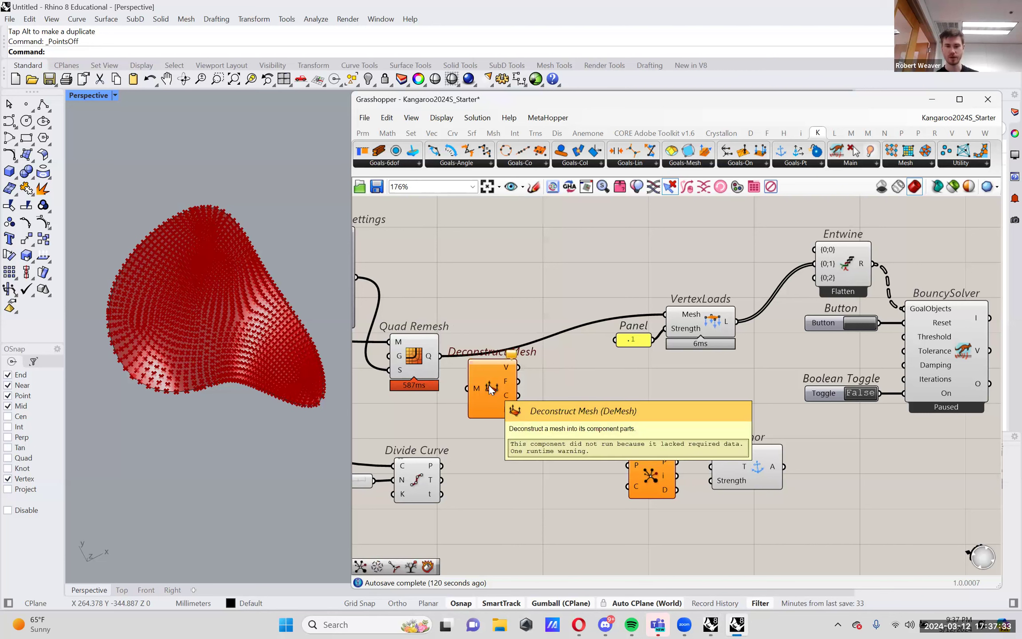
left_click_drag(493, 387, 479, 403)
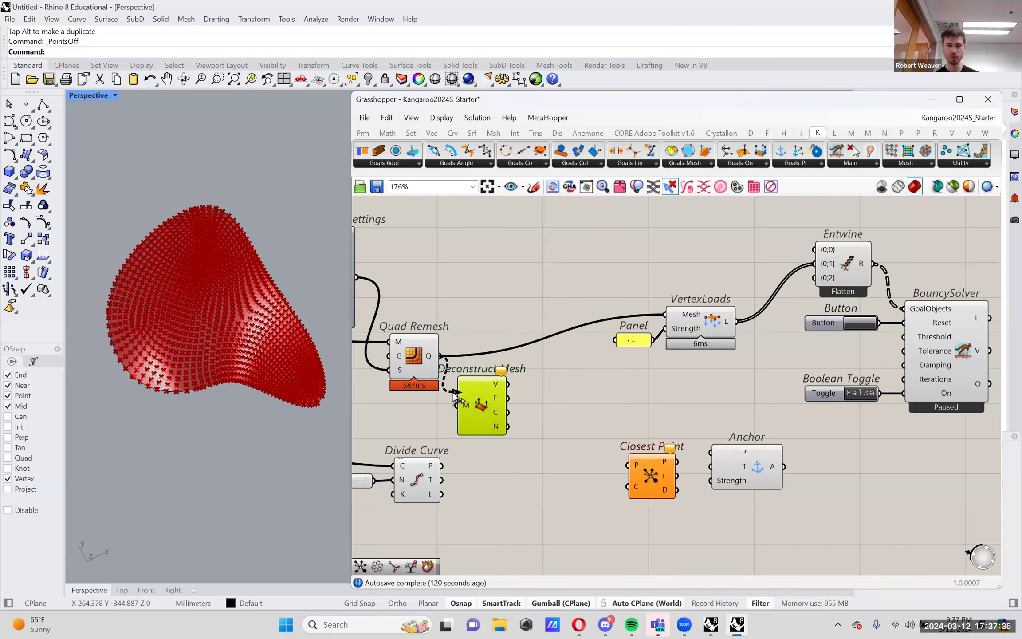
left_click_drag(444, 359, 477, 412)
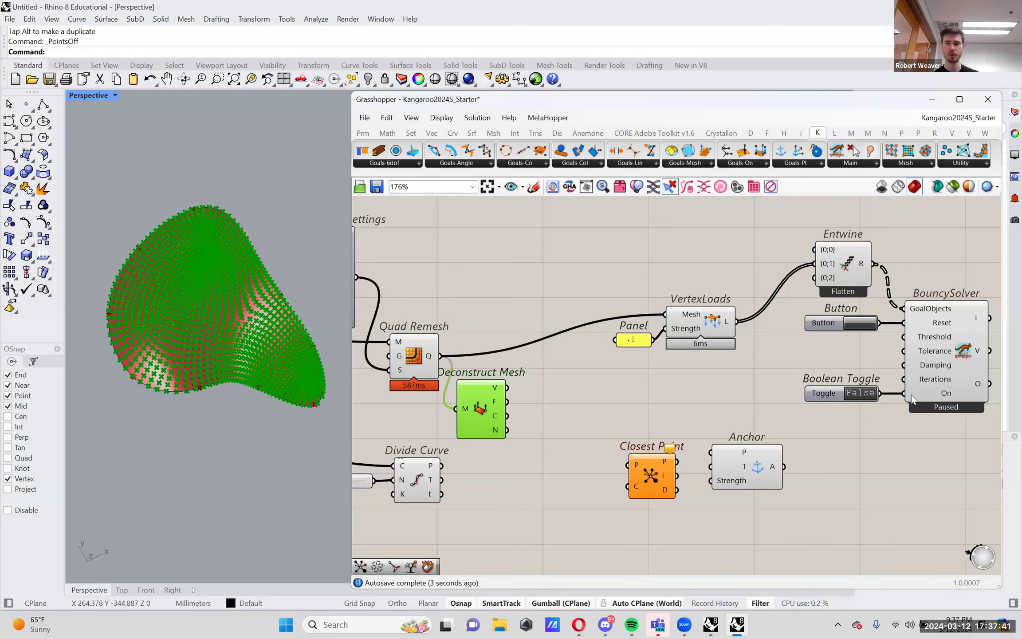
left_click(963, 353)
left_click(474, 413)
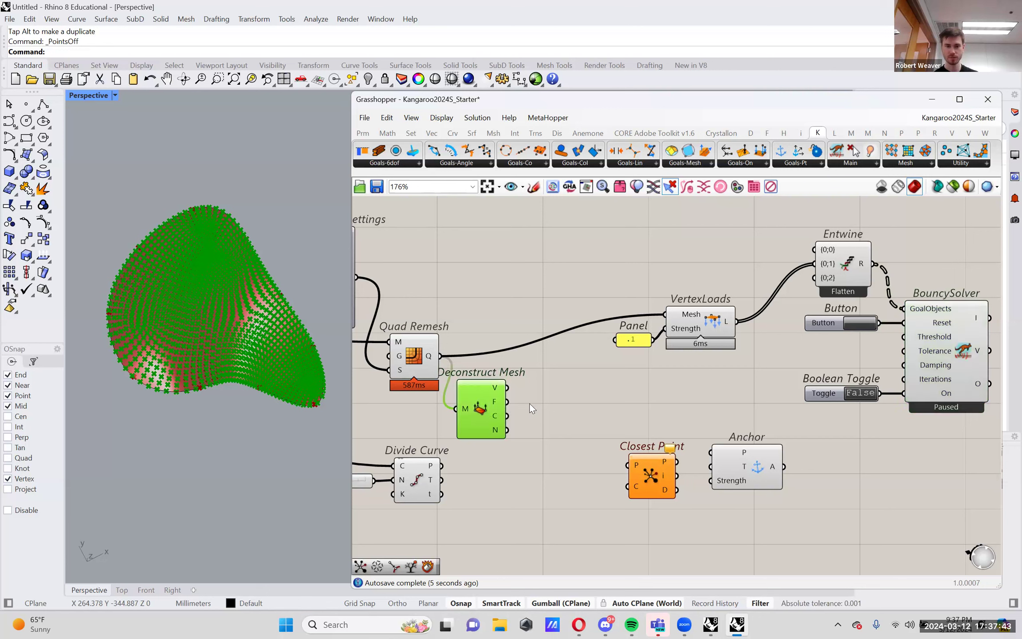
mouse_move(465, 414)
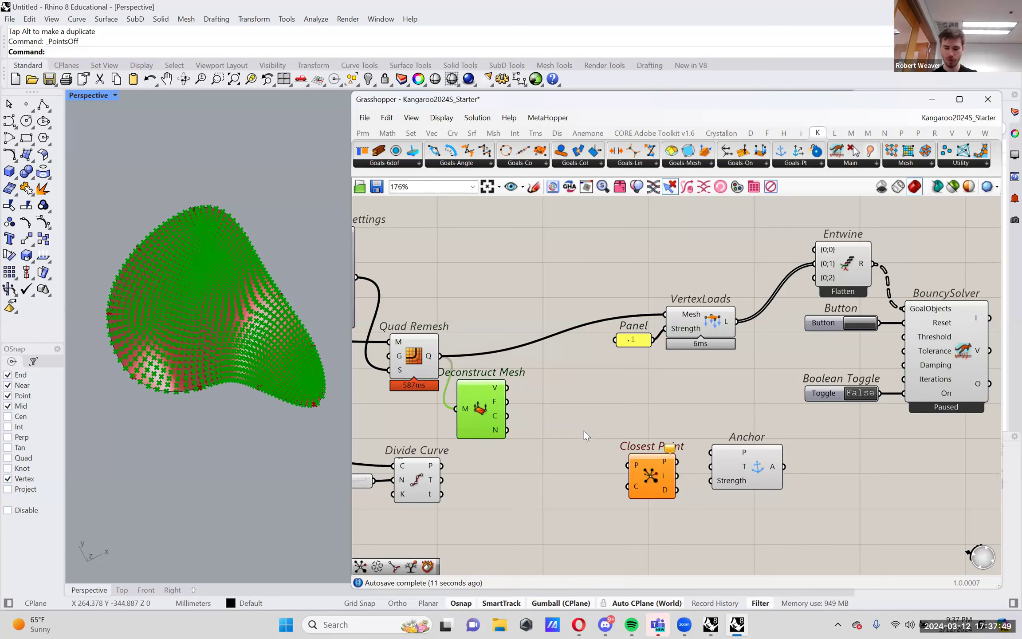
Step: Wire Divide Curve's P output into Closest Point's P input and Deconstruct Mesh's V output into its C input
left_click_drag(645, 471, 609, 462)
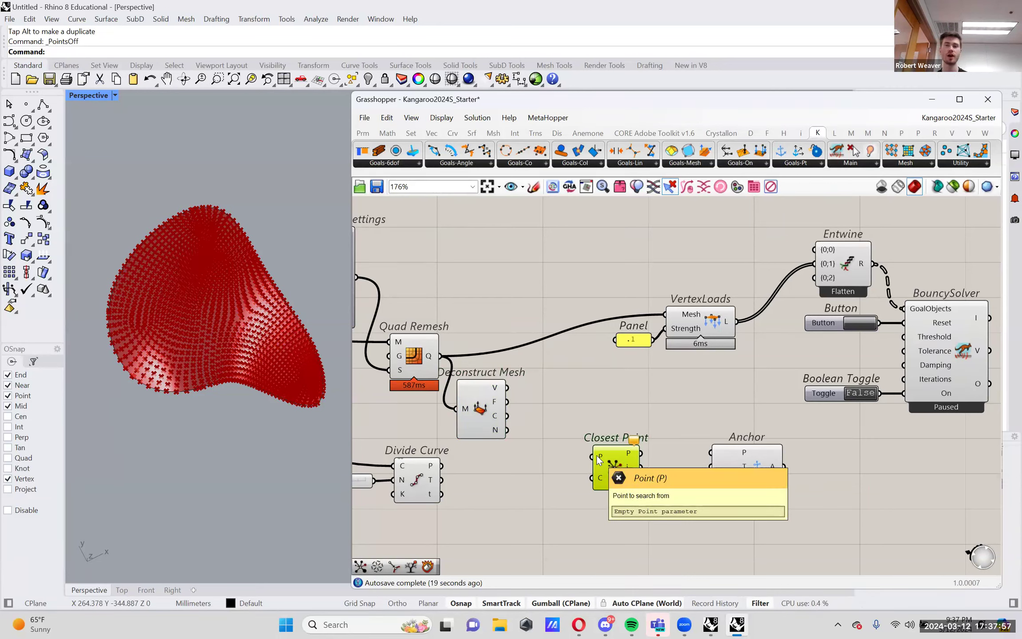
left_click(417, 481)
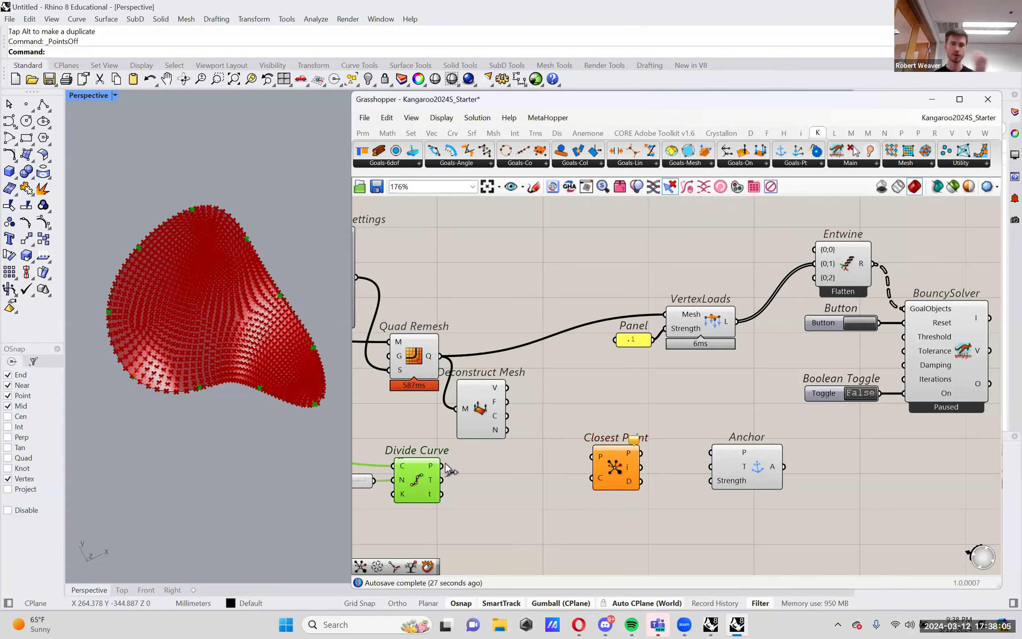
left_click_drag(445, 463, 601, 453)
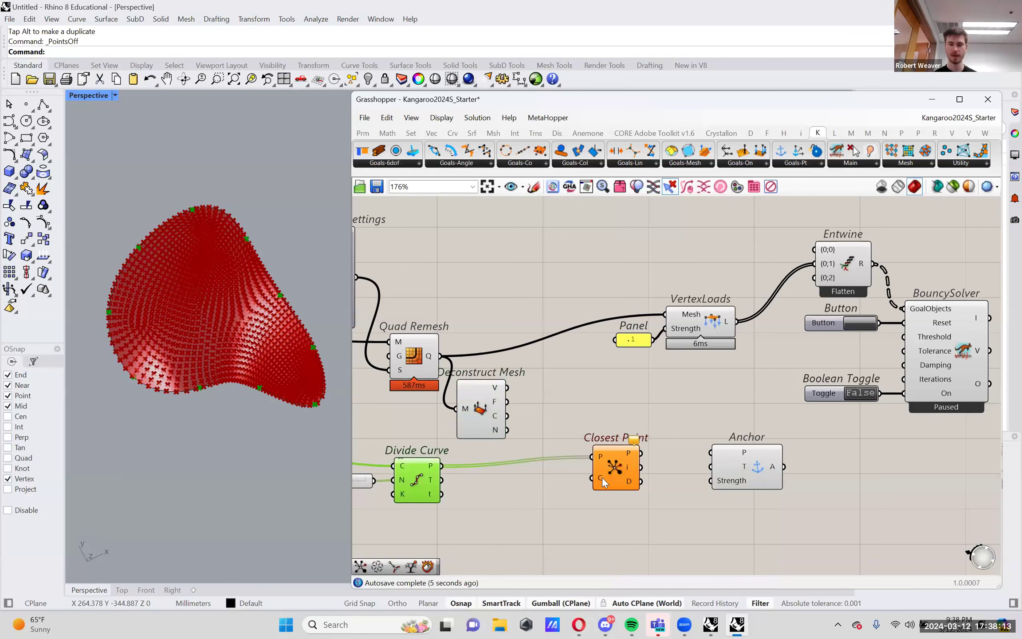
mouse_move(602, 477)
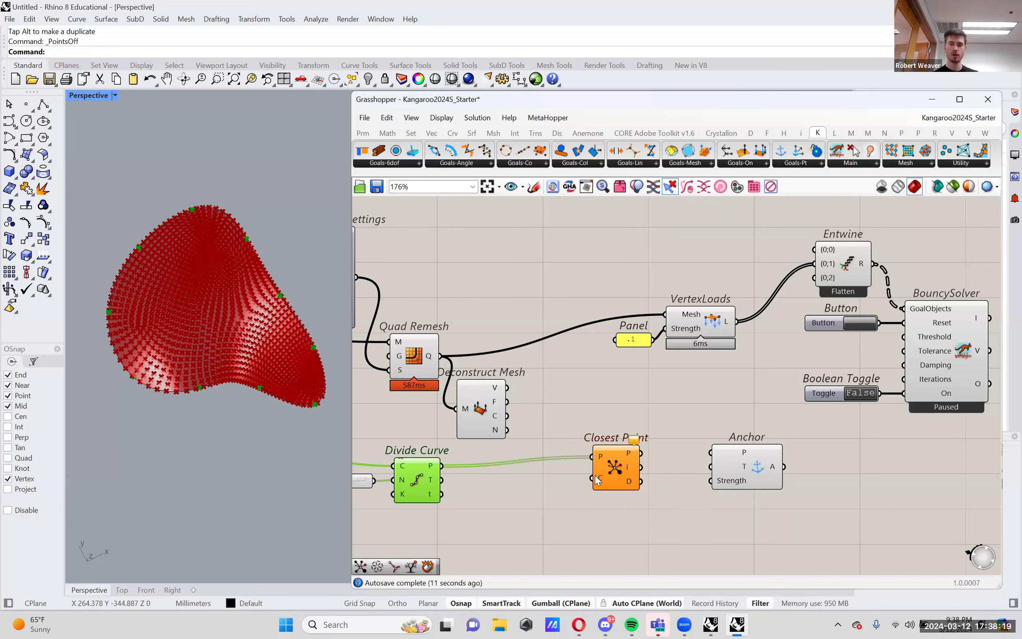
left_click(485, 401)
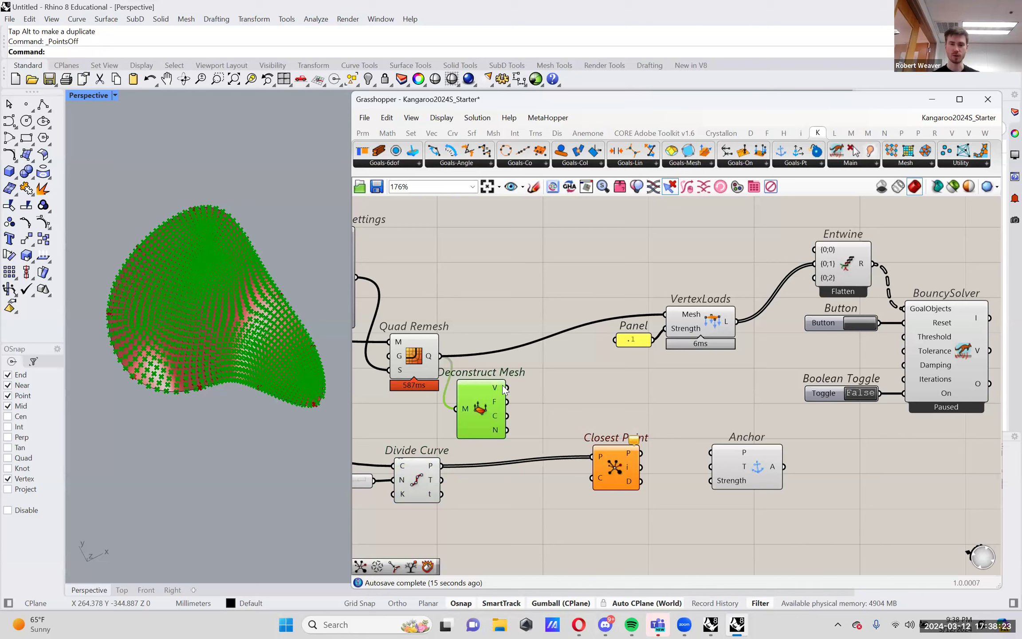
left_click_drag(505, 389, 595, 478)
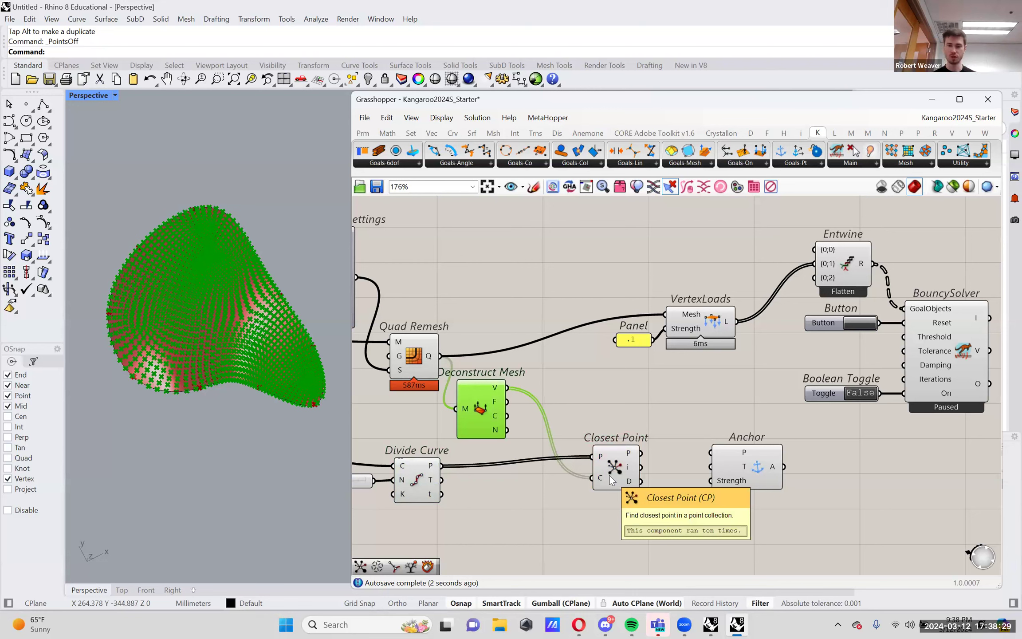
Step: Turn off the previews of BouncySolver and Deconstruct Mesh to isolate the divided boundary points
left_click(609, 474)
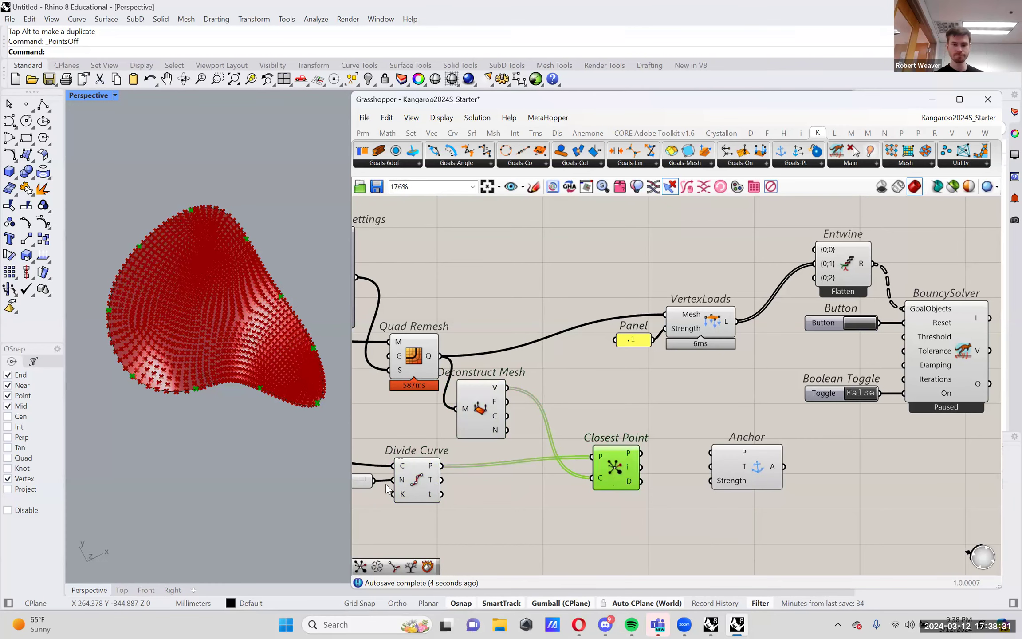
left_click(424, 484)
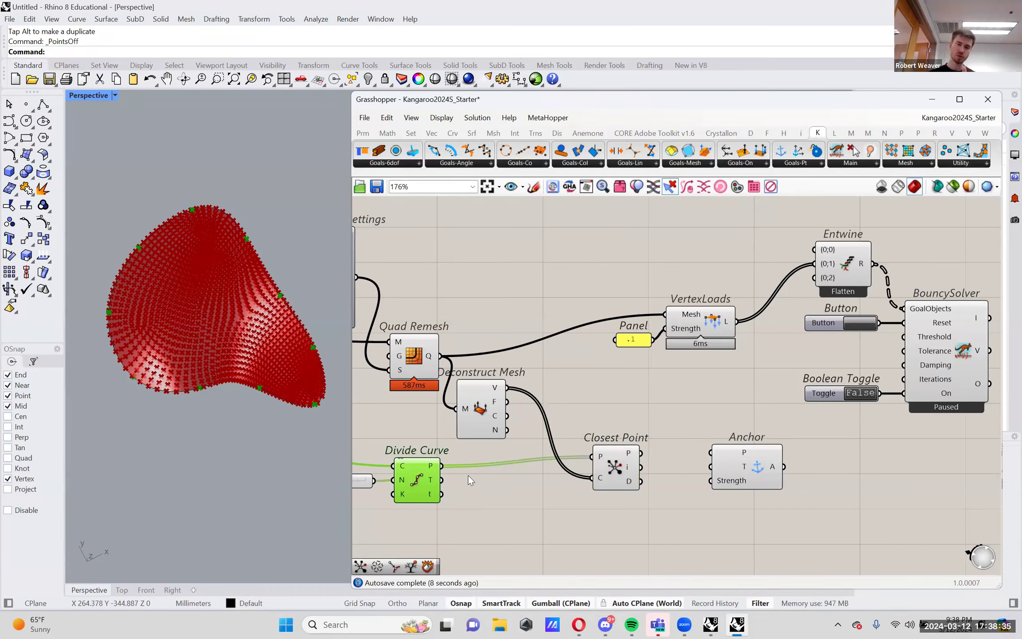
scroll(252, 362, "up", 3)
scroll(284, 388, "down", 3)
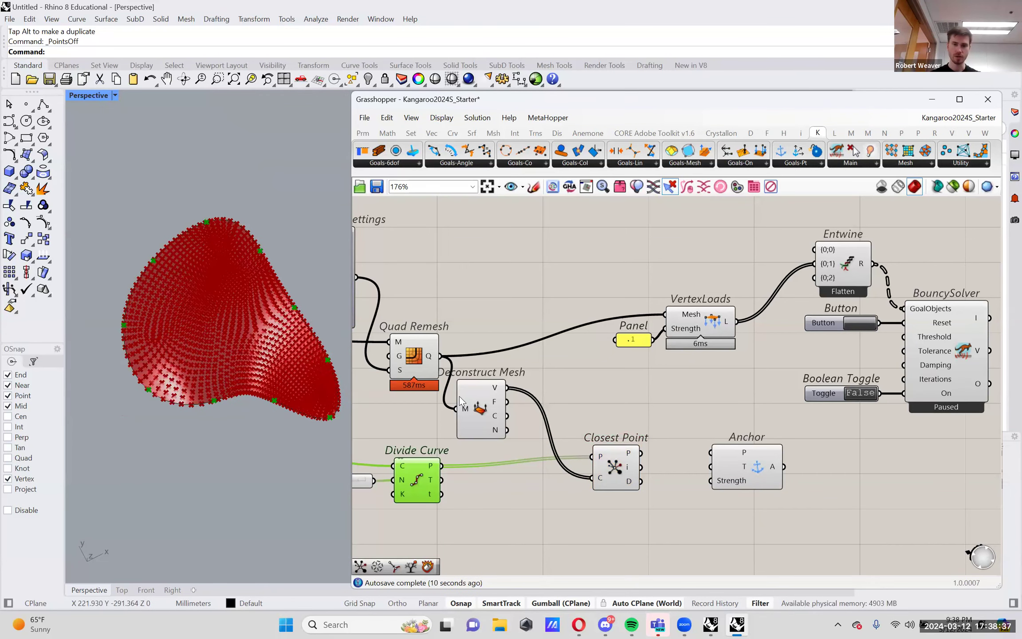
right_click(967, 342)
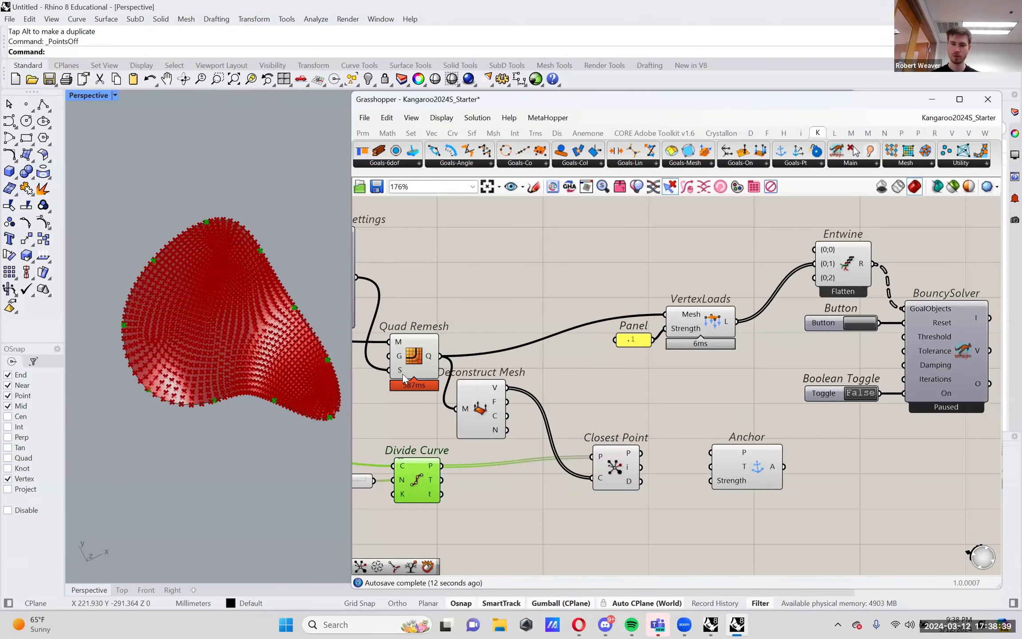
right_click(473, 403)
left_click(488, 426)
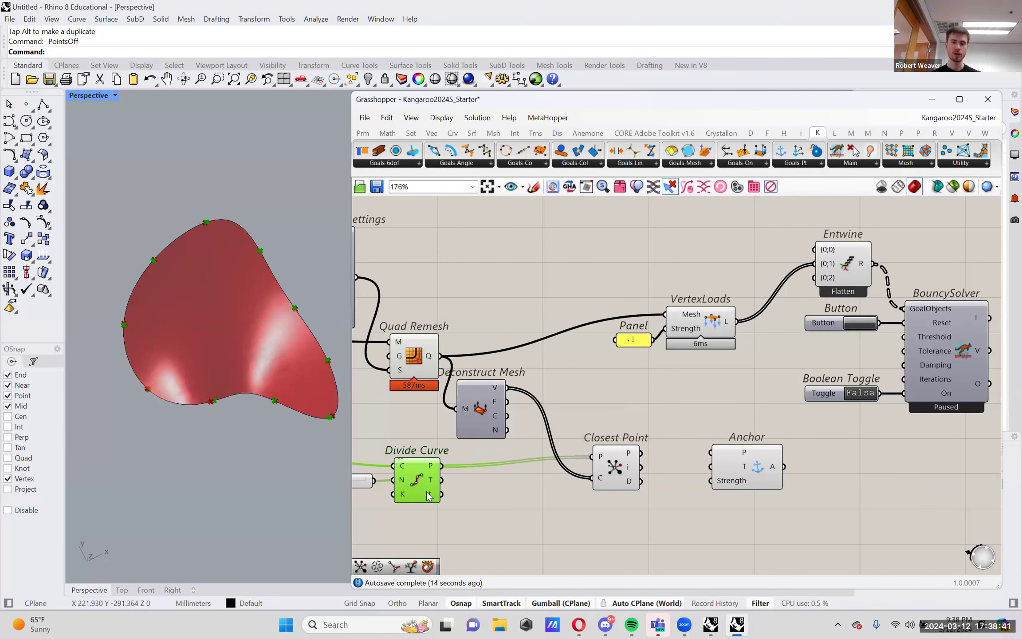
Step: Highlight Closest Point and Divide Curve alternately to compare the nearest mesh vertices with the curve division points
left_click(629, 477)
left_click(419, 496)
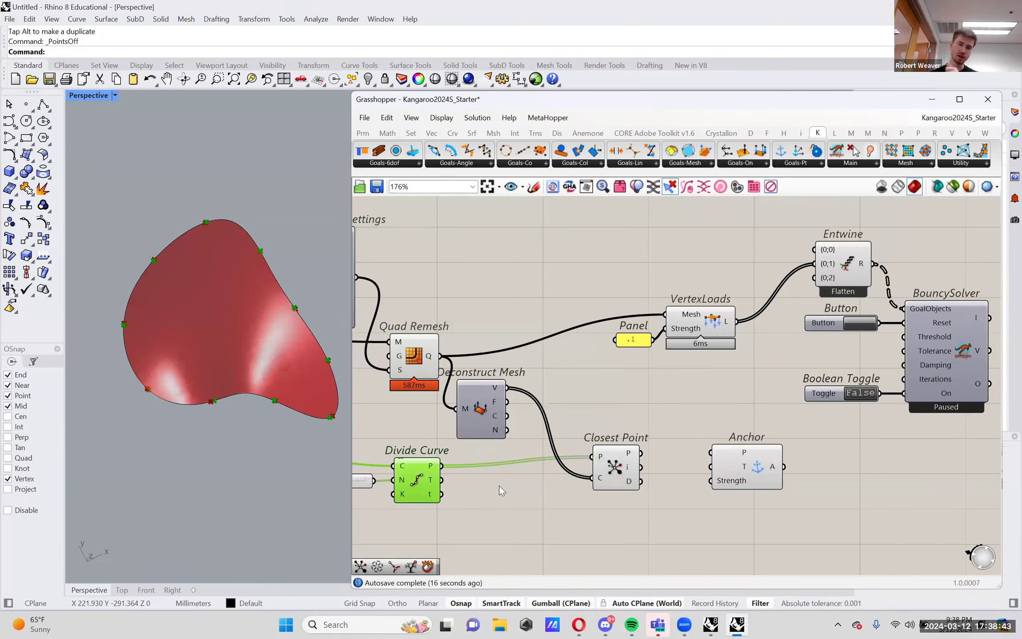
left_click(633, 465)
left_click(421, 484)
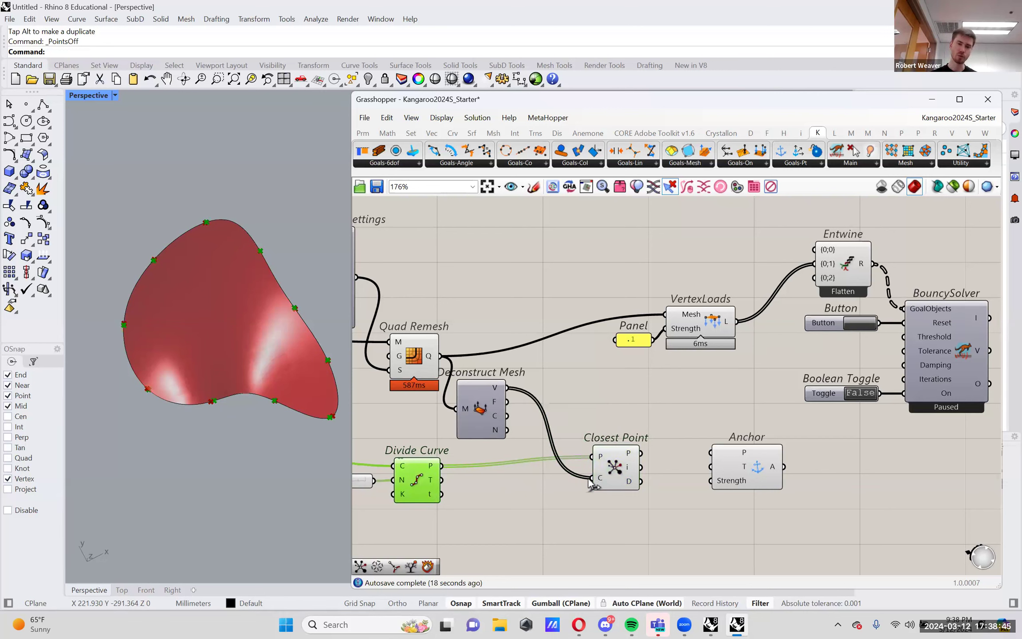
left_click(423, 483)
left_click(615, 462)
left_click(434, 485)
left_click(605, 473)
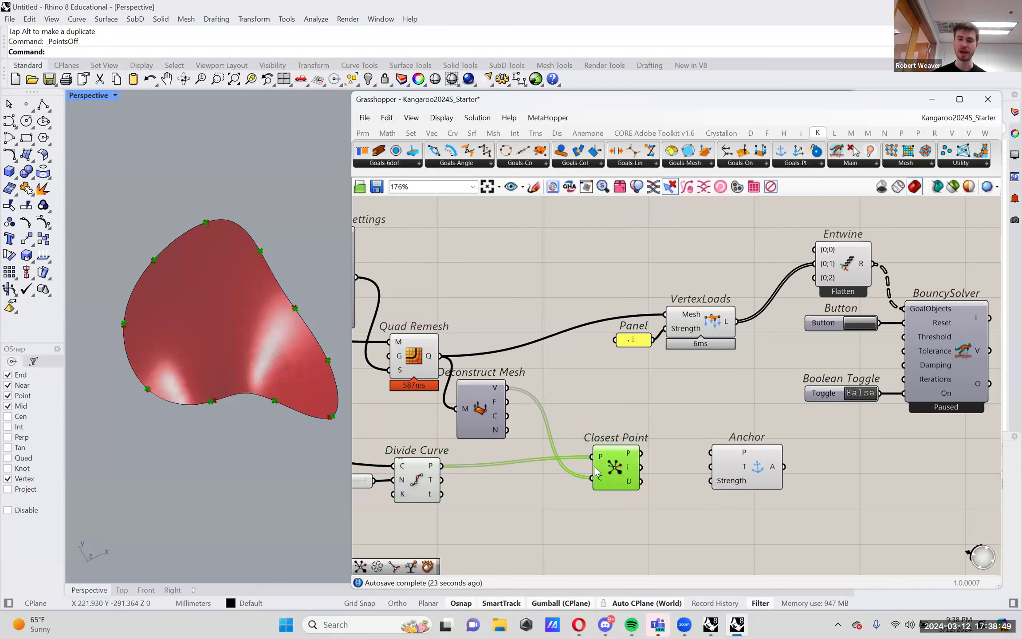
mouse_move(594, 466)
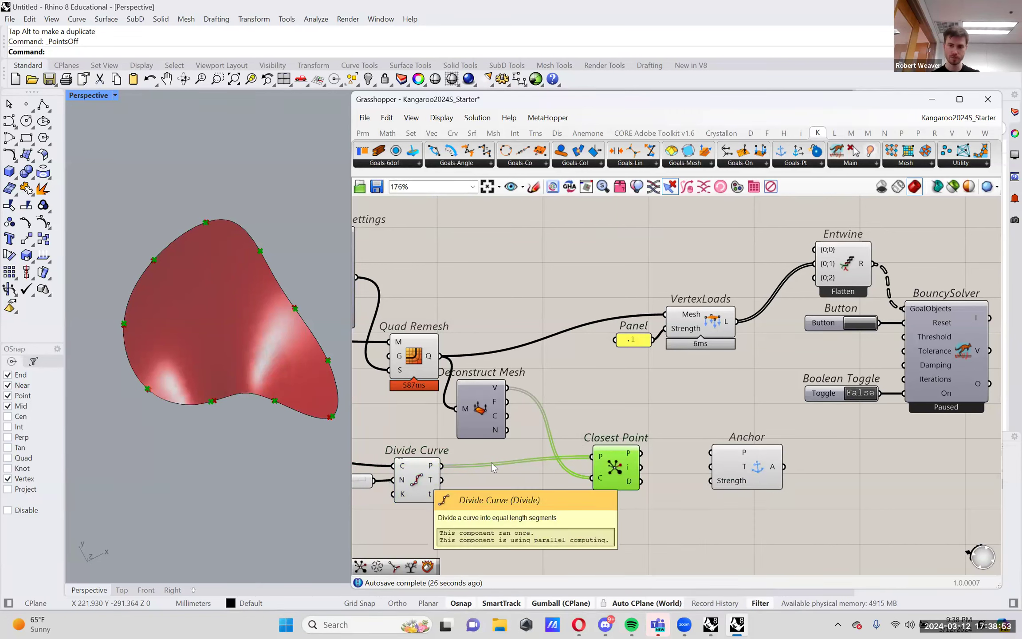
Step: Turn BouncySolver's preview back on and wire Closest Point's P output into Anchor's P input
right_click(971, 352)
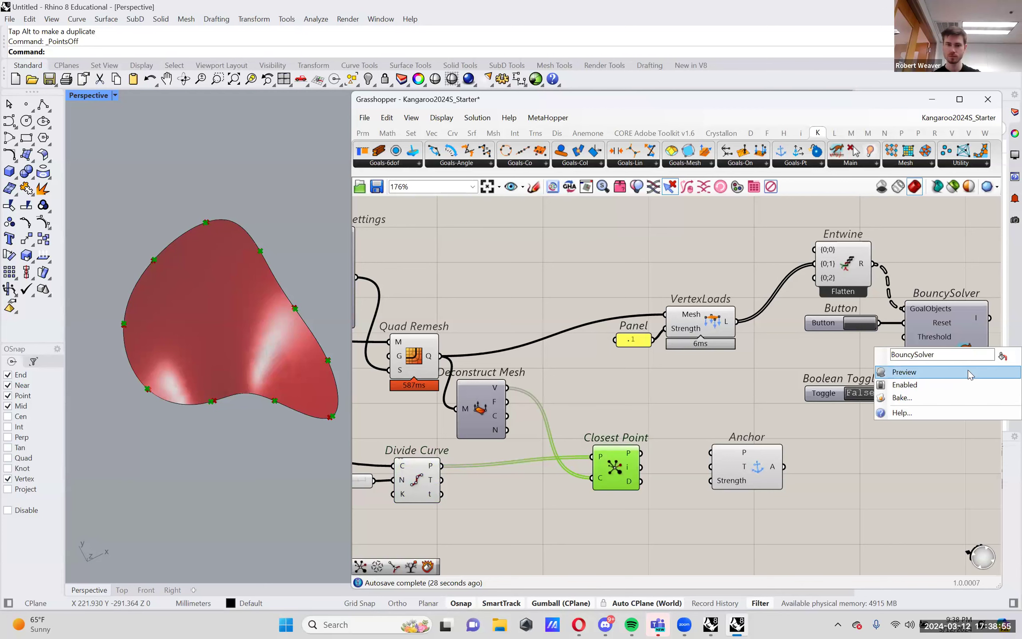
left_click(905, 371)
right_click_drag(652, 455, 606, 454)
left_click_drag(596, 454, 679, 453)
mouse_move(675, 453)
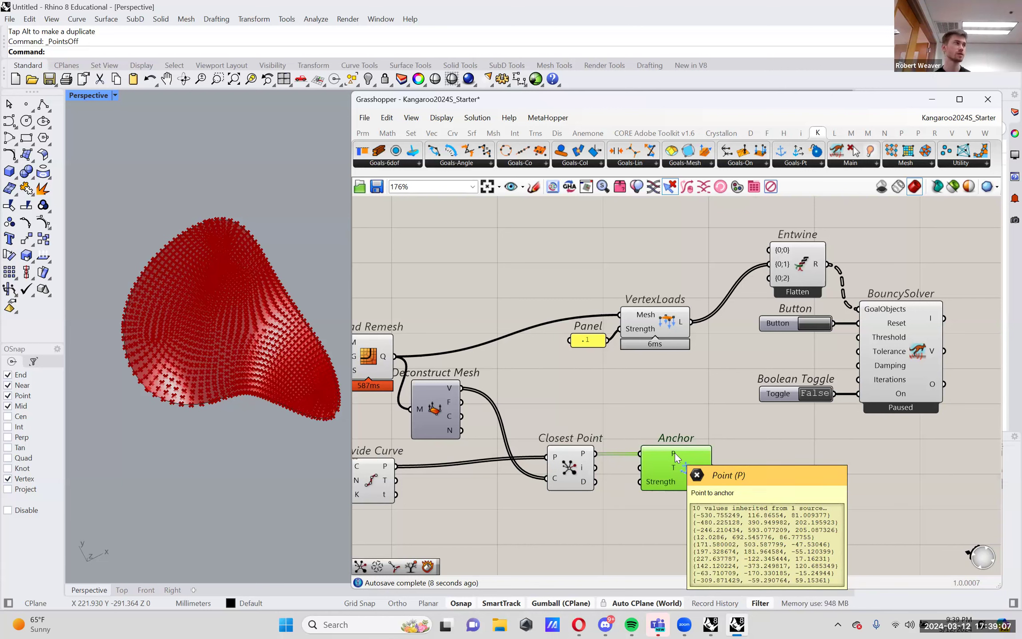
mouse_move(675, 454)
Step: Nudge Anchor toward Closest Point and wire its A output into Entwine's {0;1} input alongside VertexLoads
right_click_drag(674, 455, 652, 470)
left_click_drag(653, 471, 652, 470)
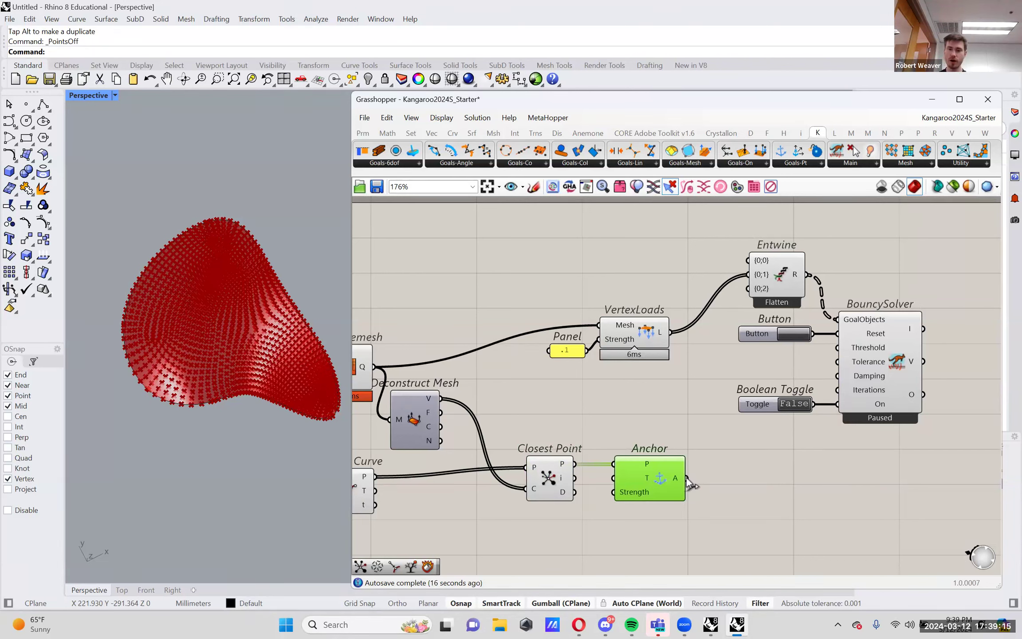
left_click_drag(684, 478, 750, 287)
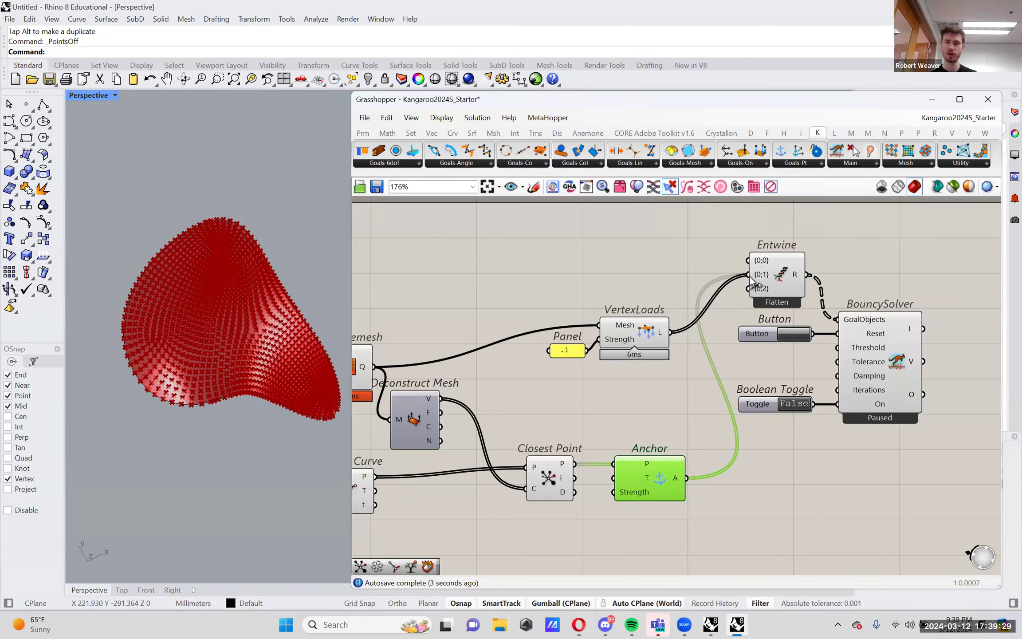
left_click(852, 257)
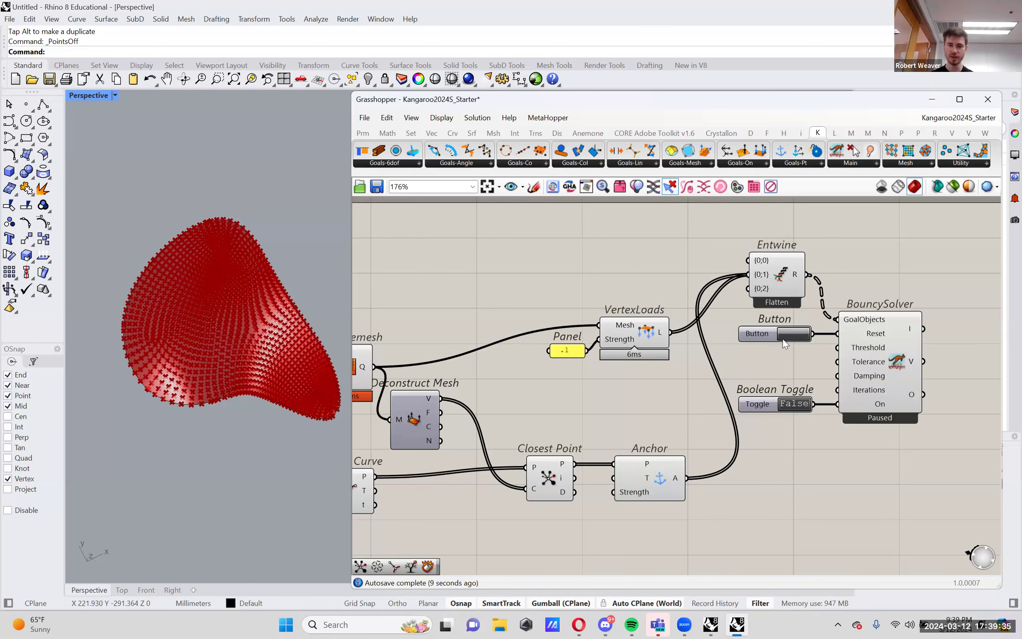
Step: Start BouncySolver by setting its Boolean Toggle to True, and reset the simulation while viewing the mesh from the side
right_click_drag(189, 306, 213, 347)
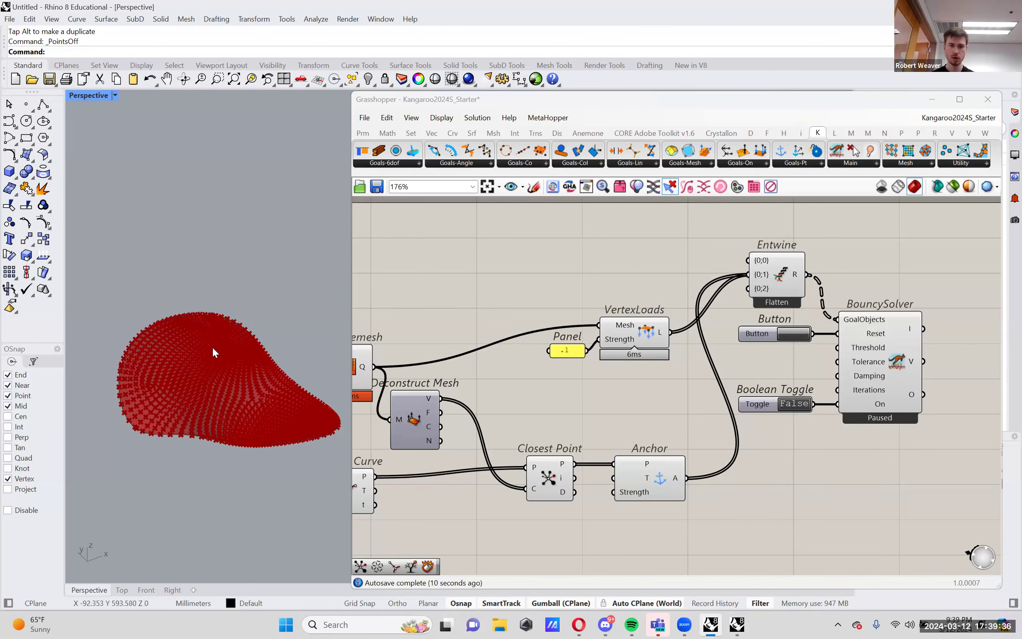
left_click(794, 405)
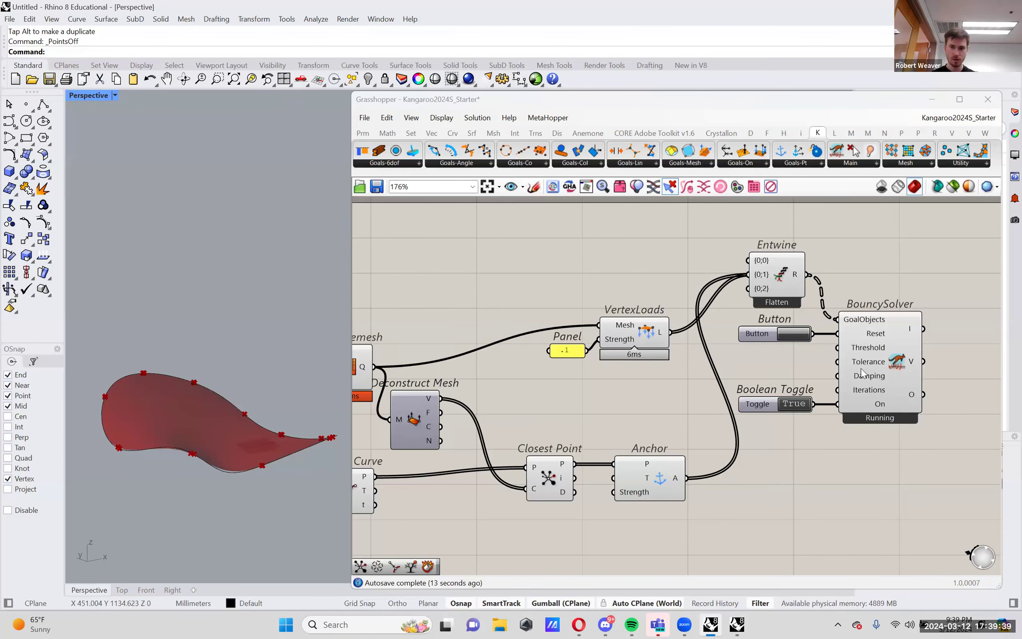
left_click(787, 333)
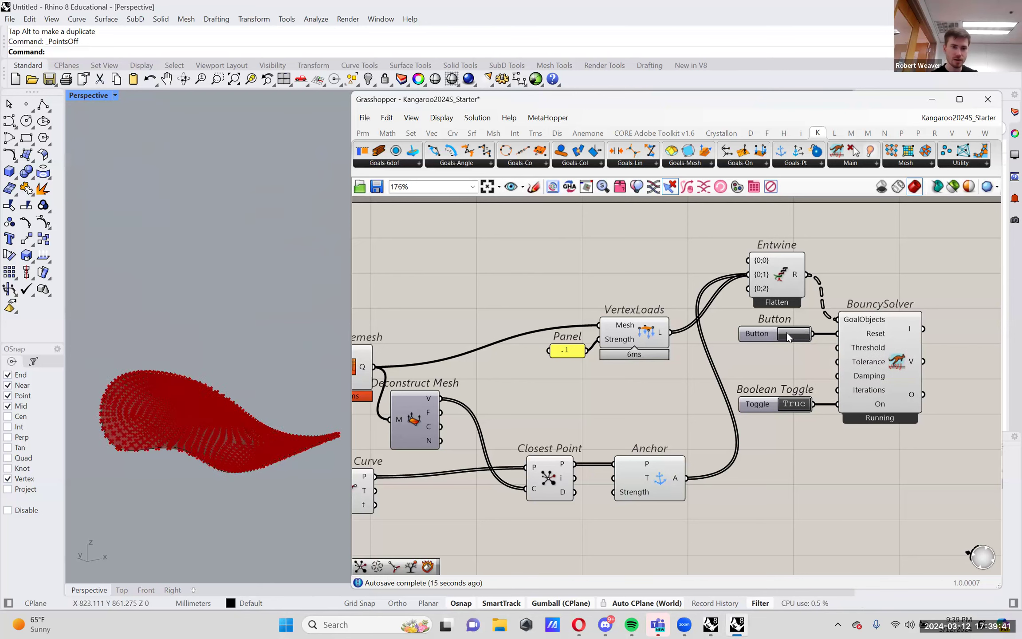
Step: Reset the simulation and pause BouncySolver by setting its Boolean Toggle to False
left_click(787, 333)
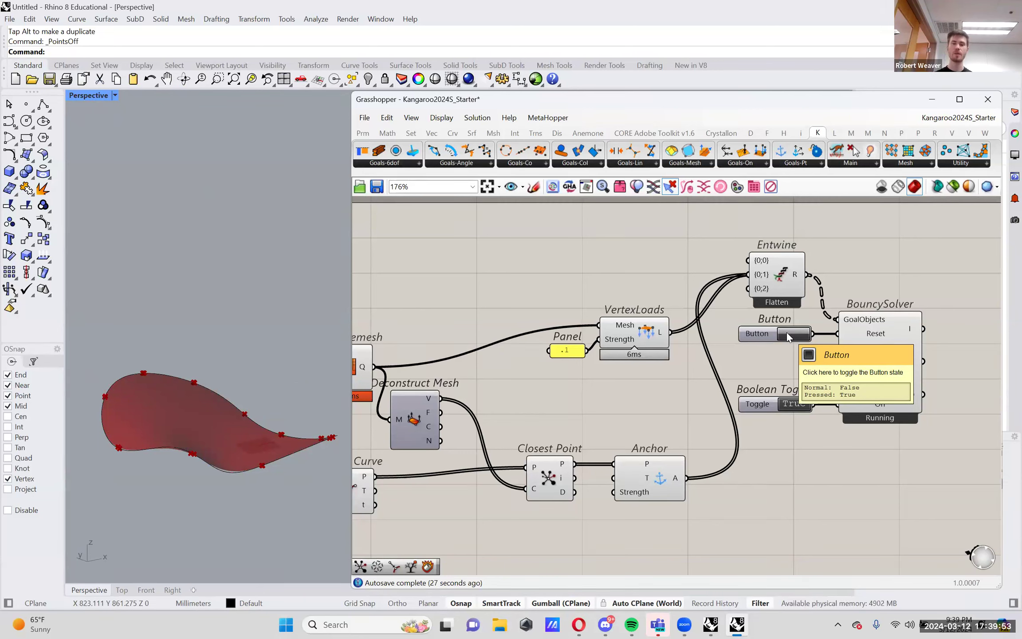
left_click(787, 332)
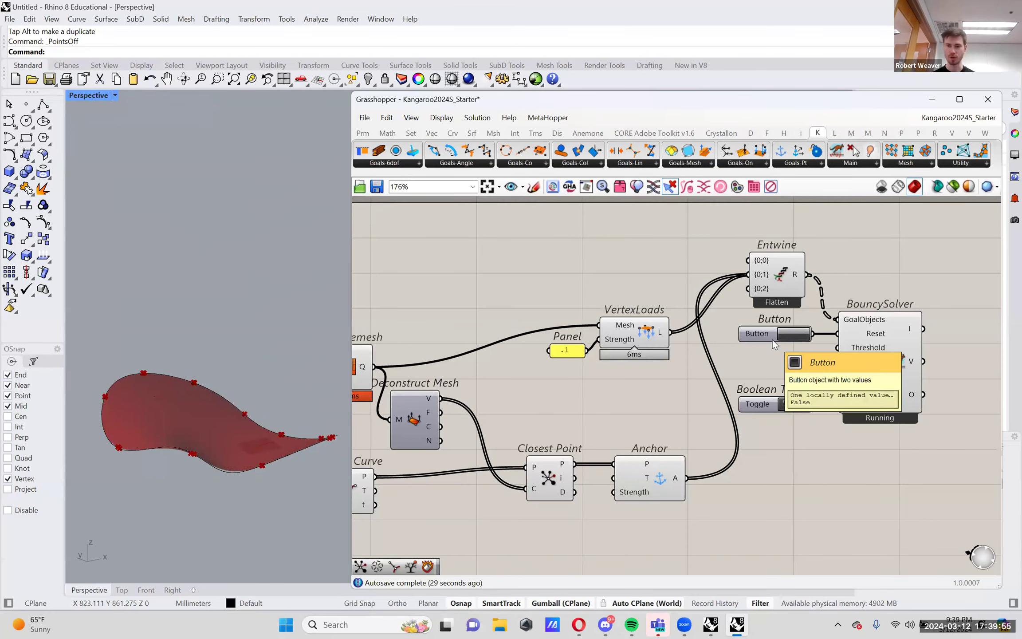
left_click(798, 410)
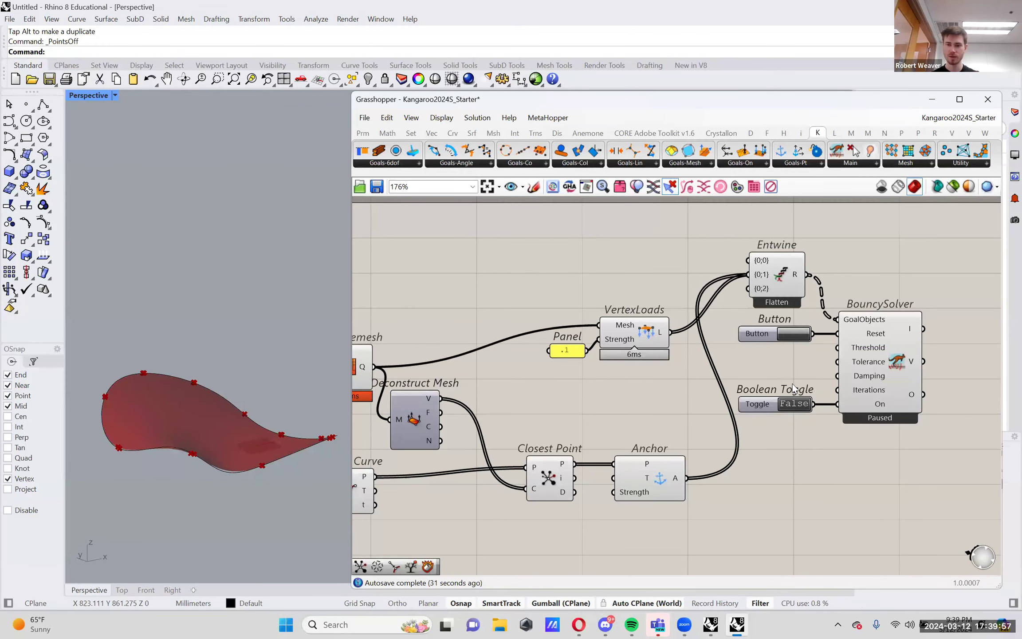
right_click_drag(818, 378, 824, 384)
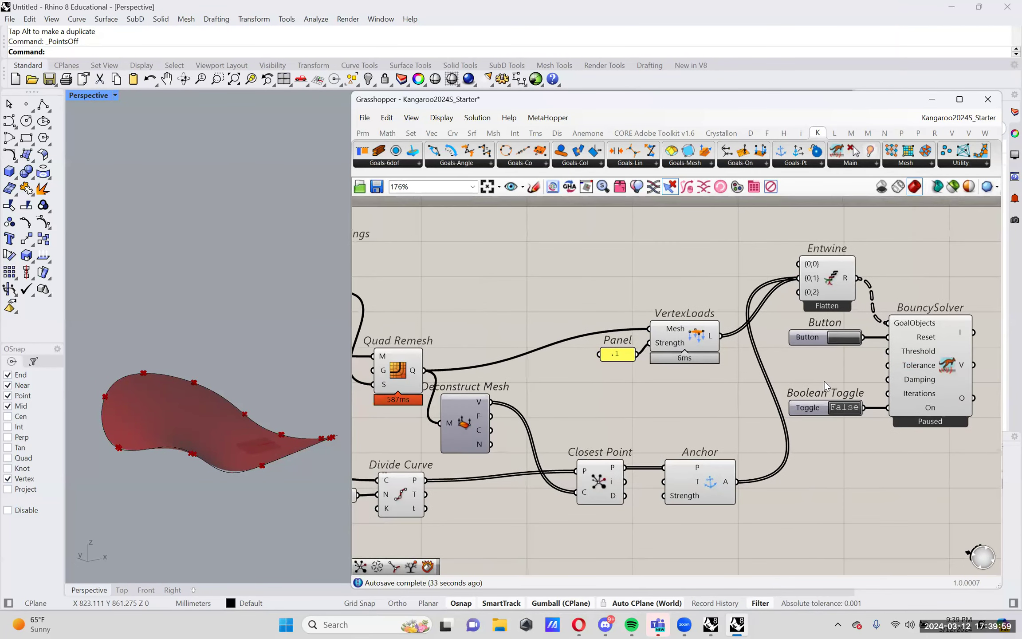
key("XF86AudioRaiseVolume")
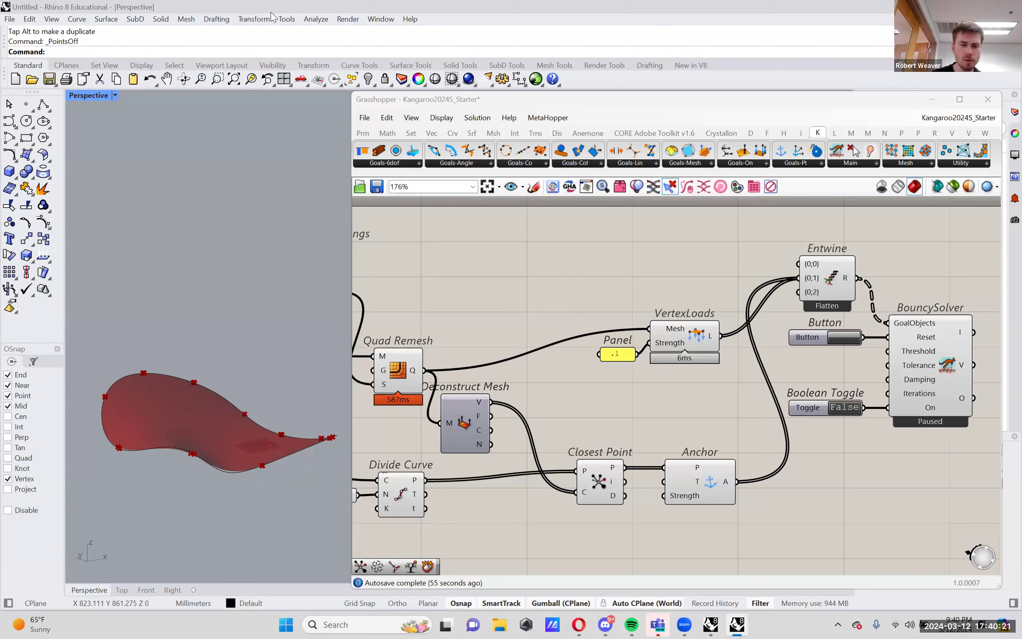
key("XF86AudioRaiseVolume")
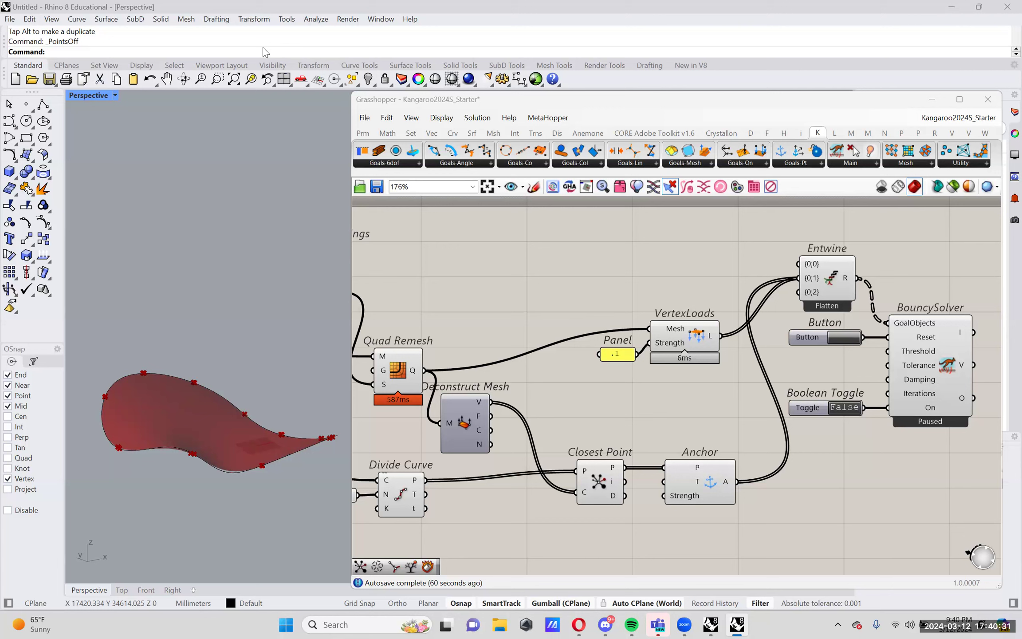
key("XF86AudioRaiseVolume")
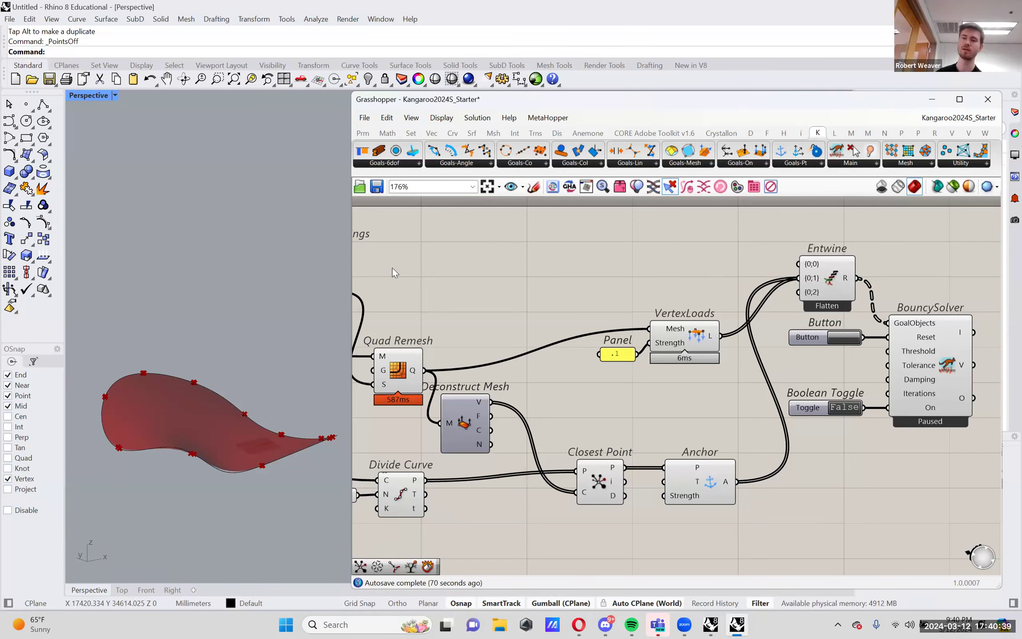
Step: Run BouncySolver with its Boolean Toggle at True, replay the motion with resets while the solver is highlighted, and set the toggle back to False
left_click(847, 337)
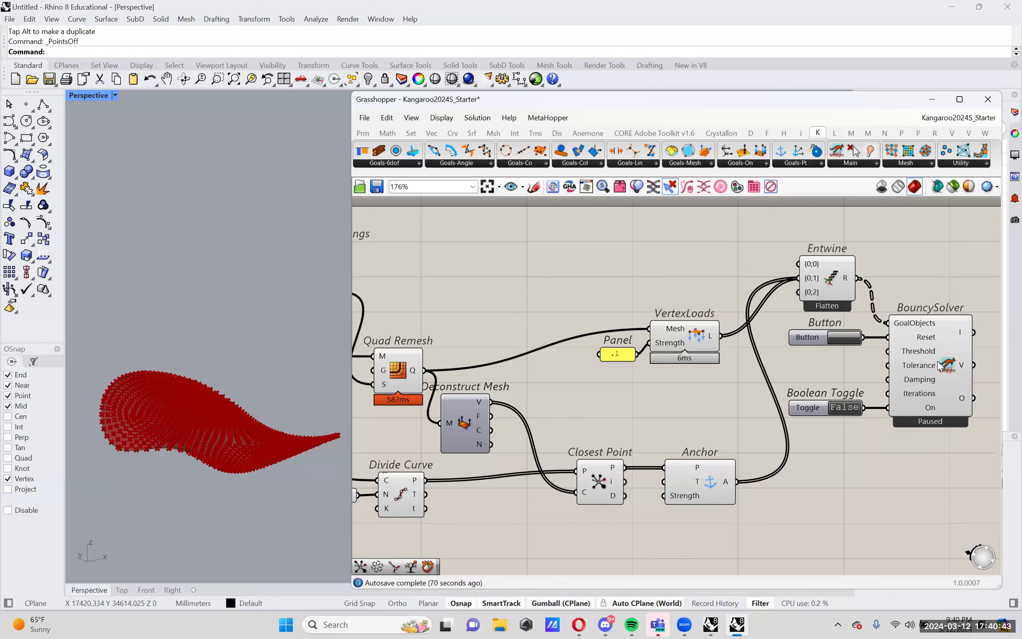
double_click(849, 409)
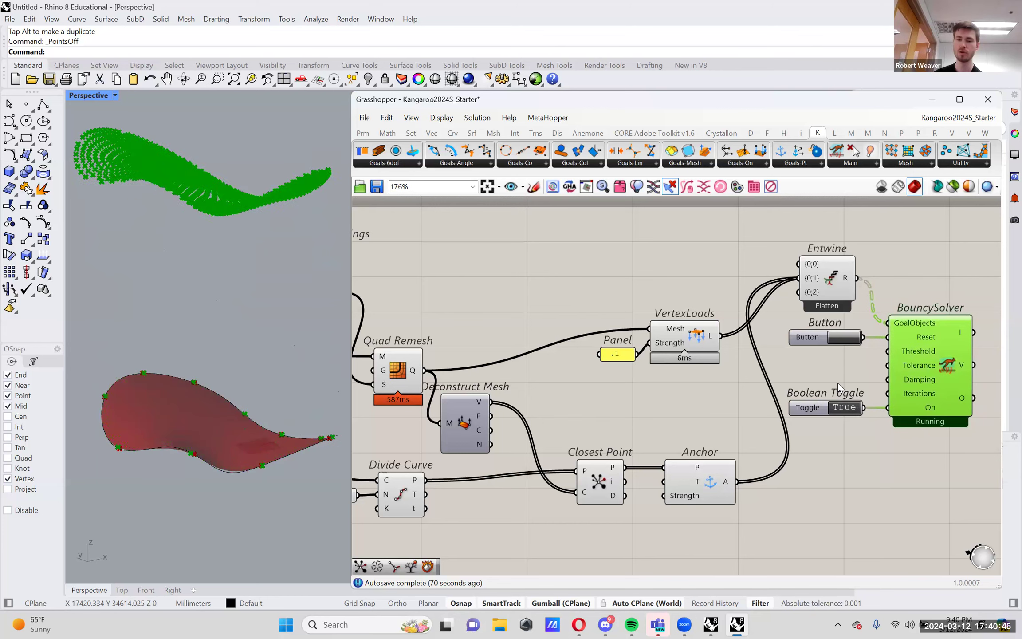
left_click(841, 338)
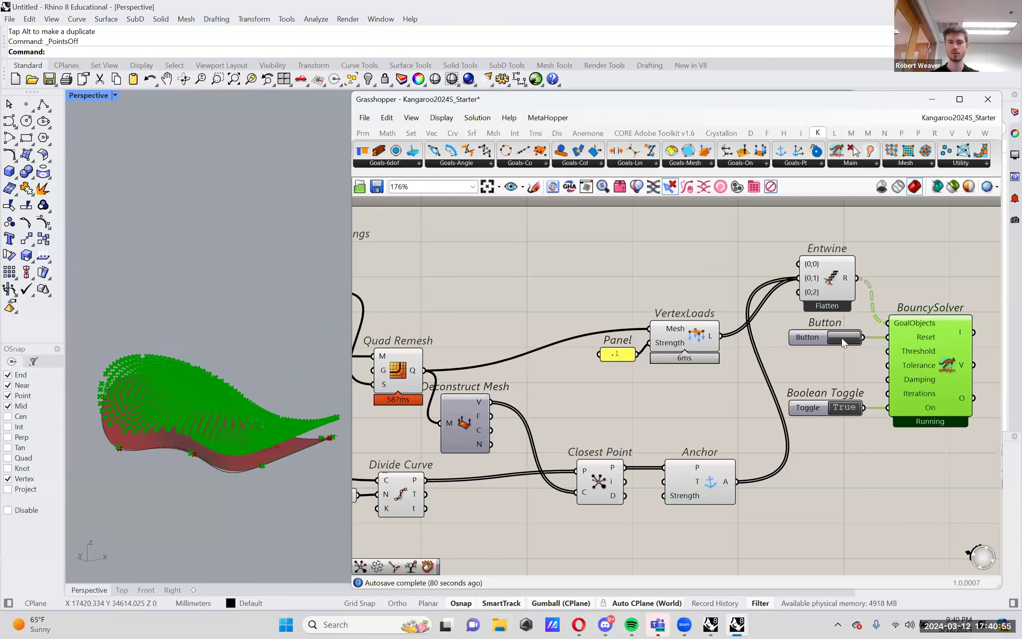
left_click(842, 337)
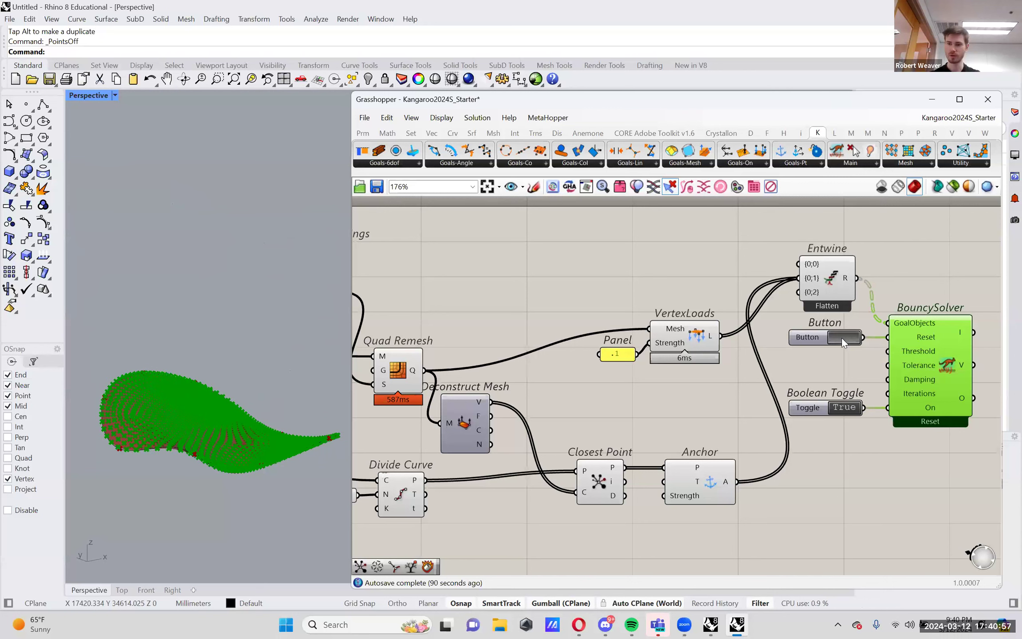
right_click(880, 361)
left_click(837, 336)
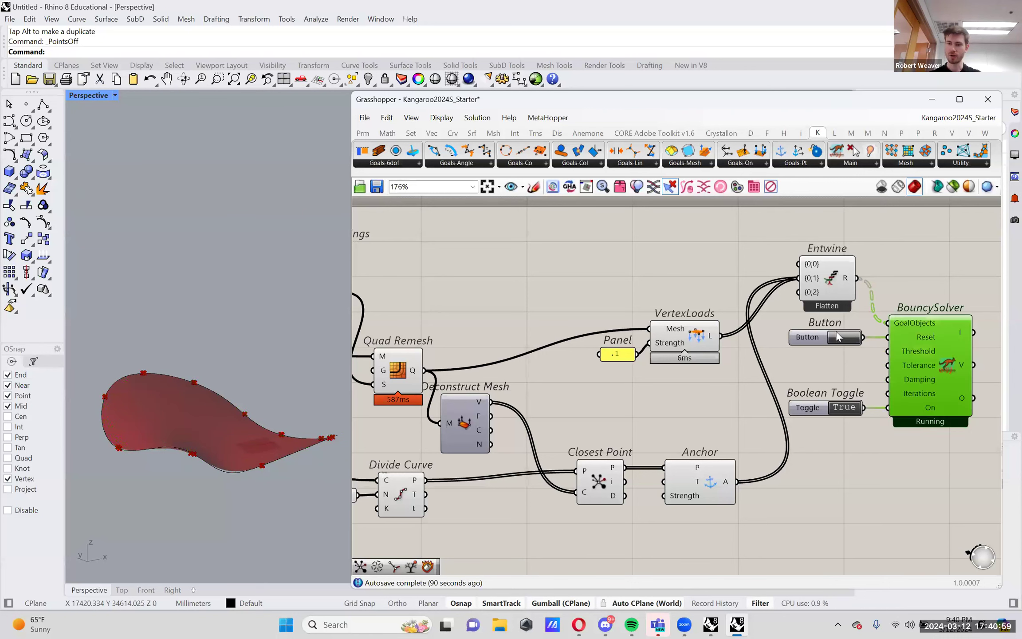
right_click(953, 366)
left_click(967, 389)
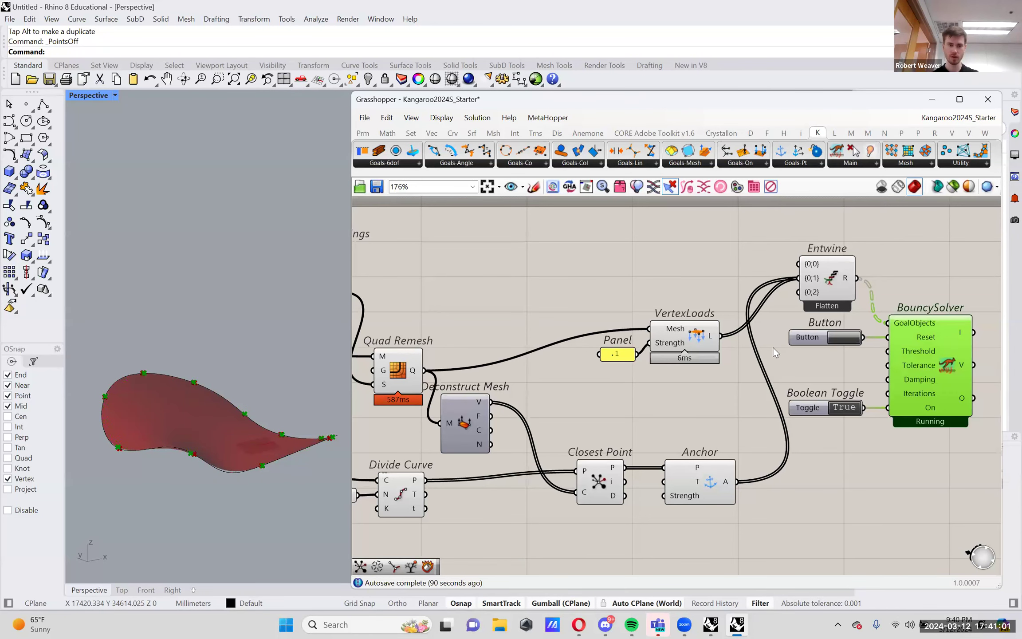
left_click(844, 338)
double_click(844, 406)
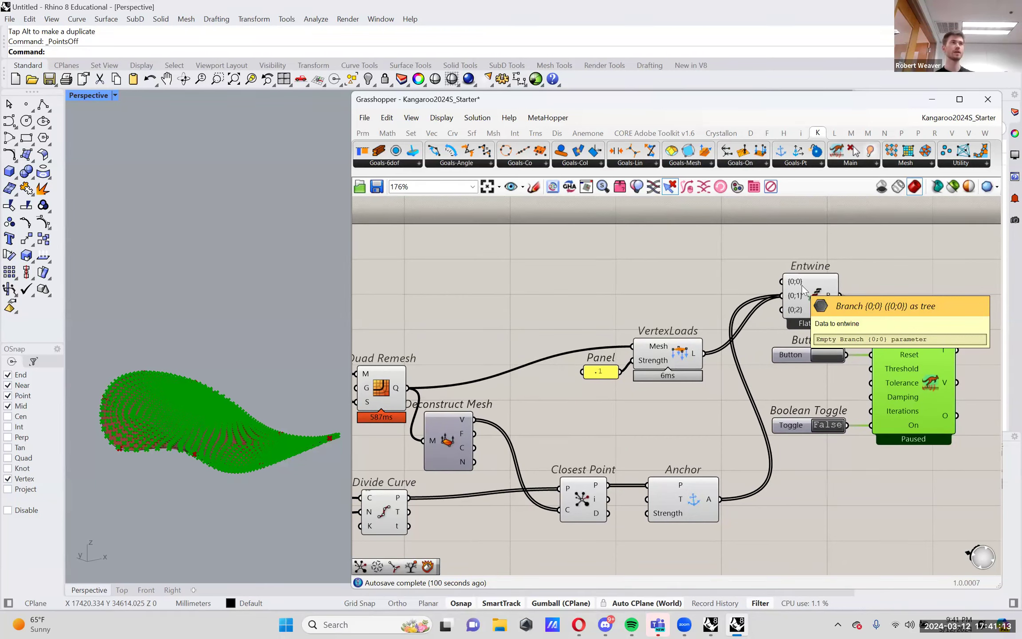
Step: Place a Kangaroo Show component above VertexLoads
left_click(373, 392)
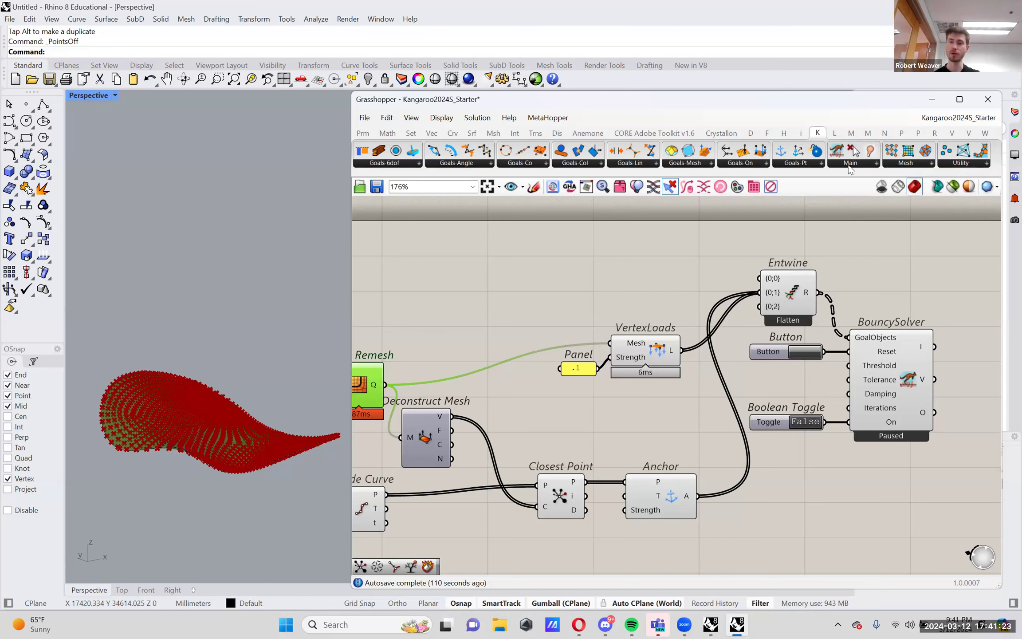
left_click(849, 163)
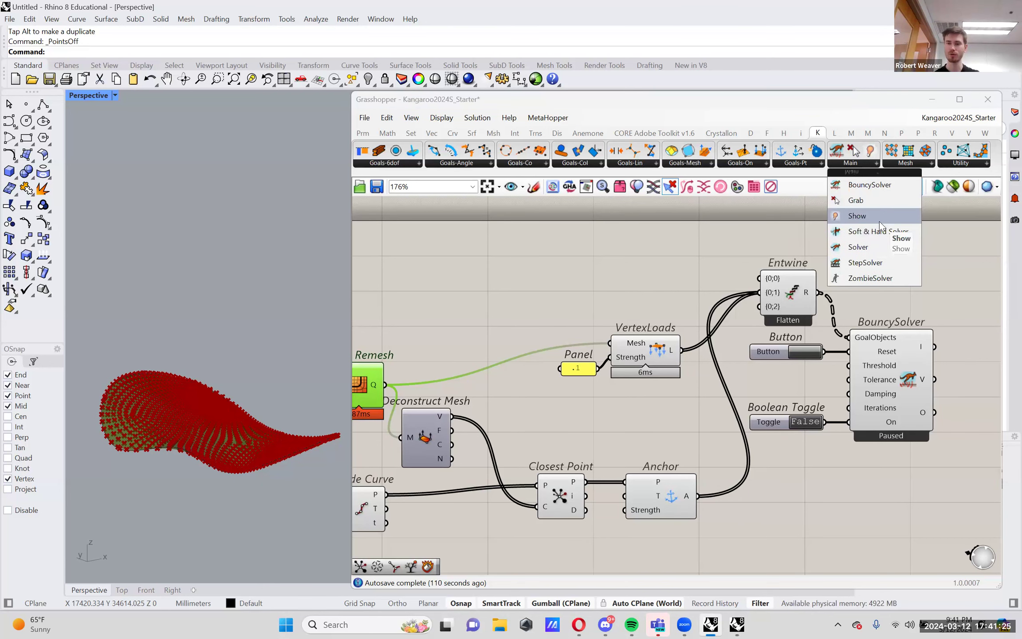
left_click(857, 216)
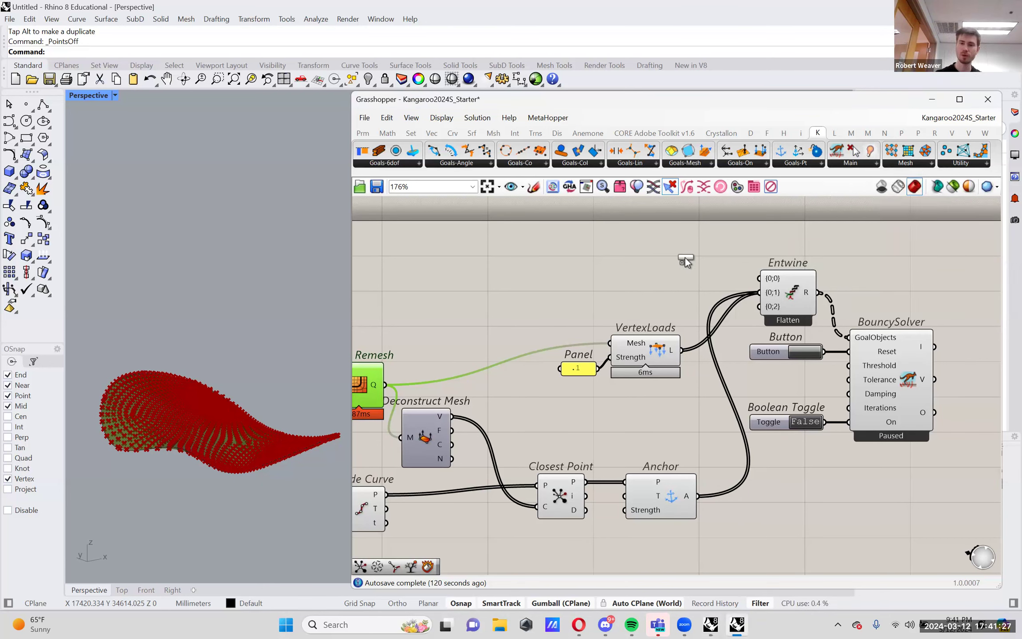
left_click(652, 298)
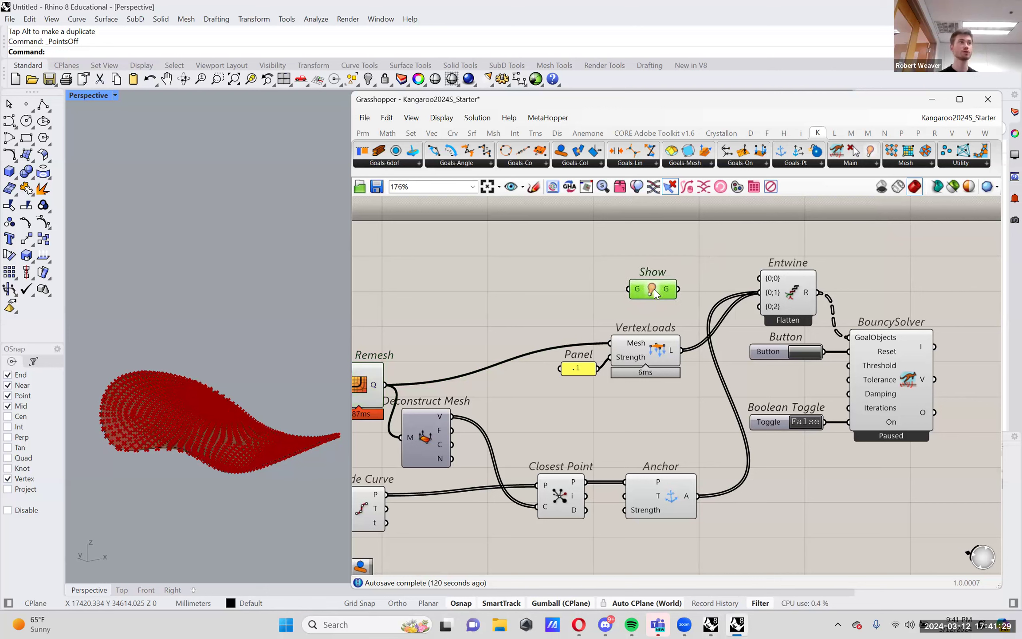
left_click_drag(653, 290, 654, 291)
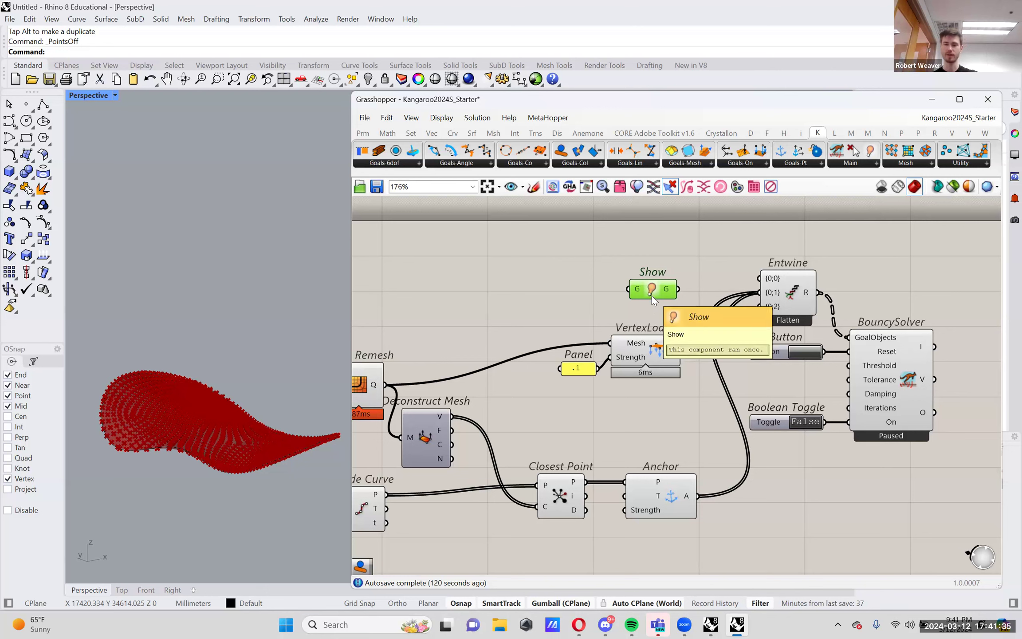
Step: Wire Quad Remesh's Q output into Show, line Show up with Entwine, and connect Show's output to Entwine's {0;0} input
left_click_drag(387, 385, 401, 385)
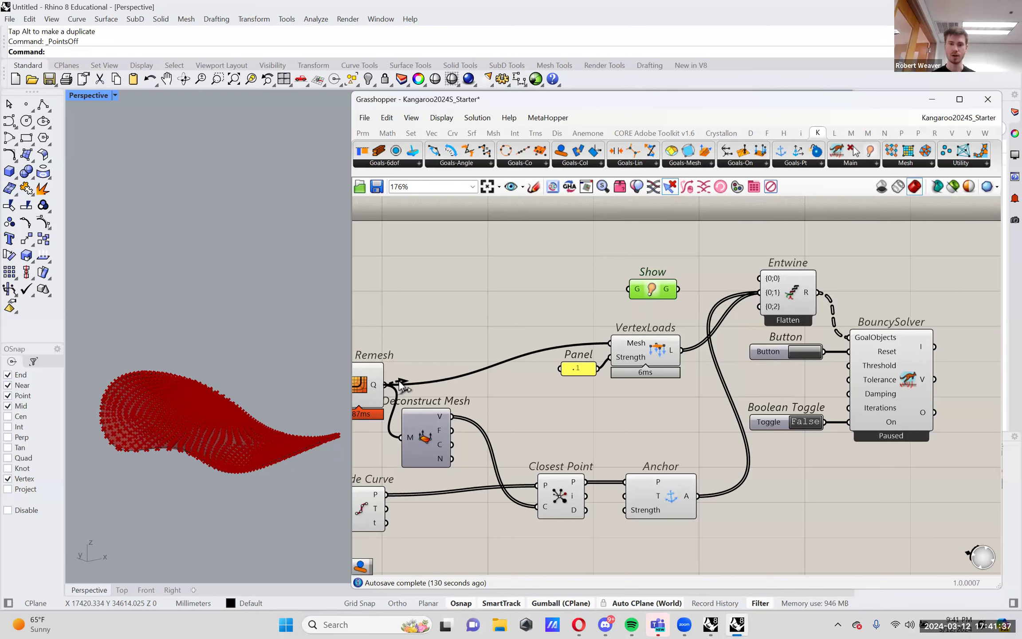
right_click_drag(416, 381, 428, 373)
left_click(376, 384)
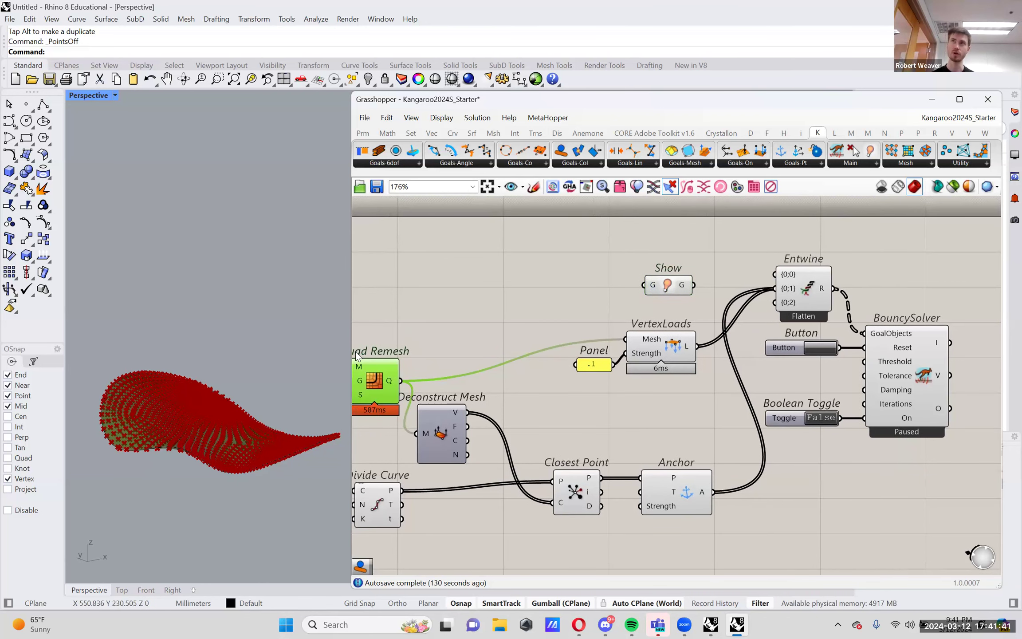
left_click_drag(403, 385, 663, 284)
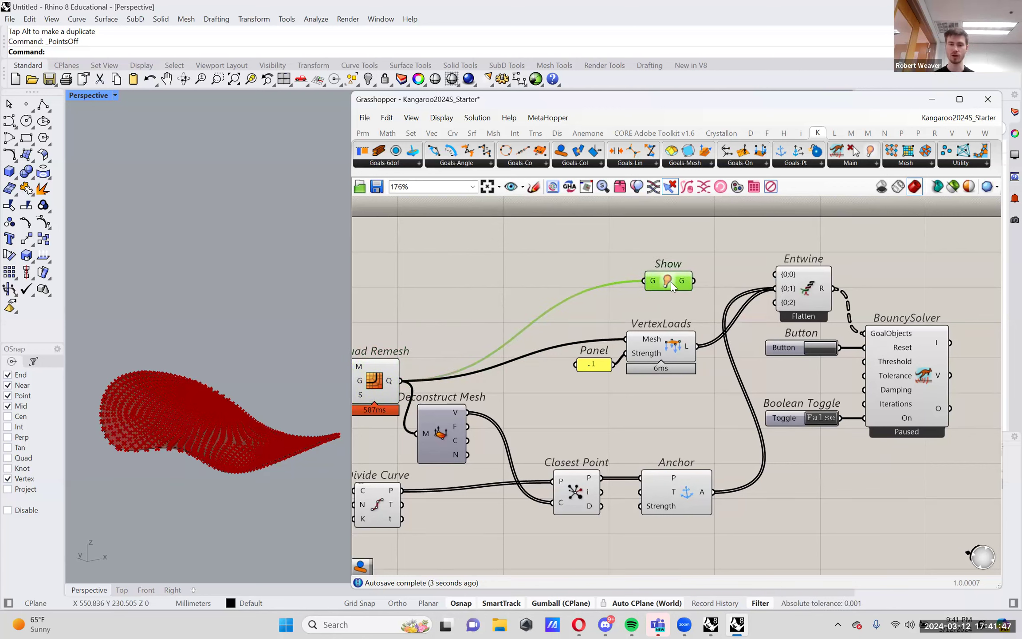
left_click_drag(671, 282, 785, 275)
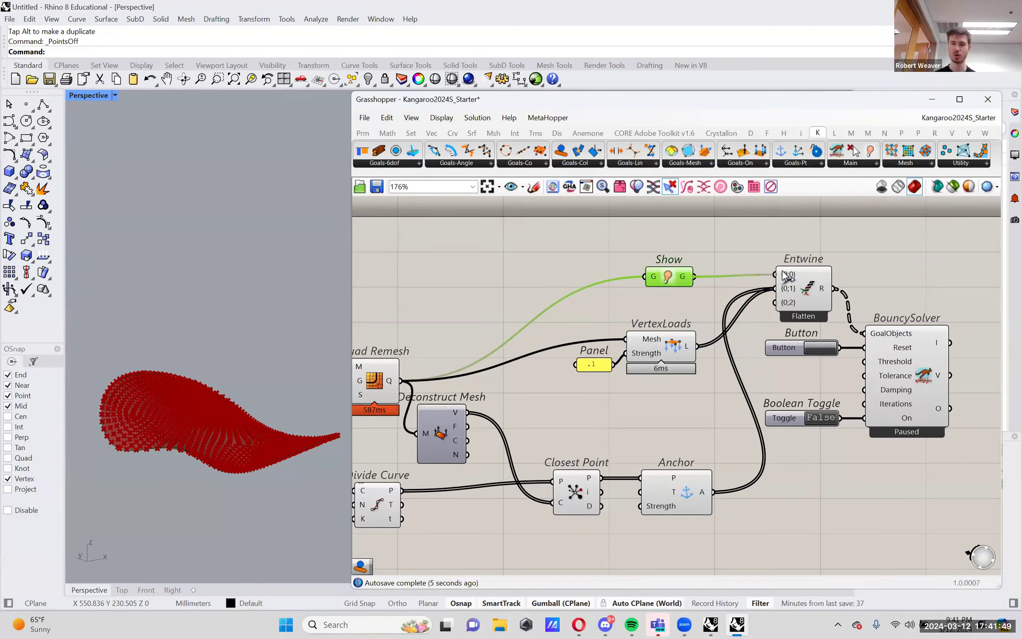
Step: Highlight BouncySolver and run it briefly to watch the shown mesh deform, then reset it and set its toggle back to False
mouse_move(780, 284)
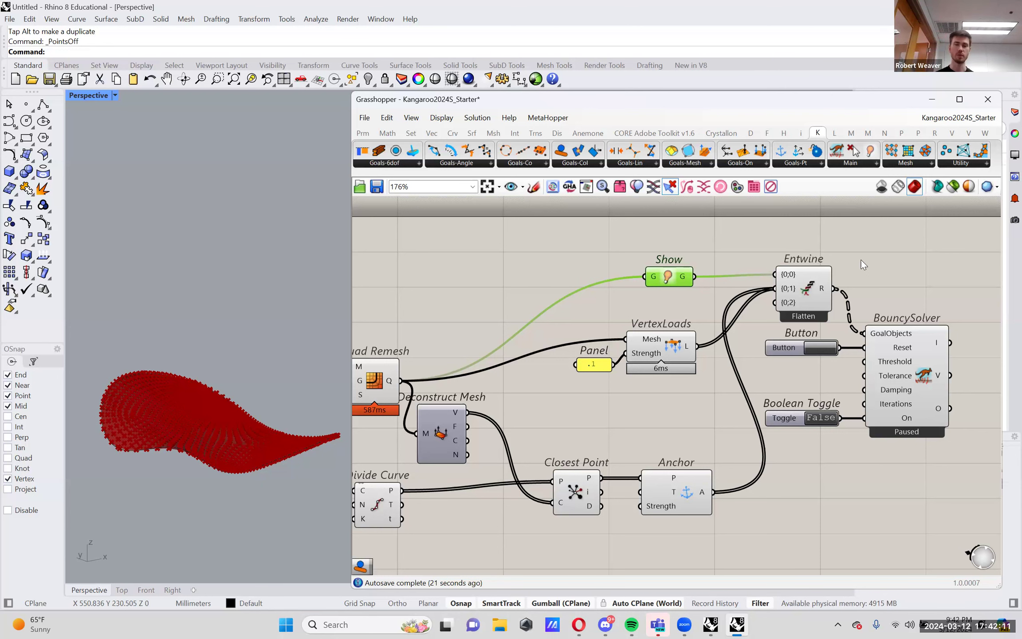
right_click_drag(895, 258, 782, 263)
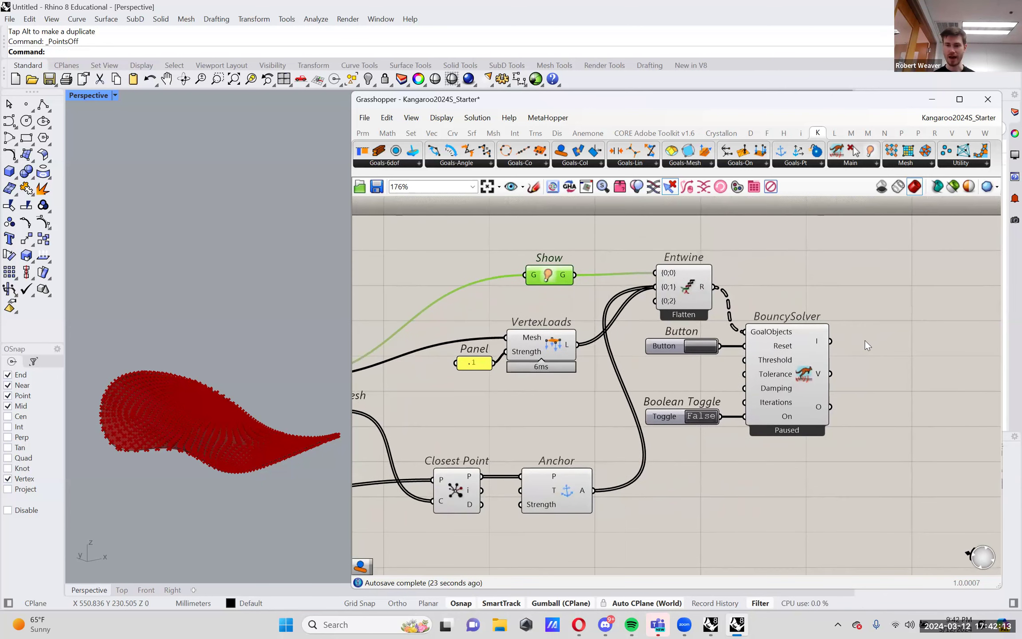
left_click(802, 378)
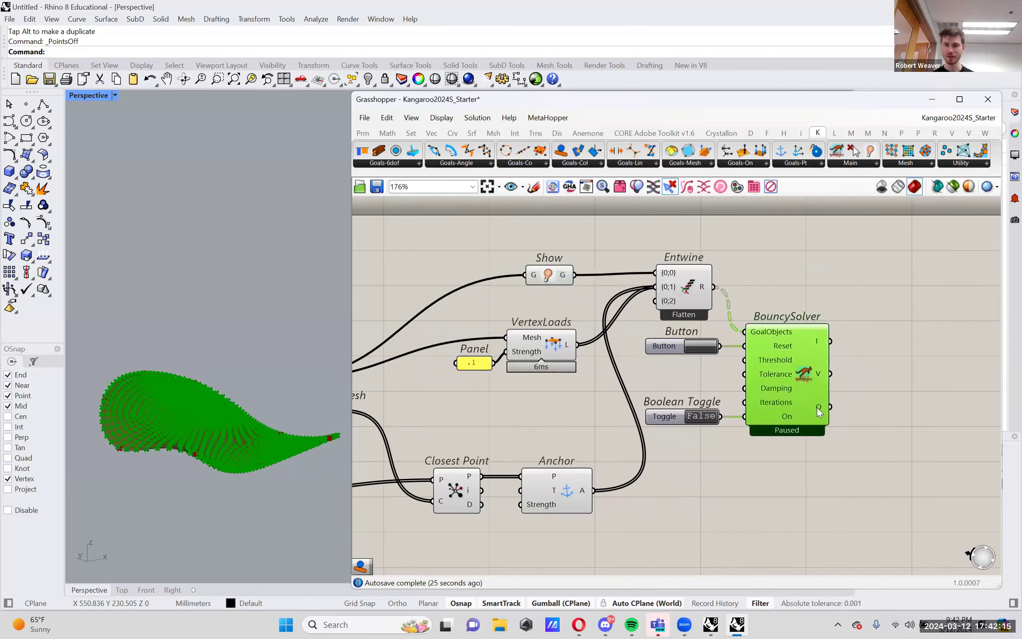
mouse_move(819, 408)
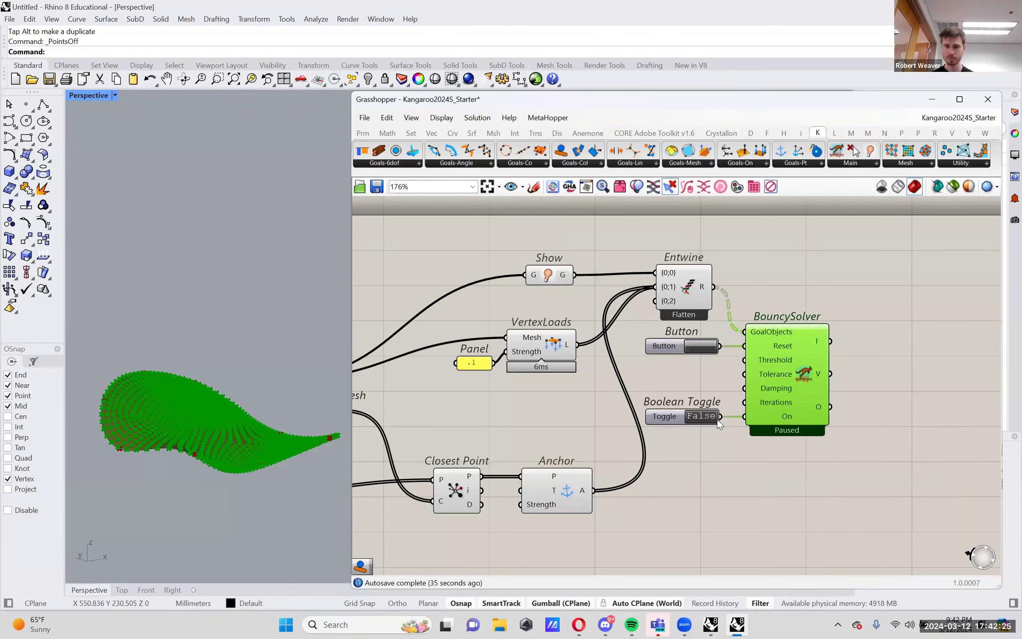
left_click(702, 417)
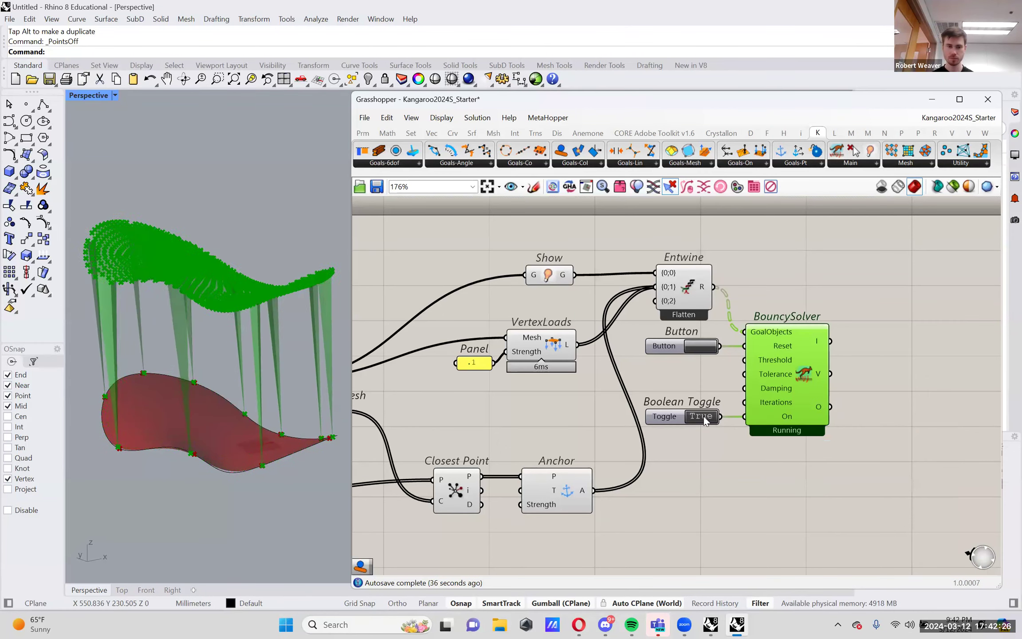
left_click(701, 346)
left_click(702, 346)
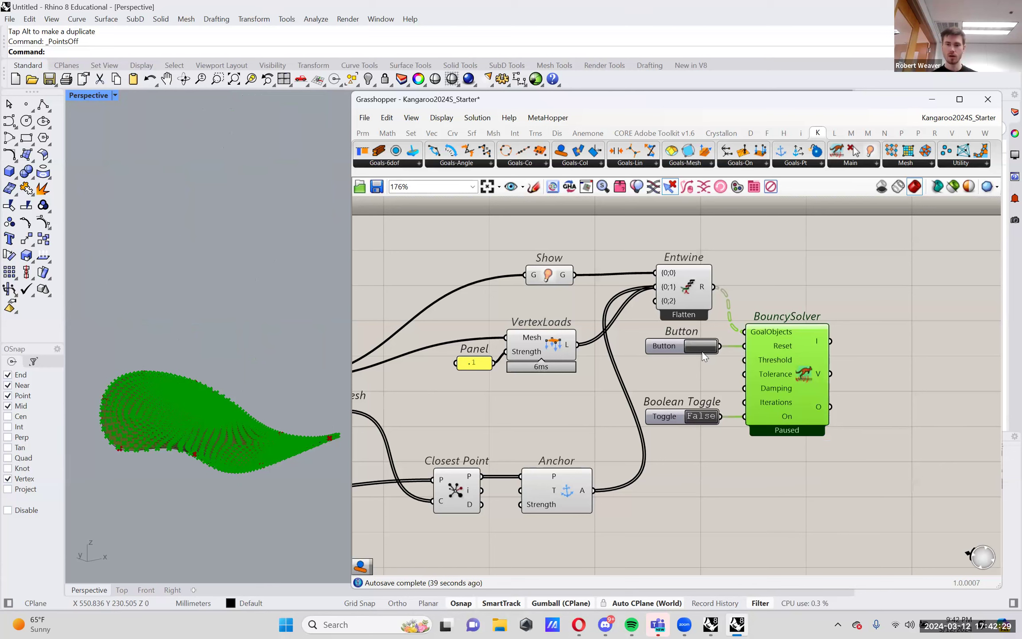
Step: Add an Explode Tree component beside BouncySolver and wire the solver's O output into its D input
right_click_drag(868, 394, 862, 395)
double_click(862, 395)
type("expl tr")
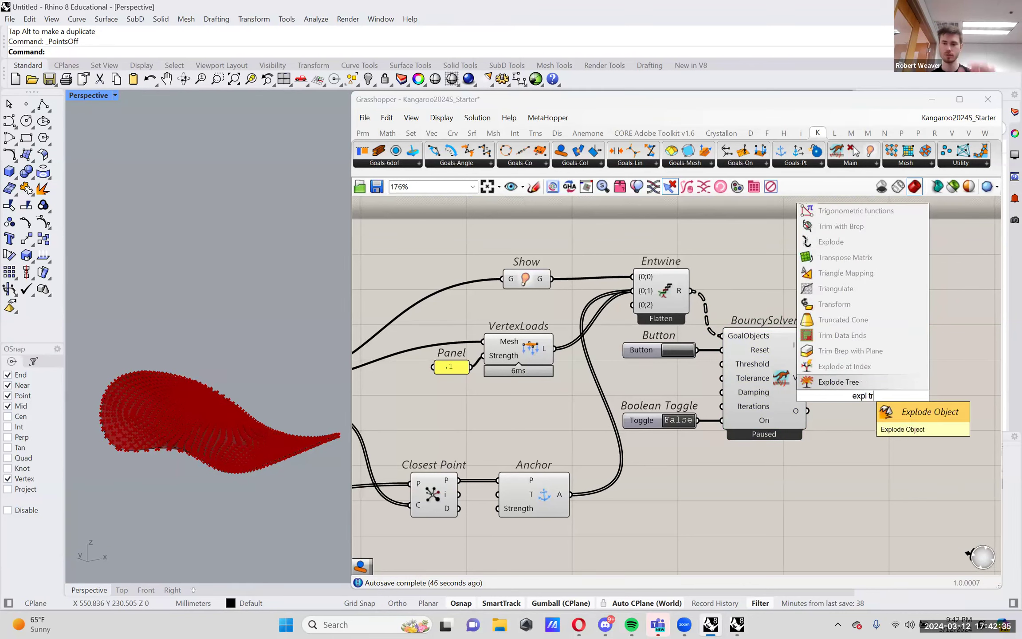
left_click(866, 378)
left_click_drag(855, 419, 857, 414)
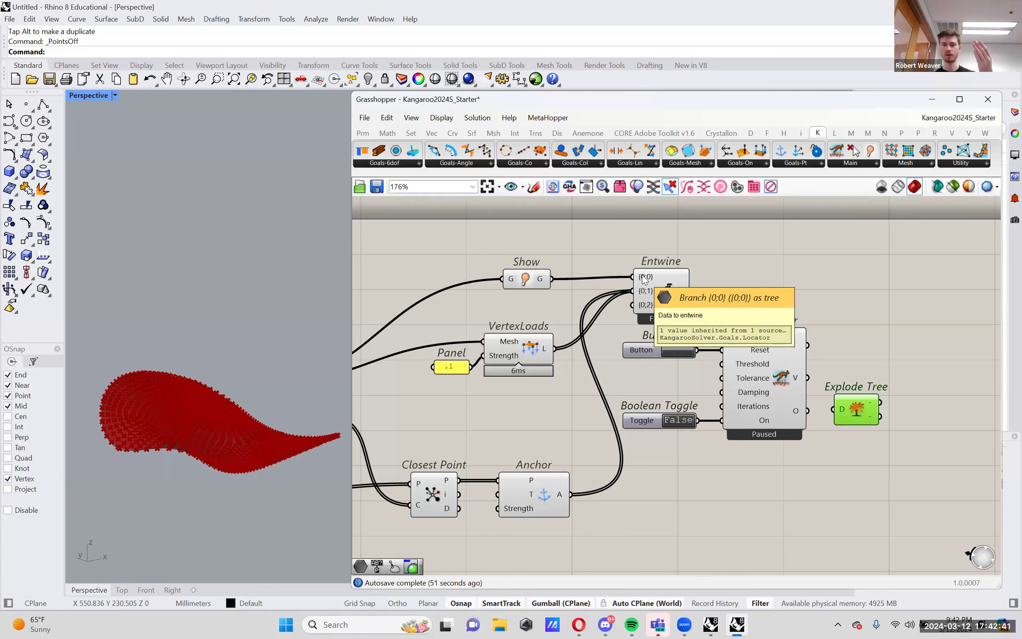
left_click_drag(806, 412, 845, 413)
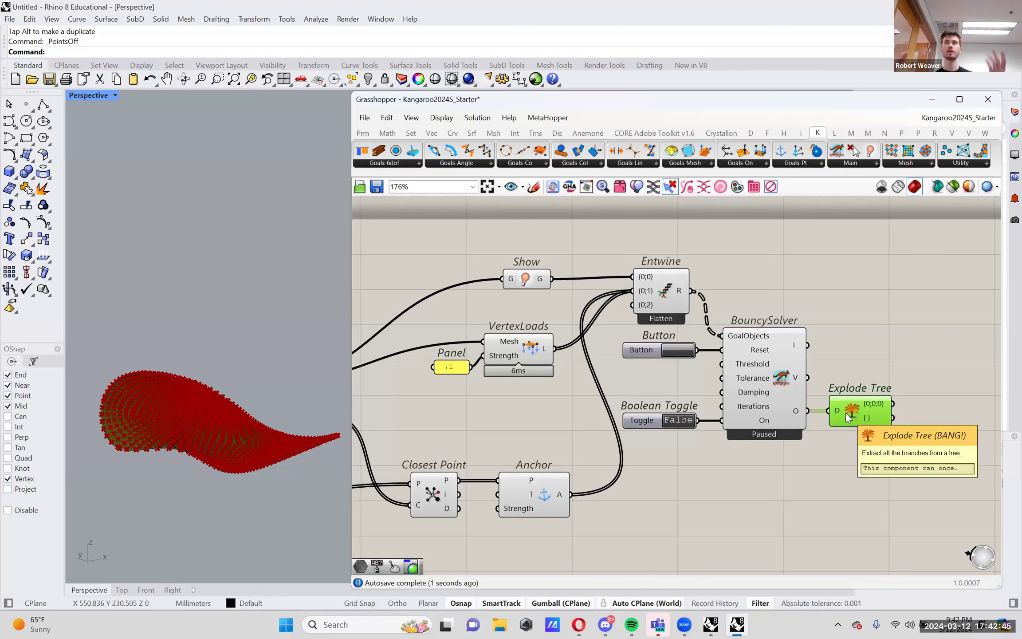
Step: Add a Mesh parameter beside Explode Tree and feed it from the {0;0;0} branch output
right_click_drag(933, 357, 895, 354)
double_click(896, 353)
type("mesh")
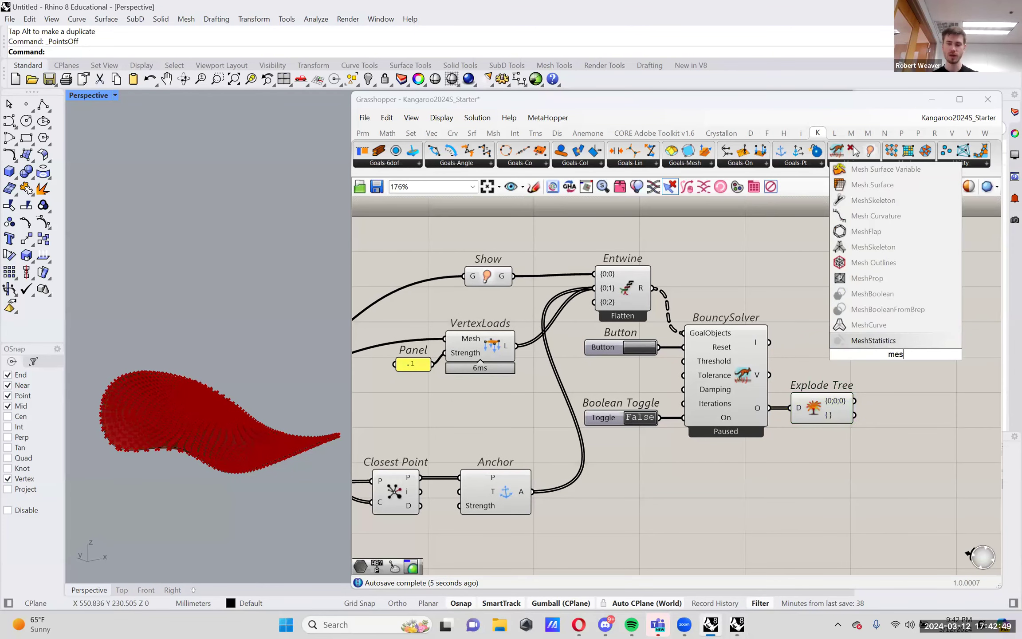
left_click(890, 340)
left_click_drag(895, 357, 903, 396)
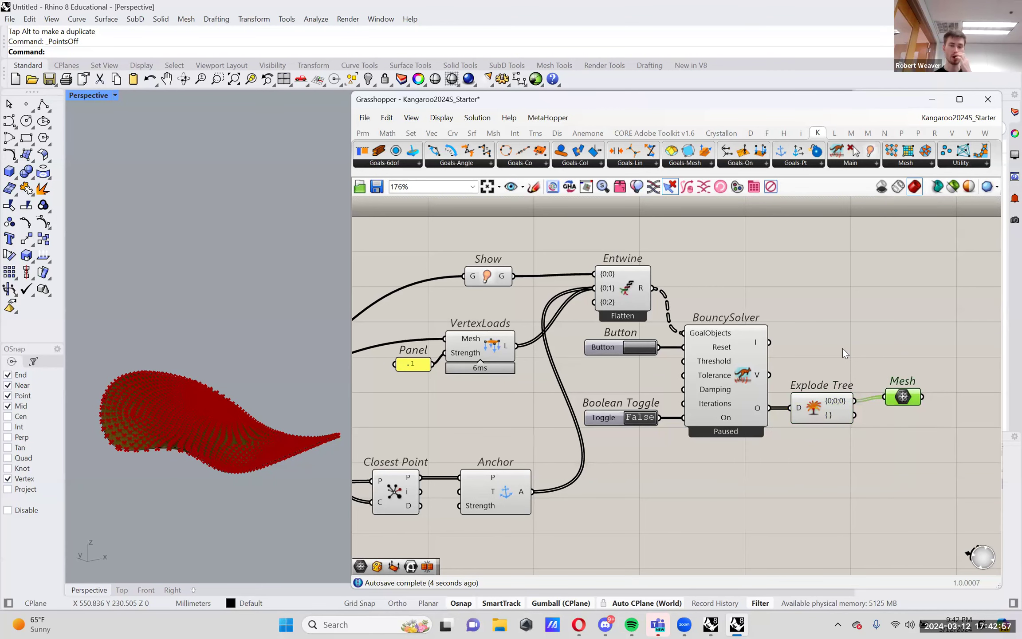
right_click_drag(808, 457, 880, 457)
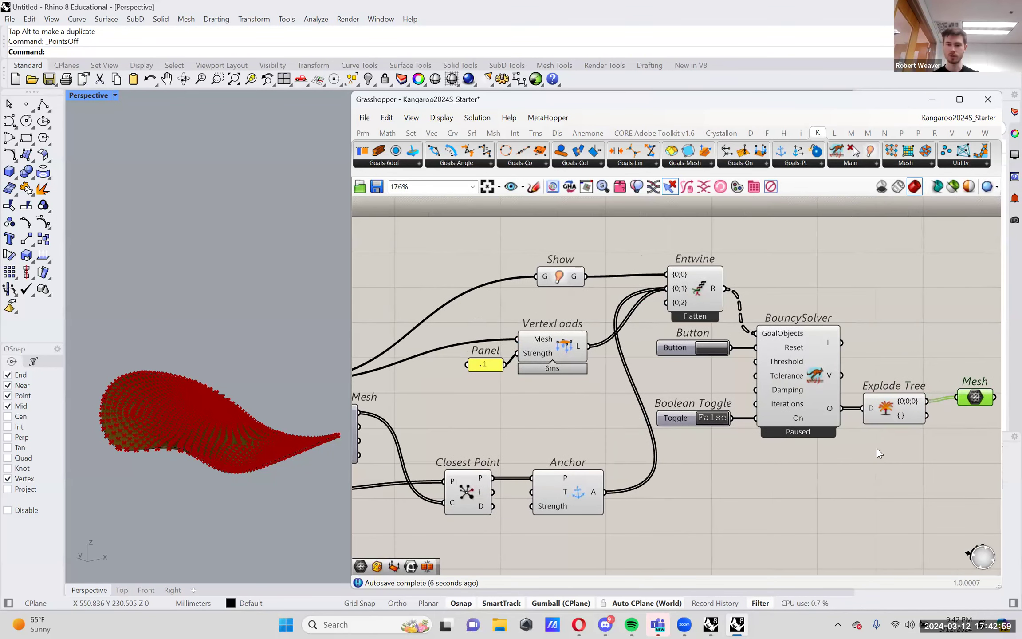
Step: Turn off the preview of the goal, solver and Explode Tree components, and nudge the Mesh parameter up slightly, keeping it selected
left_click_drag(912, 519, 410, 233)
right_click(410, 233)
left_click(416, 254)
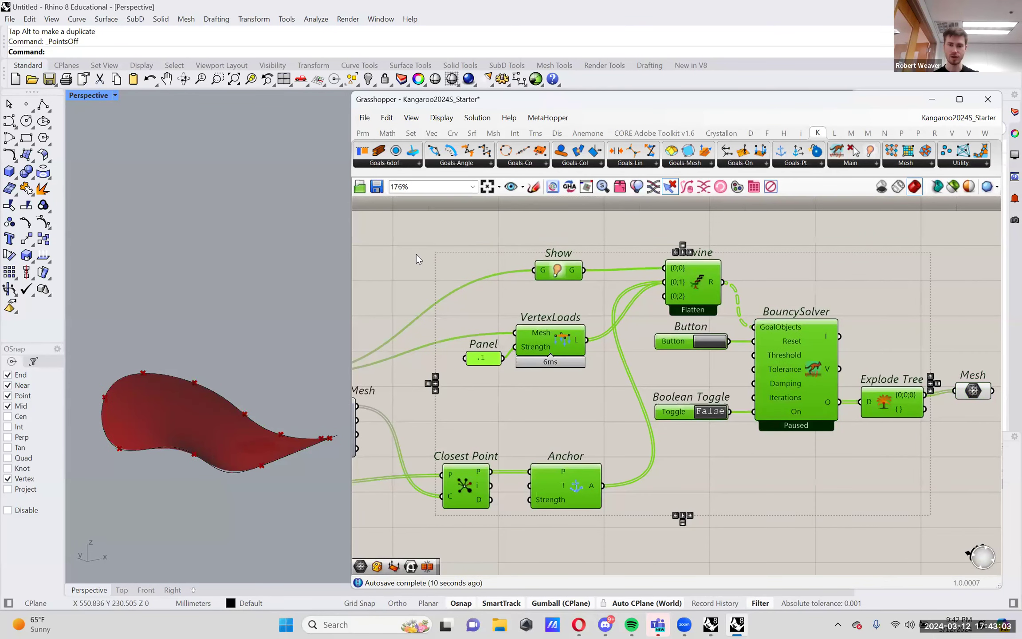
left_click(416, 260)
left_click_drag(973, 393, 972, 389)
mouse_move(974, 385)
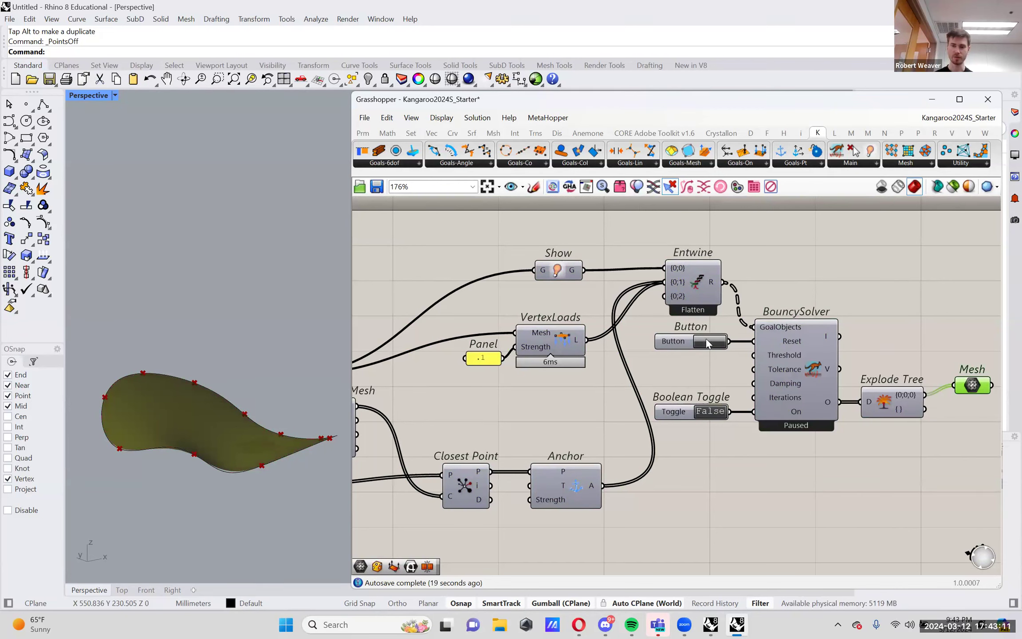
Step: Run BouncySolver with its toggle set to True, reset it repeatedly to watch the extracted mesh deform, and set the toggle back to False
left_click(709, 411)
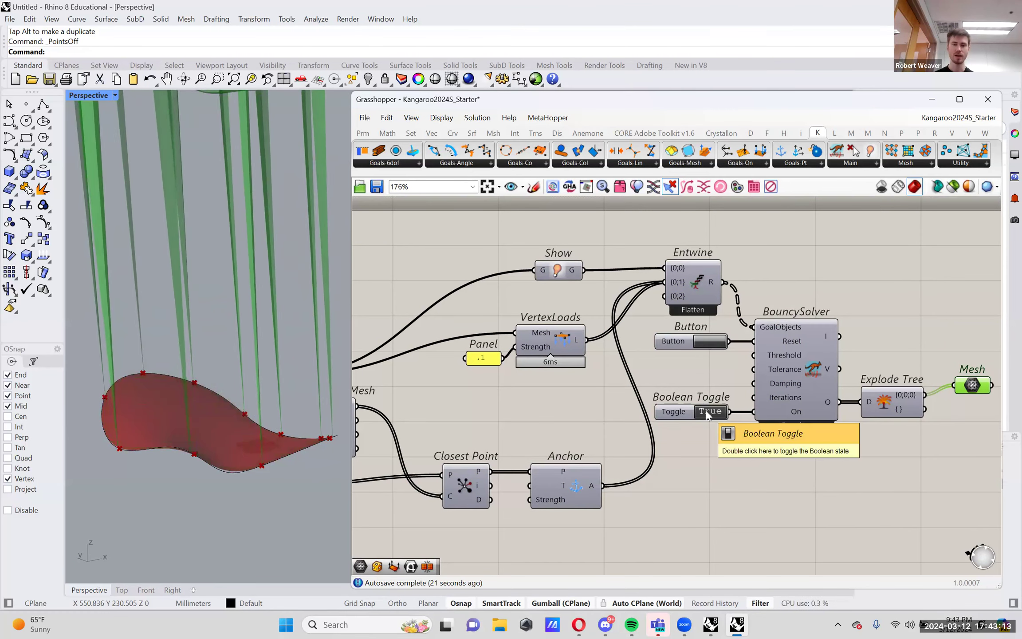
left_click(715, 347)
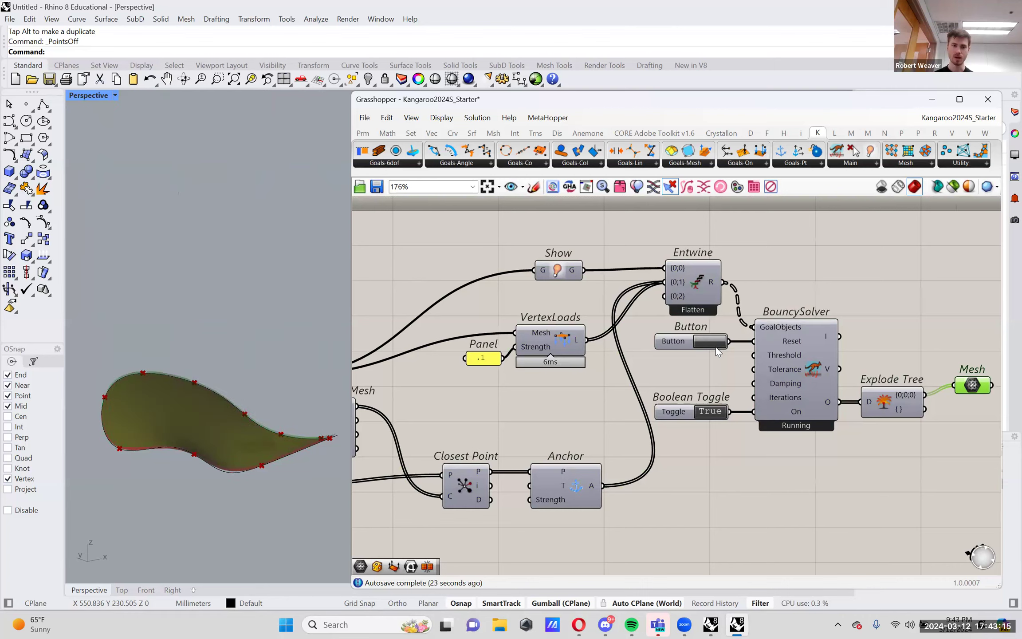
left_click(716, 347)
left_click(715, 346)
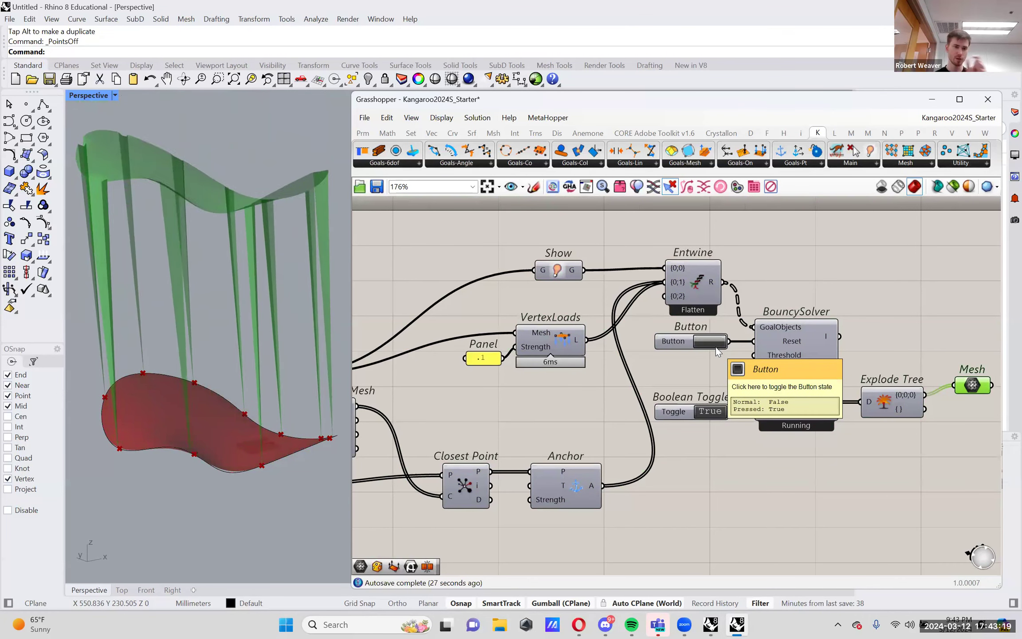
left_click(716, 347)
left_click(716, 346)
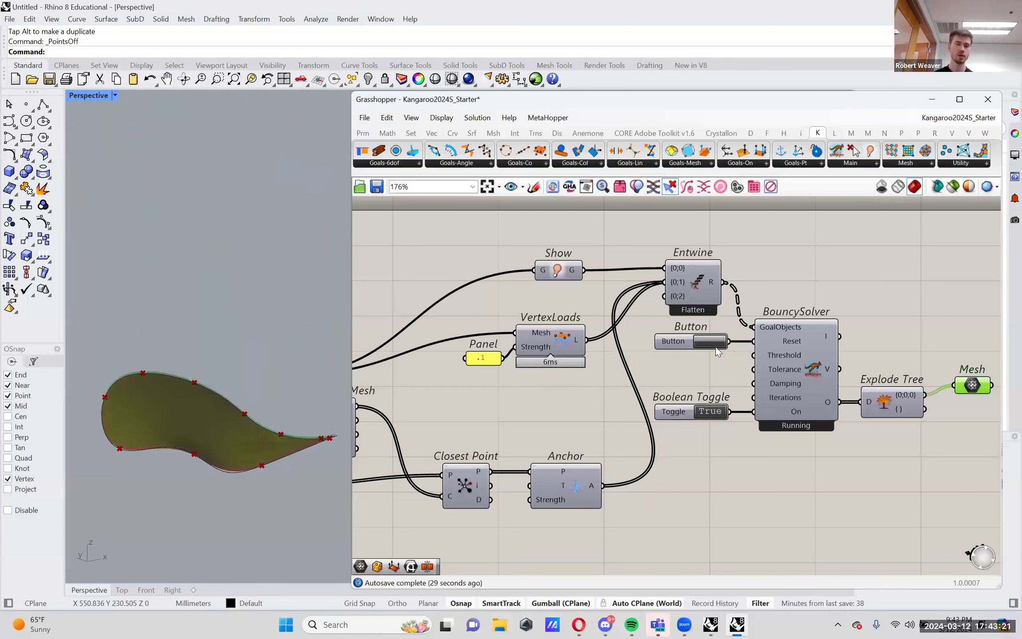
left_click(715, 346)
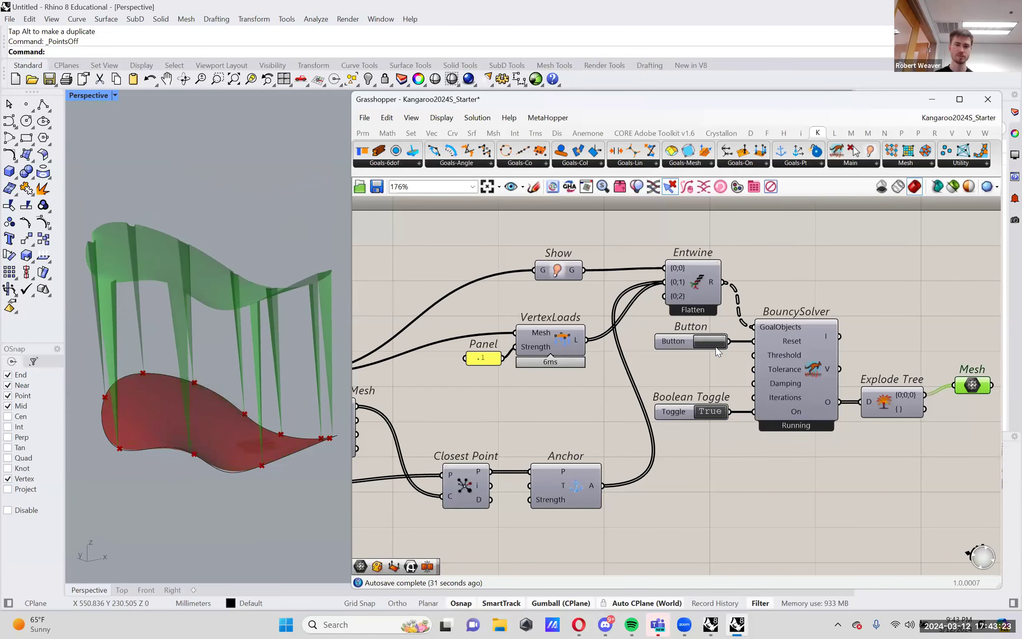
double_click(710, 411)
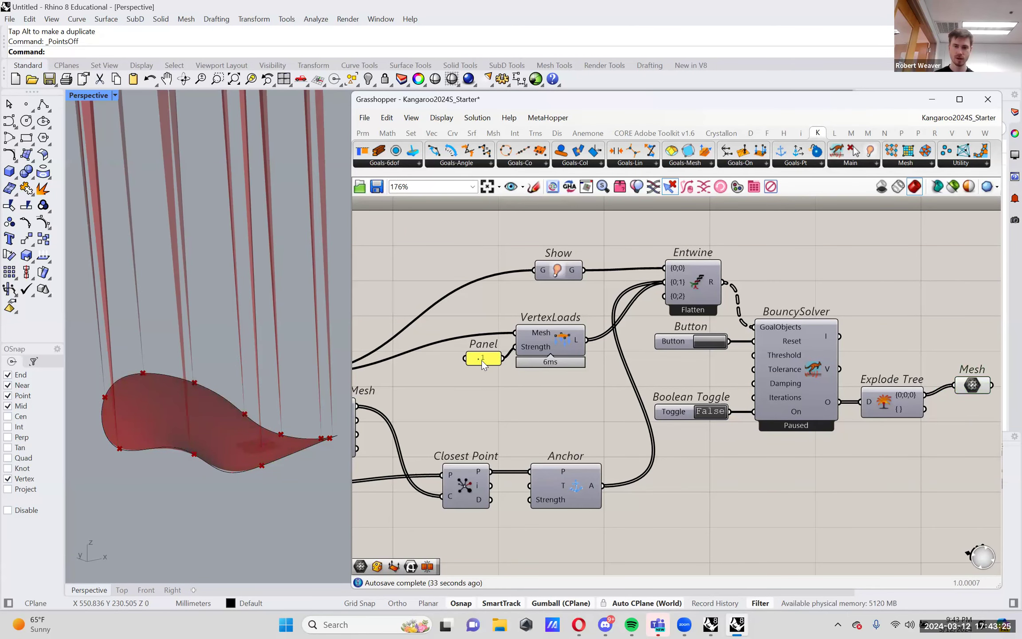
Step: Set the panel feeding the VertexLoads strength to .01
double_click(482, 362)
type(".01")
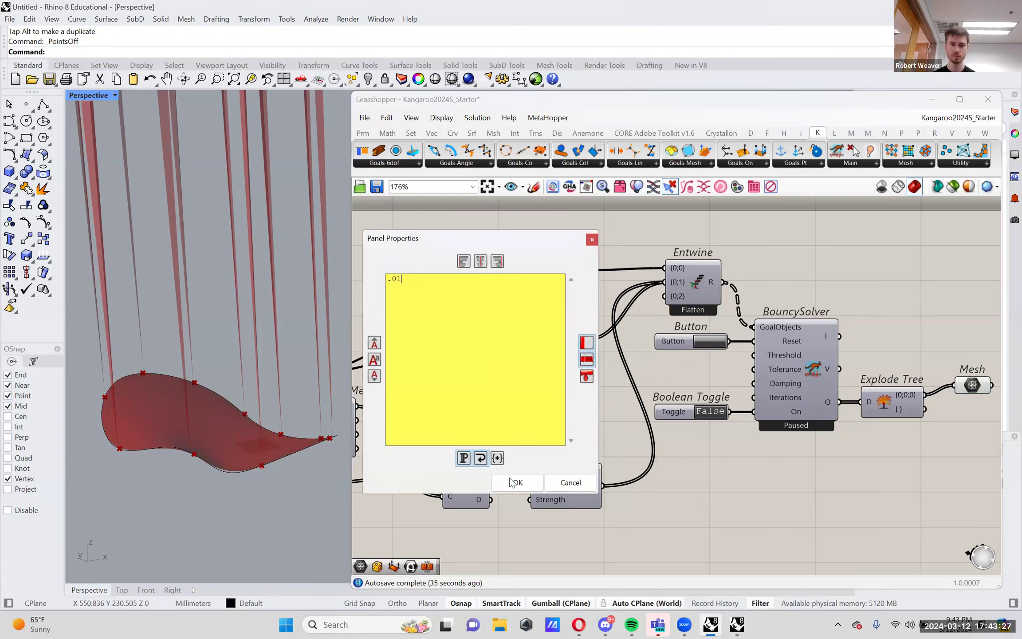
Step: Set the VertexLoads strength panel to .01, then reset the BouncySolver and start it running
left_click(516, 482)
left_click(711, 340)
double_click(708, 408)
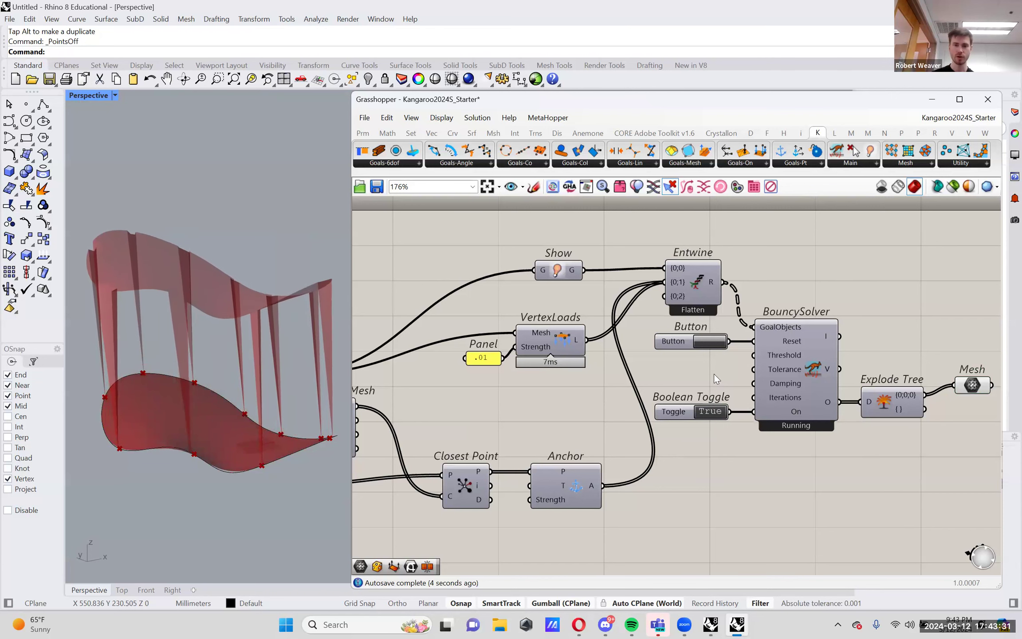
Step: Reset the running simulation several times to watch the mesh rise from its anchors, ending with the solver paused
left_click(711, 340)
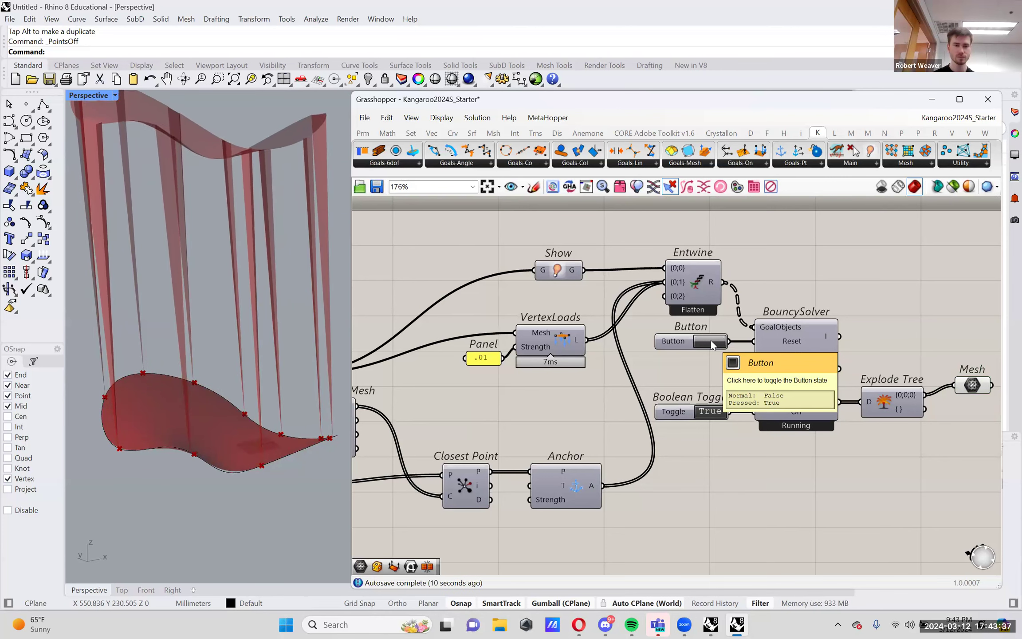
left_click(711, 341)
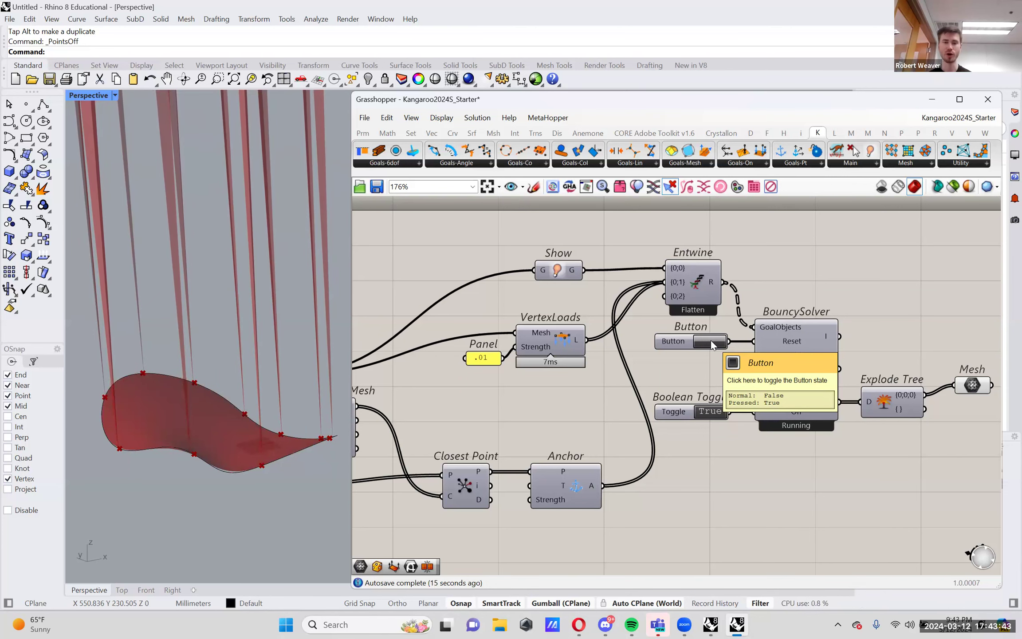
left_click(711, 340)
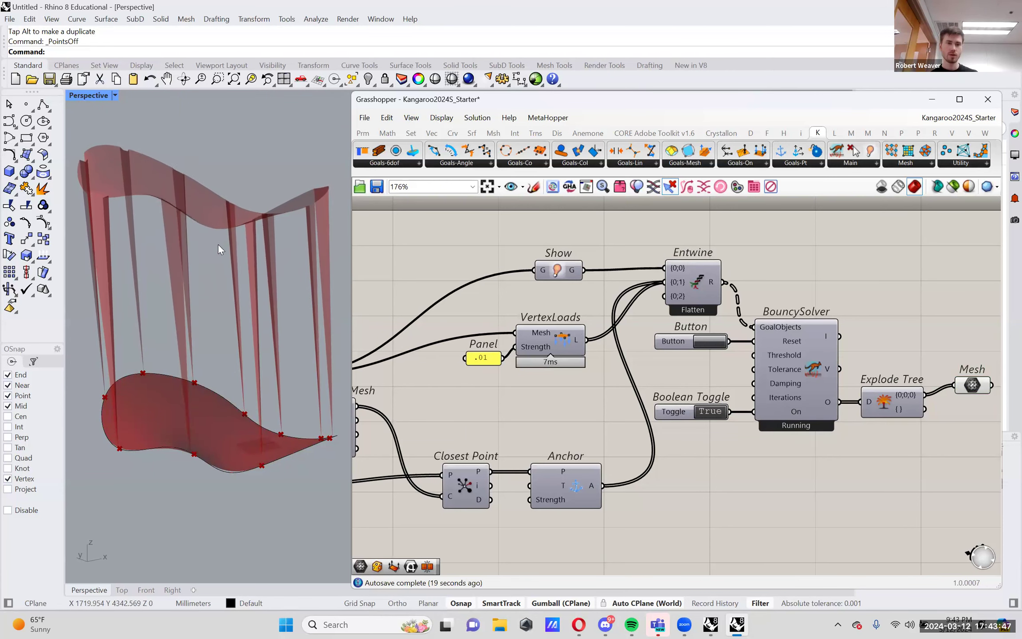
left_click(710, 411)
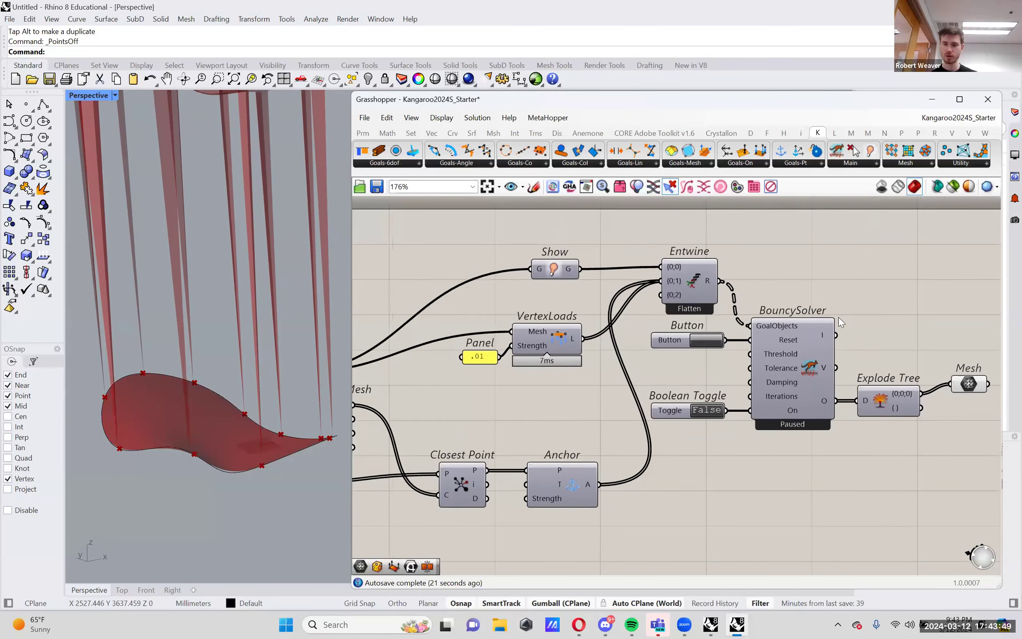
Step: Add a Mesh Edges component beside the final Mesh parameter and connect that mesh to its M input
right_click_drag(982, 298, 893, 296)
double_click(893, 297)
type("edge")
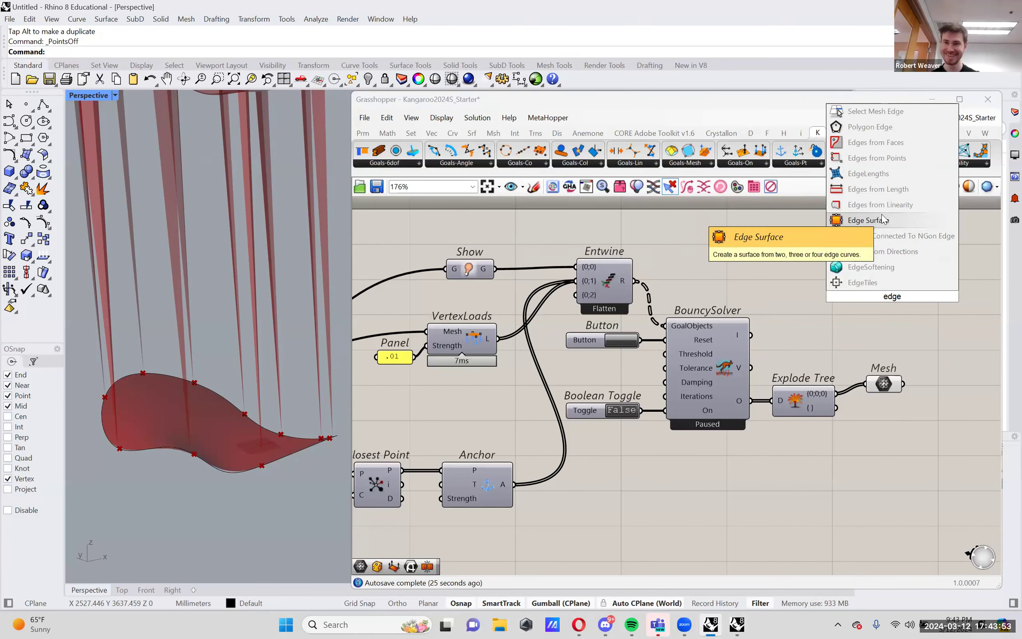
type("mesh")
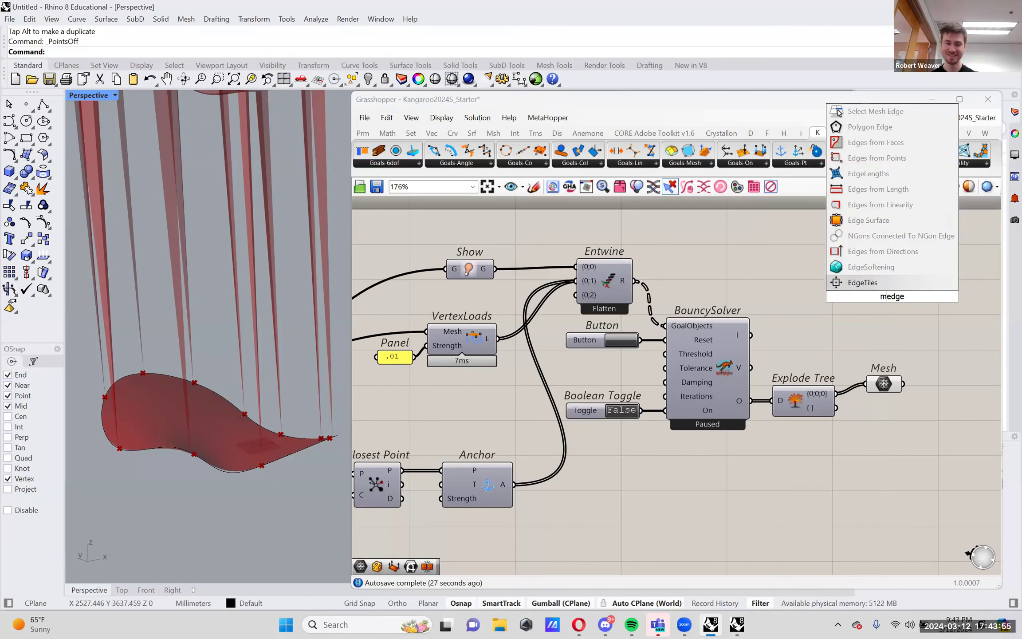
left_click(897, 279)
left_click_drag(892, 298, 949, 351)
left_click_drag(903, 384, 919, 331)
Step: Rerun the BouncySolver from a reset, pause it partway, and inspect the mesh edges stretching up from the anchor points
left_click(633, 346)
double_click(626, 415)
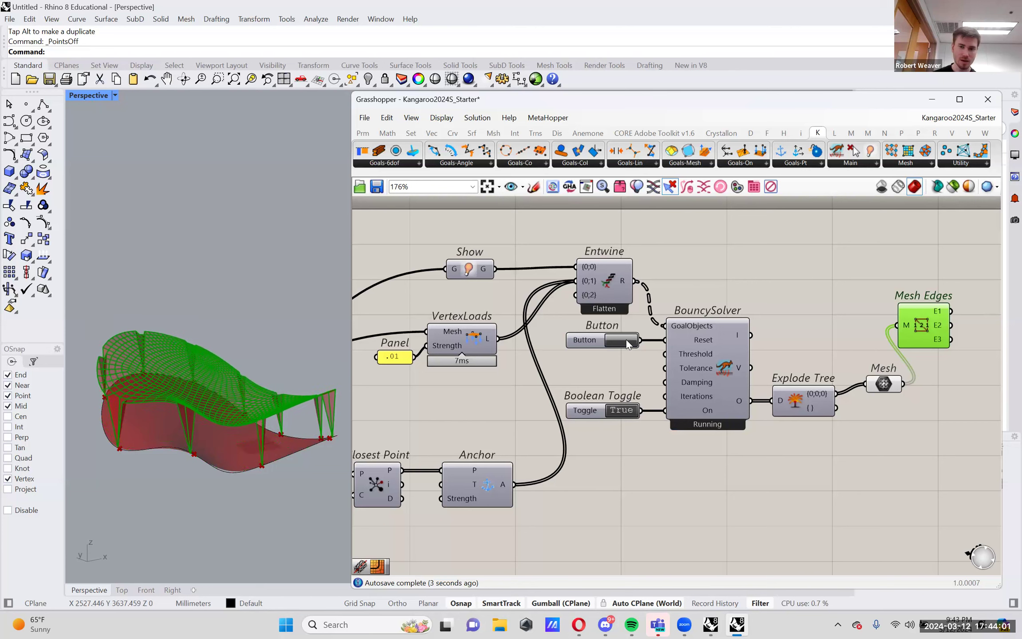
double_click(625, 411)
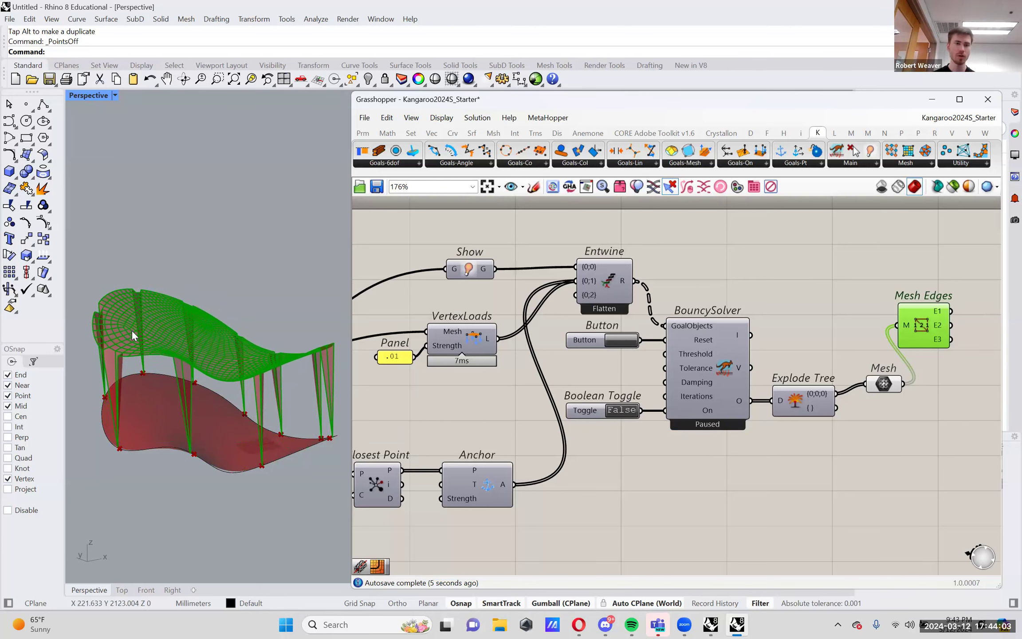
scroll(133, 330, "up", 5)
right_click_drag(154, 332, 175, 355)
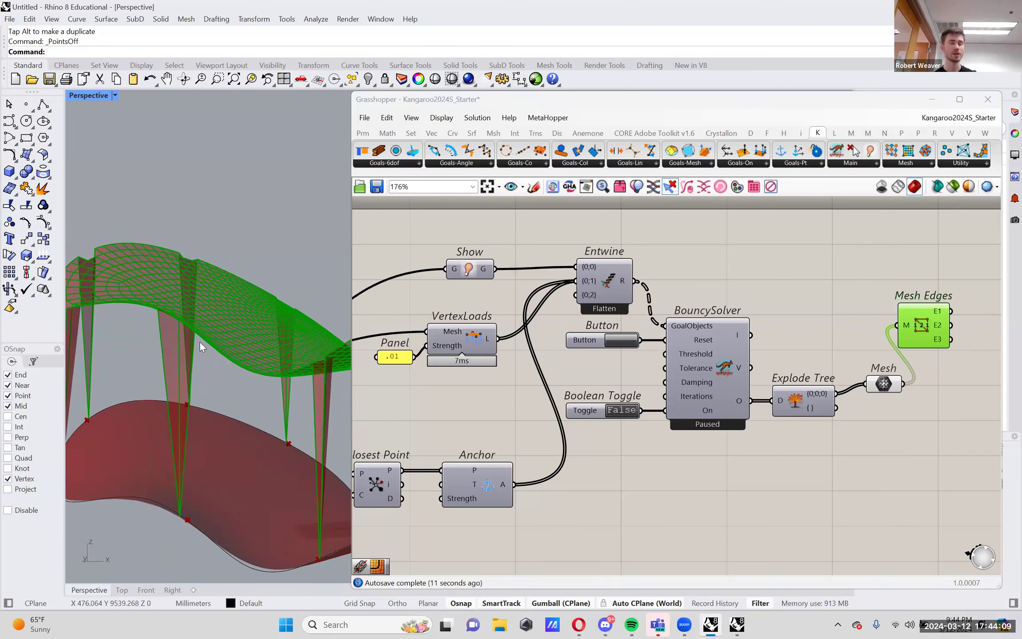
right_click_drag(178, 314, 210, 386)
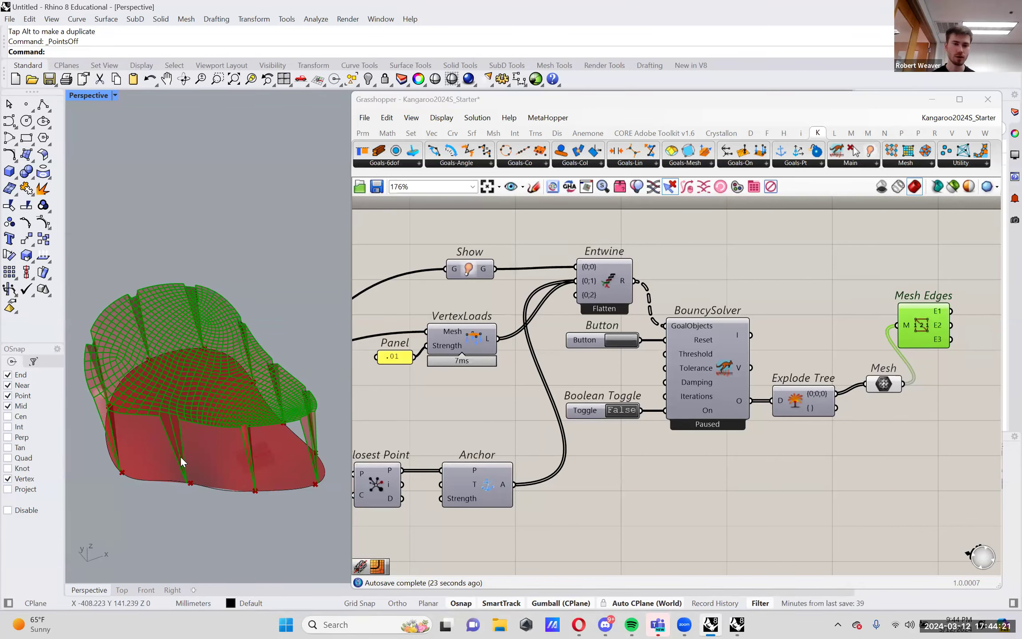
scroll(159, 412, "up", 3)
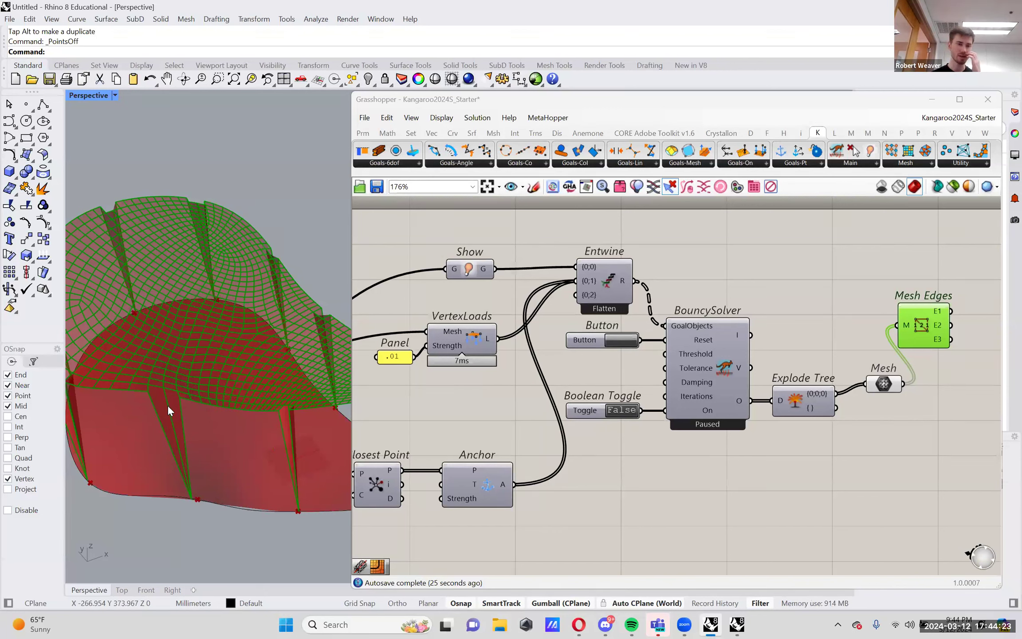
scroll(211, 382, "down", 3)
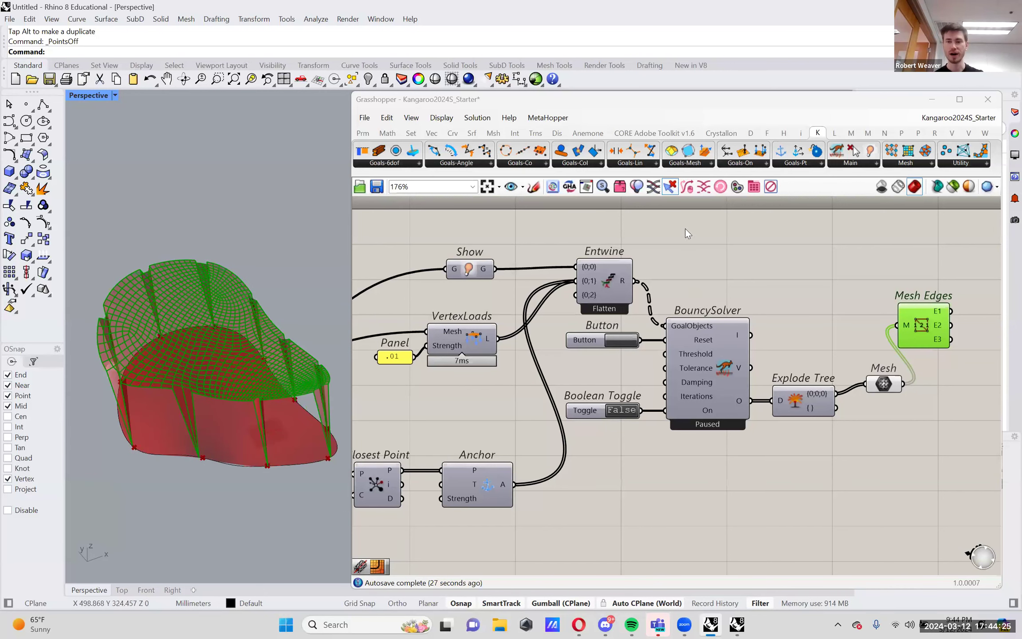
Step: Add a Kangaroo EdgeLengths goal between the VertexLoads and Anchor components and check its LengthFactor input
left_click(709, 163)
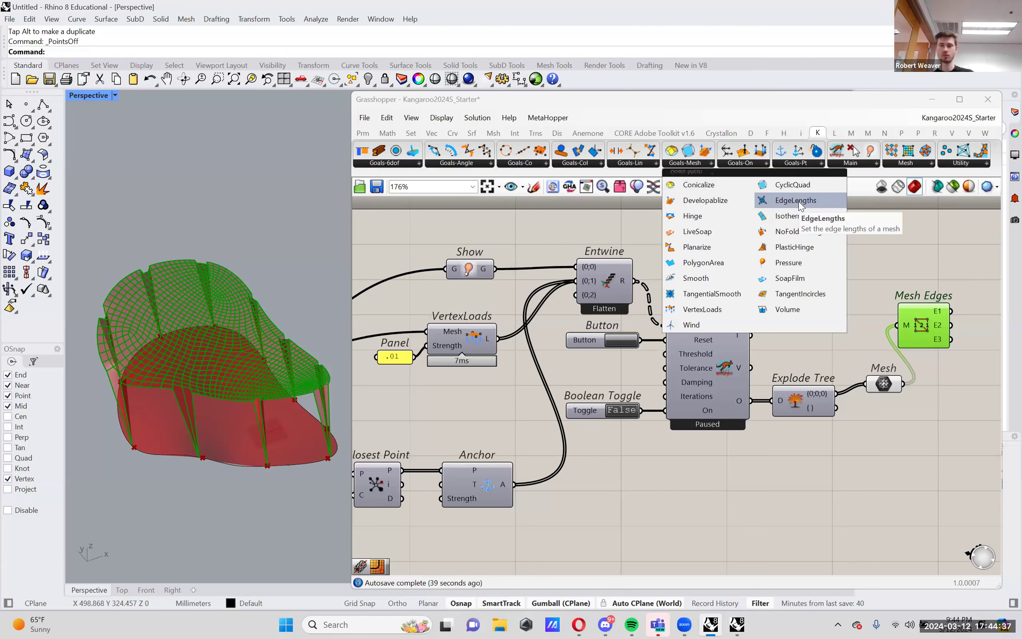
left_click_drag(799, 200, 539, 371)
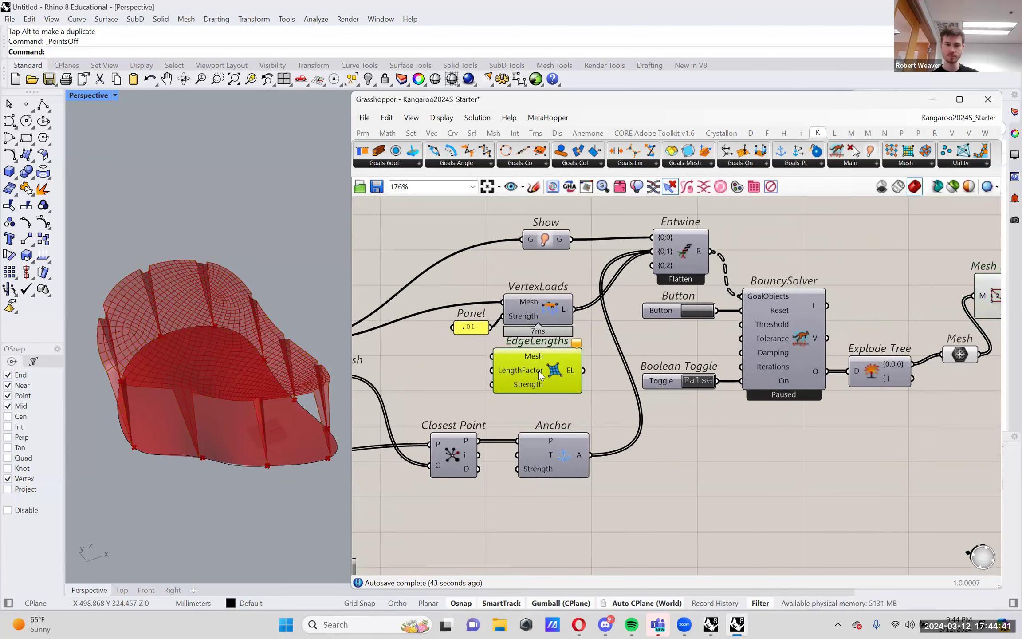
right_click_drag(538, 370, 586, 386)
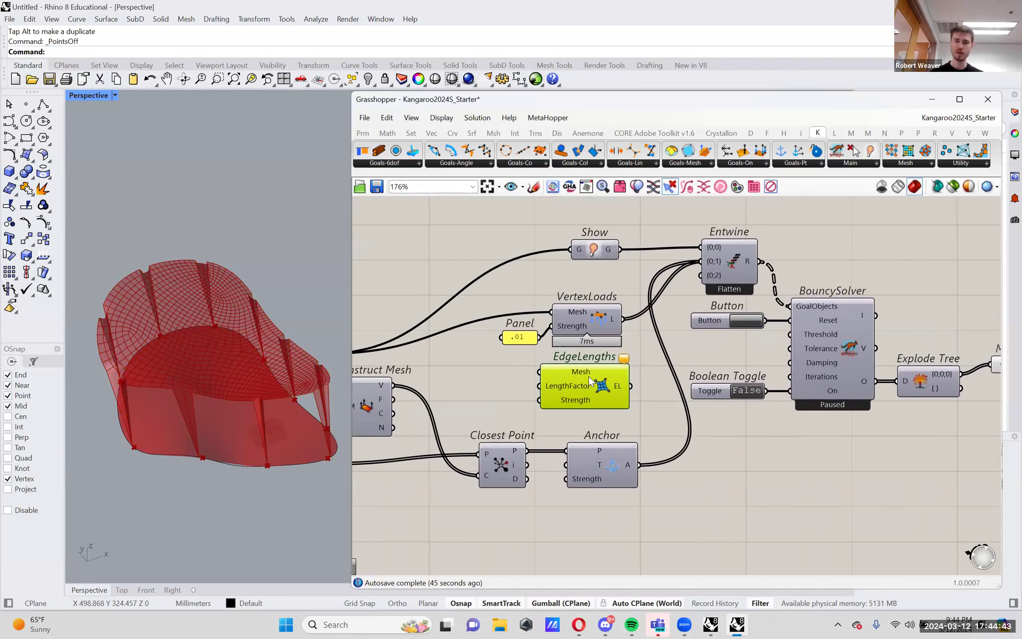
mouse_move(584, 382)
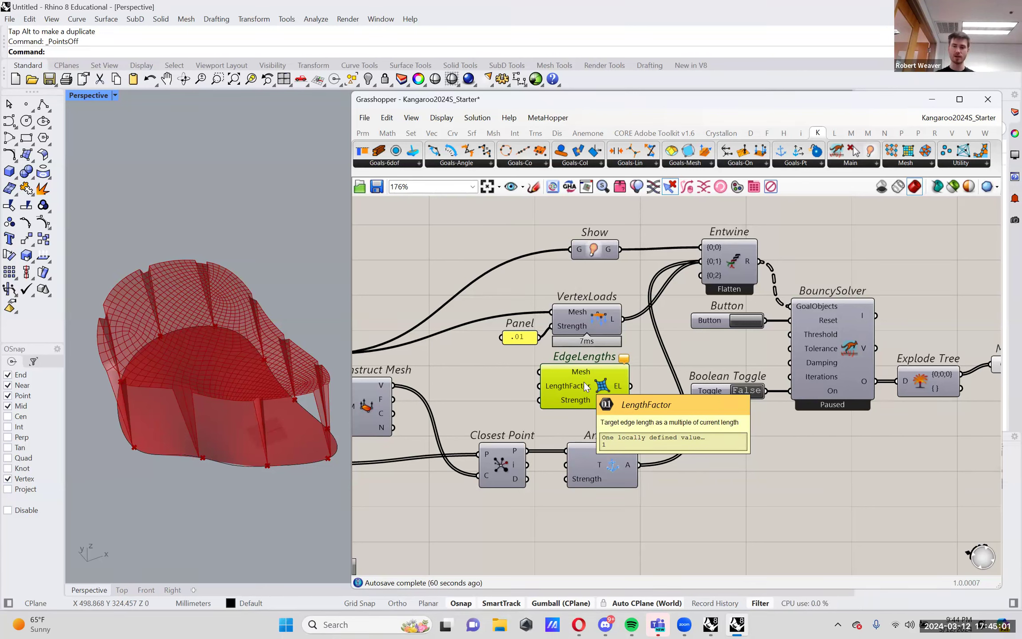
Step: Connect the Quad Remesh output to the EdgeLengths Mesh input and turn off the EdgeLengths preview
right_click_drag(491, 381, 561, 385)
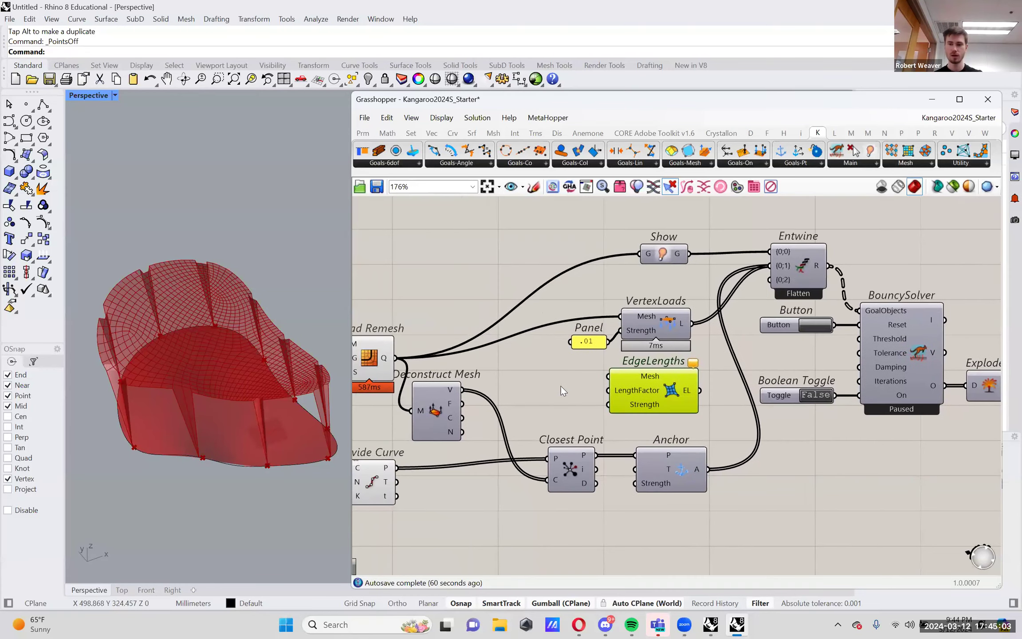
scroll(555, 385, "down", 2)
left_click(404, 365)
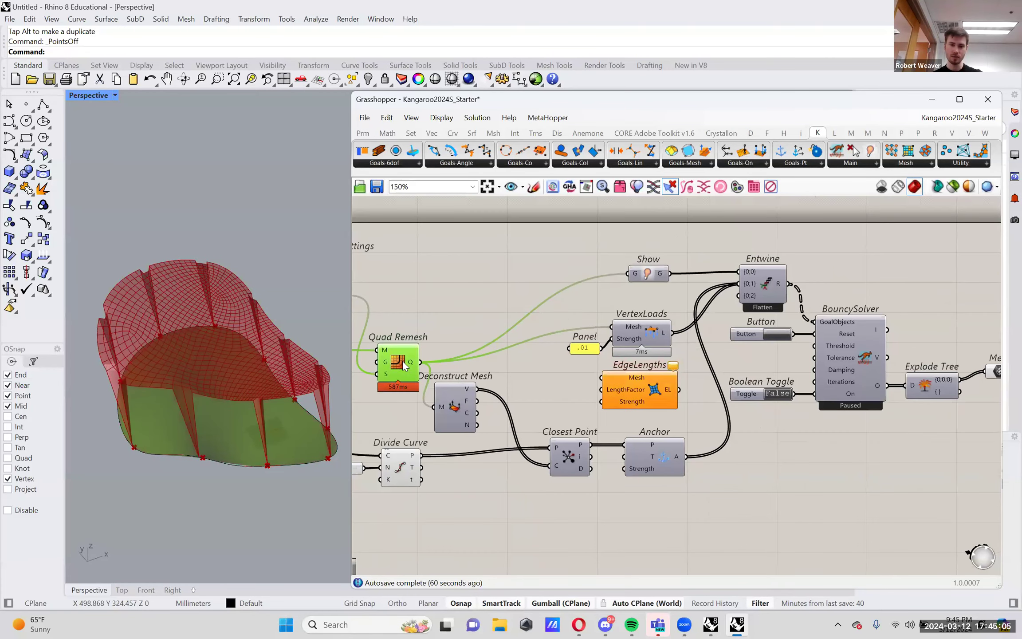
left_click_drag(397, 365, 622, 386)
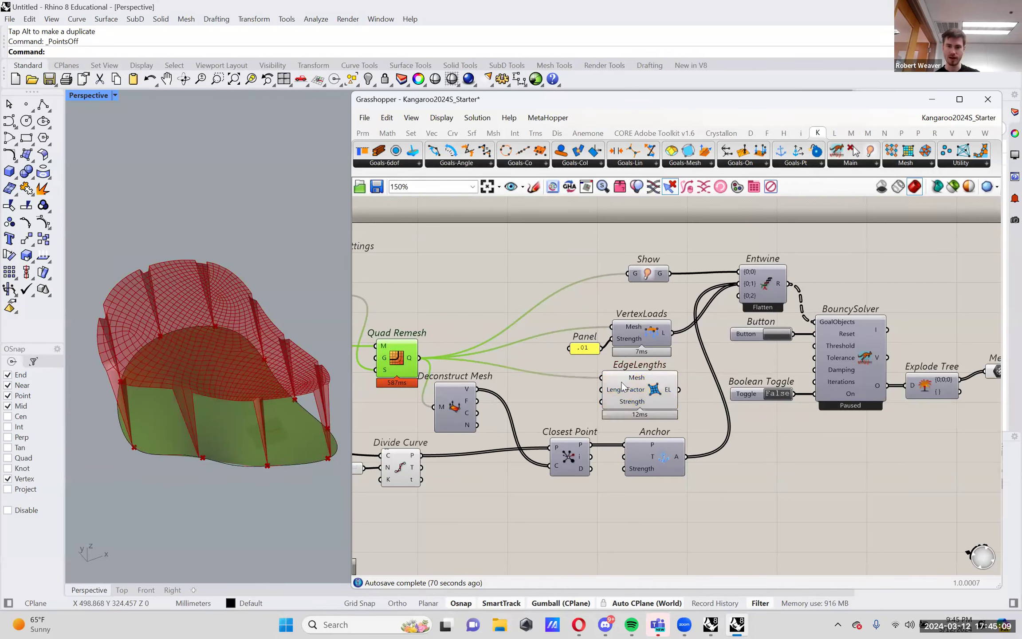
left_click(635, 382)
right_click(652, 384)
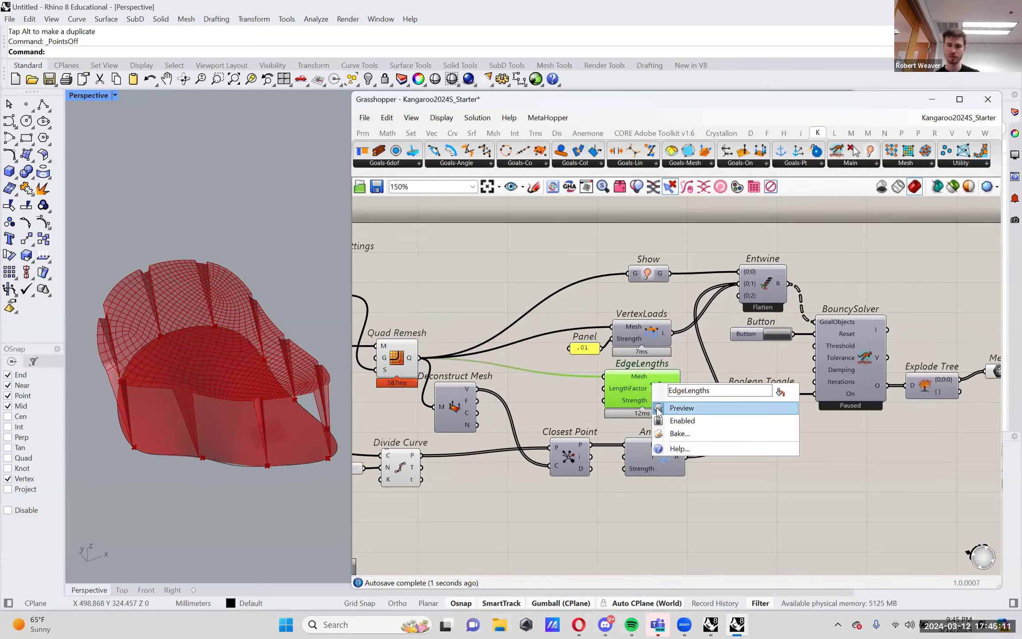
left_click(682, 408)
left_click_drag(643, 387, 648, 386)
Step: Create a number slider with a range of .1 to 2 near the EdgeLengths component
double_click(546, 382)
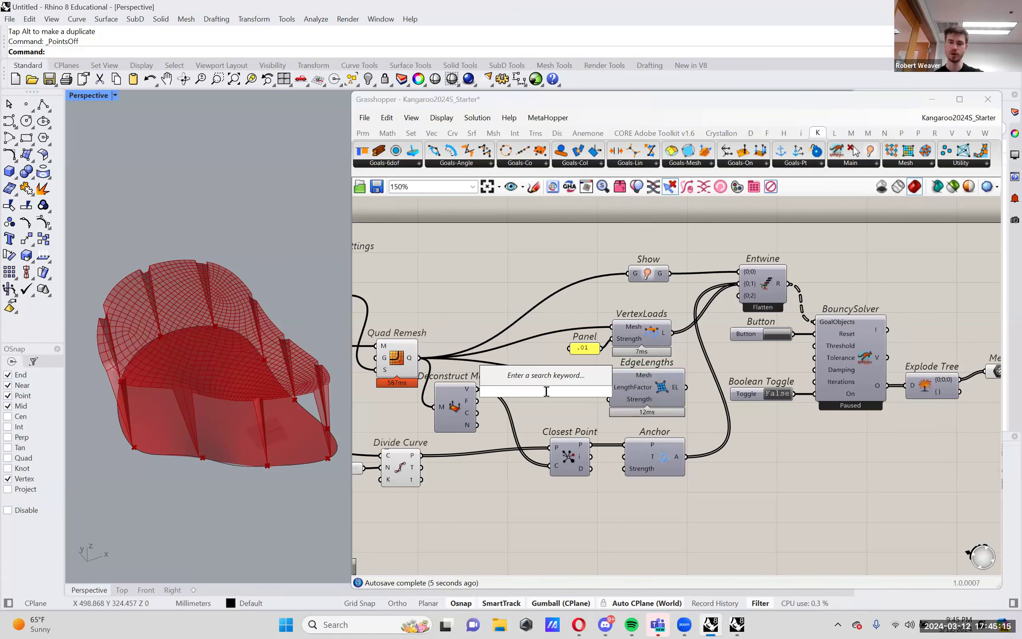
double_click(549, 420)
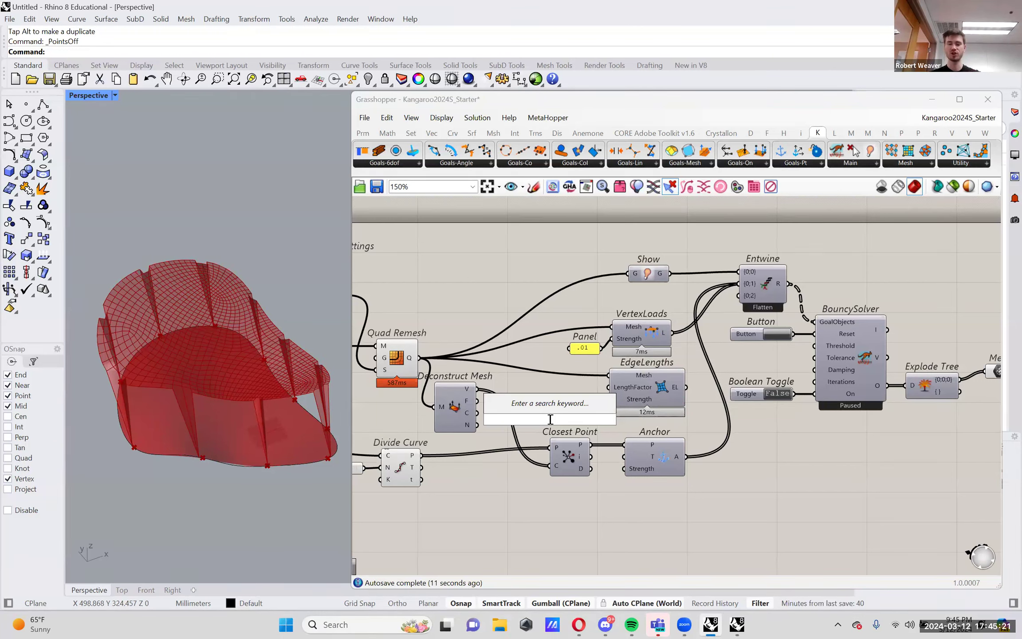
type(".")
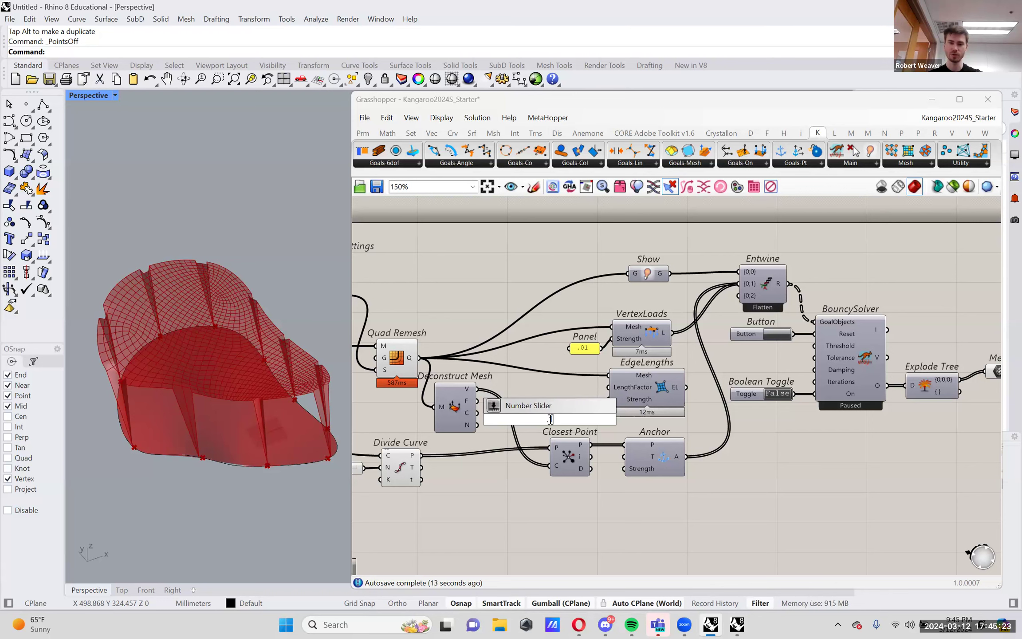
type("1..2")
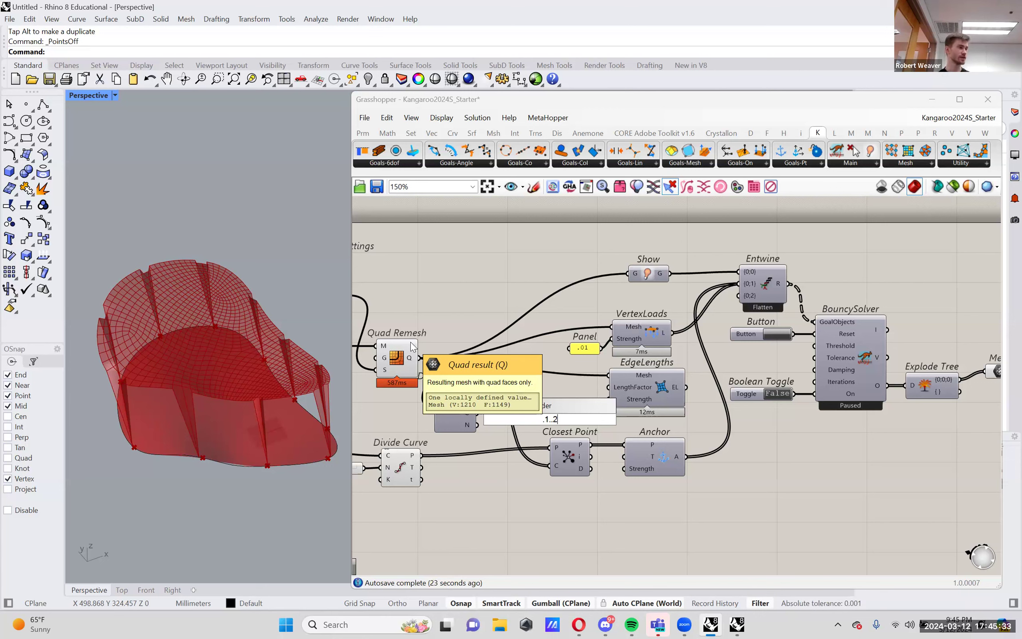
key("Return")
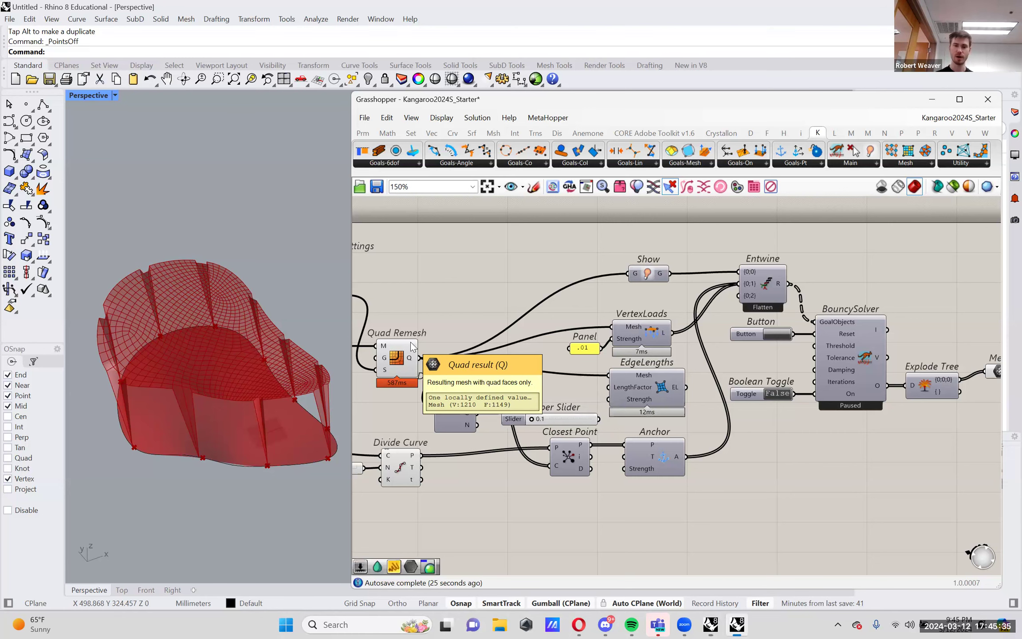
Step: Set the new number slider to 1.0 and connect it to the EdgeLengths LengthFactor input
scroll(542, 404, "up", 3)
double_click(560, 426)
type("1")
key("Return")
left_click_drag(496, 427, 487, 380)
left_click(639, 396)
left_click_drag(649, 376, 624, 379)
left_click(592, 382)
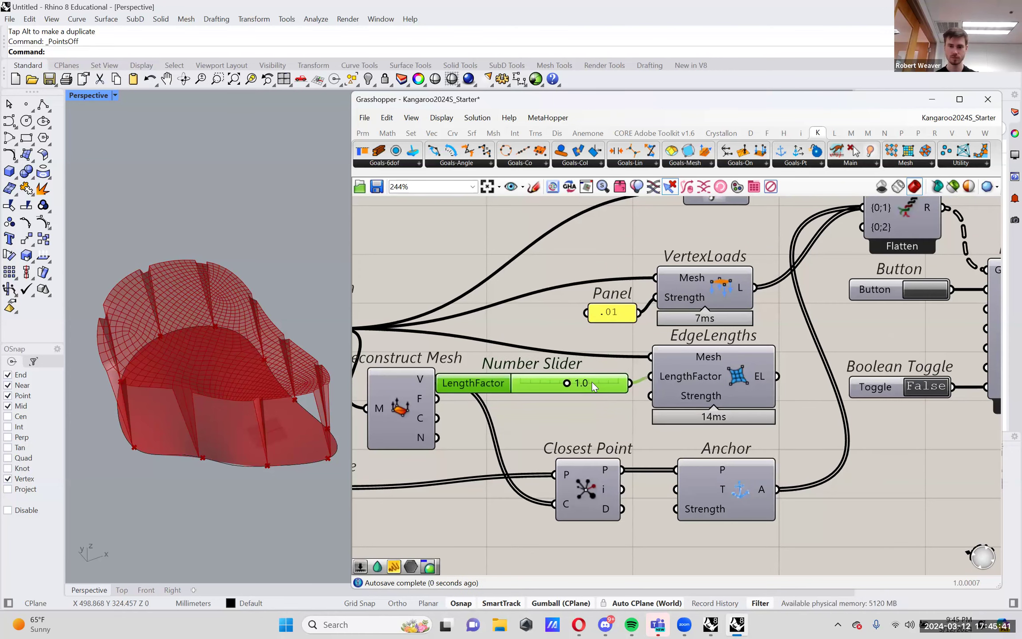
Step: Move the Deconstruct Mesh component below Closest Point to clear space around the LengthFactor slider
scroll(607, 398, "down", 1)
right_click_drag(817, 442, 763, 449)
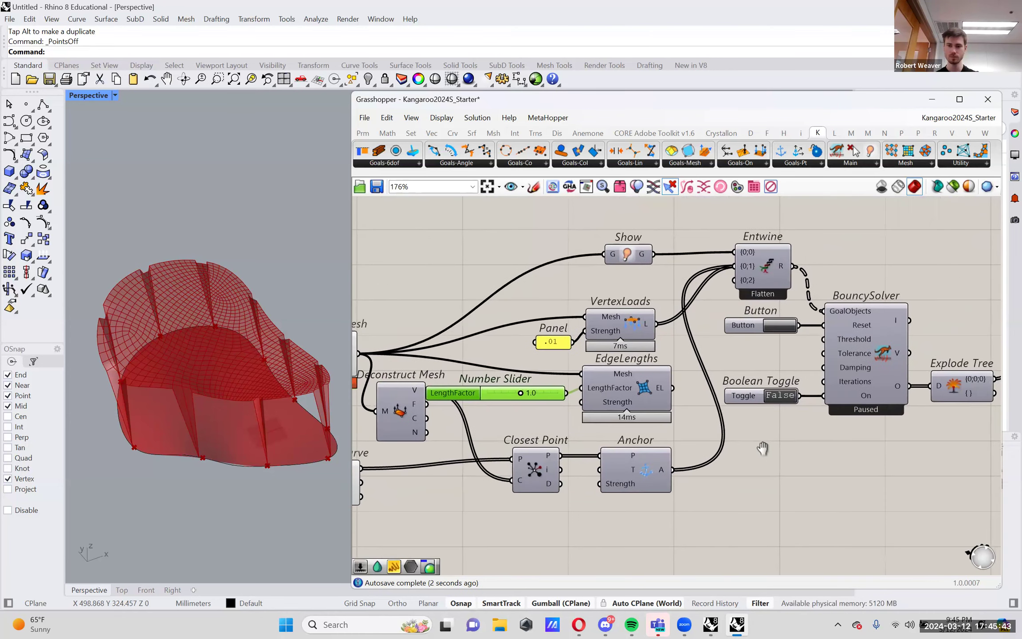
left_click_drag(400, 419, 357, 432)
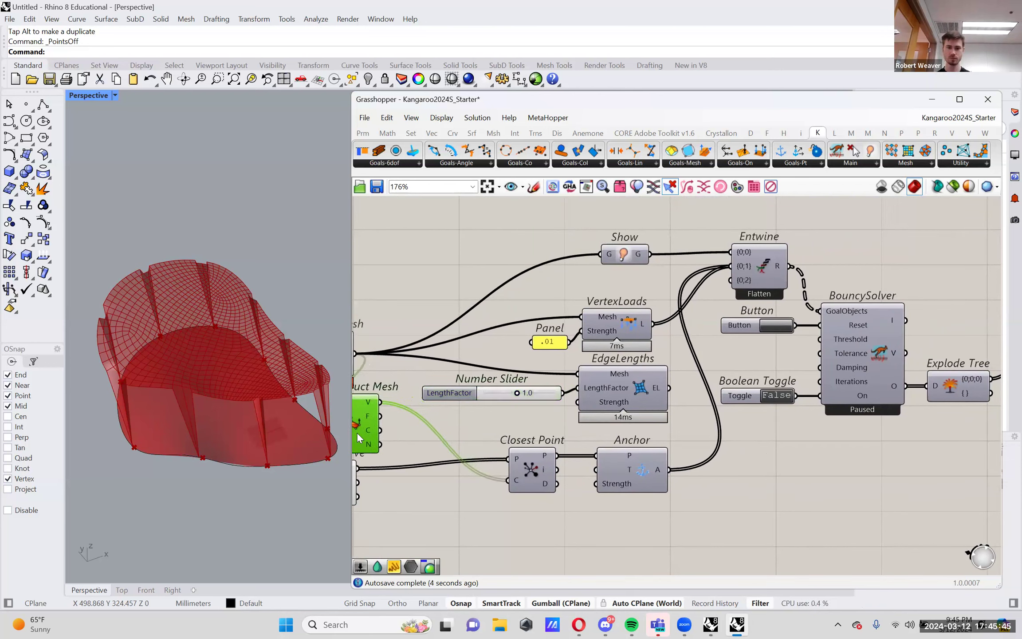
left_click_drag(381, 435, 466, 514)
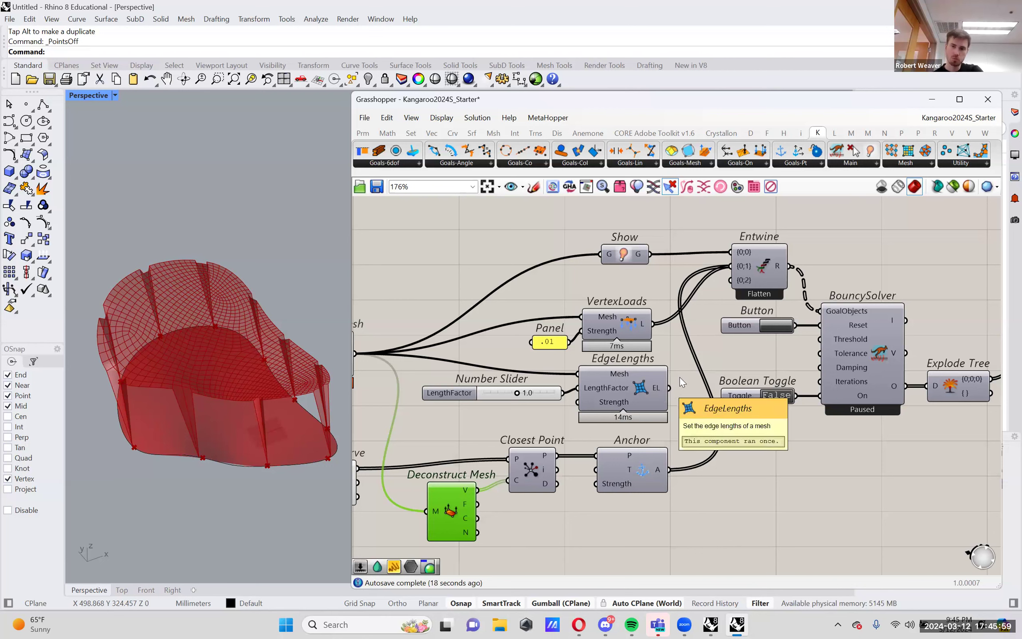
Step: Add the EdgeLengths output to Entwine's {0;1} input alongside the other goals, then reset and run the BouncySolver
left_click_drag(670, 388, 725, 269)
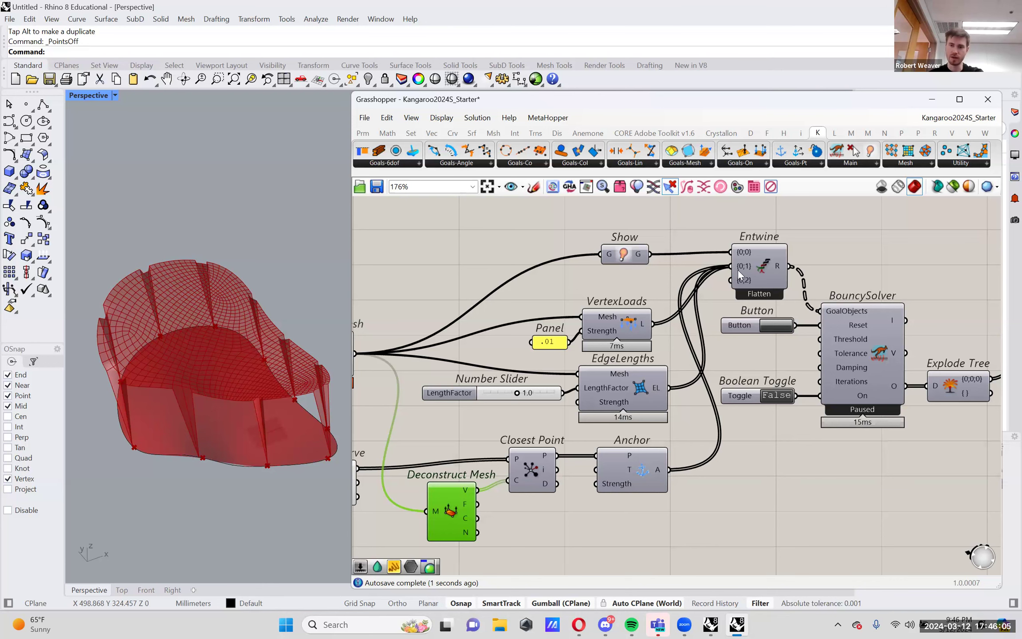
right_click_drag(752, 306, 653, 322)
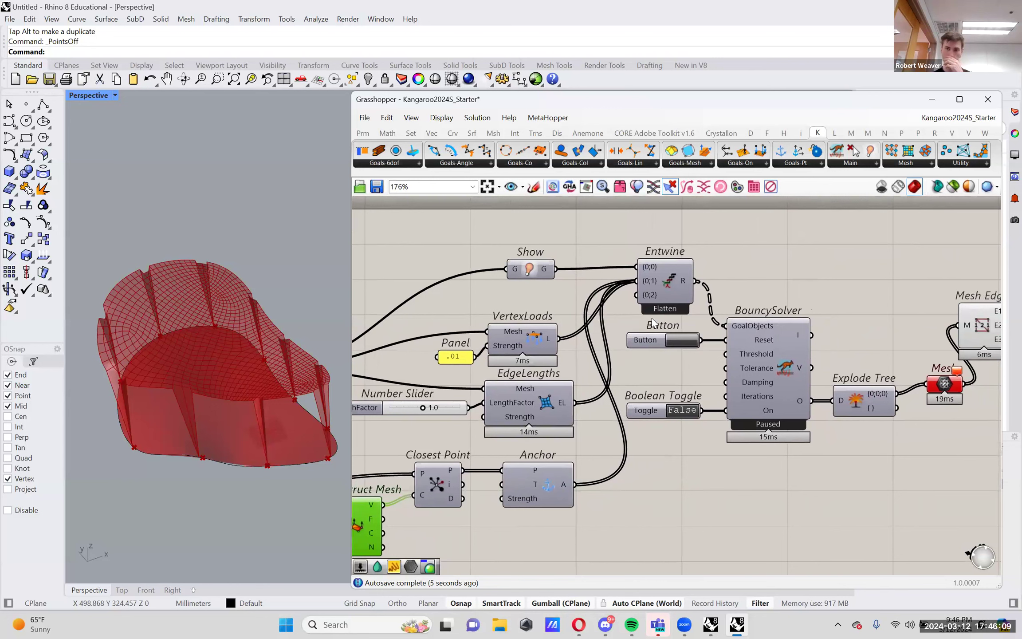
left_click(681, 340)
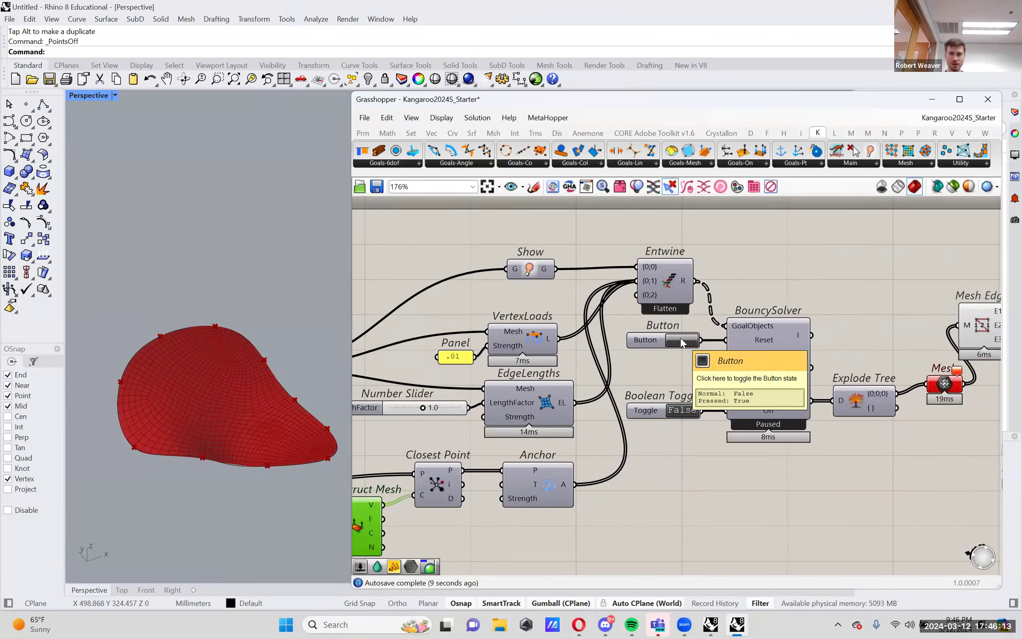
left_click(692, 411)
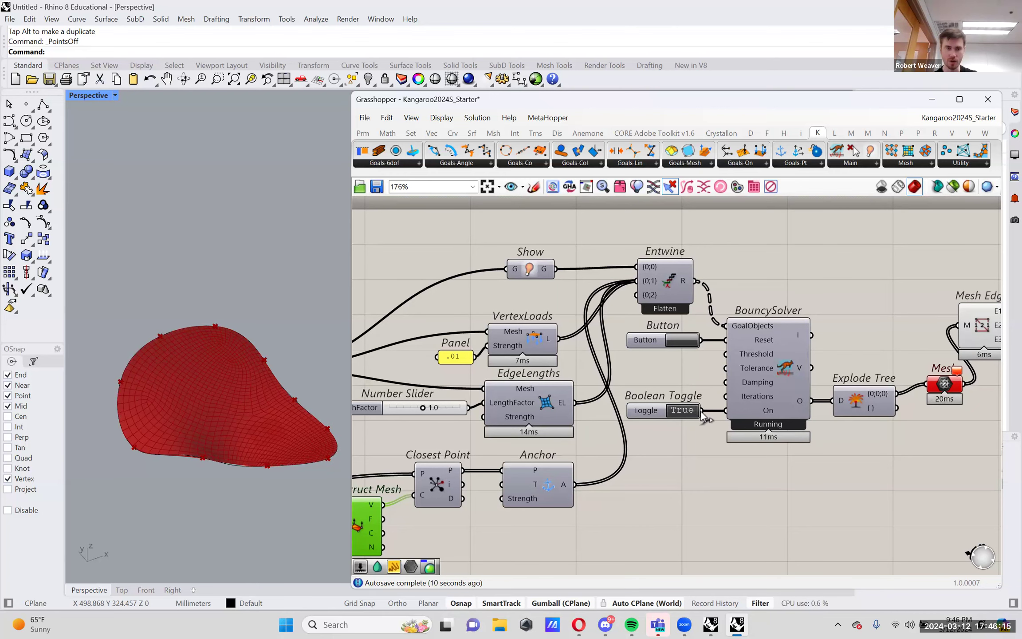
right_click_drag(269, 311, 207, 415)
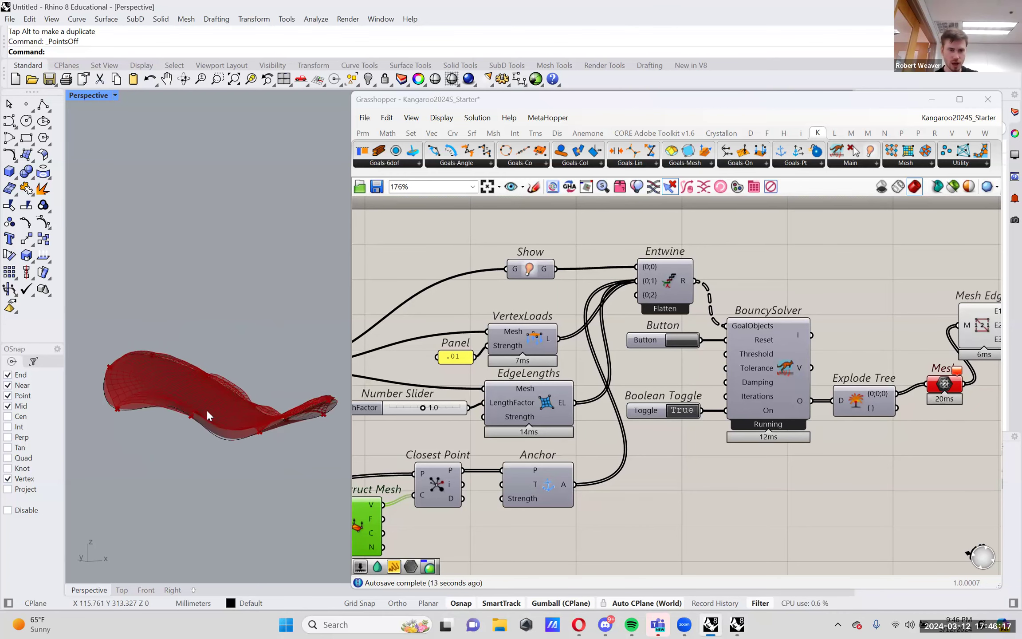
Step: Set the panel feeding the VertexLoads Strength input to .1
right_click_drag(452, 362, 560, 362)
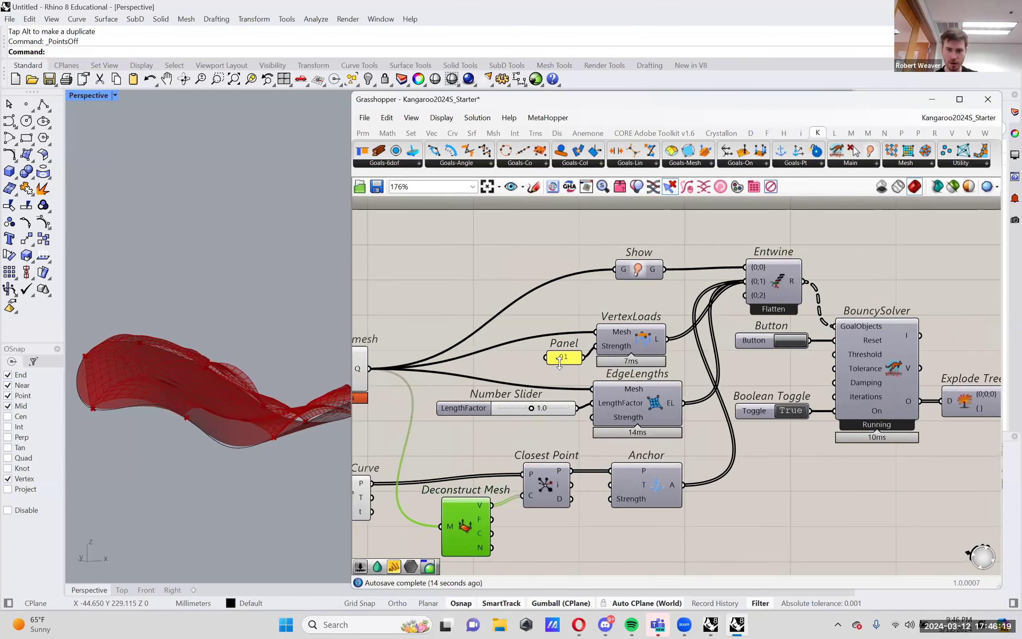
double_click(559, 363)
type(".1")
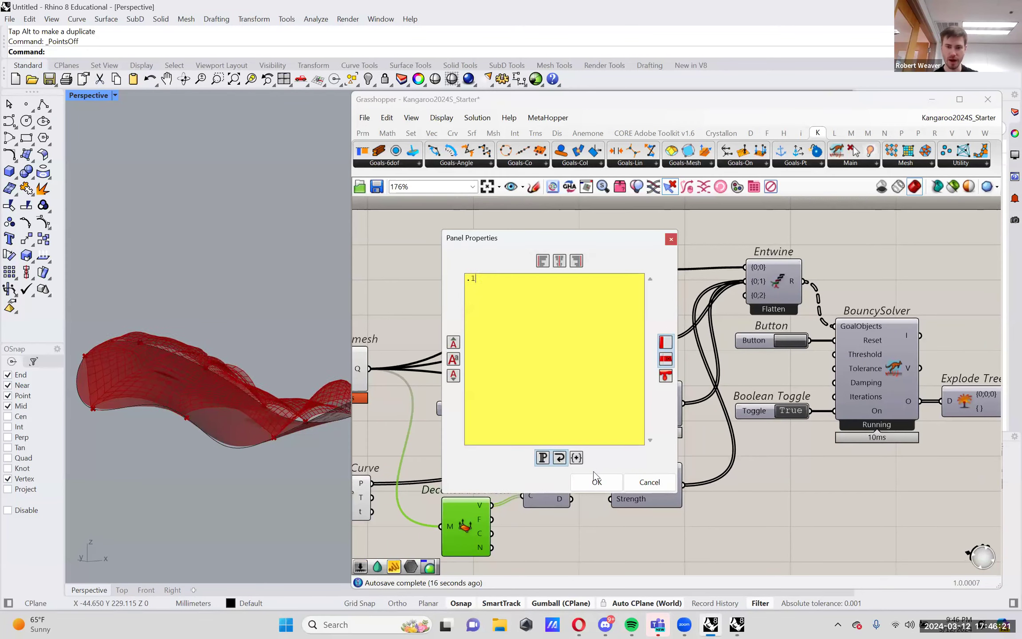
left_click(596, 481)
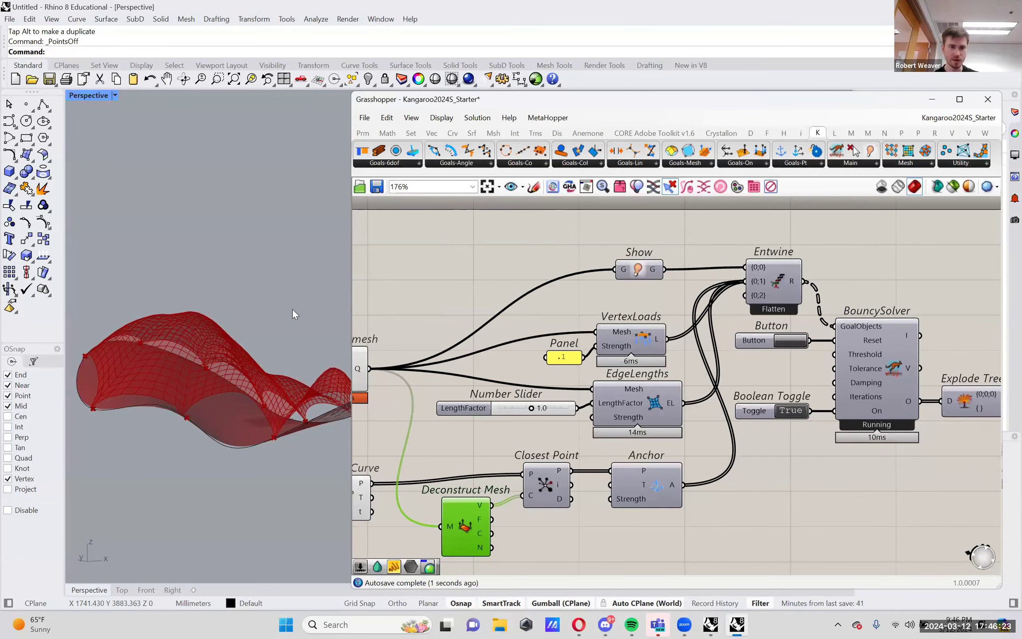
Step: Narrow the Grasshopper window to reveal more of the perspective viewport, and turn off the Mesh Edges component's preview
left_click_drag(354, 317, 470, 318)
mouse_move(343, 334)
right_mouse_down()
mouse_move(354, 312)
mouse_move(348, 328)
right_mouse_up()
scroll(823, 343, "down", 3)
right_click_drag(994, 364, 915, 385)
scroll(915, 385, "up", 3)
left_click(910, 354)
right_click(909, 355)
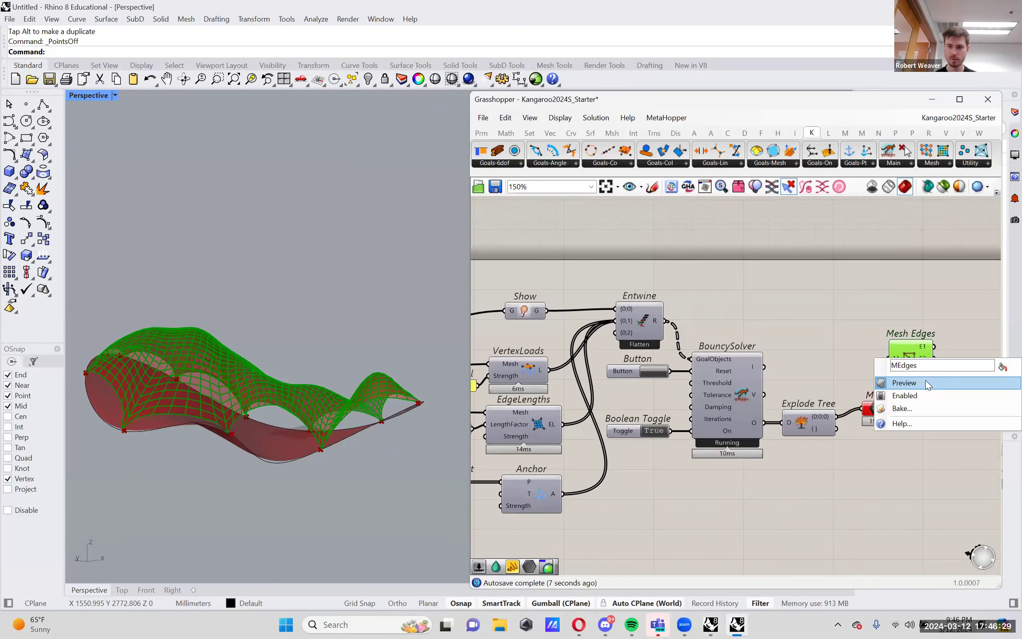
left_click(927, 384)
Step: Turn on the preview of the Mesh parameter after Explode Tree
right_click(880, 409)
left_click(904, 383)
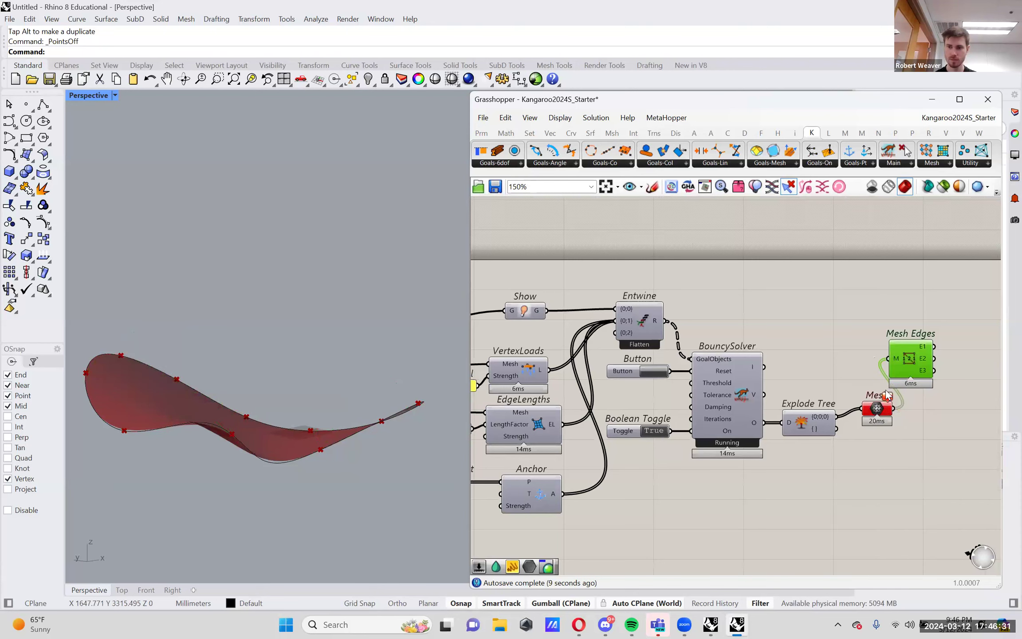
right_click(879, 410)
right_click(880, 410)
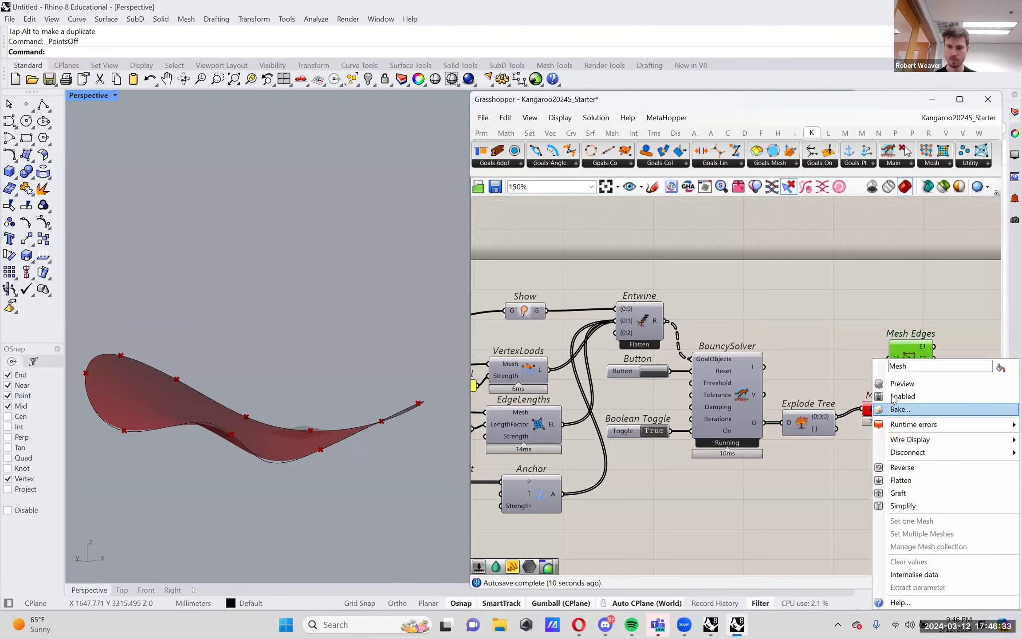
left_click(903, 384)
Step: Disable the Mesh Edges component and space it and the Mesh parameter farther apart
right_click(913, 367)
left_click(923, 397)
left_click_drag(914, 368, 920, 346)
mouse_move(308, 369)
right_mouse_down()
mouse_move(303, 410)
mouse_move(308, 384)
mouse_move(320, 388)
right_mouse_up()
left_click_drag(915, 464, 844, 389)
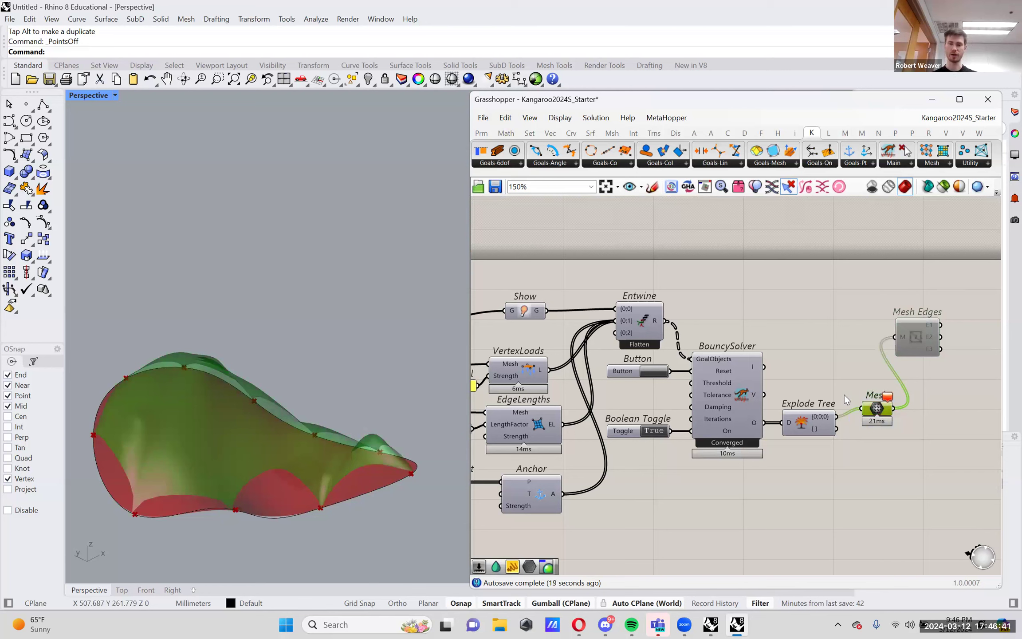
left_click(838, 390)
left_click_drag(876, 409, 876, 417)
right_click_drag(186, 421, 218, 410)
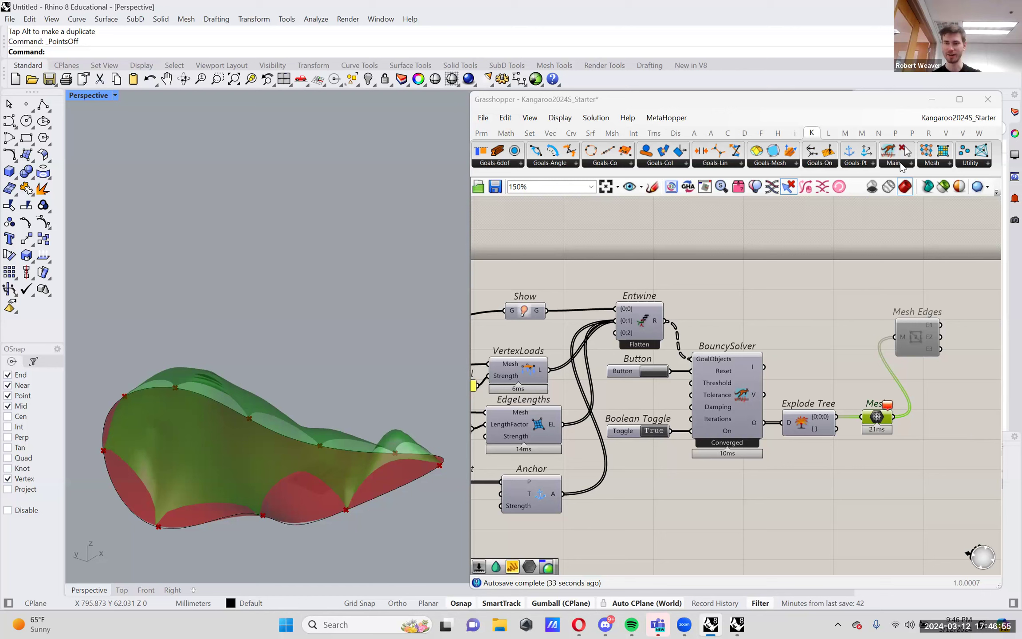
Step: Add a Kangaroo Grab component above VertexLoads and move the Show component up to make room for it
left_click(887, 166)
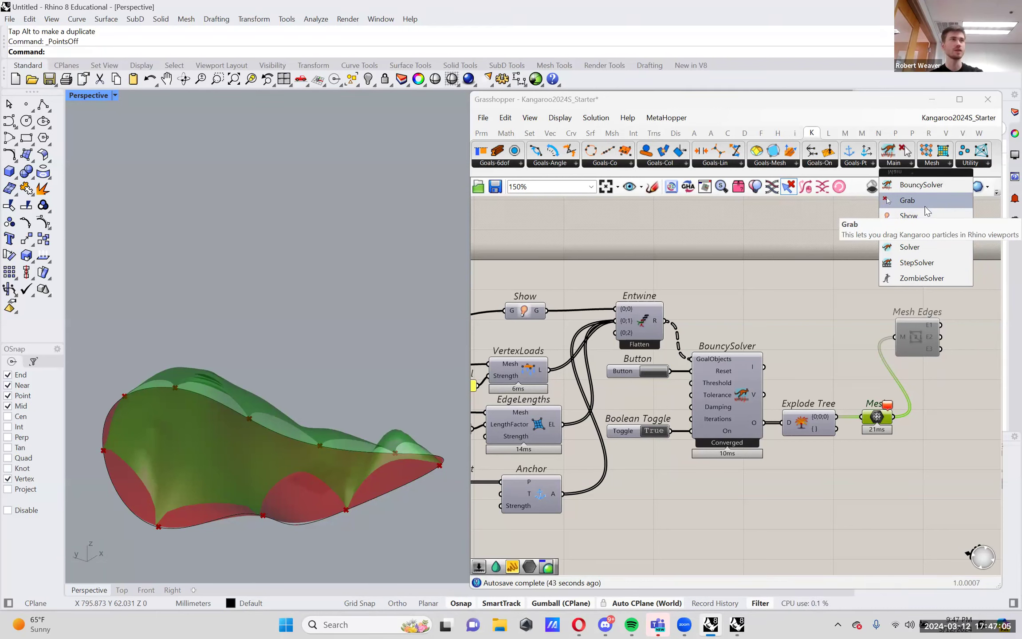
left_click_drag(908, 200, 524, 331)
right_click_drag(524, 331, 599, 326)
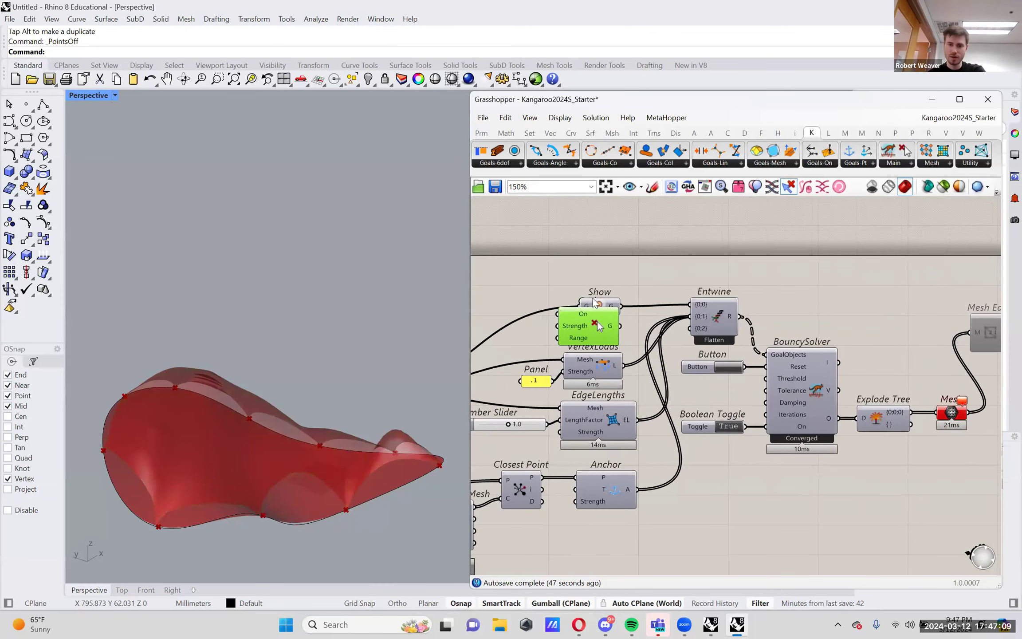
left_click_drag(599, 305, 594, 266)
right_click_drag(601, 323, 689, 317)
left_click(599, 325)
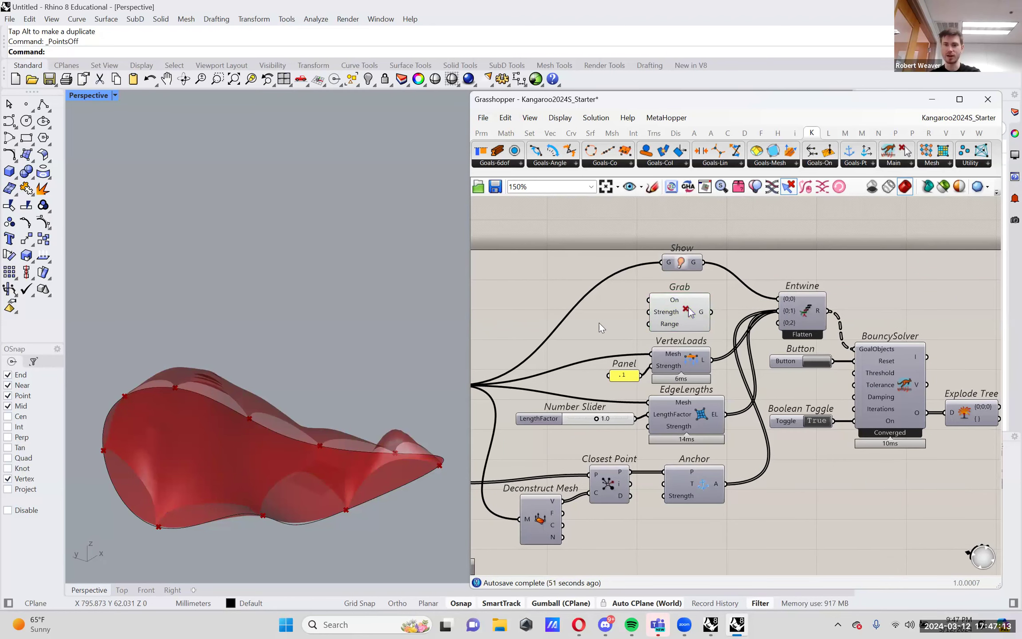
Step: Add the Grab output to Entwine's {0;1} input alongside the other goals
mouse_move(673, 302)
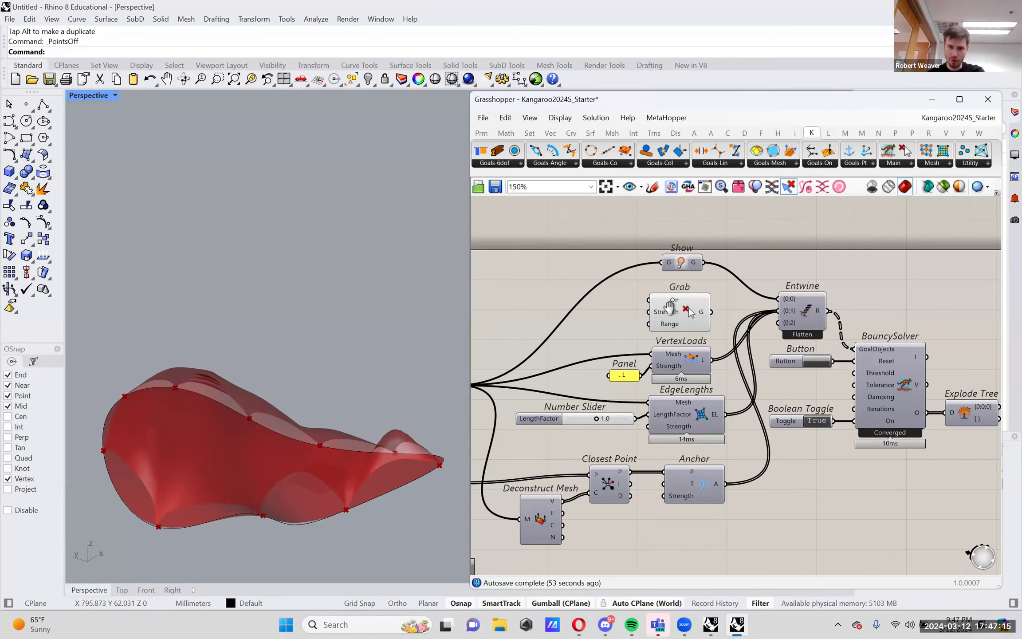
right_click_drag(667, 328, 611, 335)
mouse_move(611, 336)
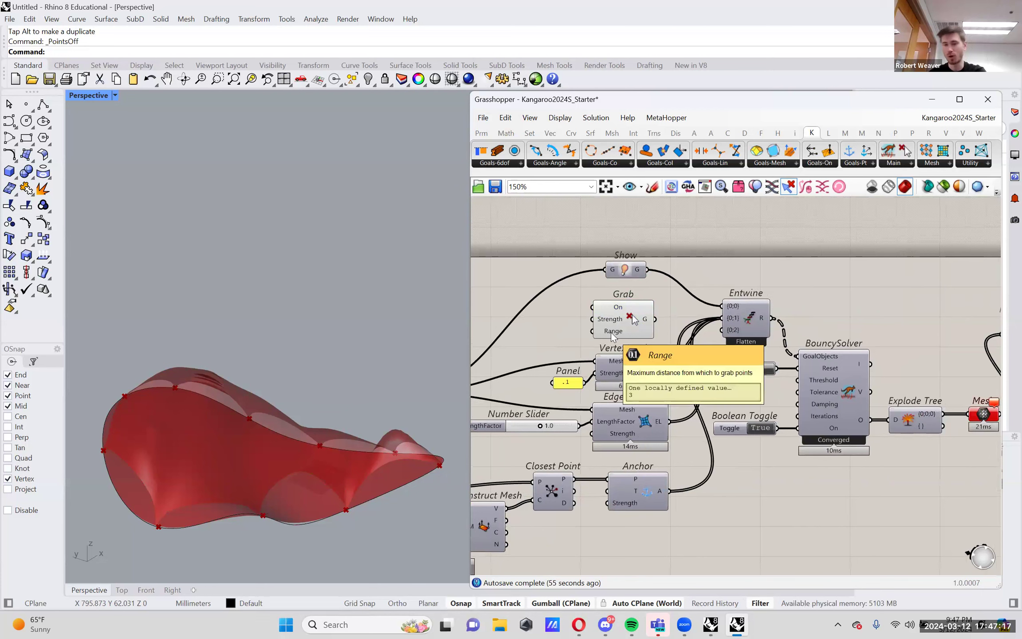
left_click_drag(699, 280, 716, 325)
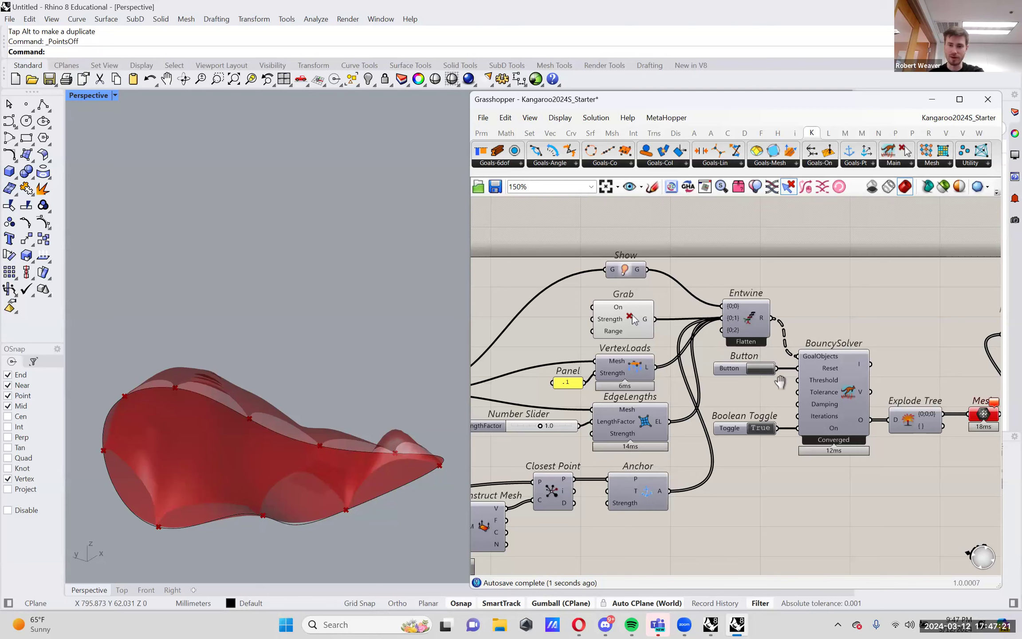
Step: Set the Boolean Toggle to False to pause the BouncySolver and turn on the solver's preview
right_click_drag(806, 392, 745, 381)
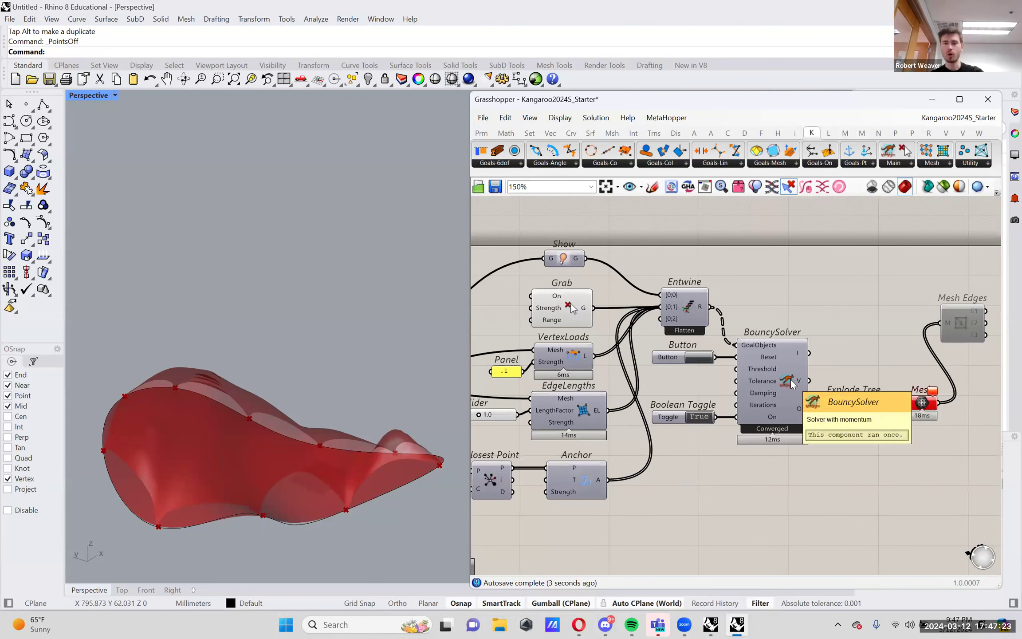
left_click(696, 416)
right_click(797, 387)
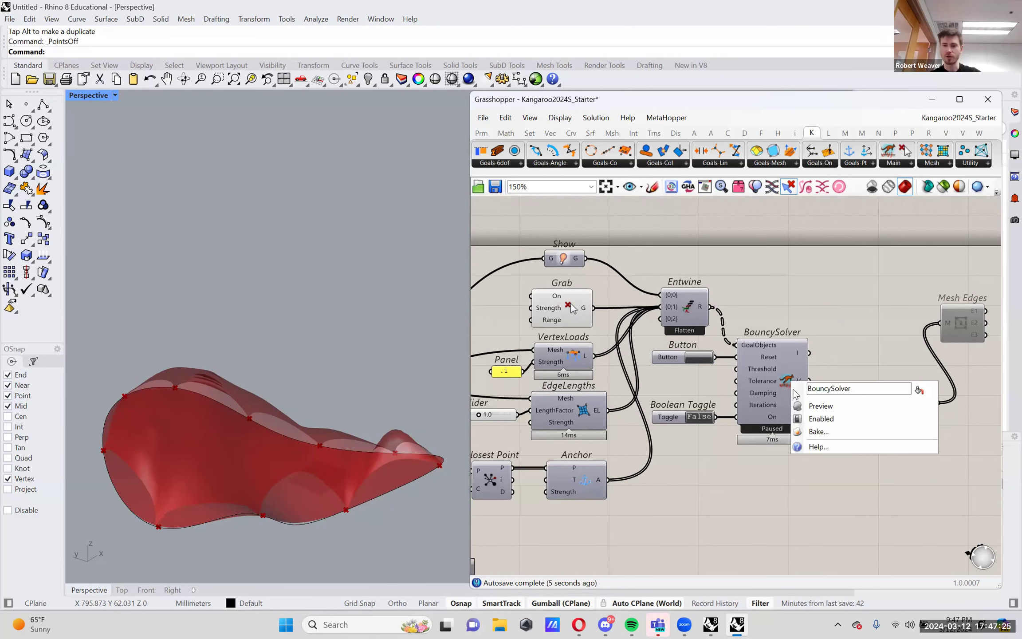
left_click(821, 403)
Step: Reset the BouncySolver and set its Boolean Toggle to True to rerun the simulation
right_click_drag(235, 437, 266, 403)
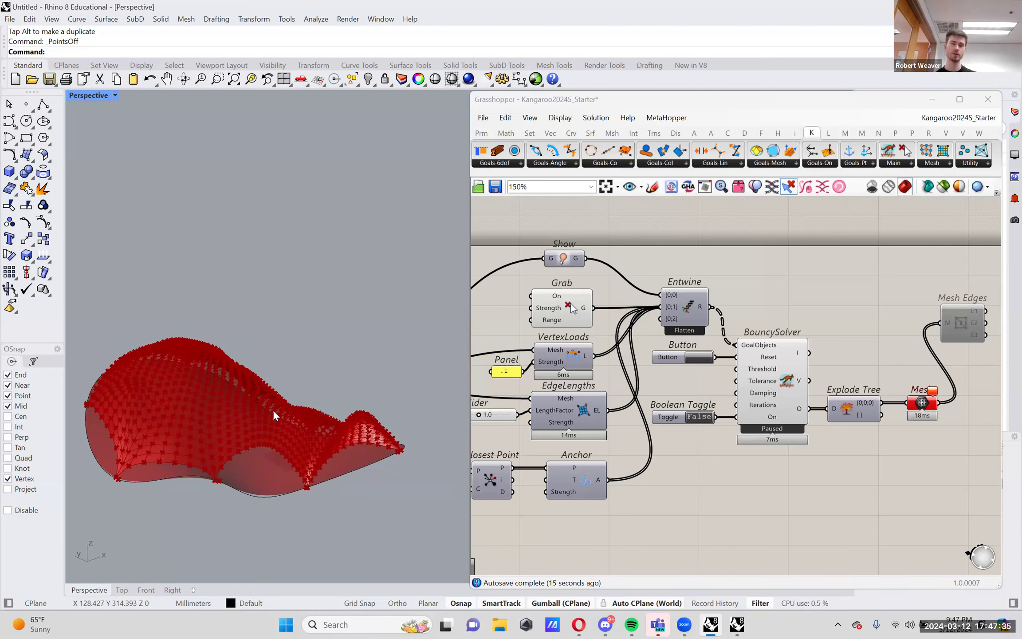
left_click(784, 382)
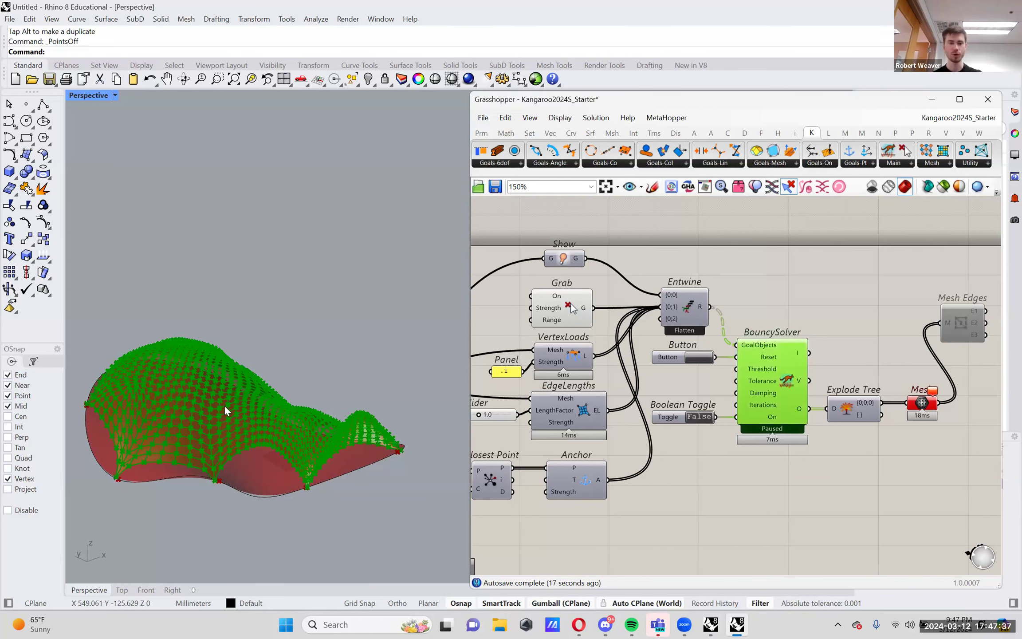
left_click(705, 362)
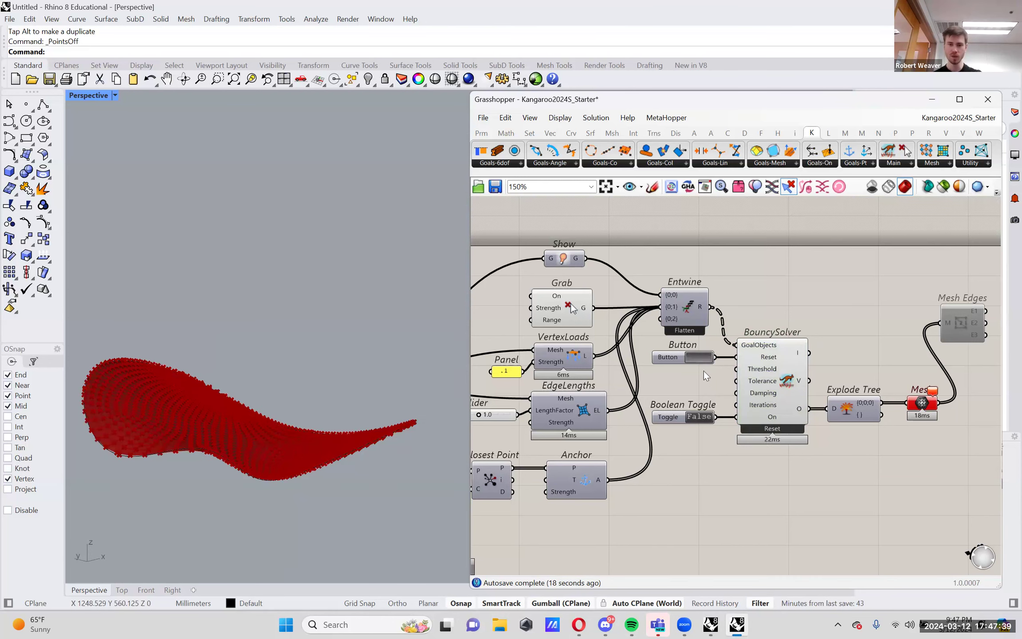
double_click(700, 419)
Step: Try to grab and pull the simulated mesh particles in the perspective viewport from several viewing angles
mouse_move(177, 335)
left_mouse_down()
mouse_move(304, 346)
mouse_move(243, 355)
mouse_move(371, 181)
mouse_move(322, 268)
mouse_move(290, 397)
left_mouse_up()
left_click_drag(321, 269, 354, 212)
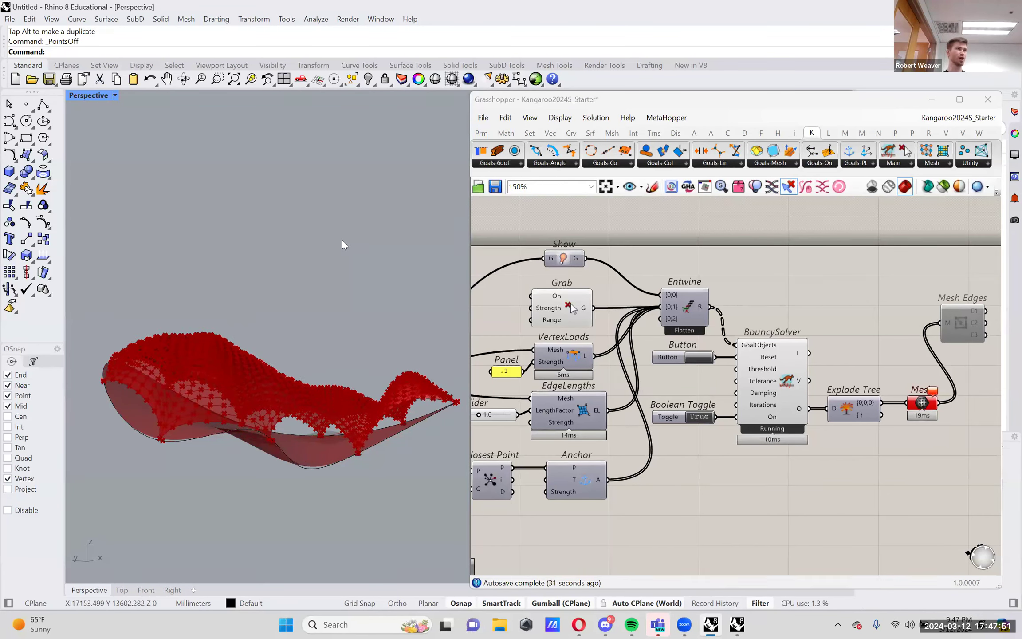
left_click_drag(342, 239, 349, 308)
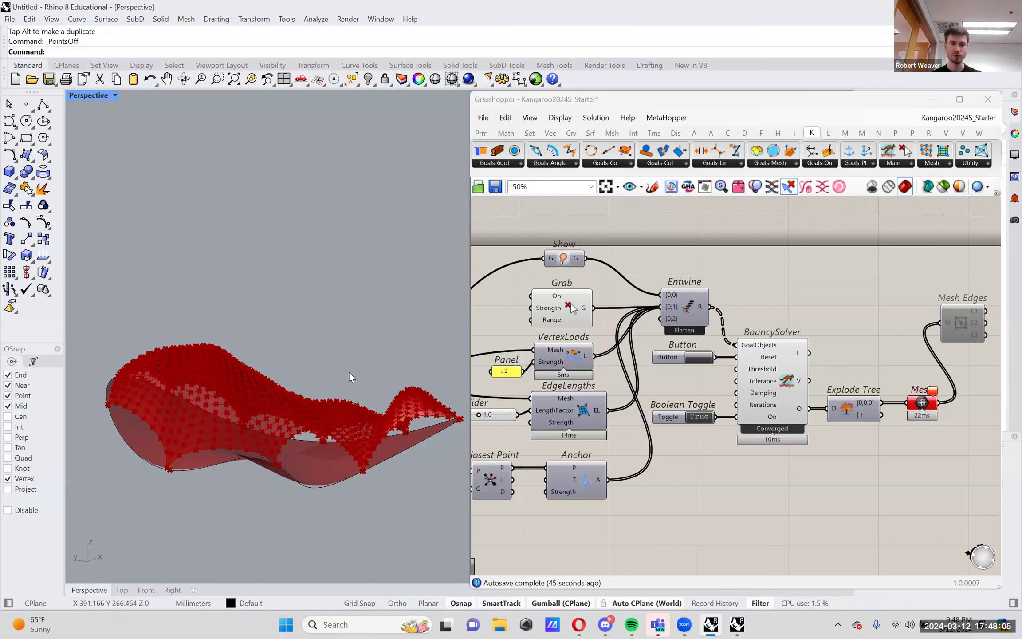
left_click_drag(333, 353, 335, 289)
left_click_drag(215, 367, 199, 315)
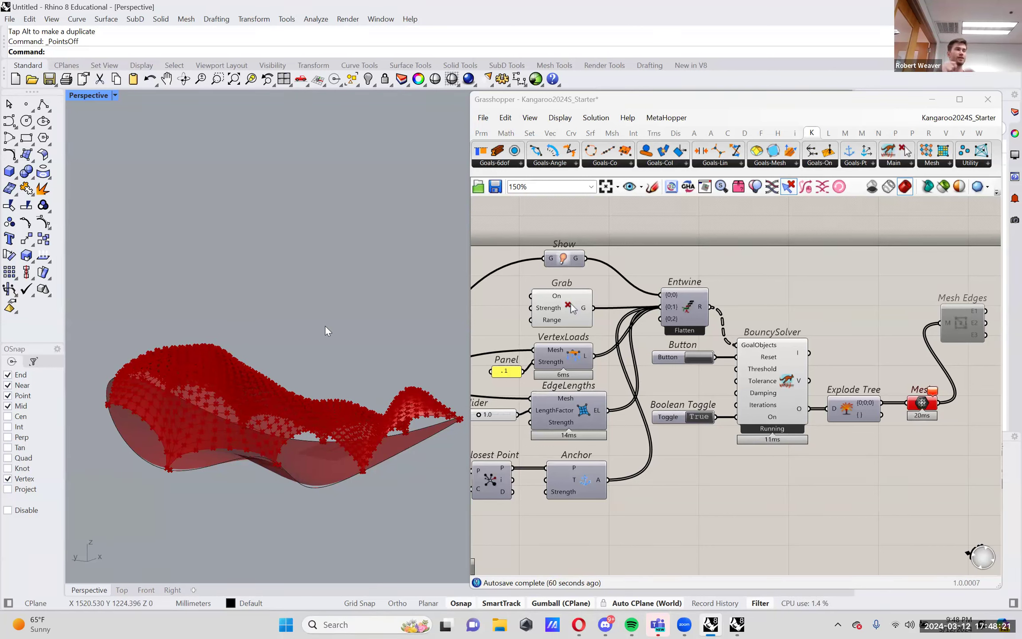
right_click_drag(325, 331, 256, 356)
left_click_drag(235, 377, 333, 288)
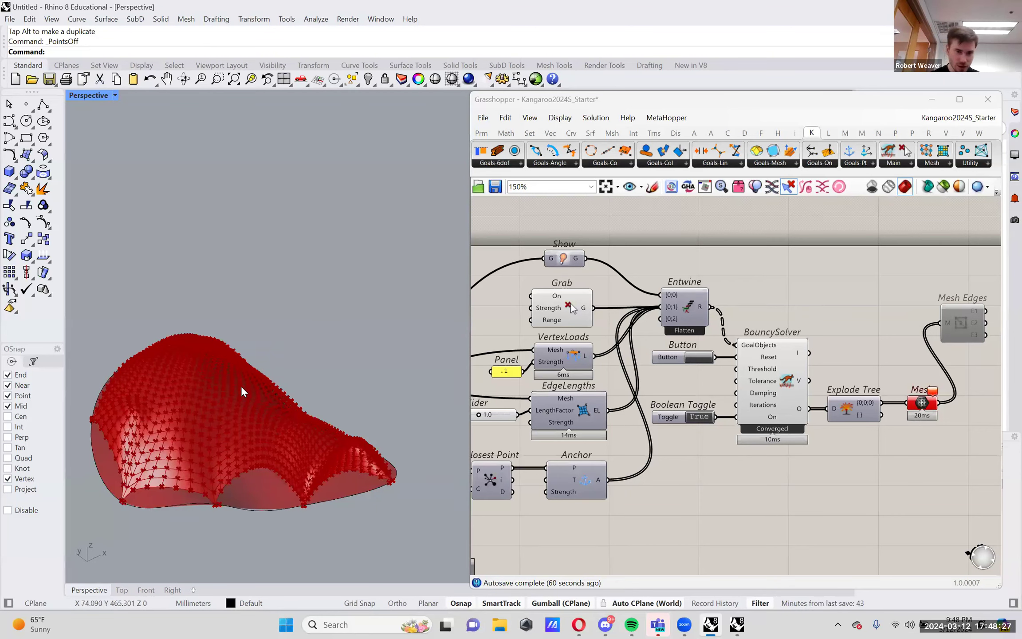
right_click_drag(257, 389, 269, 374)
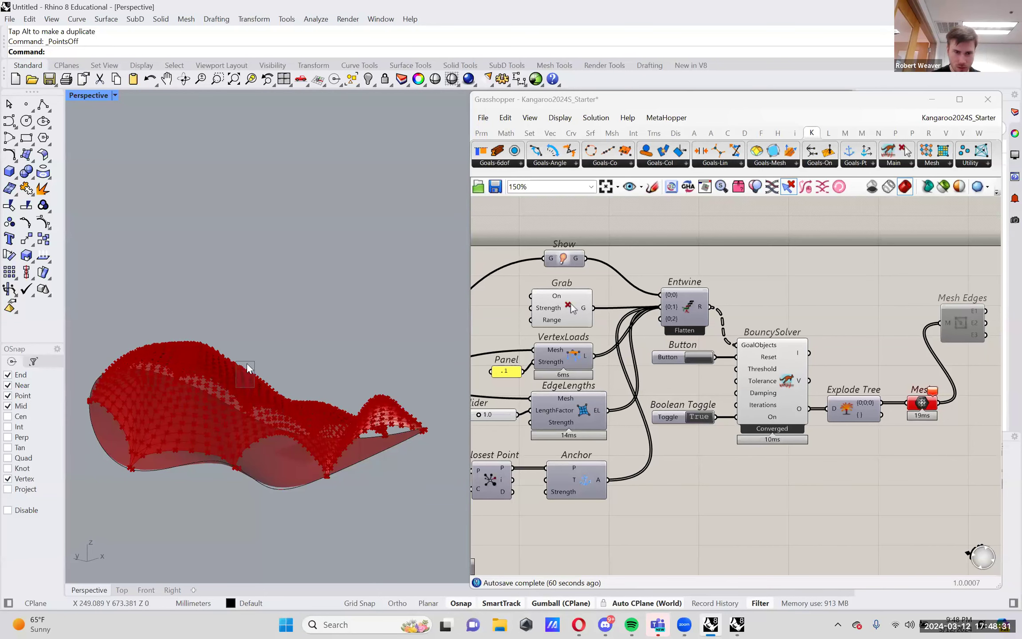
left_click_drag(228, 367, 235, 358)
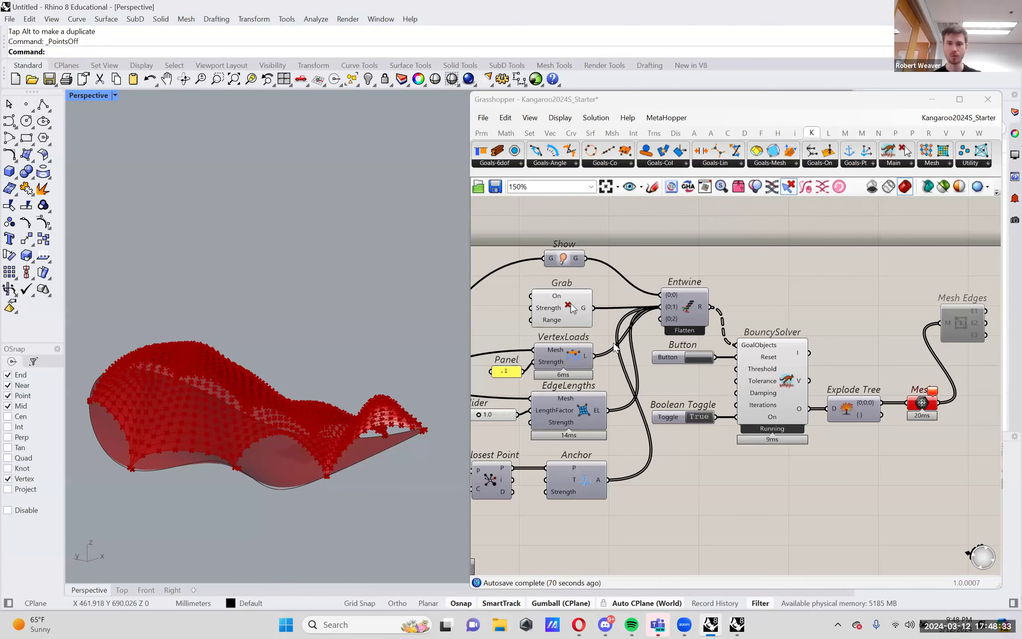
Step: Create a panel containing 10 and connect it to the Grab component's Range input
scroll(615, 347, "up", 1)
mouse_move(606, 326)
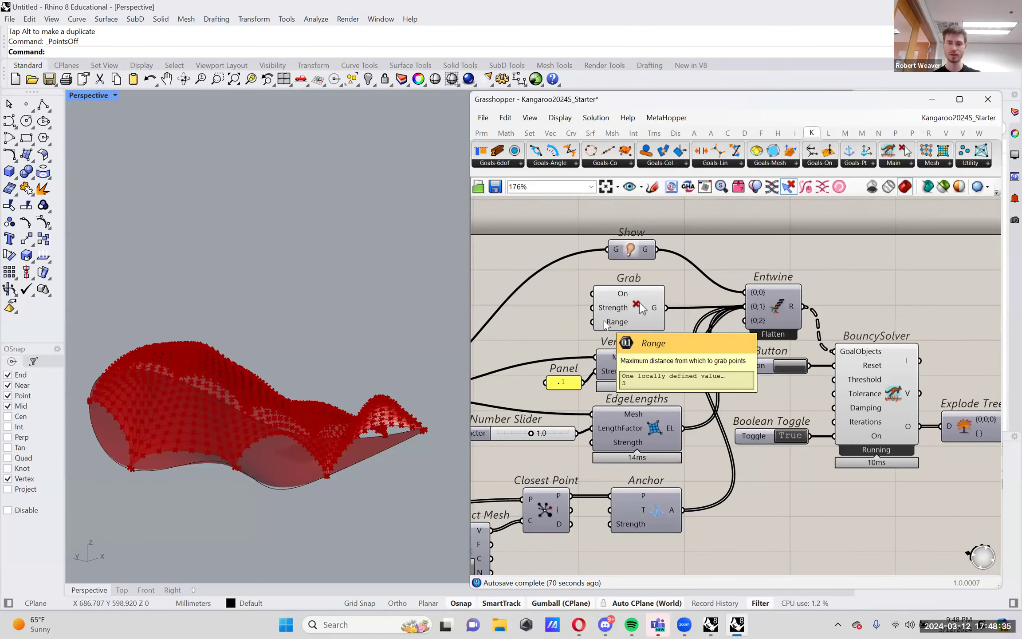
double_click(568, 325)
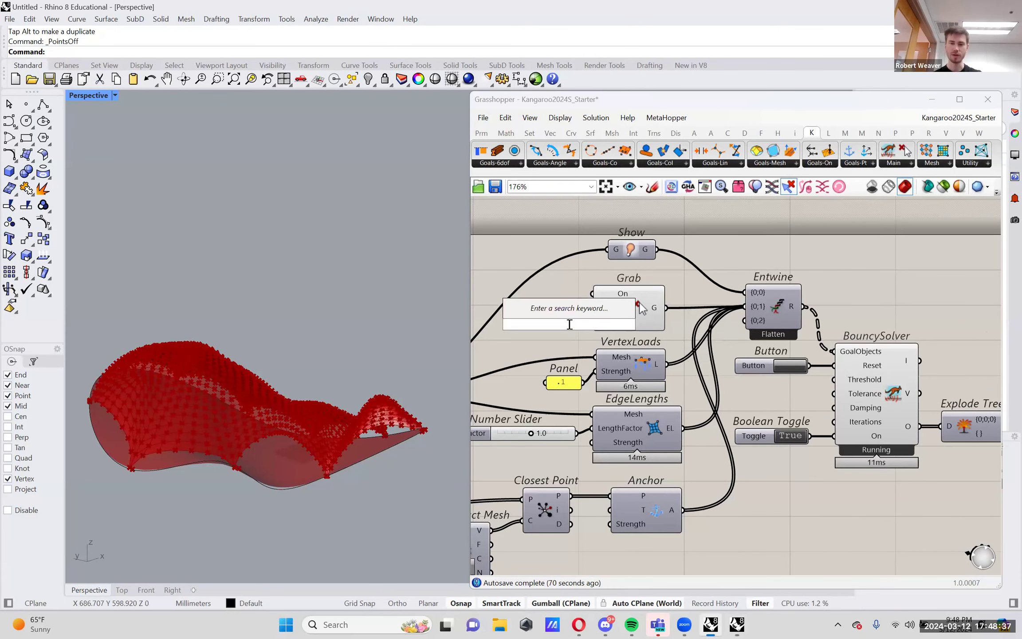
type("//10")
key("Return")
left_click_drag(582, 323, 593, 322)
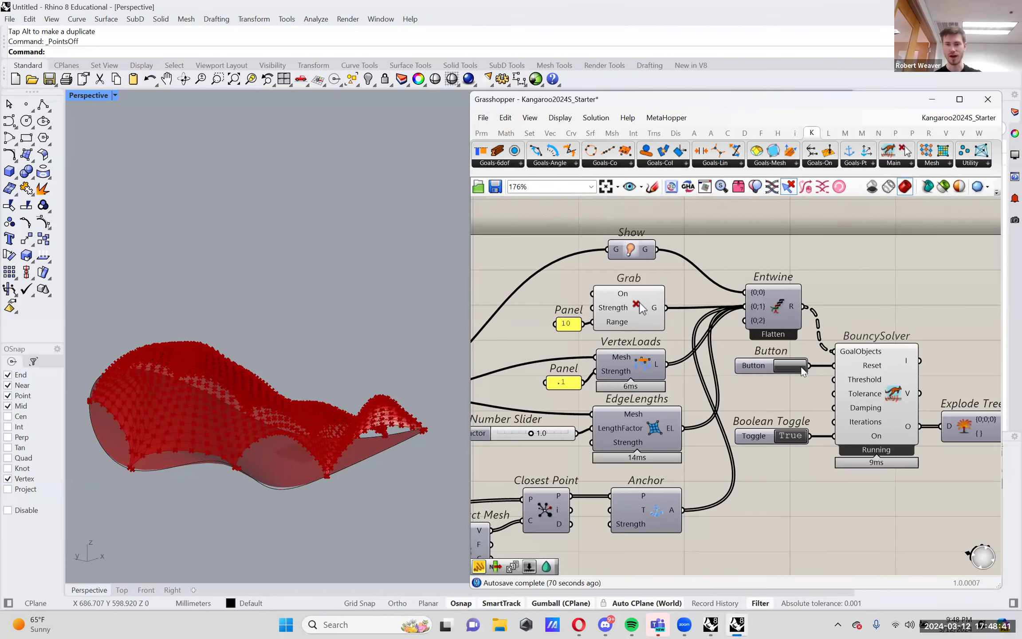
Step: Try pulling the mesh particles in the viewport again with the larger Grab range, clearing any accidental curve selection
mouse_move(284, 257)
left_mouse_down()
mouse_move(293, 148)
mouse_move(270, 148)
left_mouse_up()
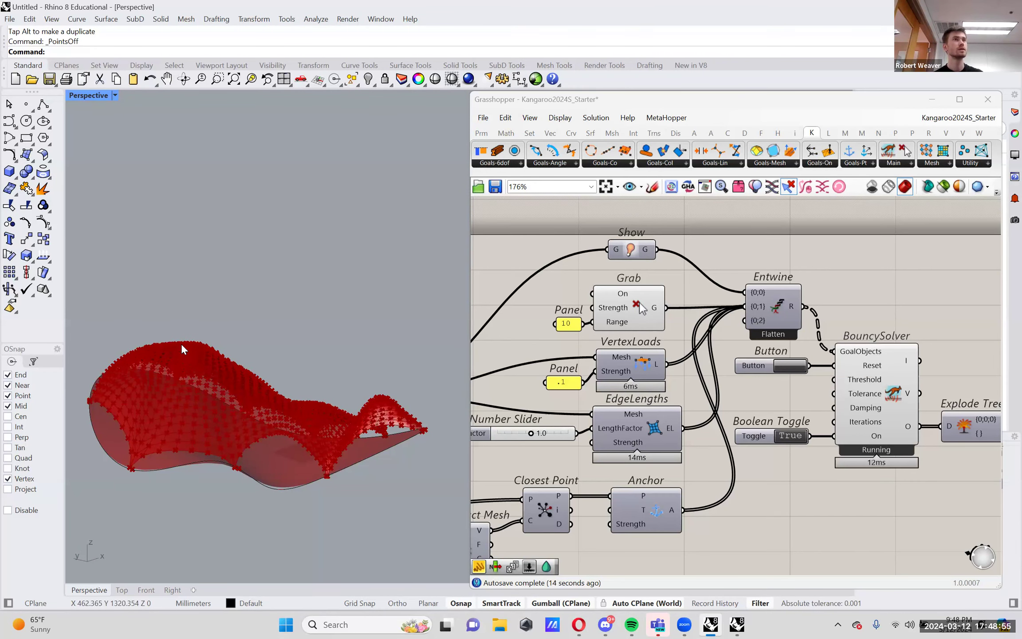
right_click_drag(684, 416, 806, 411)
scroll(807, 412, "down", 1)
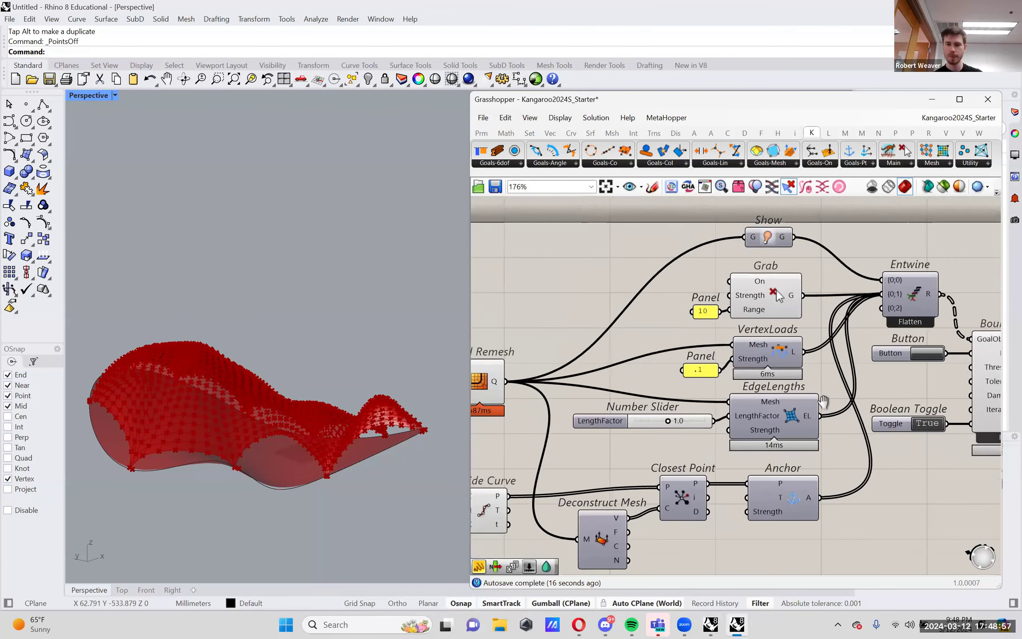
scroll(766, 399, "up", 1)
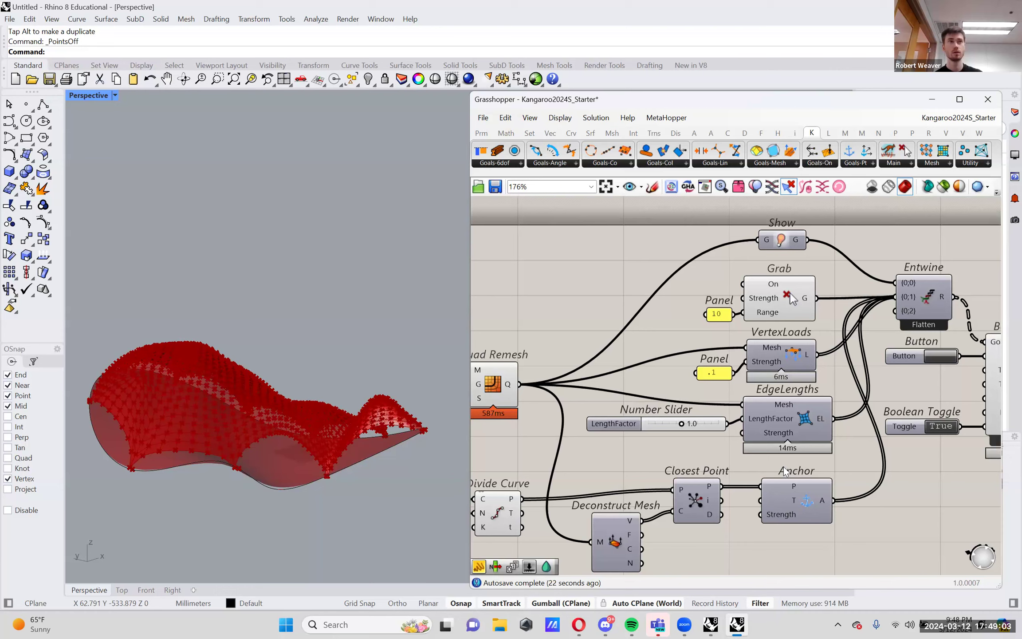
right_click_drag(731, 461, 670, 428)
scroll(645, 445, "down", 1)
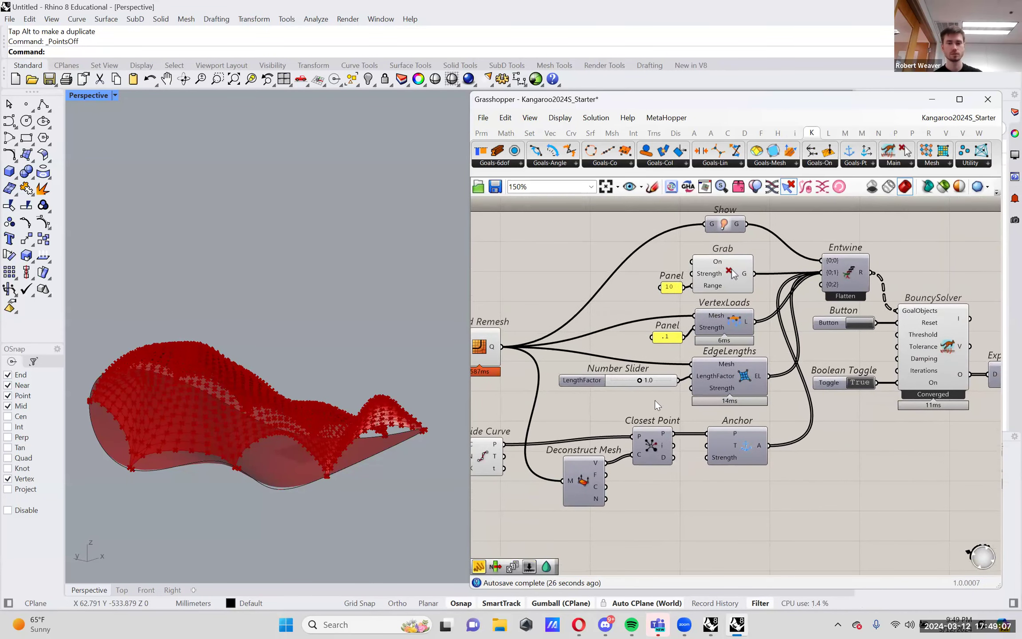
left_click_drag(194, 369, 139, 79)
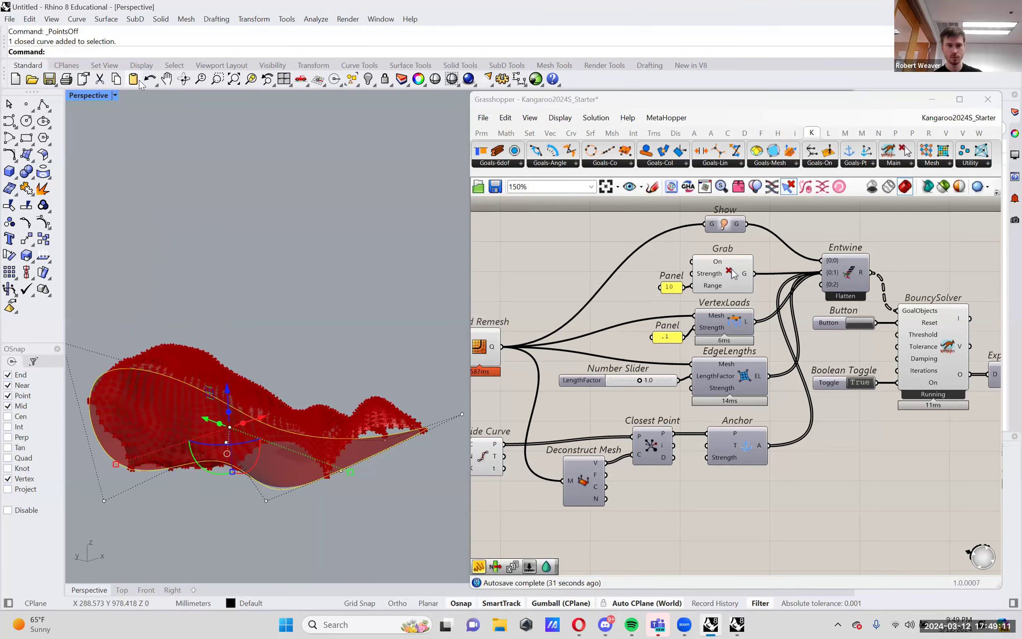
left_click(213, 223)
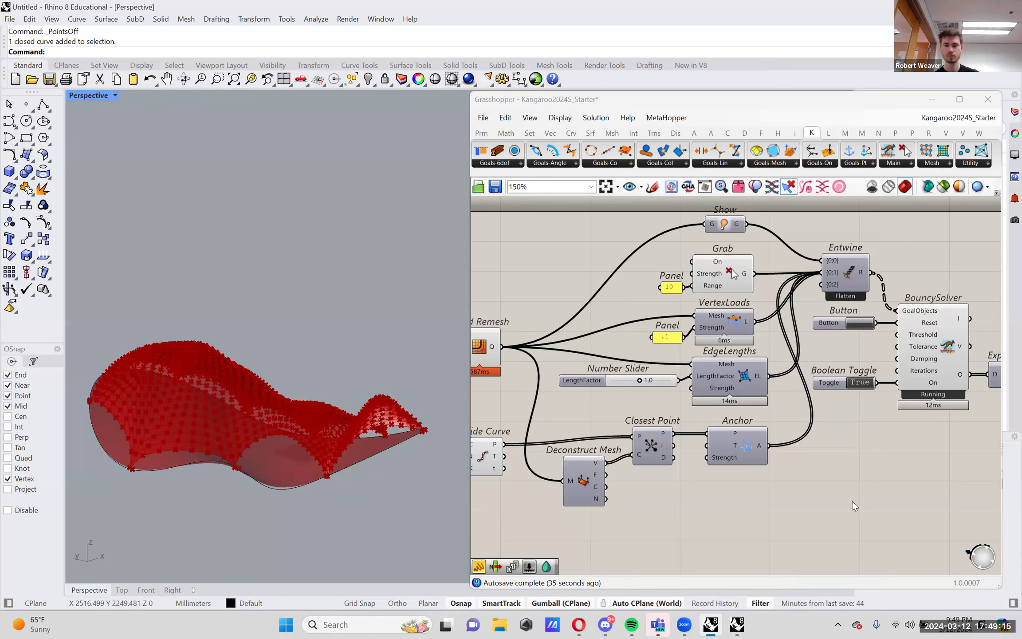
left_click_drag(380, 399, 112, 274)
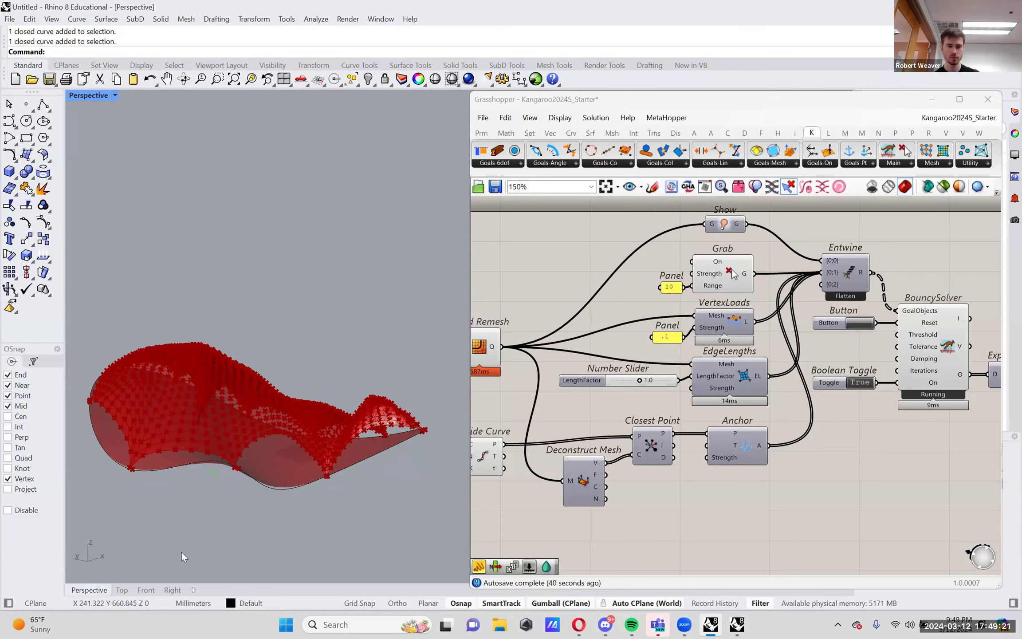
Step: Clear the accidental curve selection and widen the Grasshopper window to show more of the definition
left_click(284, 488)
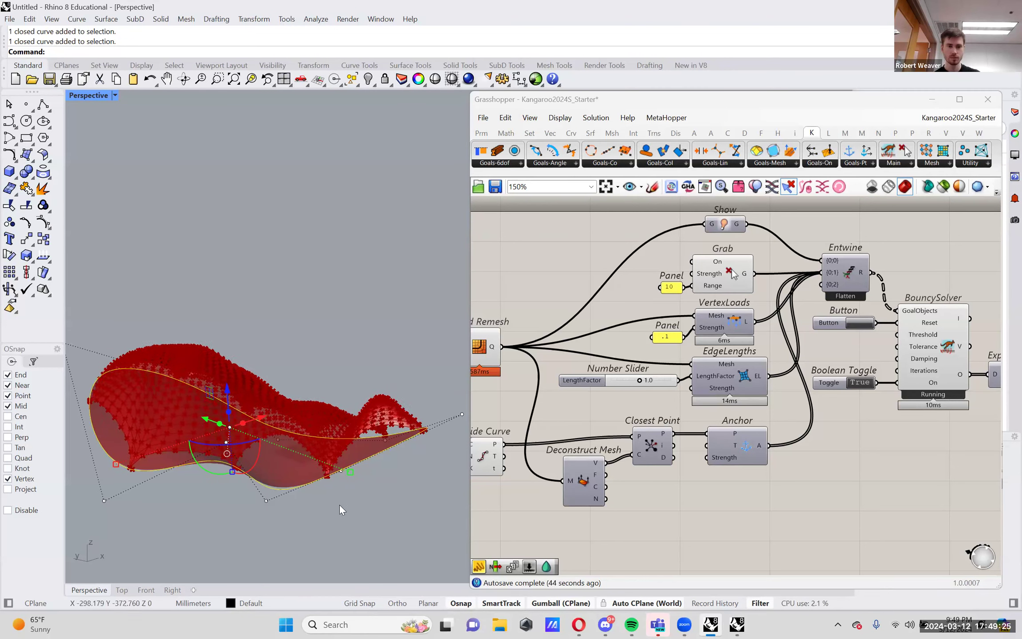
left_click(381, 516)
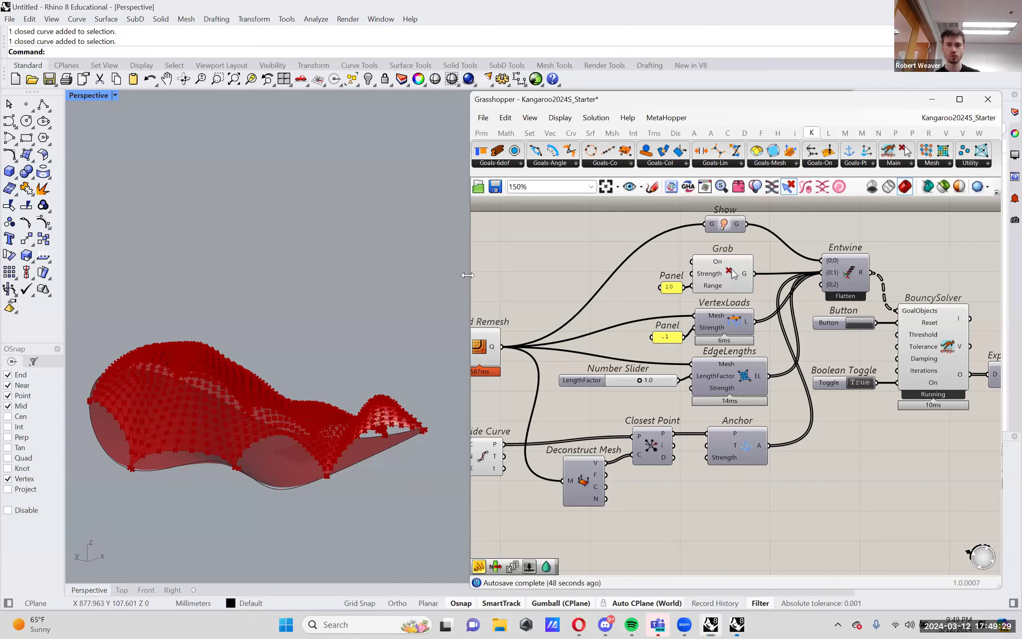
left_click_drag(467, 276, 410, 275)
scroll(560, 287, "up", 2)
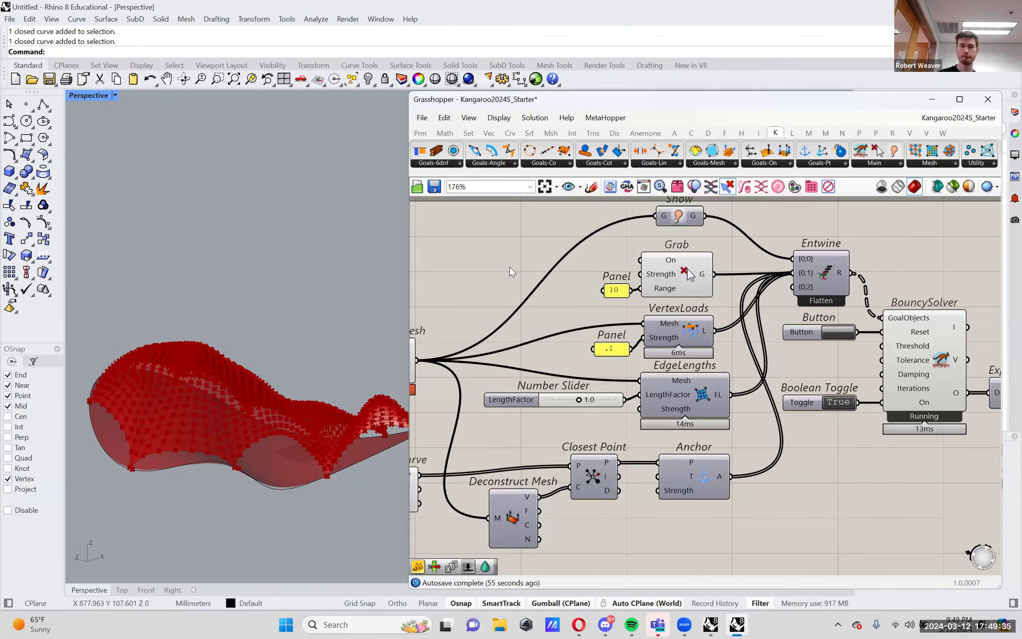
right_click_drag(512, 272, 542, 267)
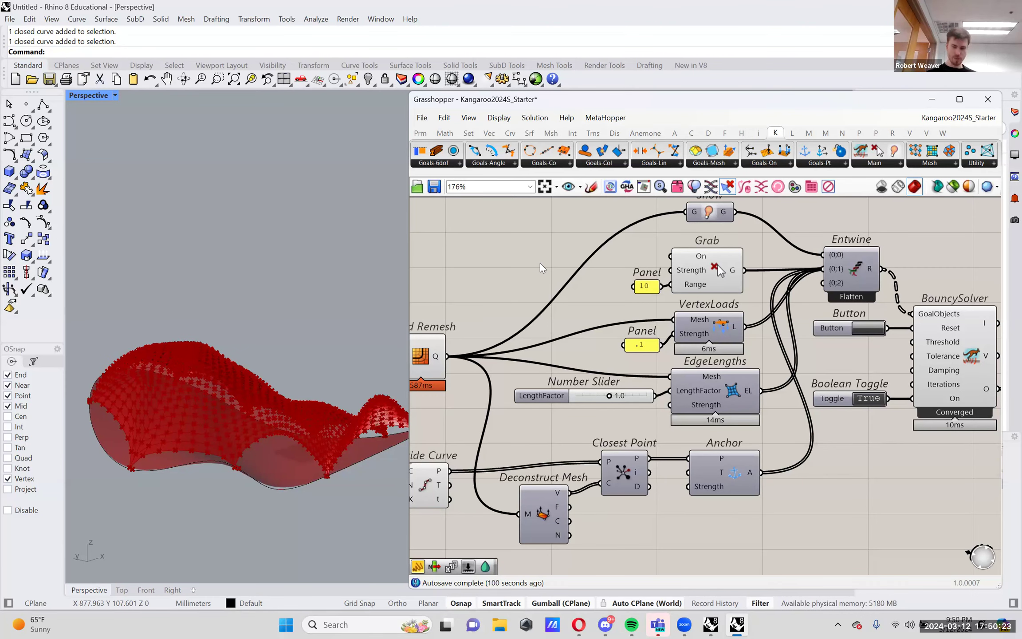
Step: Examine the Mesh parameter after the Explode Tree, reading its contents and its error message
scroll(696, 413, "up", 4)
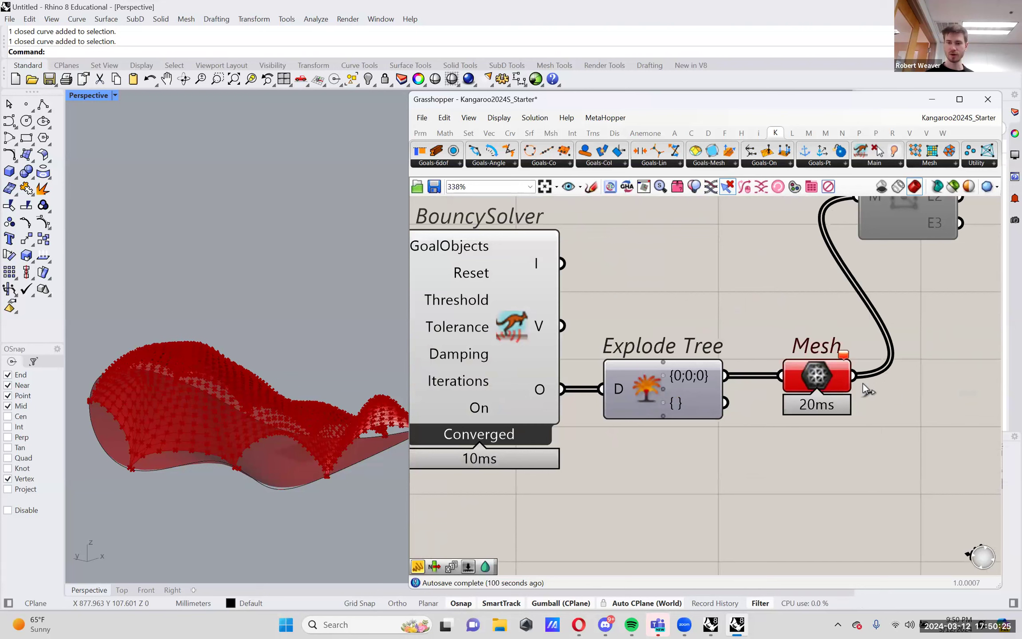
mouse_move(820, 384)
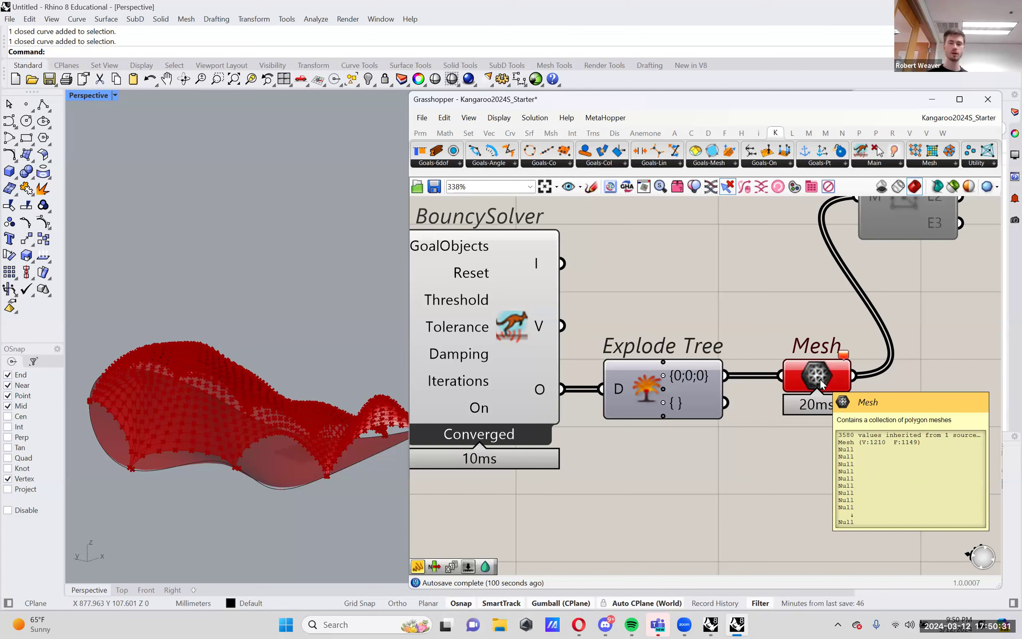
mouse_move(845, 360)
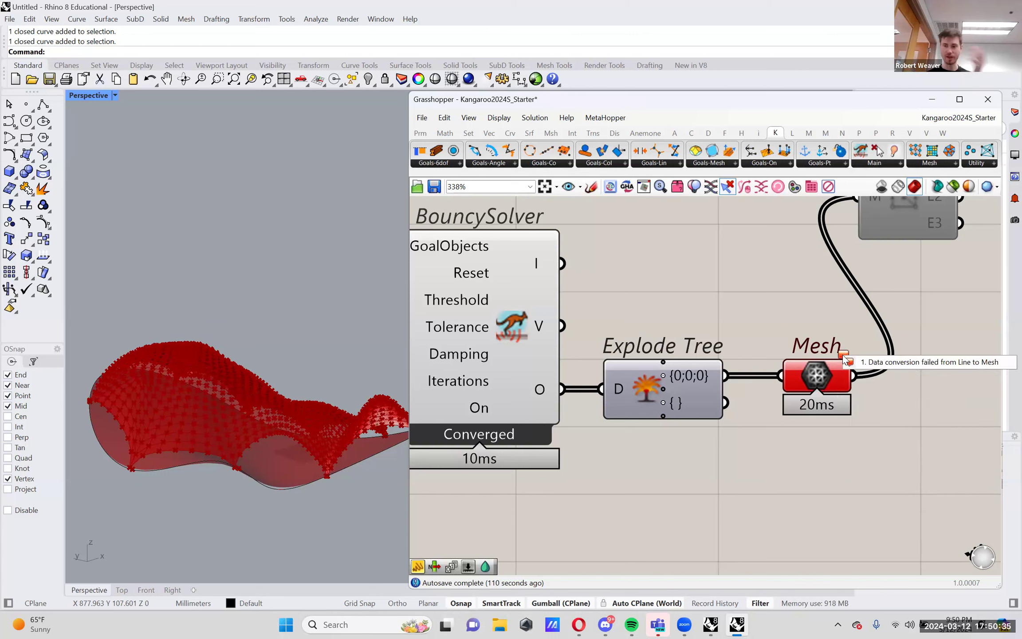
left_click(818, 388)
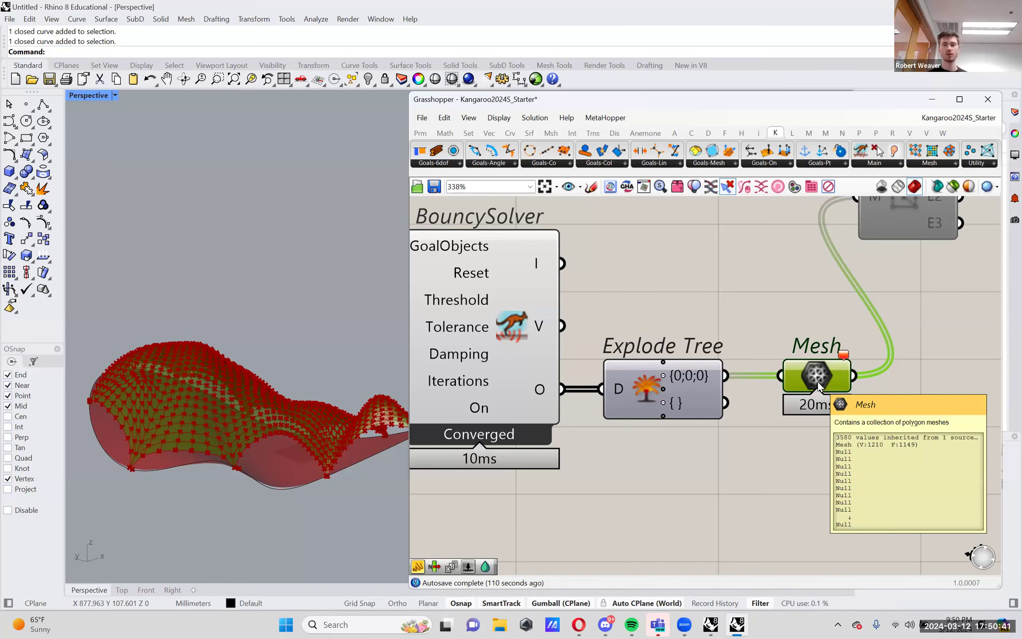
Step: Check the Mesh parameter's output through a temporary Data parameter and delete that parameter
right_click_drag(946, 403, 723, 428)
left_click(737, 425)
double_click(736, 425)
type("data")
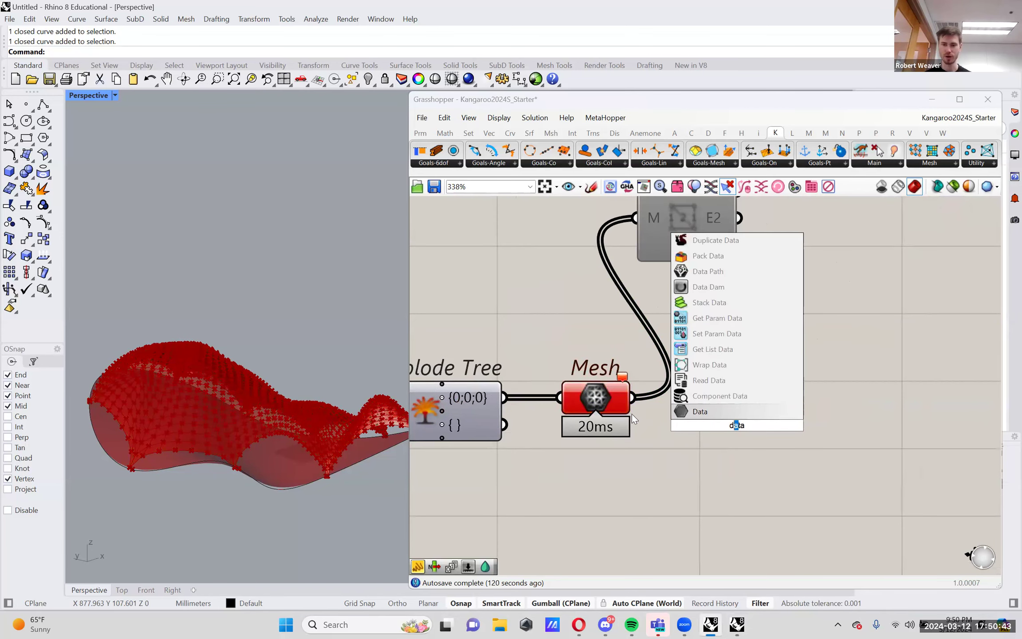
left_click(720, 412)
left_click_drag(633, 397, 796, 399)
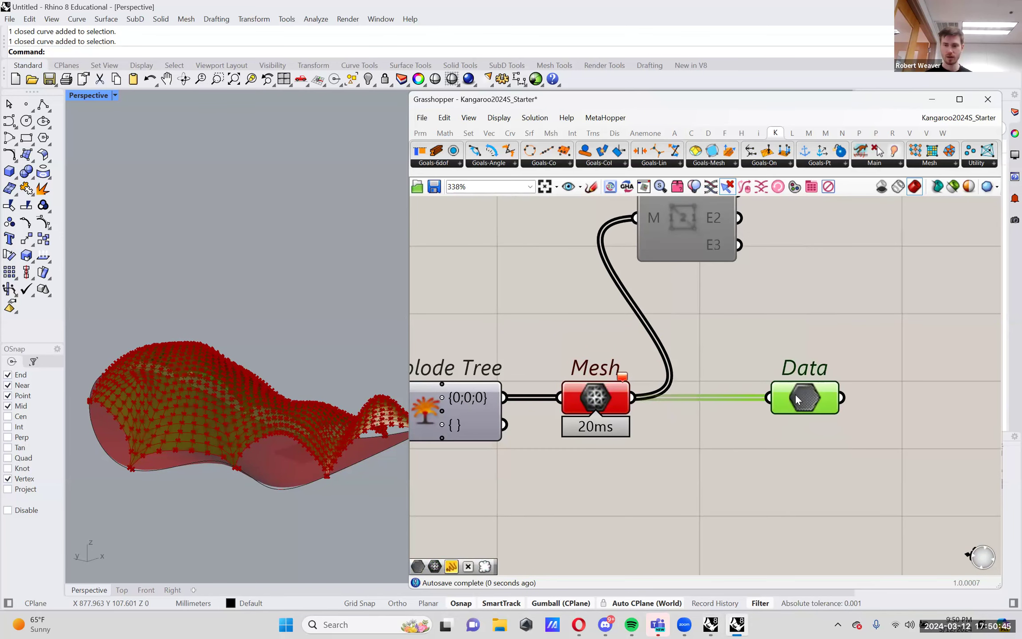
mouse_move(796, 400)
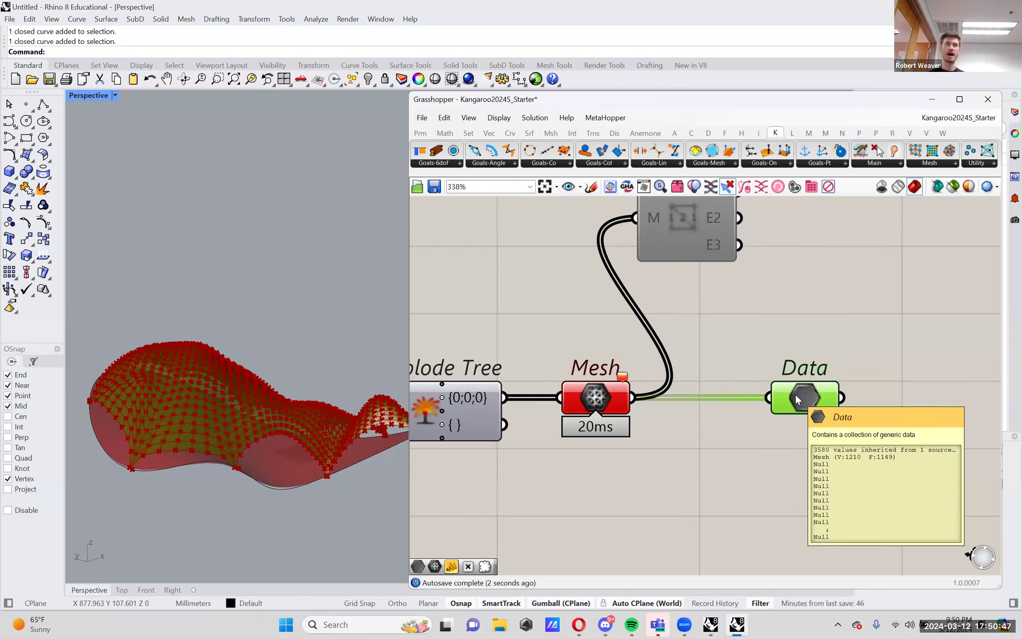
left_click_drag(796, 399, 799, 421)
mouse_move(803, 429)
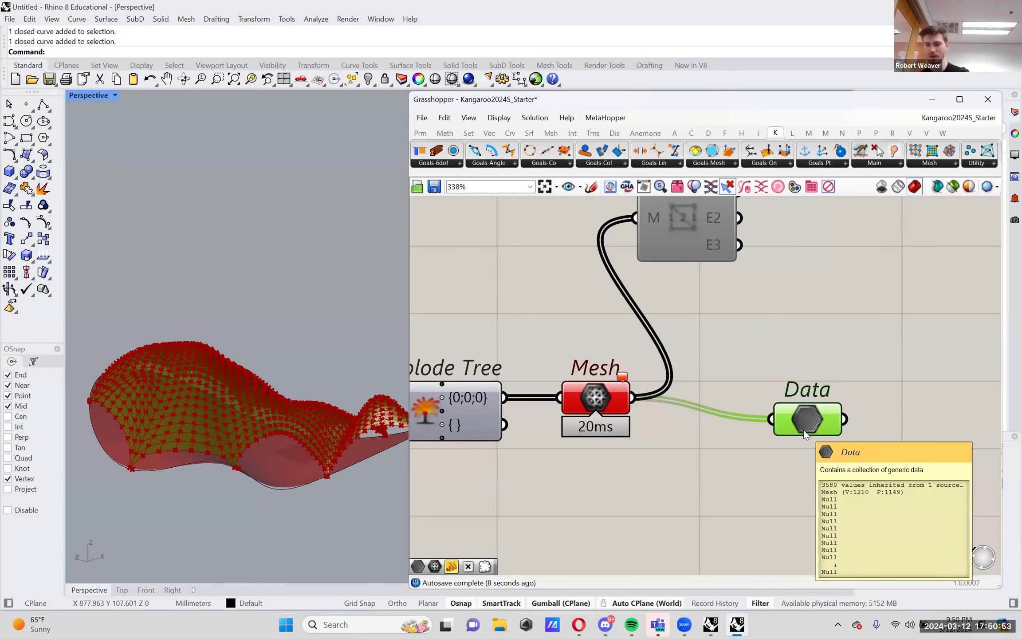
key("Delete")
Step: Select the boundary curve in the perspective viewport and move its far control point outward to reshape the simulated mesh
right_click_drag(715, 433, 859, 412)
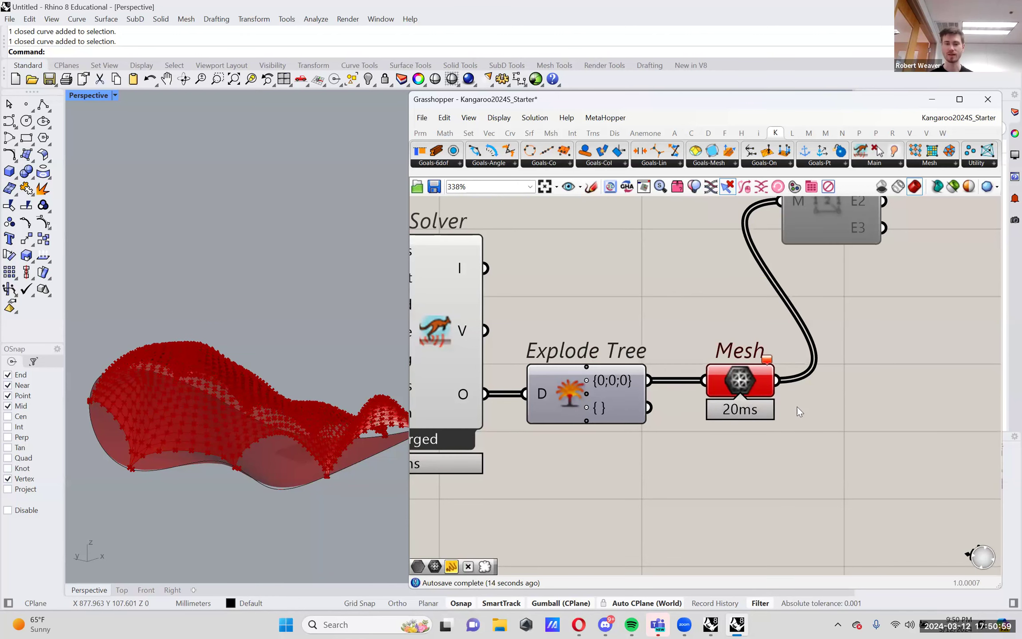
scroll(811, 423, "down", 2)
right_click_drag(785, 449, 830, 450)
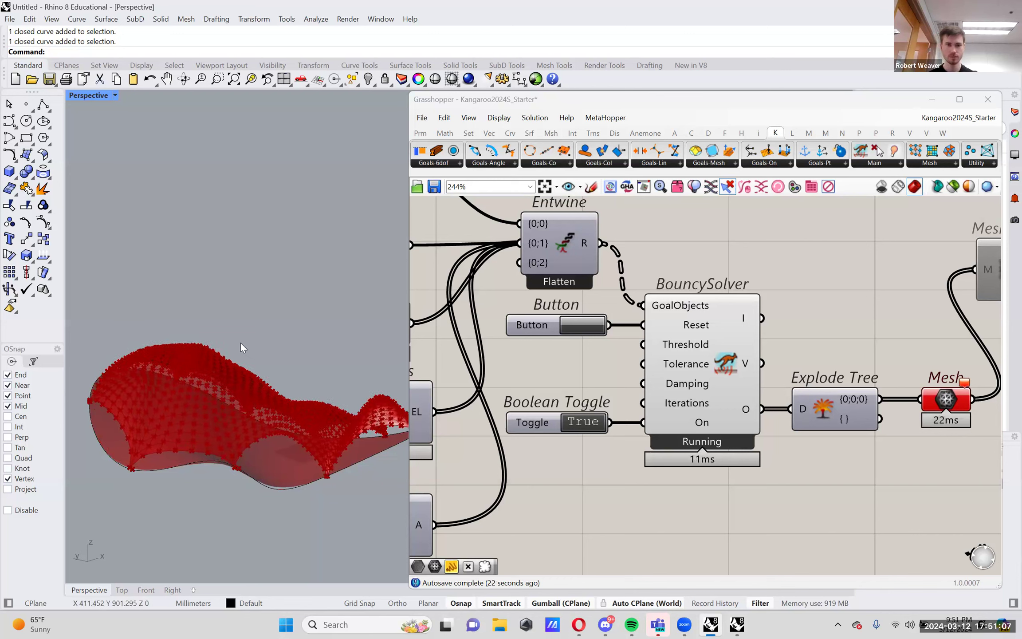
right_click_drag(285, 285, 282, 362)
left_click(296, 361)
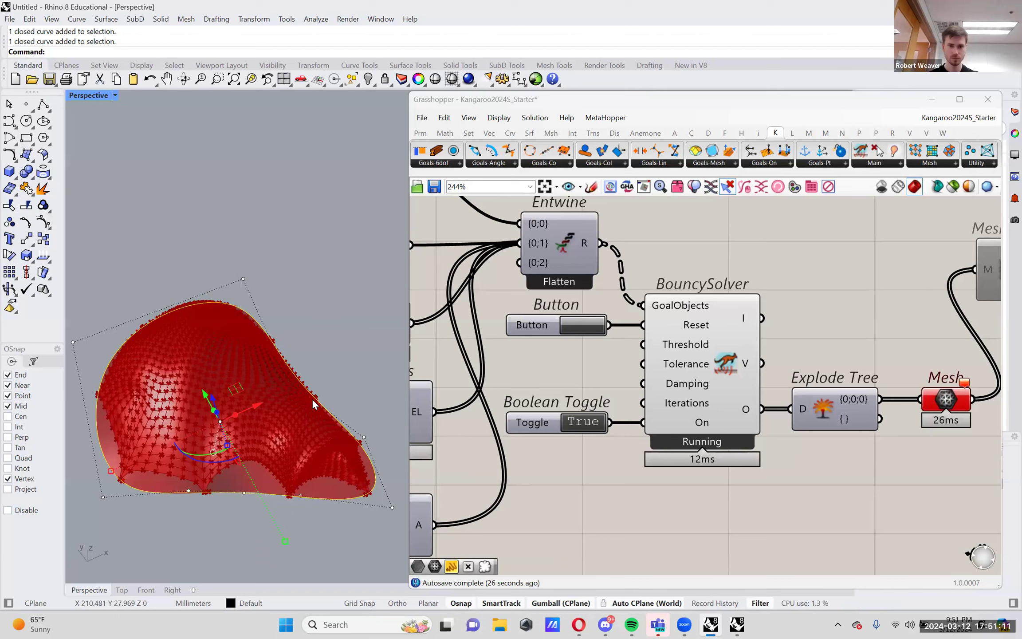
left_click(243, 279)
left_click_drag(246, 280, 444, 156)
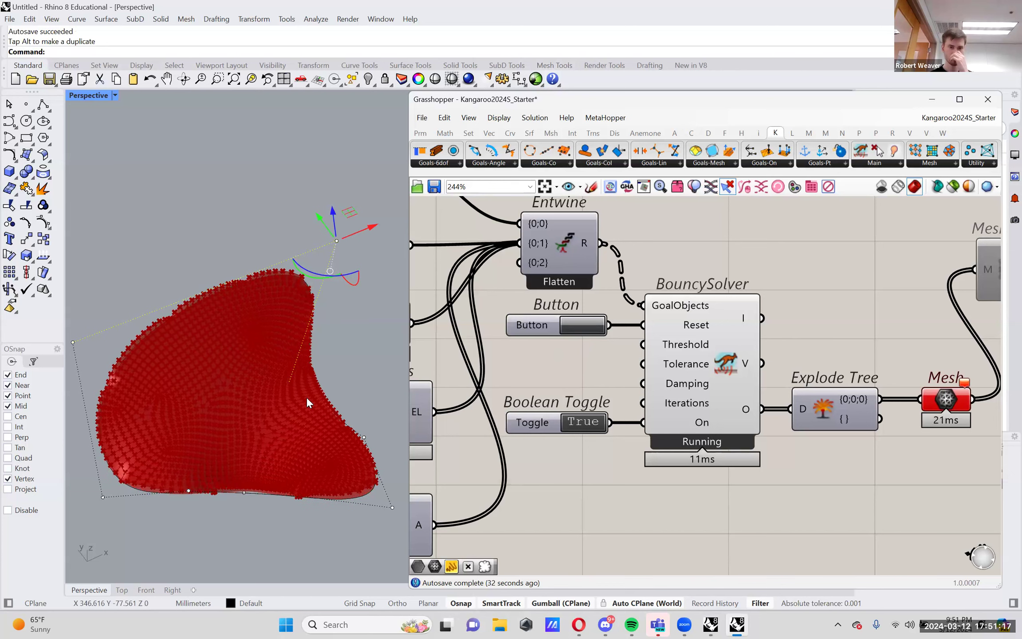
Step: Turn off the preview of the BouncySolver component
right_click_drag(306, 399, 307, 323)
right_click_drag(573, 417, 721, 438)
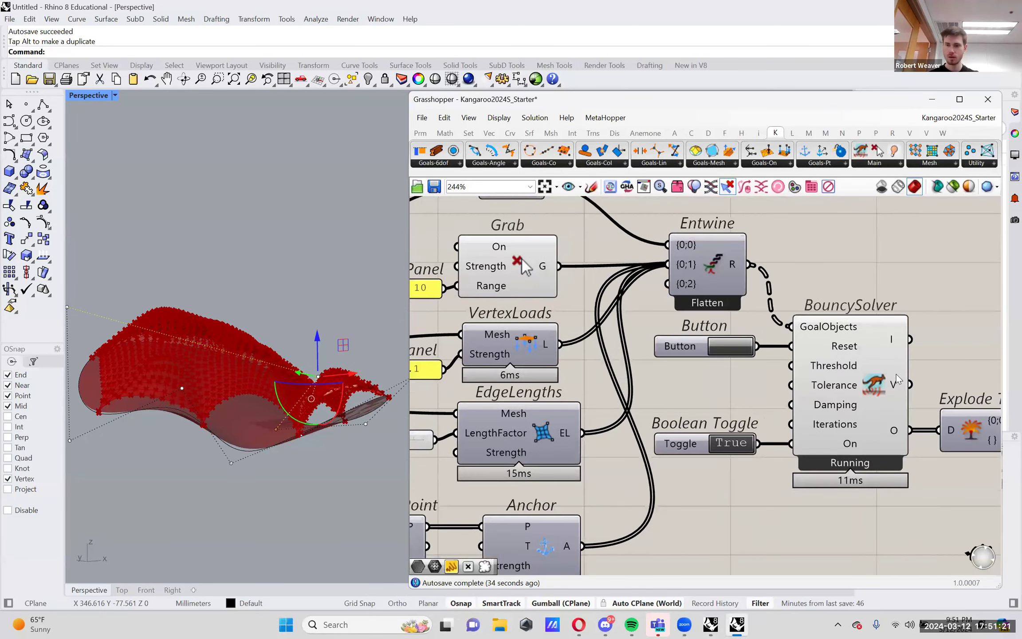
right_click(876, 381)
left_click(904, 403)
Step: Raise the EdgeLengths LengthFactor slider to 2.0 and readjust it to 1.9
right_click_drag(417, 404, 635, 420)
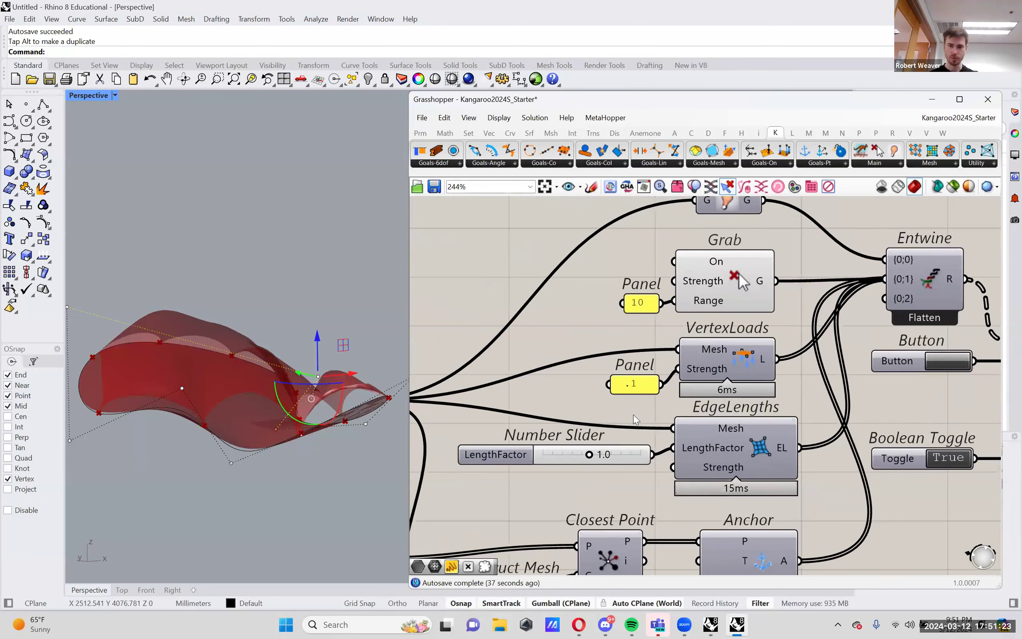
scroll(578, 446, "up", 1)
left_click_drag(591, 457, 627, 457)
right_click_drag(182, 410, 399, 424)
left_click_drag(628, 456, 651, 457)
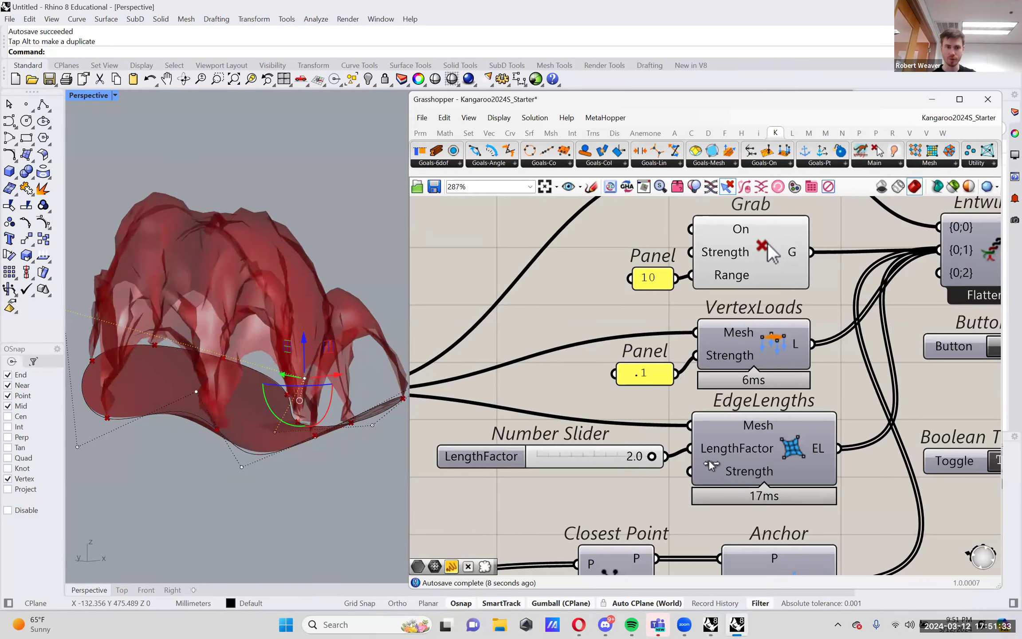
right_click_drag(284, 493, 208, 476)
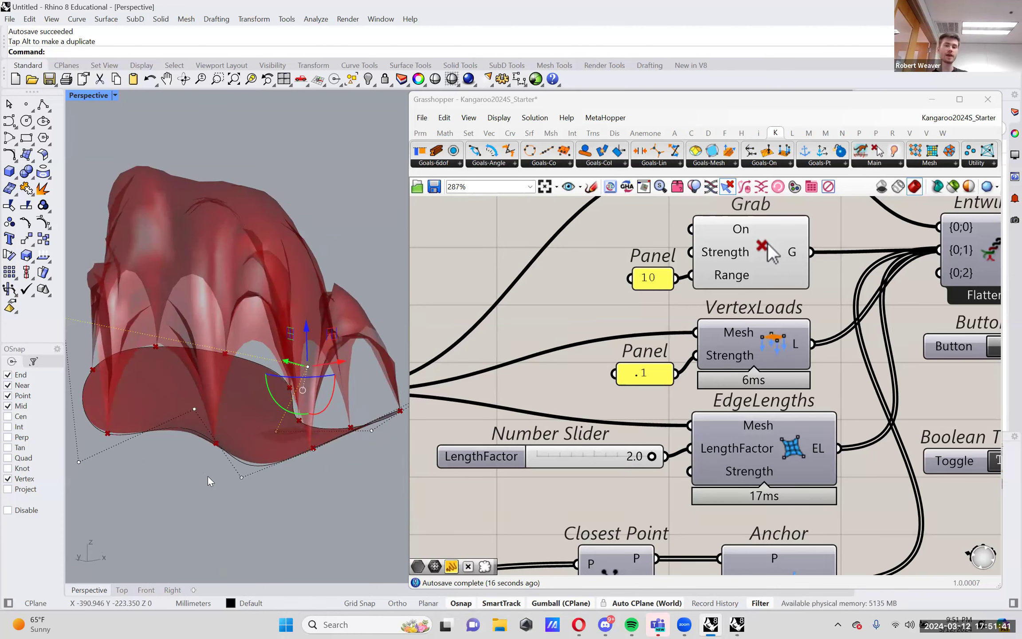
right_click_drag(647, 464, 674, 429)
mouse_move(678, 424)
left_mouse_down()
mouse_move(609, 430)
mouse_move(669, 429)
left_mouse_up()
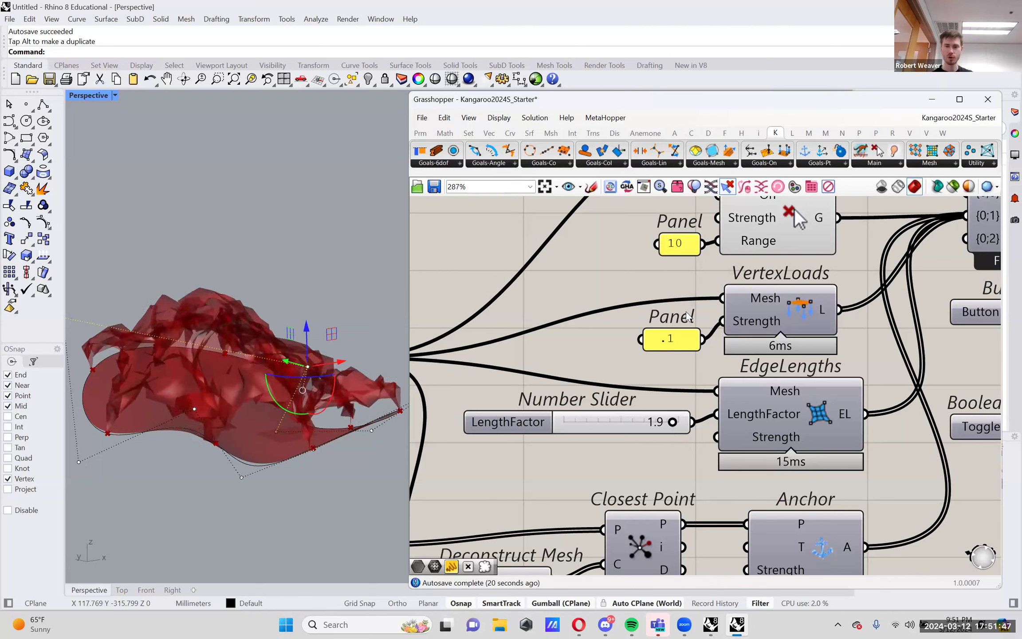
Step: Set the VertexLoads Strength panel to -.1 so the mesh hangs downward, and deselect the curve's control point
double_click(677, 345)
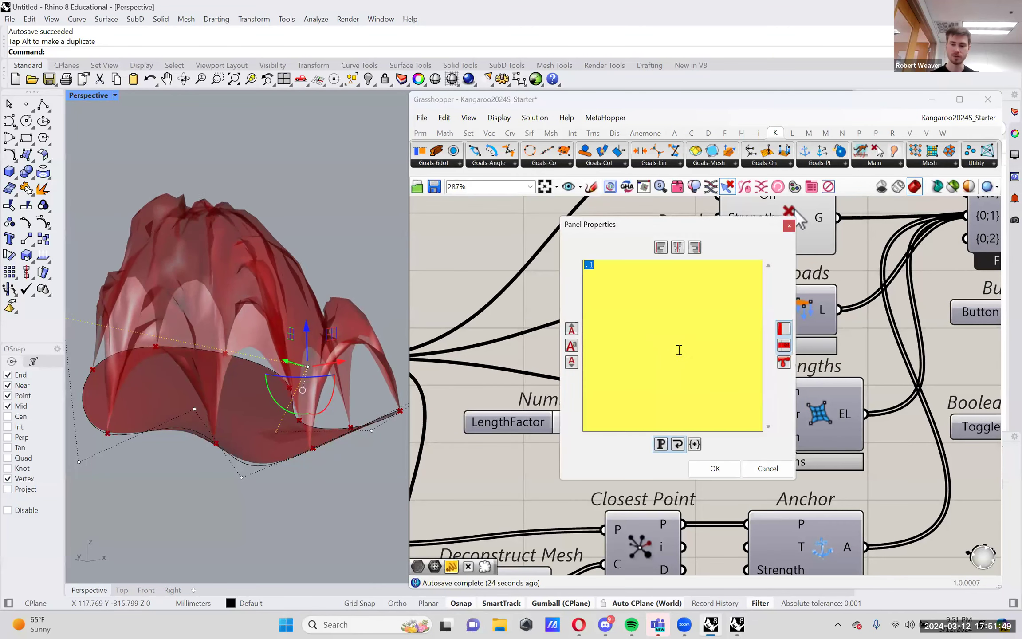
type("-1")
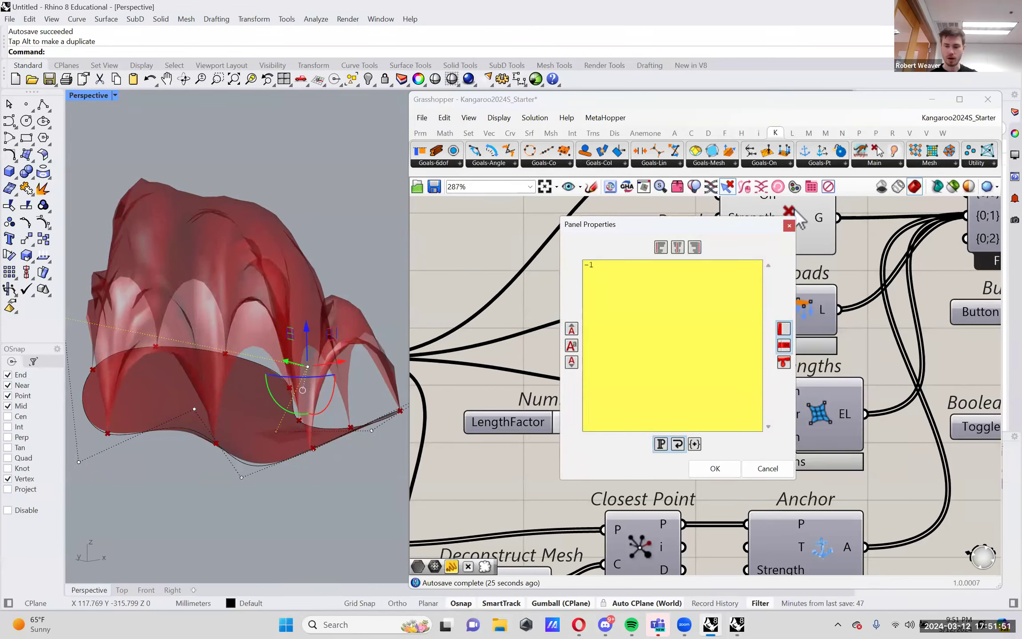
key("Left")
type(".")
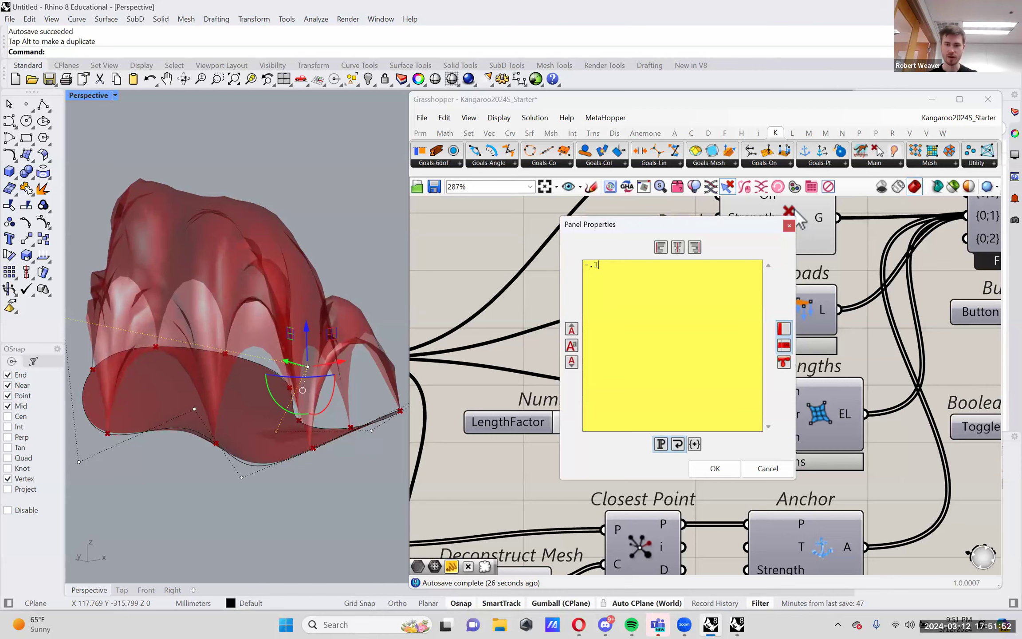
left_click(715, 468)
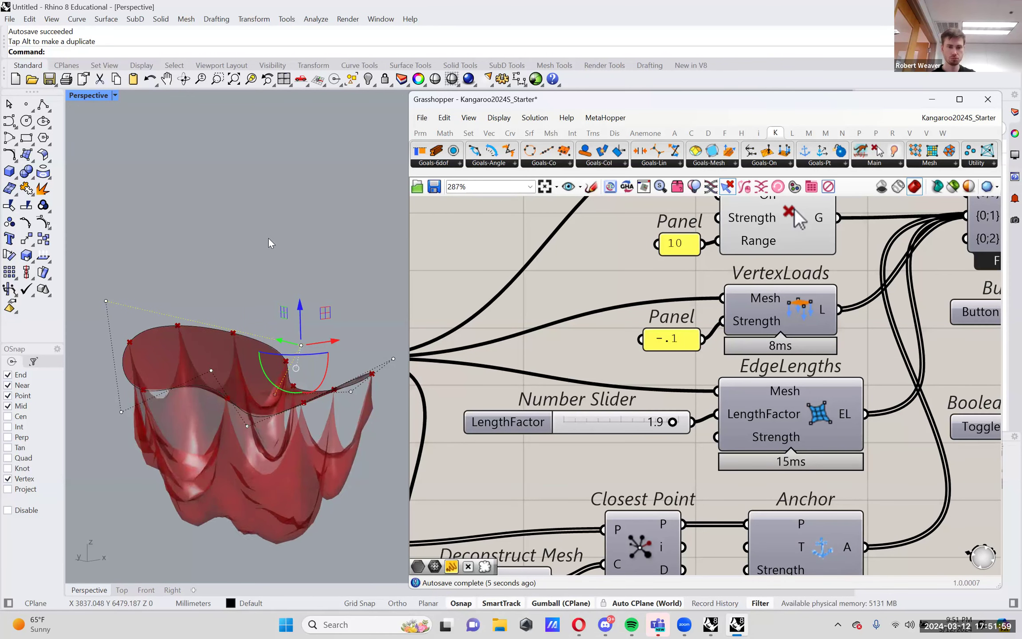
left_click(251, 266)
mouse_move(251, 265)
right_mouse_down()
mouse_move(255, 235)
mouse_move(285, 241)
mouse_move(240, 250)
mouse_move(243, 260)
right_mouse_up()
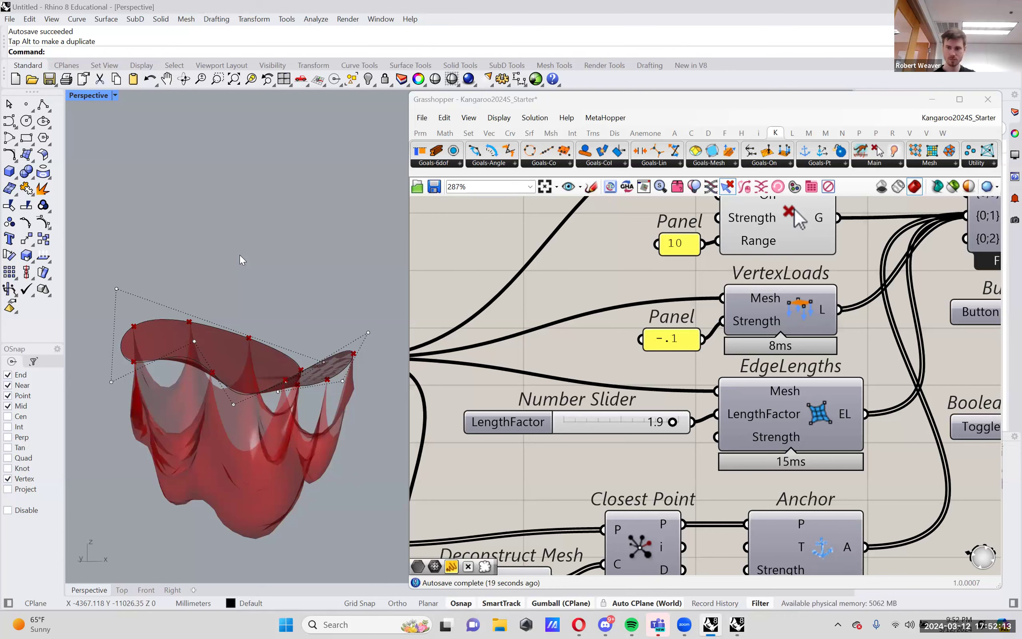
Step: Pause the BouncySolver by setting its Boolean Toggle to False and turn off the curve's control points
scroll(573, 361, "down", 3)
scroll(621, 319, "down", 1)
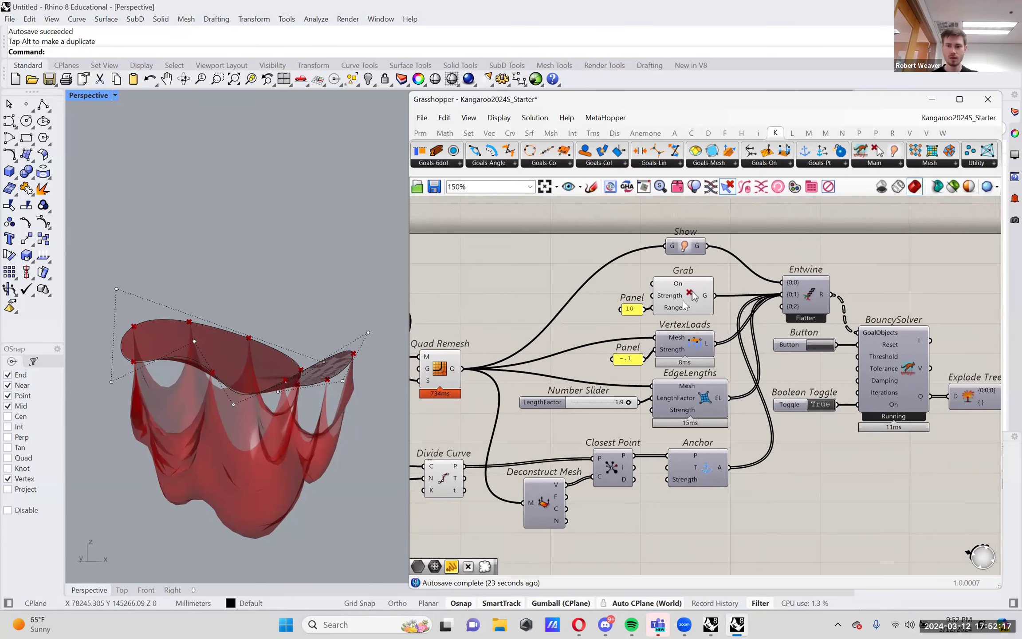
mouse_move(682, 349)
right_mouse_down()
mouse_move(545, 351)
mouse_move(666, 350)
right_mouse_up()
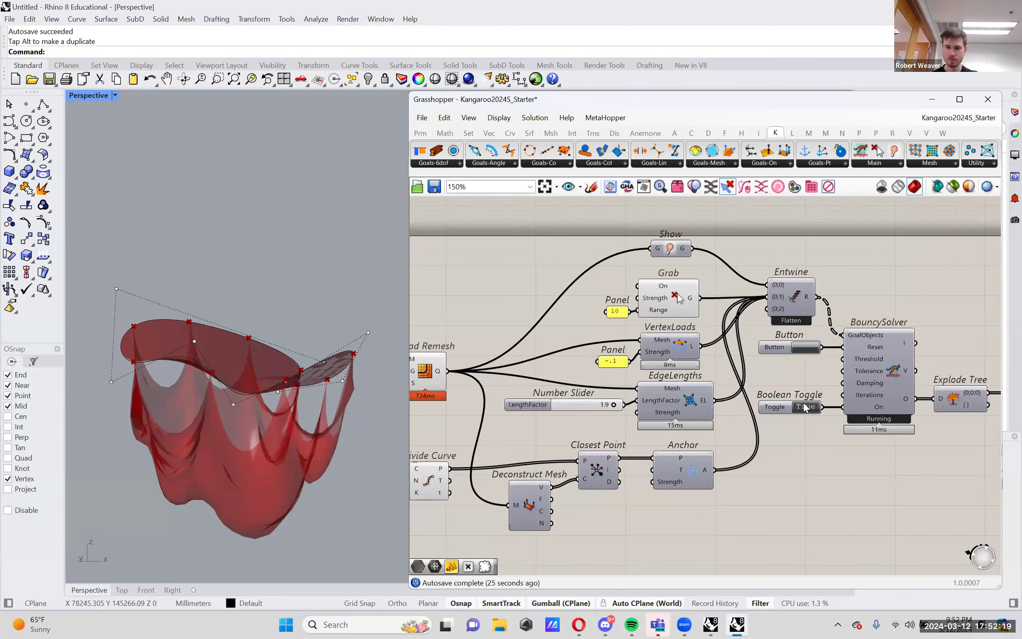
left_click(805, 407)
right_click_drag(557, 428, 631, 431)
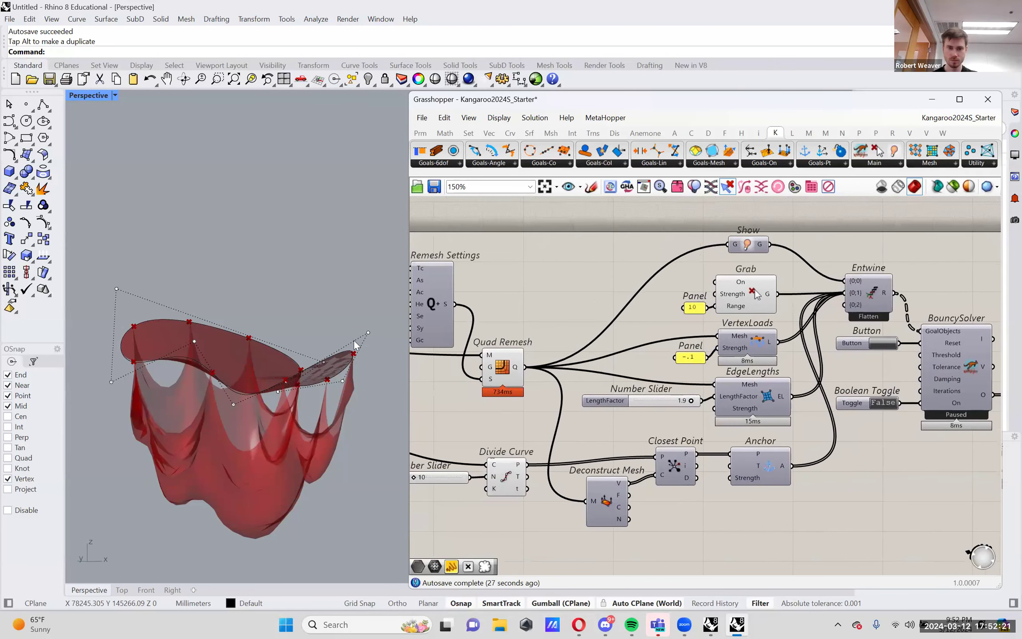
scroll(355, 345, "down", 2)
left_click(42, 223)
mouse_move(244, 285)
right_mouse_down()
mouse_move(258, 292)
mouse_move(252, 301)
right_mouse_up()
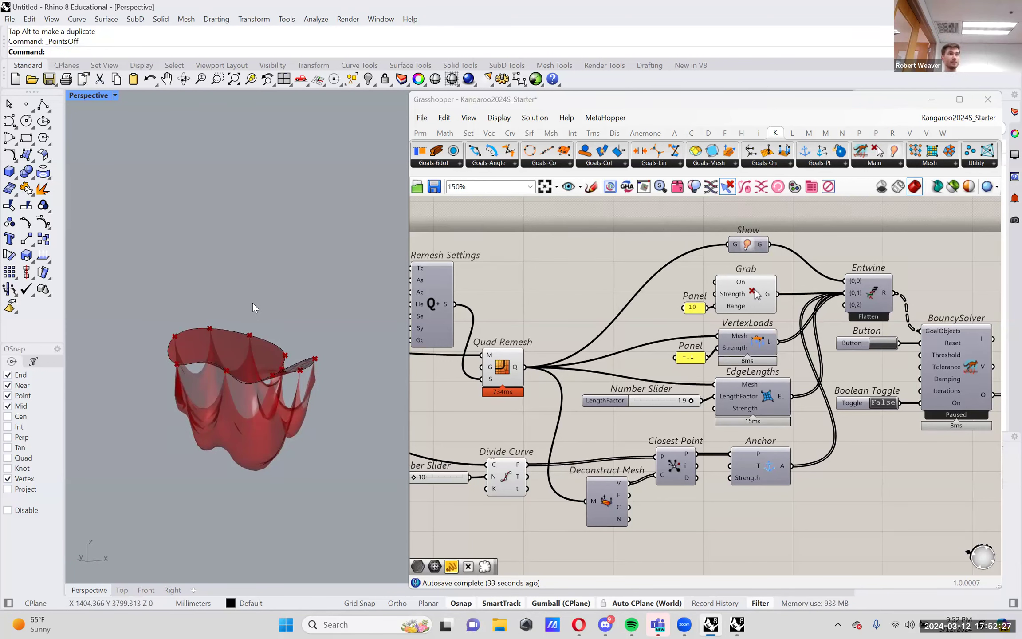
Step: Add a Wind goal between the Quad Remesh output and Entwine's {0;1} input, and set the solver's Boolean Toggle to True
left_click(828, 164)
left_click(757, 163)
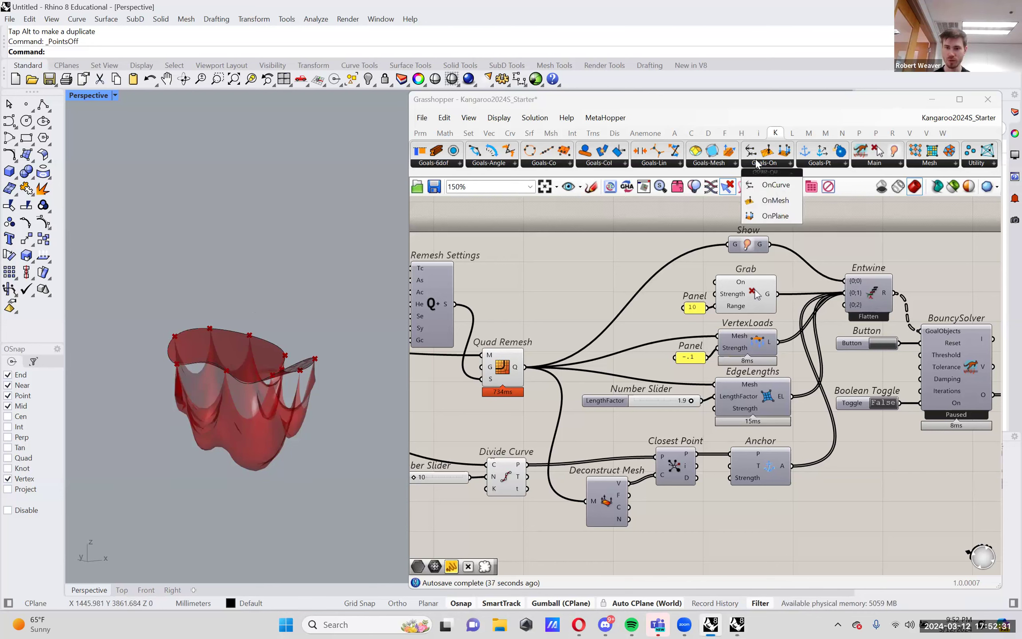
left_click(697, 165)
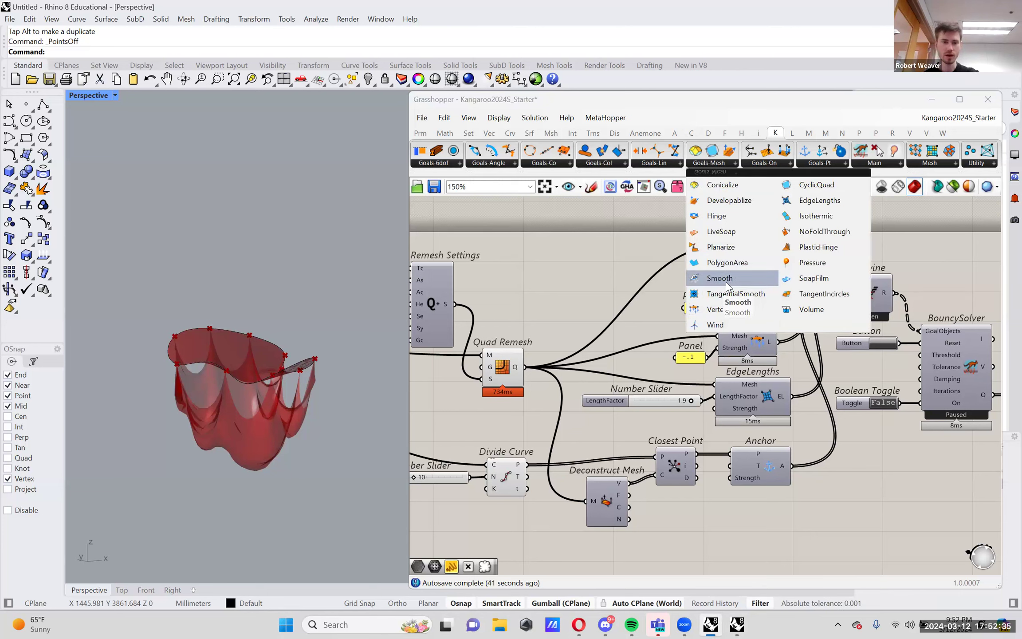
right_click_drag(257, 391, 293, 330)
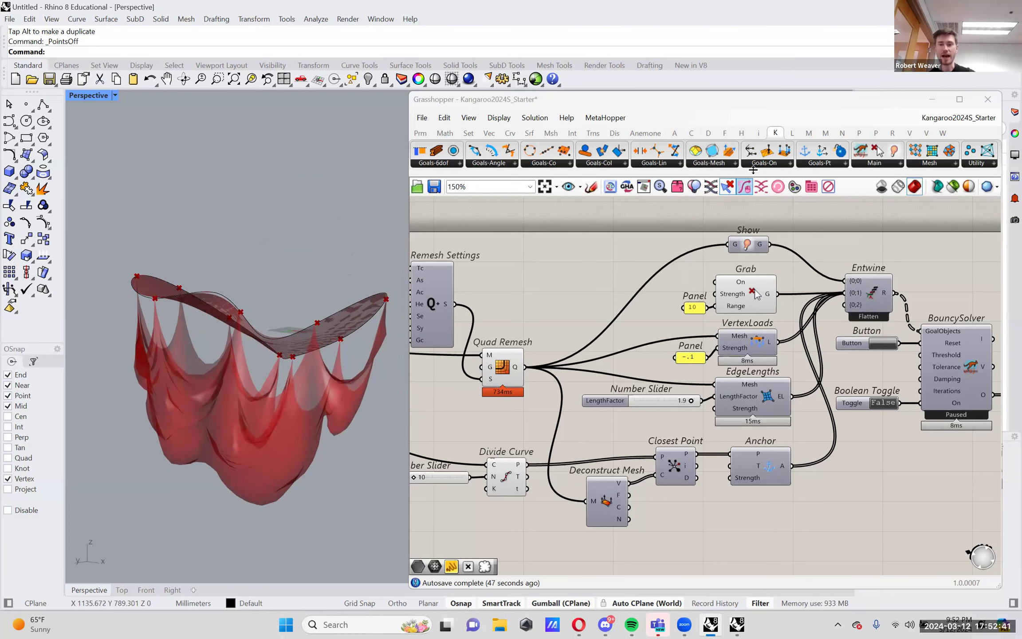
left_click(710, 163)
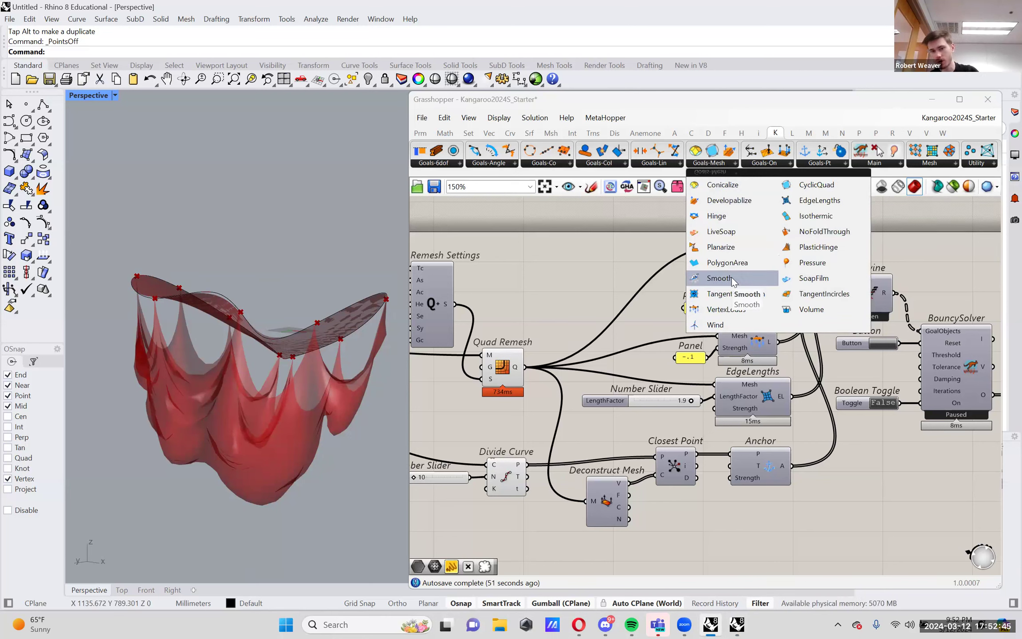
left_click(715, 325)
left_click(586, 290)
left_click_drag(591, 287, 594, 281)
left_click_drag(526, 367, 845, 293)
double_click(882, 403)
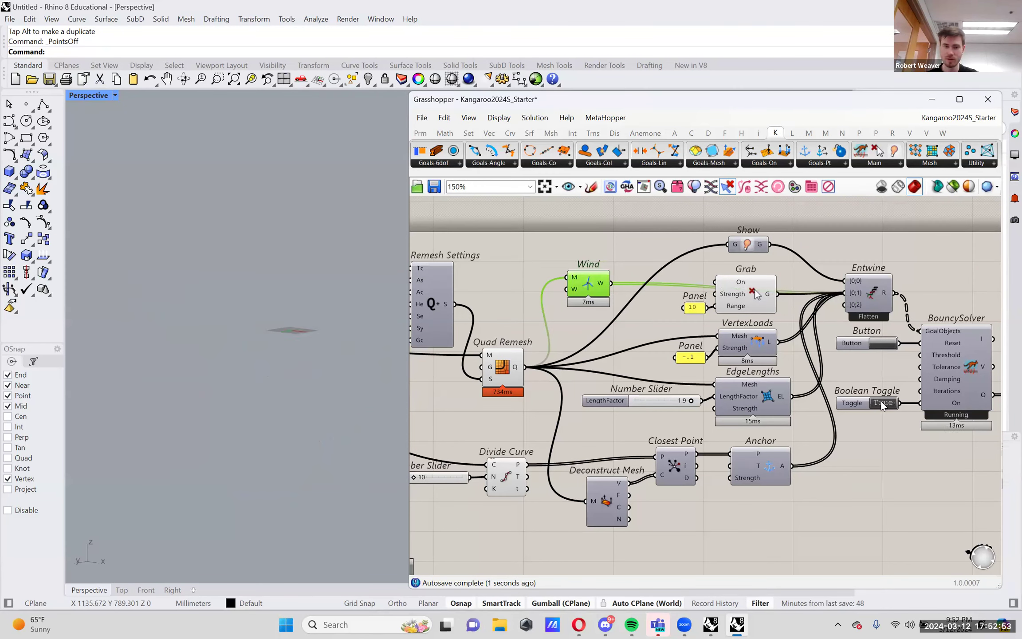
Step: Check the Wind goal's WindVector input and set the VertexLoads Strength panel to .1
right_click_drag(868, 359, 748, 369)
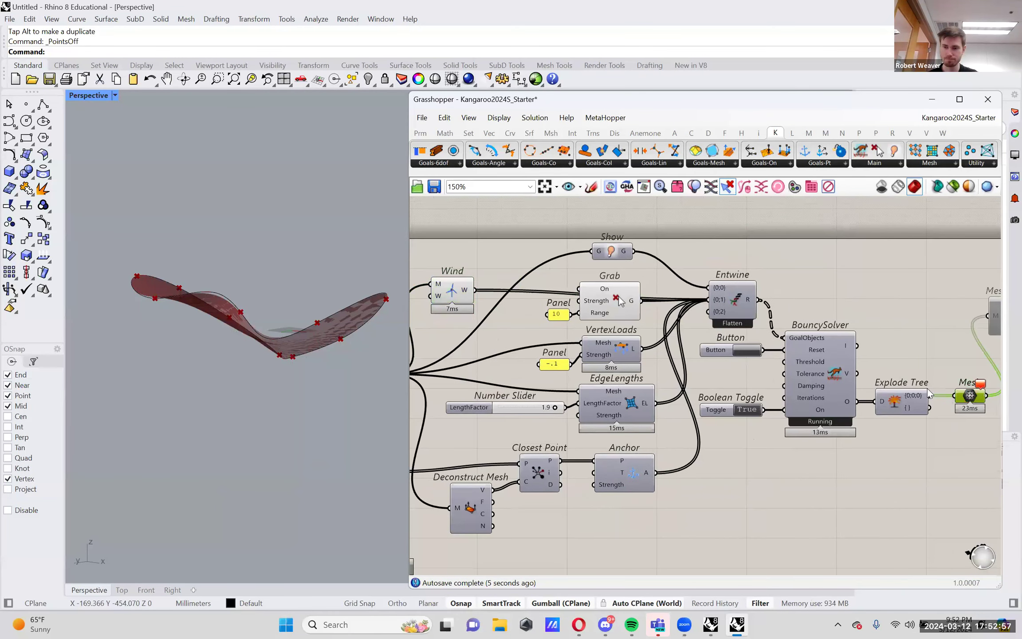
right_click(838, 377)
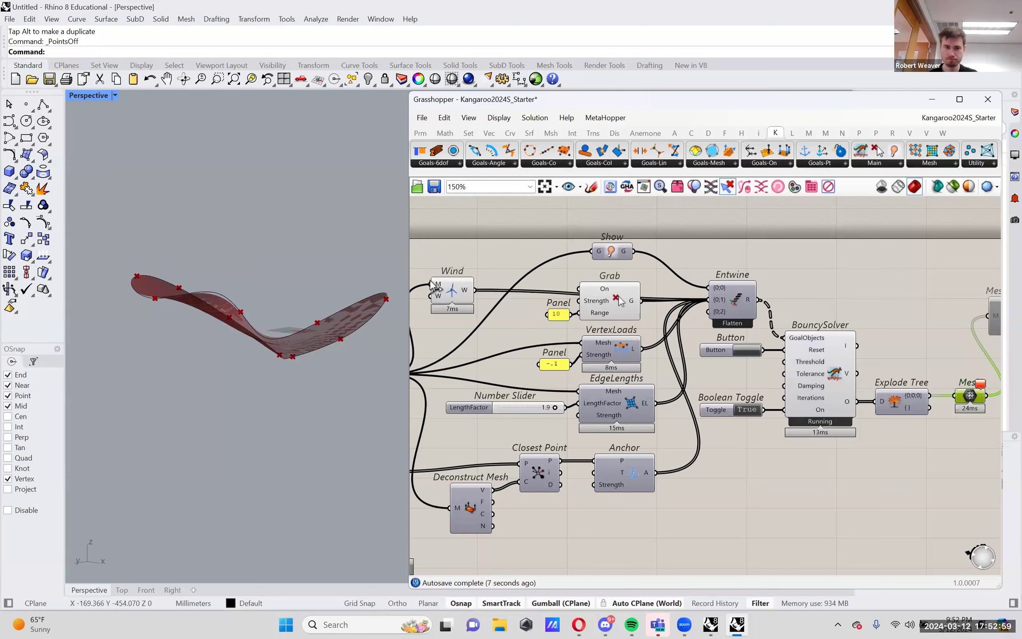
mouse_move(437, 296)
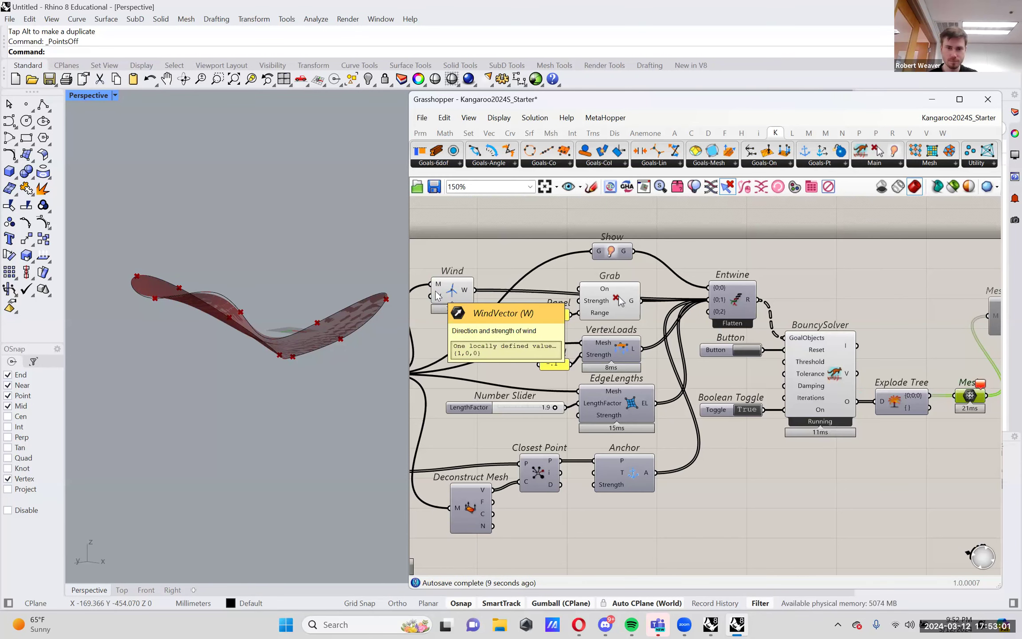
right_click_drag(596, 375, 651, 377)
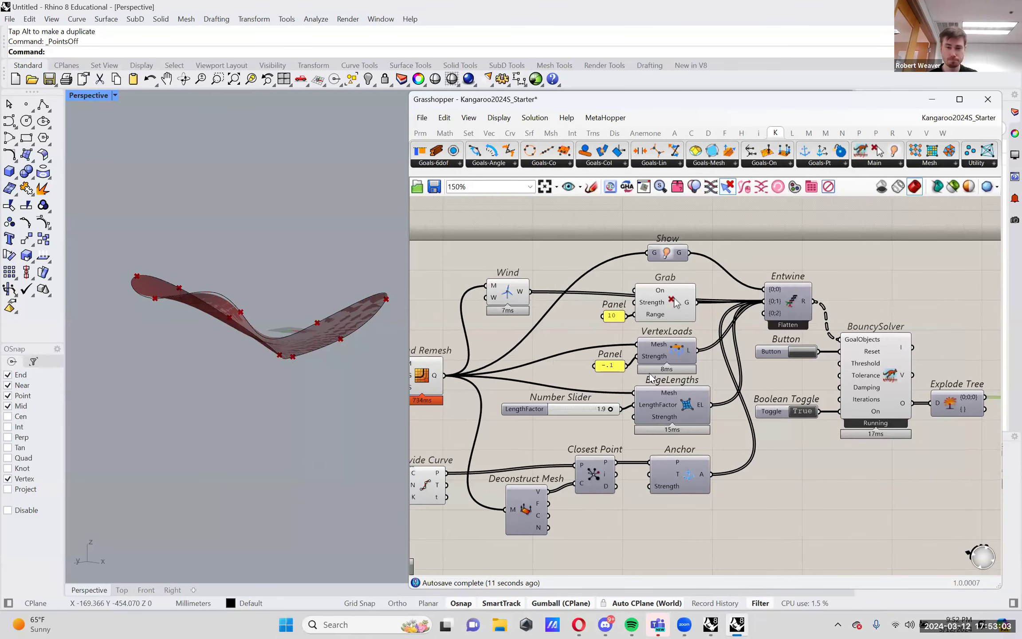
double_click(610, 366)
type(".1")
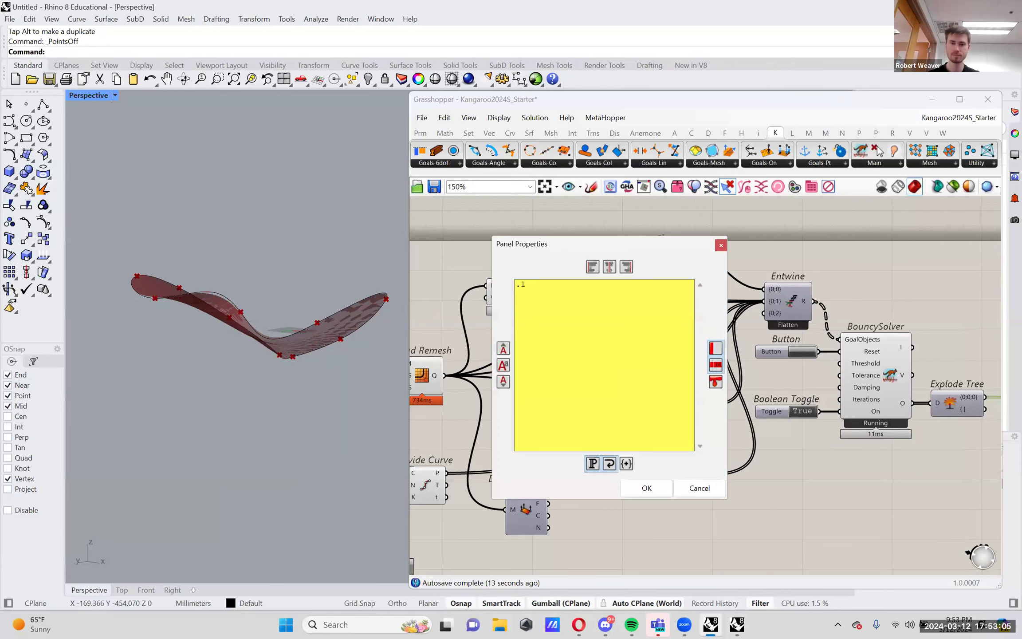
left_click(647, 488)
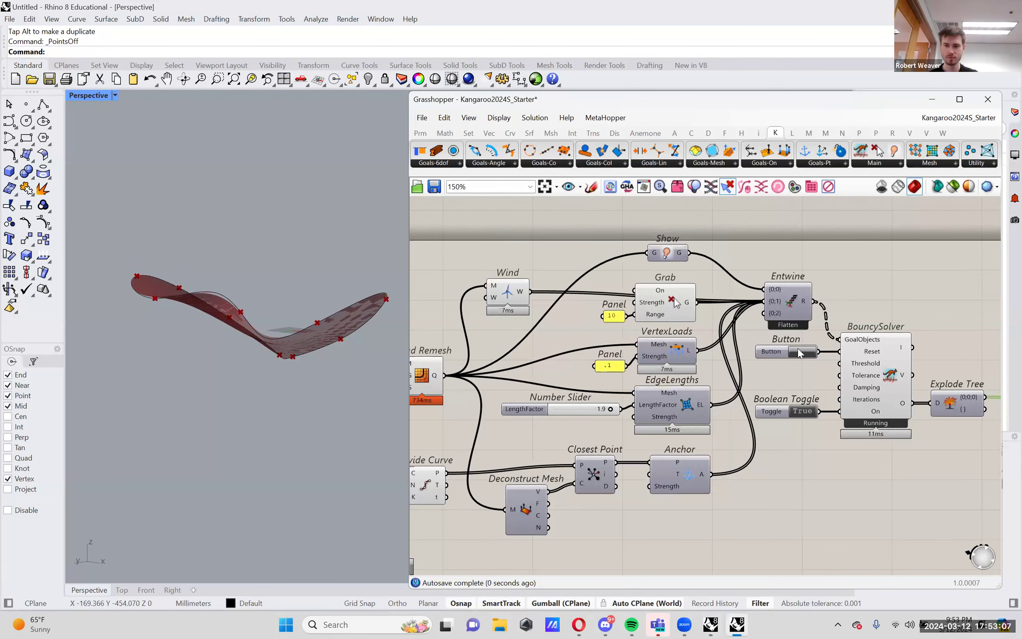
Step: Add Unit X and Unit Y components below the Wind goal, wire Unit Y into its WindVector input, and reset the BouncySolver
left_click_drag(496, 300, 510, 290)
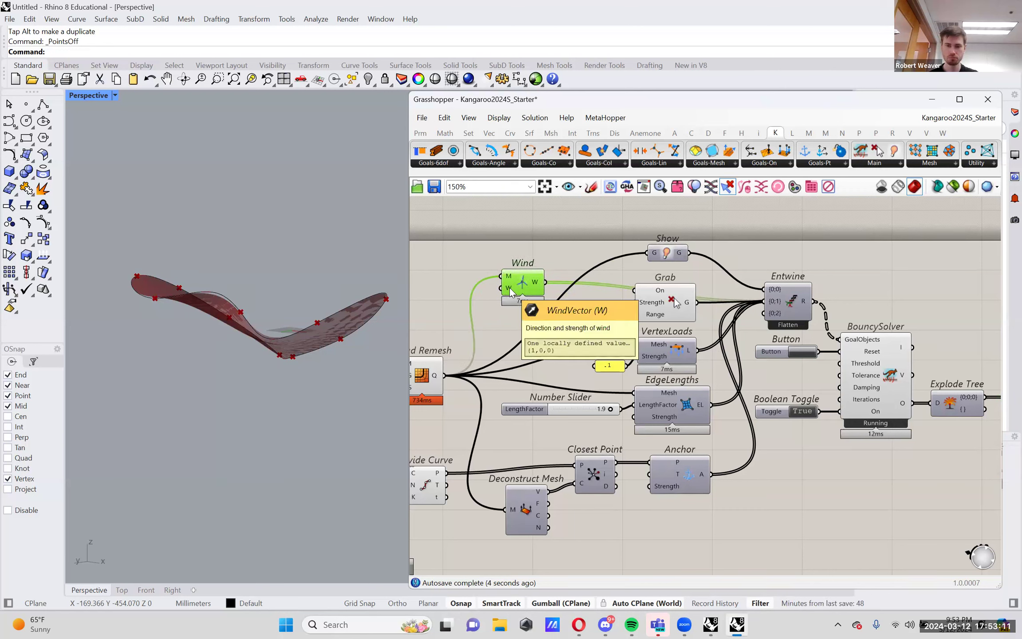
double_click(490, 321)
type("x")
left_click(488, 265)
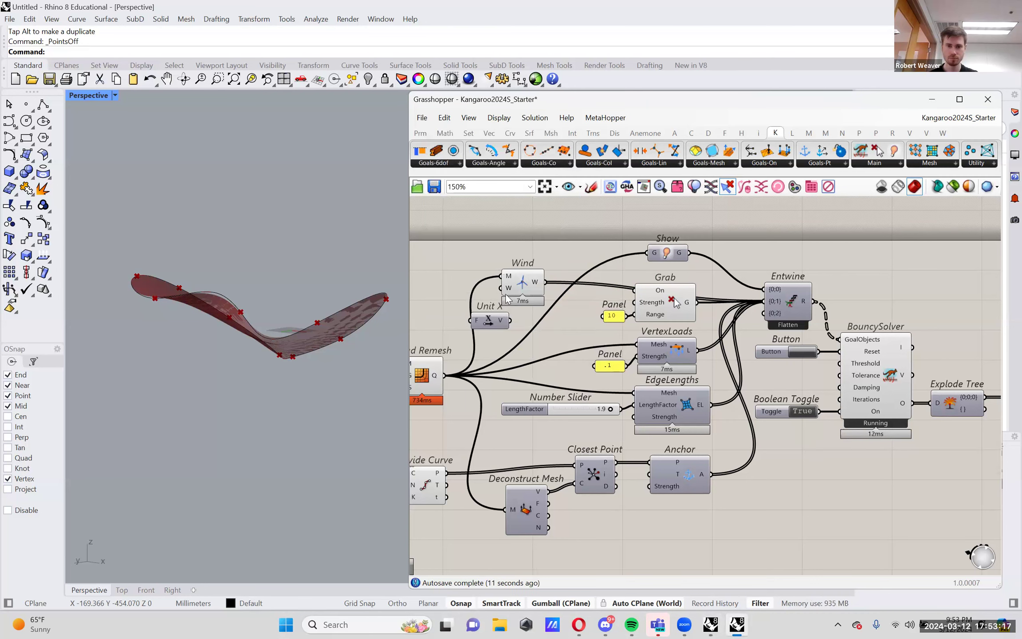
left_click(488, 320)
left_click_drag(488, 320, 488, 328)
double_click(524, 329)
type("y")
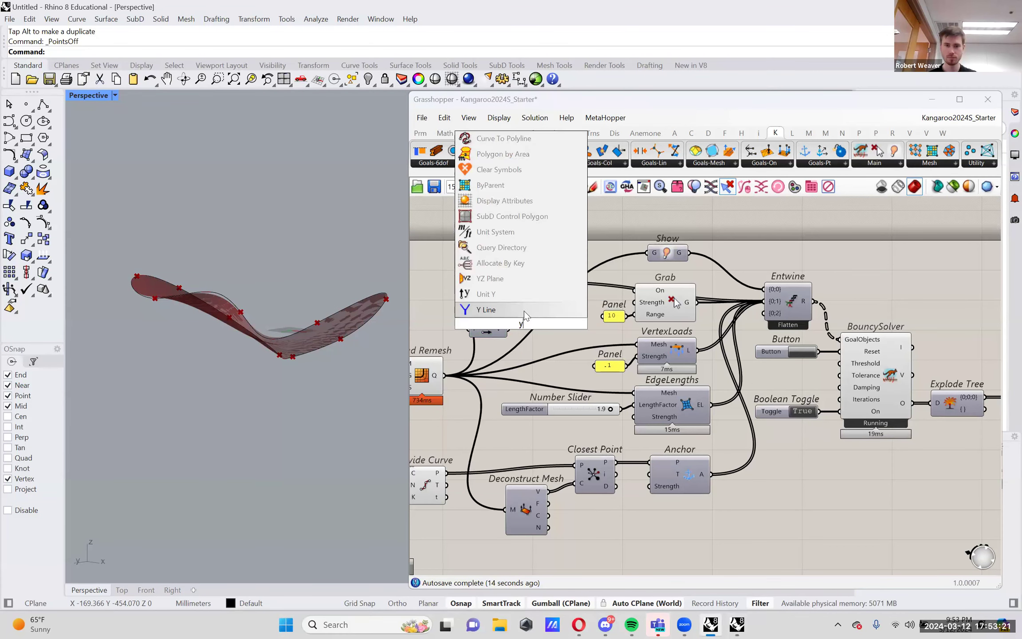
left_click(528, 300)
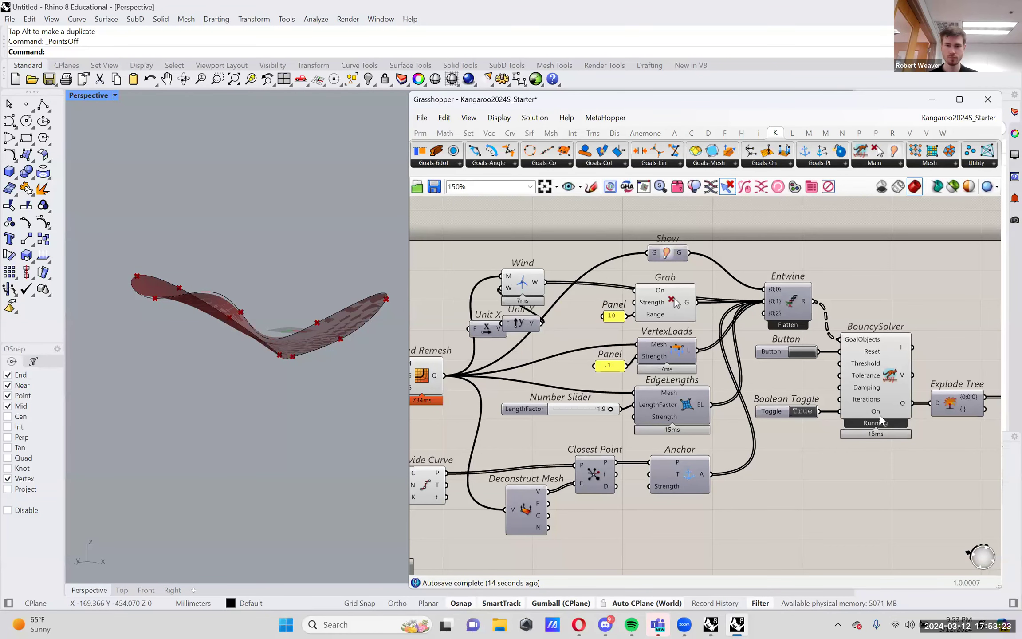
left_click(801, 352)
left_click(319, 296)
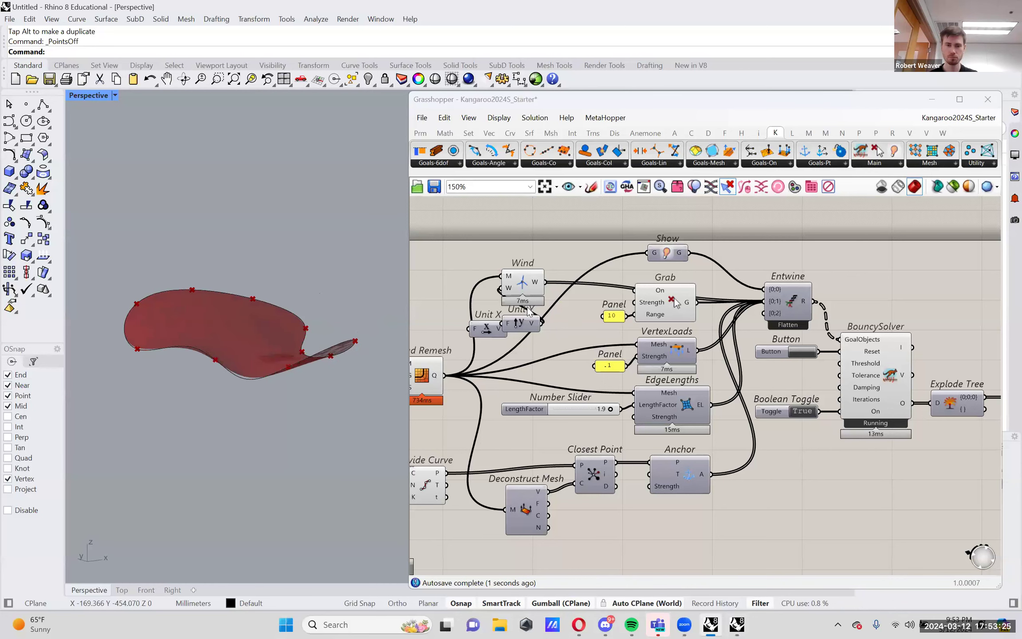
Step: Move Unit Y beside the Wind goal, feed its factor from a new .01 panel, and reset the simulation
left_click_drag(528, 326, 478, 268)
double_click(441, 286)
type("//.01")
key("Return")
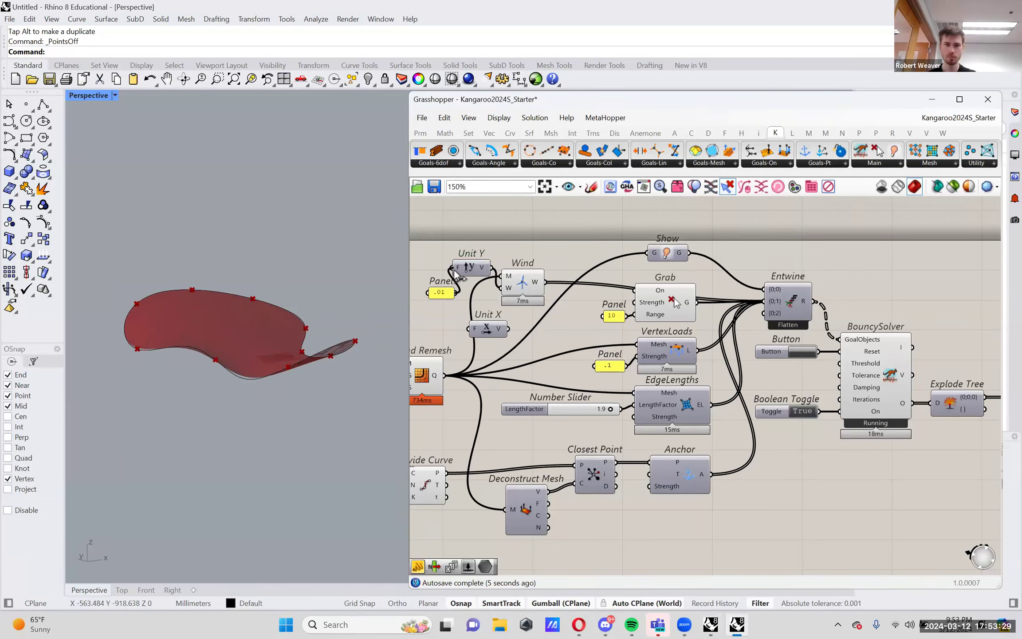
left_click(803, 351)
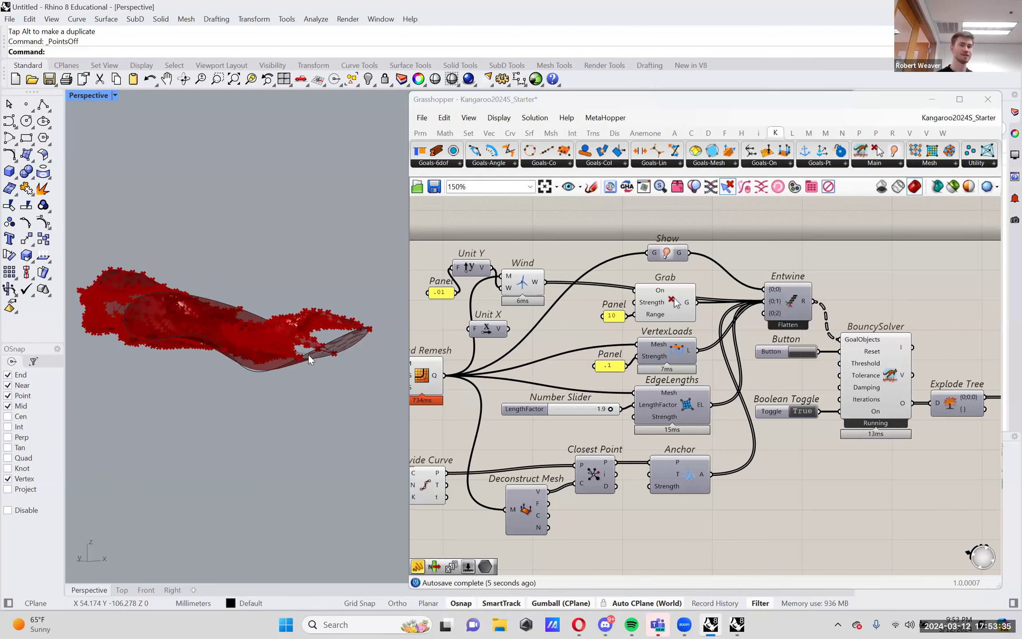
Step: Switch the wind direction by wiring the .01 panel through Unit X into the Wind goal's WindVector input
right_click_drag(312, 358, 333, 389)
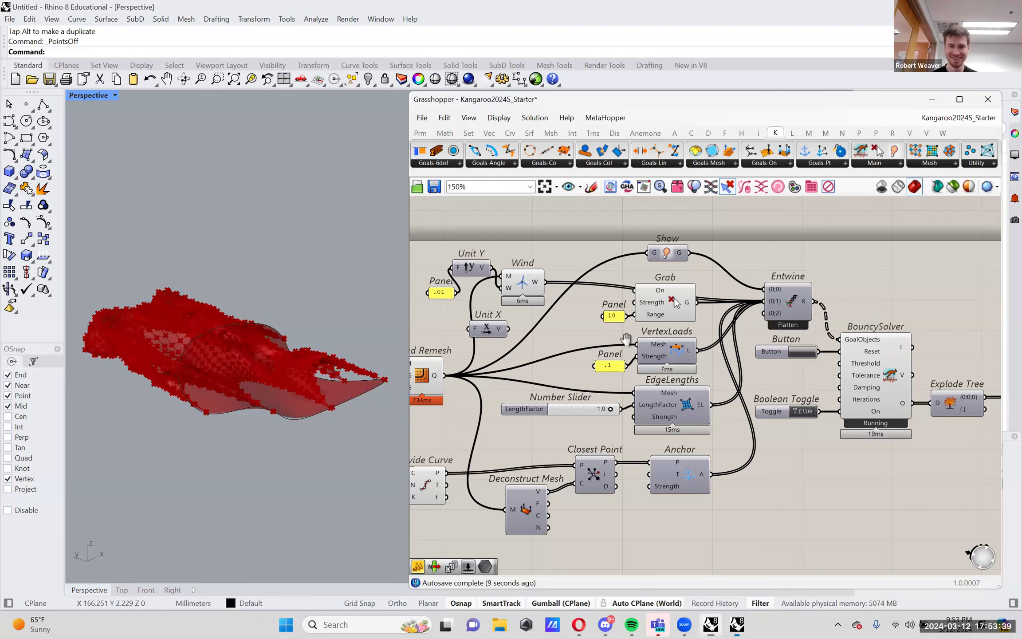
scroll(594, 355, "up", 3)
left_click_drag(594, 357, 636, 276)
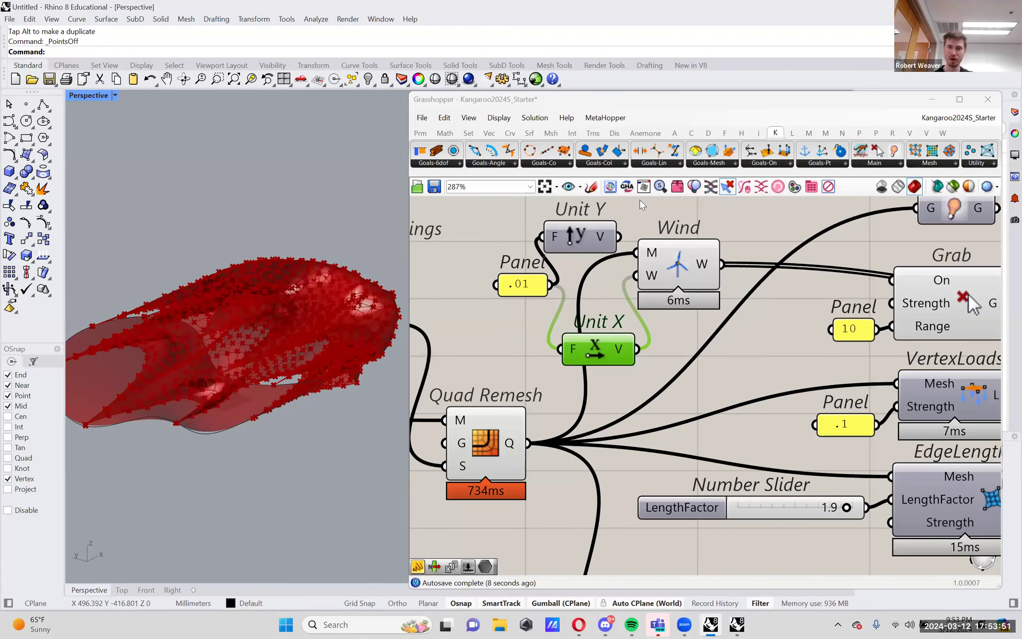
left_click(730, 165)
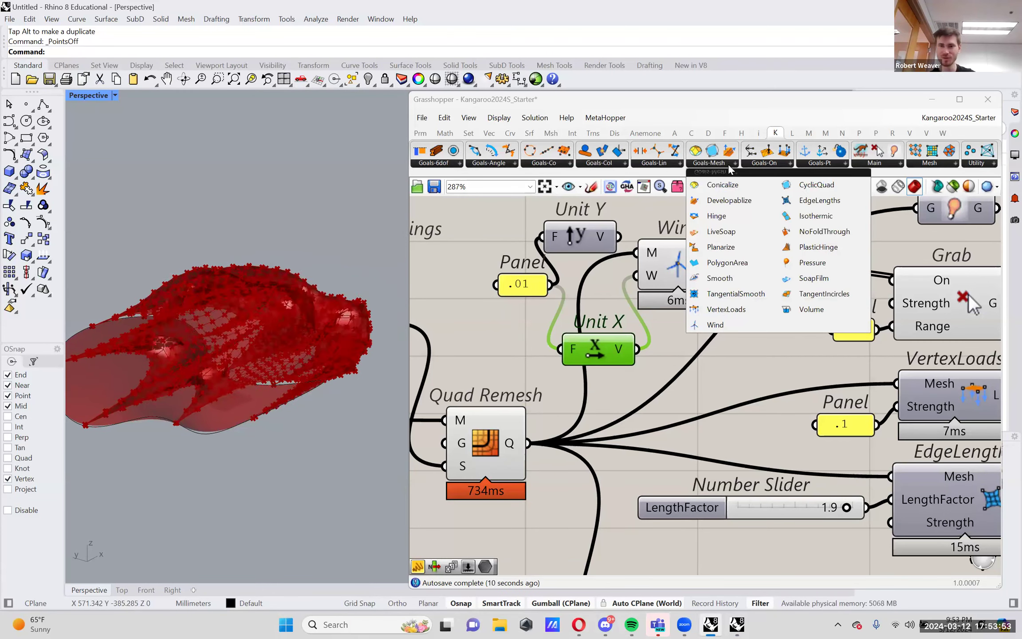
left_click(709, 383)
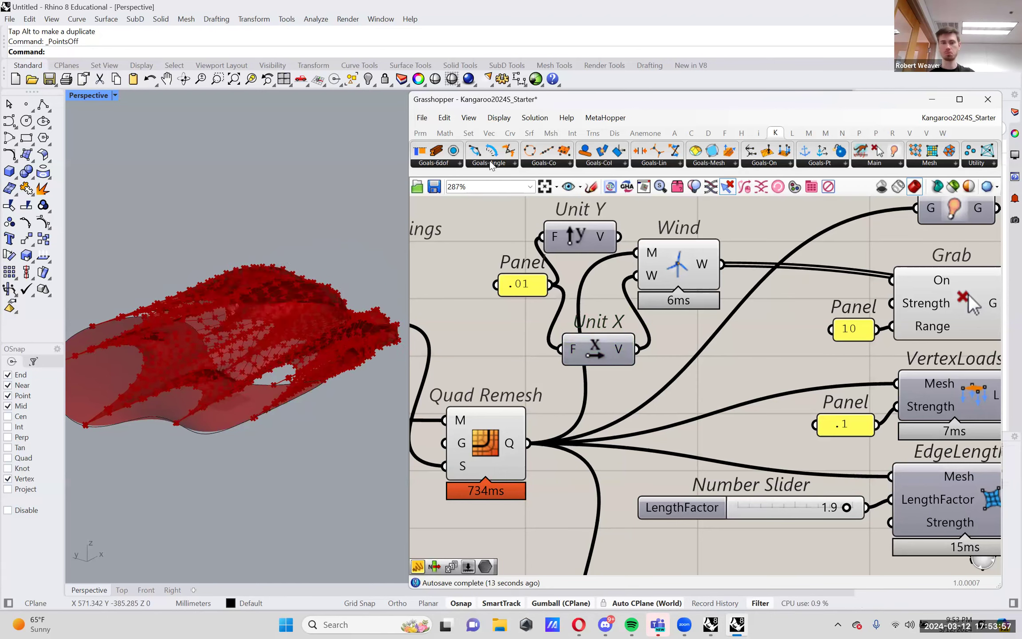
left_click(449, 166)
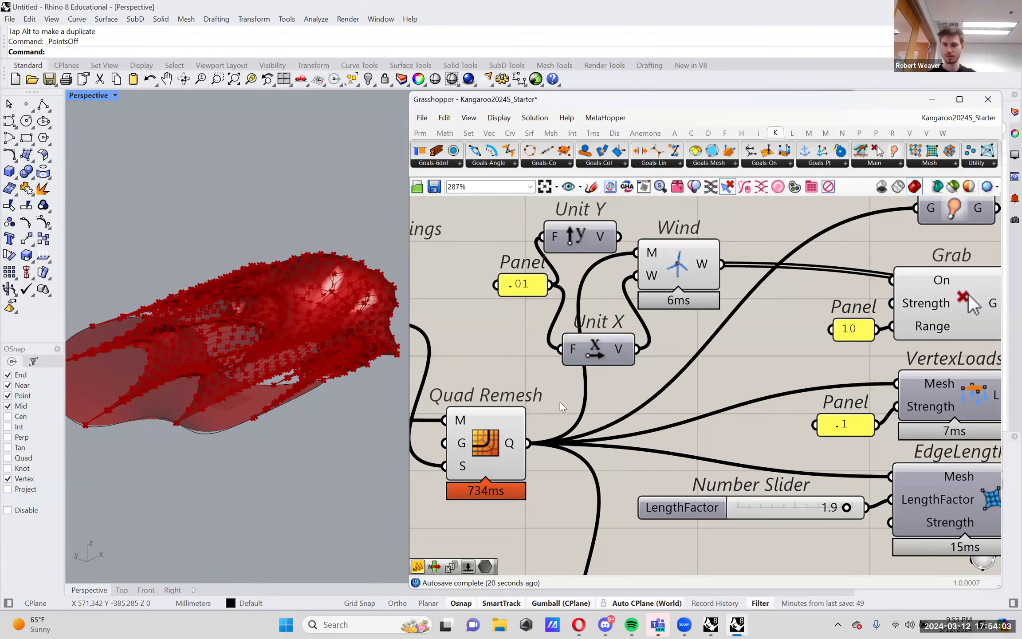
Step: Pause the BouncySolver by setting its Boolean Toggle to False and reset the simulation
scroll(845, 469, "down", 4)
double_click(863, 453)
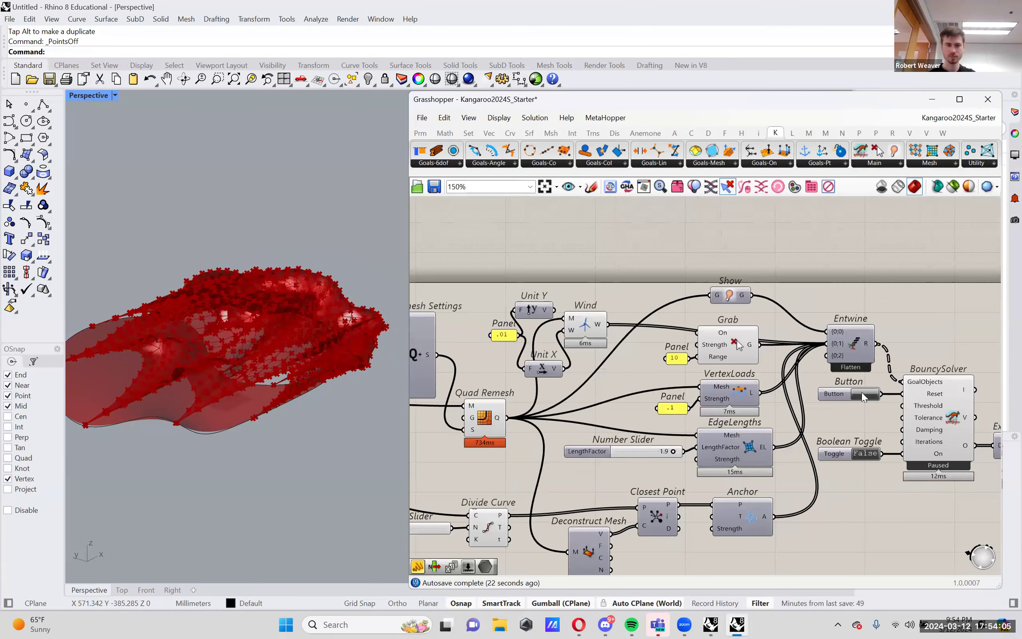
left_click(863, 395)
Step: Move the Workflow 1 group with its Mesh and Brep parameters further down, clear of the existing definition
scroll(815, 367, "down", 3)
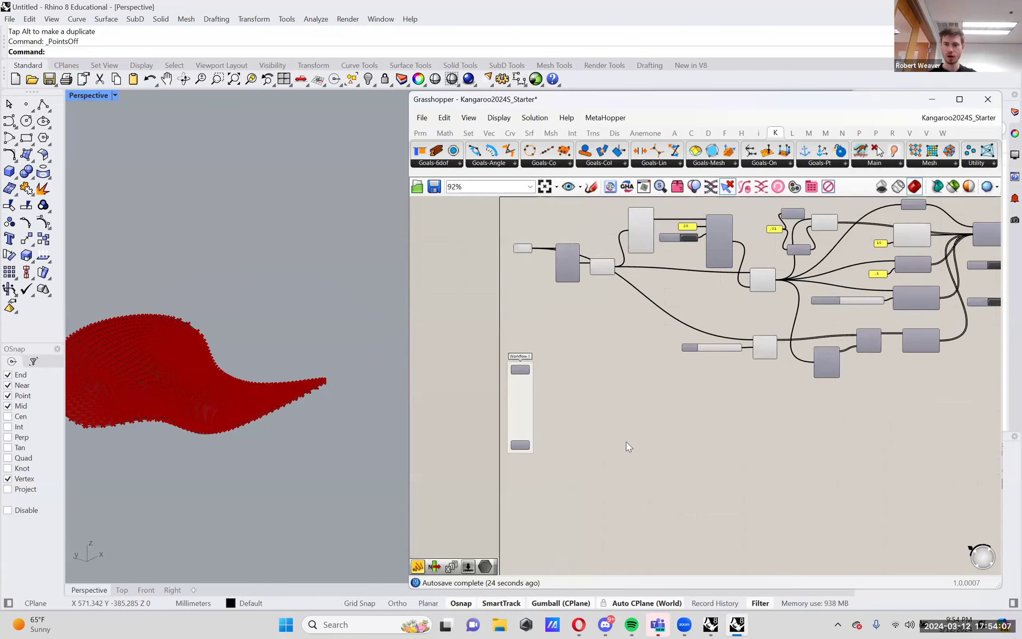
left_click_drag(566, 483, 487, 338)
left_click_drag(519, 382, 520, 481)
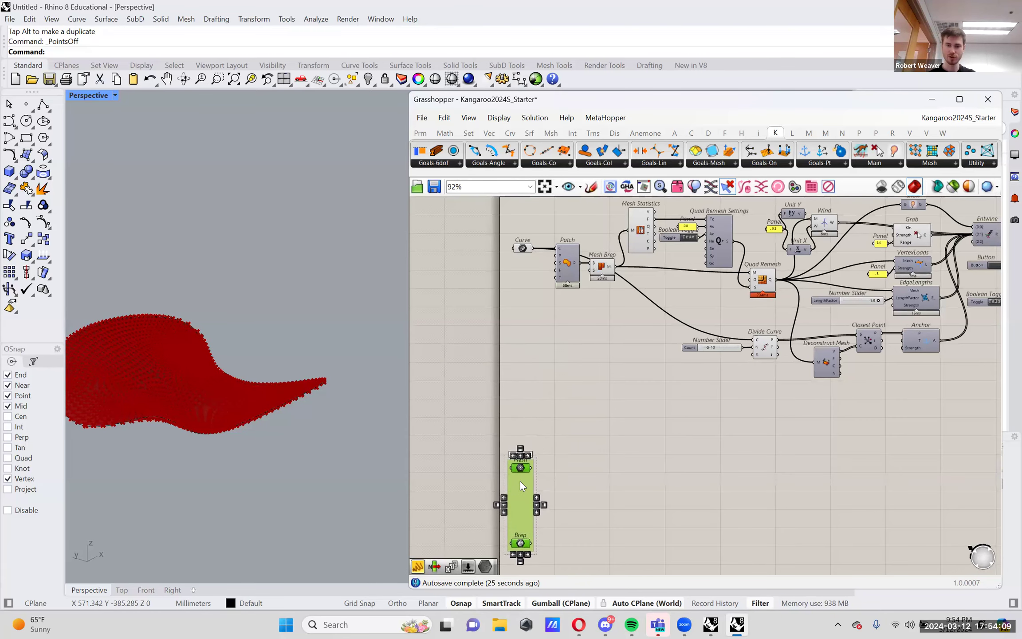
right_click_drag(615, 438, 590, 414)
left_click(590, 415)
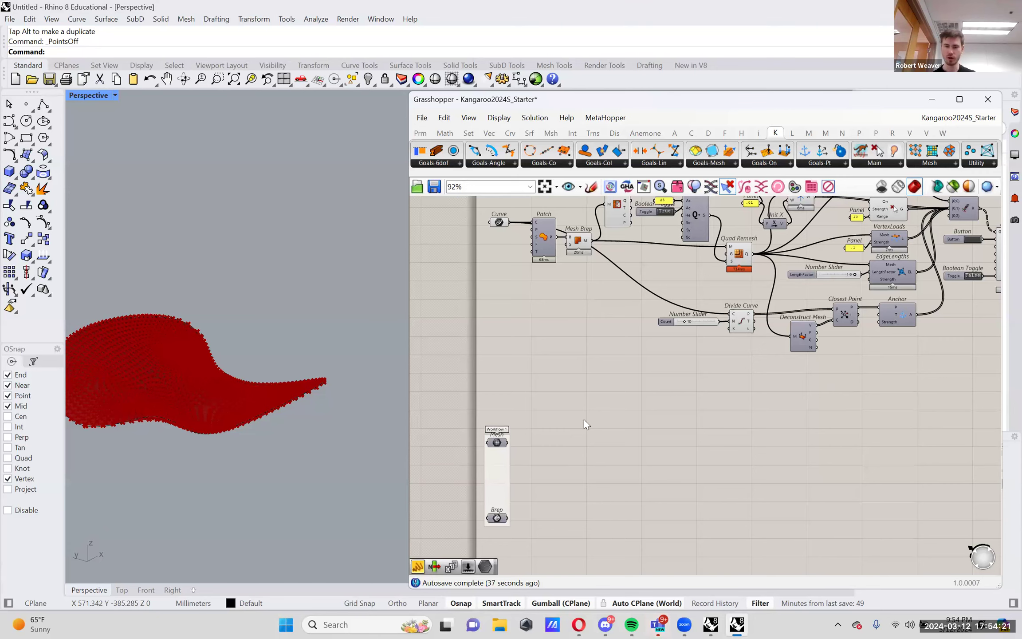
Step: Turn on the preview of the Mesh and Brep parameters in the Workflow 1 group and view the whole figure
right_click_drag(585, 506, 534, 424)
right_click_drag(477, 373, 591, 353)
scroll(591, 354, "up", 3)
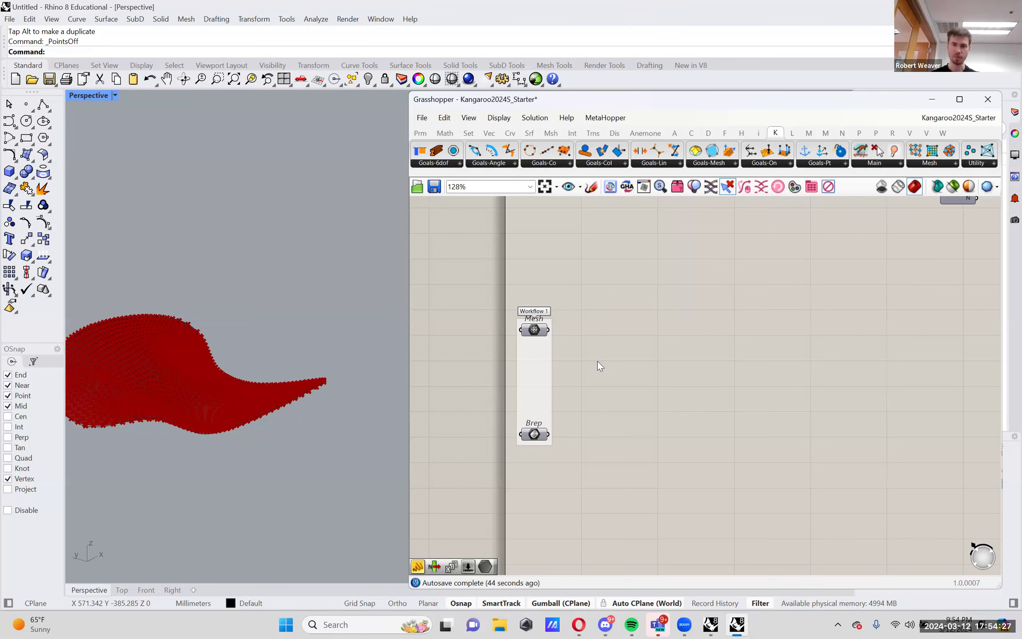
right_click_drag(600, 367, 557, 366)
right_click(524, 344)
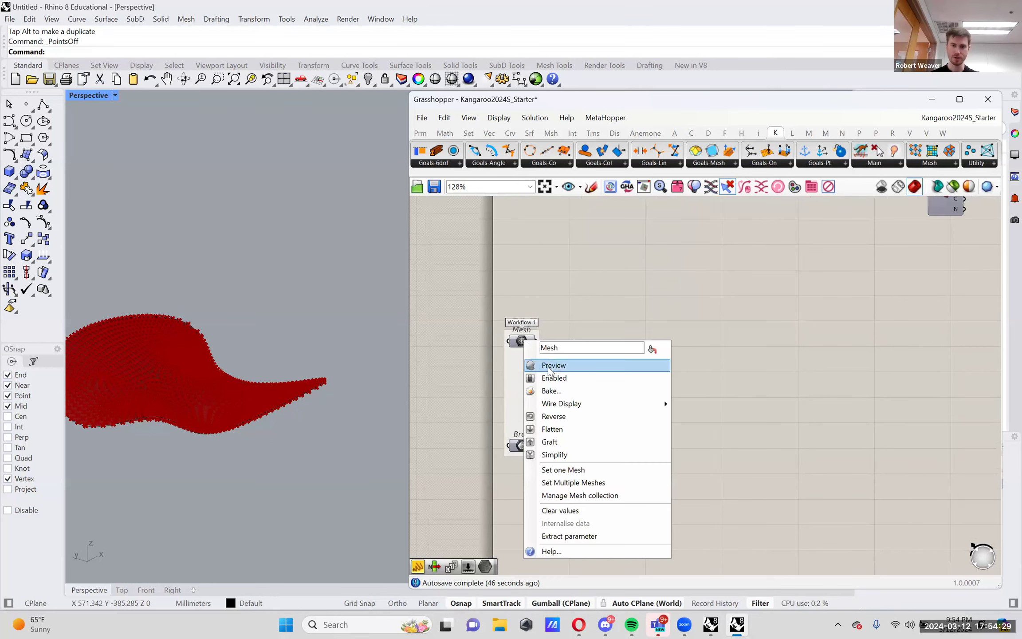
left_click(549, 364)
right_click(520, 445)
left_click(549, 416)
right_click_drag(206, 399, 337, 350)
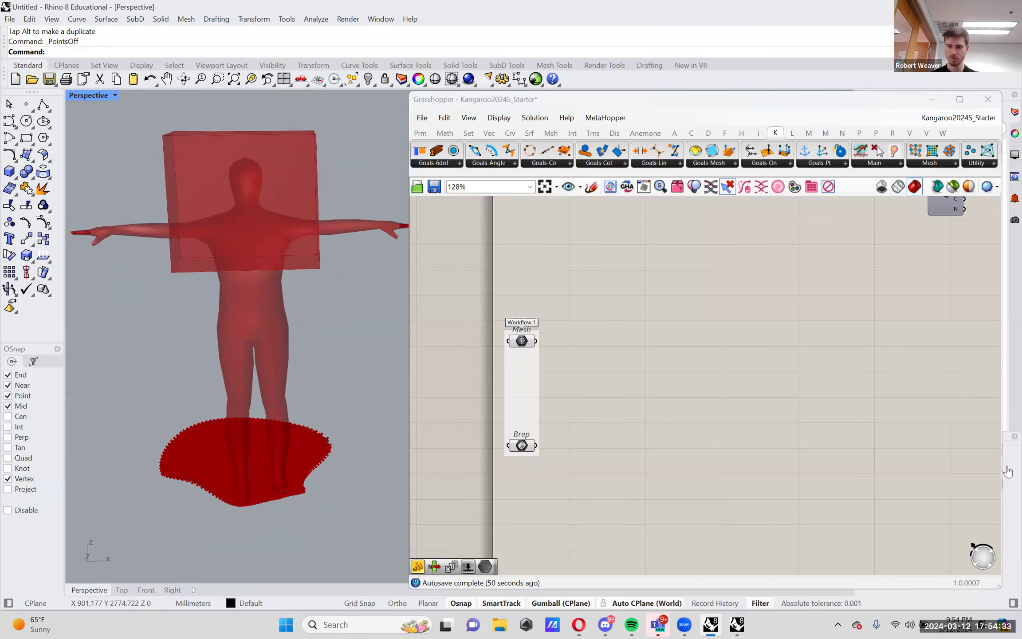
Step: Frame the figure's upper body and turn off the preview of the Workflow 1 Brep parameter
right_click_drag(196, 257, 283, 340)
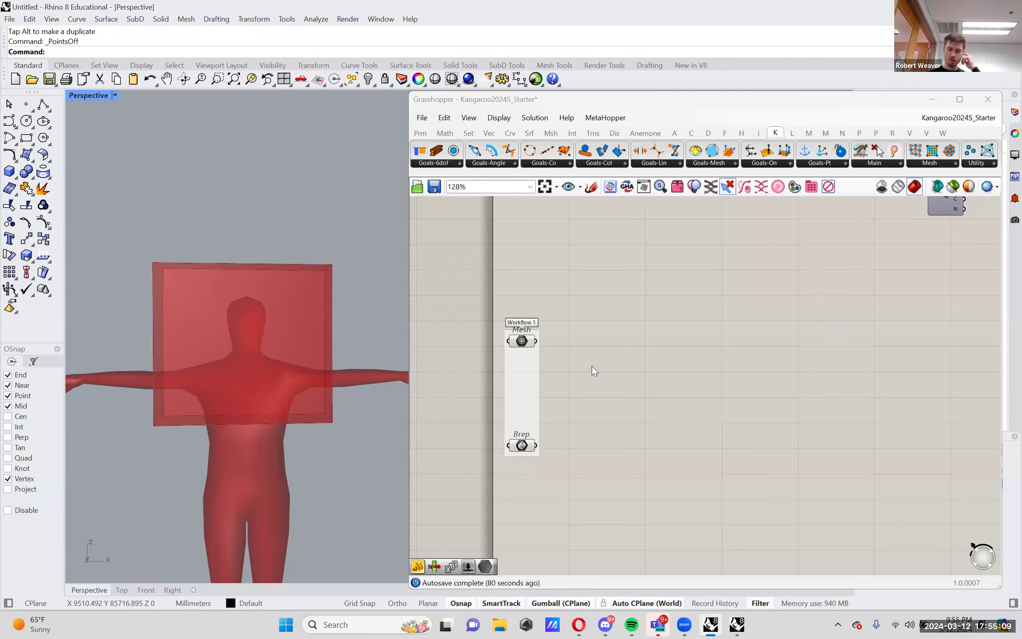
right_click_drag(646, 393, 625, 394)
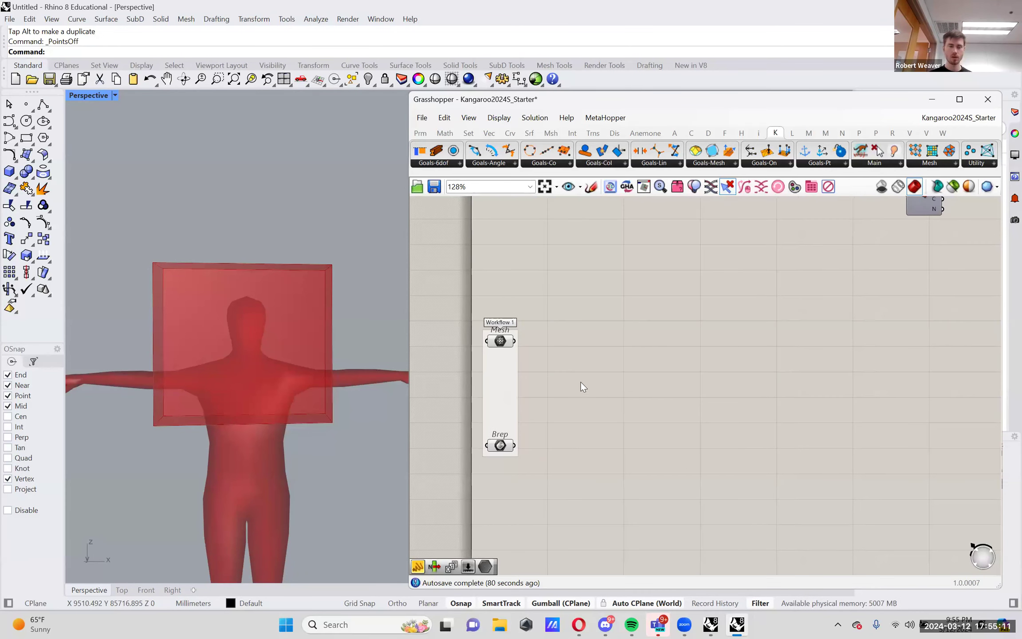
right_click(502, 442)
left_click(519, 416)
right_click_drag(259, 401, 254, 407, "shift")
Step: Sketch a freehand head-and-shoulders outline on the empty canvas beside the Workflow 1 group
left_click(591, 187)
mouse_move(597, 365)
left_mouse_down()
mouse_move(656, 352)
mouse_move(682, 288)
mouse_move(705, 341)
left_mouse_up()
key("Escape")
right_click(782, 385)
key("Escape")
mouse_move(583, 411)
left_mouse_down()
mouse_move(641, 379)
mouse_move(661, 328)
mouse_move(717, 322)
mouse_move(712, 377)
mouse_move(813, 414)
left_mouse_up()
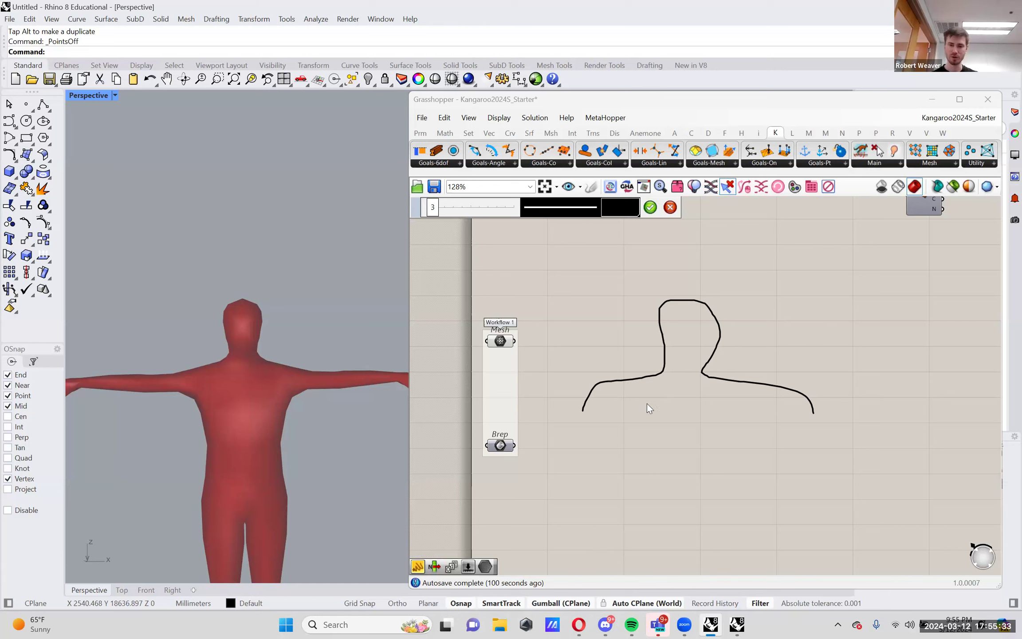
Step: Sketch a rectangular frame around the head-and-shoulders outline, add small point marks inside it, and finish the sketch
left_click_drag(573, 424, 566, 215)
left_click_drag(681, 218, 881, 224)
mouse_move(869, 422)
left_mouse_down()
mouse_move(614, 411)
mouse_move(566, 421)
left_mouse_up()
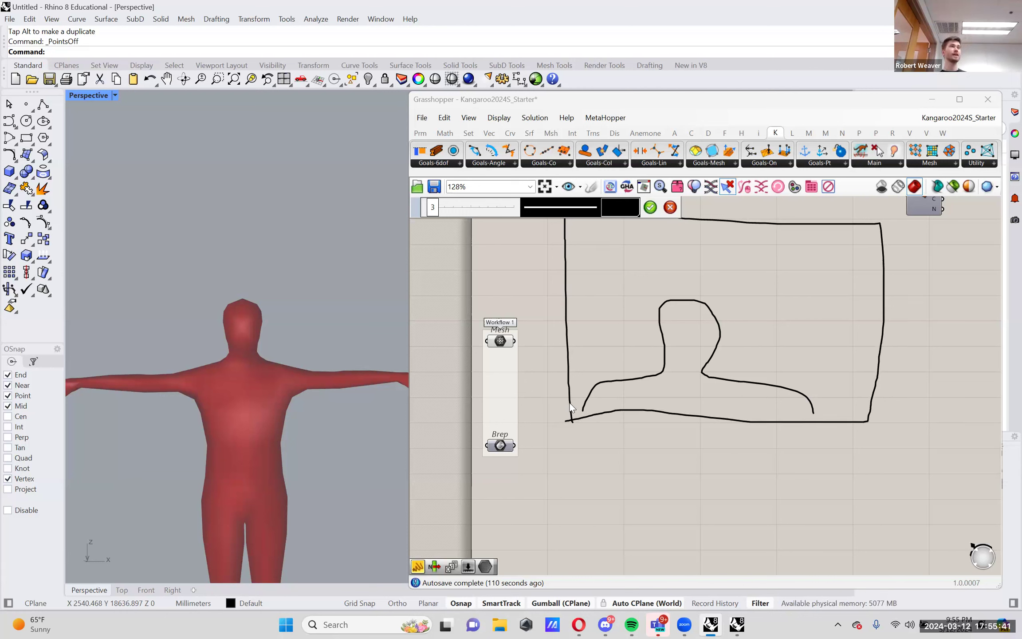
left_click_drag(621, 355, 623, 353)
left_click_drag(771, 235, 798, 241)
left_click_drag(810, 351, 813, 359)
right_click(816, 359)
left_click(653, 393)
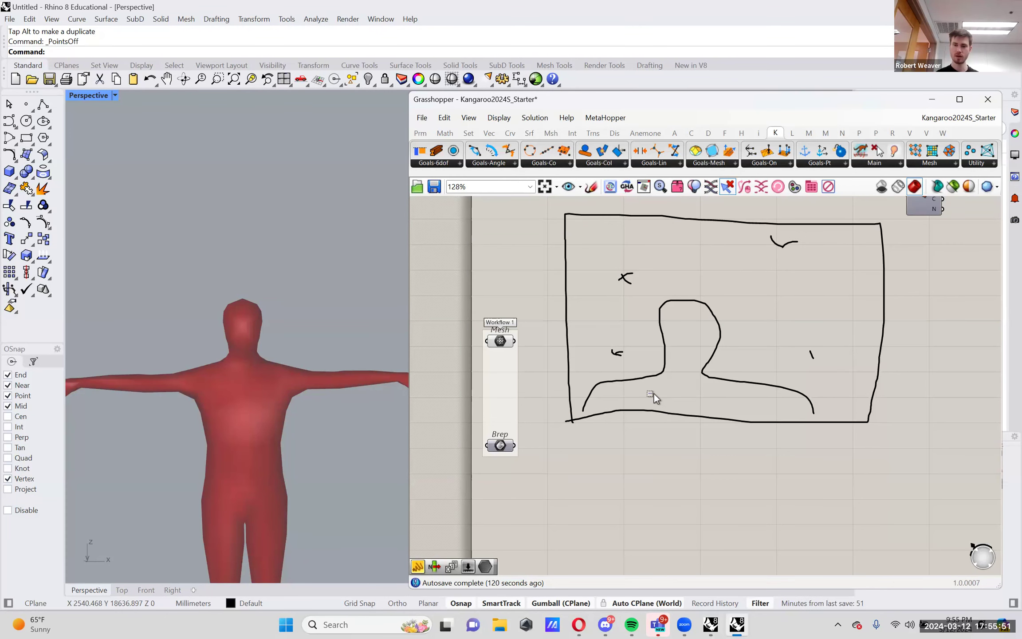
Step: Sketch a closed loop around the head through the point marks, and move all the sketches down away from the Workflow 1 group
left_click(591, 186)
mouse_move(658, 392)
left_mouse_down()
mouse_move(600, 345)
mouse_move(612, 298)
mouse_move(688, 264)
mouse_move(816, 259)
mouse_move(816, 334)
mouse_move(756, 382)
mouse_move(659, 389)
left_mouse_up()
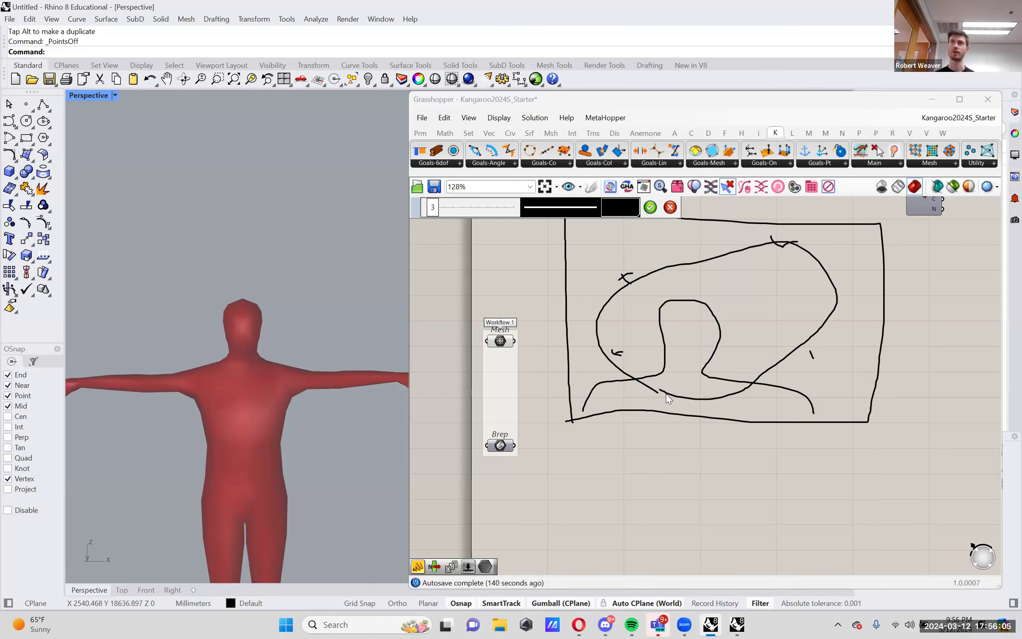
left_click(651, 208)
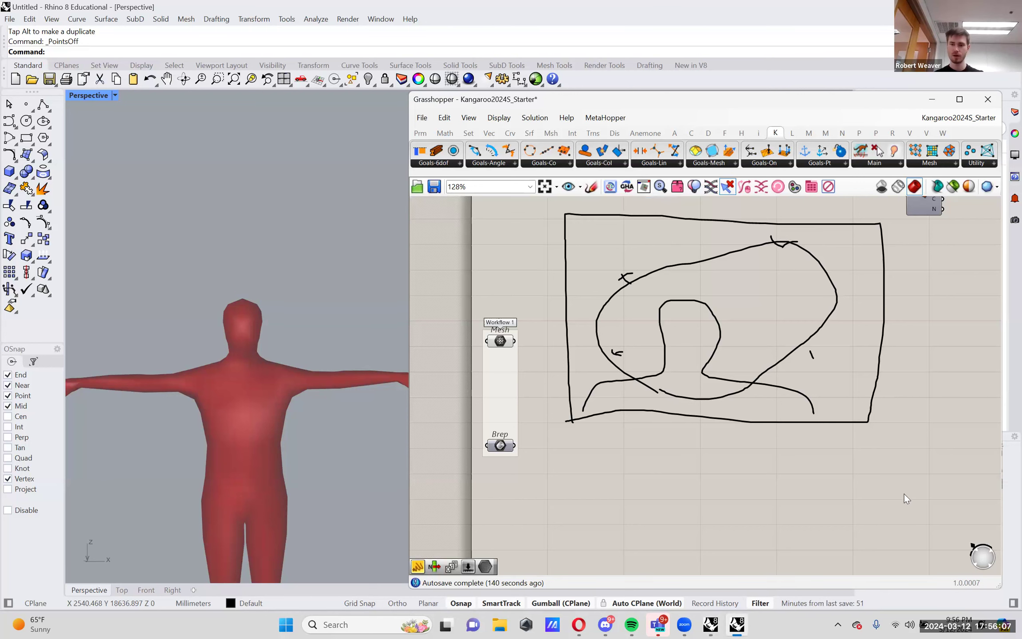
scroll(854, 437, "down", 2)
mouse_move(872, 435)
left_mouse_down()
mouse_move(650, 275)
mouse_move(694, 288)
mouse_move(706, 573)
left_mouse_up()
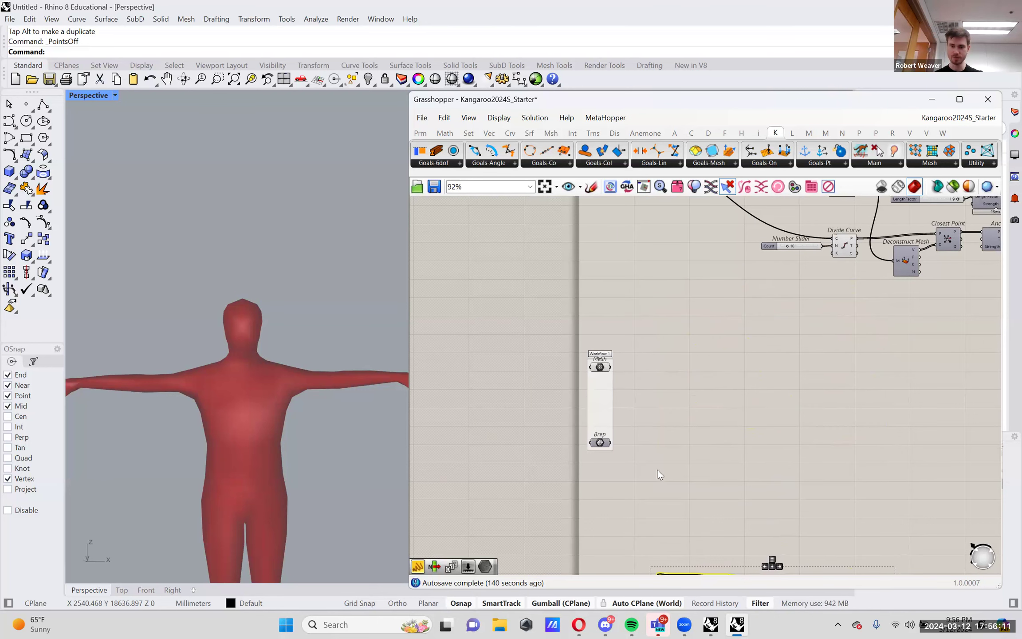
Step: Add a Populate 3D component beside the Workflow 1 group and feed the Brep parameter into its region input
right_click_drag(658, 469, 646, 435)
scroll(606, 419, "up", 2)
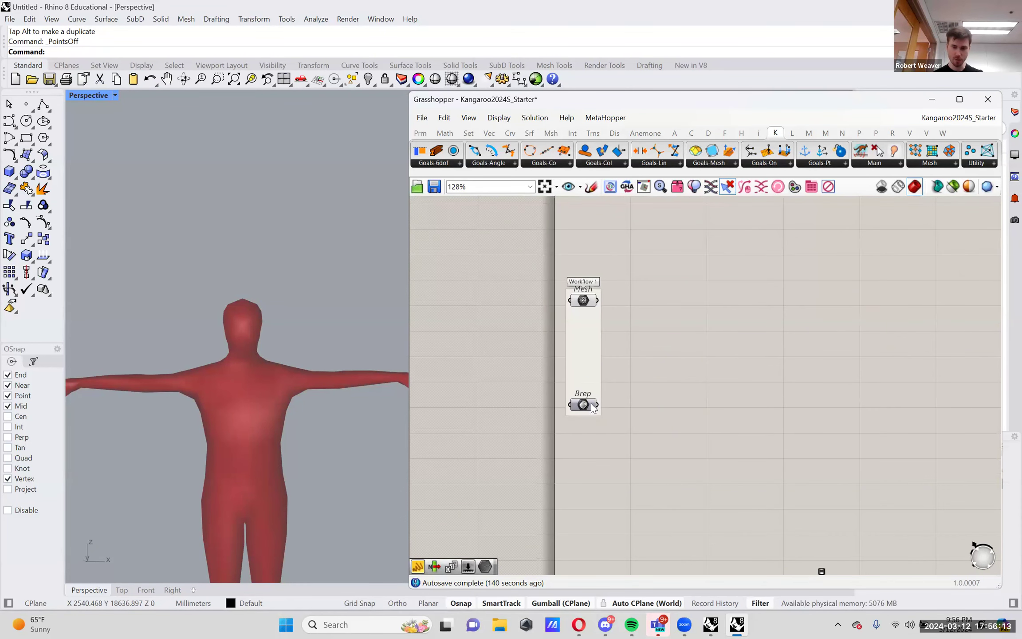
scroll(678, 413, "up", 1)
double_click(683, 414)
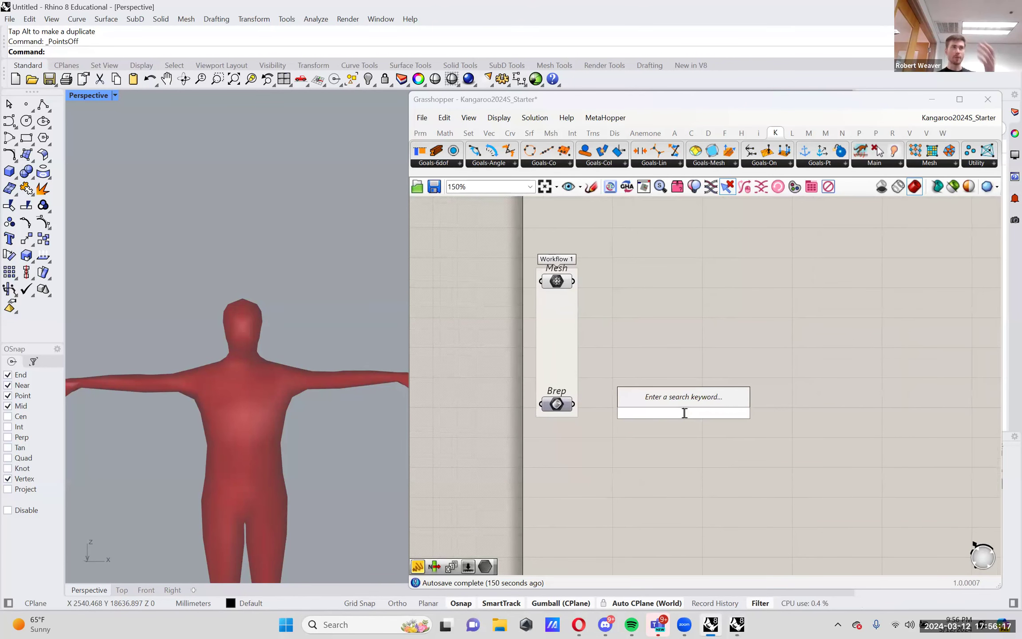
type("pop")
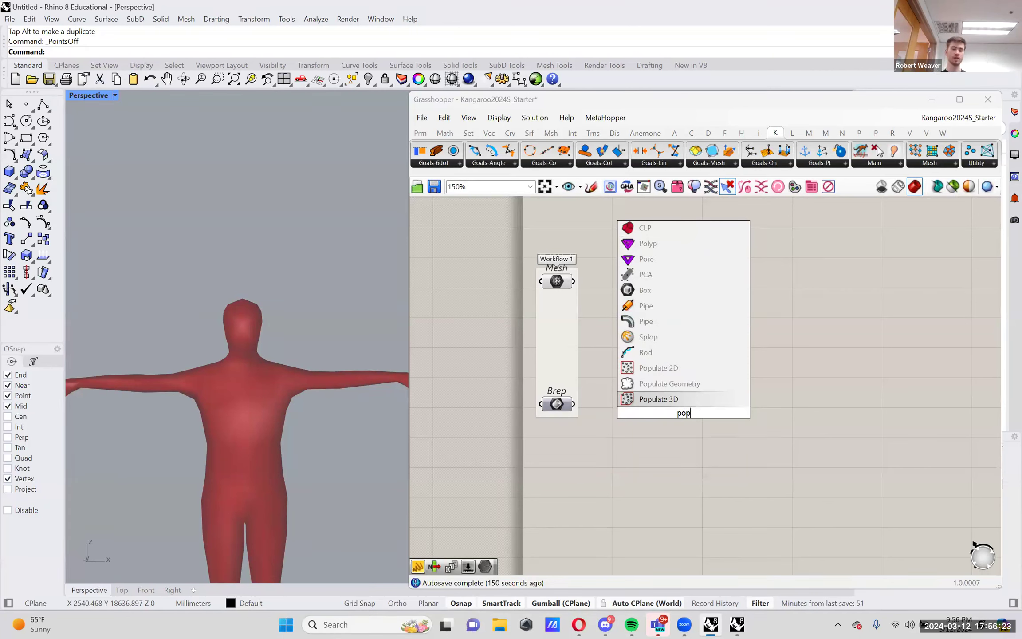
key("Return")
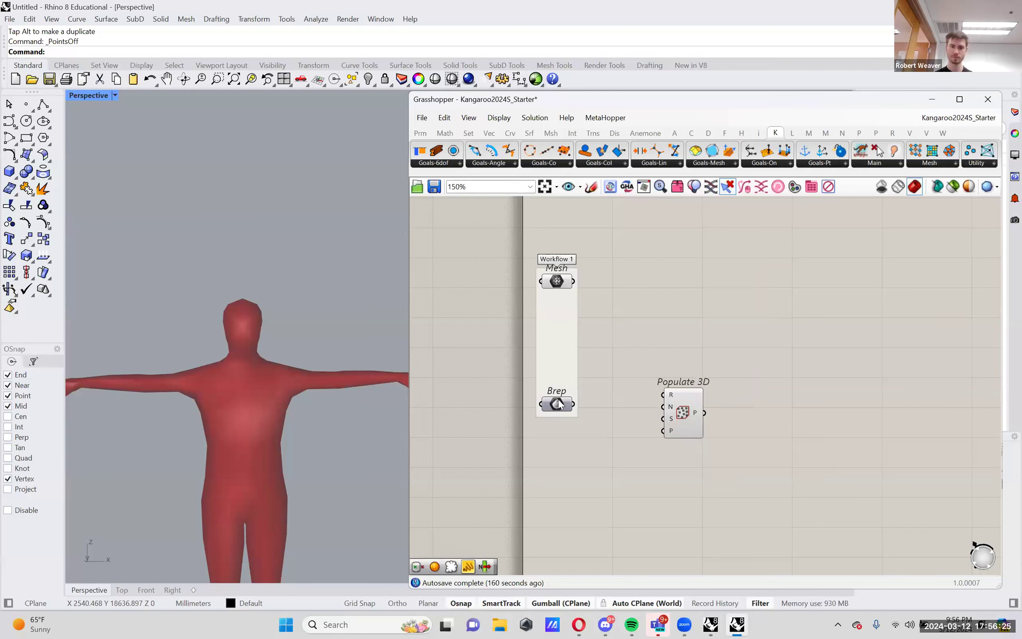
left_click_drag(572, 402, 663, 395)
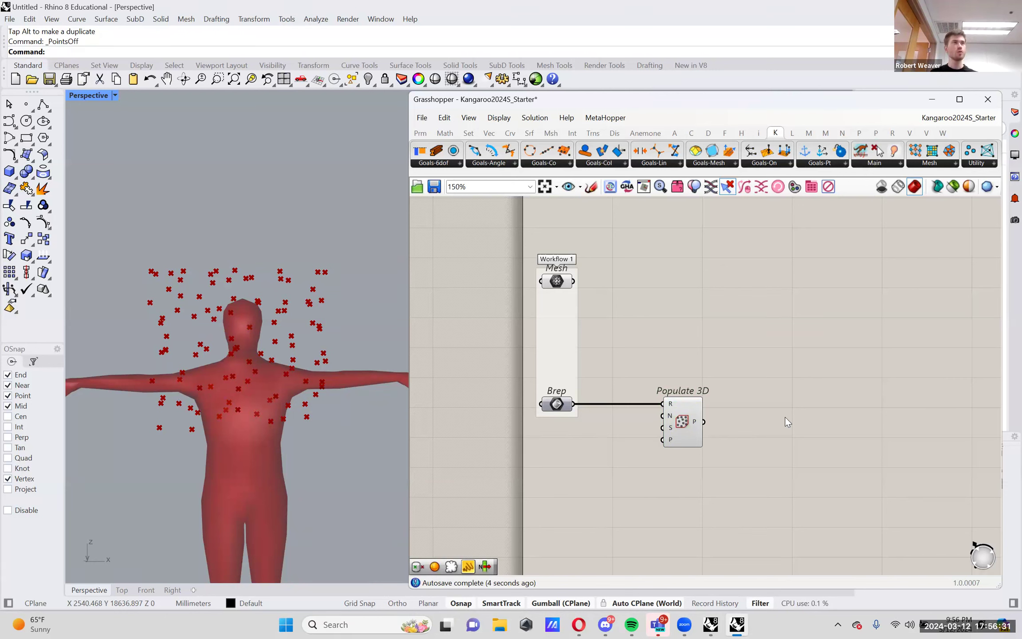
Step: Add a number slider ranging from 1 to 100, connect it to Populate 3D's count input, and set it to 12
double_click(575, 461)
type("1..100")
key("Return")
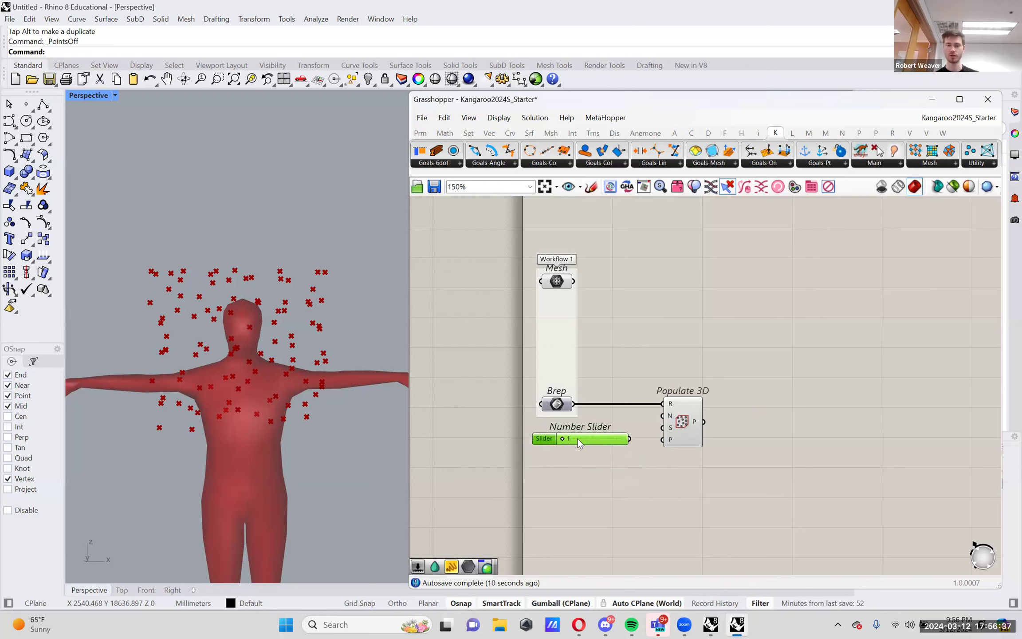
left_click_drag(562, 439, 568, 441)
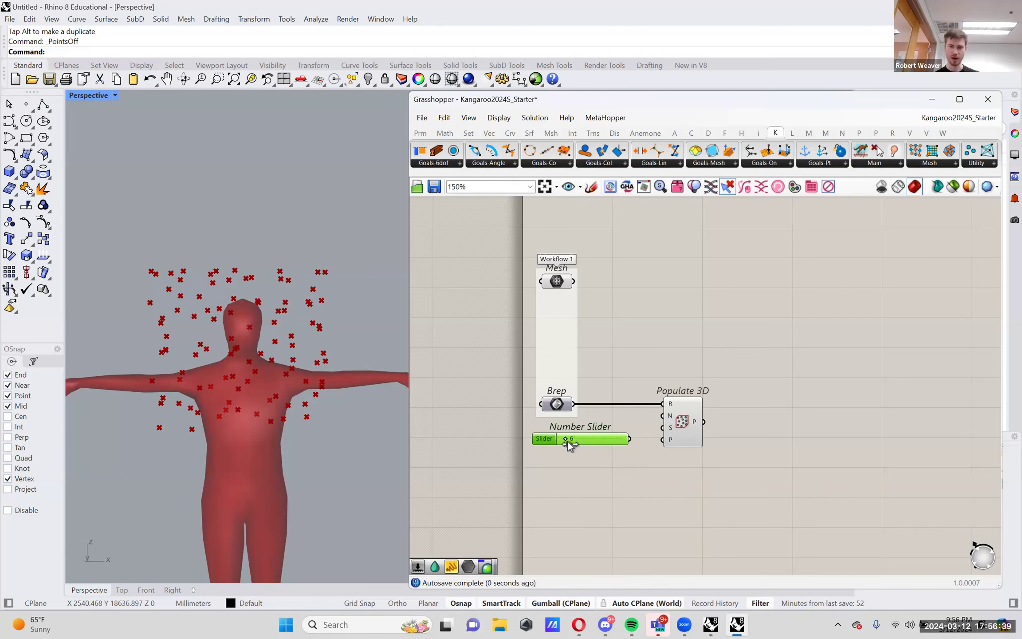
left_click_drag(629, 439, 665, 415)
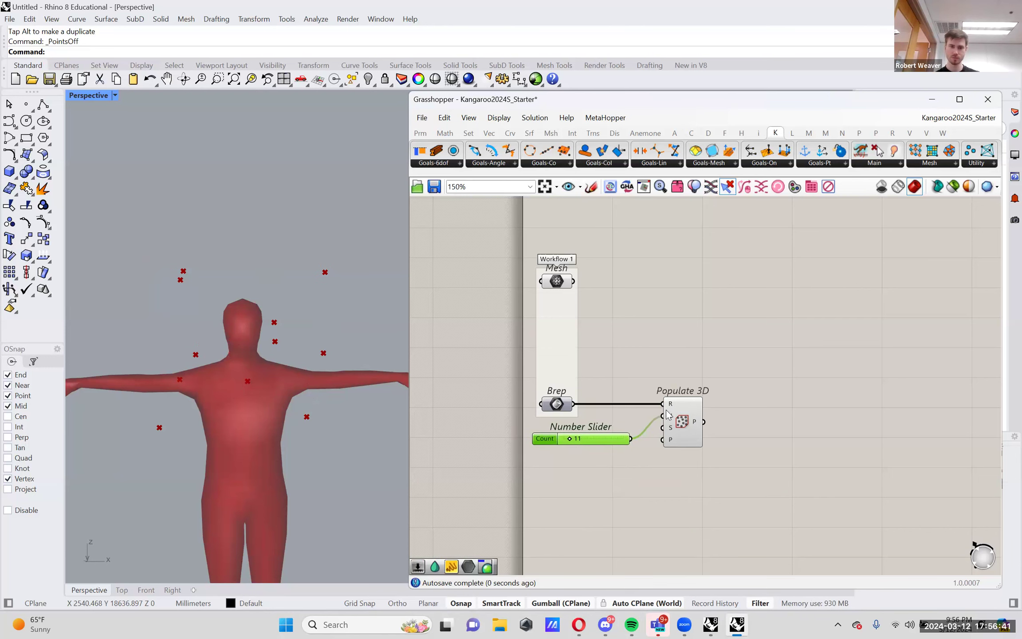
scroll(550, 437, "up", 4)
left_click_drag(584, 447, 586, 447)
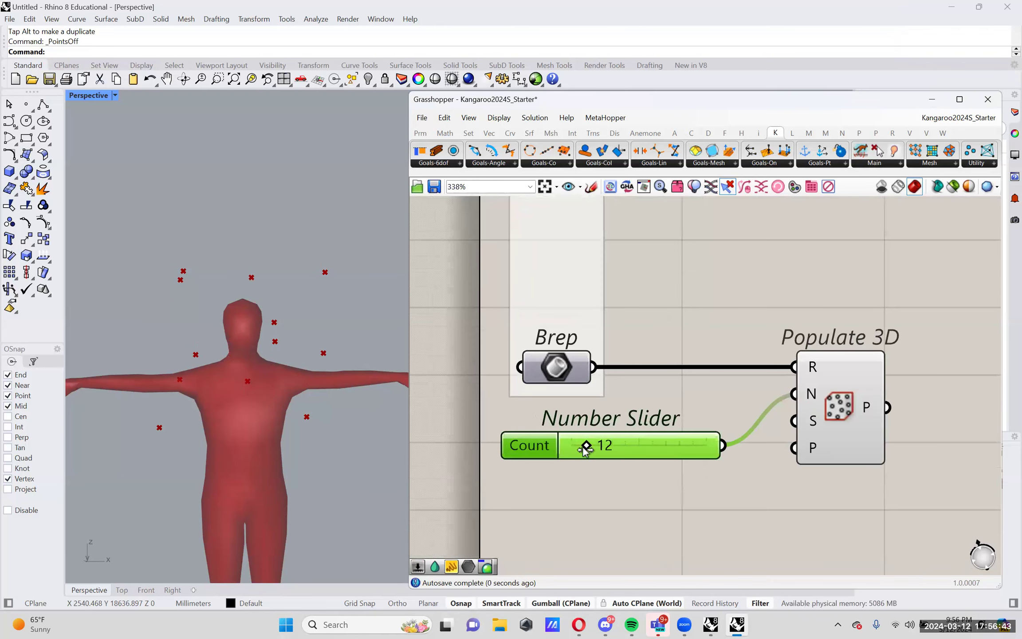
scroll(609, 447, "down", 4)
left_click(732, 438)
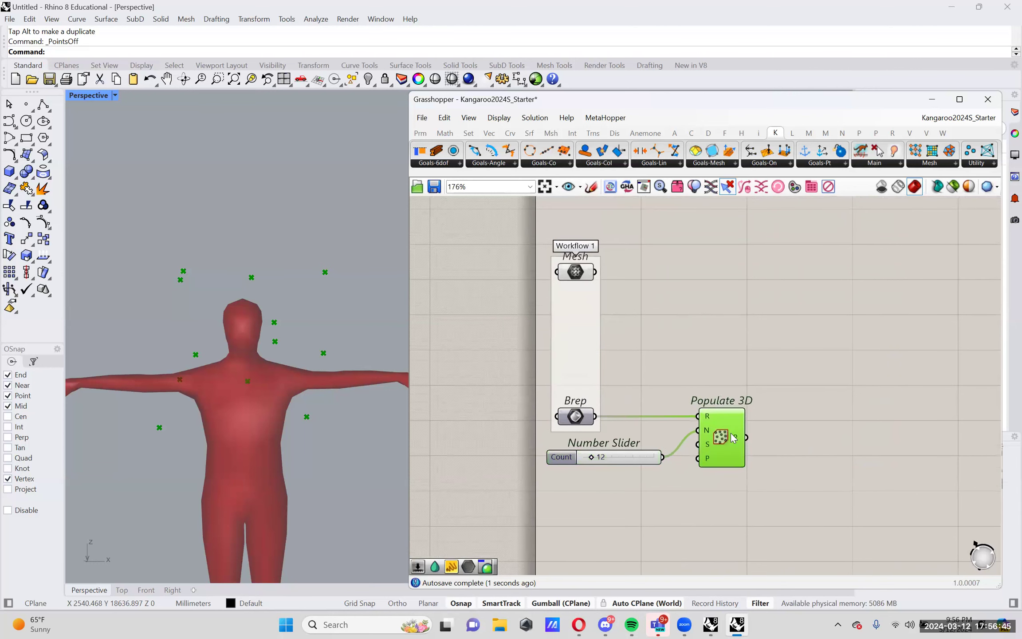
left_click(785, 410)
key("ctrl+z")
left_click(786, 412)
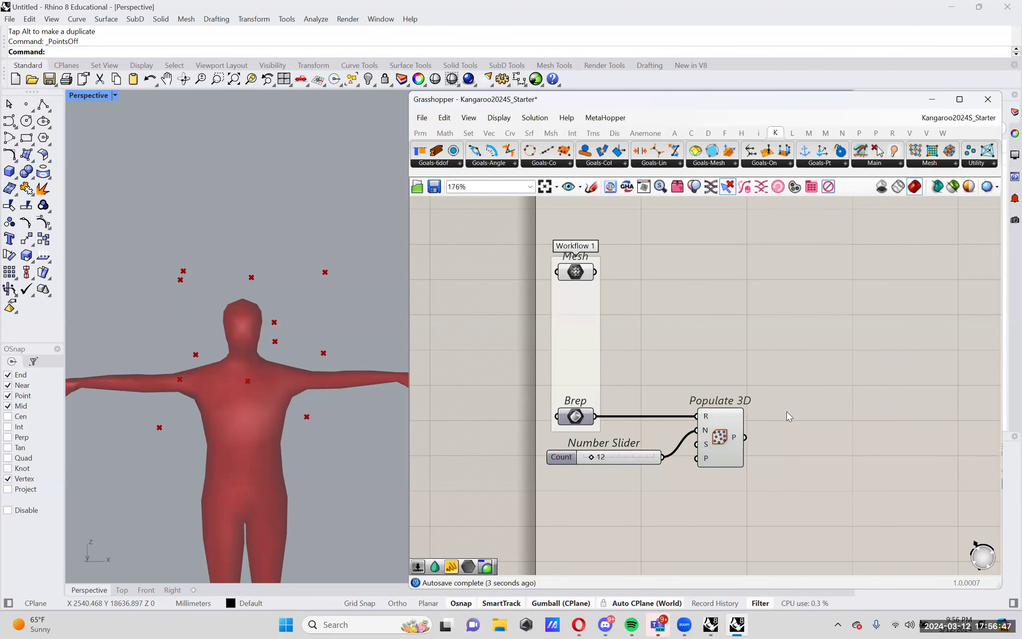
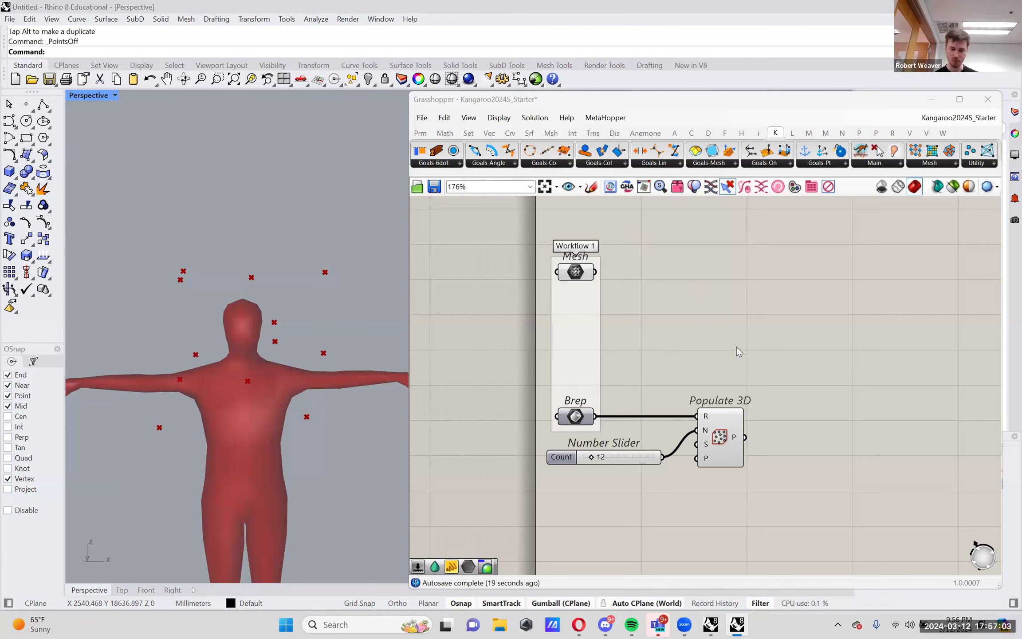
Step: Add a Mirror Cut Points component to the canvas, up and to the right of Populate 3D
right_click_drag(741, 381, 729, 381)
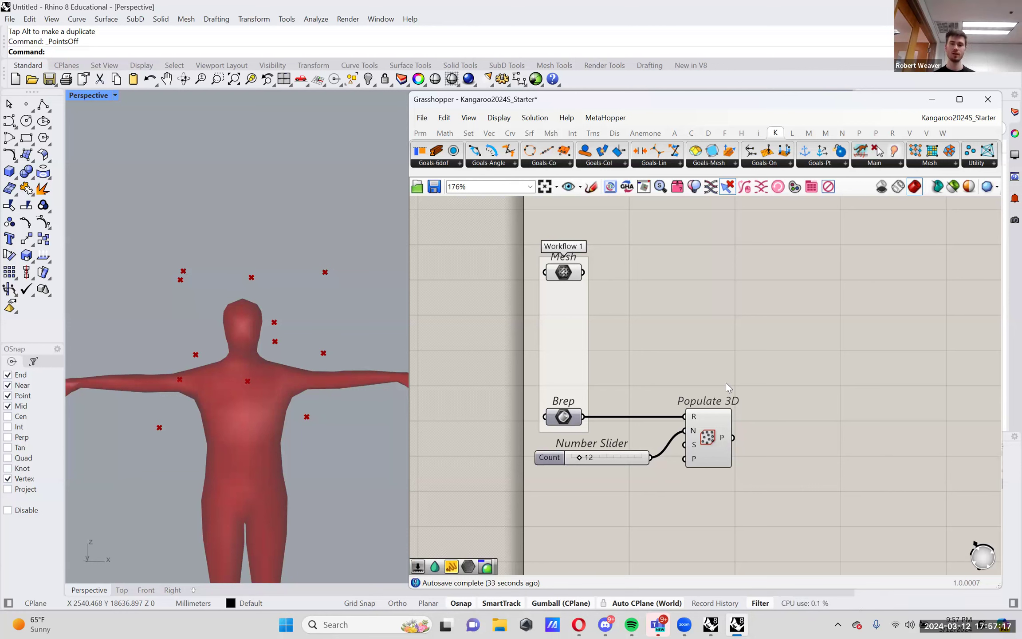
left_click_drag(711, 432, 707, 442)
right_click_drag(707, 442, 680, 447)
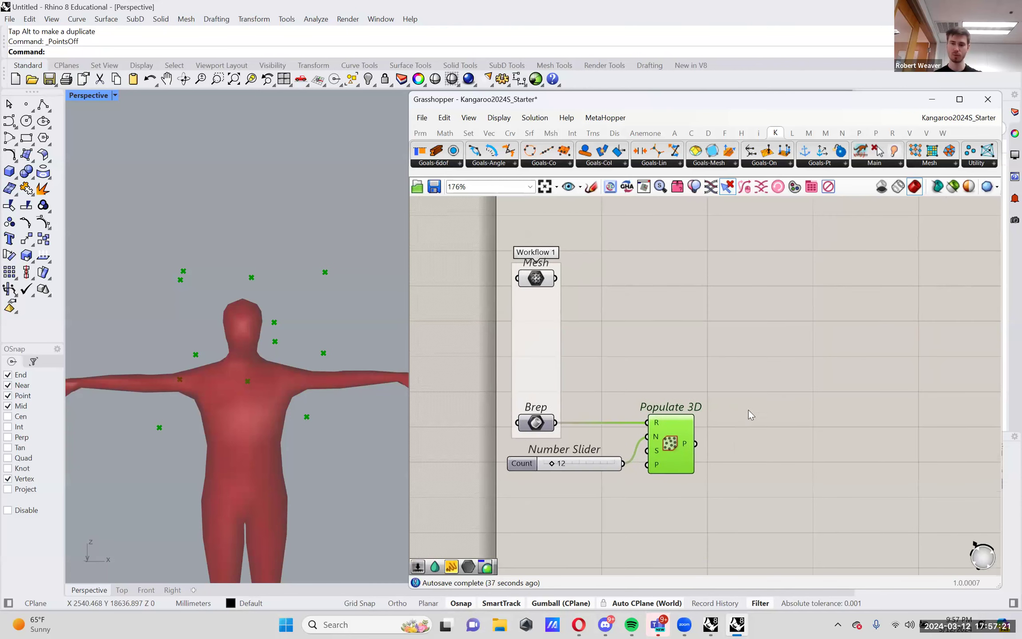
double_click(781, 347)
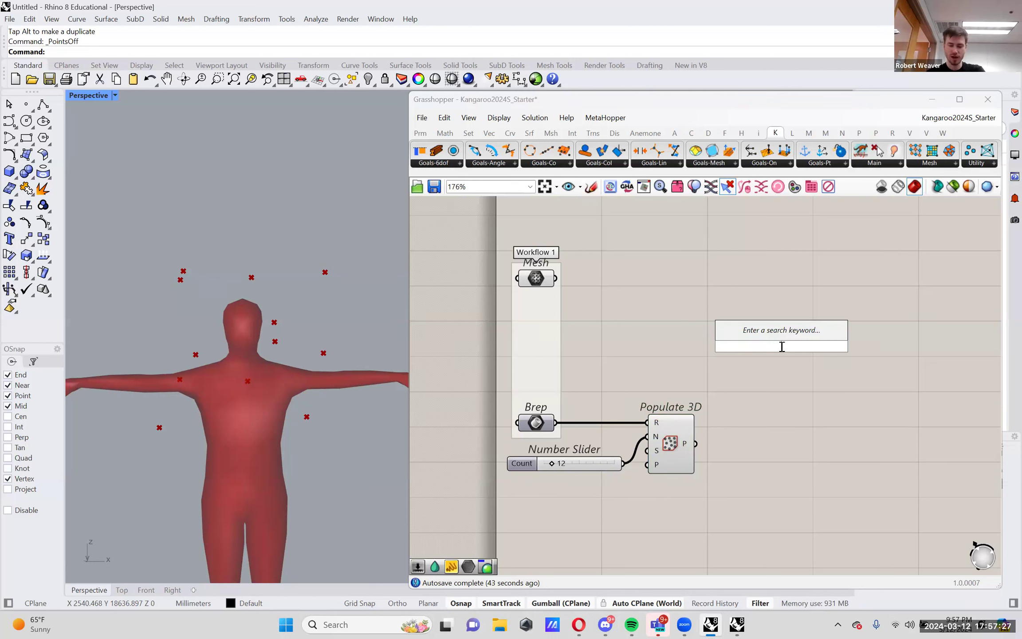
type("mirr c")
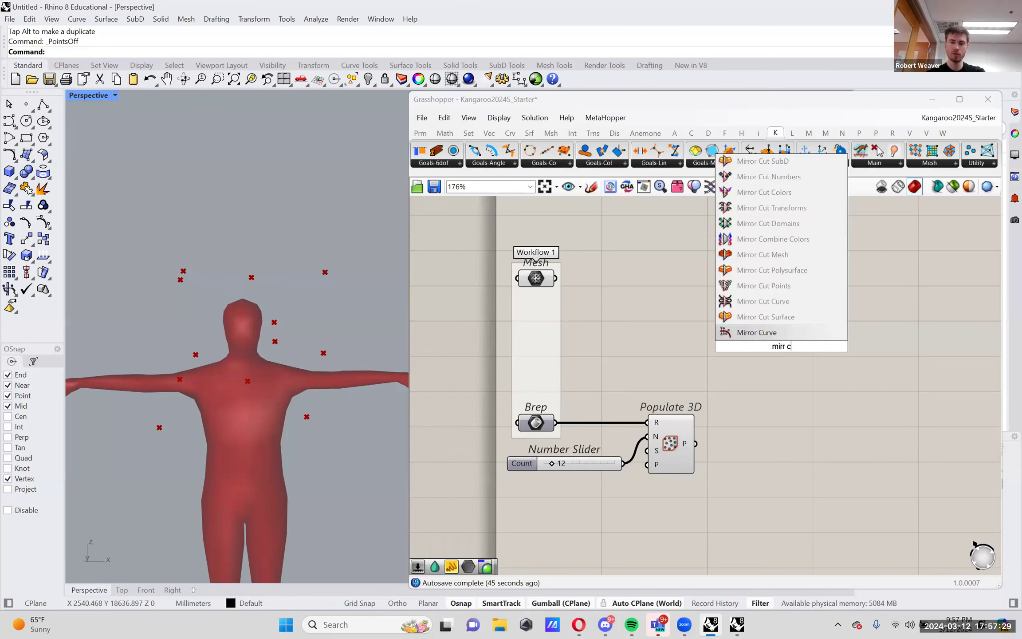
type("ut point")
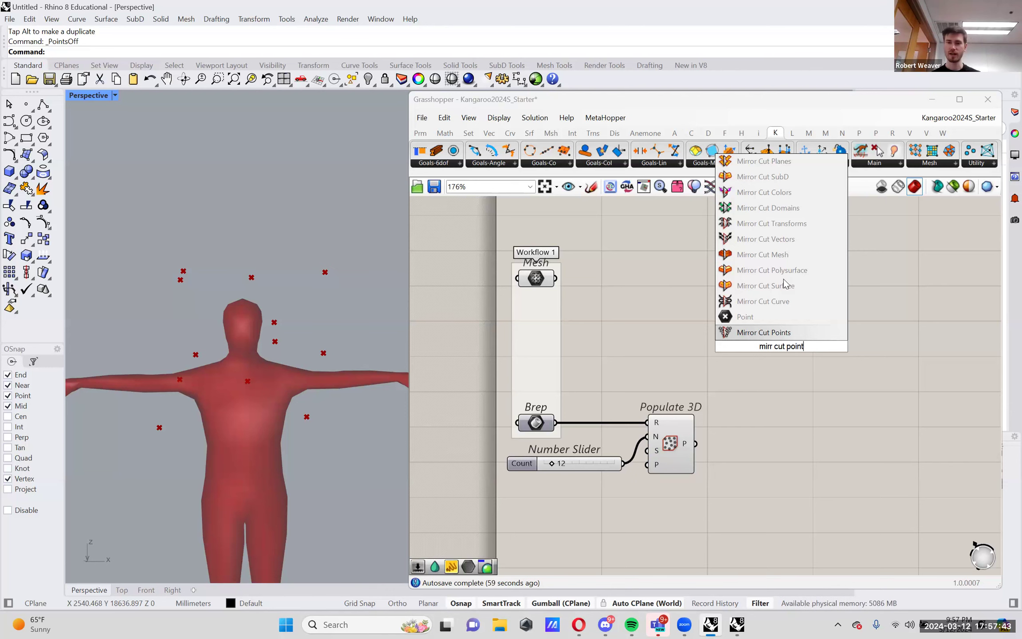
left_click(815, 333)
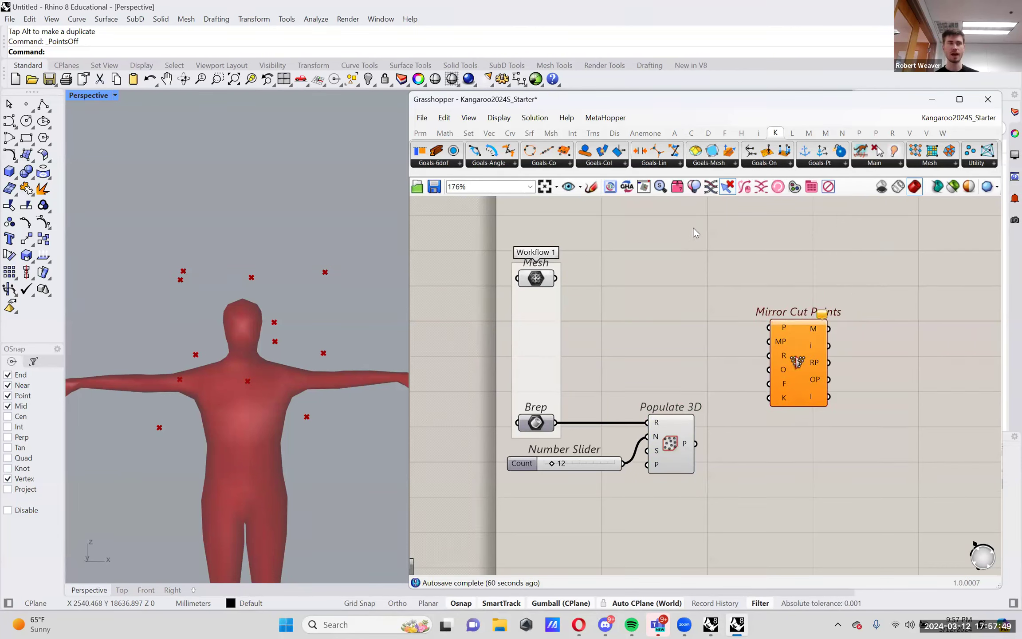
Step: Sketch scattered point marks with a vertical mirror line and arcs across it on the canvas, and discard the sketch
left_click(591, 186)
left_click_drag(639, 240, 648, 251)
left_click_drag(630, 295, 655, 318)
left_click_drag(728, 251, 720, 292)
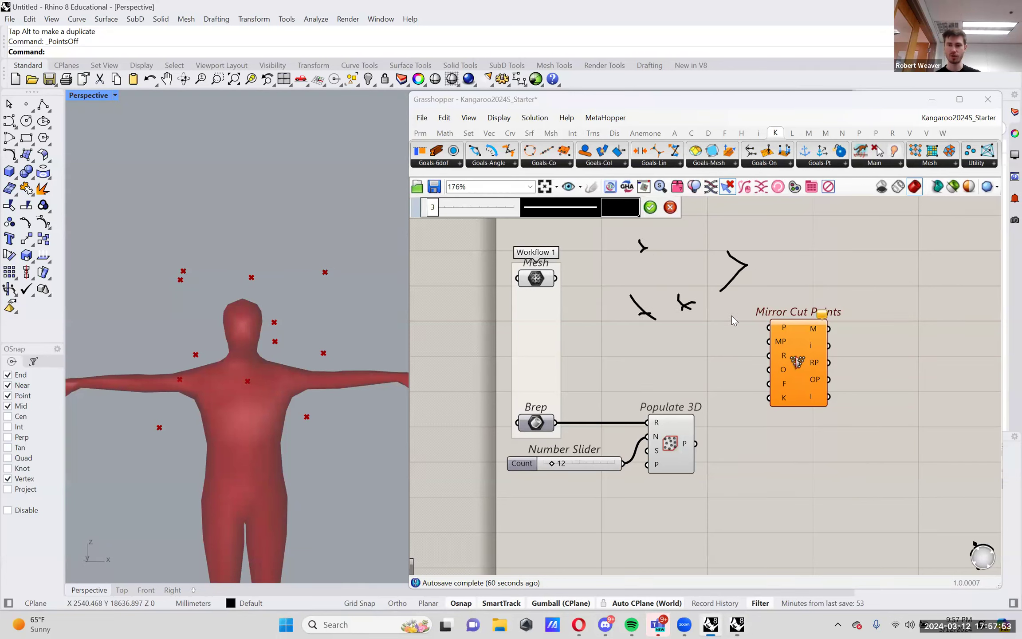
left_click_drag(681, 231, 676, 376)
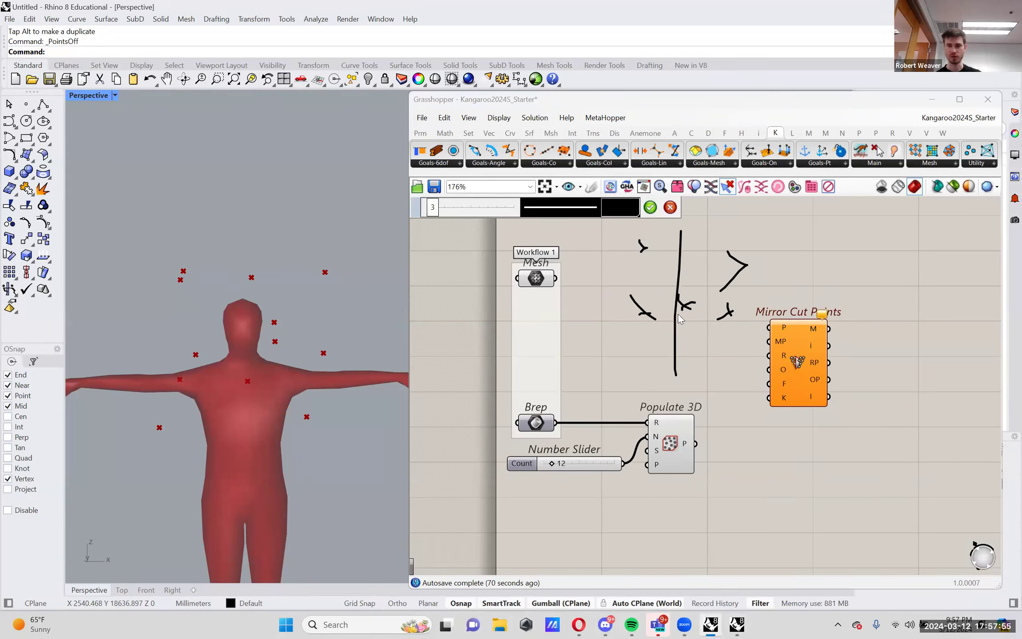
left_click_drag(636, 254, 686, 236)
left_click_drag(640, 313, 711, 263)
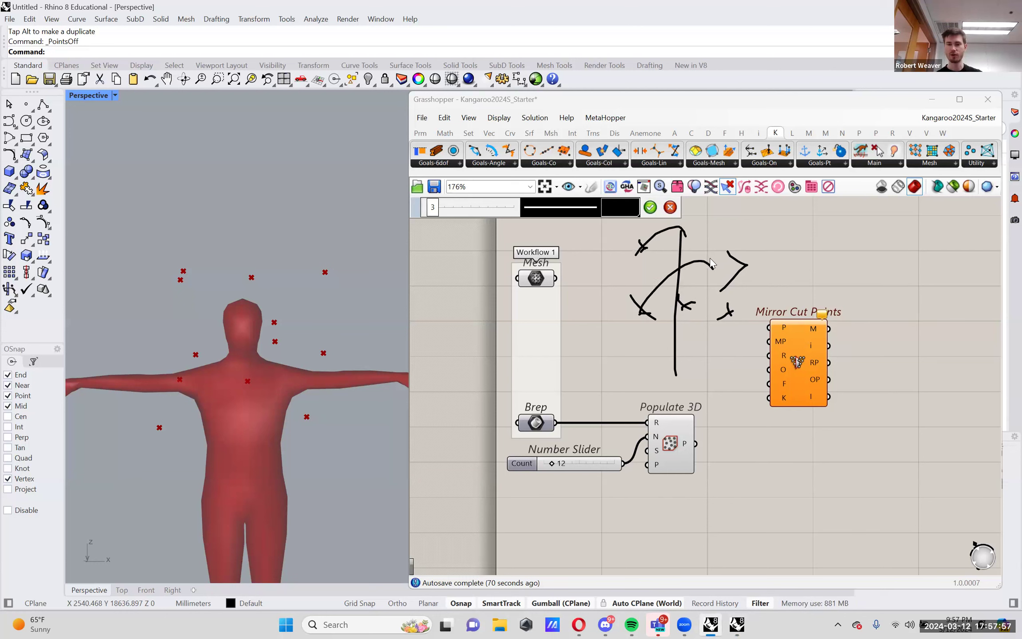
left_click(670, 207)
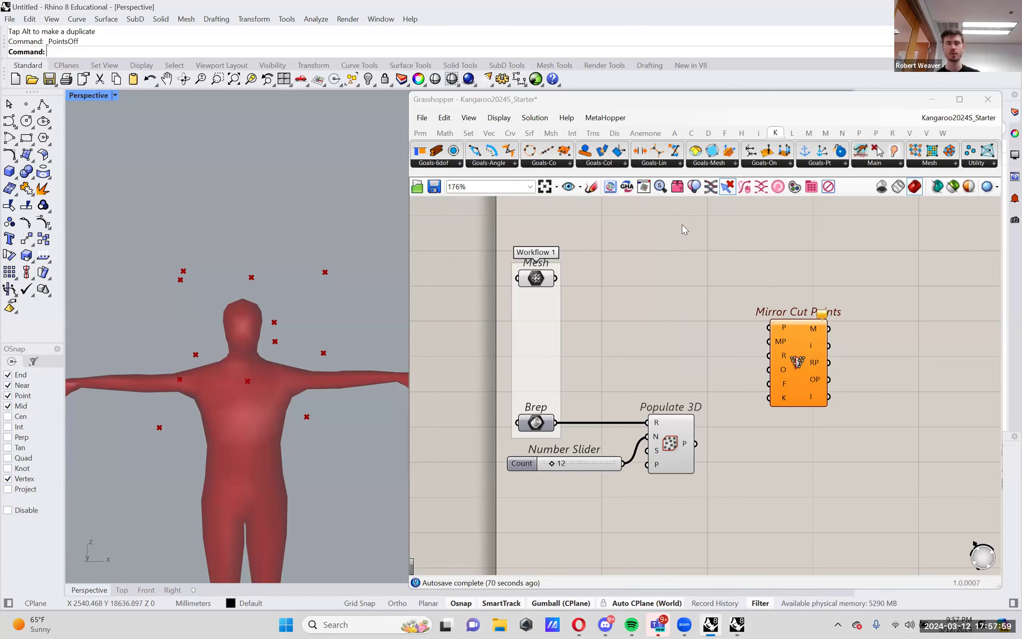
Step: Shift Mirror Cut Points slightly away from Populate 3D and add a YZ Plane component in the space before it
left_click_drag(812, 363, 835, 378)
right_click_drag(650, 332, 604, 326)
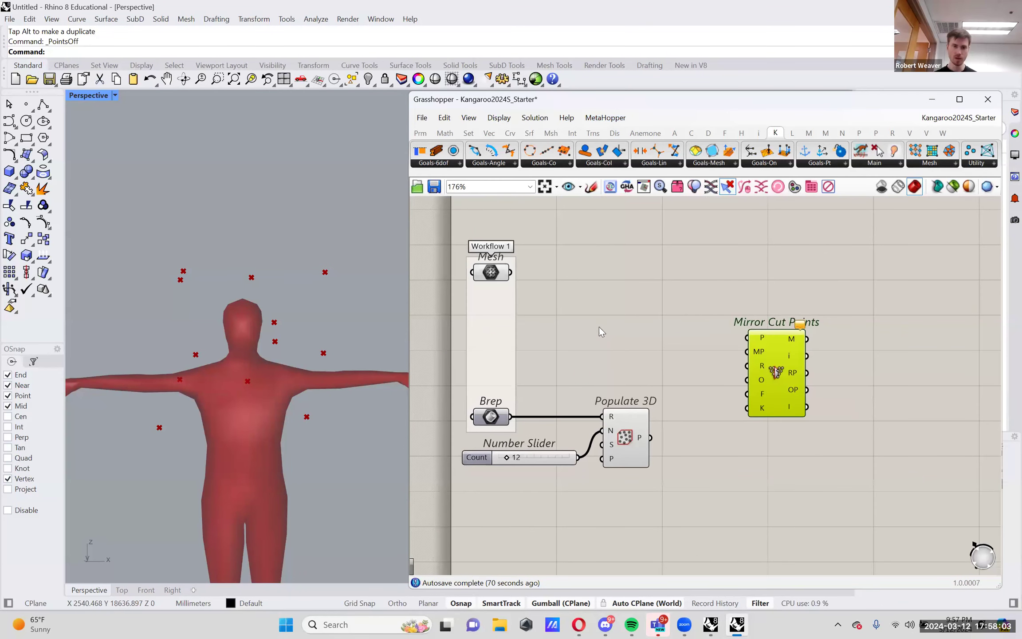
right_click_drag(359, 363, 289, 338)
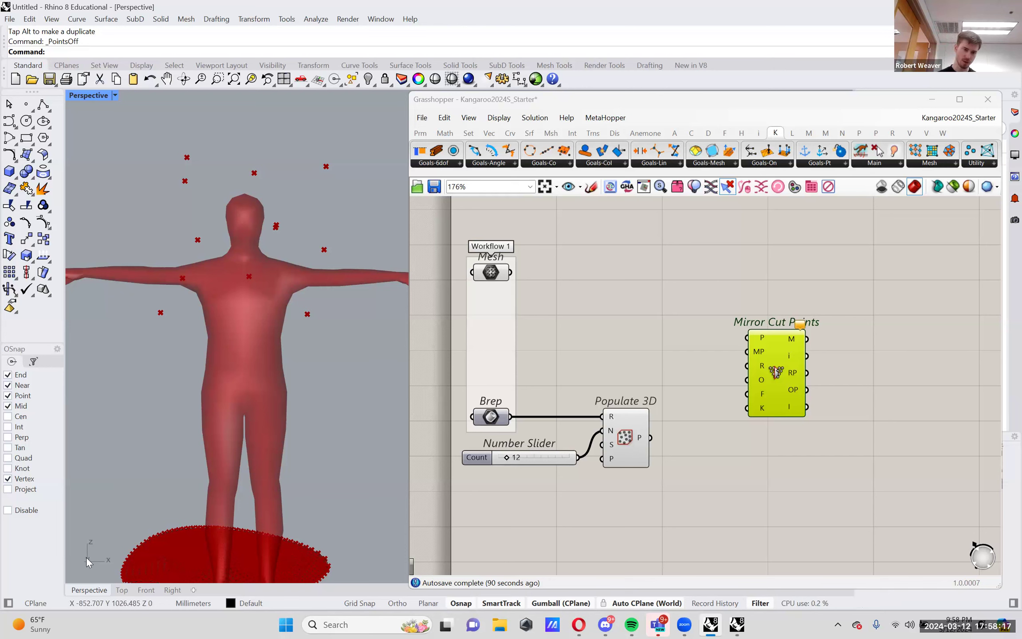
right_click_drag(89, 544, 118, 540)
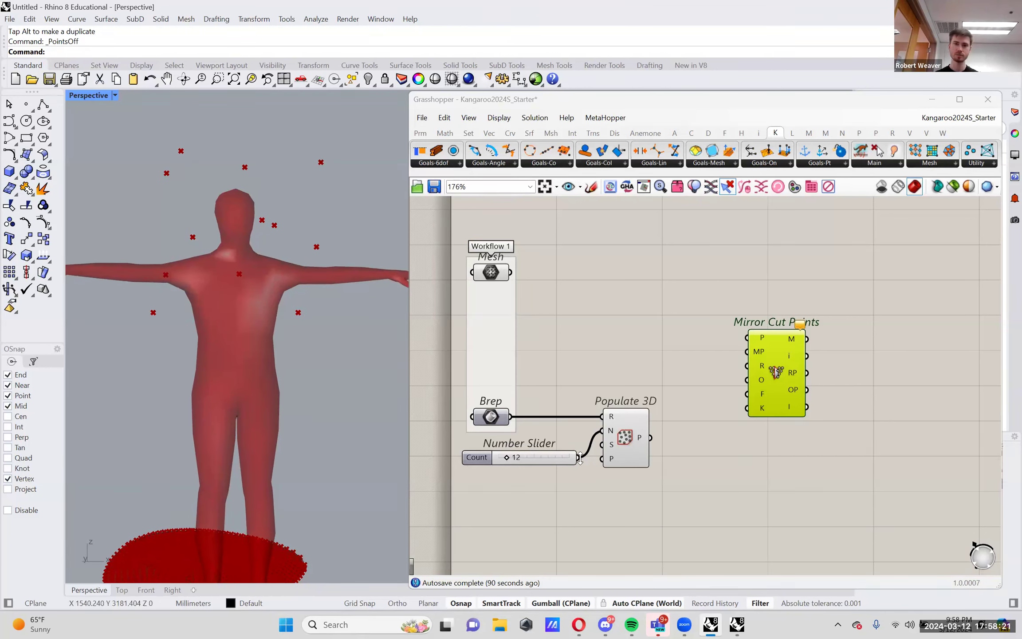
double_click(663, 329)
type("yz")
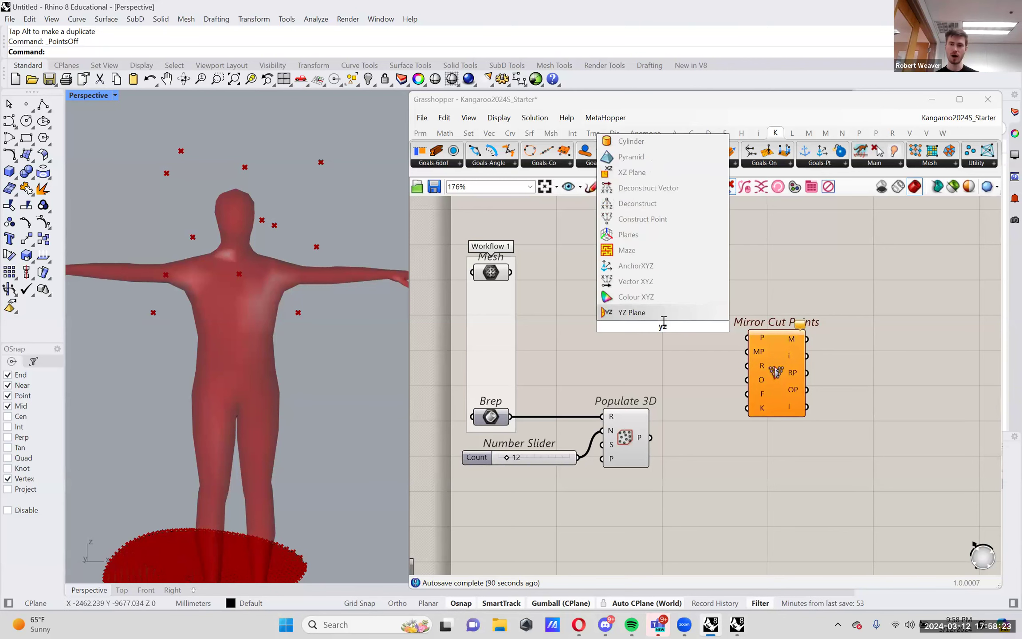
key("Return")
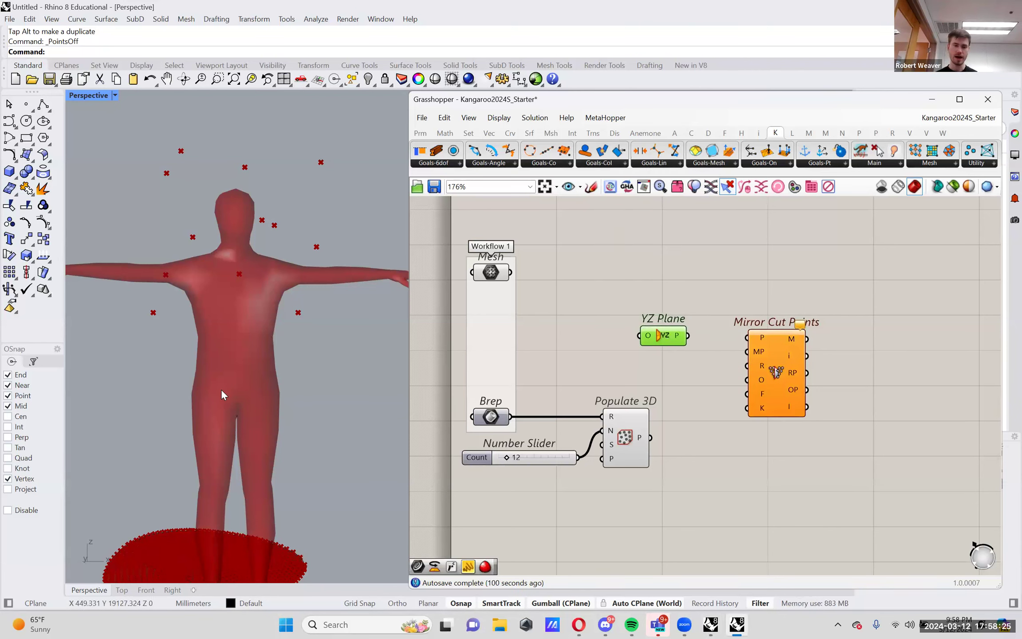
Step: Connect the YZ Plane output to the mirror plane input of Mirror Cut Points and move the plane component close to it
scroll(265, 477, "up", 10)
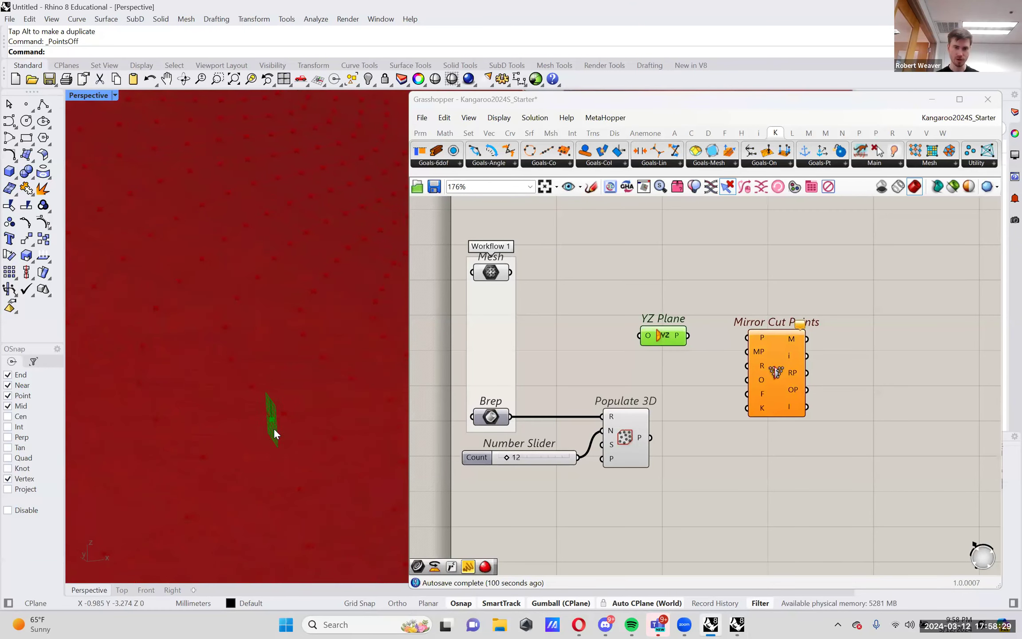
scroll(262, 432, "down", 8)
scroll(266, 469, "down", 6)
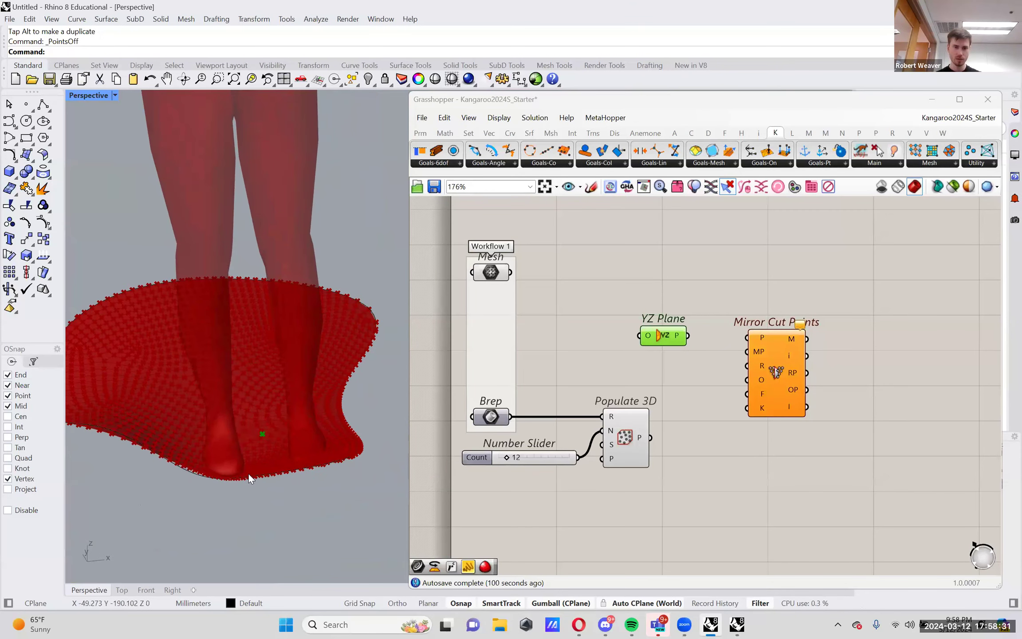
left_click_drag(687, 335, 747, 352)
left_click_drag(686, 342, 733, 358)
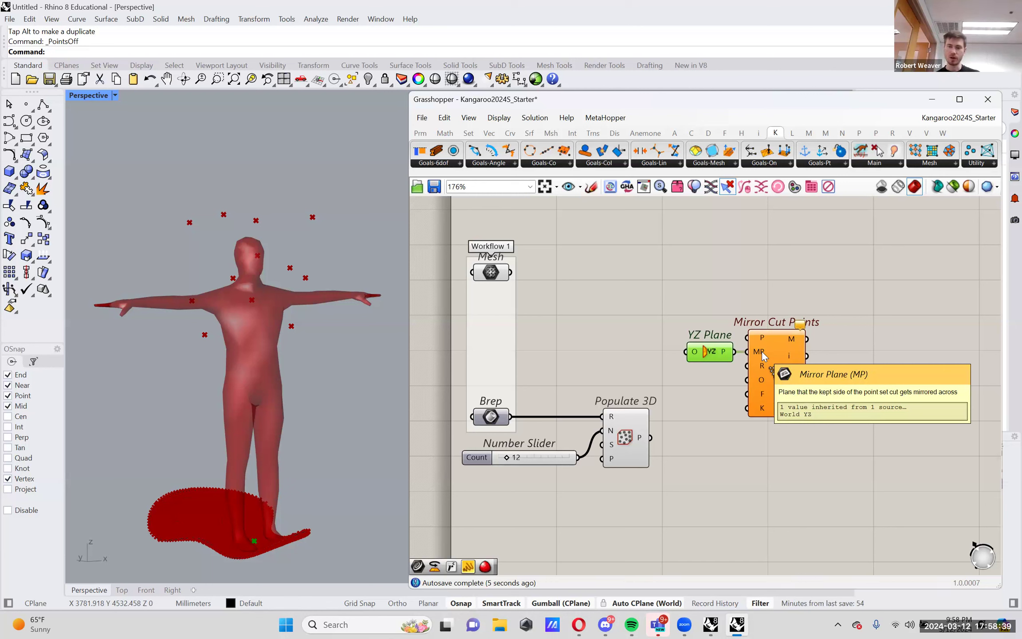
Step: Feed the Populate 3D points into the points input of Mirror Cut Points and turn off the Populate 3D preview
left_click_drag(650, 438, 754, 340)
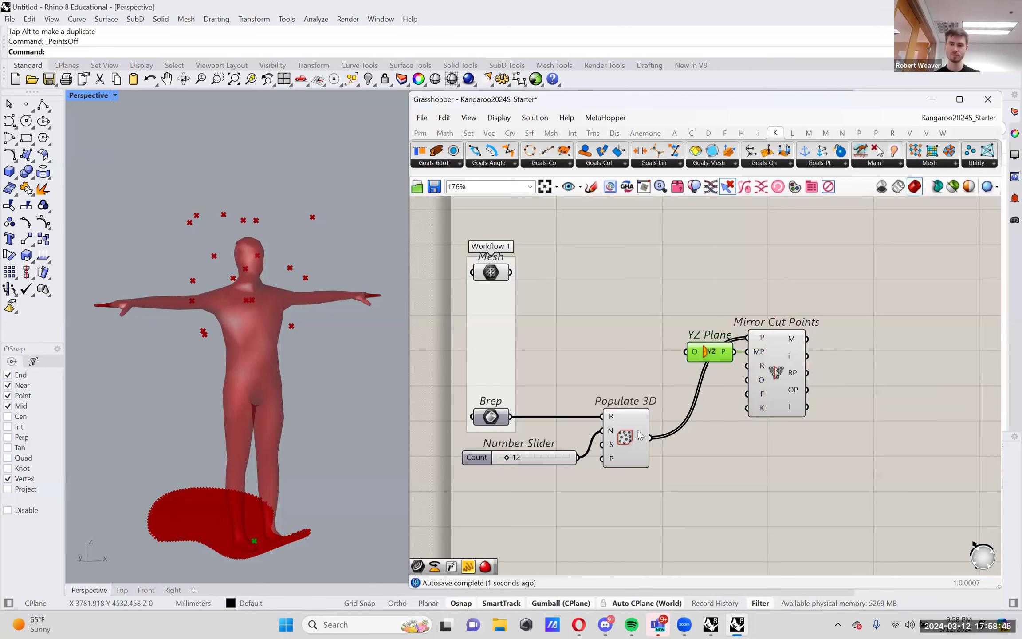
right_click(628, 440)
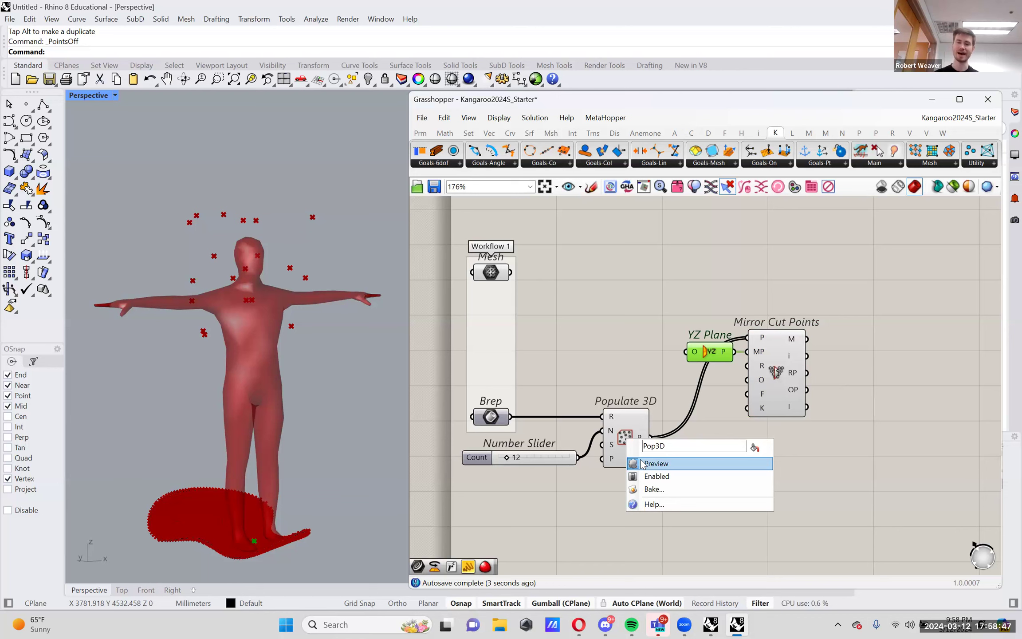
left_click(643, 463)
mouse_move(333, 302)
right_mouse_down()
mouse_move(263, 270)
mouse_move(293, 302)
mouse_move(298, 292)
mouse_move(294, 307)
right_mouse_up()
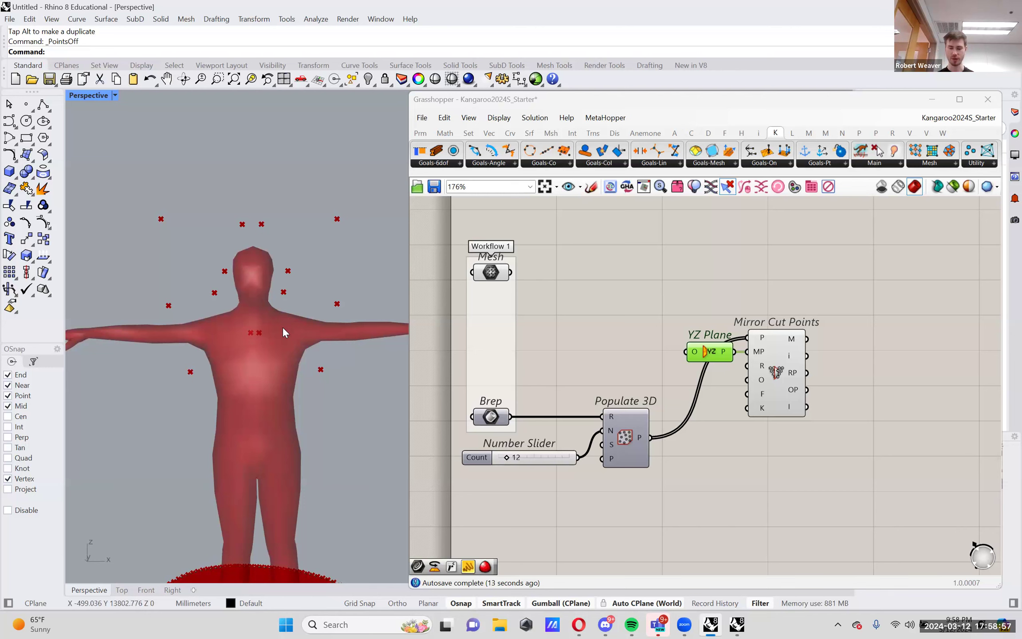
Step: Move YZ Plane and Mirror Cut Points together slightly down and closer to Populate 3D
right_click_drag(623, 313, 778, 429)
left_click(709, 360, "shift")
left_click_drag(709, 360, 786, 338)
left_click(782, 361)
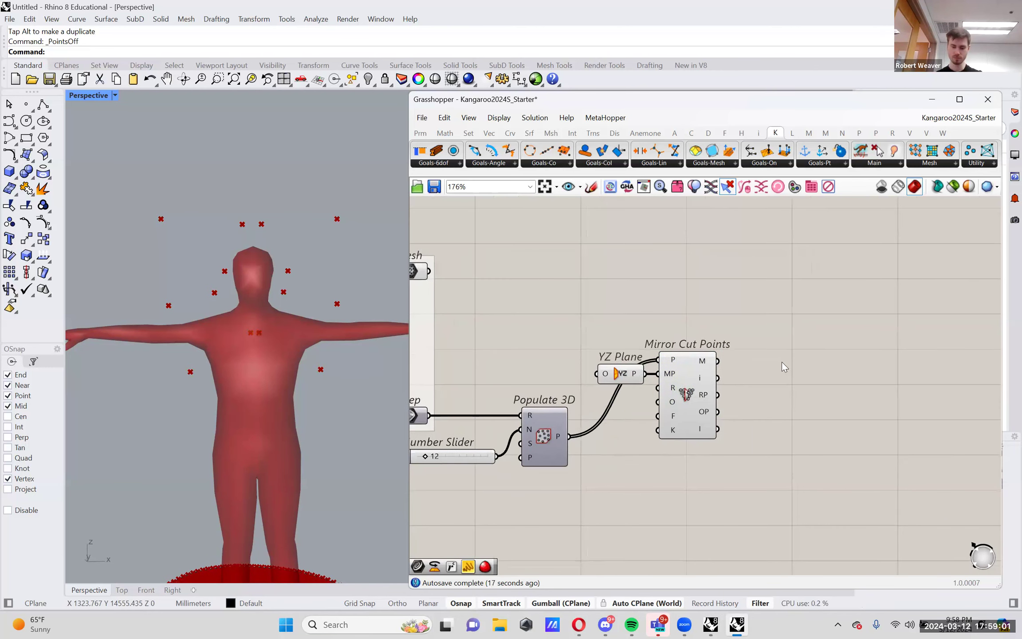
Step: Add an Interpolate curve component in the space after Mirror Cut Points
double_click(786, 358)
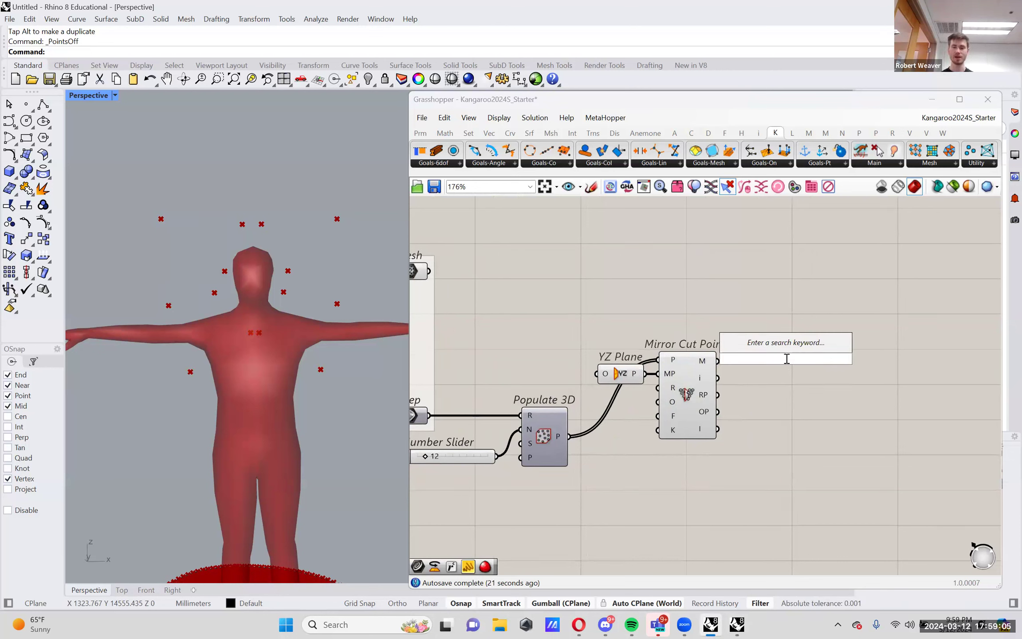
type("interpol")
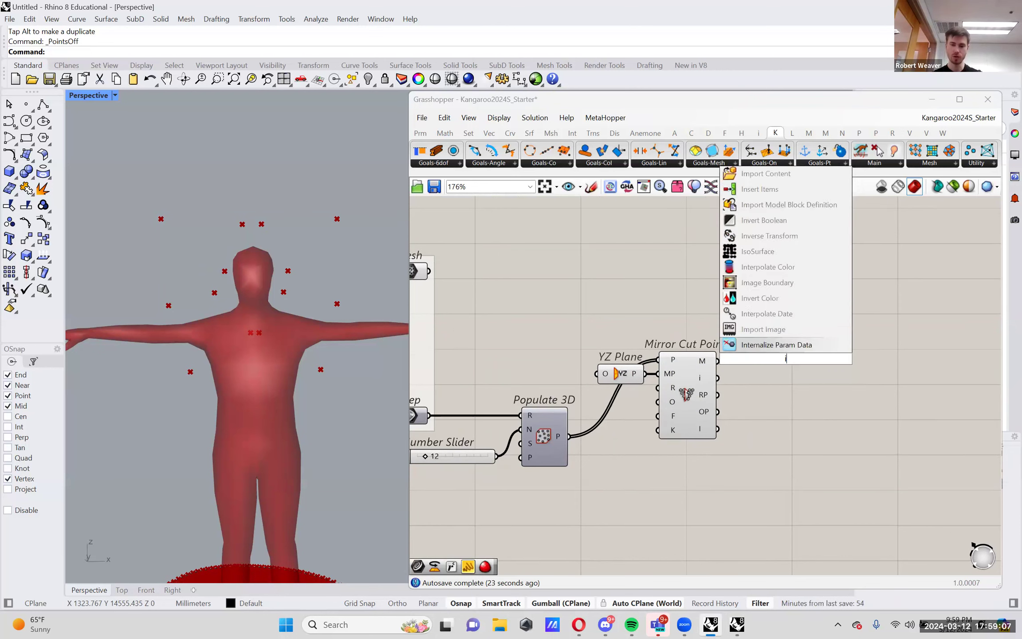
key("Up")
key("Up")
key("Up")
key("Up")
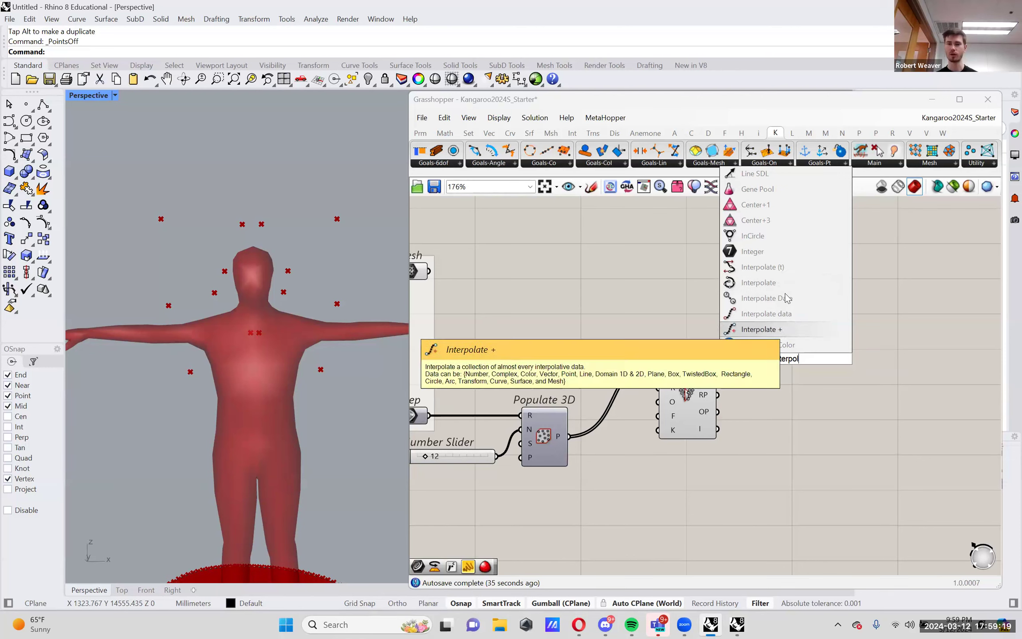
left_click(759, 282)
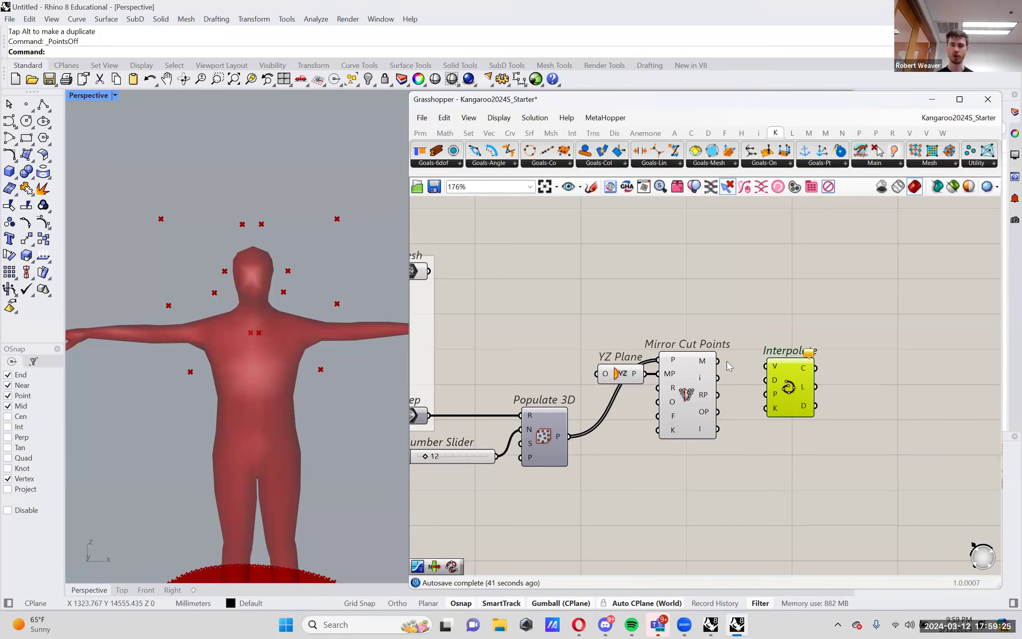
Step: Feed the M output of Mirror Cut Points into the vertices input of Interpolate and shift Interpolate further away, level with that output
left_click_drag(721, 361, 765, 365)
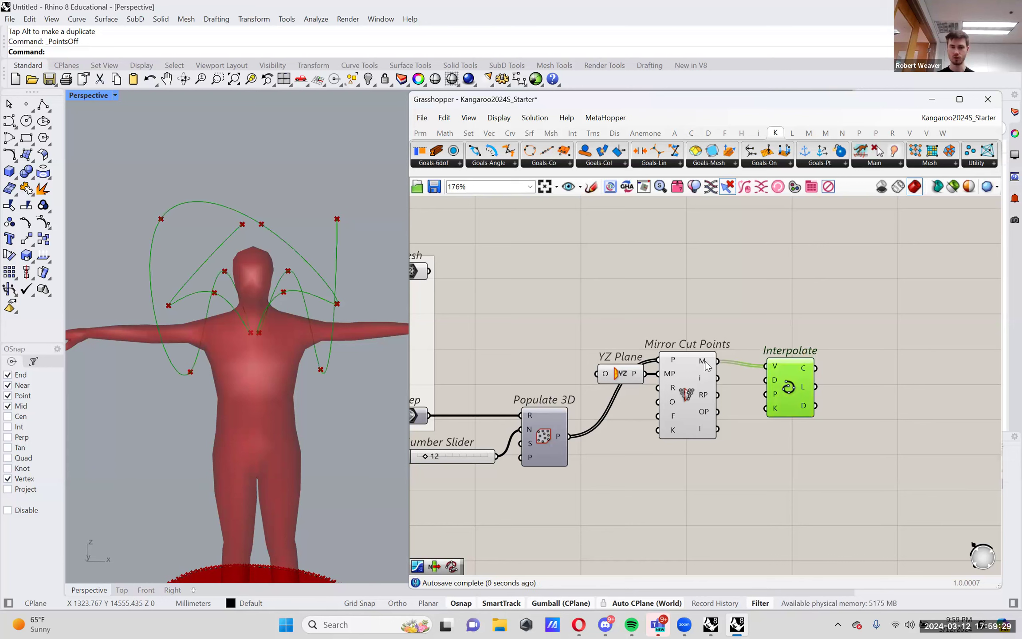
mouse_move(706, 365)
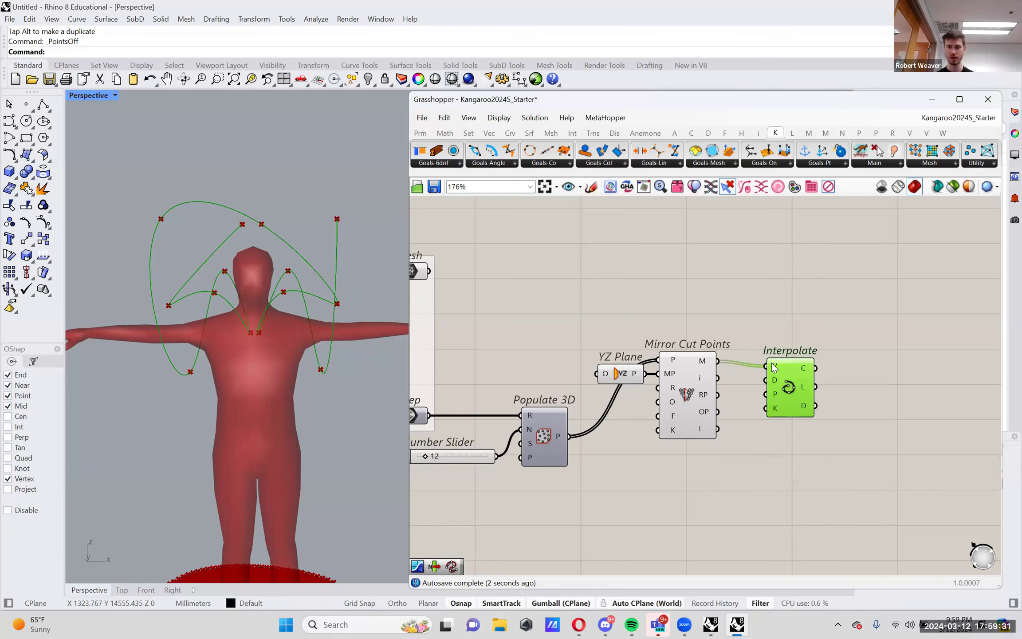
left_click_drag(771, 362, 798, 362)
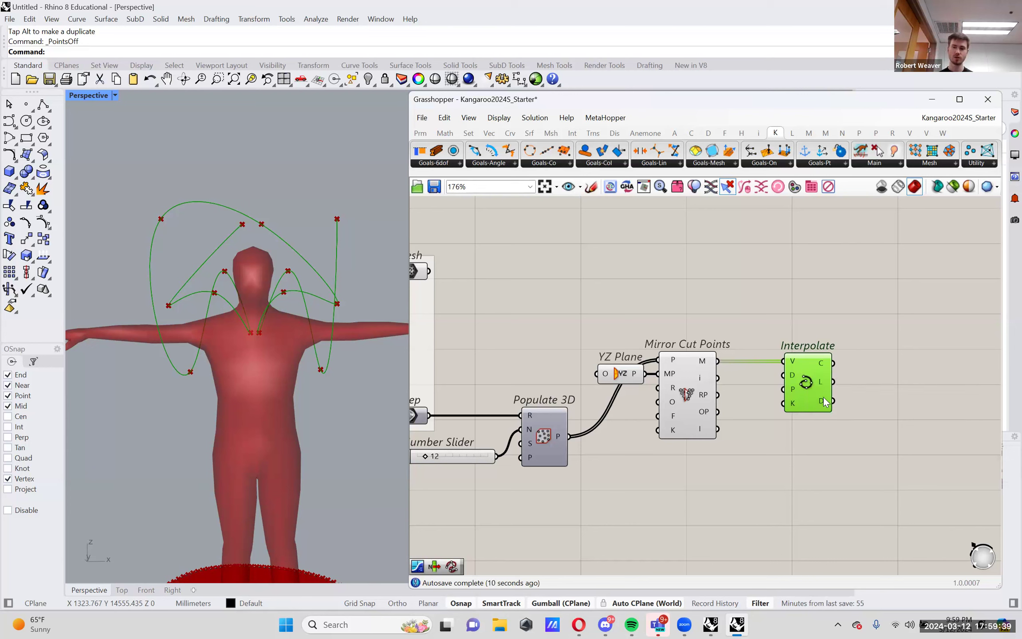
left_click_drag(818, 397, 827, 397)
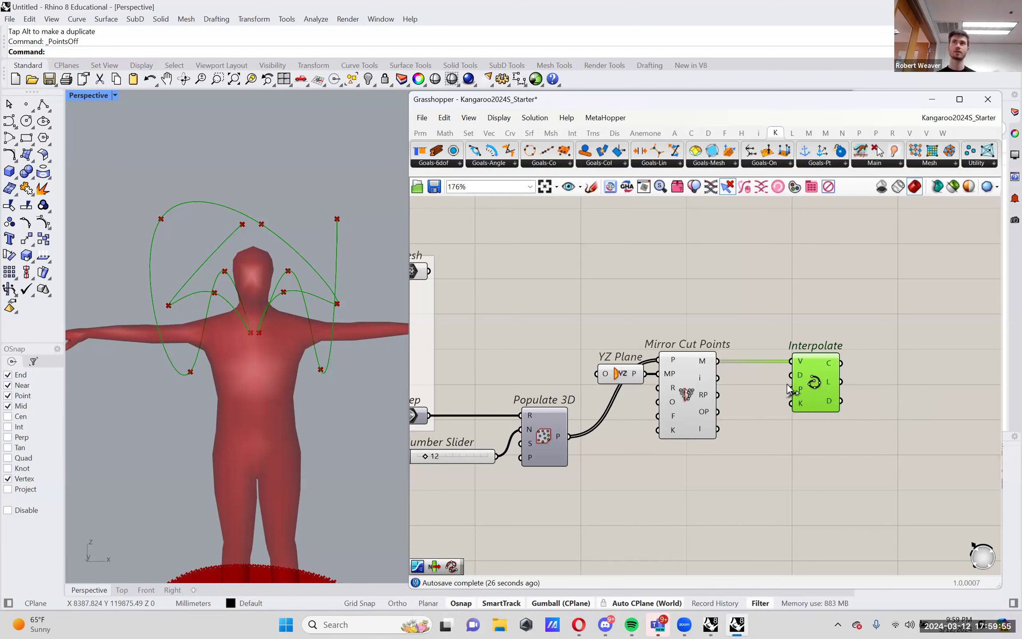
Step: Add a Boolean Toggle set to True and connect it to the periodic input of Interpolate, spacing the two components apart
double_click(773, 421)
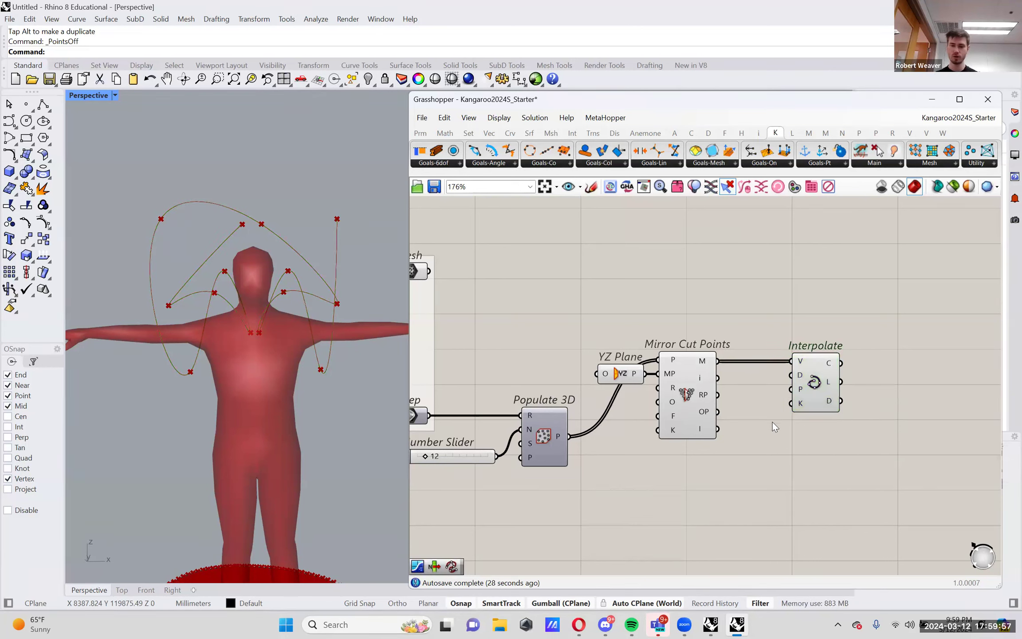
type("toggle")
key("Return")
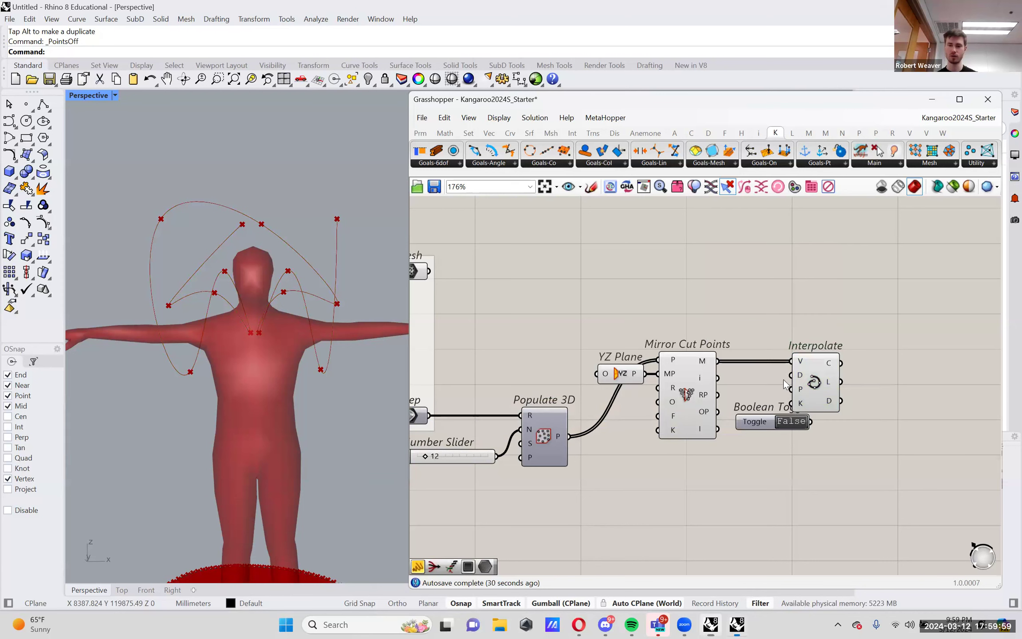
left_click(833, 386)
left_click_drag(833, 386, 862, 387)
left_click_drag(810, 421, 826, 402)
left_click_drag(754, 424, 761, 417)
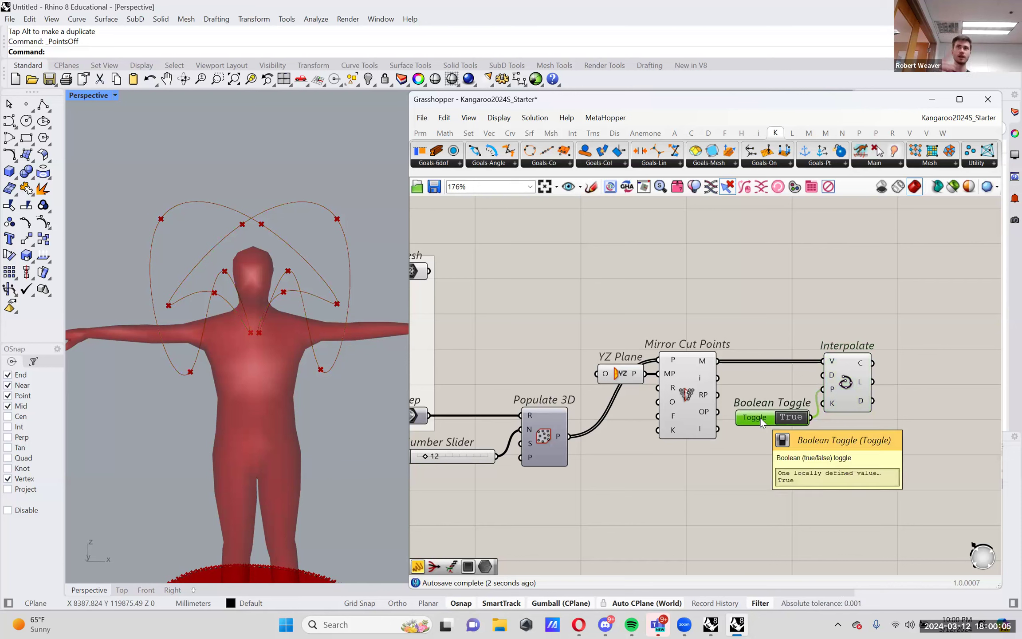
left_click(851, 385)
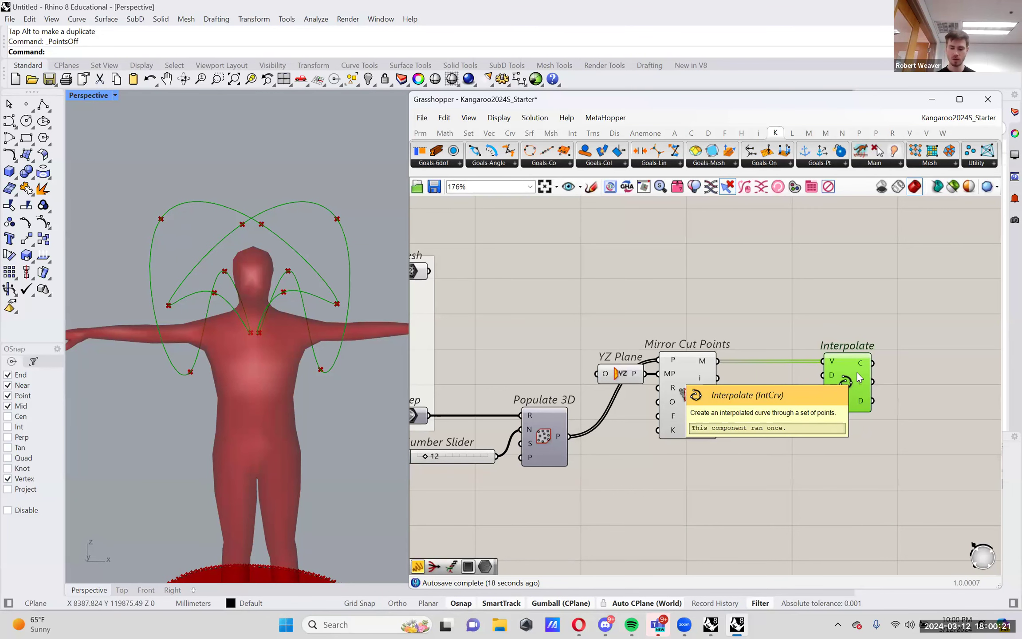
Step: Add a Divide Curve component in the empty space after Interpolate
right_click_drag(858, 377, 746, 403)
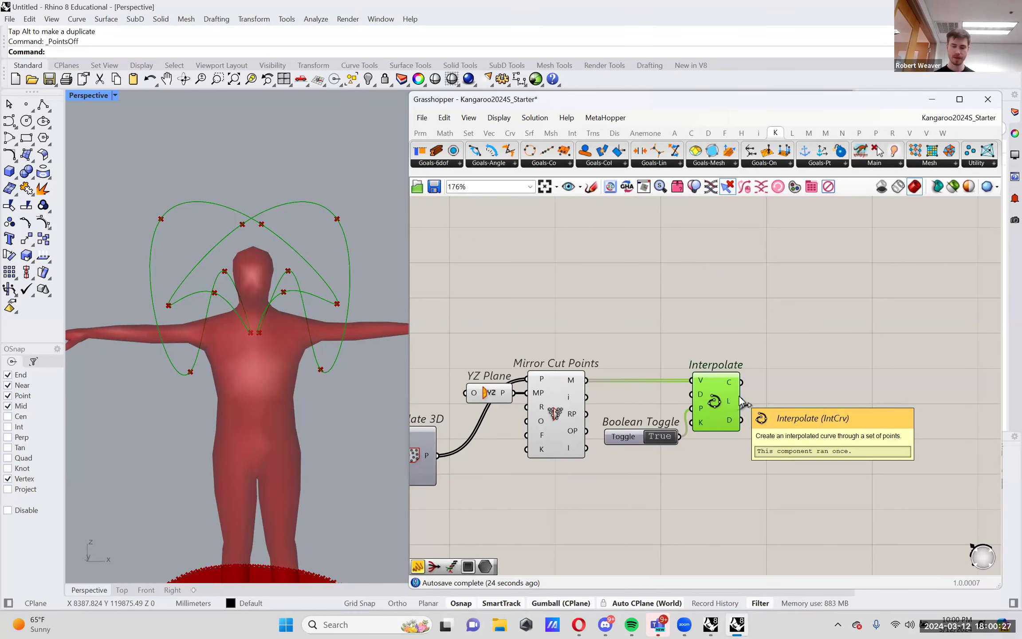
right_click_drag(815, 369, 666, 392)
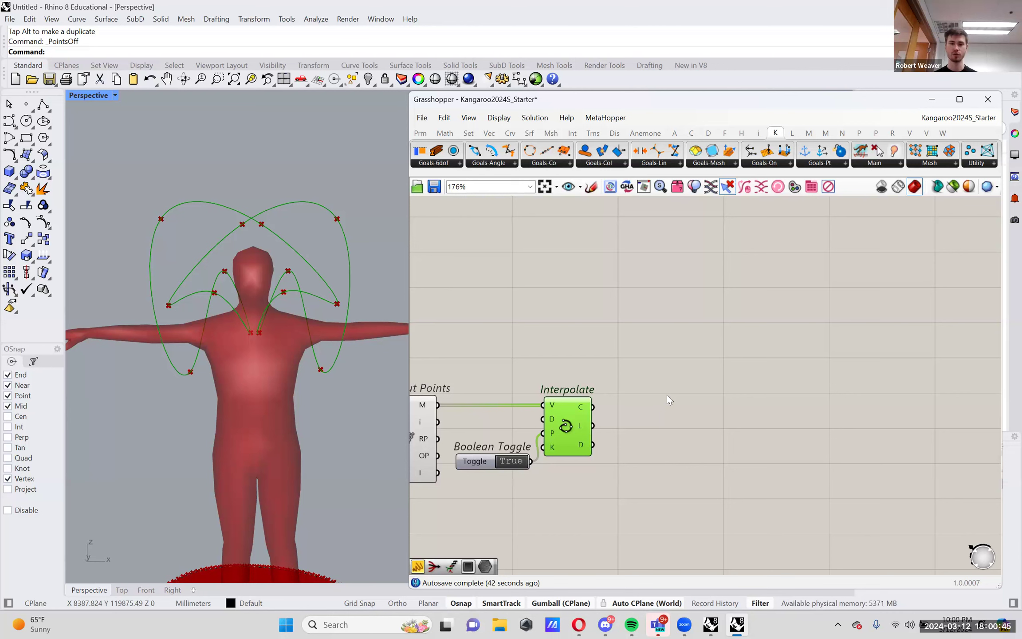
right_click_drag(707, 401, 703, 396)
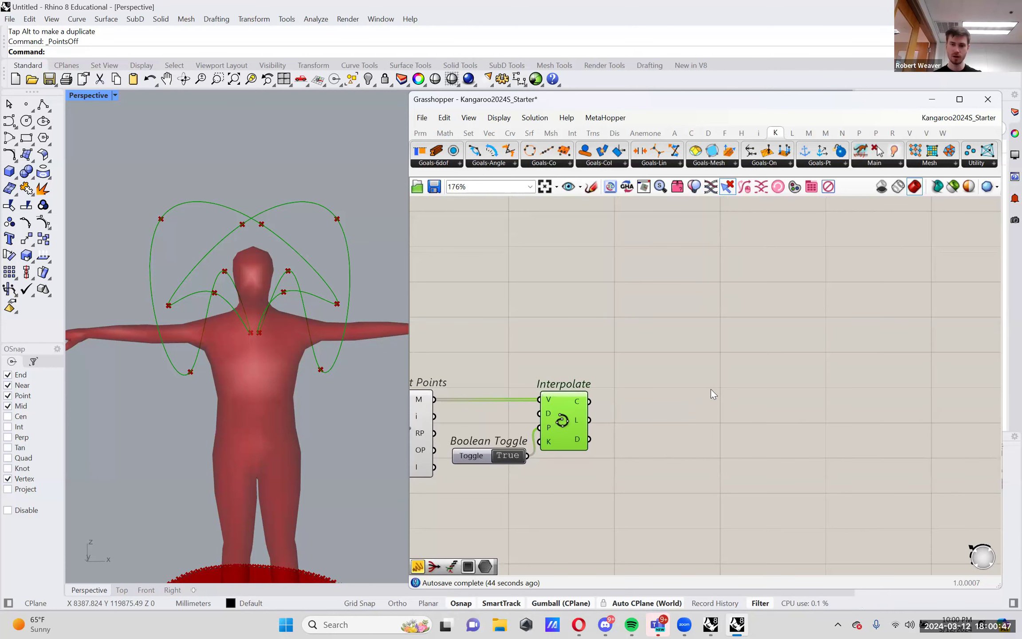
mouse_move(578, 402)
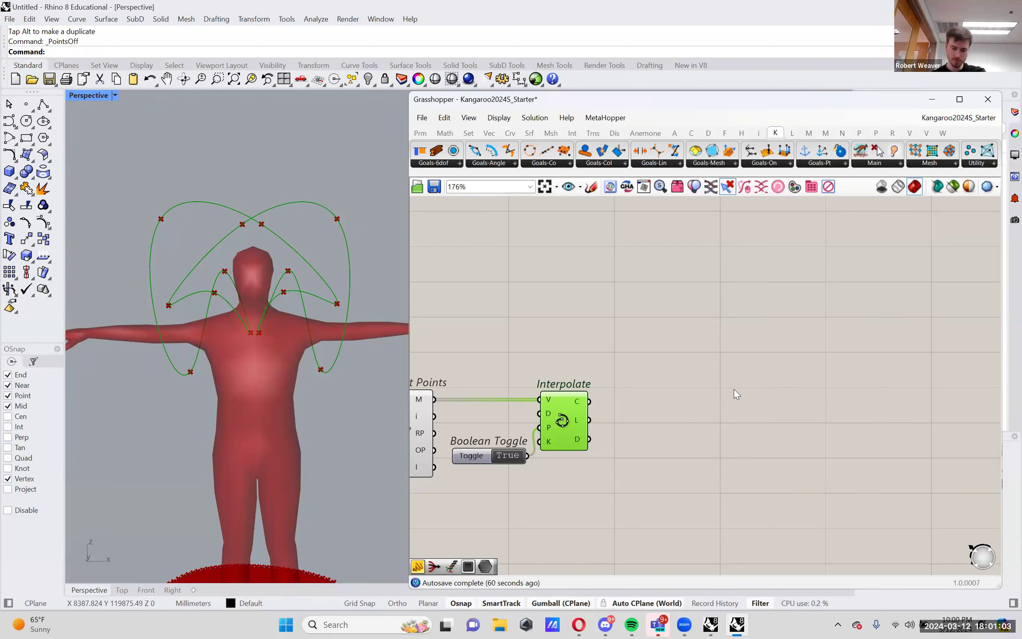
double_click(710, 374)
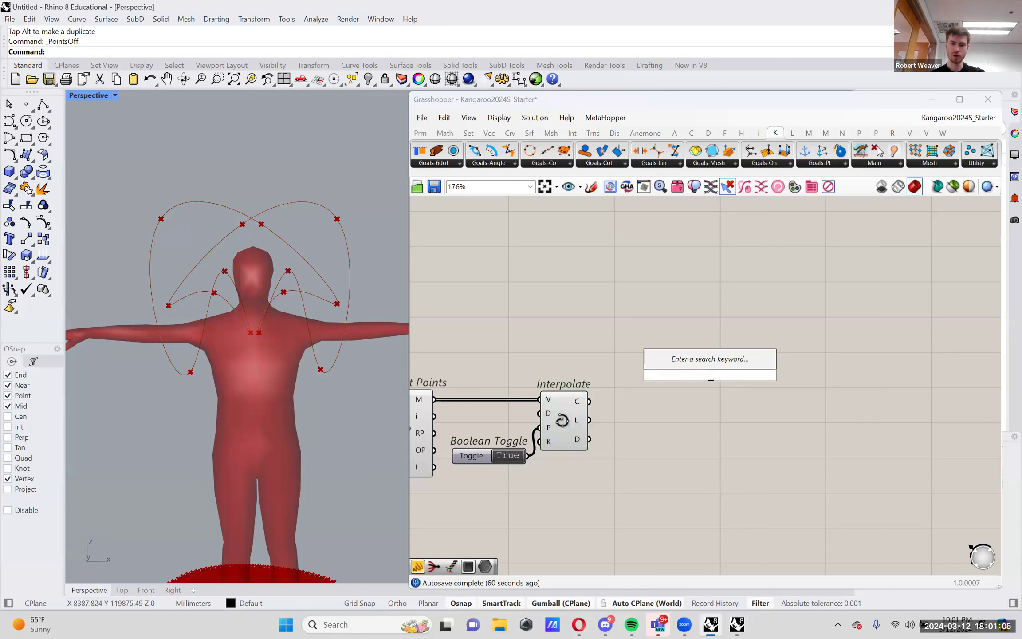
type("div")
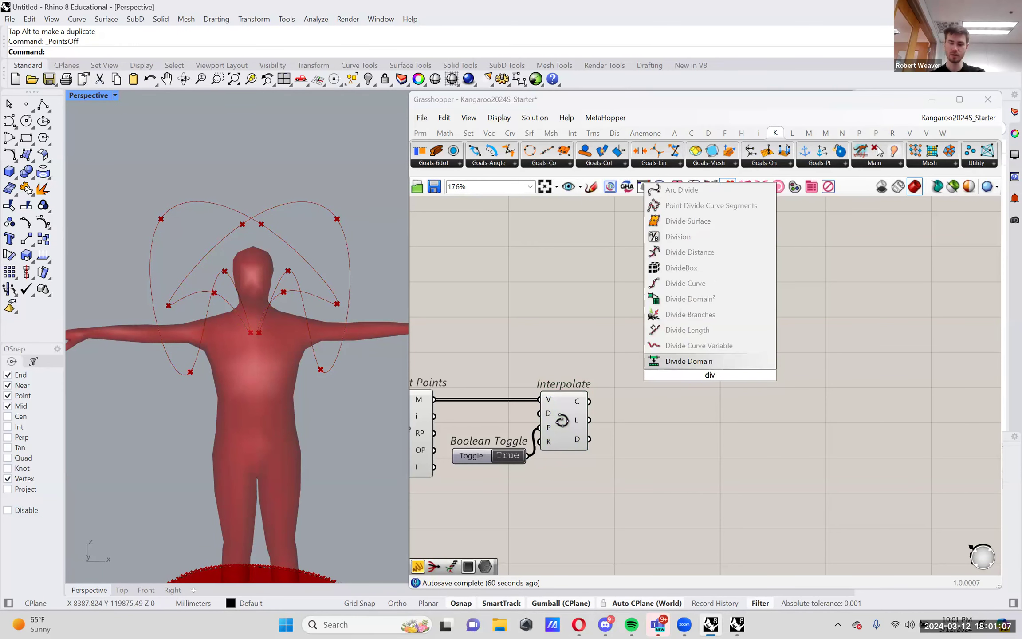
key("Up")
key("Up")
key("Up")
key("Up")
key("Up")
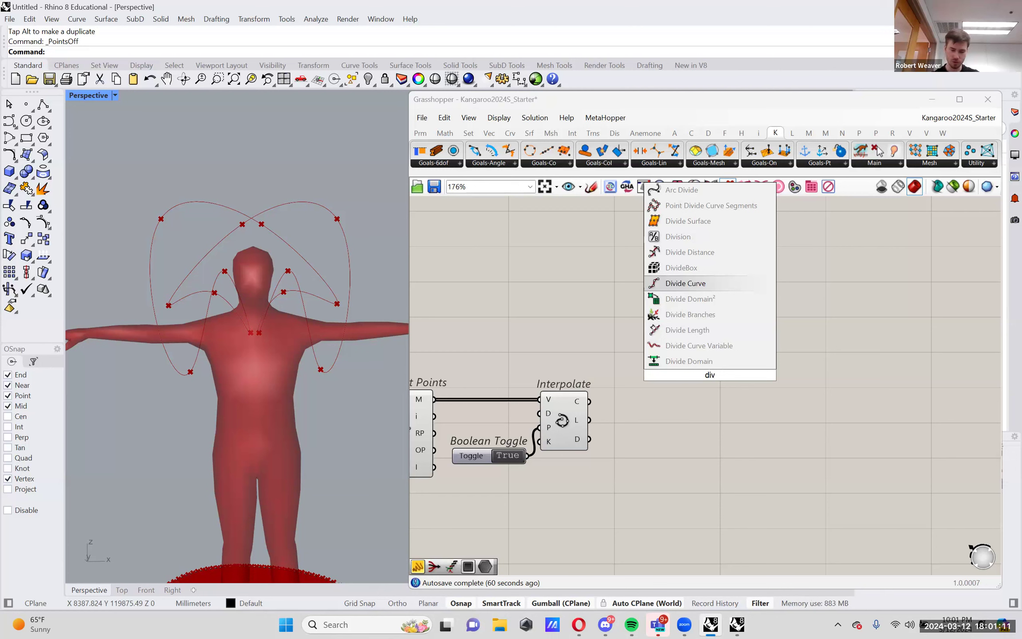
key("Return")
Step: Align Divide Curve beside Interpolate and feed it the interpolated curve
left_click_drag(710, 374, 669, 421)
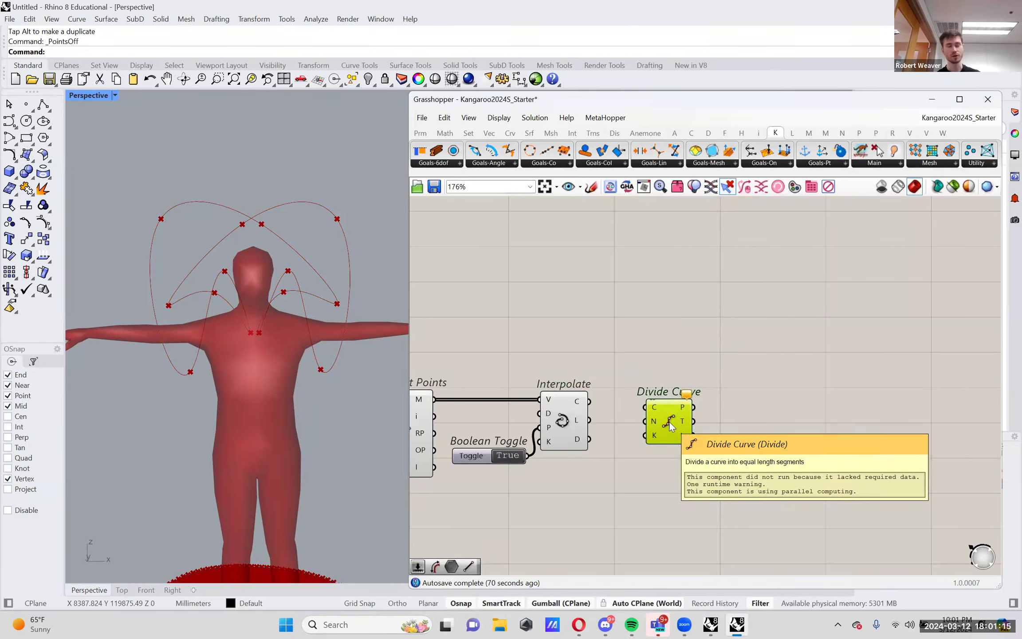
left_click_drag(671, 421, 674, 413)
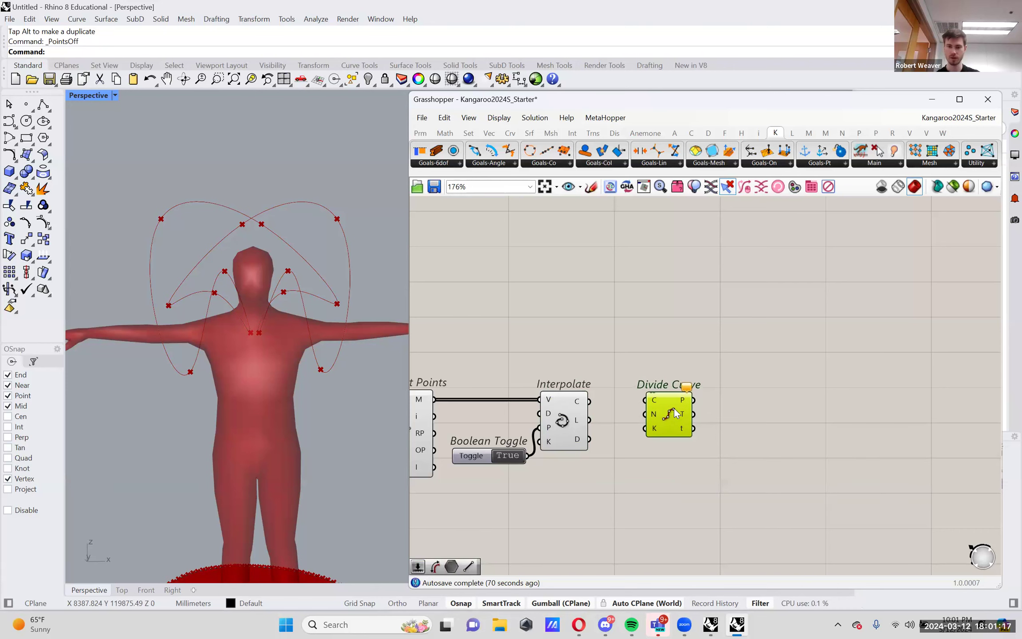
left_click_drag(589, 401, 674, 406)
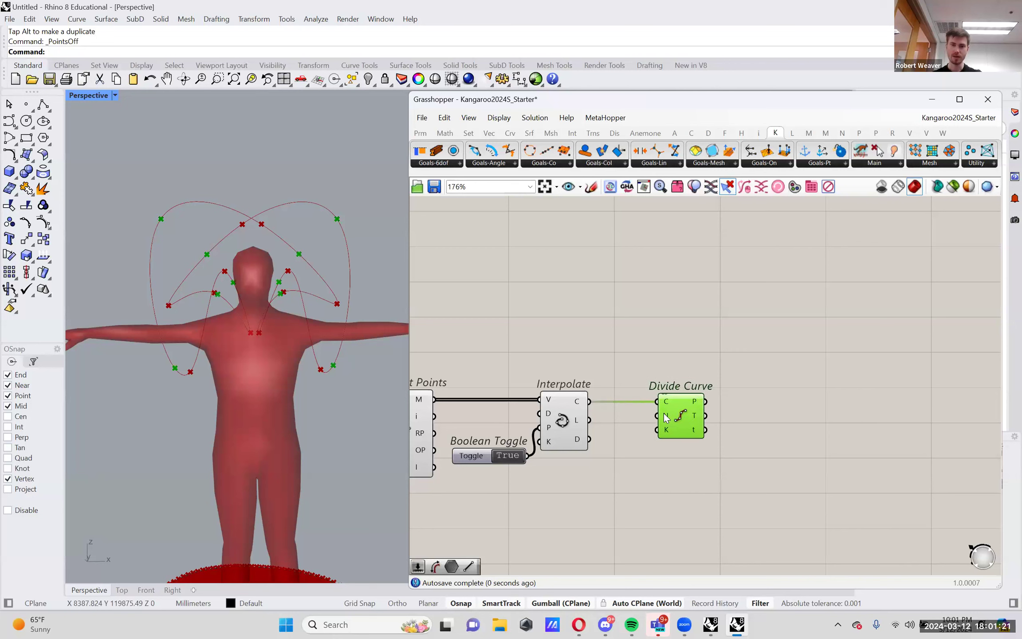
Step: Add a panel containing 200 and connect it to the N count input of Divide Curve
double_click(562, 521)
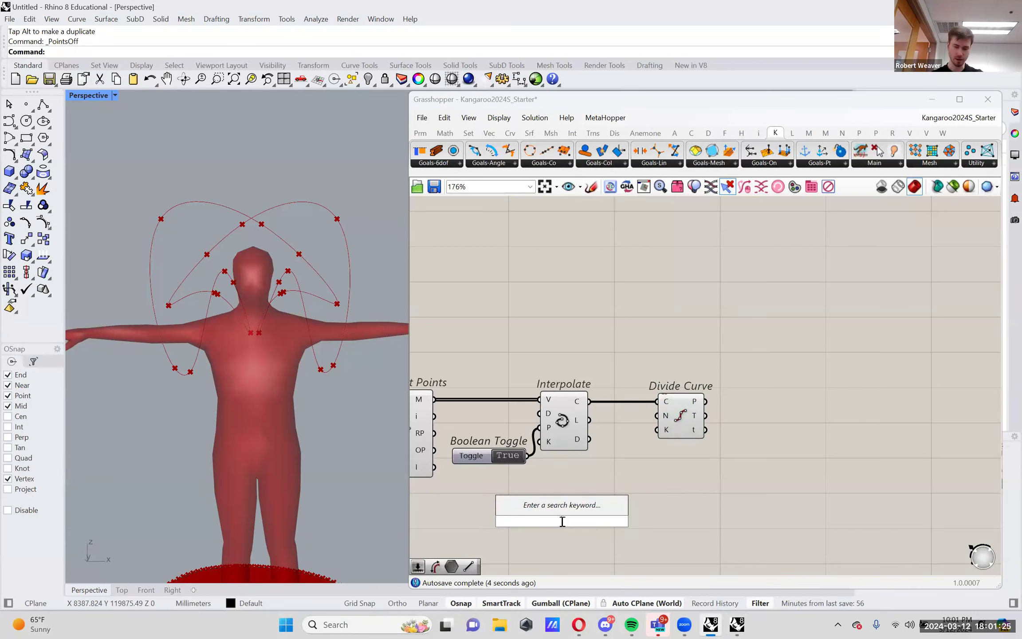
type("//200")
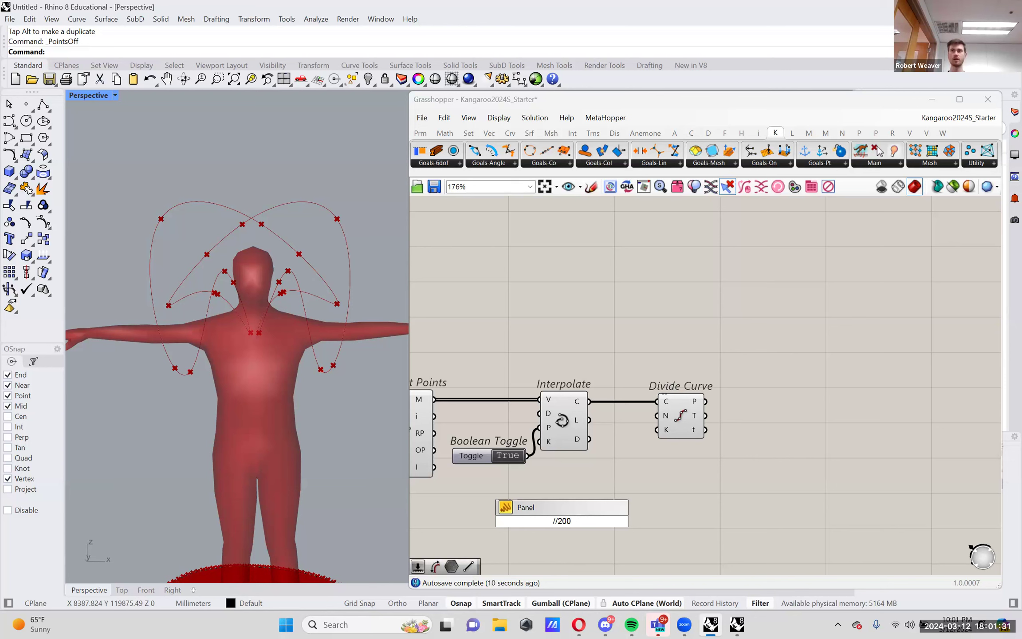
left_click(568, 533)
left_click_drag(560, 519, 659, 415)
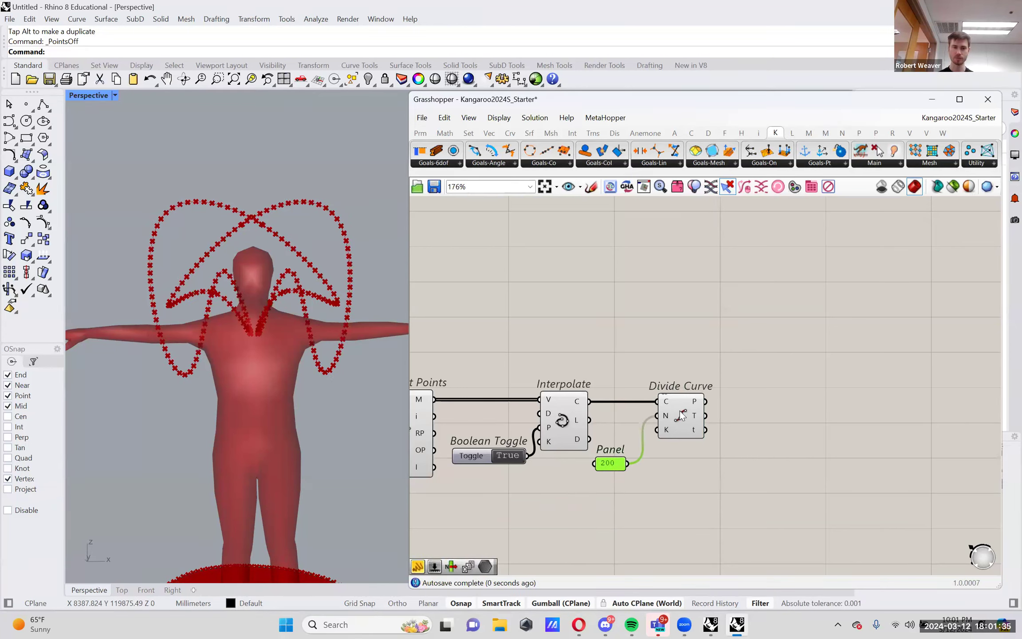
left_click(682, 414)
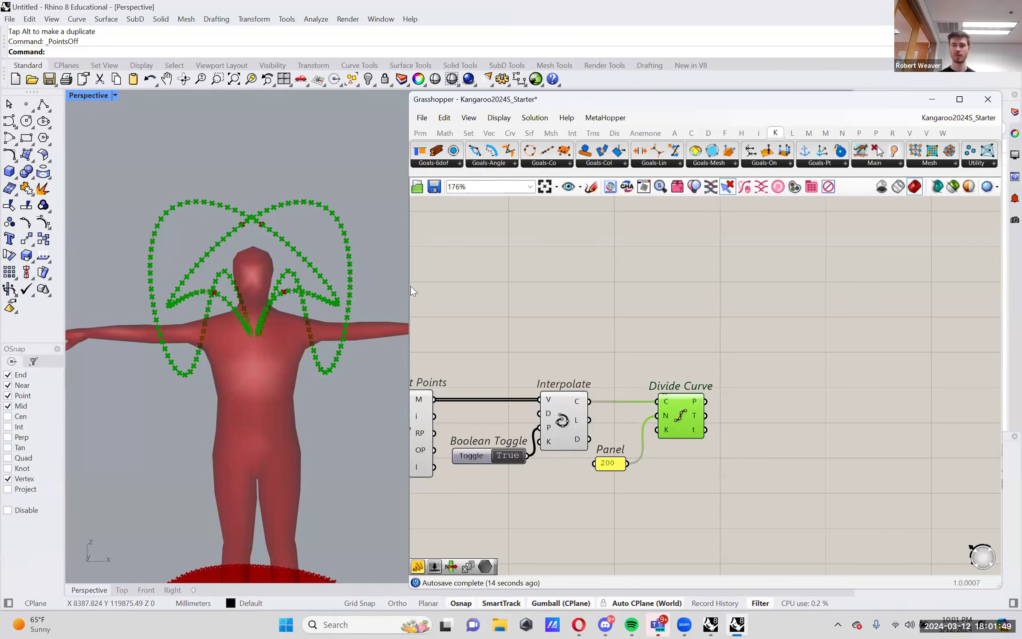
Step: Add a PolyLine component and feed the Divide Curve points into its vertices input
right_click_drag(536, 289, 481, 283)
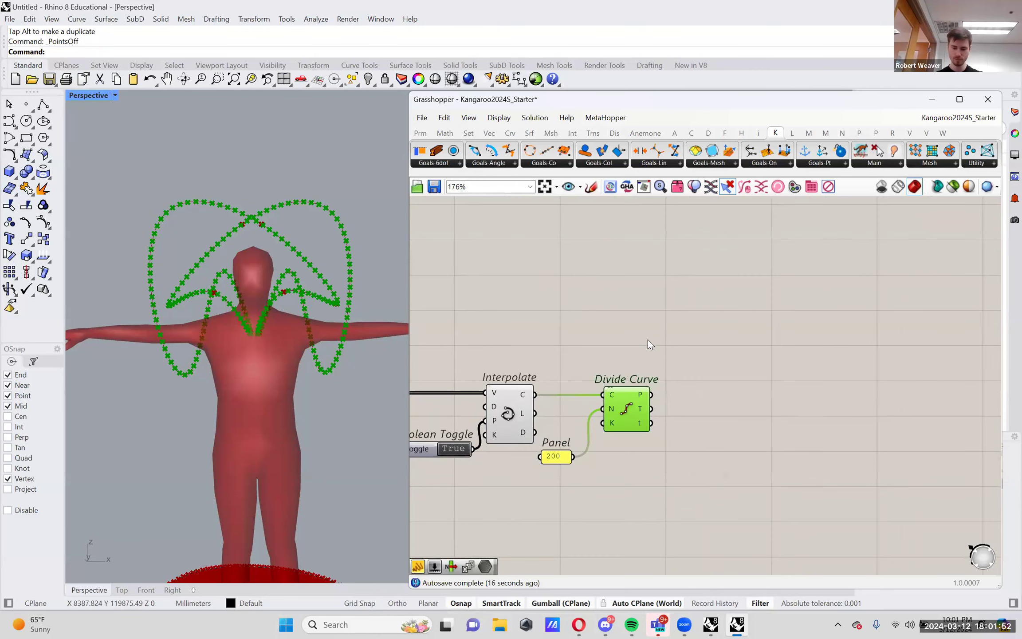
double_click(734, 337)
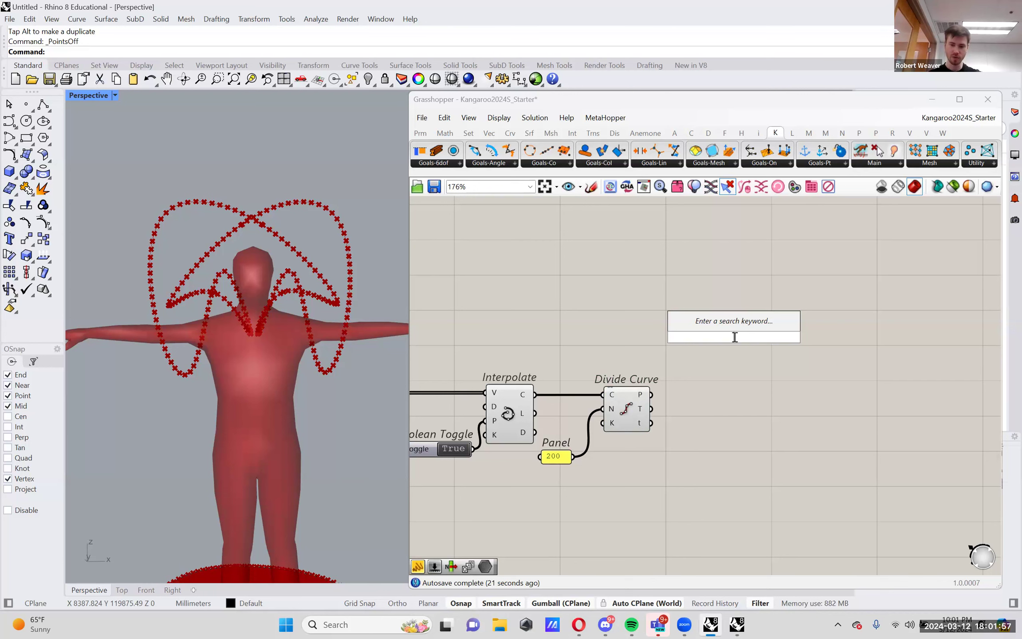
type("poly")
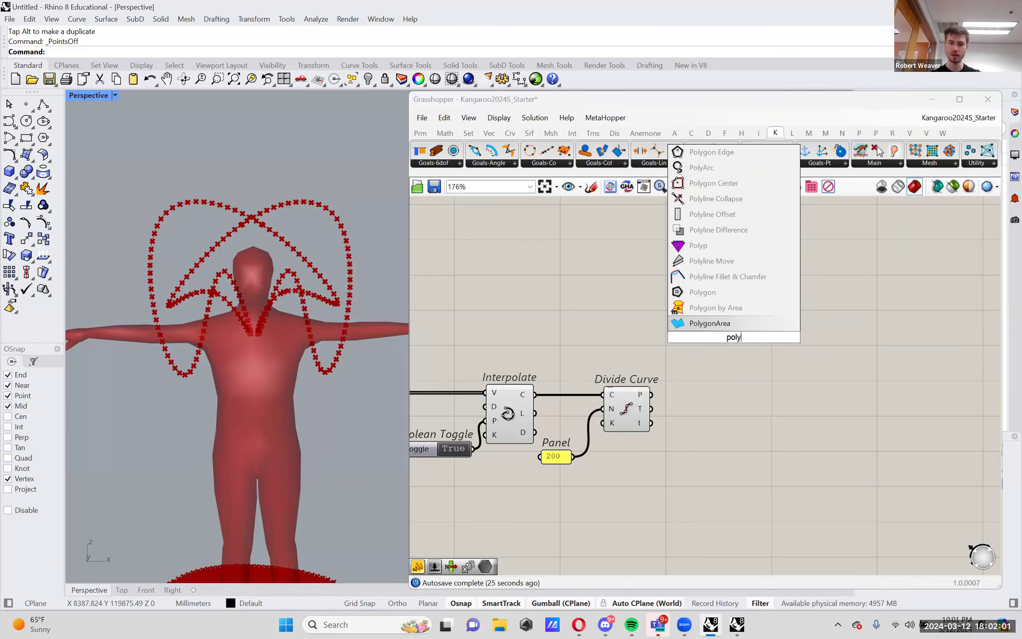
type("line")
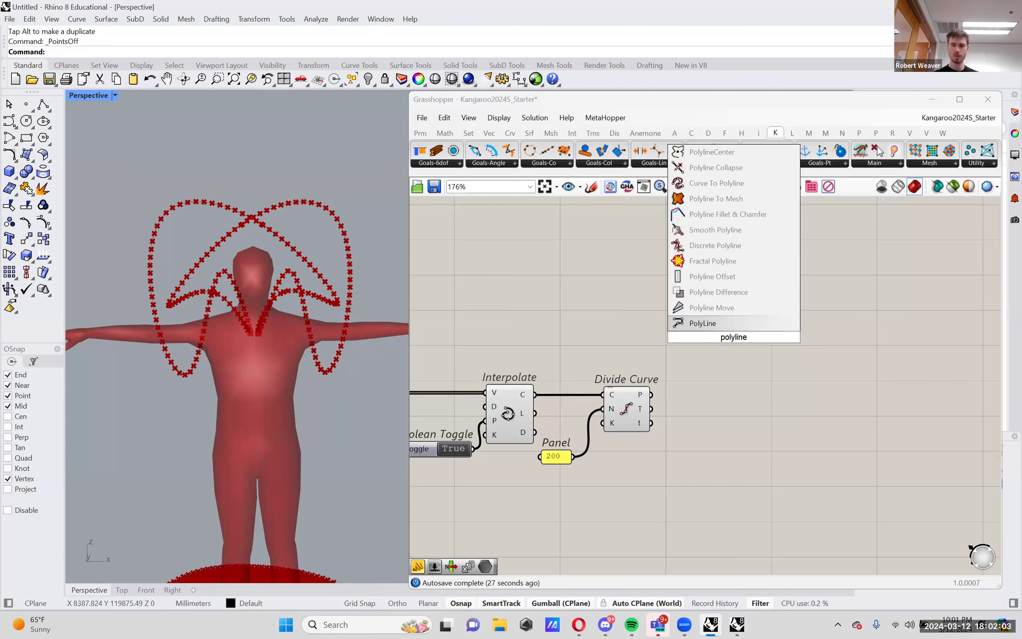
key("Return")
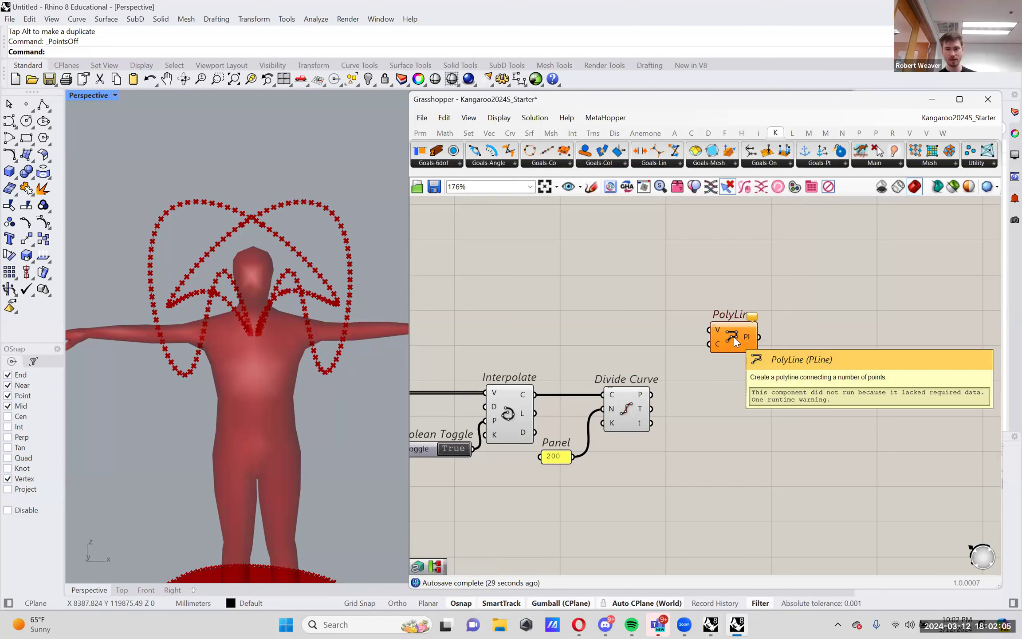
left_click_drag(651, 394, 714, 360)
right_click_drag(692, 401, 773, 402)
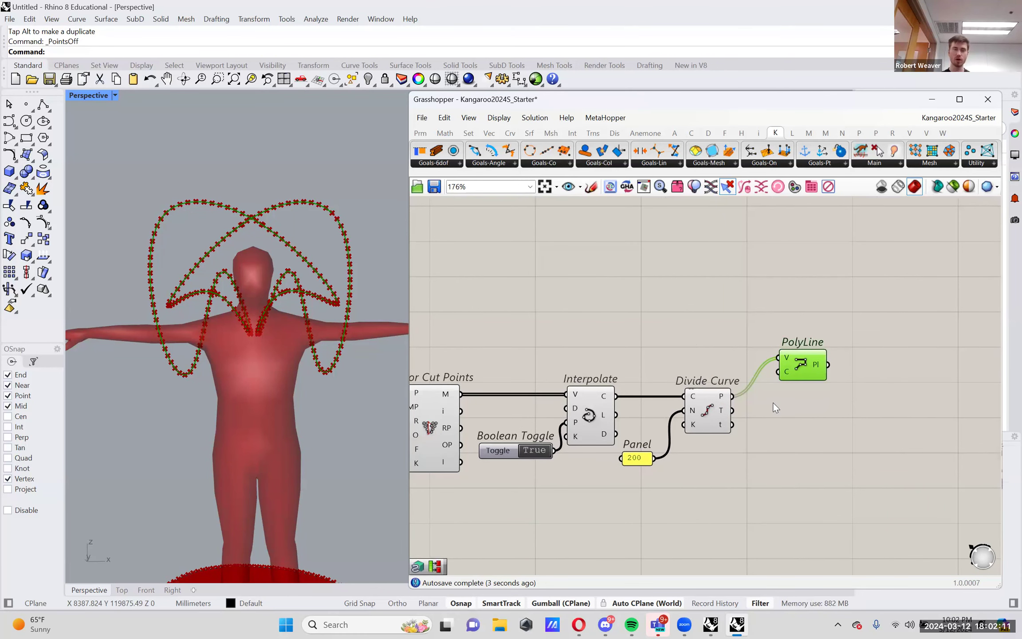
Step: Try feeding the Mirror Cut Points output directly into the PolyLine vertices, and return PolyLine to its Divide Curve points connection
left_click_drag(803, 367, 647, 336)
left_click_drag(462, 395, 622, 336)
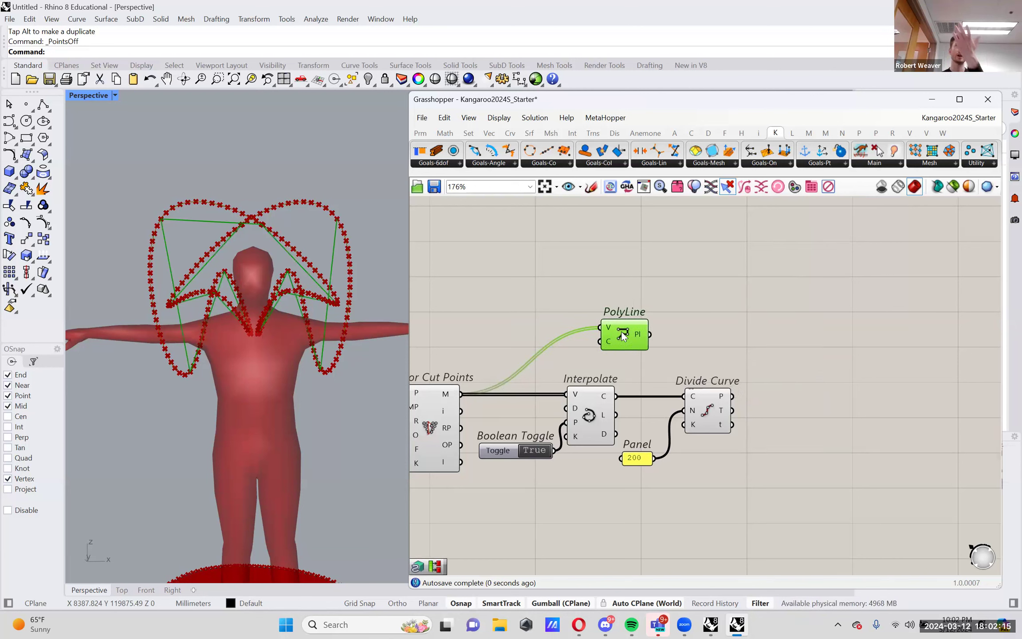
left_click_drag(625, 341, 785, 373)
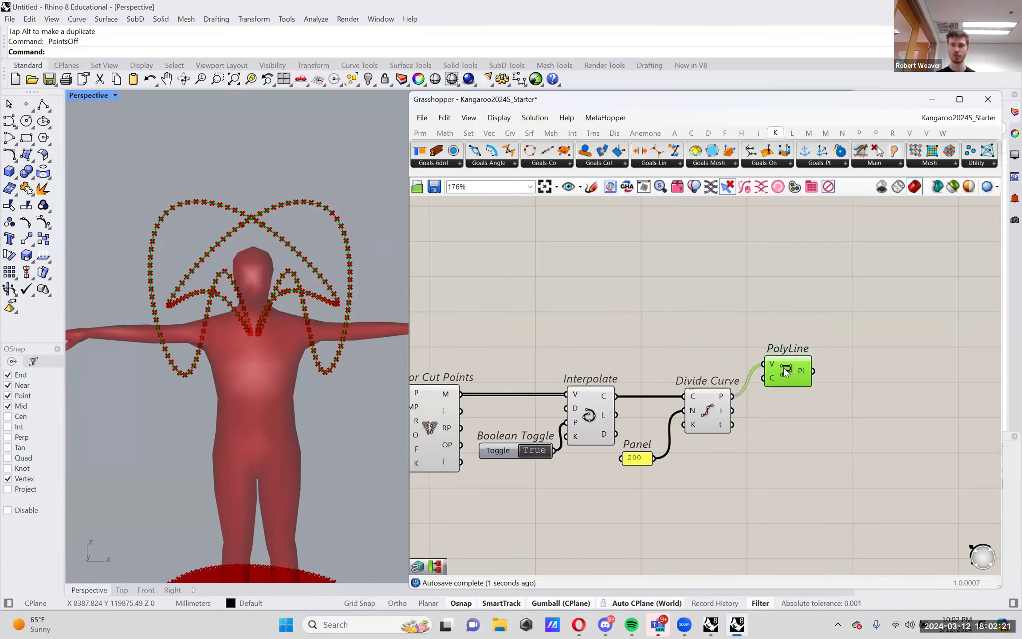
Step: Turn off the previews of Divide Curve, Mirror Cut Points and Interpolate so only the polyline displays
right_click(711, 411)
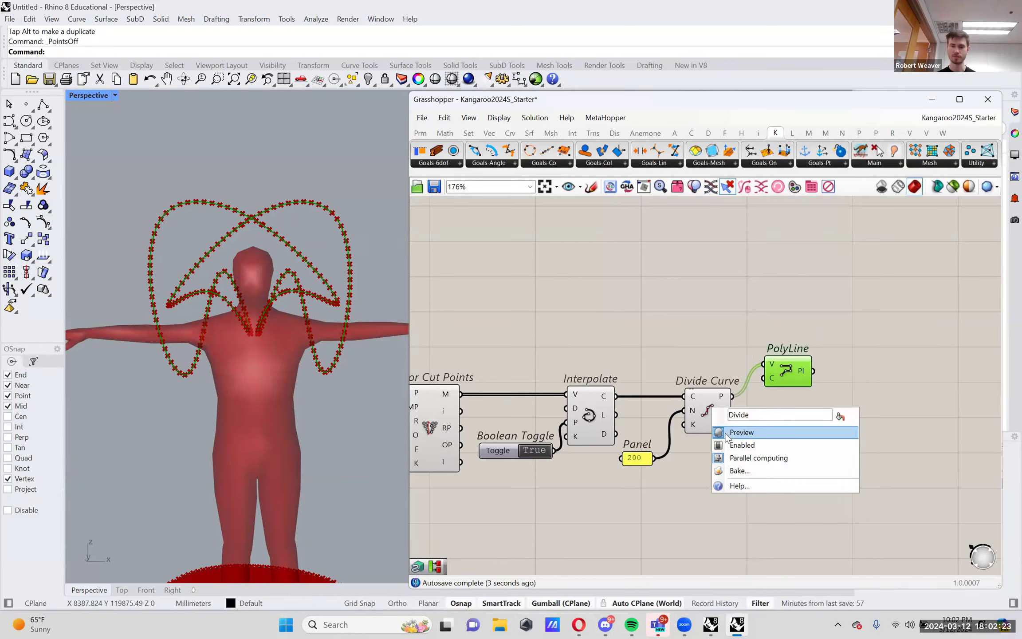
left_click(752, 428)
left_click_drag(609, 456, 442, 301)
right_click(442, 302)
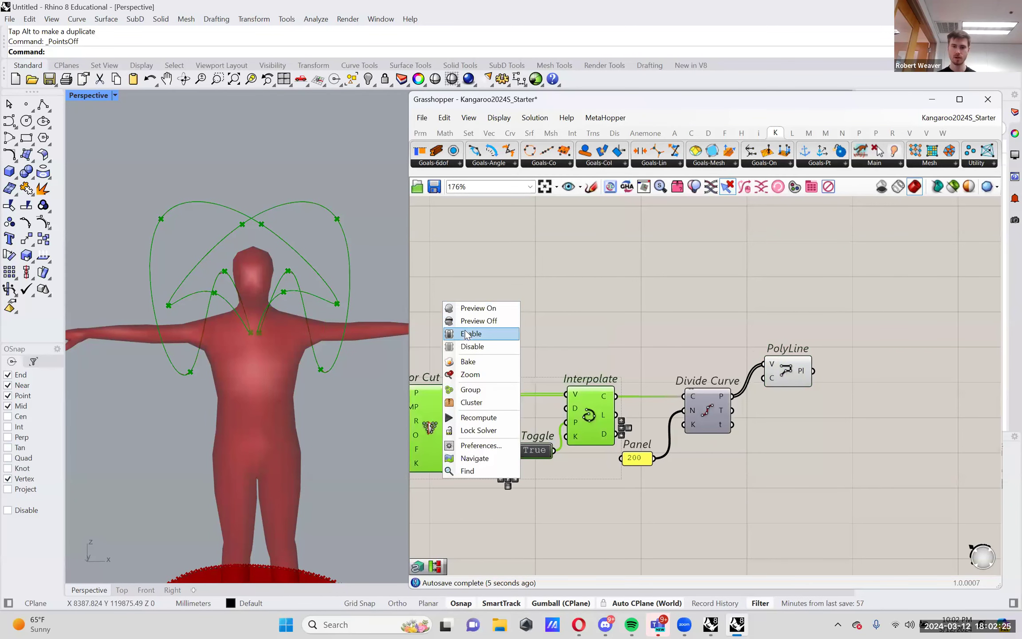
left_click(468, 326)
left_click(504, 304)
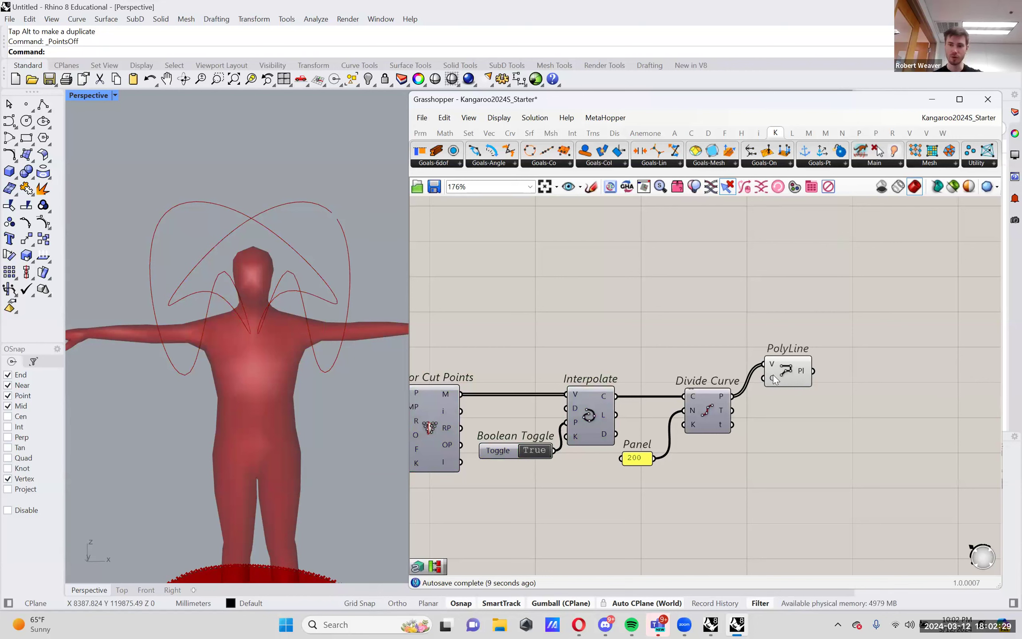
Step: Connect the existing True Boolean Toggle to the Closed input of PolyLine and select PolyLine
mouse_move(773, 376)
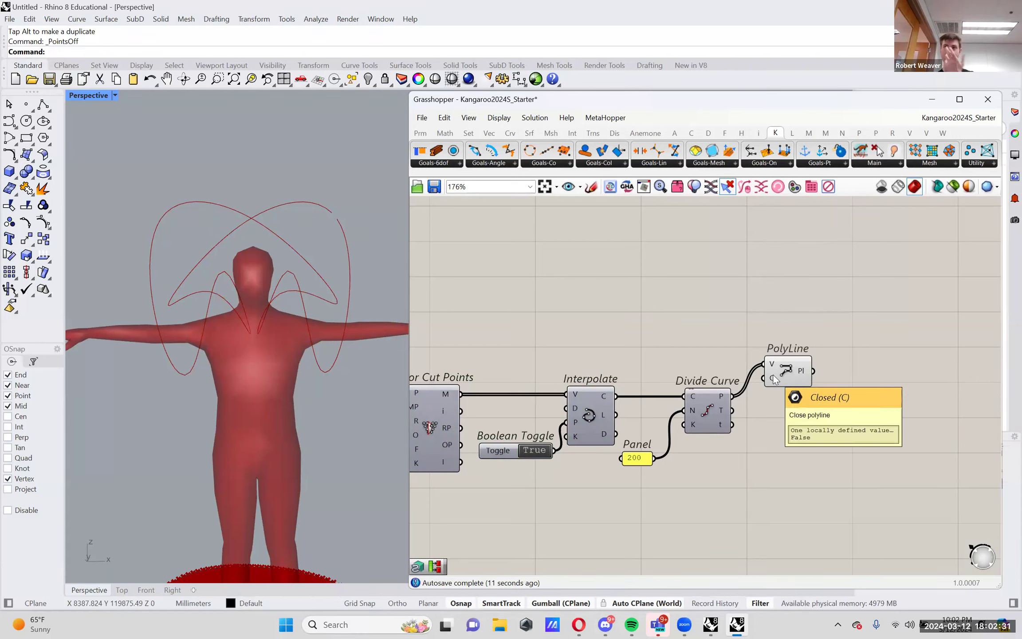
left_click_drag(555, 450, 764, 377)
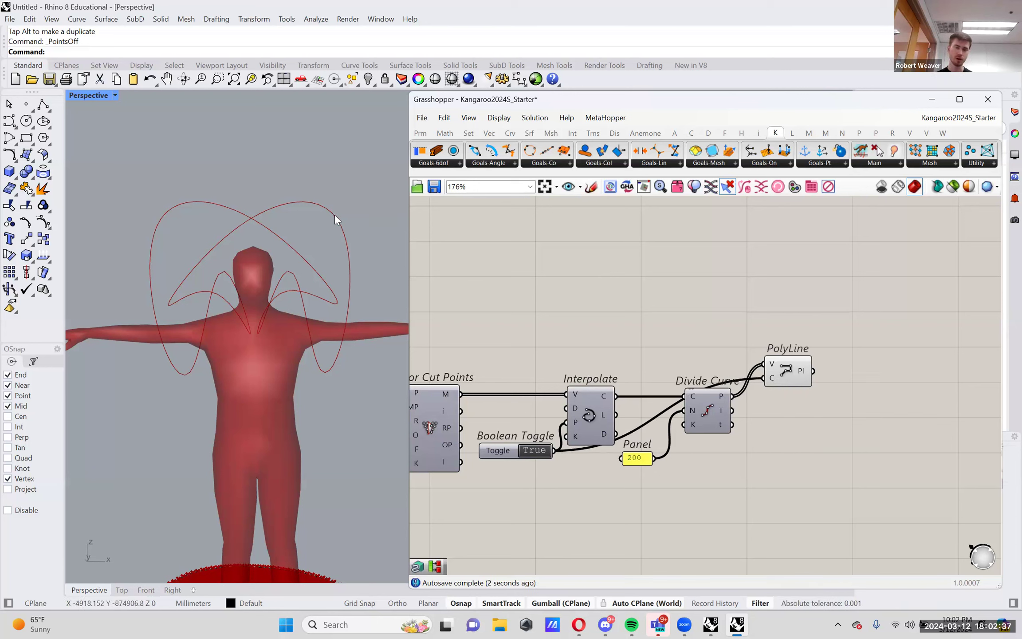
mouse_move(801, 367)
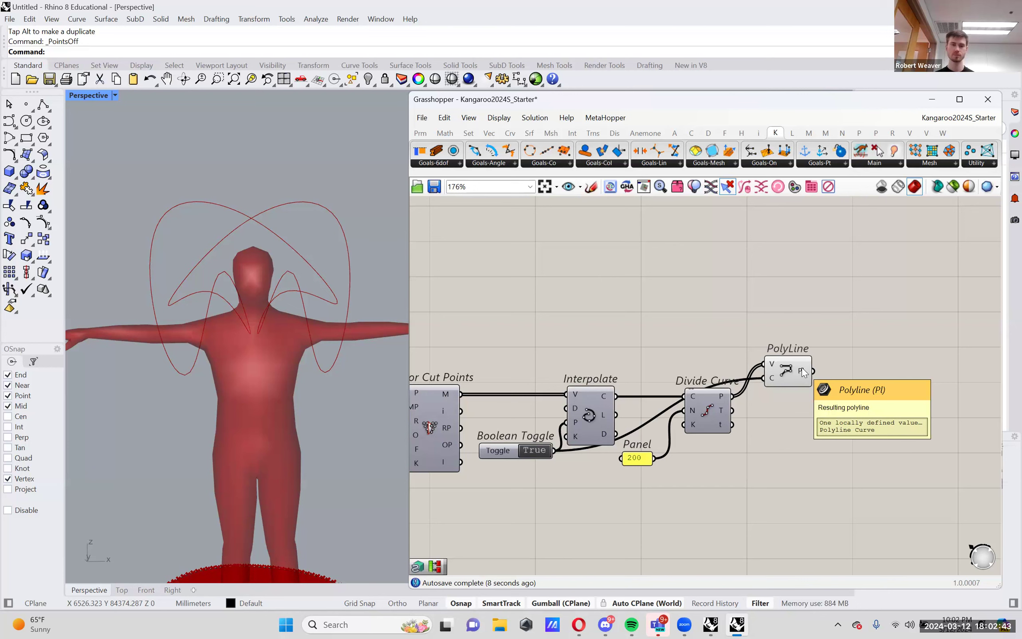
left_click(802, 368)
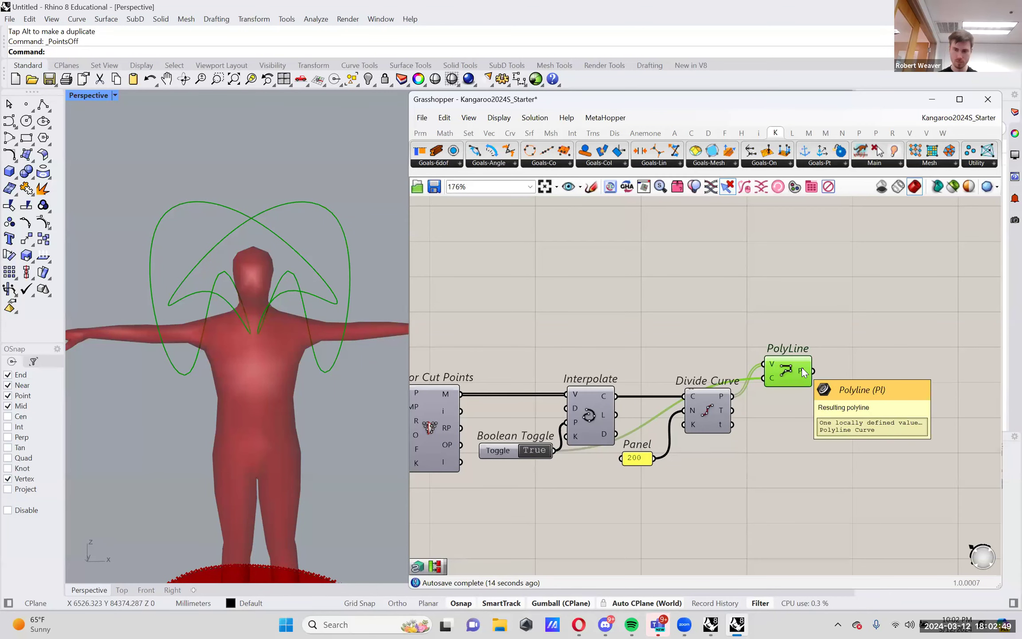
Step: Add a curve Explode component beside PolyLine and feed the resulting polyline into its curve input
right_click_drag(802, 368, 714, 300)
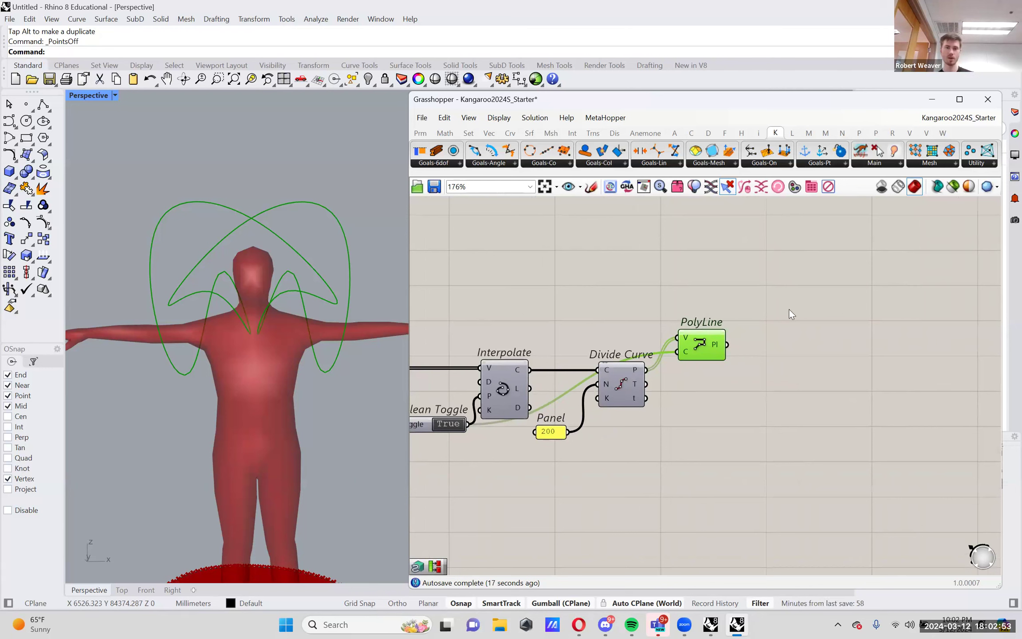
mouse_move(716, 343)
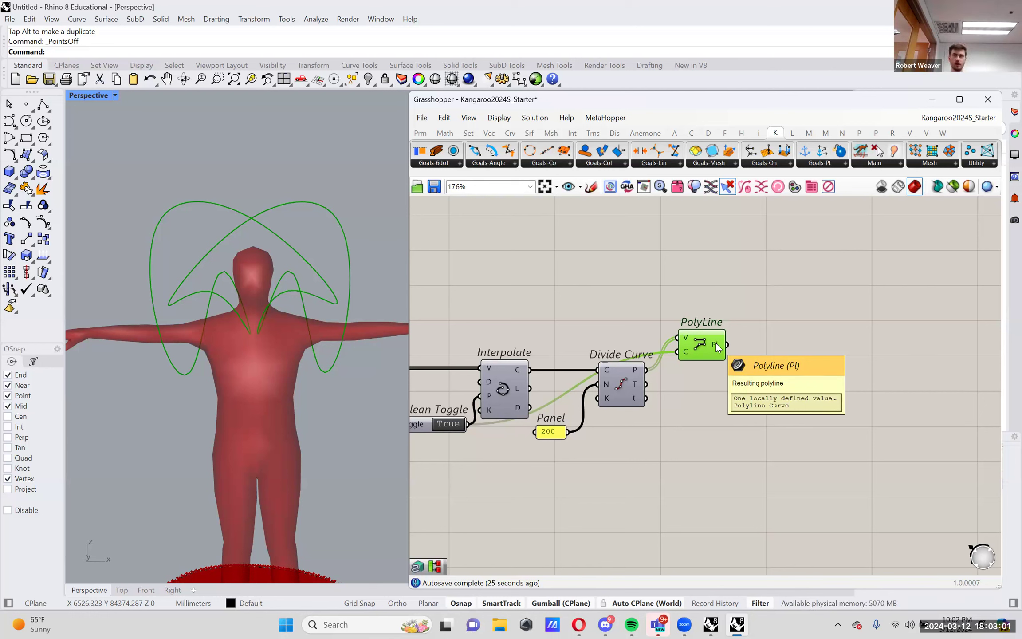
double_click(838, 323)
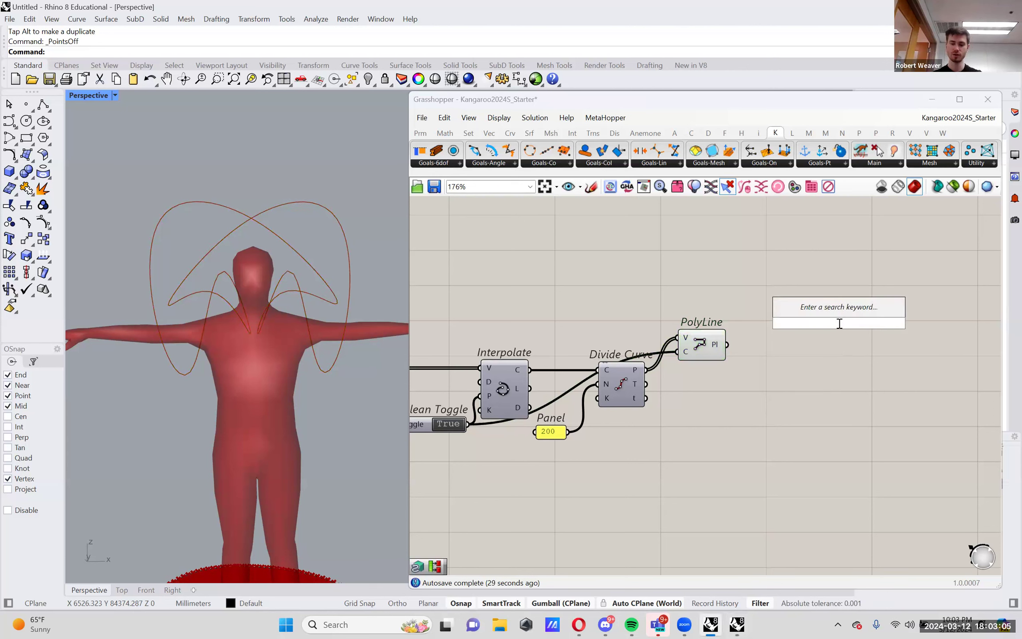
type("explode")
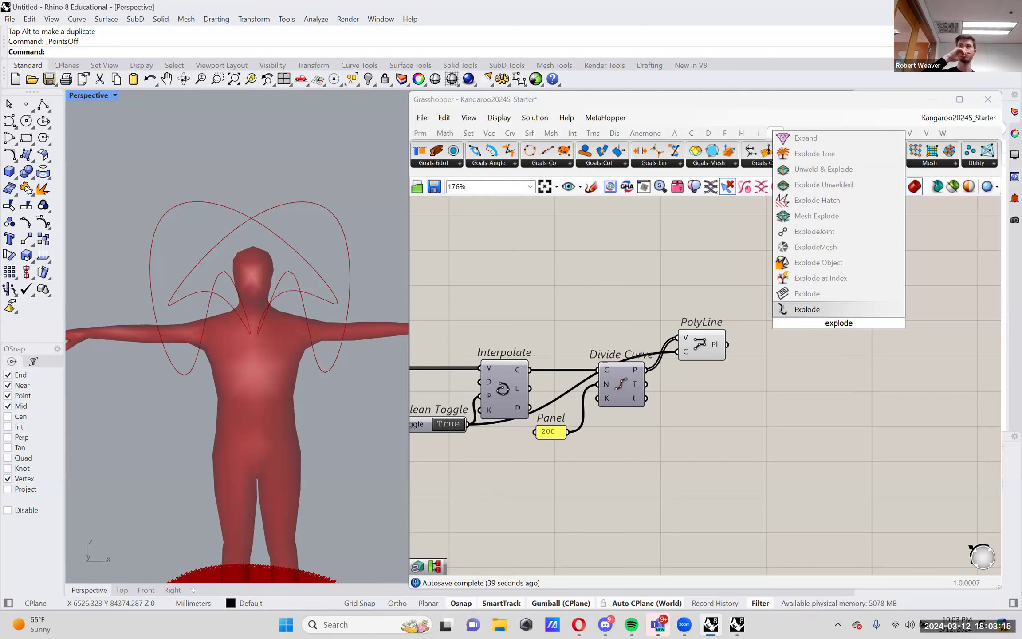
key("Return")
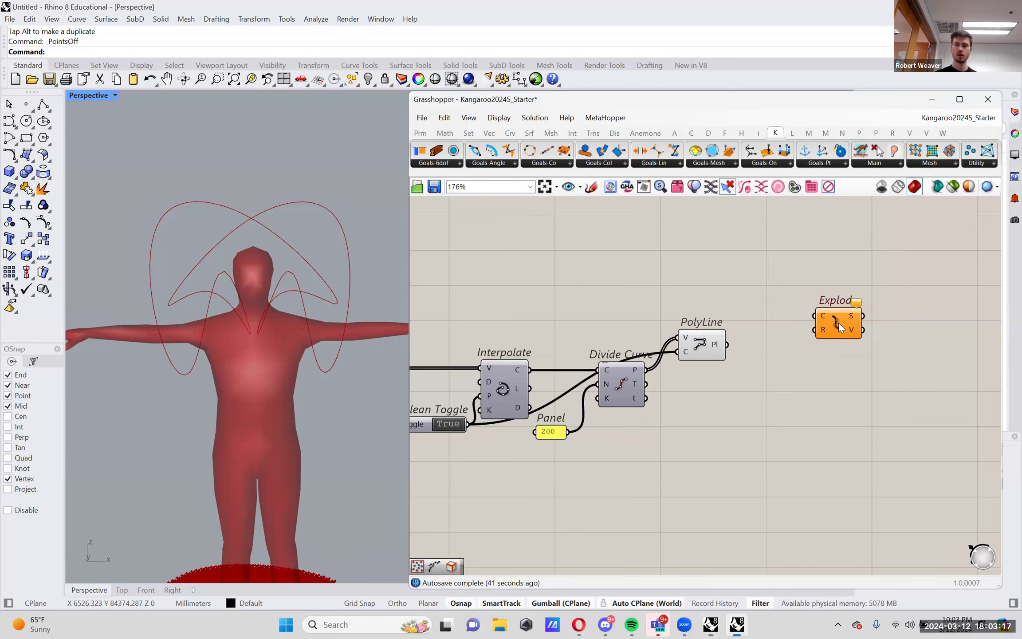
left_click_drag(819, 315, 784, 351)
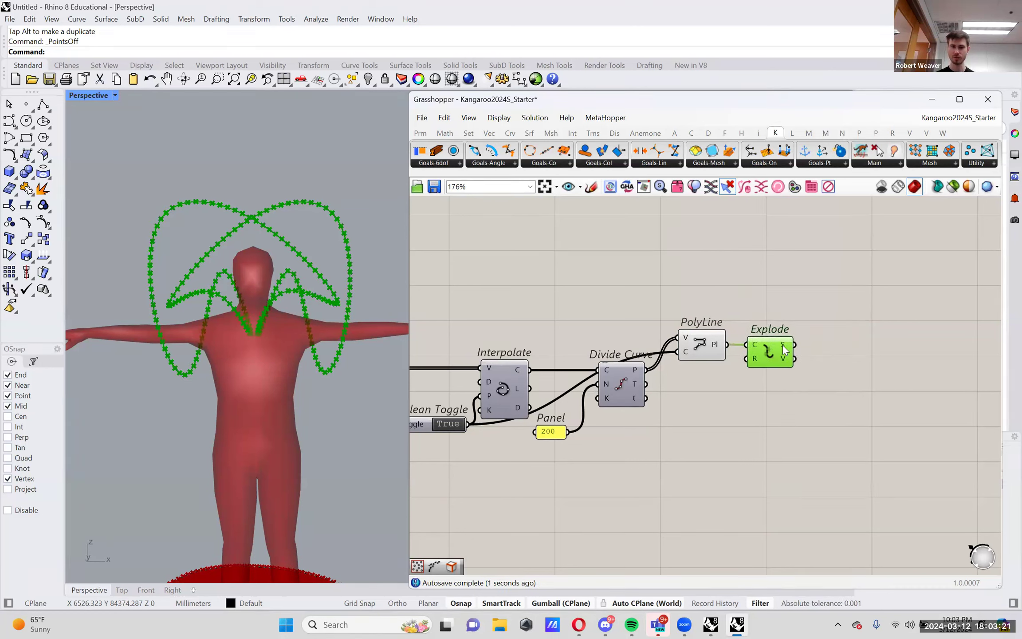
mouse_move(784, 350)
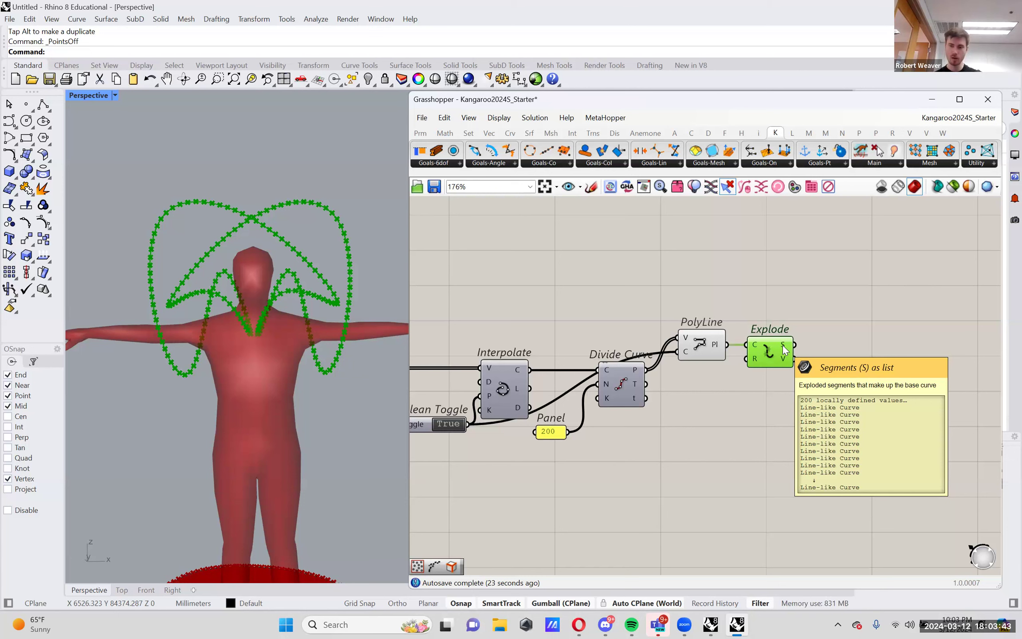
Step: Place a Kangaroo StepSolver component on the canvas well beyond Explode, leaving room for goals between them
right_click_drag(812, 353, 549, 350)
left_click(792, 364)
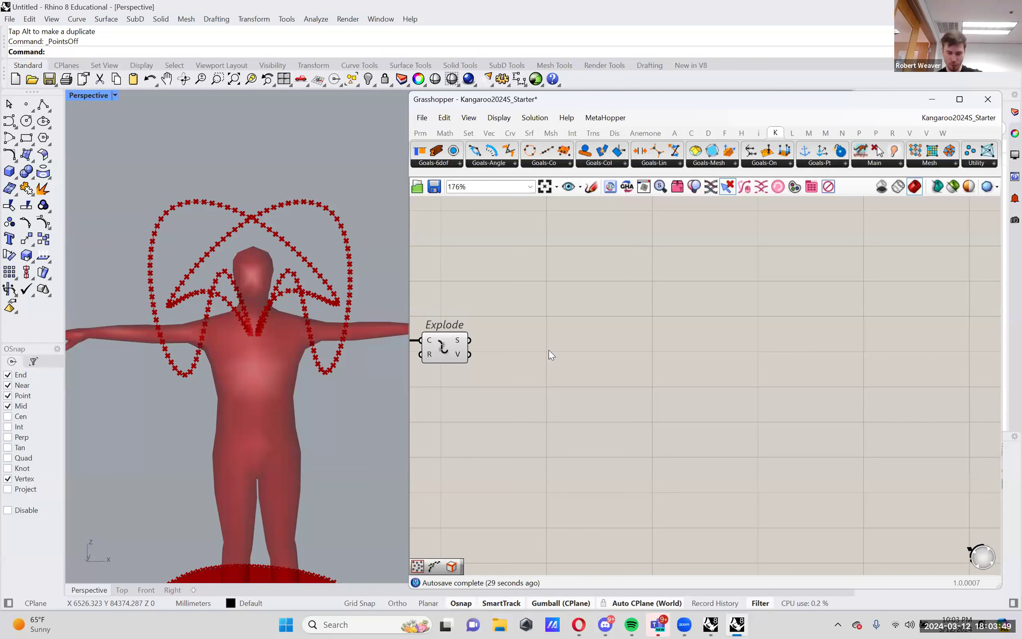
left_click(460, 342)
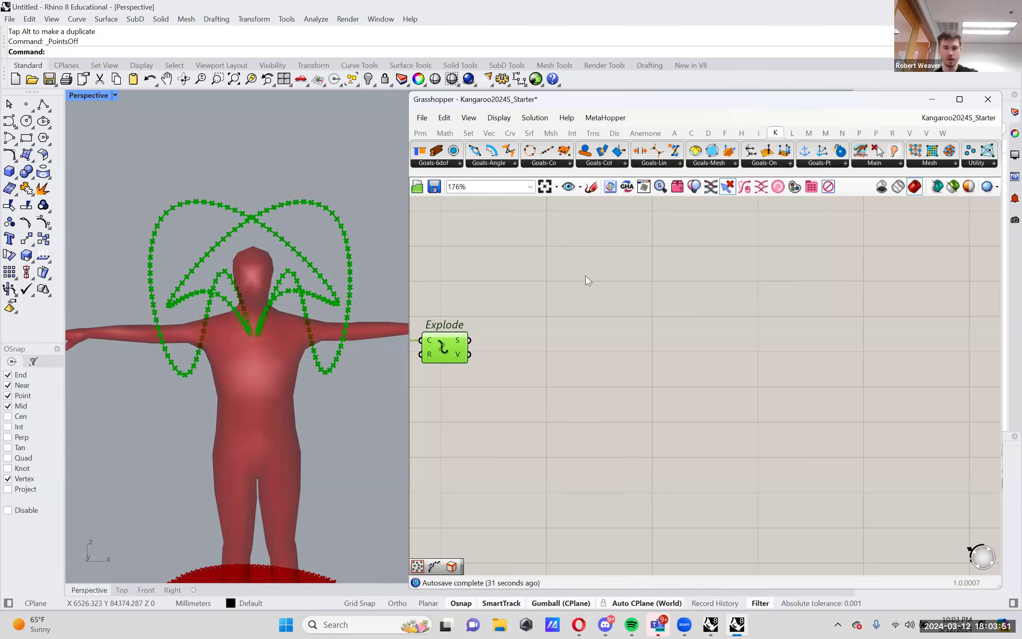
left_click(888, 166)
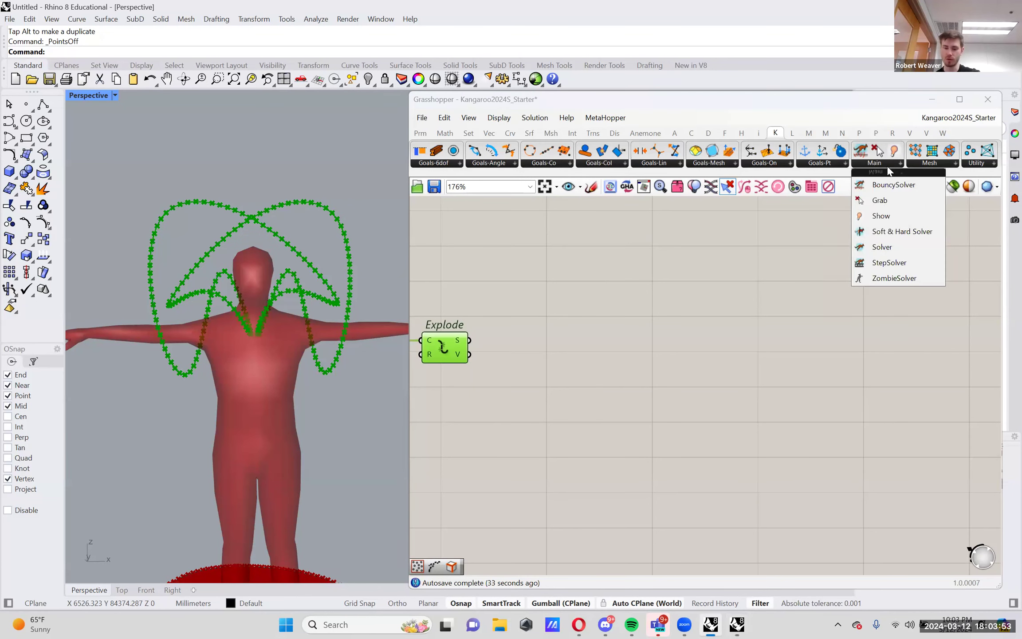
left_click_drag(889, 262, 962, 360)
left_click(772, 344)
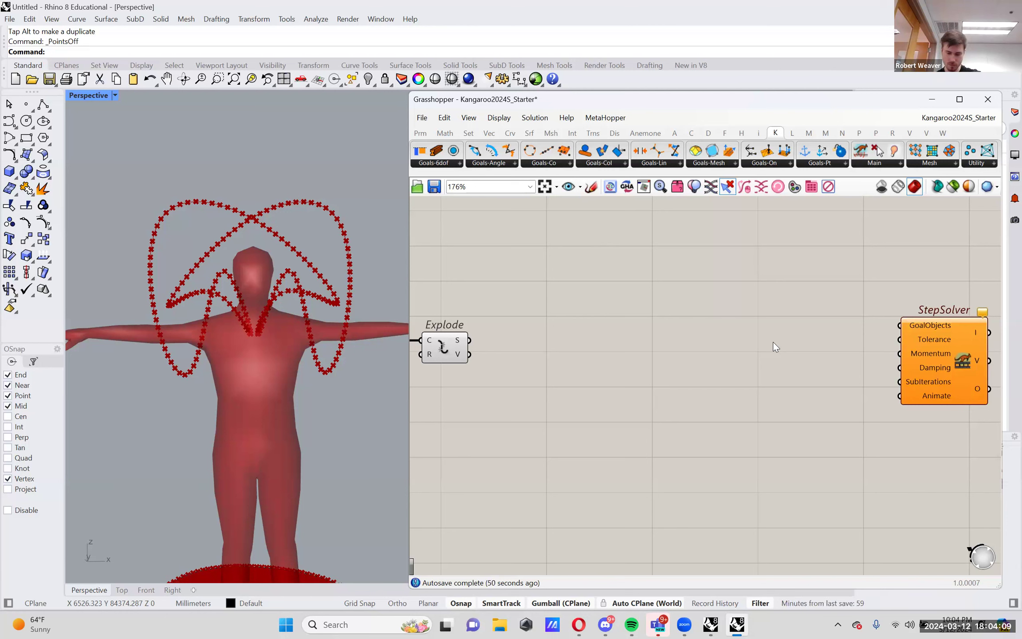
mouse_move(771, 344)
right_mouse_down()
mouse_move(755, 342)
mouse_move(772, 339)
right_mouse_up()
double_click(773, 339)
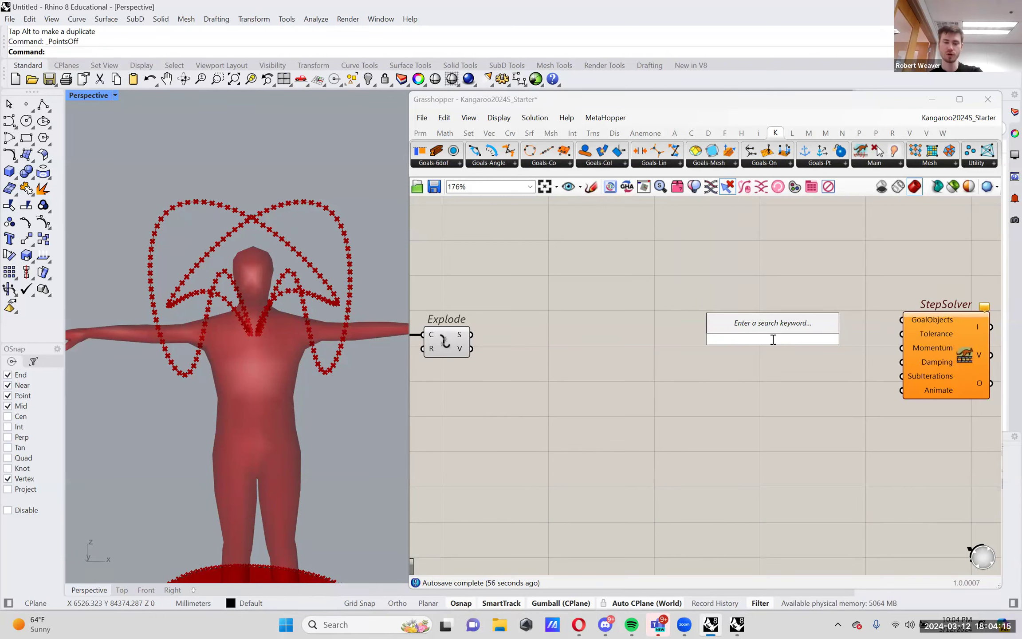
type("button")
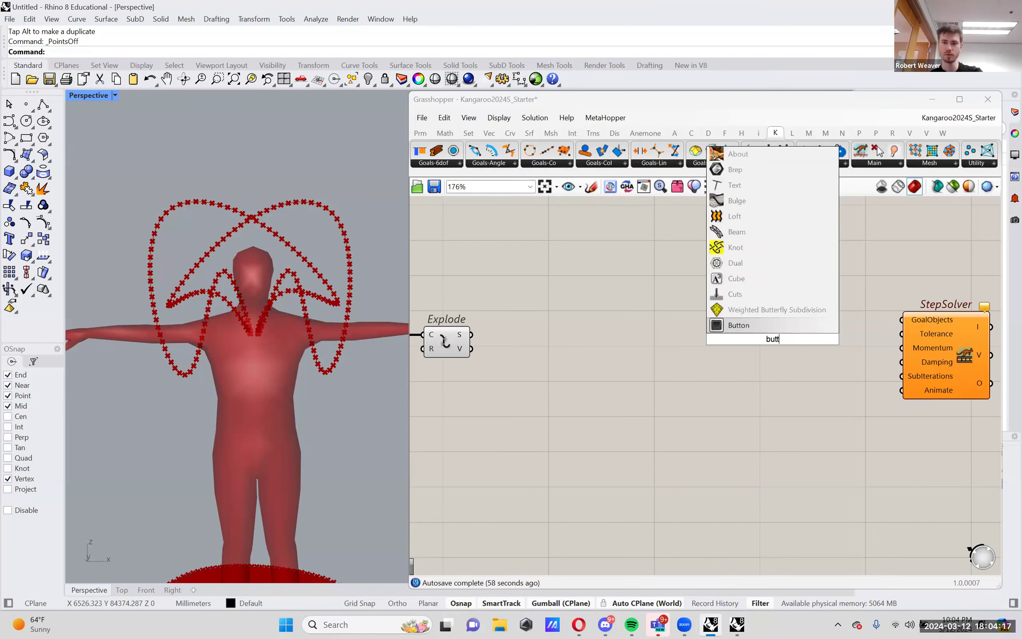
key("Return")
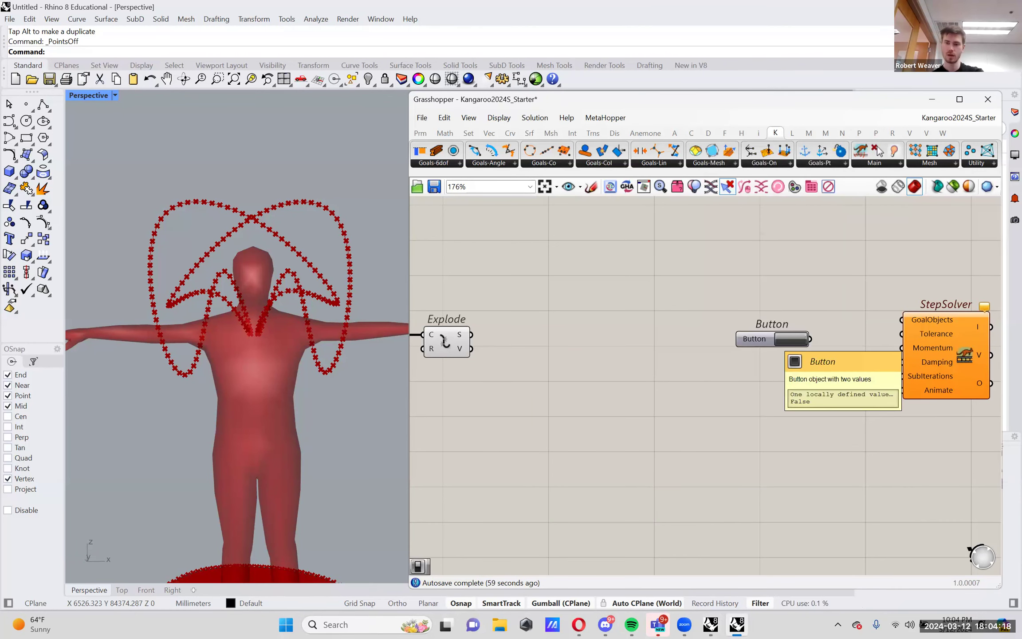
double_click(782, 380)
type("toggle")
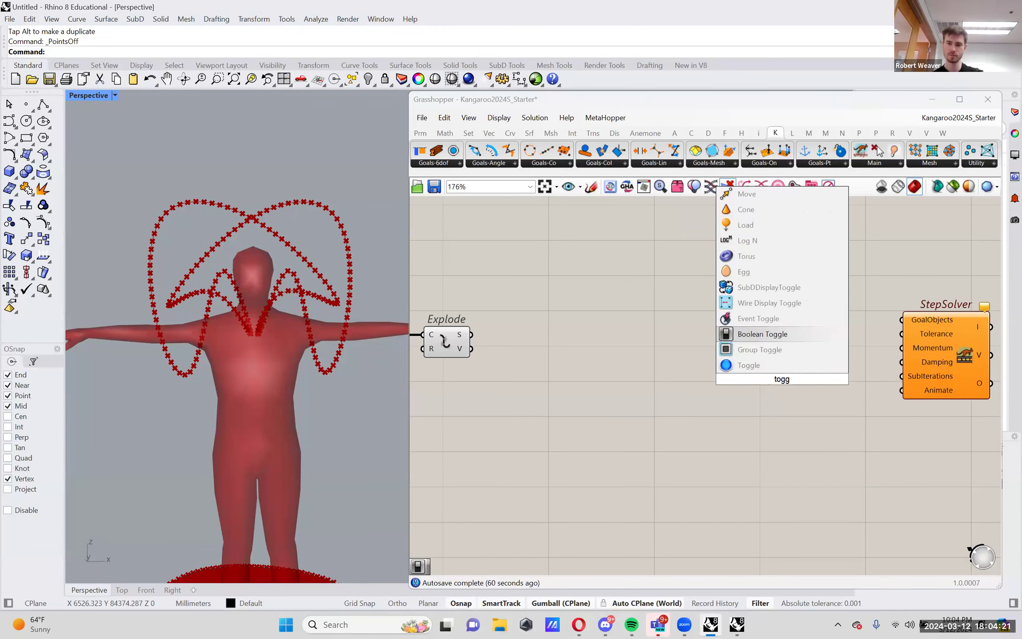
key("Up")
key("Return")
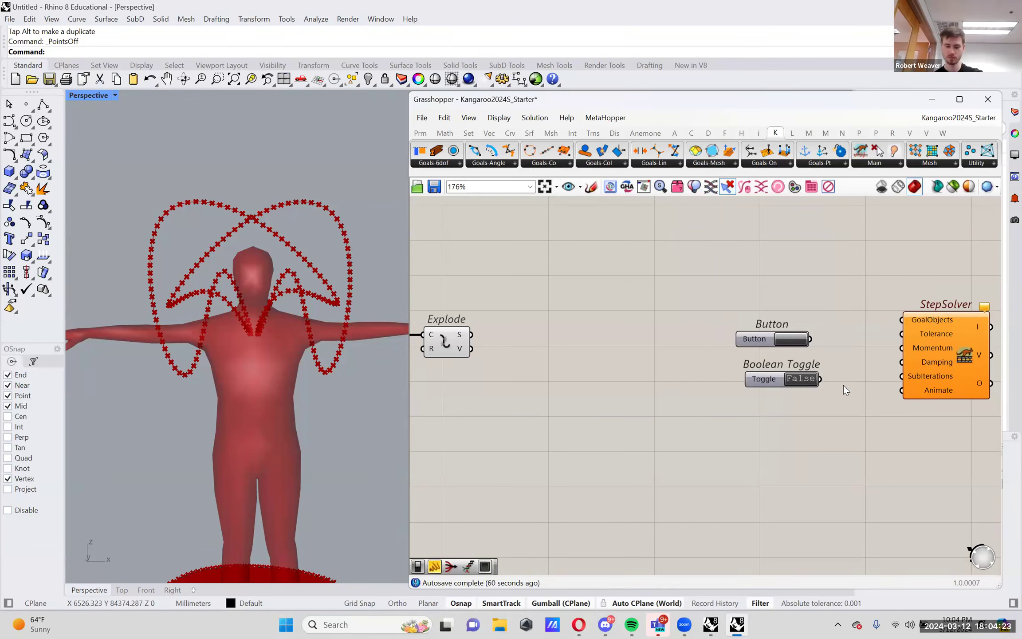
left_click_drag(821, 393, 806, 417)
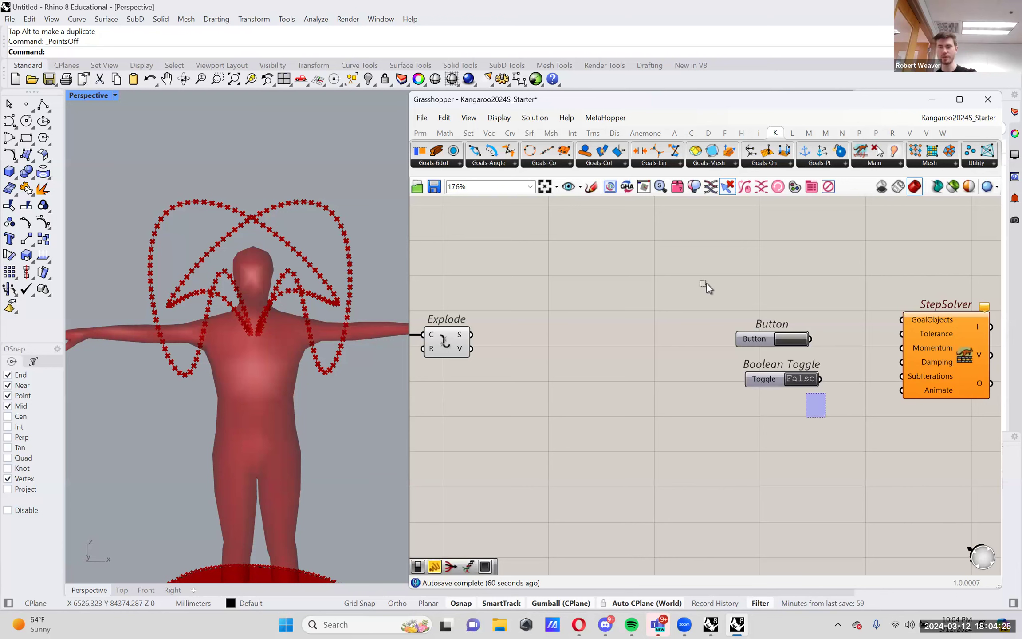
left_click_drag(706, 283, 707, 285)
key("Delete")
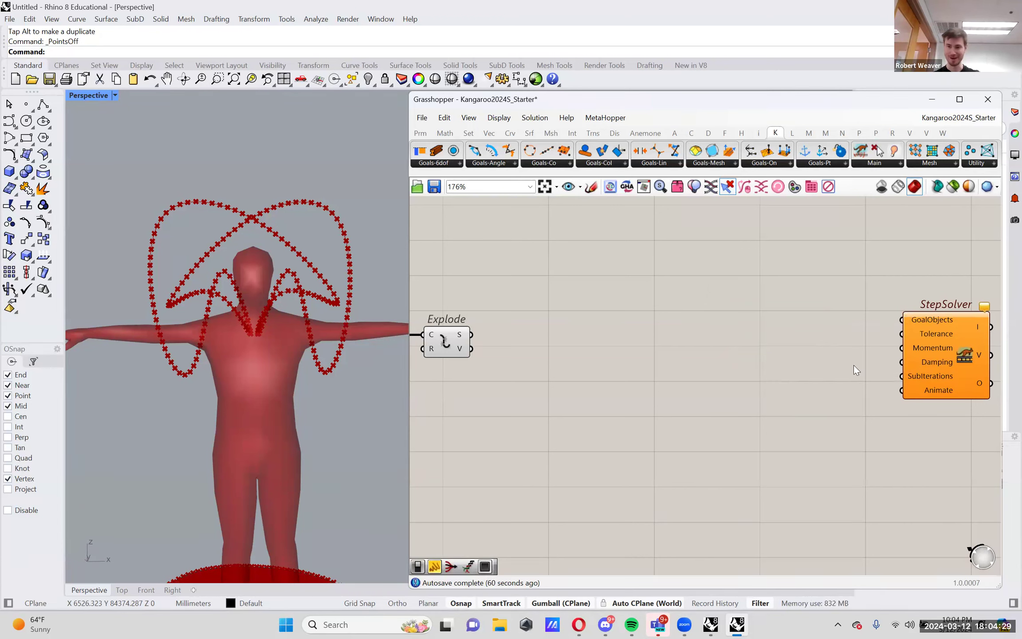
Step: Add a number slider ranging from 0 to 100 and connect it to the Animate input of StepSolver
mouse_move(937, 394)
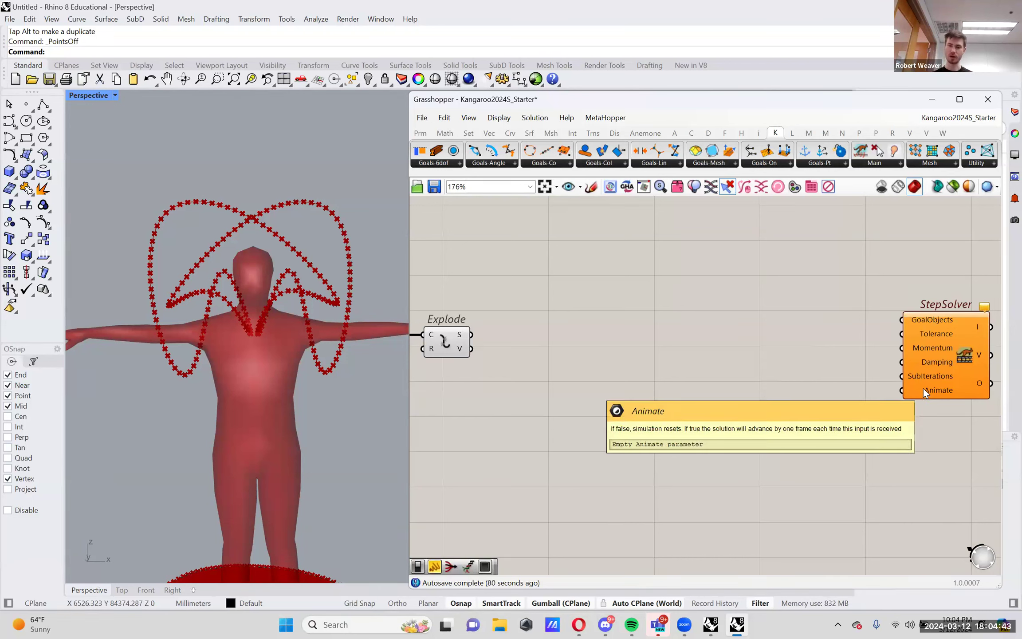
double_click(805, 372)
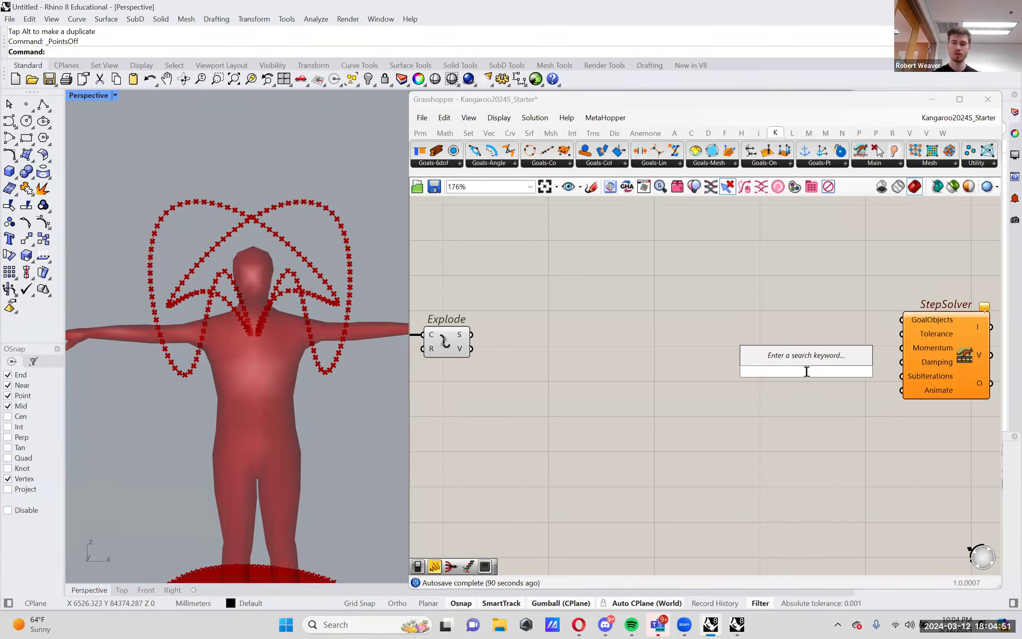
type("0..100")
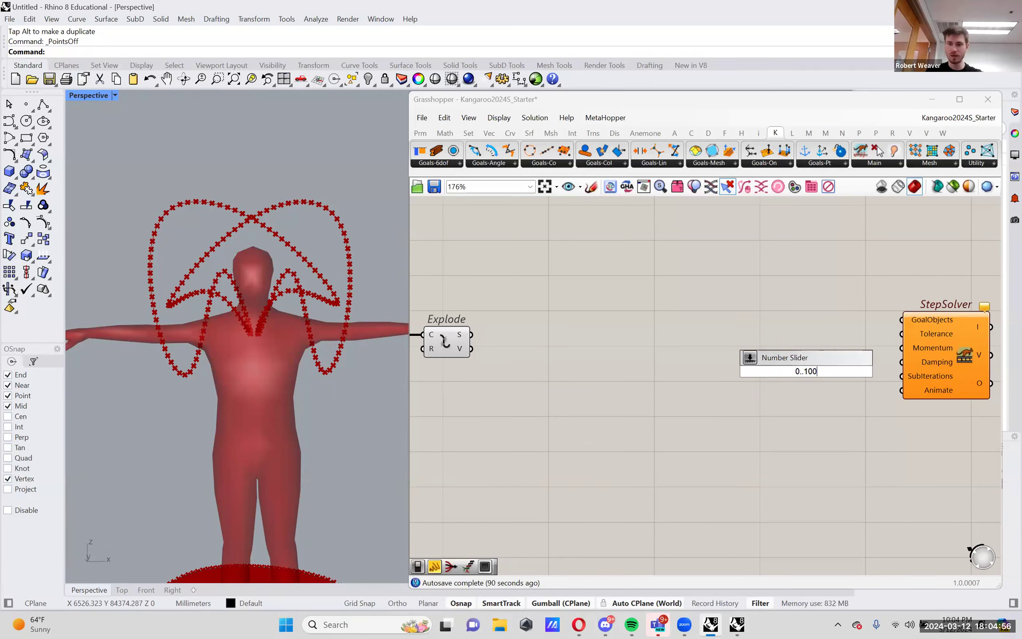
key("Return")
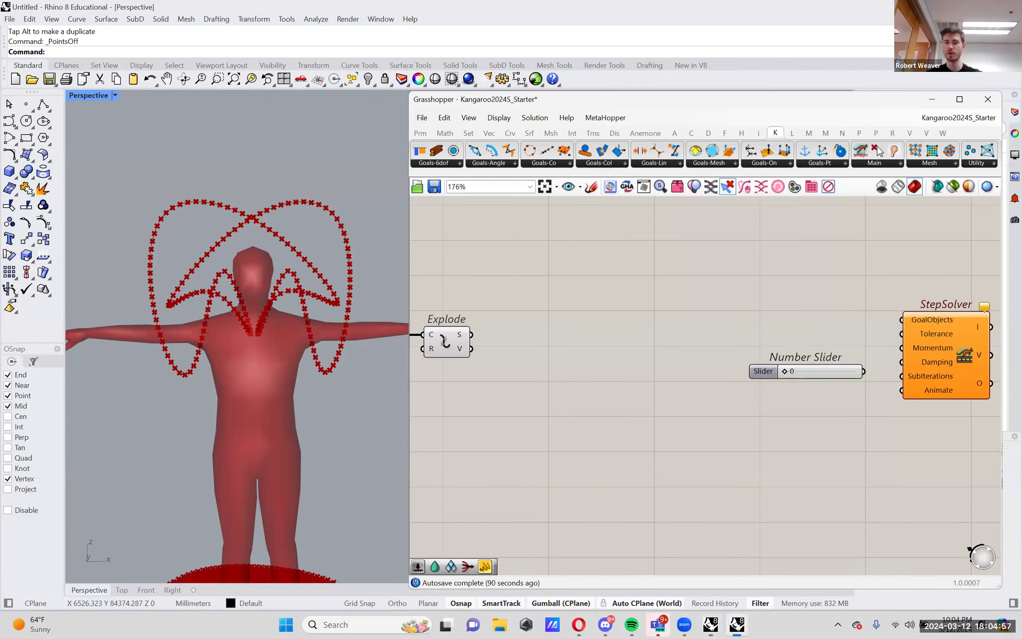
mouse_move(845, 372)
left_mouse_down()
mouse_move(855, 394)
mouse_move(873, 396)
mouse_move(853, 393)
mouse_move(869, 391)
mouse_move(858, 388)
left_mouse_up()
left_click(880, 417)
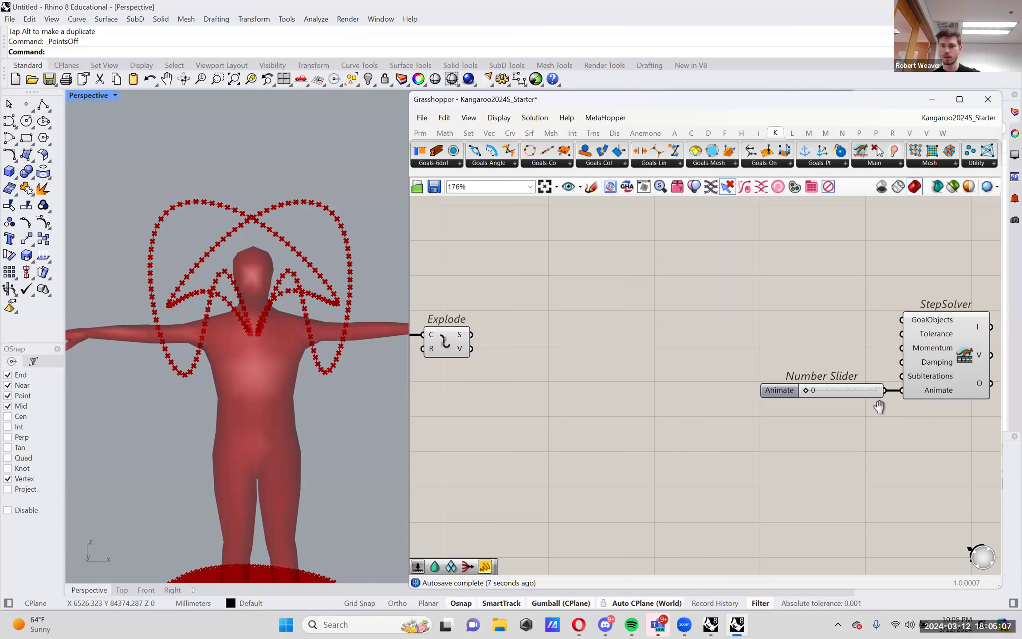
Step: Add an Entwine component in front of StepSolver and connect its result to the GoalObjects input
right_click_drag(888, 408, 857, 409)
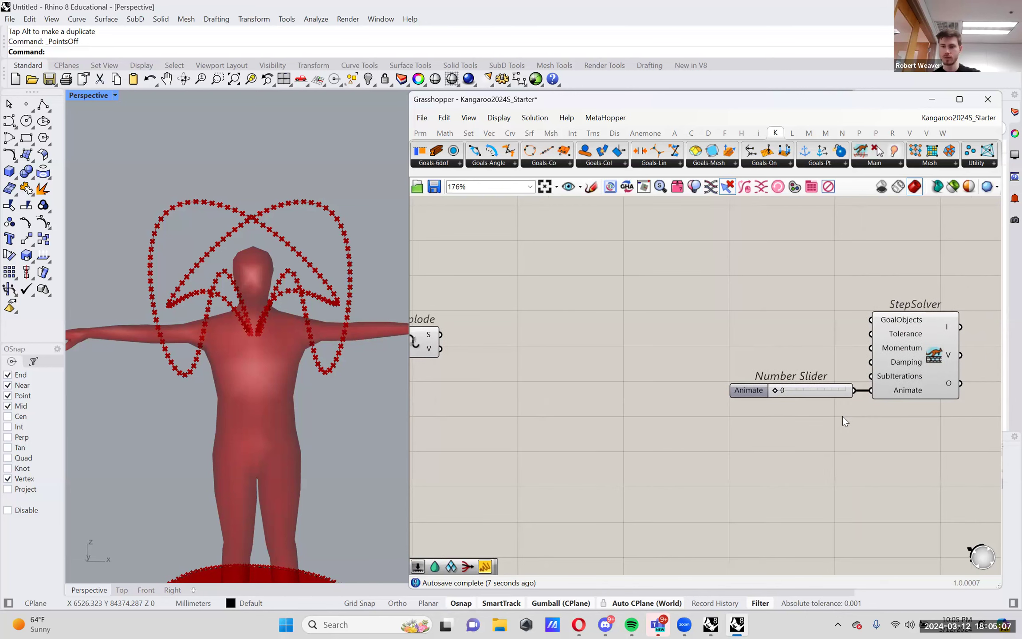
double_click(767, 307)
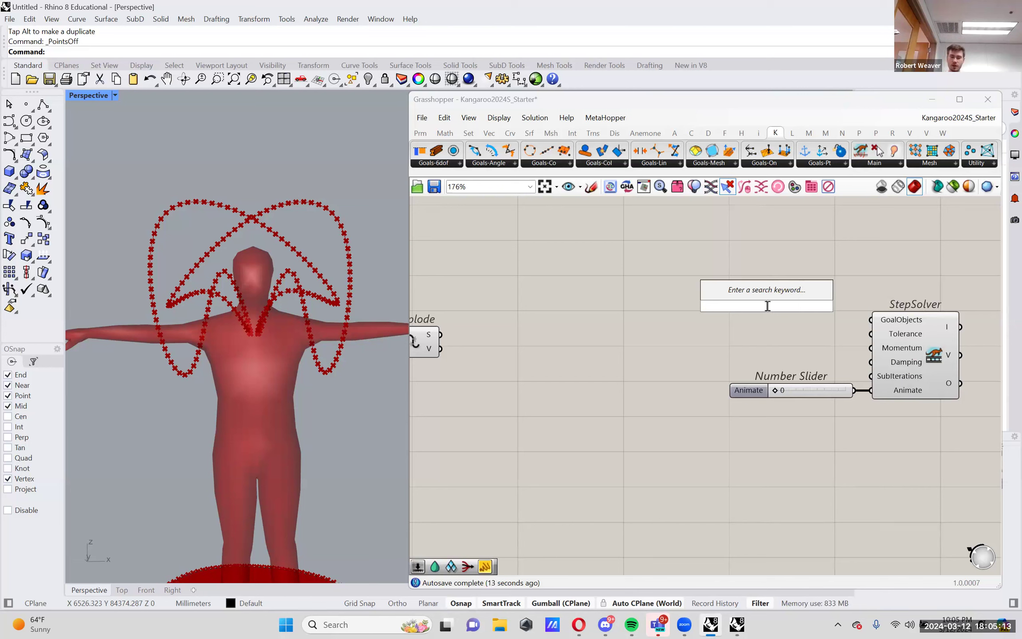
type("entwine")
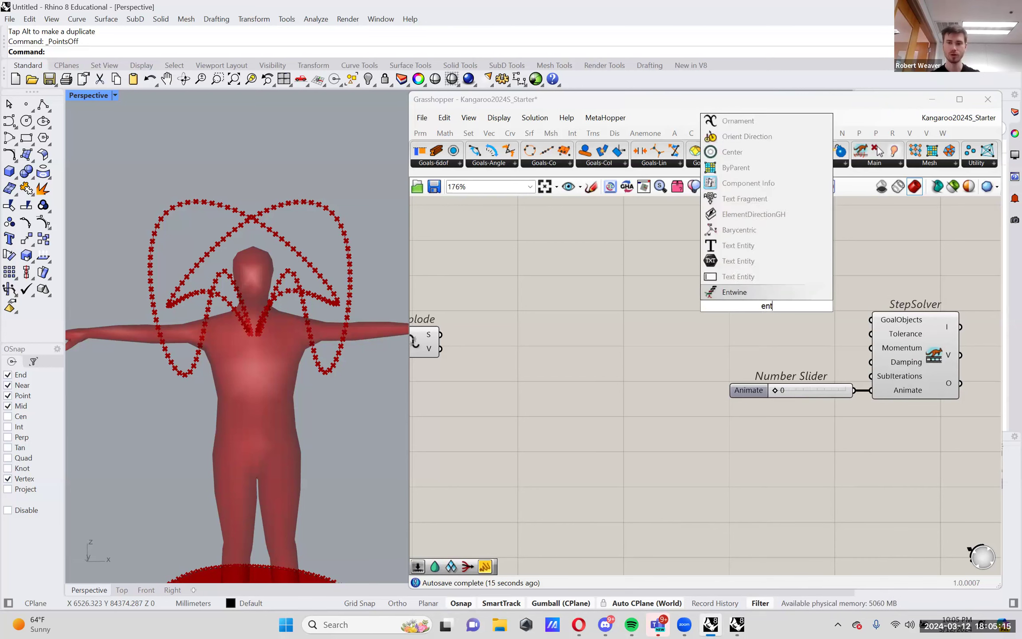
key("Return")
left_click_drag(772, 307, 802, 306)
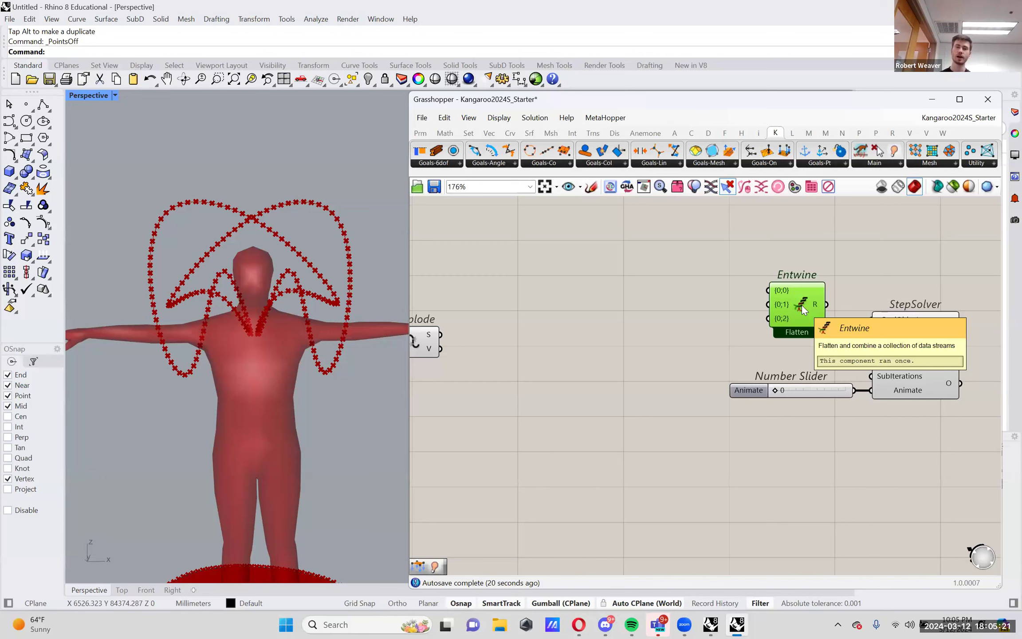
left_click_drag(802, 305, 871, 319)
left_click(943, 270)
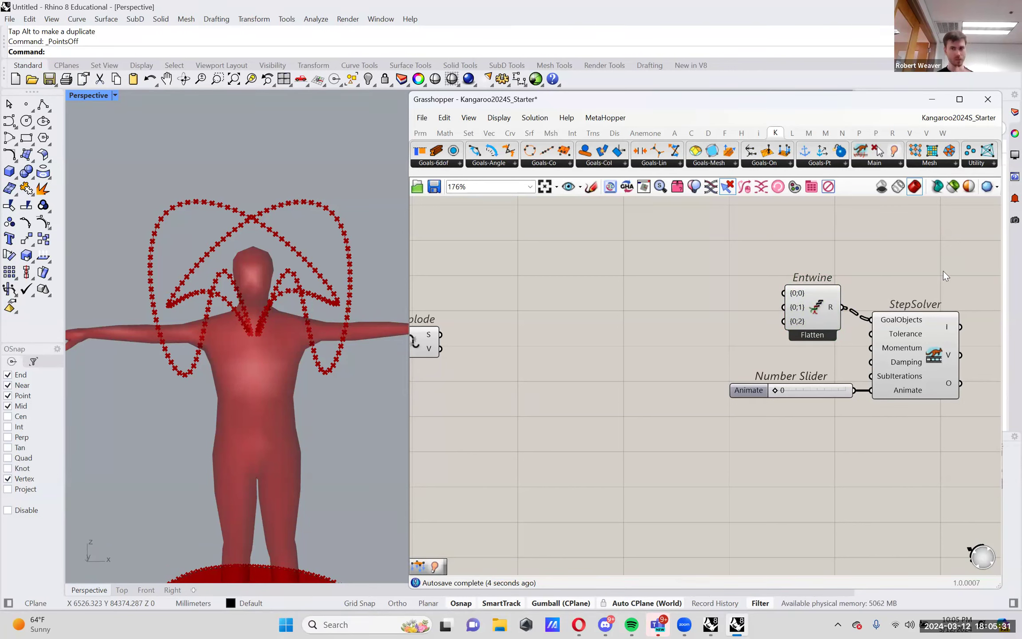
Step: Add an Explode Tree component beyond StepSolver and feed the solver's O output into its D input
right_click_drag(943, 270, 772, 266)
double_click(840, 305)
type("ex")
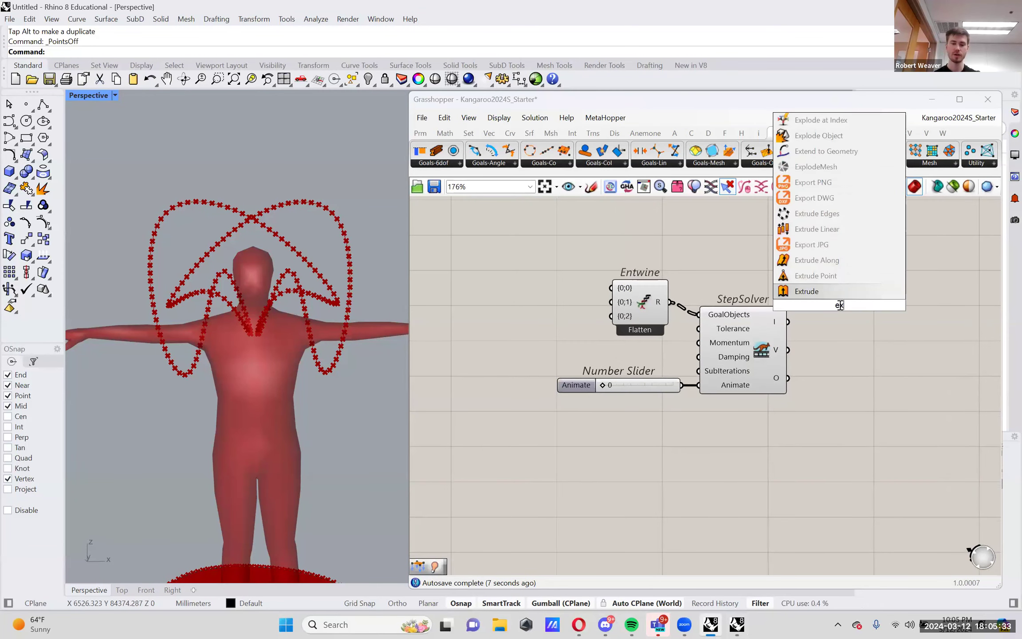
type("plode tree")
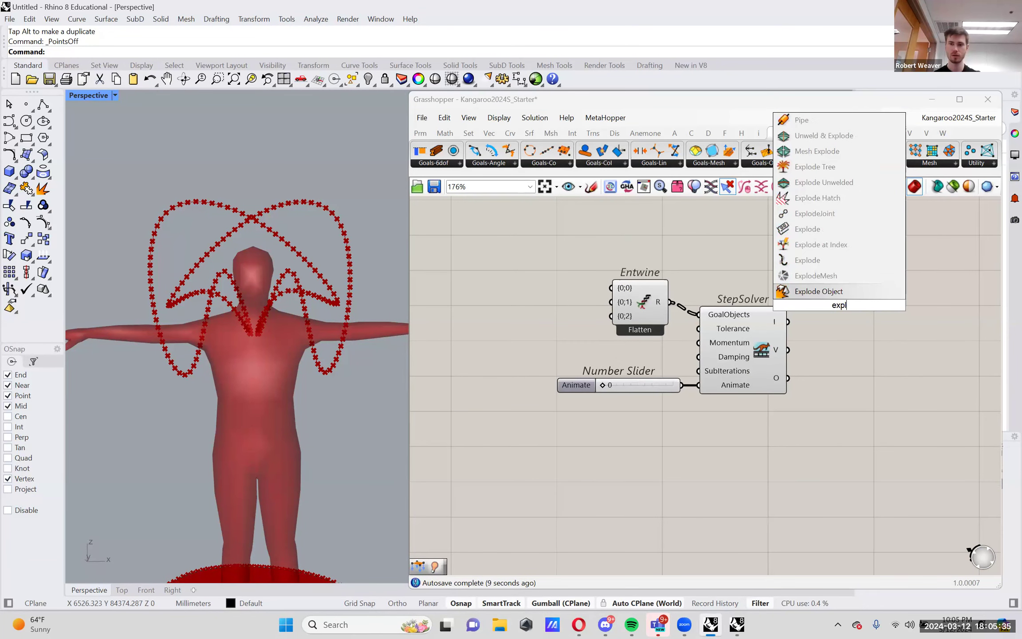
key("Return")
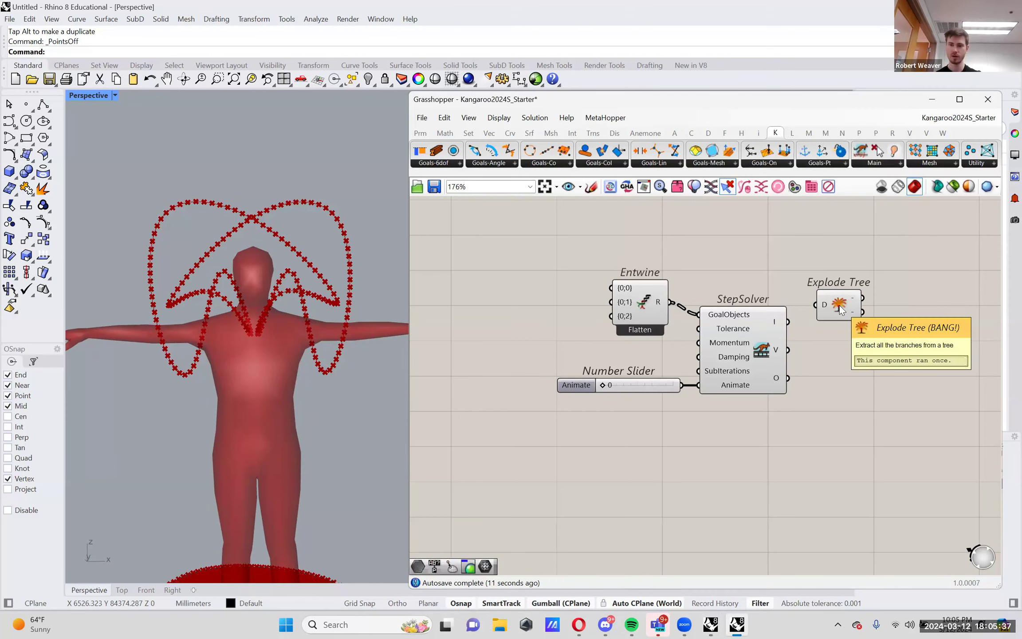
left_click_drag(788, 377, 835, 377)
left_click(905, 341)
double_click(904, 340)
key("Escape")
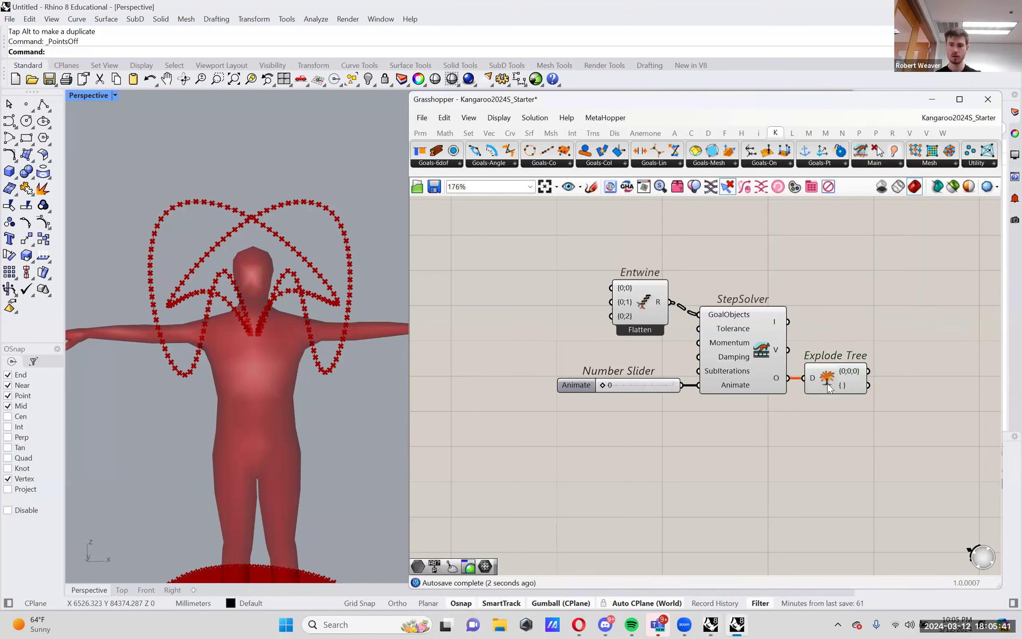
left_click(827, 383)
Step: Place a Kangaroo Length(Line) goal in the open space between Explode and Entwine
right_click_drag(767, 373, 801, 381)
right_click_drag(742, 428, 900, 442)
right_click_drag(898, 438, 898, 437)
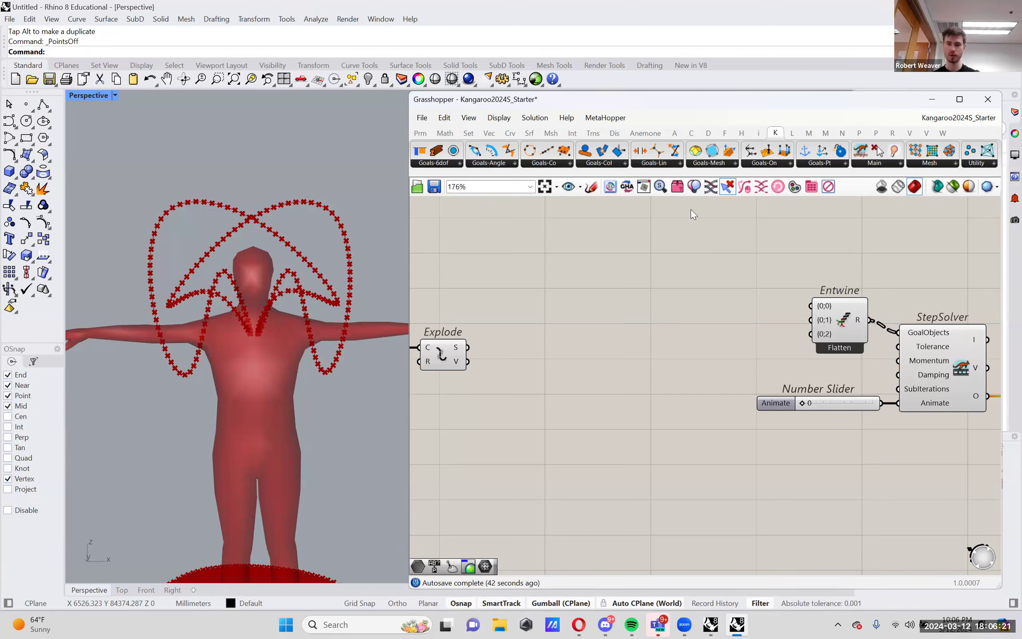
left_click(651, 164)
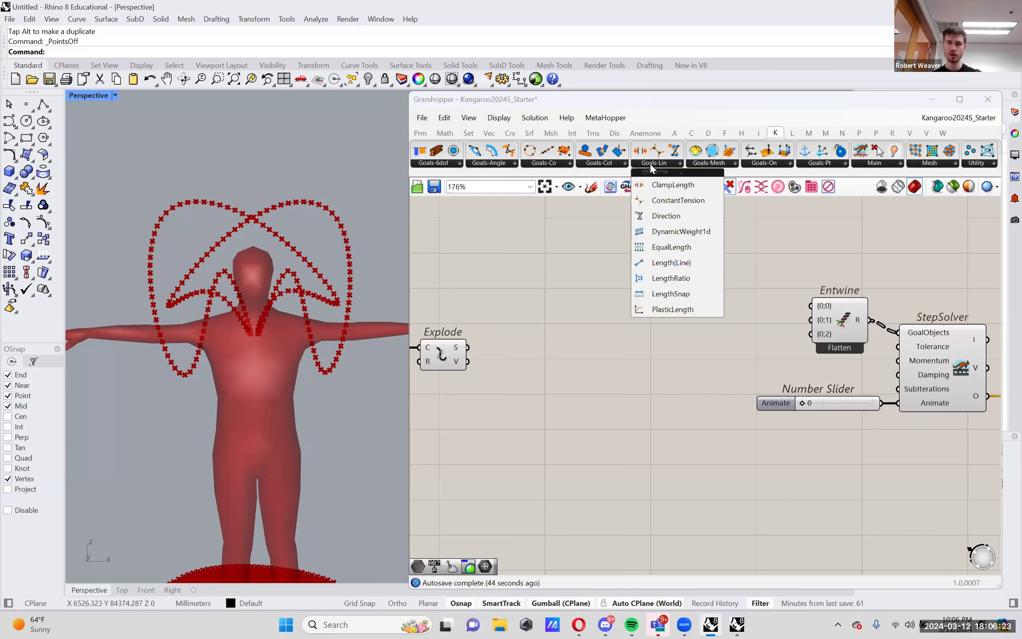
left_click(695, 264)
left_click(693, 284)
left_click(765, 260)
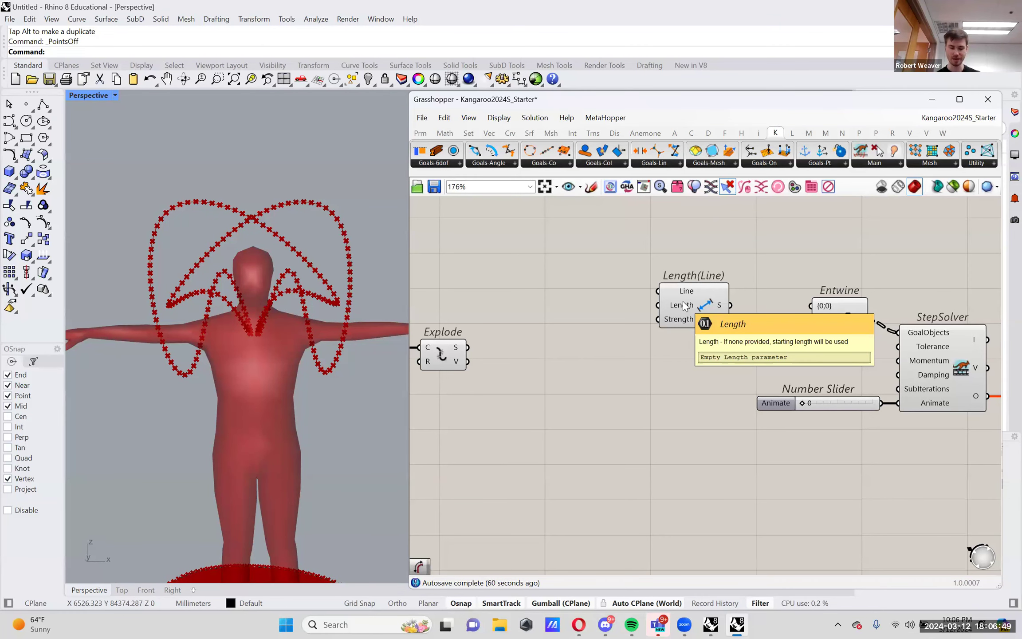
left_click_drag(683, 301, 710, 325)
right_click_drag(597, 358, 635, 358)
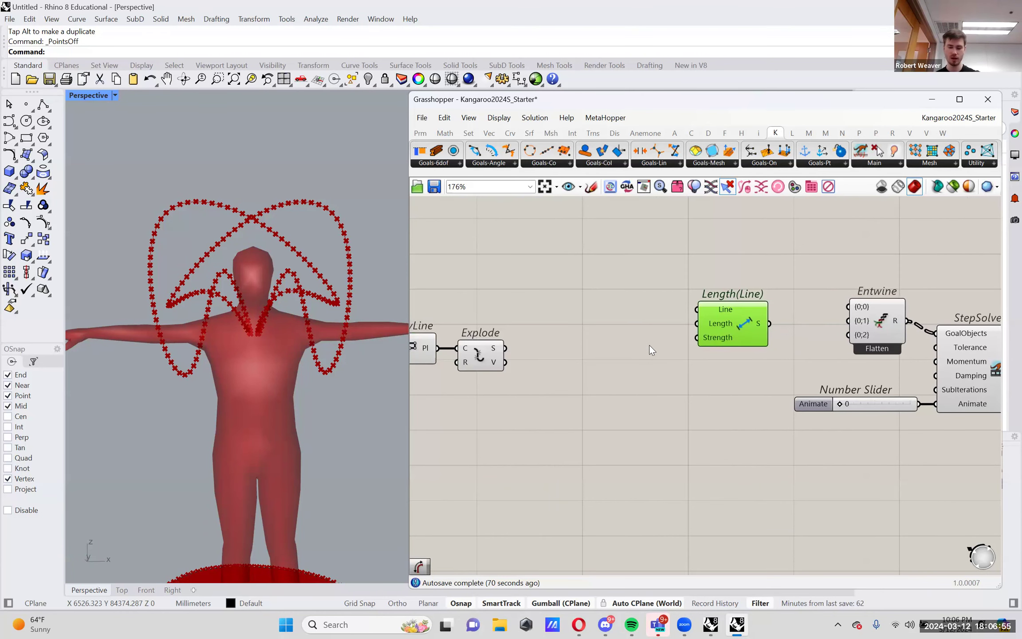
right_click_drag(669, 361, 612, 340)
left_click(674, 338)
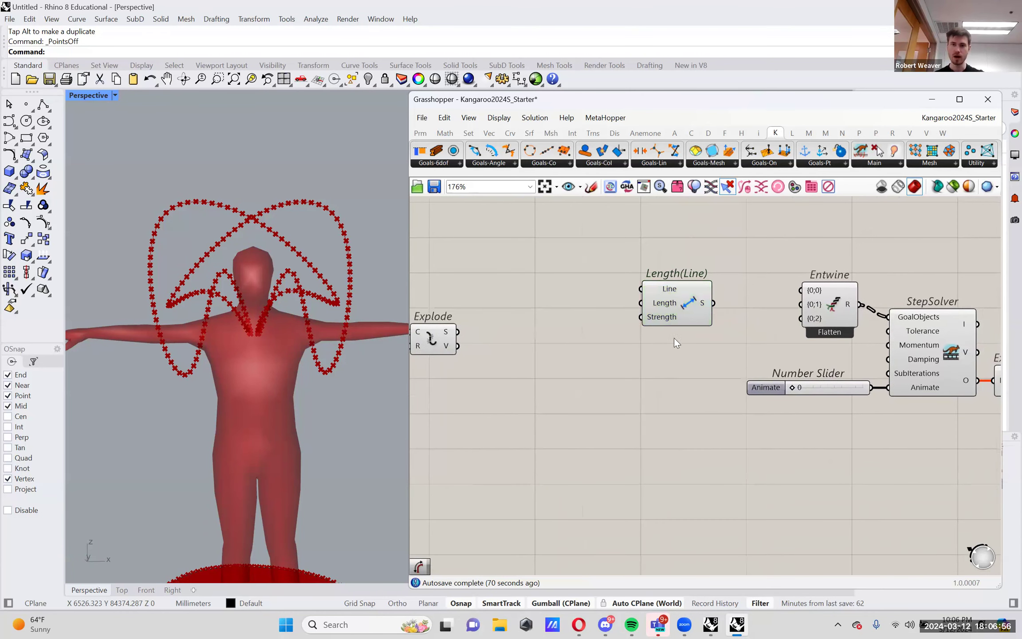
Step: Add a SphereCollide goal directly beneath Length(Line) and shift both goals slightly away from Entwine
left_click(624, 164)
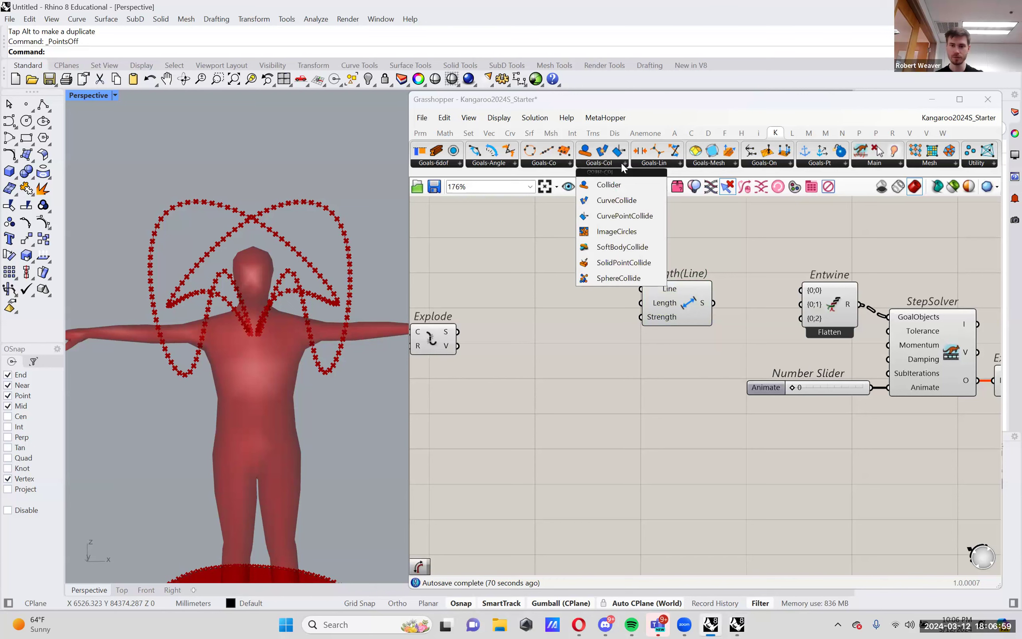
left_click(618, 279)
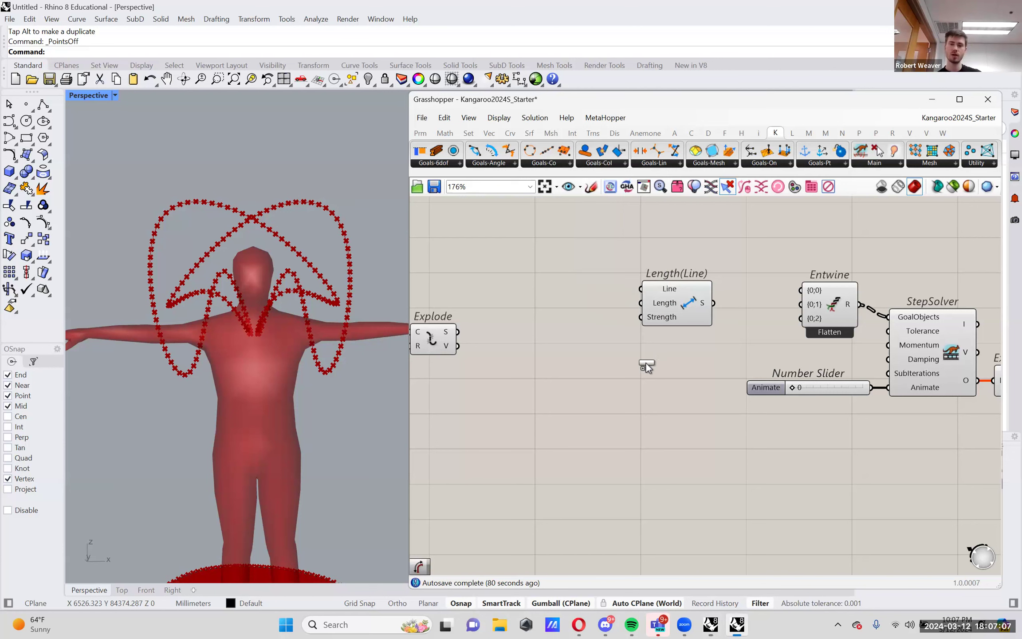
left_click(675, 370)
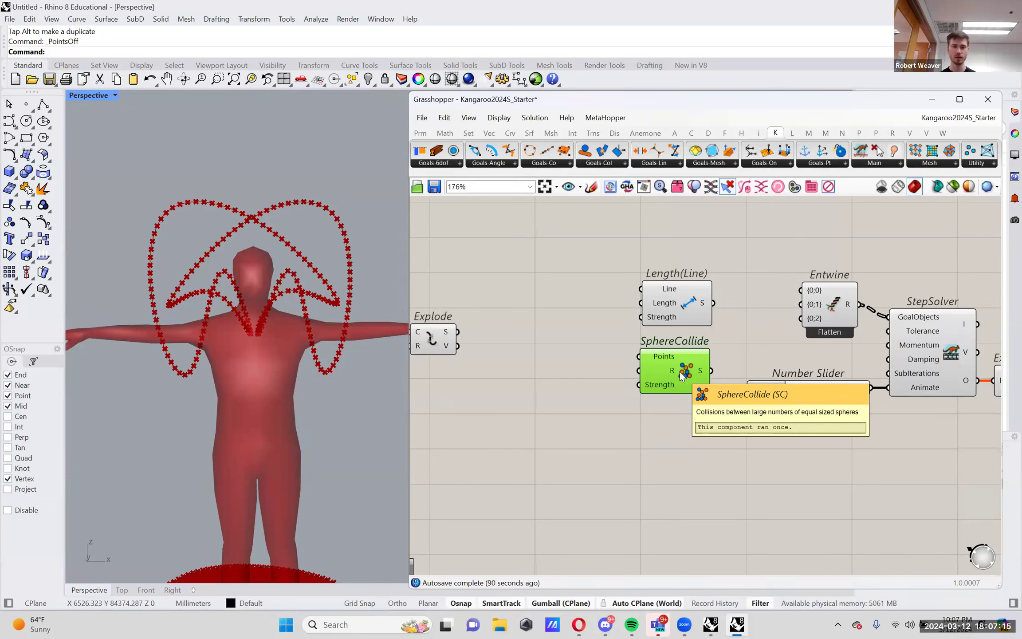
left_click_drag(725, 415, 639, 284)
left_click_drag(665, 364, 640, 362)
left_click(754, 249)
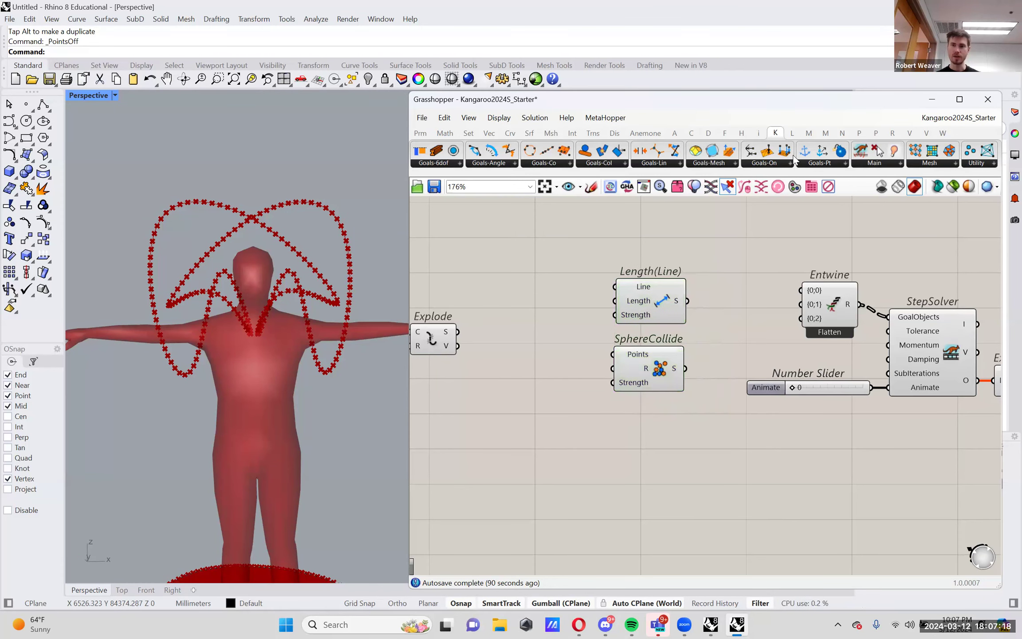
Step: Add a SolidPointCollide goal beneath SphereCollide and align the three goals in an evenly spaced column
left_click(722, 164)
left_click(759, 169)
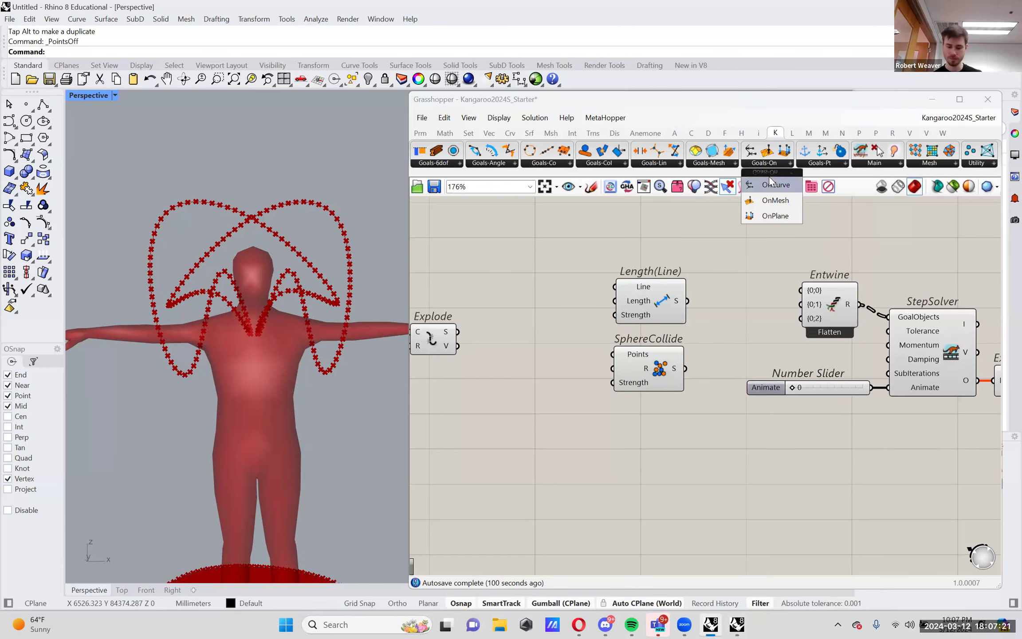
left_click(657, 165)
left_click(615, 168)
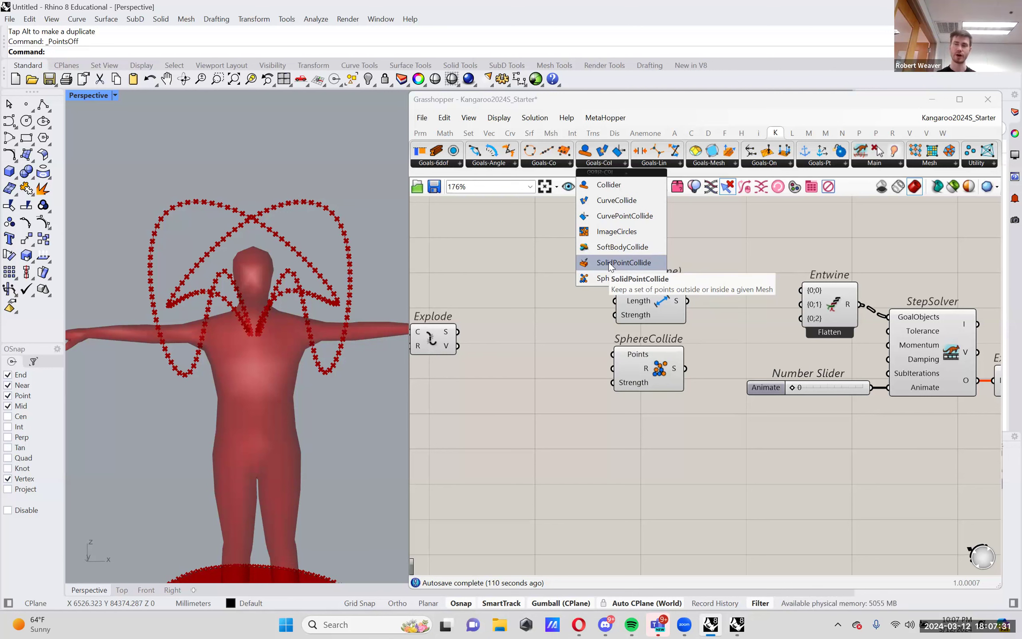
left_click_drag(609, 262, 656, 458)
left_click_drag(660, 384, 646, 258)
left_click(650, 264)
left_click(657, 272)
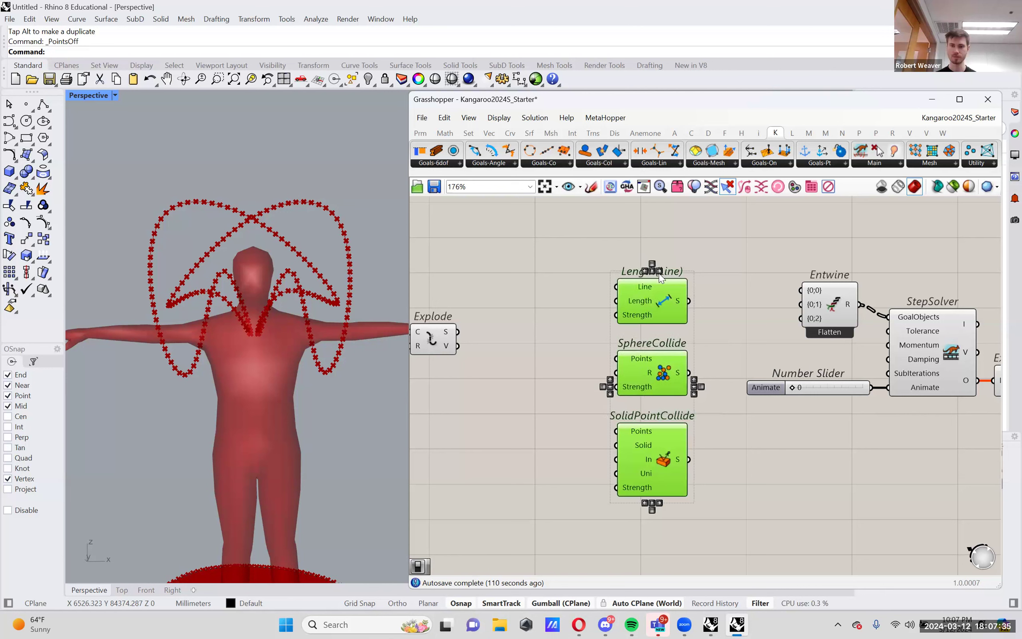
left_click(714, 257)
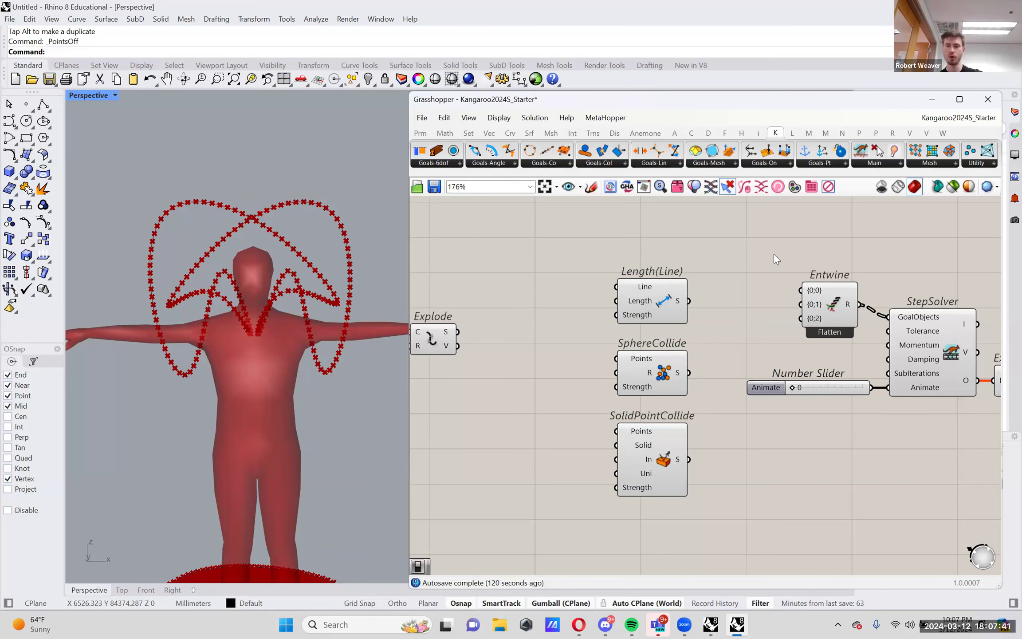
Step: Connect the outputs of Length(Line), SphereCollide and SolidPointCollide to Entwine's {0;1} input
left_click_drag(689, 301, 801, 304)
left_click_drag(689, 373, 801, 304)
left_click_drag(689, 459, 802, 304)
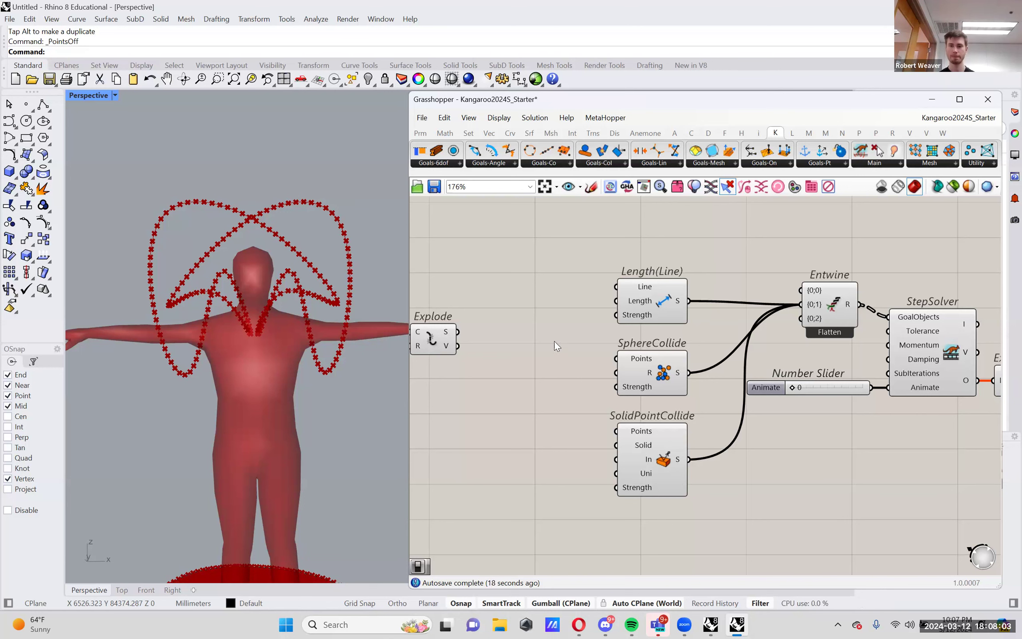
Step: Feed the segments from Explode into the Line input of the Length(Line) goal
right_click_drag(562, 345, 615, 346)
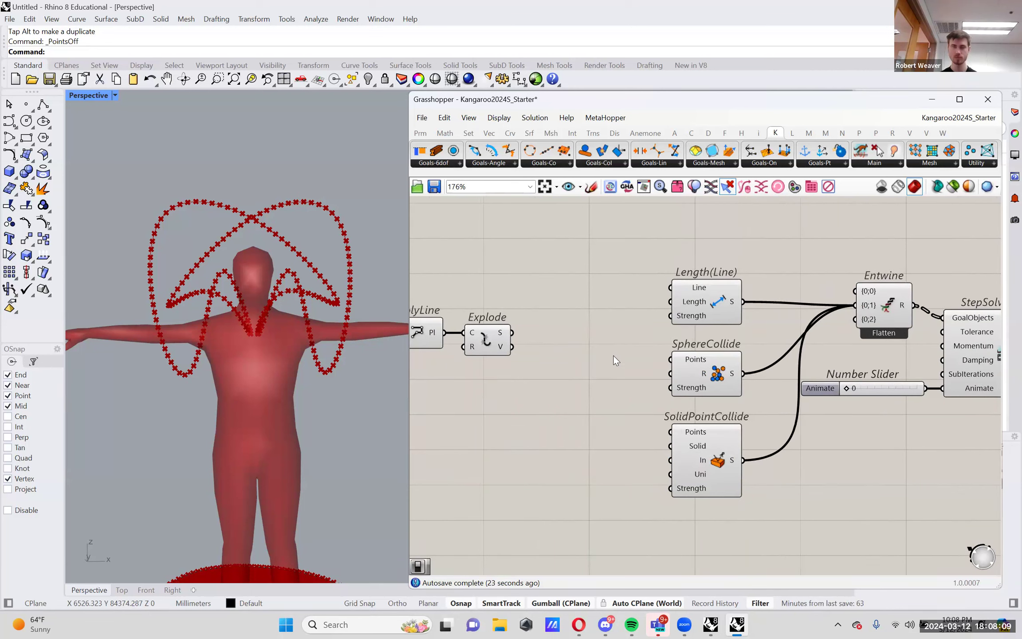
left_click(487, 337)
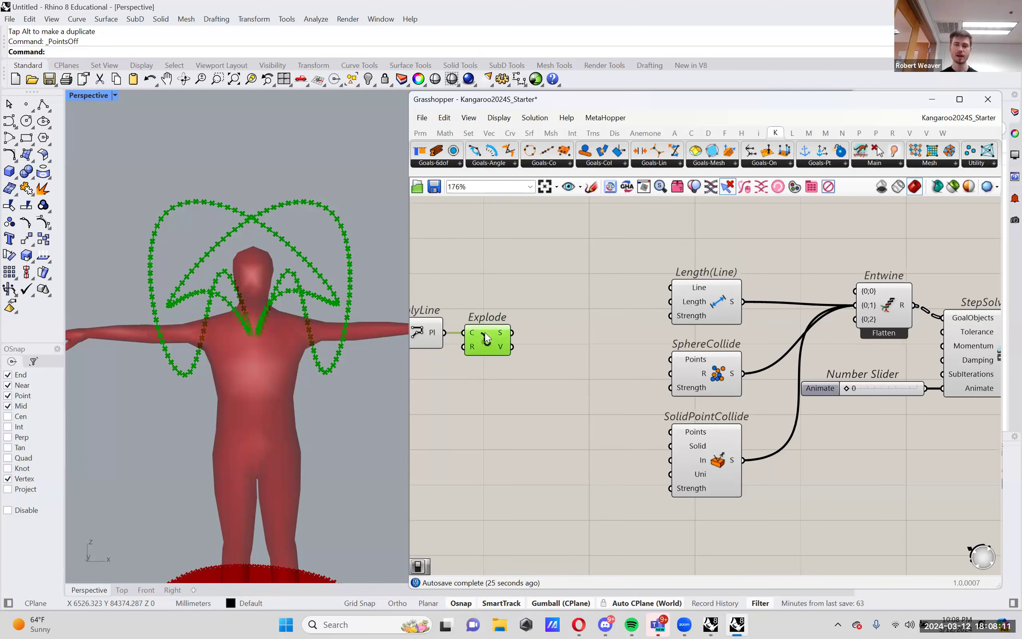
mouse_move(499, 330)
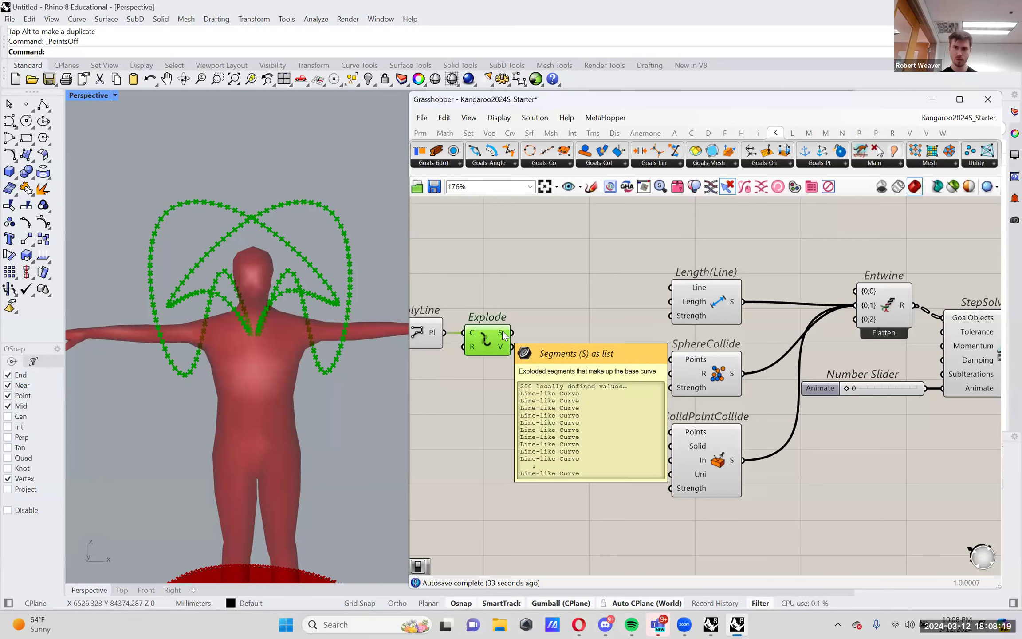
left_click_drag(504, 336, 674, 288)
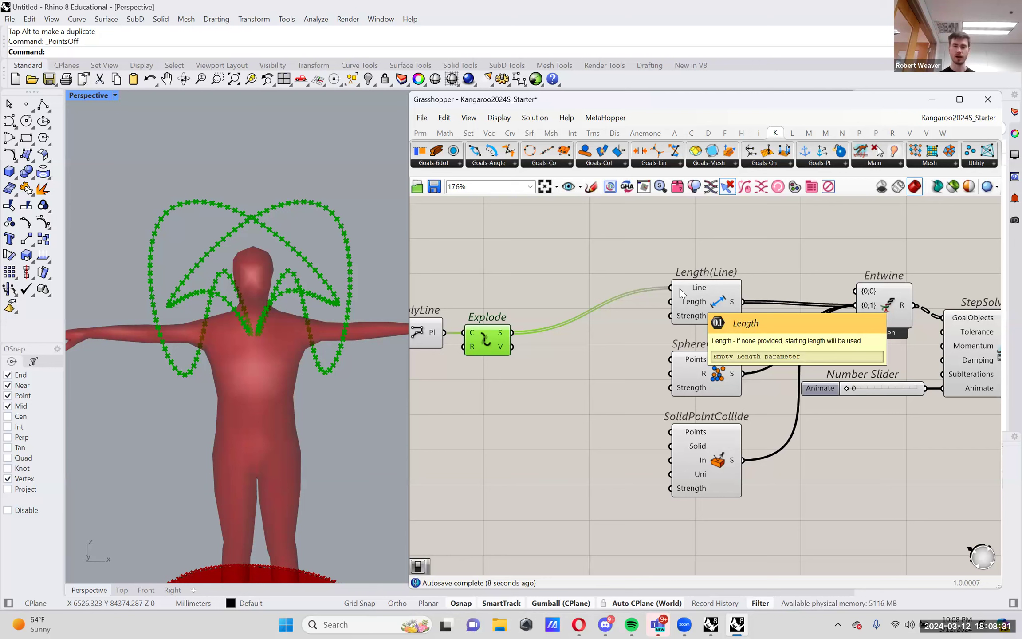
Step: Add a curve Length component beside Explode and feed the exploded segments into its curve input
double_click(551, 381)
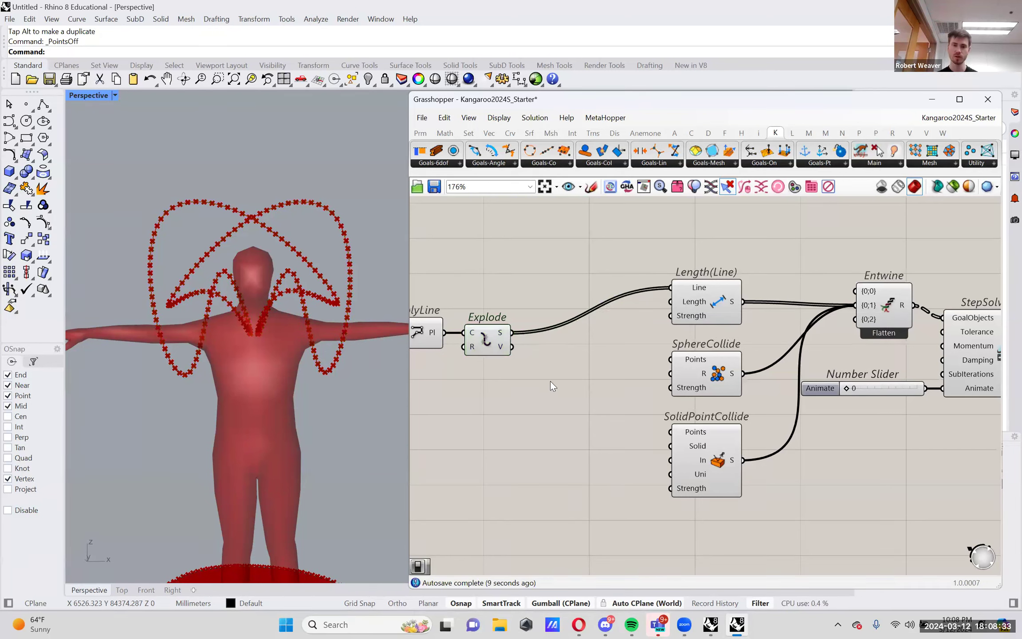
type("lengt")
key("Up")
key("Up")
key("Up")
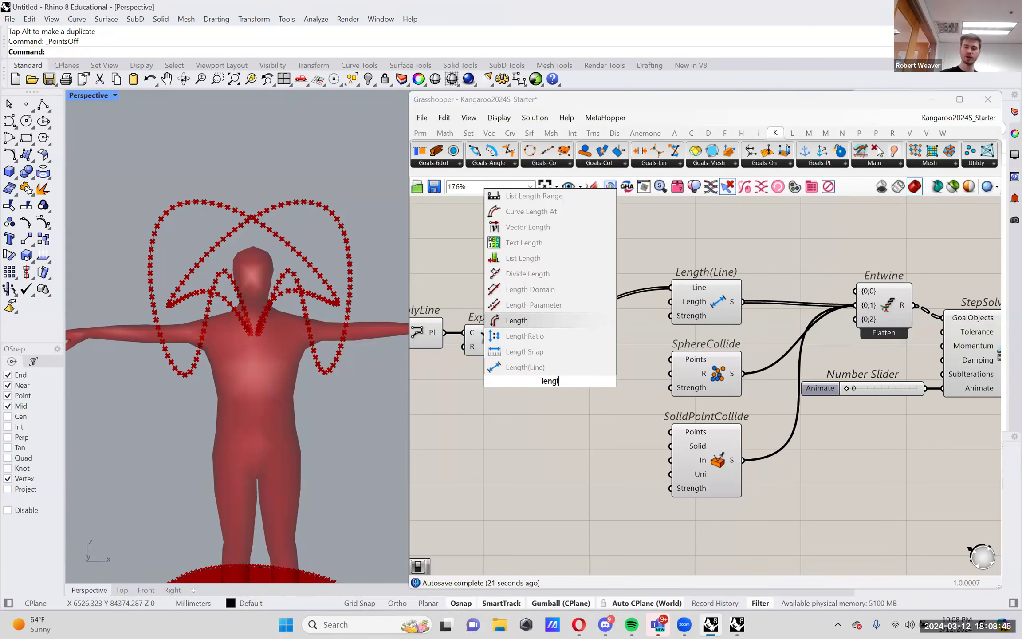
key("Return")
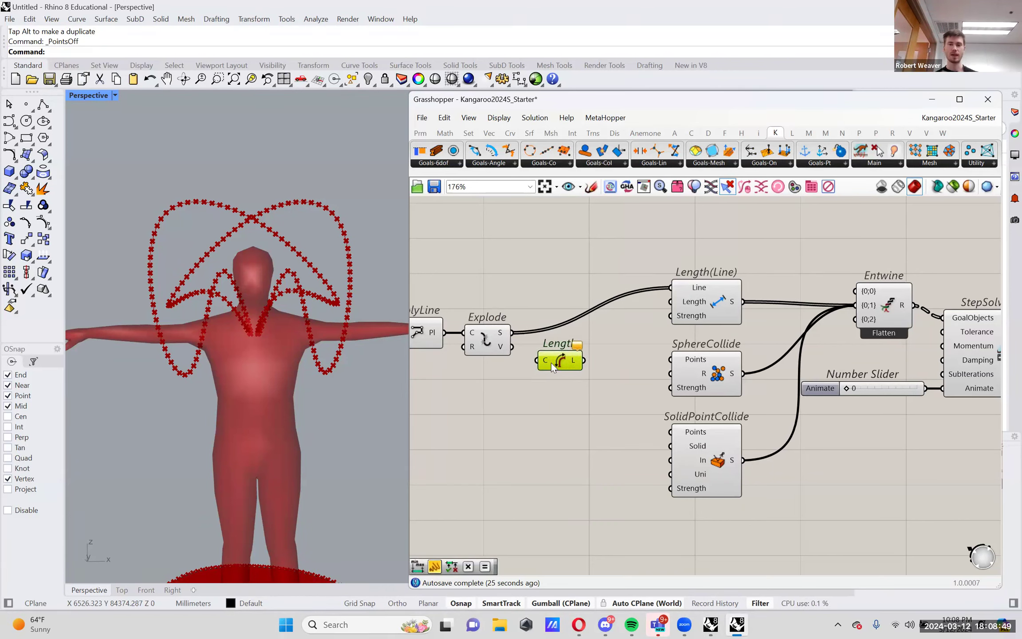
left_click_drag(551, 359, 550, 360)
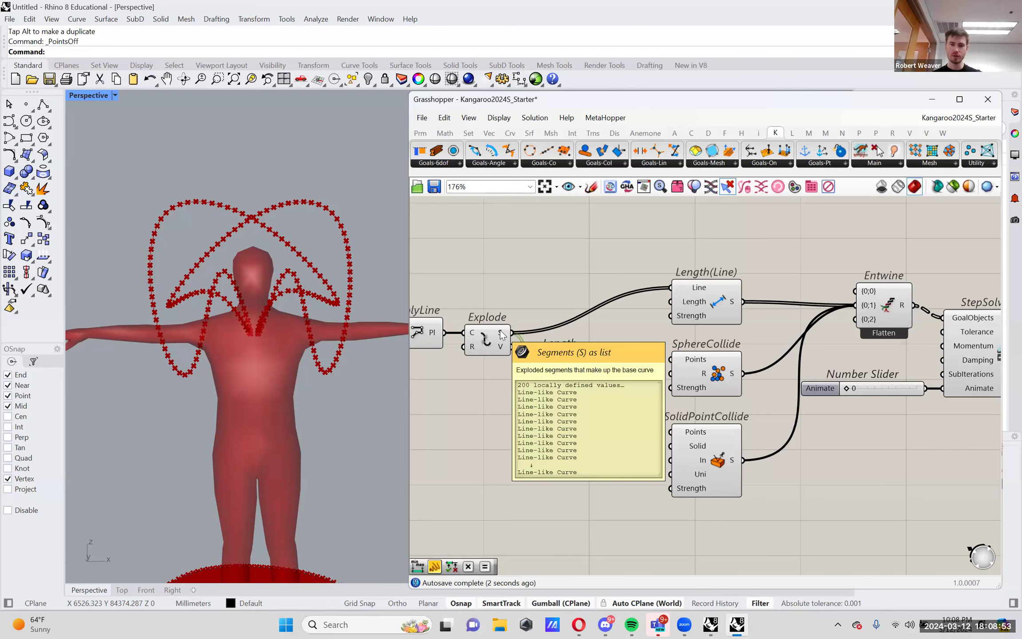
left_click_drag(549, 360, 553, 353)
key("Caps_Lock")
key("Caps_Lock")
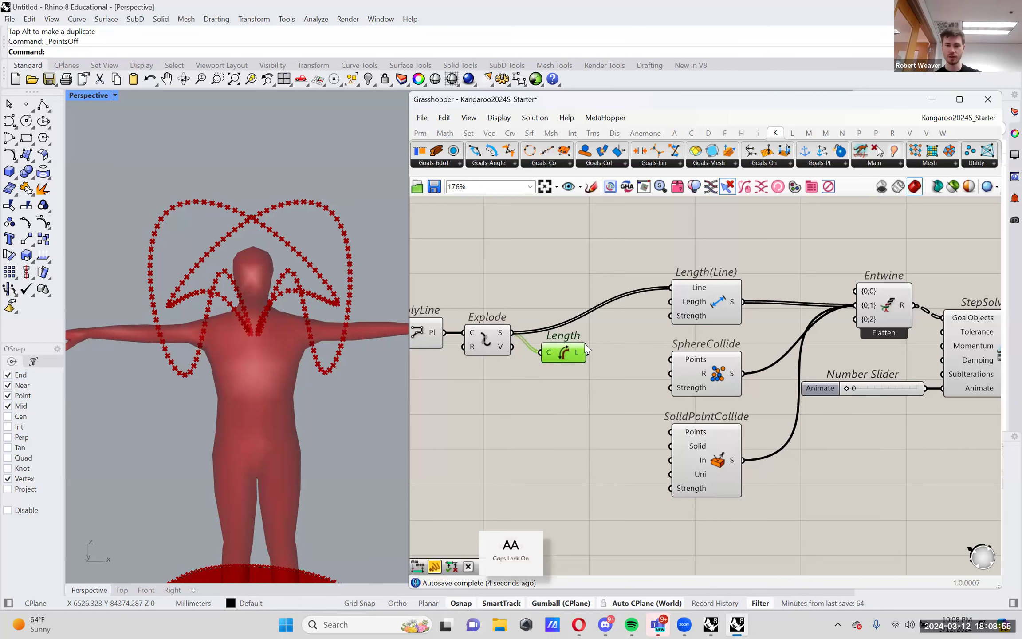
Step: Add an Average component in line with Length and connect the segment lengths to its input
double_click(616, 326)
type("ave")
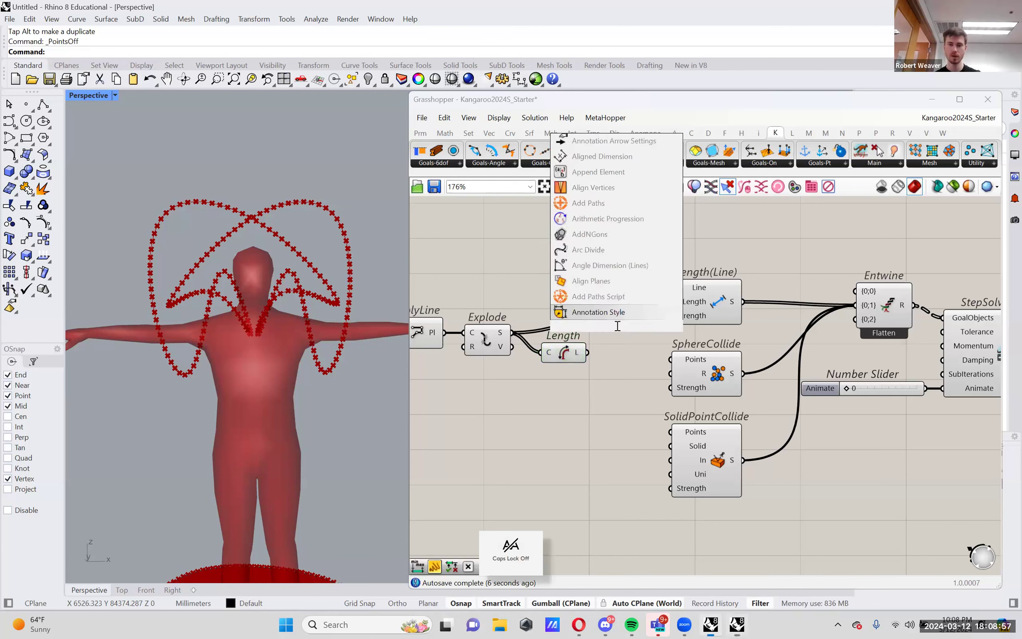
left_click(618, 313)
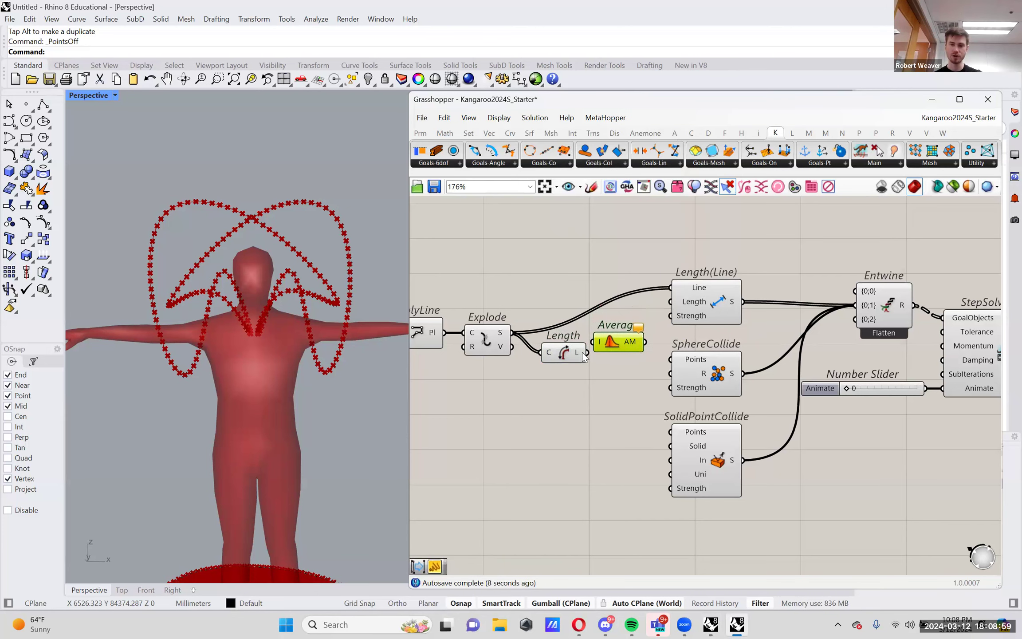
mouse_move(577, 353)
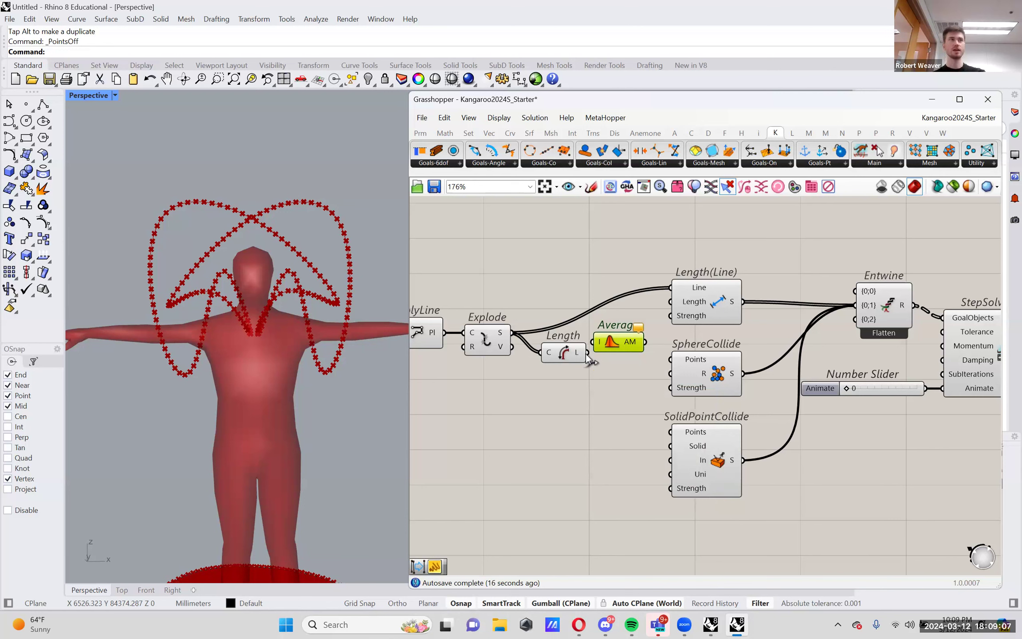
left_click_drag(587, 353, 623, 359)
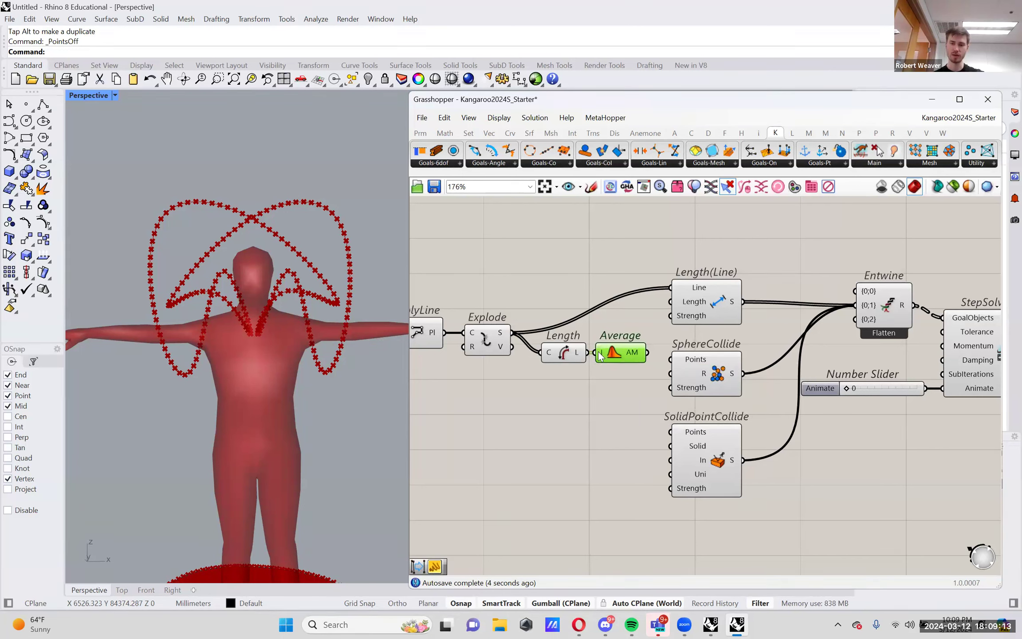
mouse_move(600, 356)
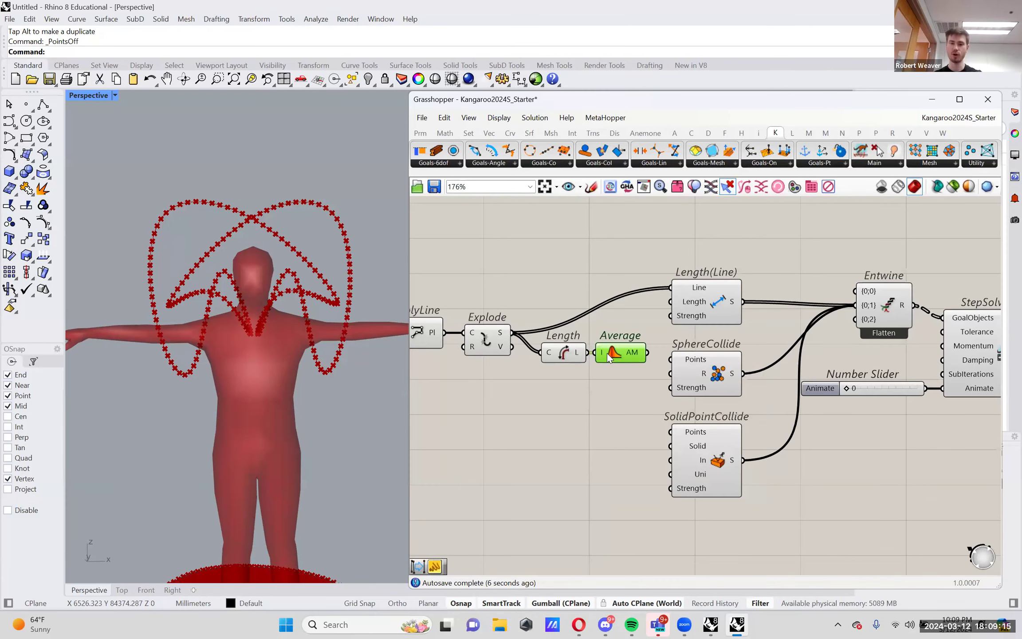
mouse_move(634, 355)
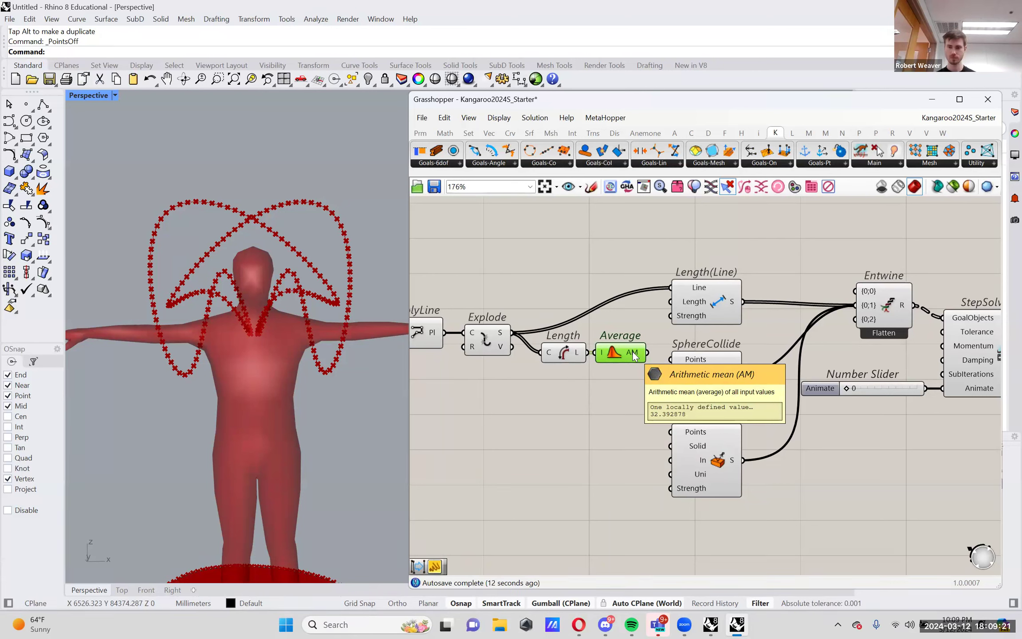
Step: Widen the Grasshopper window over part of the Rhino viewport to gain canvas space around the goals
scroll(633, 355, "down", 1)
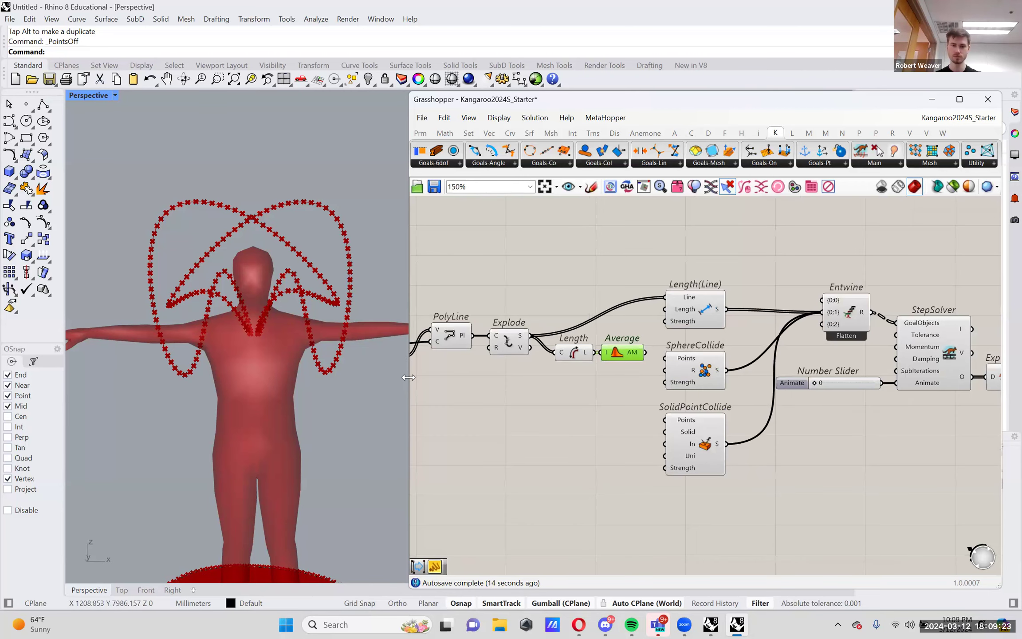
left_click_drag(408, 377, 326, 377)
left_click_drag(989, 484, 633, 311)
left_click(509, 326)
scroll(509, 325, "up", 2)
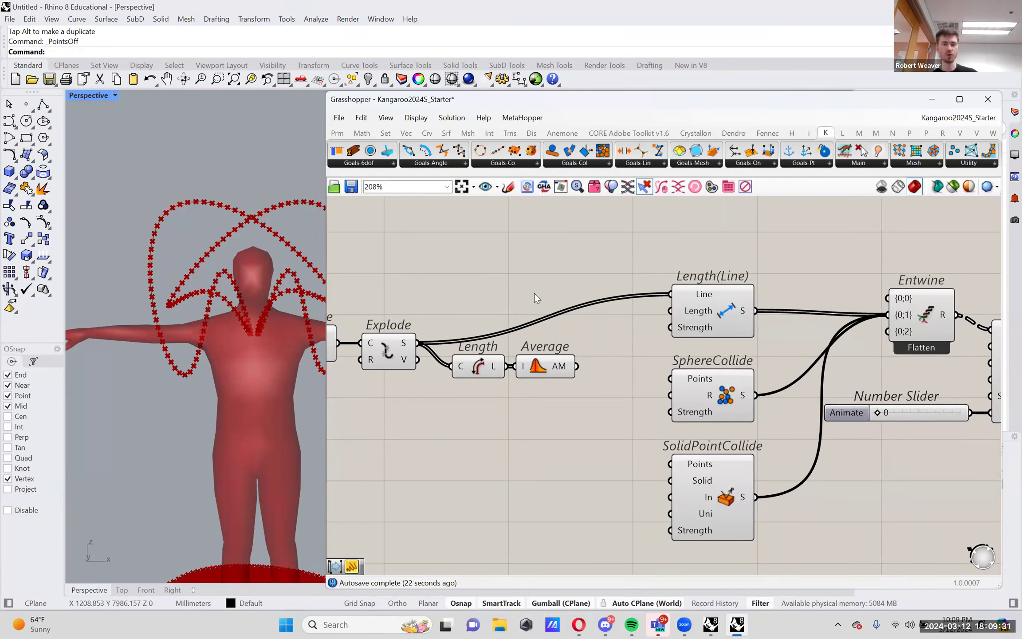
Step: Add a Multiplication component between Average and Length(Line), and connect the Average output to its B input
left_click_drag(603, 410, 354, 270)
double_click(567, 257)
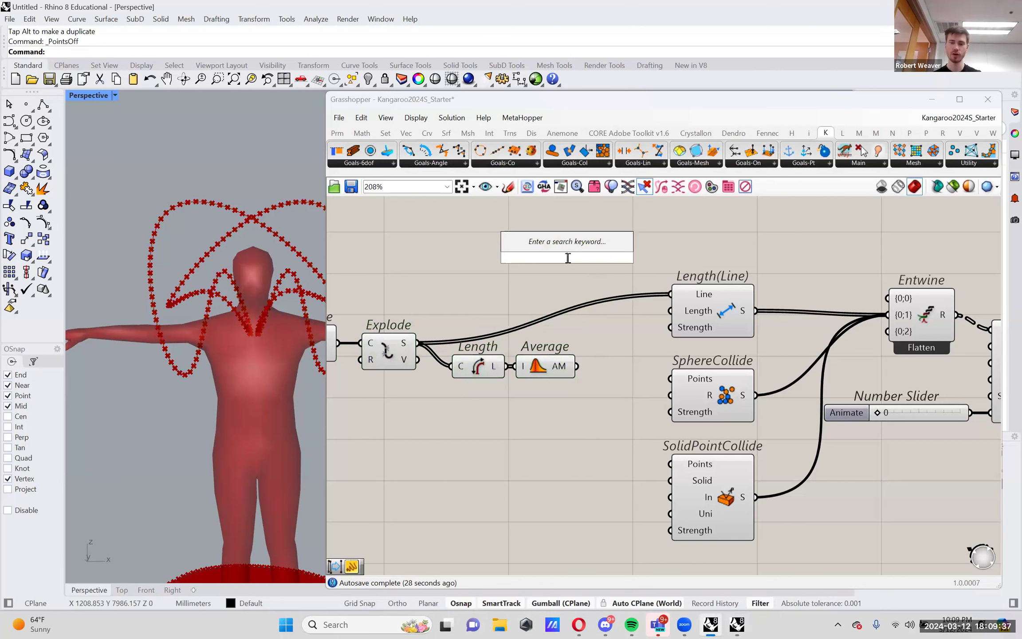
type("Multiplication")
key("Return")
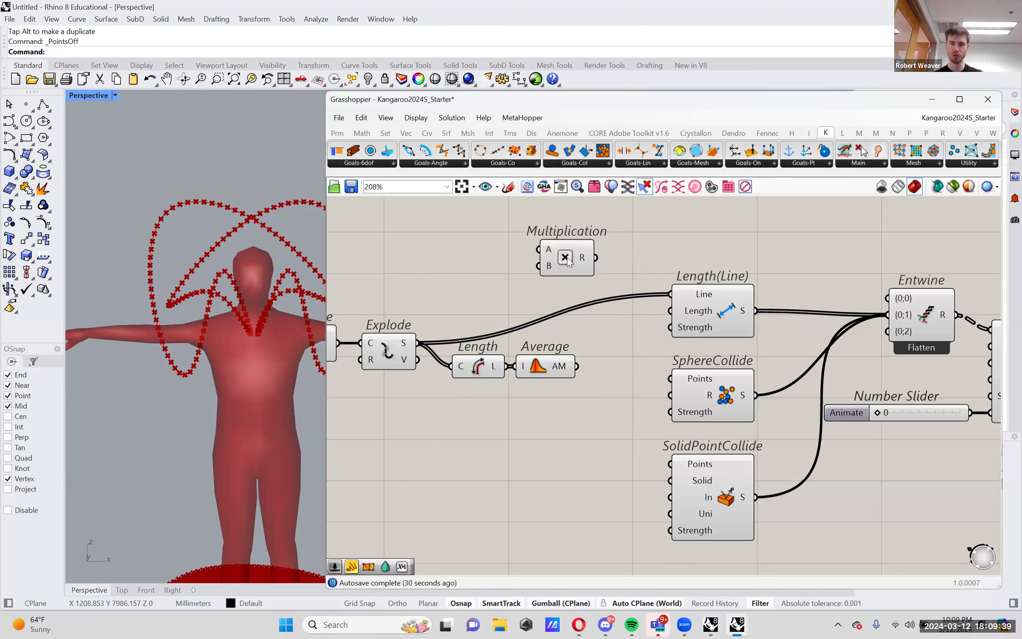
left_click_drag(567, 257, 601, 311)
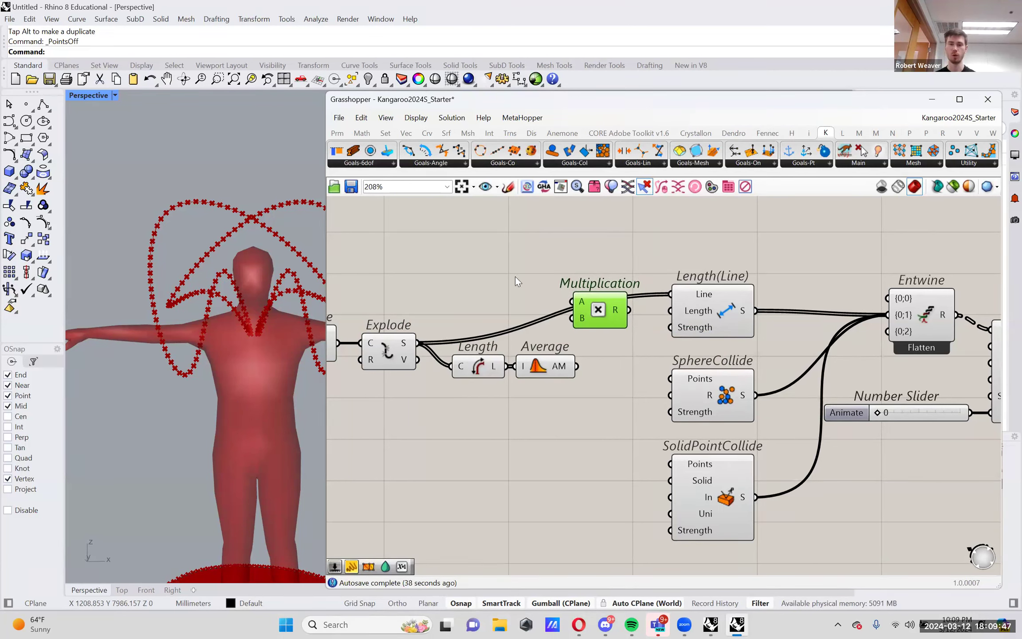
left_click_drag(577, 366, 610, 339)
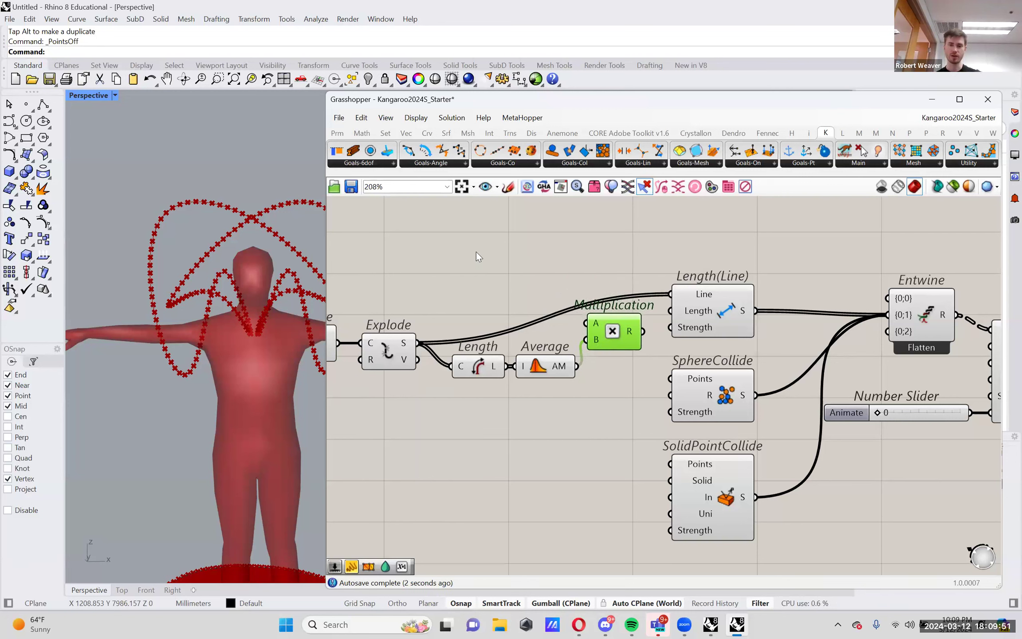
mouse_move(562, 369)
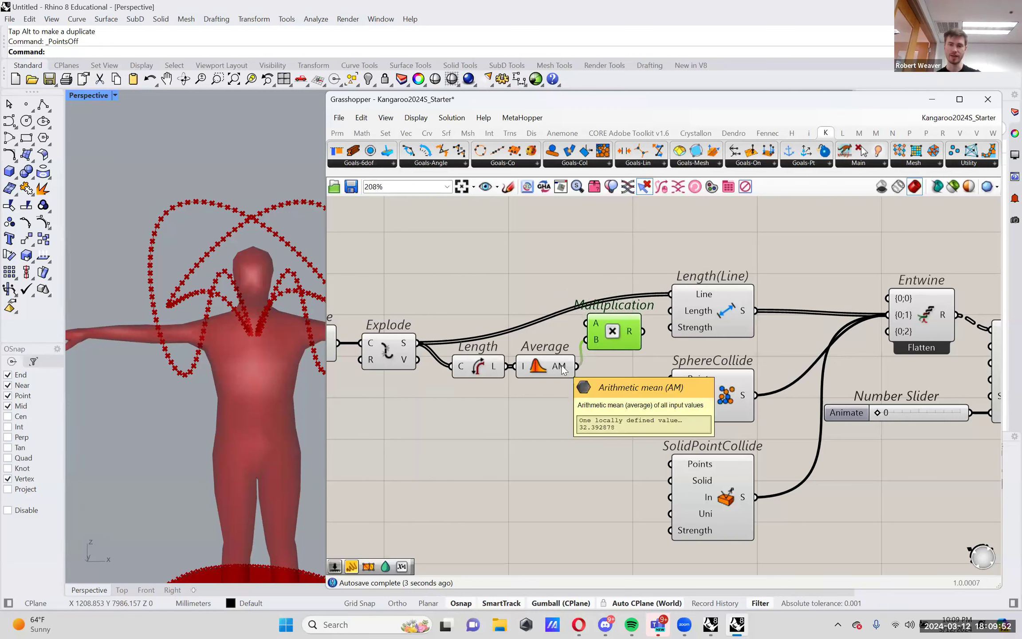
Step: Add a number slider ranging from 0.1 to 2.0 and place it above the Length and Average components
double_click(497, 243)
type(".1..2")
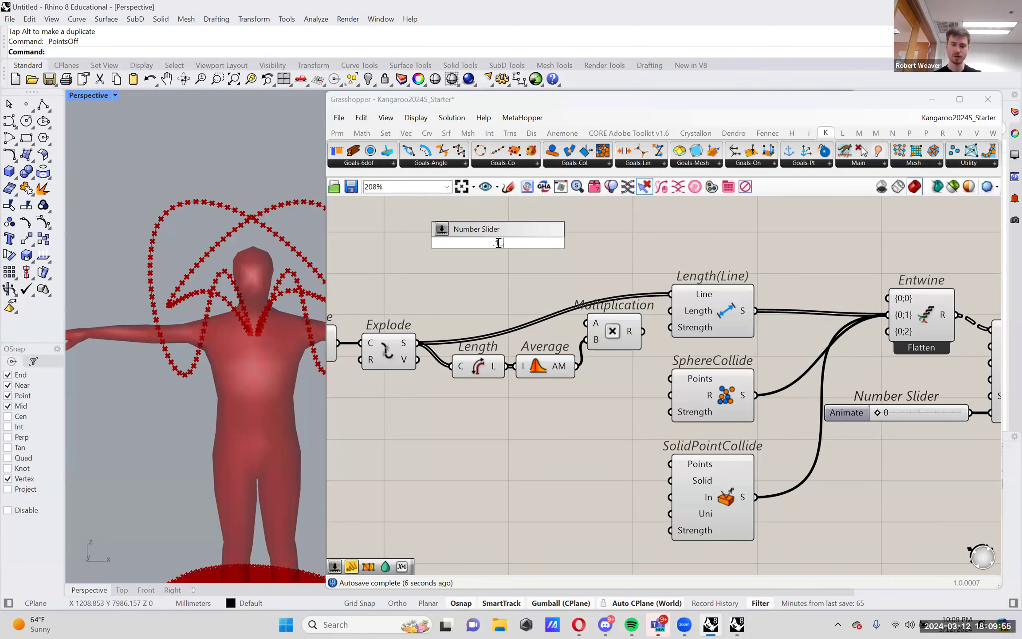
key("Return")
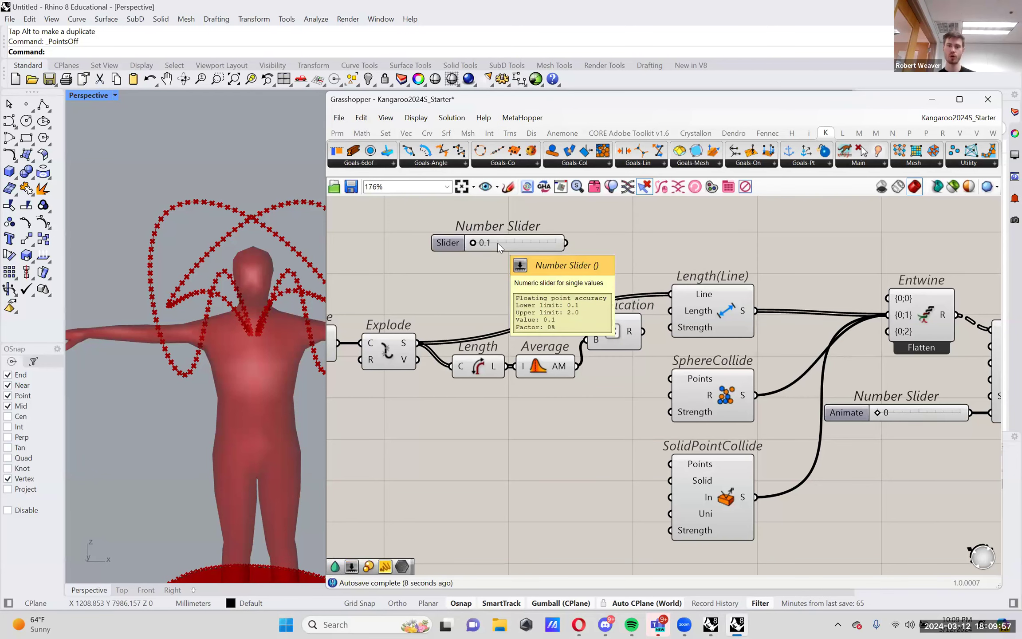
scroll(495, 247, "down", 2)
left_click_drag(497, 246, 506, 294)
scroll(506, 295, "up", 2)
Step: Set the new slider to 1.0, wire it into Multiplication's A input, and feed the product into the Length input of Length(Line)
double_click(514, 293)
type("1")
key("Return")
left_click_drag(533, 293, 616, 322)
left_click_drag(549, 287, 549, 281)
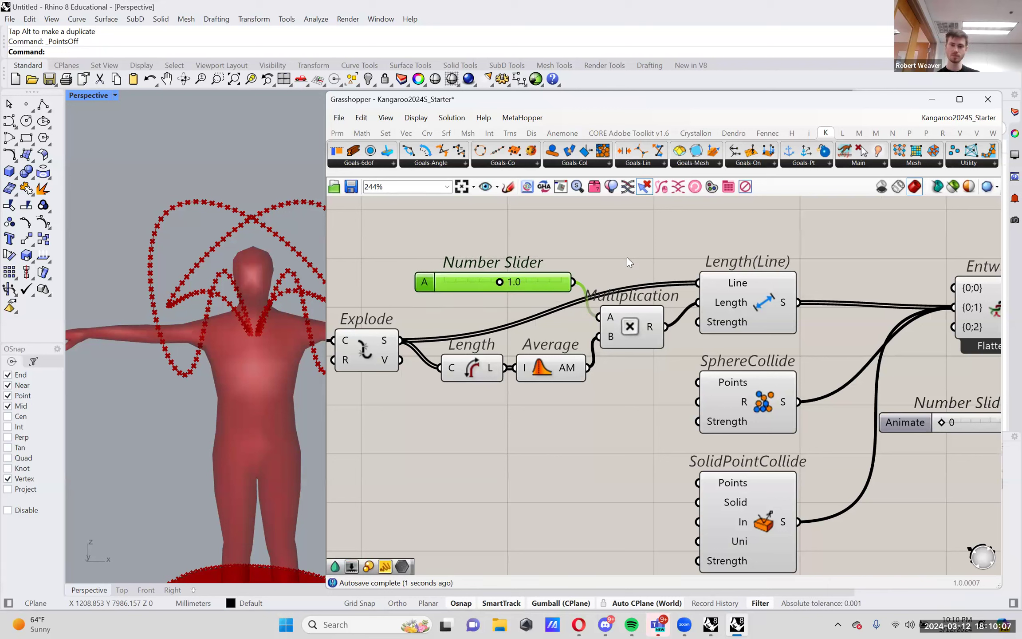
left_click(643, 323)
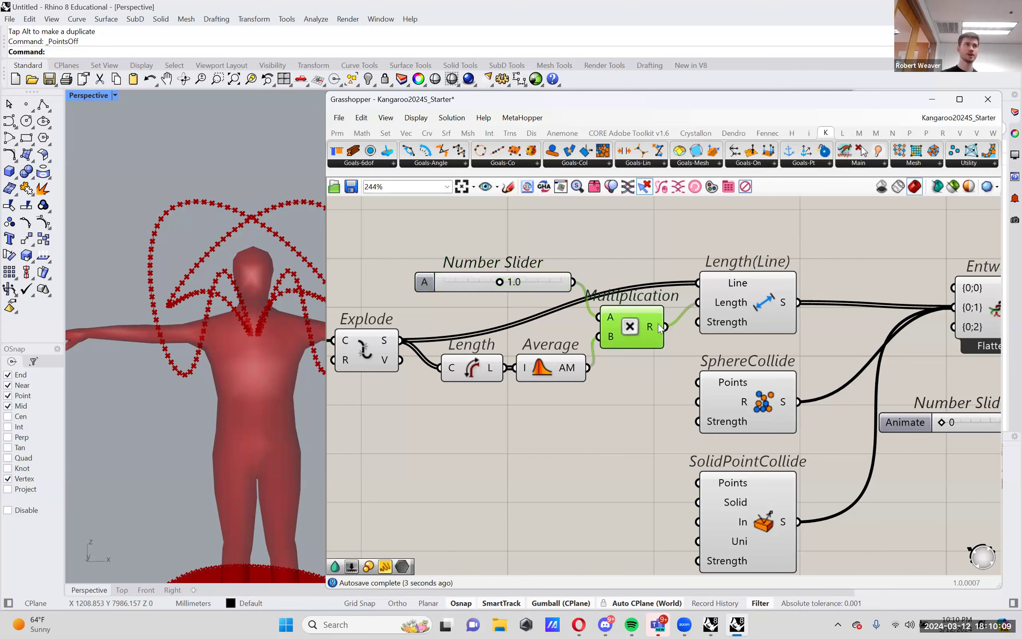
left_click(760, 294)
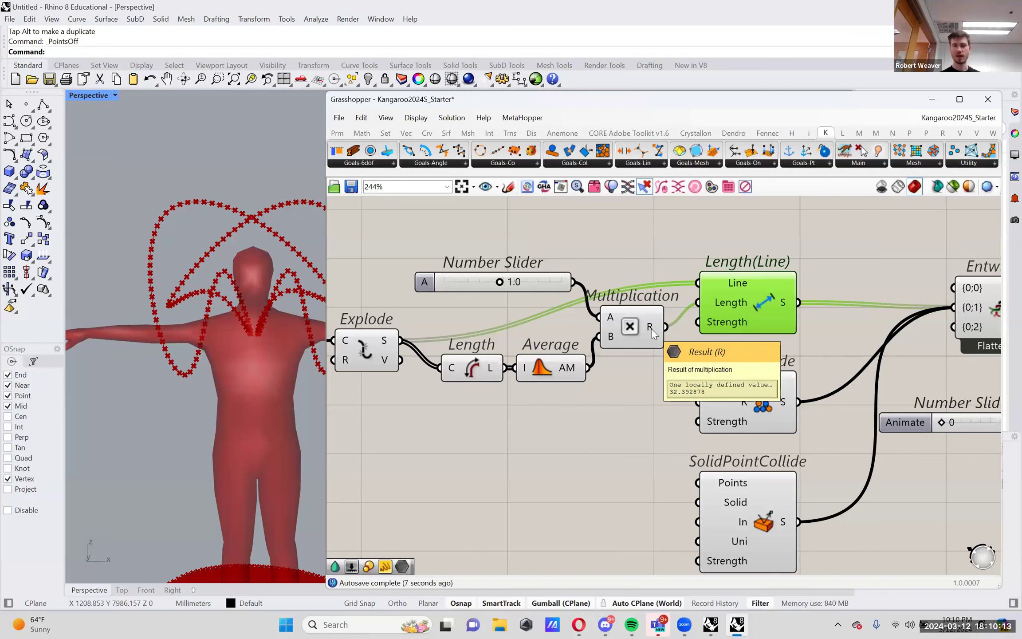
mouse_move(655, 329)
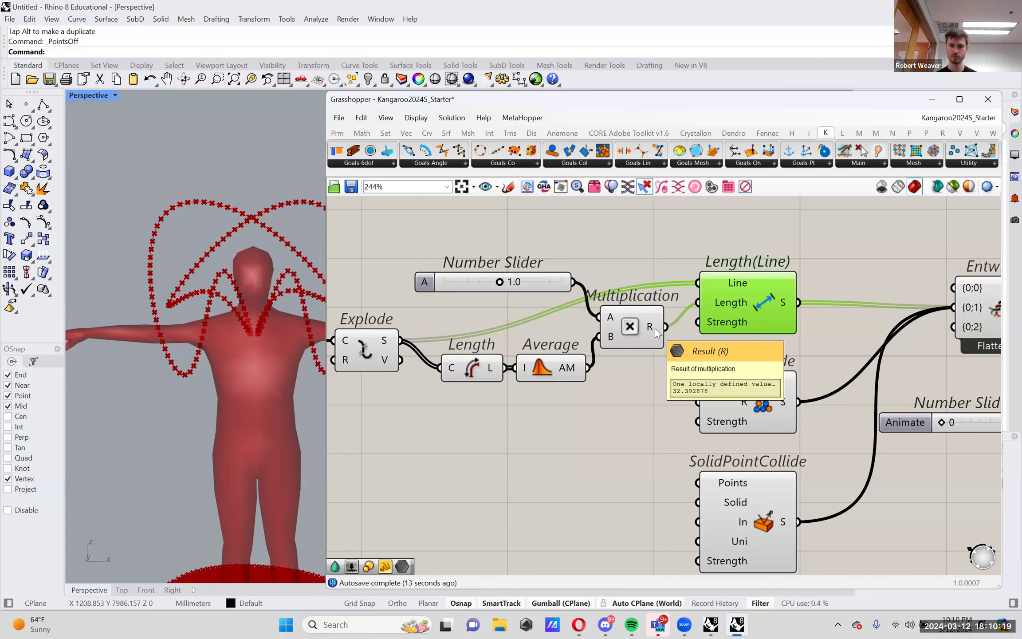
mouse_move(738, 301)
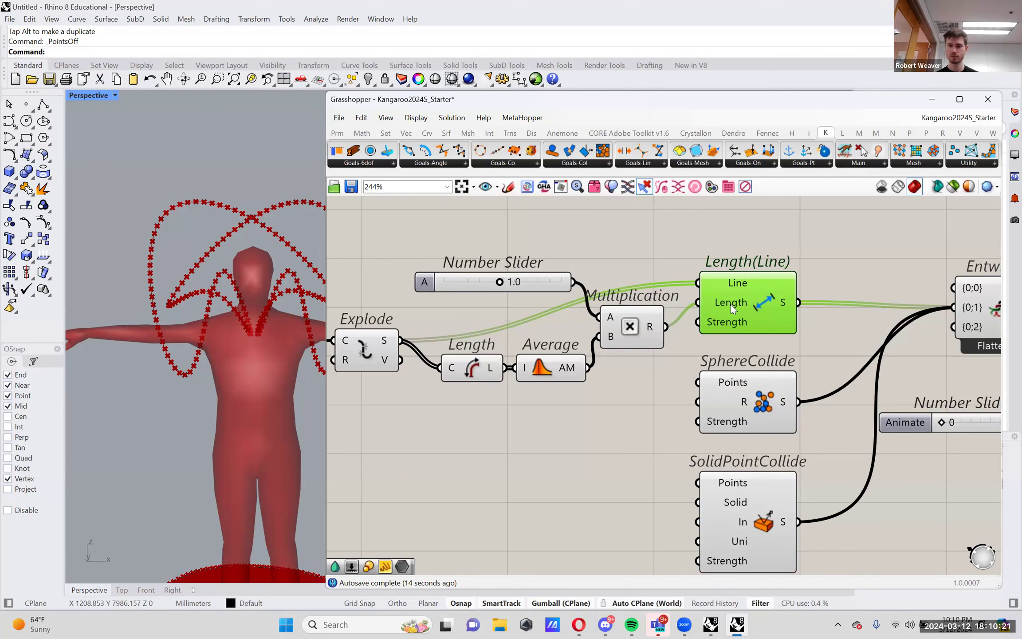
Step: Test the StepSolver by running the Animate slider up to 100 and back to 0
scroll(627, 402, "down", 2)
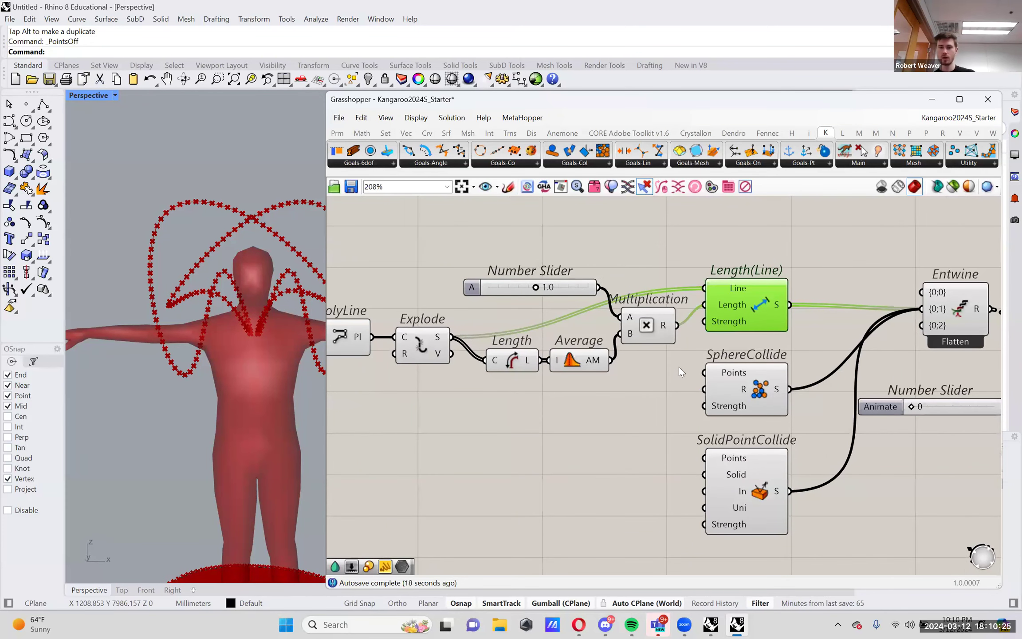
right_click_drag(677, 381, 563, 404)
right_click_drag(763, 401, 609, 401)
scroll(608, 401, "up", 2)
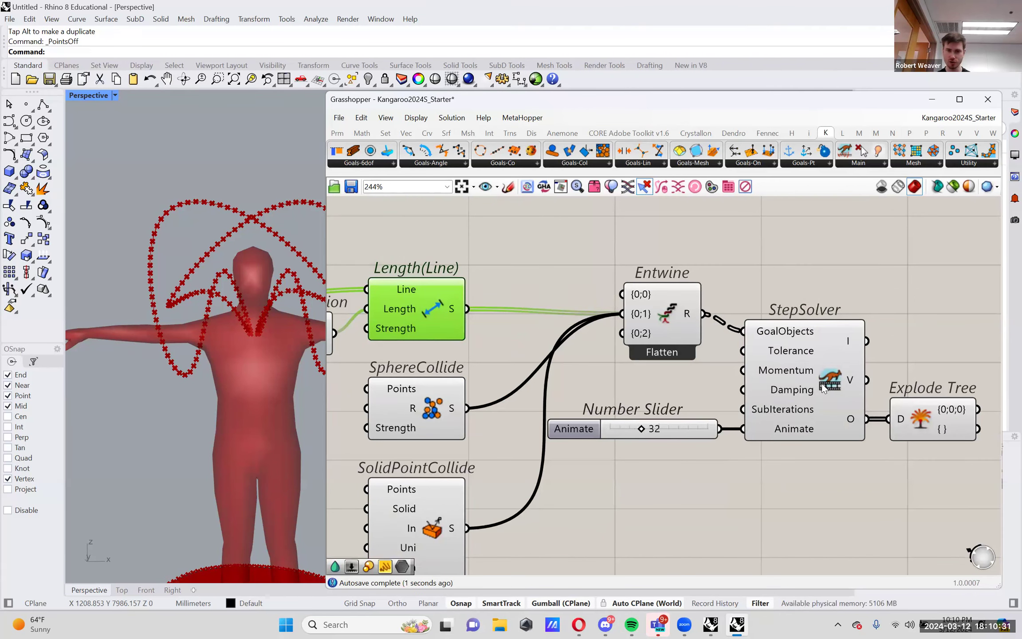
left_click_drag(644, 427, 715, 430)
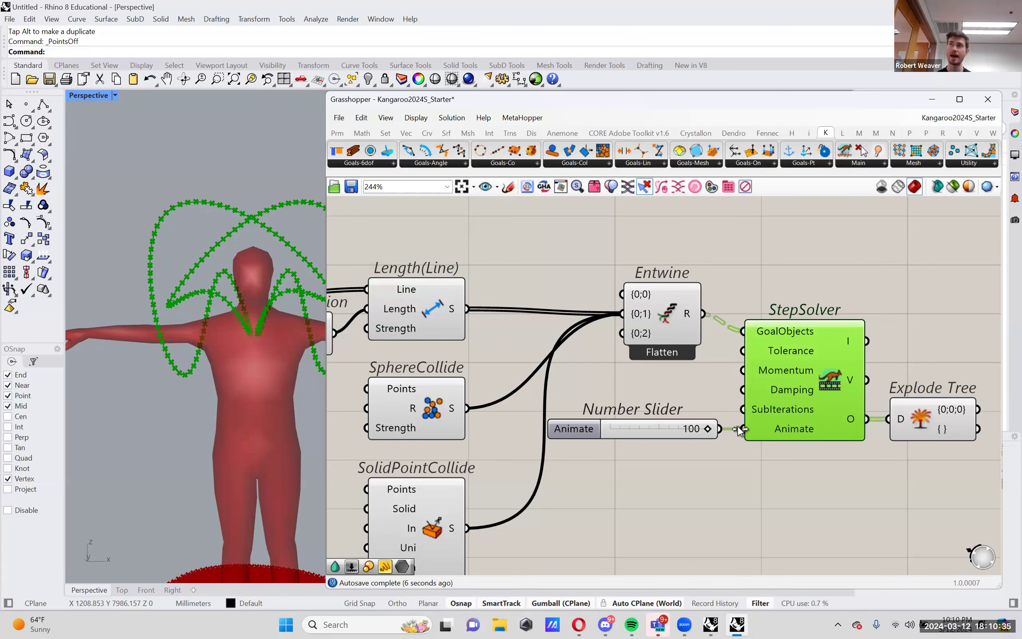
left_click_drag(676, 437, 635, 441)
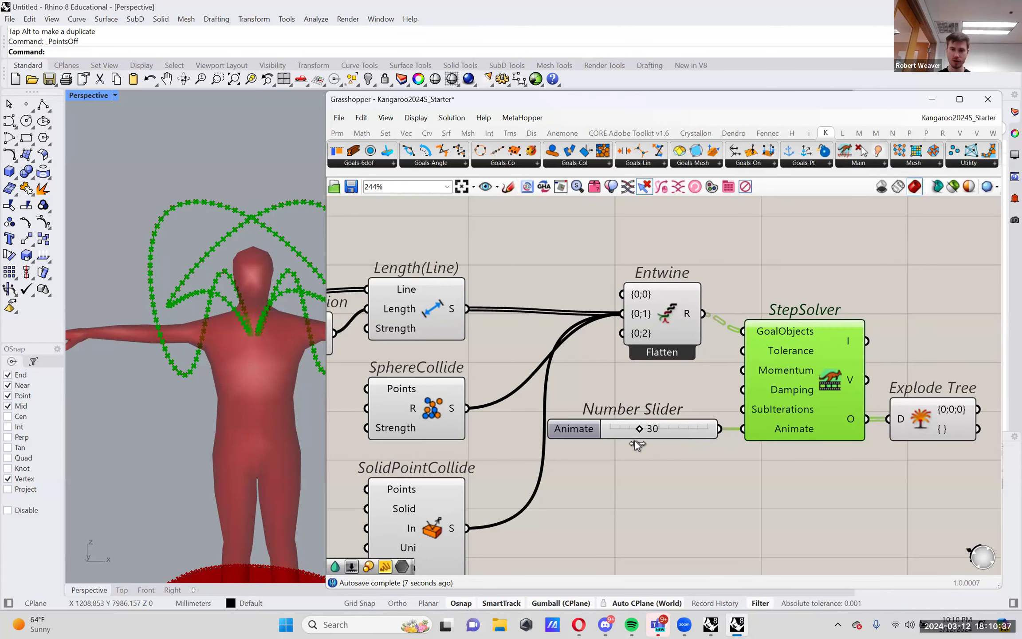
Step: Set the length multiplier slider to 0.9 and advance the Animate slider to 25
right_click_drag(520, 426, 764, 434)
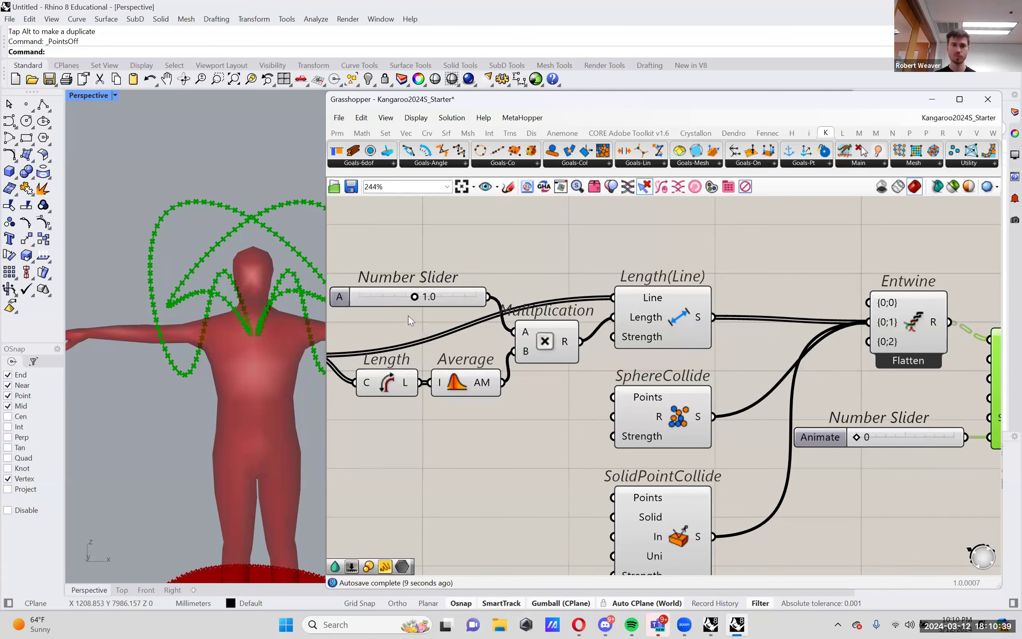
left_click_drag(414, 298, 409, 297)
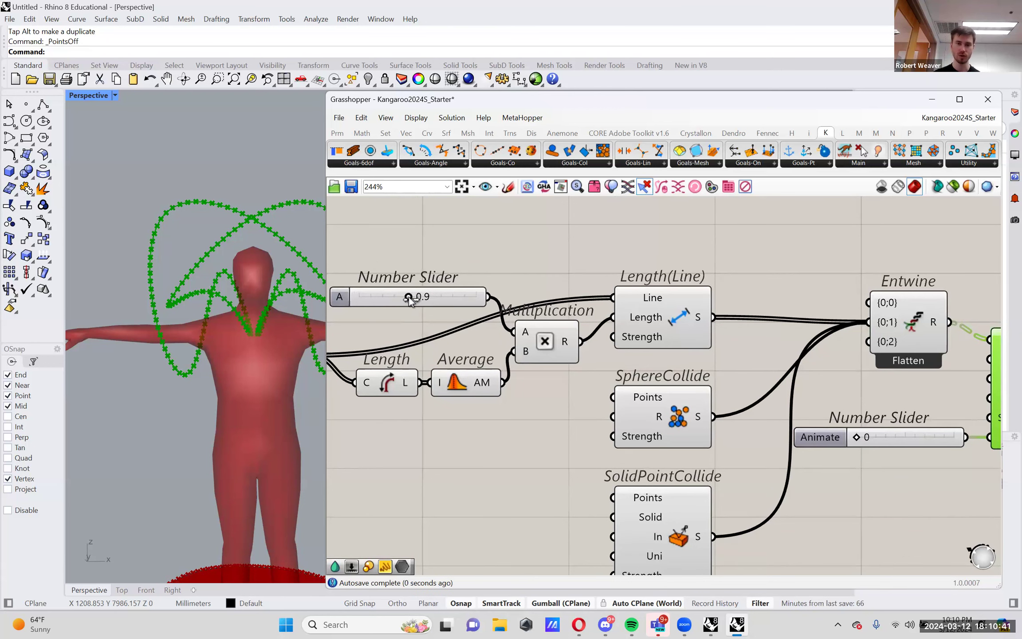
right_click_drag(874, 406, 729, 409)
left_click_drag(716, 441, 733, 440)
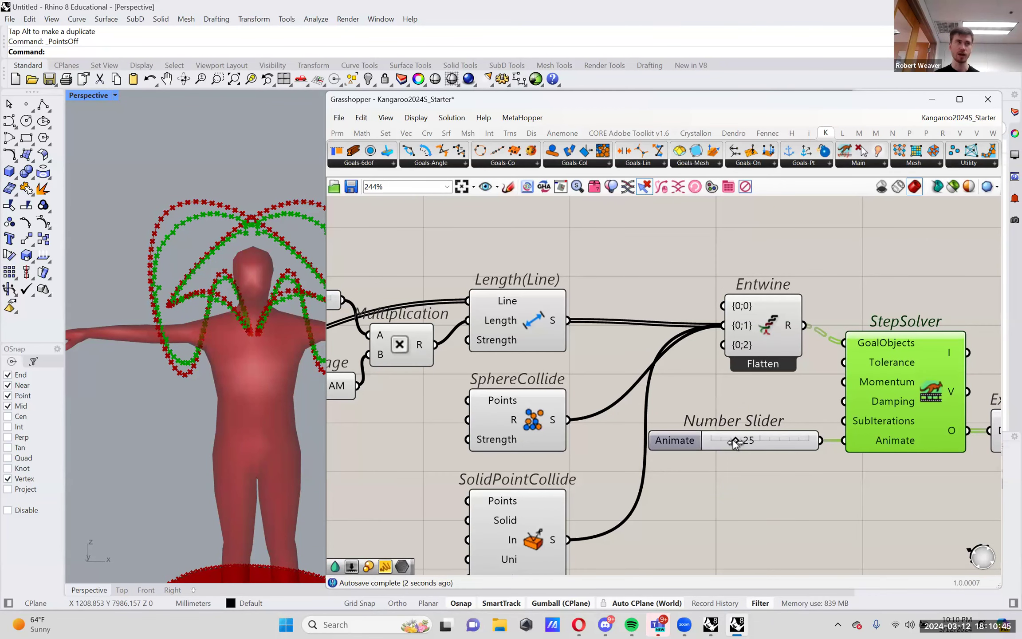
Step: Reset the StepSolver's Animate slider to 0
right_click_drag(627, 422, 798, 435)
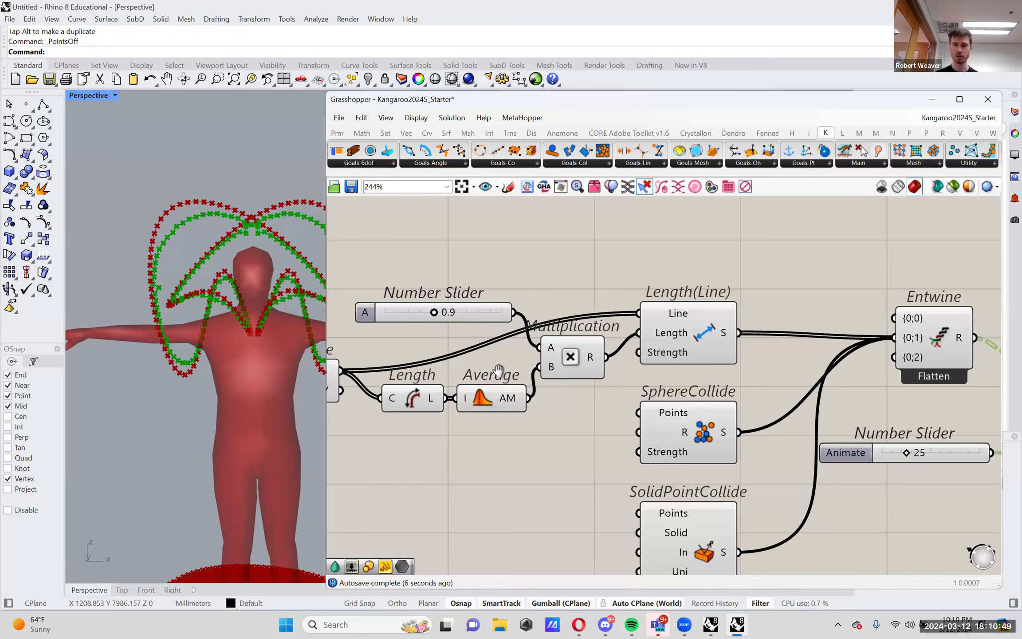
right_click_drag(497, 369, 466, 370)
left_click_drag(867, 457, 834, 468)
scroll(608, 436, "down", 2)
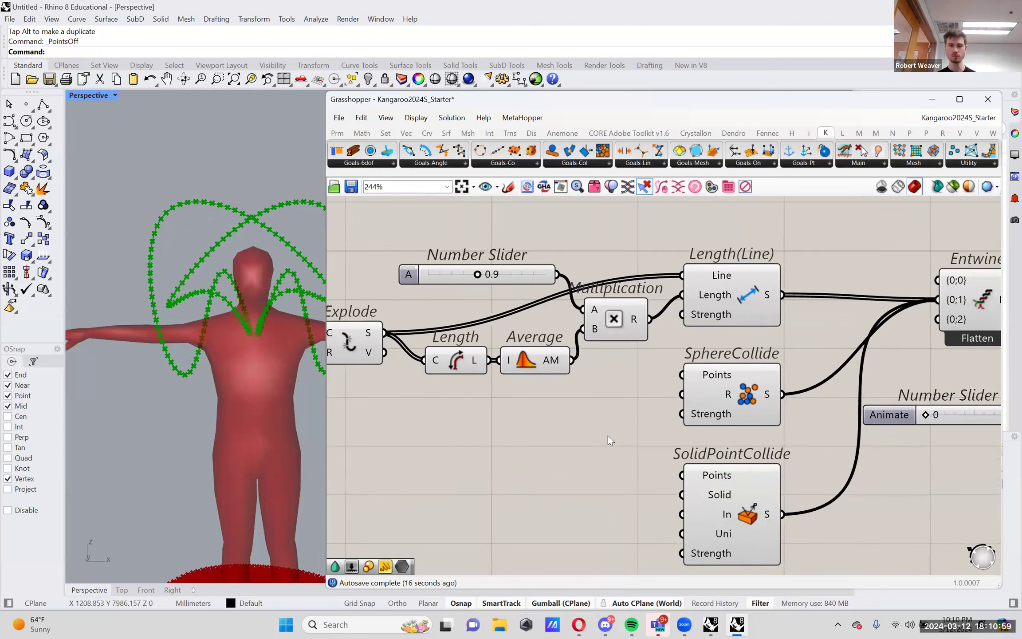
right_click_drag(601, 438, 603, 426)
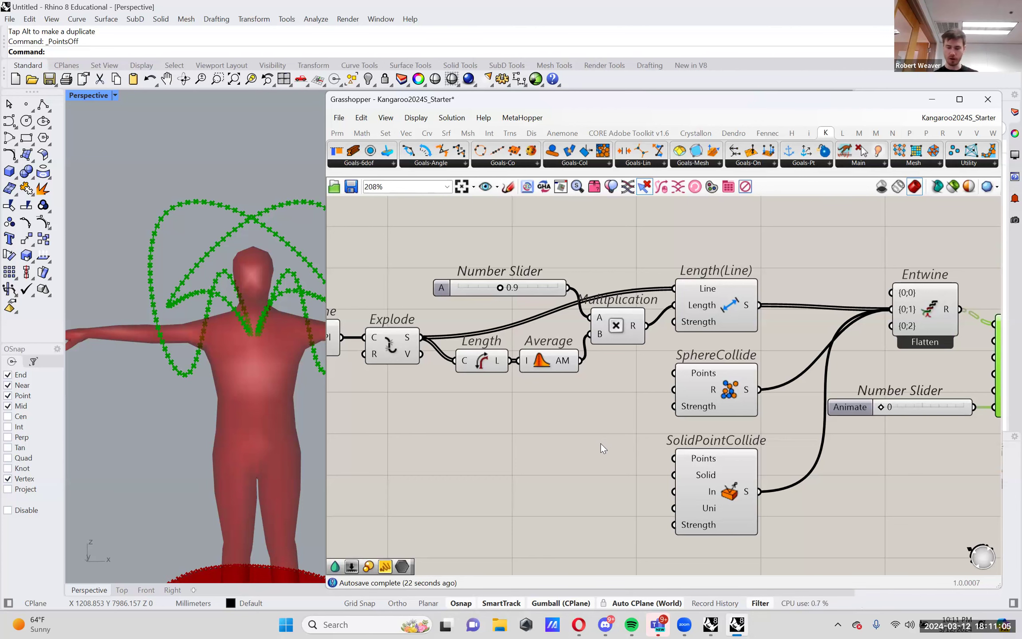
Step: Connect the division points from Divide Curve to the Points input of SphereCollide
right_click_drag(604, 446, 748, 441)
left_click(851, 378)
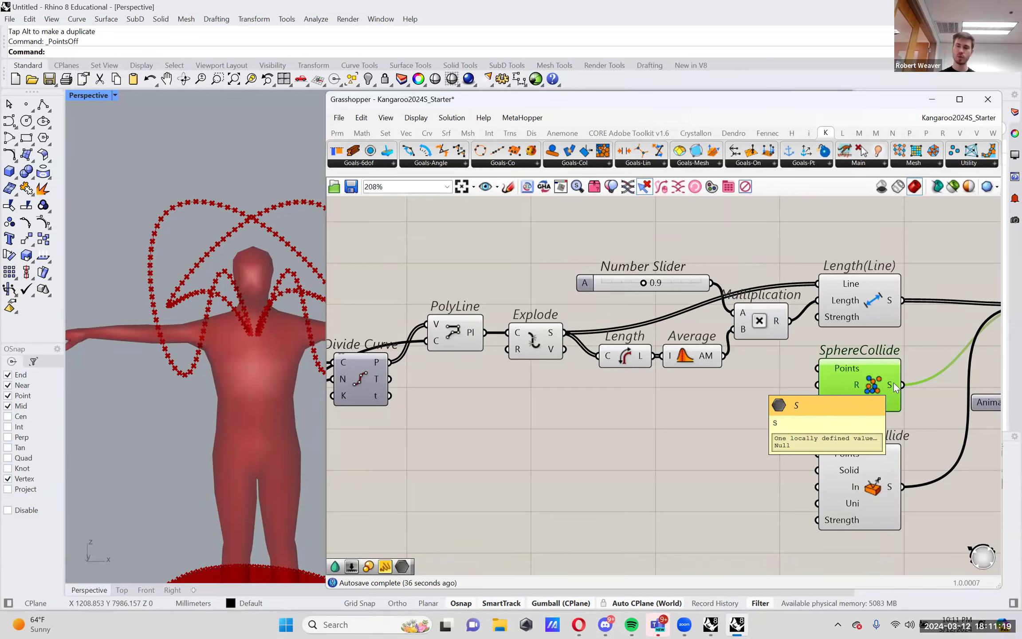
scroll(894, 382, "down", 1)
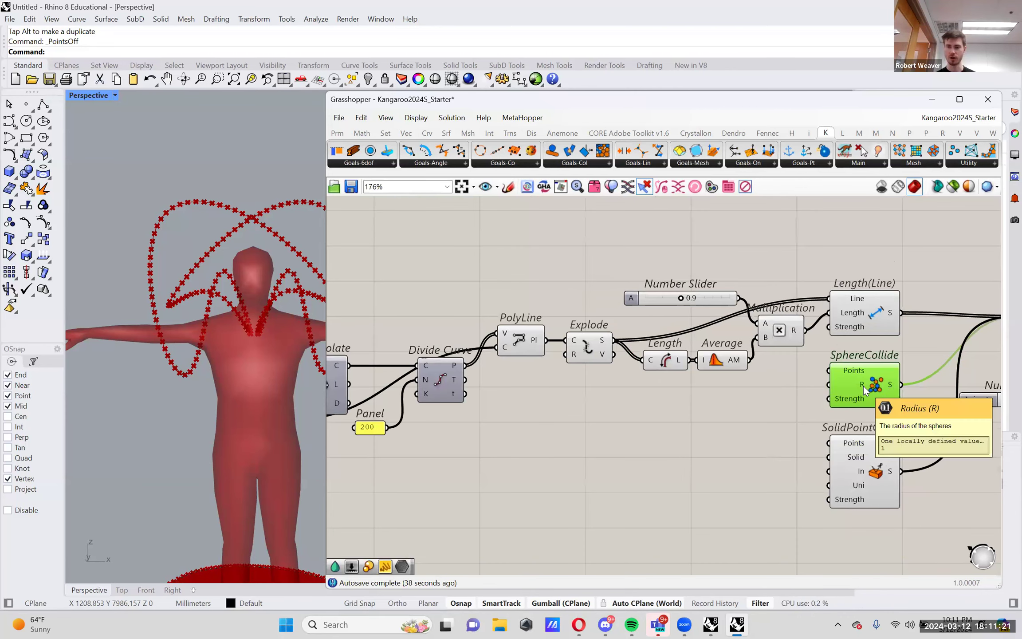
scroll(864, 385, "up", 1)
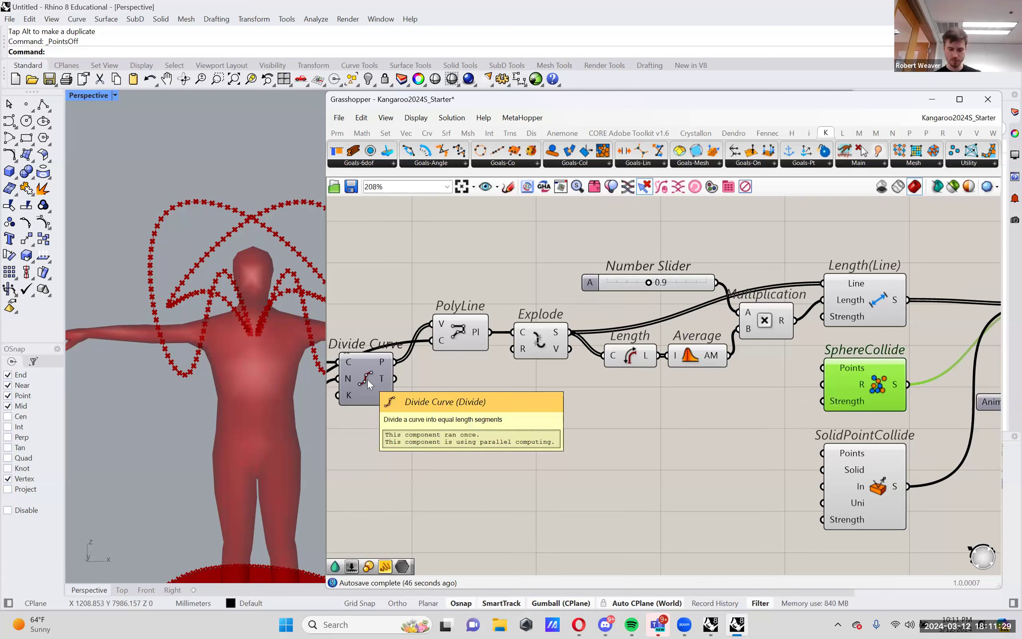
left_click_drag(394, 362, 829, 377)
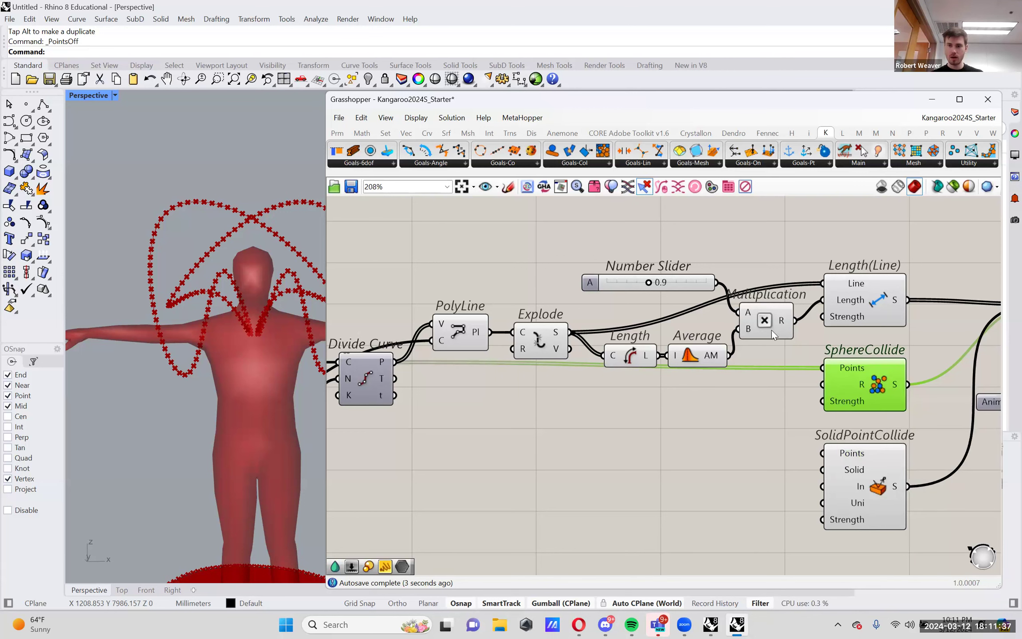
mouse_move(784, 325)
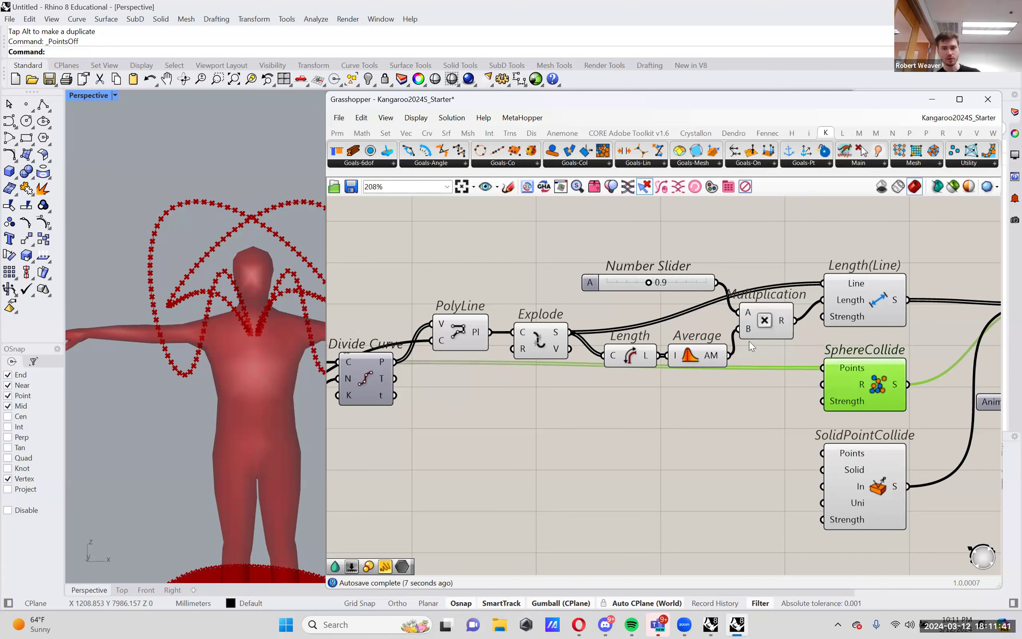
left_click(509, 187)
left_click_drag(555, 466, 663, 456)
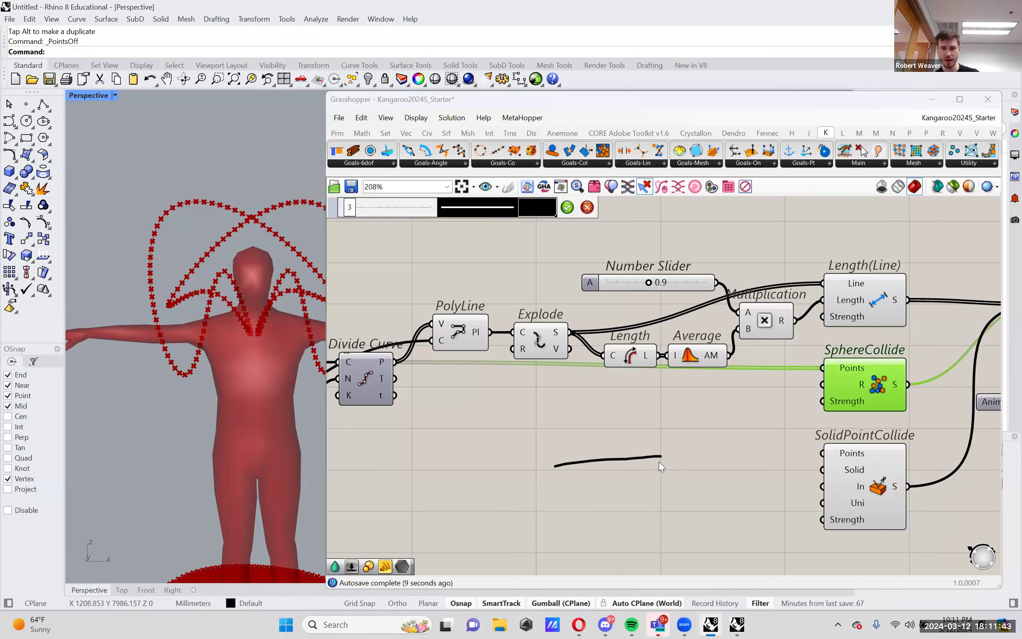
left_click_drag(610, 497, 601, 500)
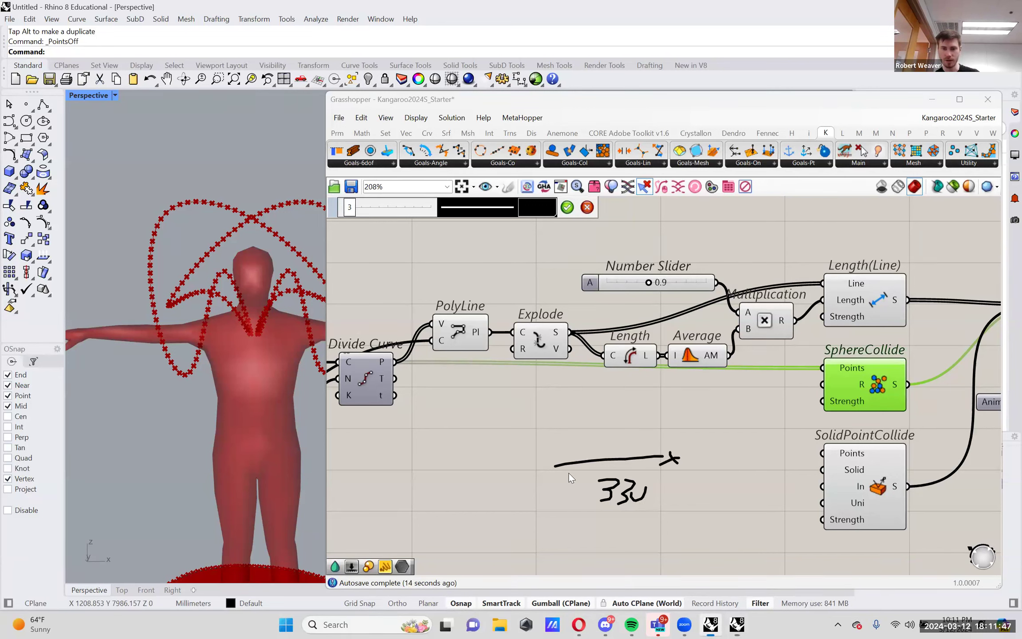
left_click_drag(562, 460, 531, 474)
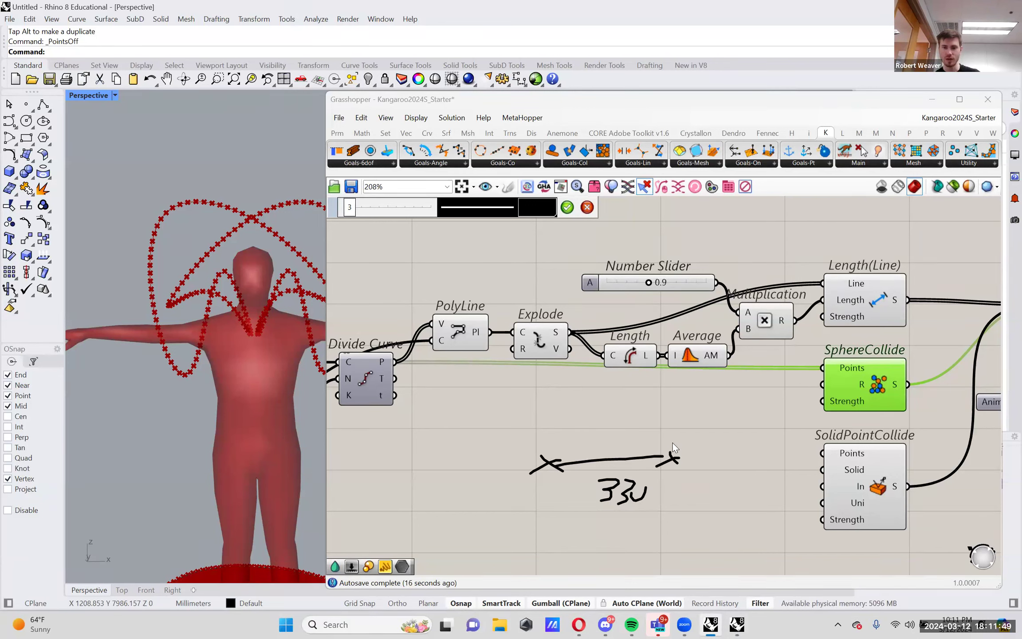
left_click_drag(669, 443, 580, 441)
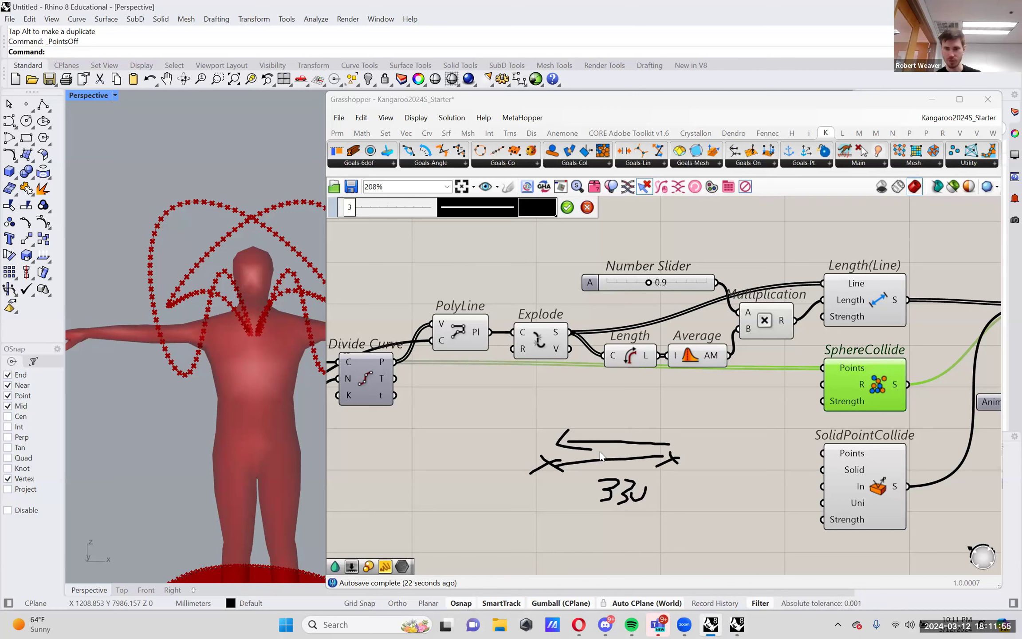
left_click(587, 207)
Step: Feed the Multiplication result into the radius input of SphereCollide
left_click_drag(794, 320, 823, 385)
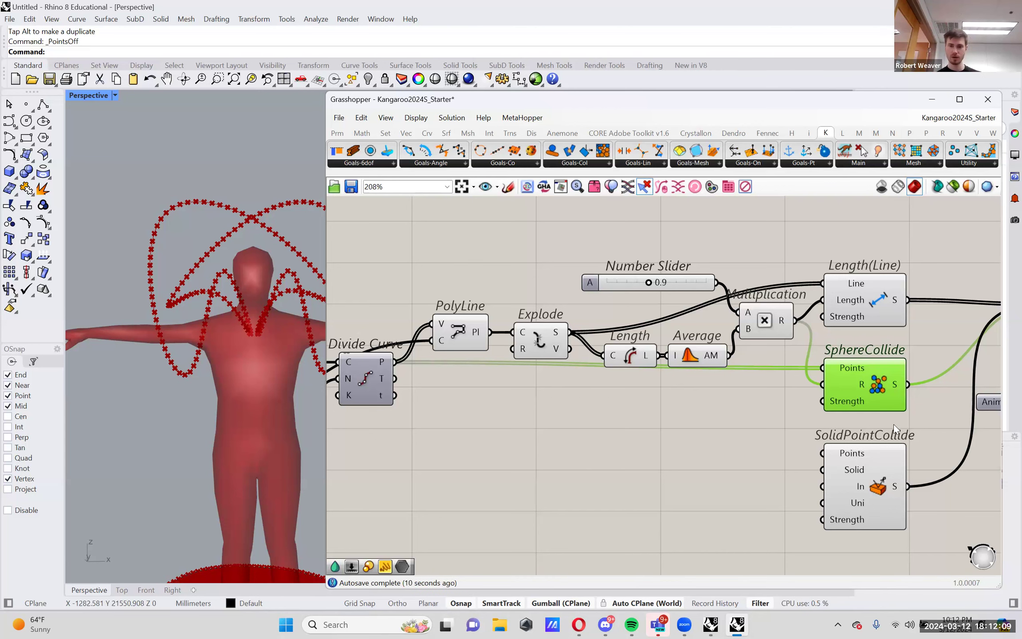
Step: Connect the human Mesh parameter to the Solid input of SolidPointCollide
scroll(894, 425, "down", 5)
right_click_drag(559, 436, 613, 427)
left_click(344, 318)
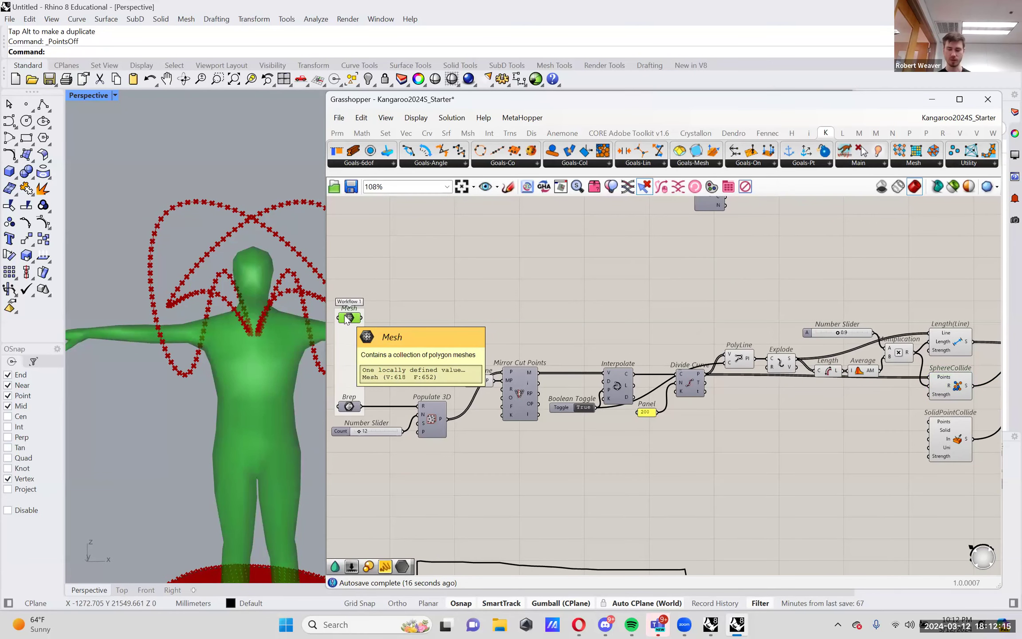
left_click_drag(363, 318, 927, 430)
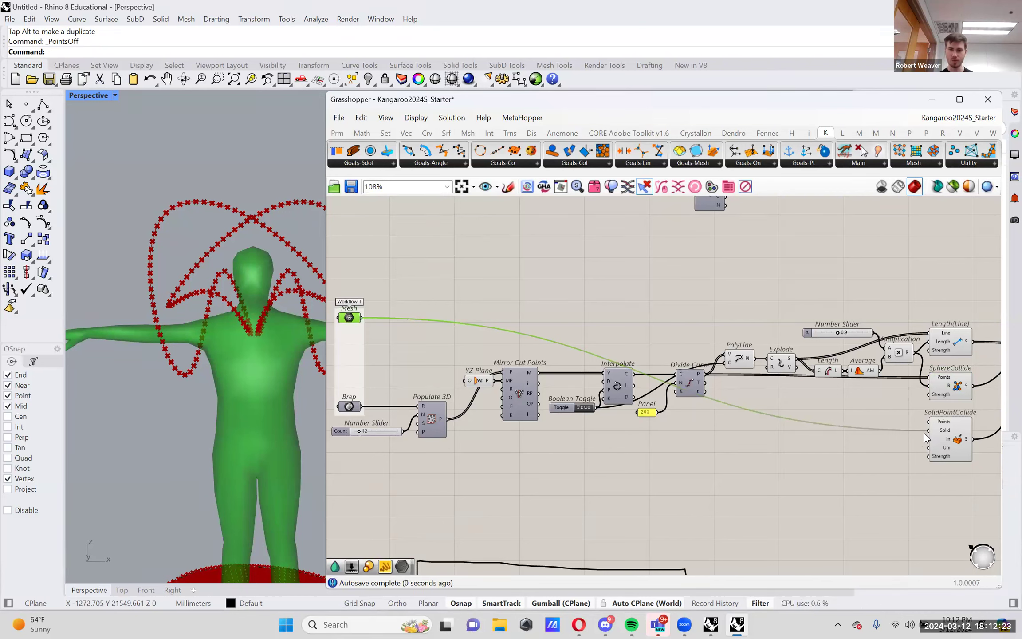
mouse_move(940, 433)
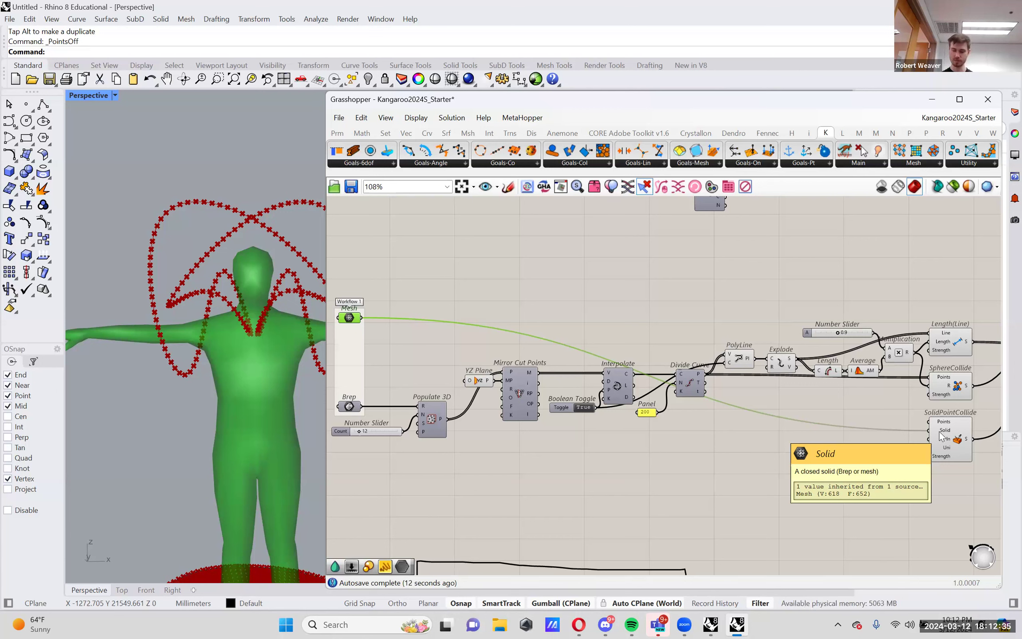
Step: Connect the division points from Divide Curve to the Points input of SolidPointCollide
scroll(941, 437, "up", 4)
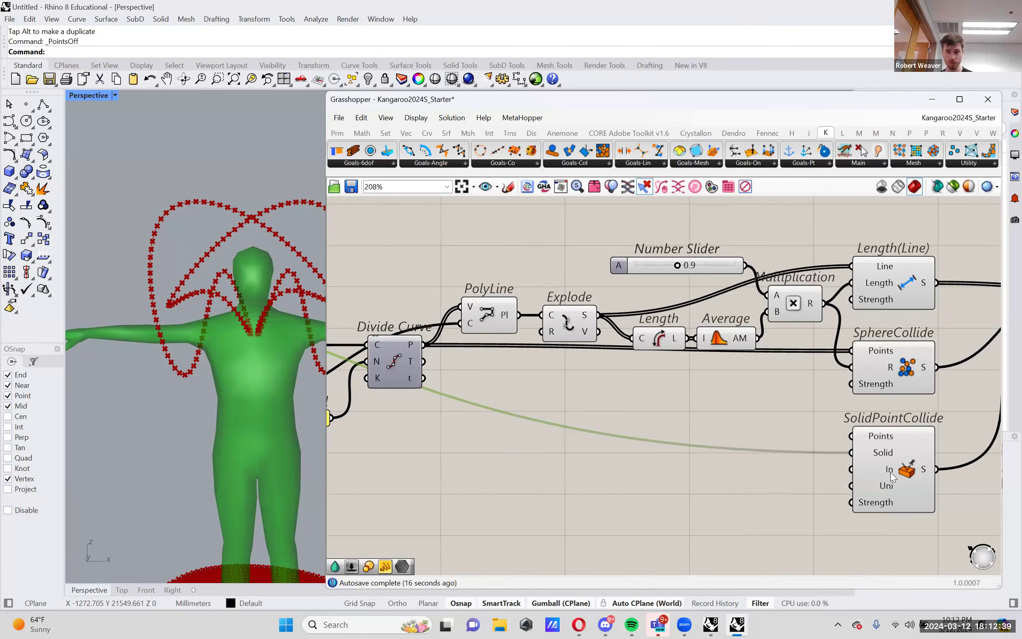
left_click(901, 360)
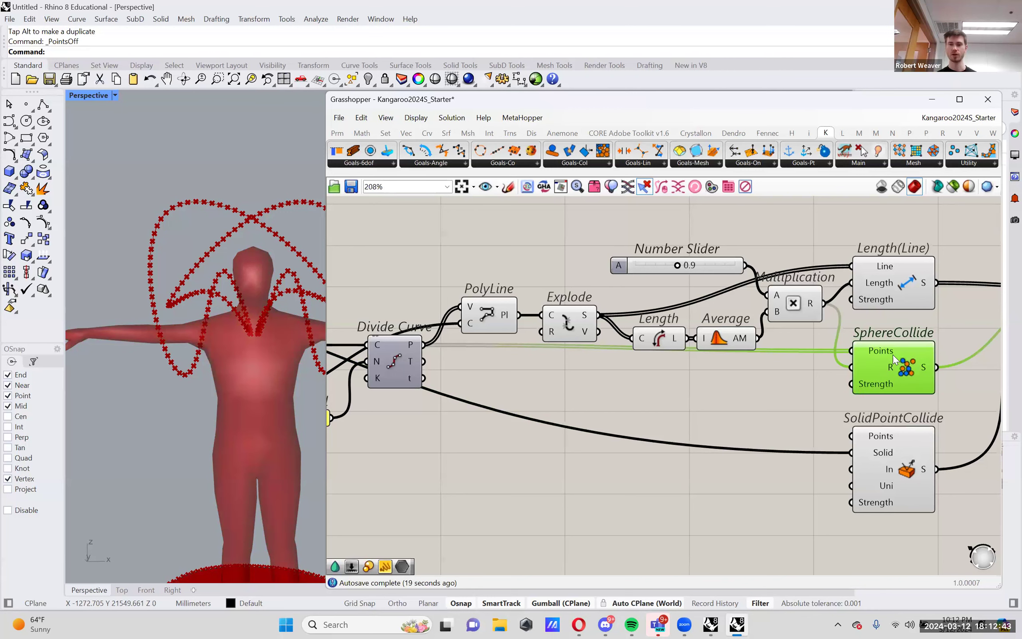
left_click_drag(425, 345, 844, 441)
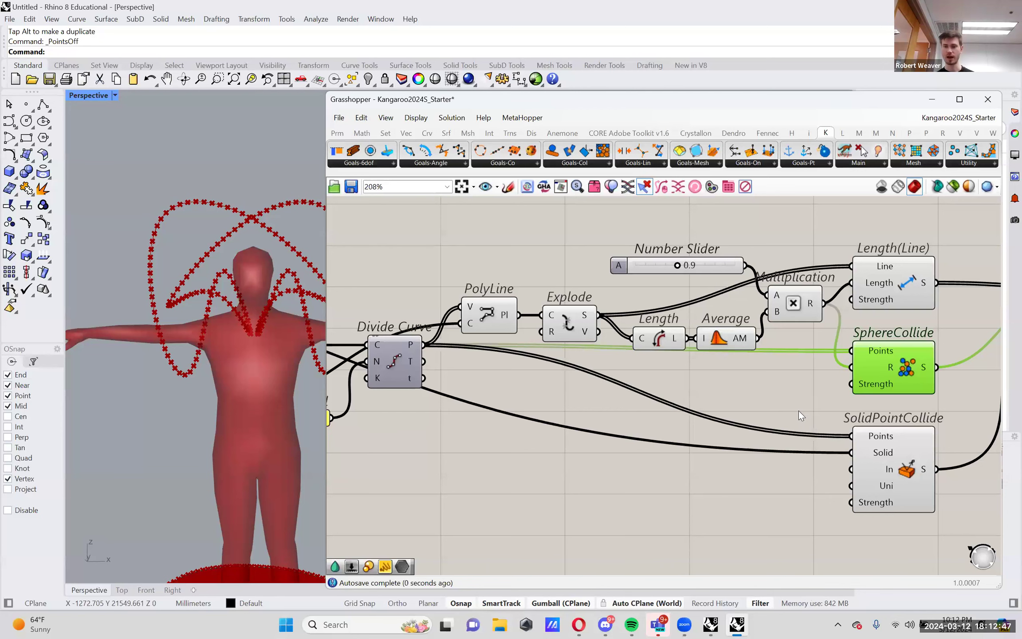
right_click_drag(799, 410, 794, 409)
mouse_move(880, 466)
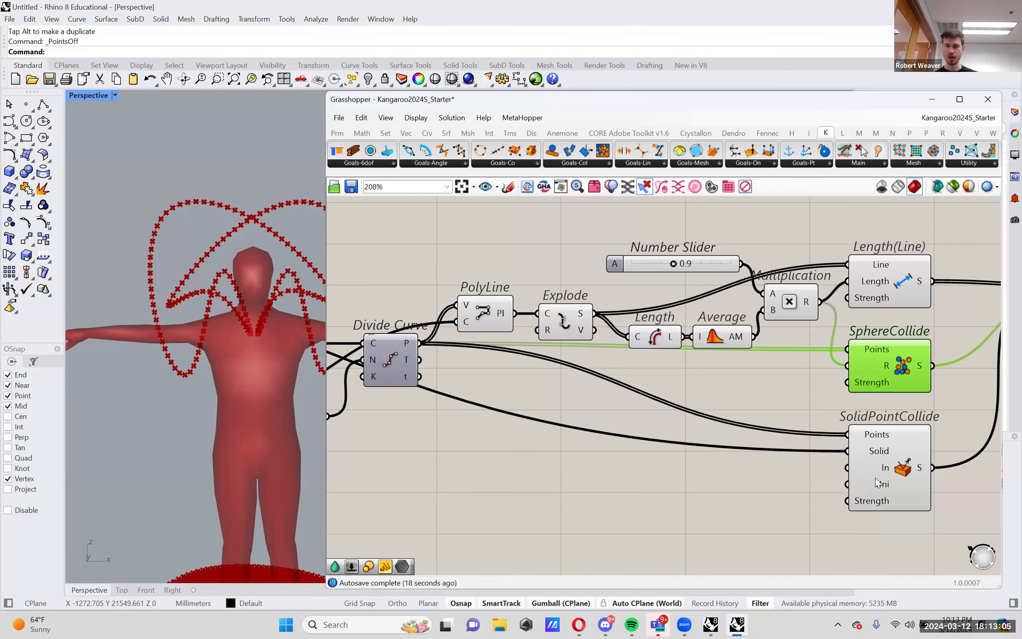
Step: Set the length multiplier slider feeding the Multiplication component to 0.5
right_click_drag(877, 477, 783, 488)
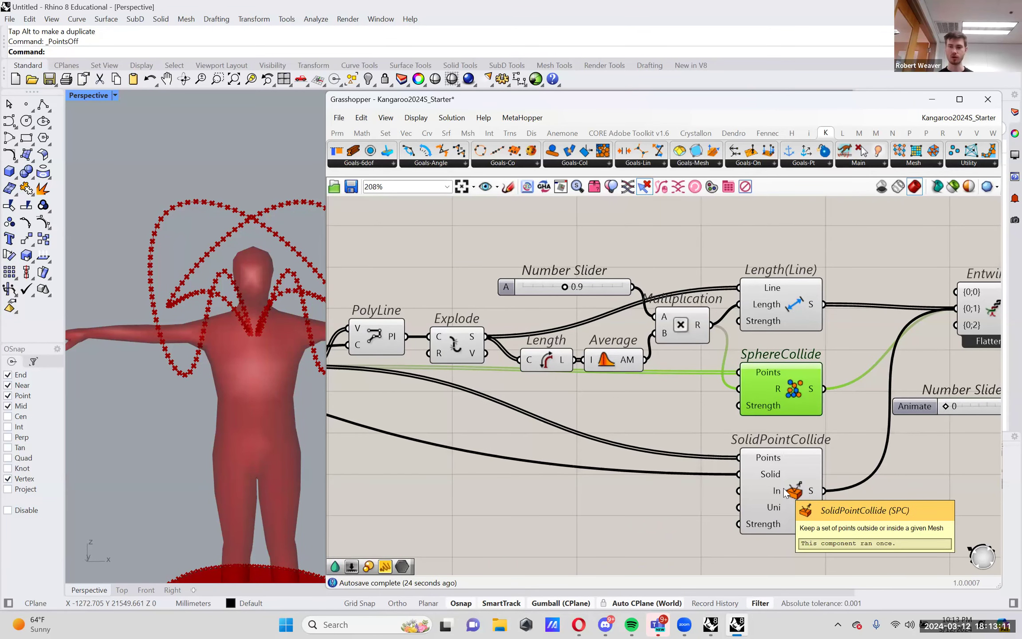
right_click_drag(860, 452, 590, 453)
left_click(850, 375)
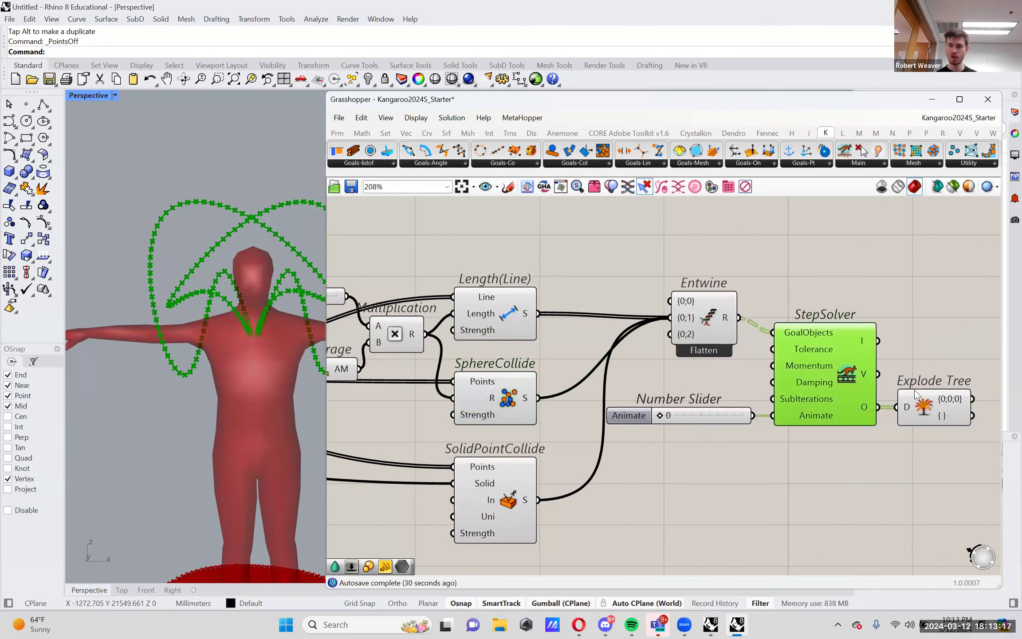
left_click(918, 405)
right_click_drag(589, 358, 706, 378)
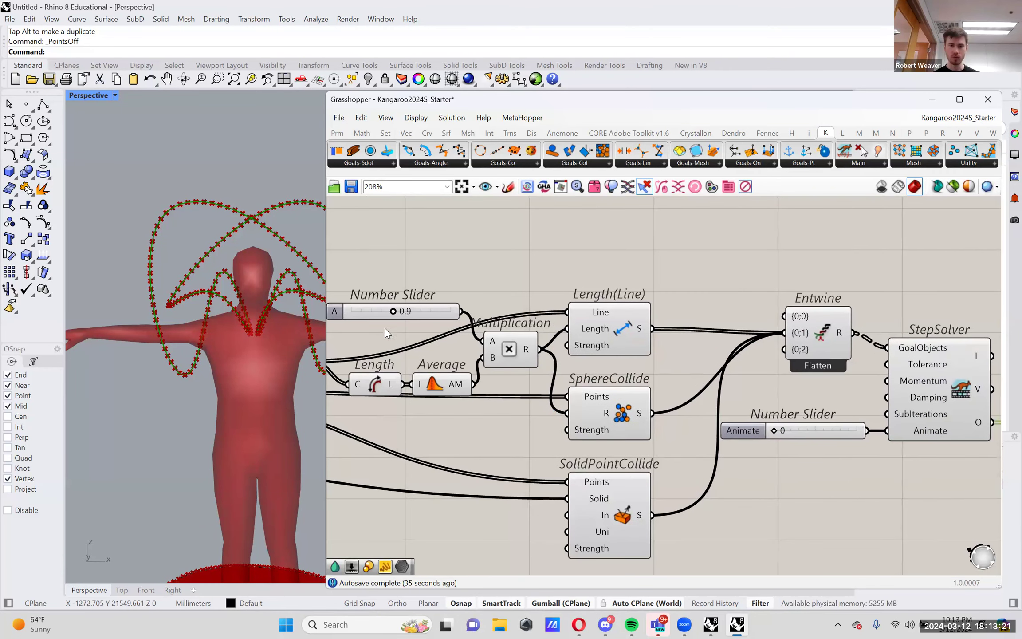
left_click_drag(392, 312, 371, 310)
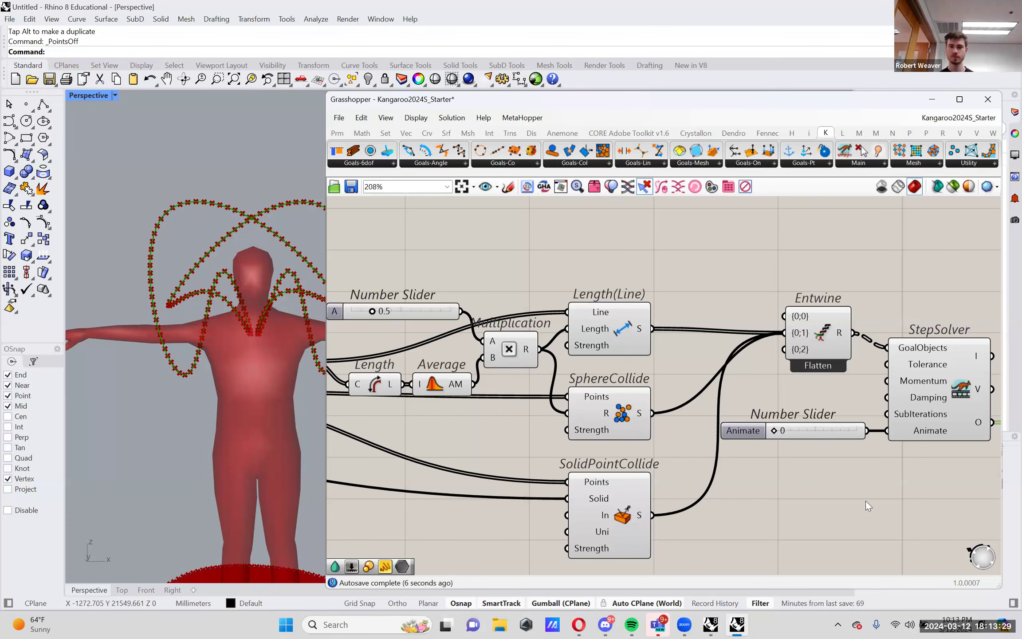
Step: Run the simulation by setting the Animate slider to 14 and inspect the StepSolver result around the figure
right_click_drag(911, 445, 786, 427)
left_click(822, 376)
scroll(648, 413, "up", 2)
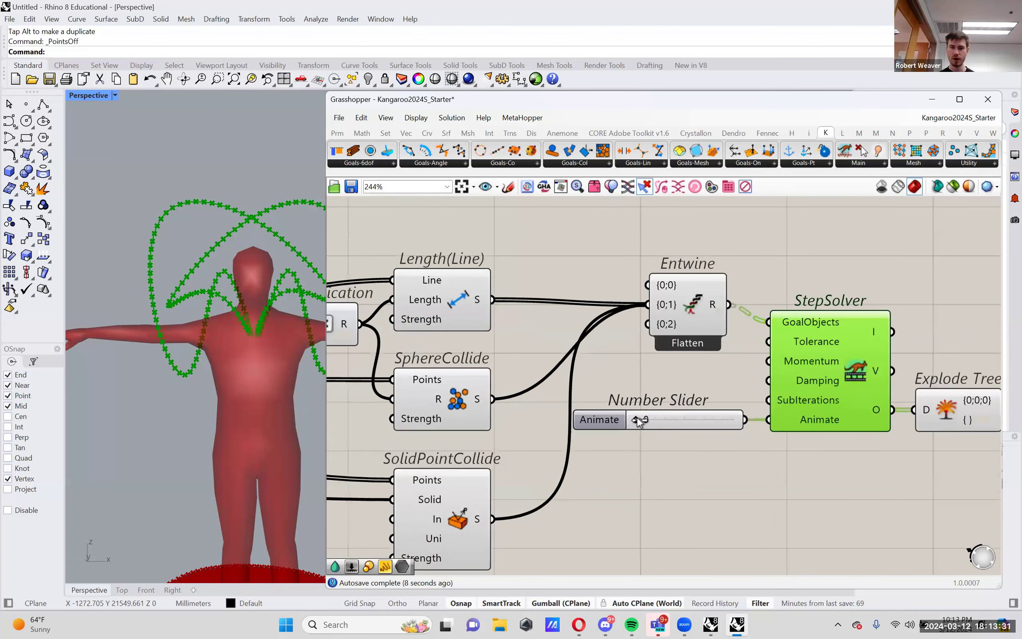
left_click_drag(638, 418, 652, 417)
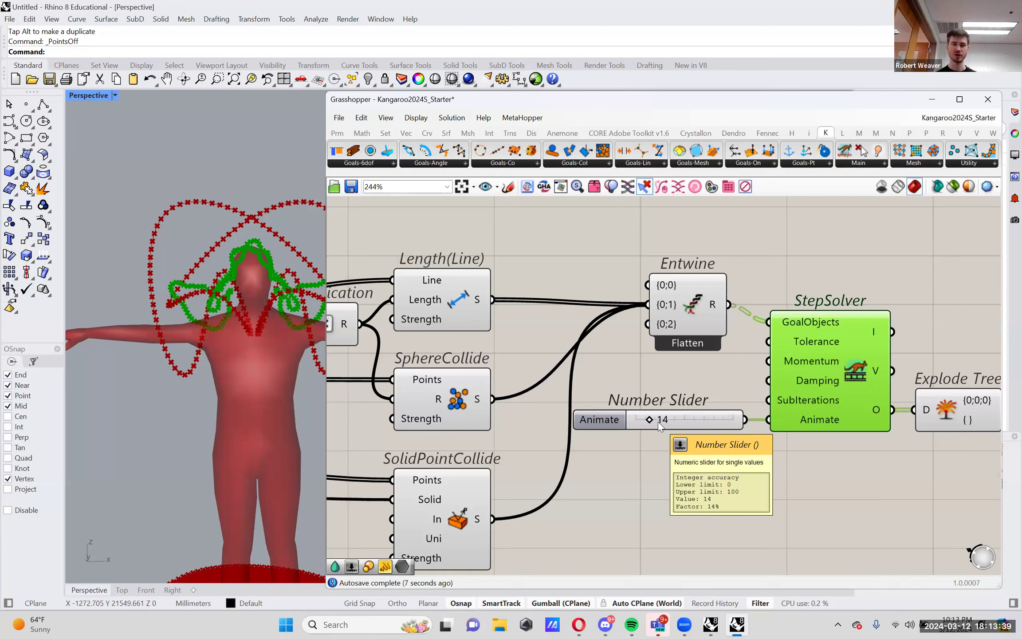
left_click_drag(198, 307, 194, 304)
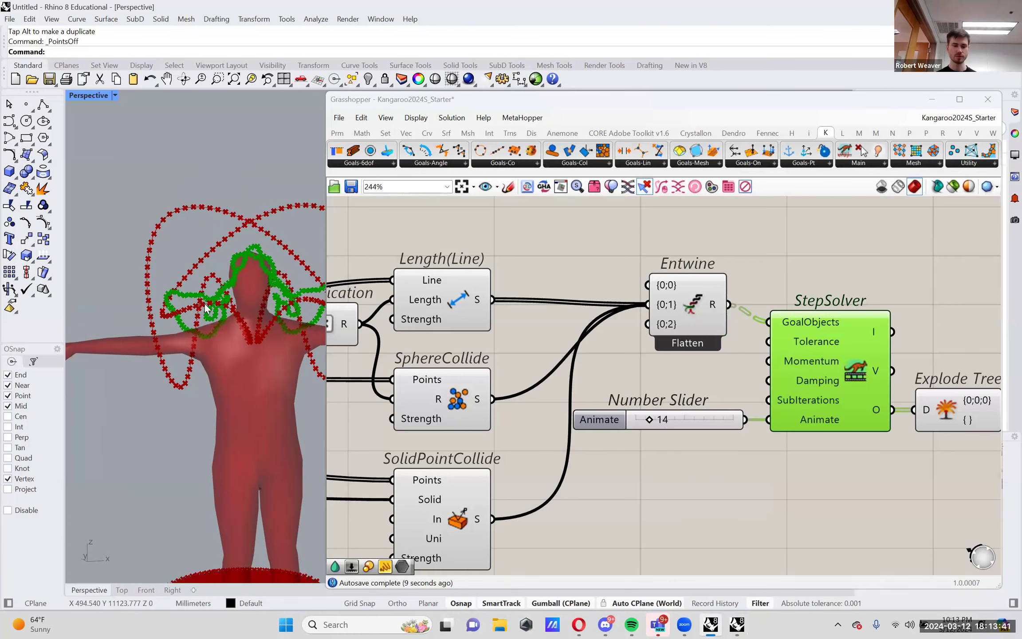
right_click_drag(266, 284, 214, 301, "shift")
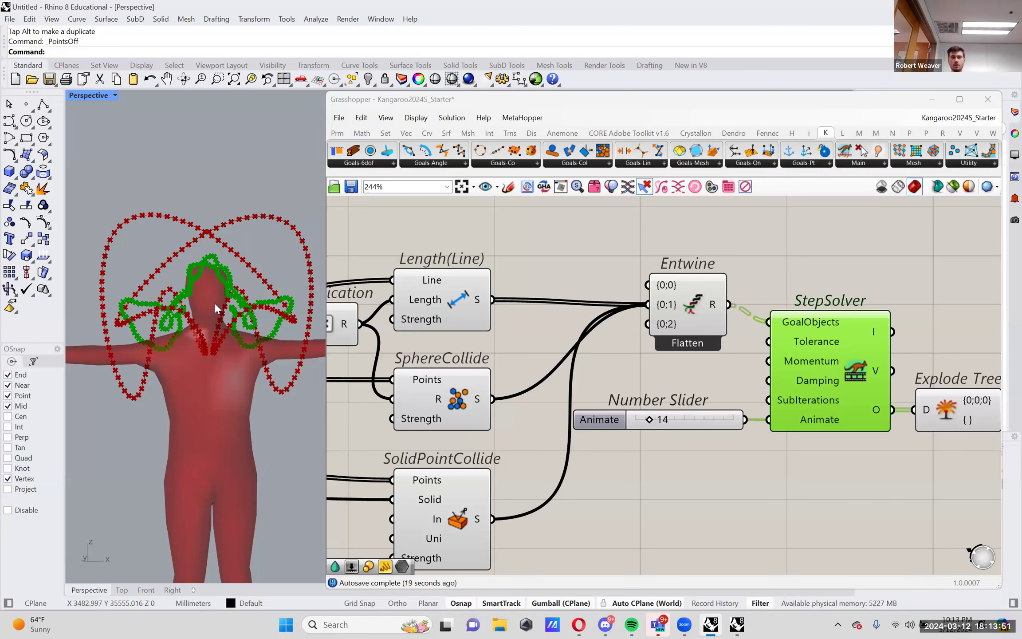
Step: Test other length multipliers against the simulation, returning the multiplier slider to 0.5 and the Animate slider to 0
right_click_drag(498, 333, 659, 343)
scroll(603, 342, "down", 2)
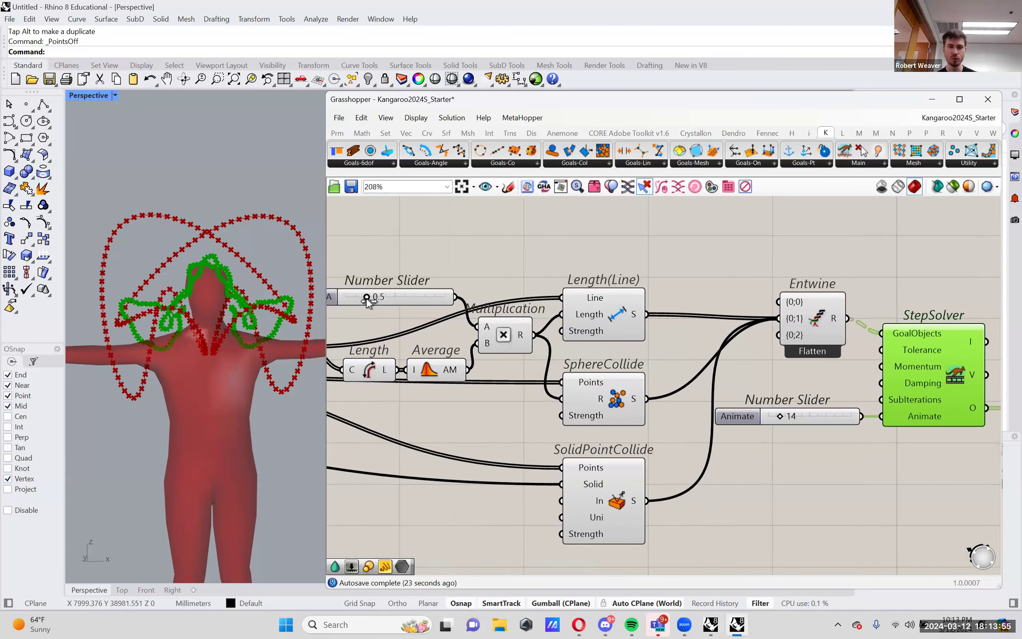
mouse_move(781, 416)
left_mouse_down()
mouse_move(768, 417)
mouse_move(780, 420)
left_mouse_up()
left_click_drag(346, 300, 419, 306)
left_click_drag(779, 417, 754, 423)
left_click_drag(378, 298, 369, 299)
mouse_move(768, 417)
left_mouse_down()
mouse_move(787, 420)
mouse_move(757, 418)
left_mouse_up()
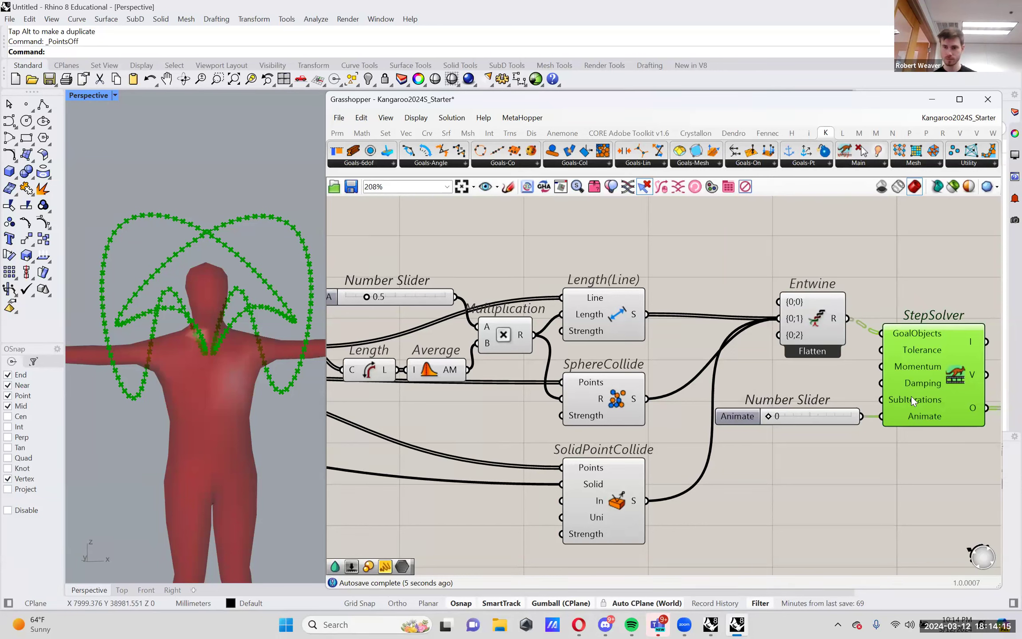
Step: Add a panel containing 1, wire it to the StepSolver's SubIterations input, and test the animation, returning Animate to 0
mouse_move(913, 401)
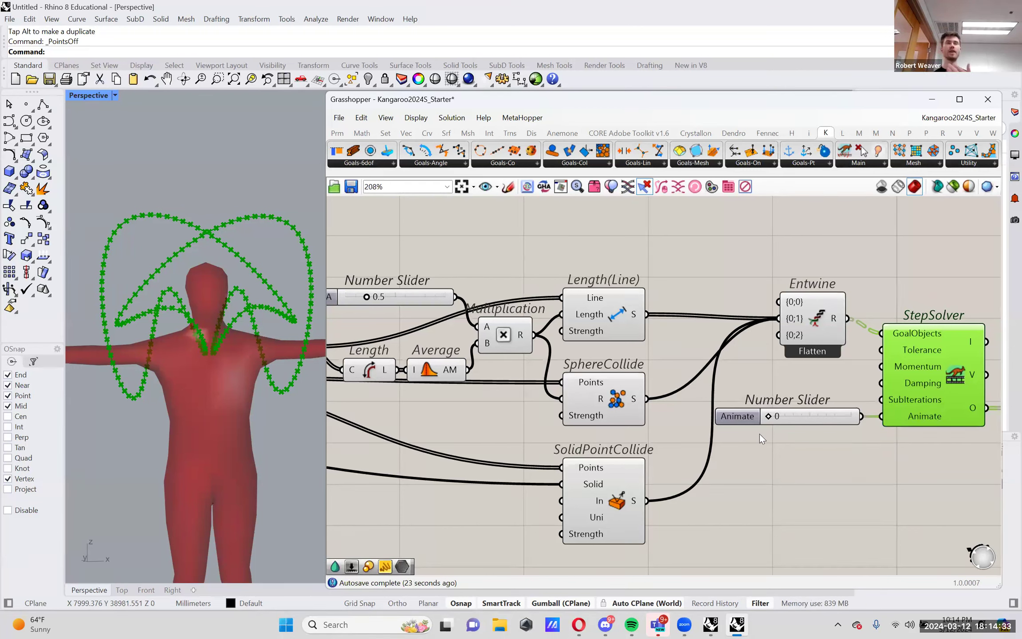
left_click_drag(828, 419, 826, 446)
double_click(810, 384)
type("panel")
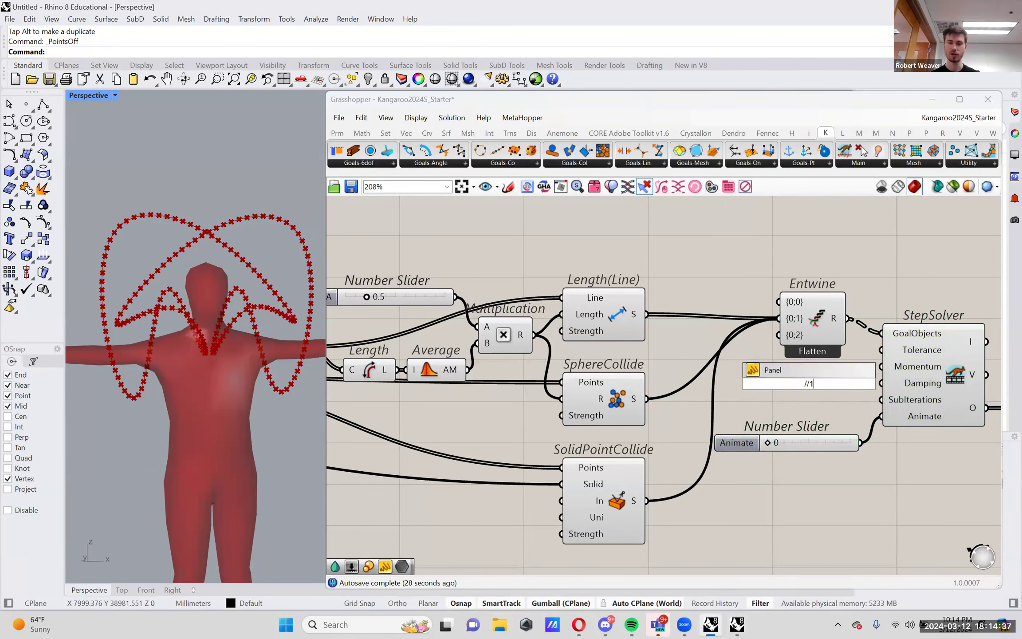
key("Return")
left_click(812, 409)
left_click_drag(813, 412, 905, 401)
left_click(942, 390)
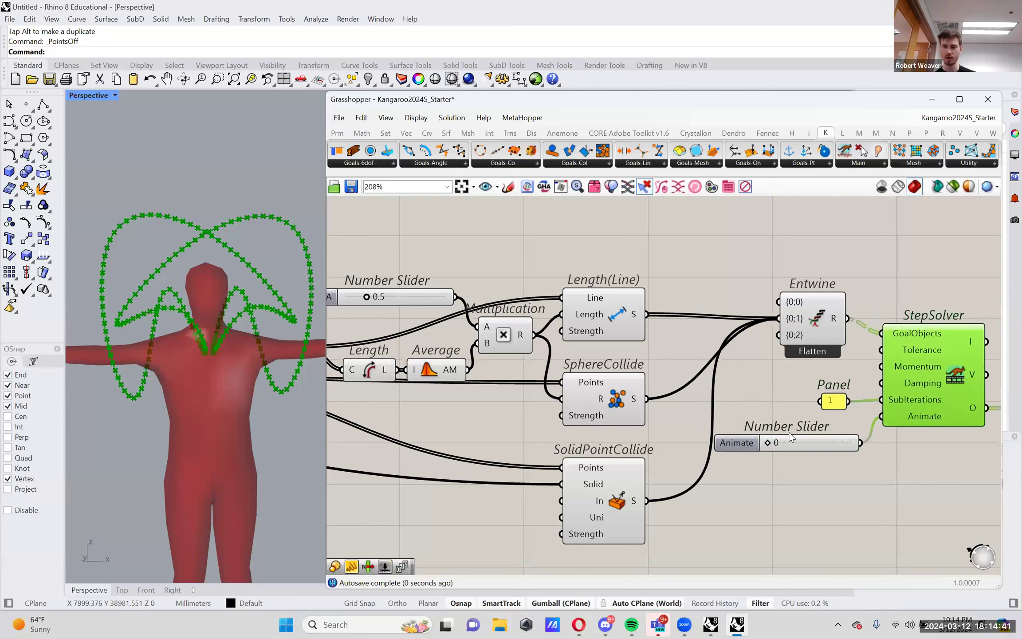
left_click_drag(767, 442, 741, 447)
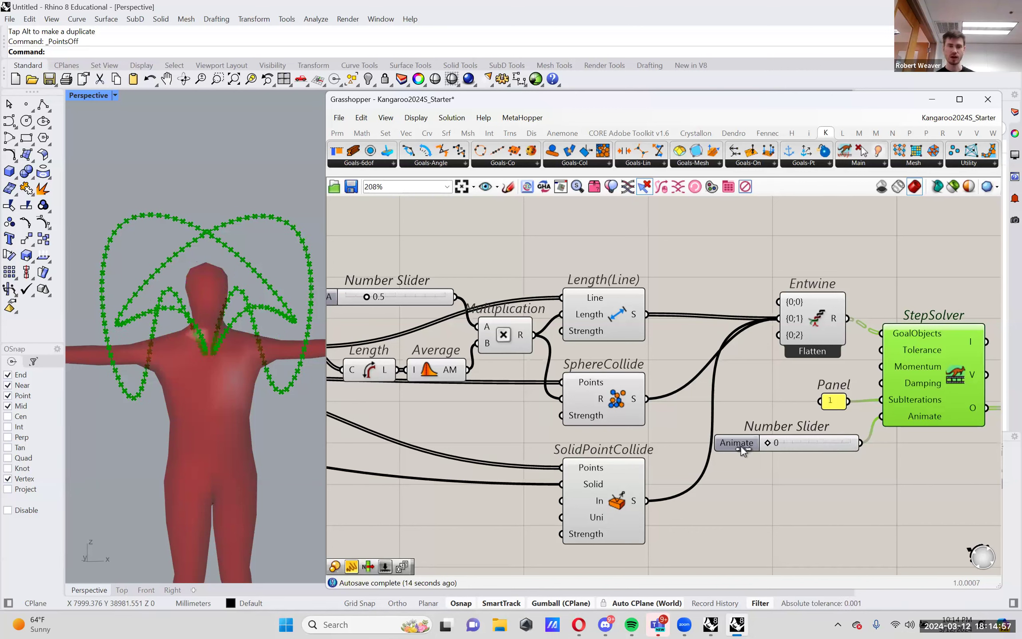
left_click_drag(833, 404, 833, 412)
Step: Examine the StepSolver's Momentum and Damping inputs and the data in the first Explode Tree branch
scroll(865, 436, "up", 3)
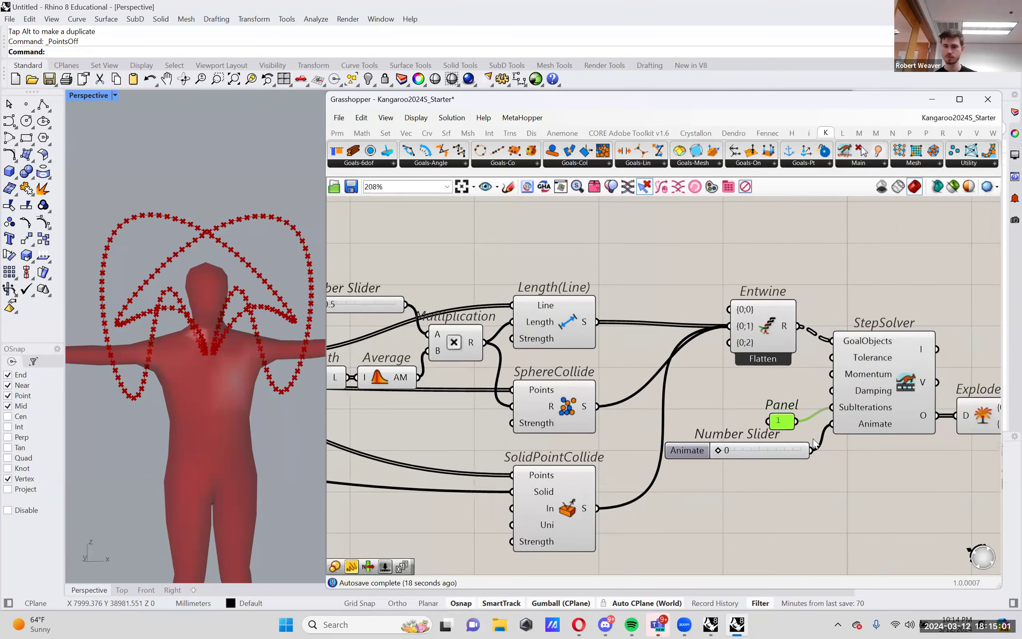
mouse_move(826, 369)
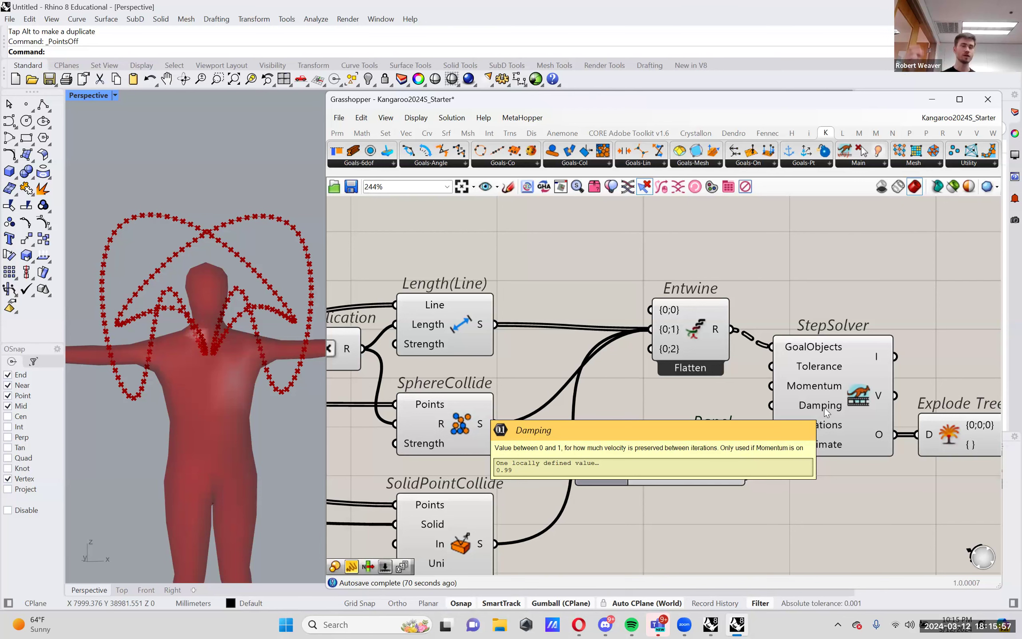
right_click_drag(825, 409, 680, 452)
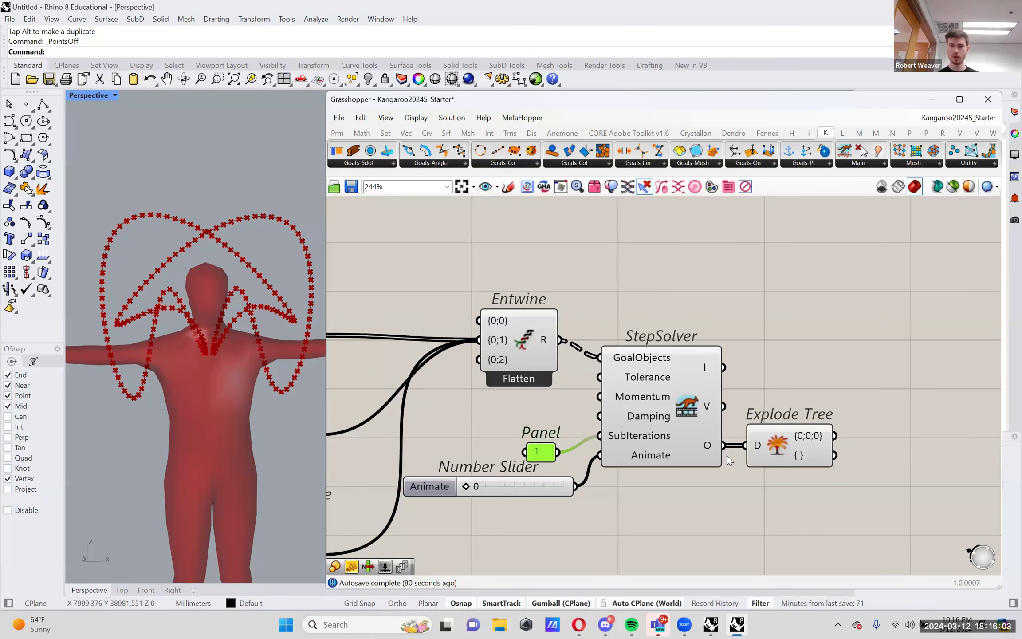
right_click_drag(801, 412, 730, 400)
left_click(622, 406)
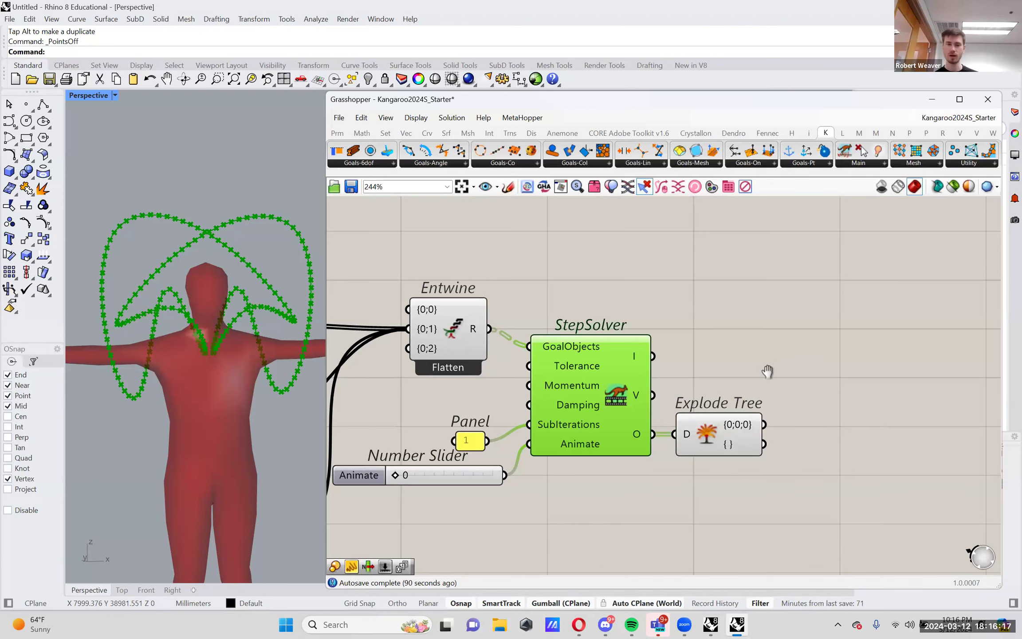
scroll(718, 390, "down", 2)
right_click_drag(724, 388, 650, 395)
mouse_move(616, 437)
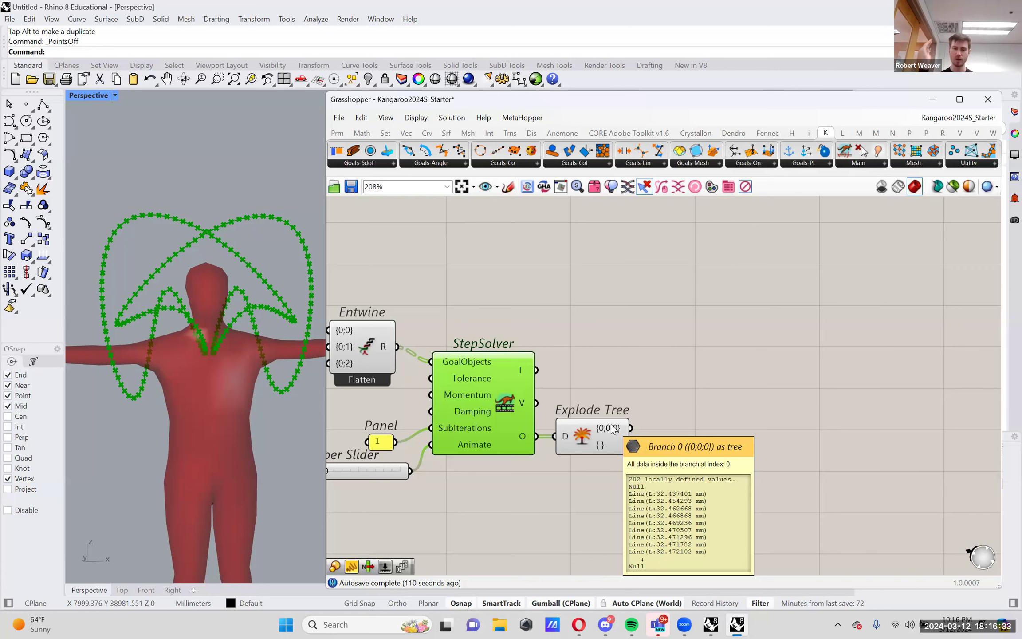
Step: Add a Clean Tree component after Explode Tree and feed it the {0;0;0} branch to remove the null items
double_click(681, 390)
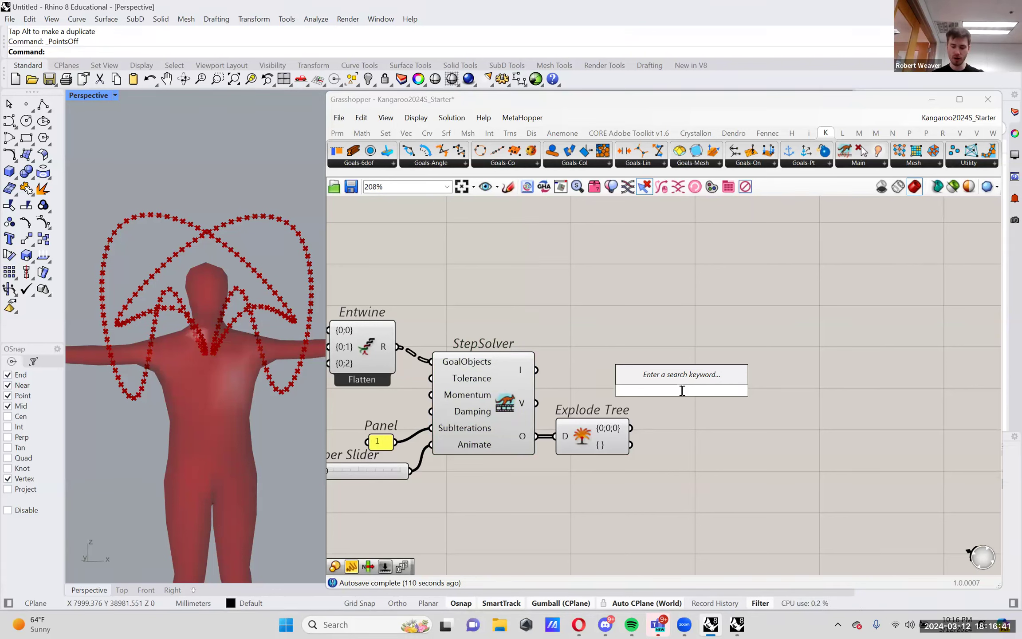
type("clean t")
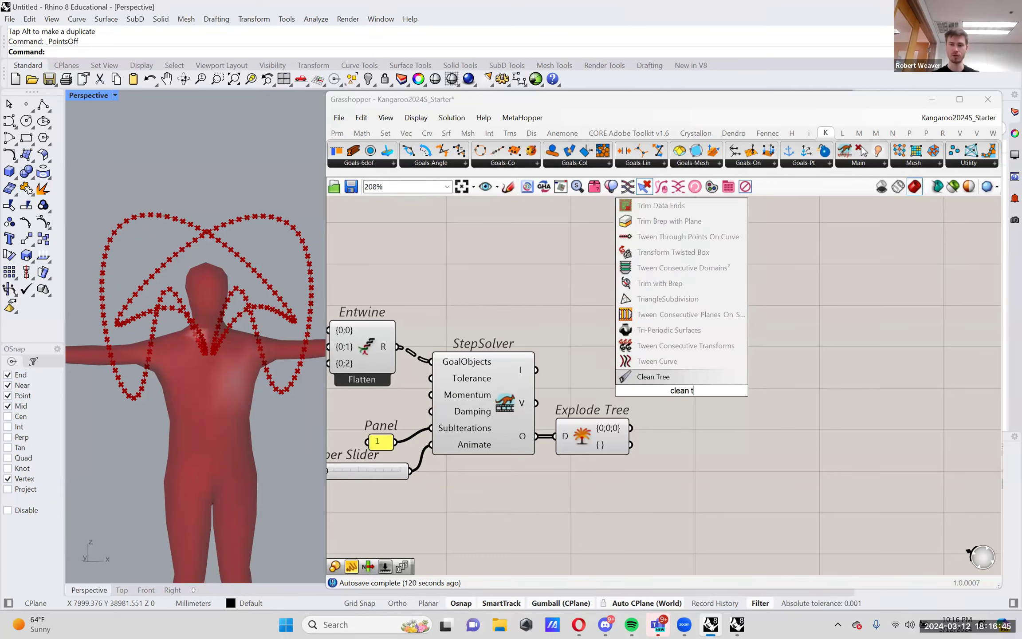
key("Return")
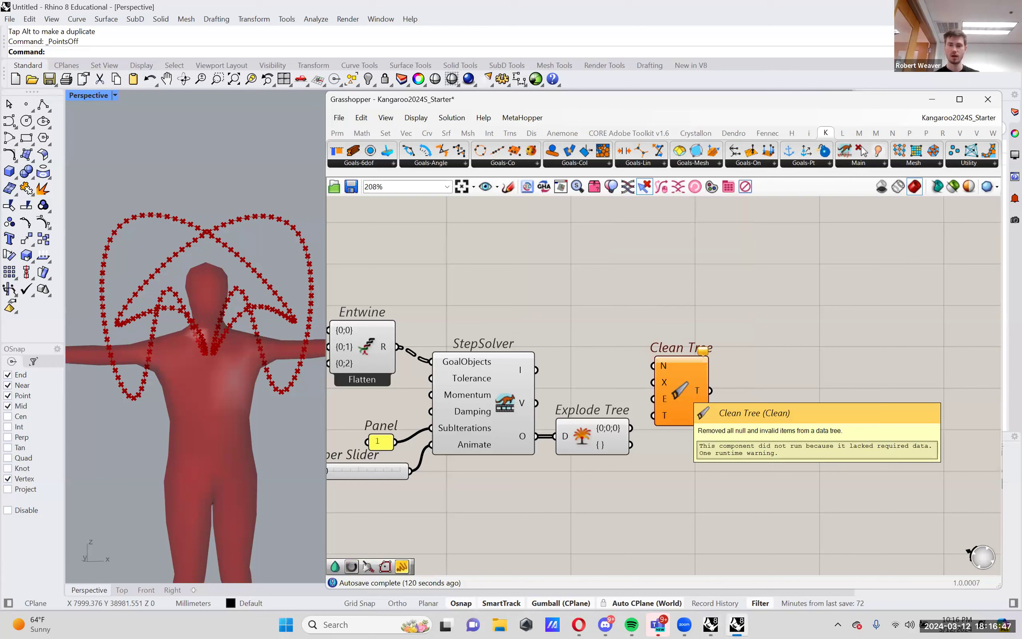
left_click_drag(631, 428, 672, 414)
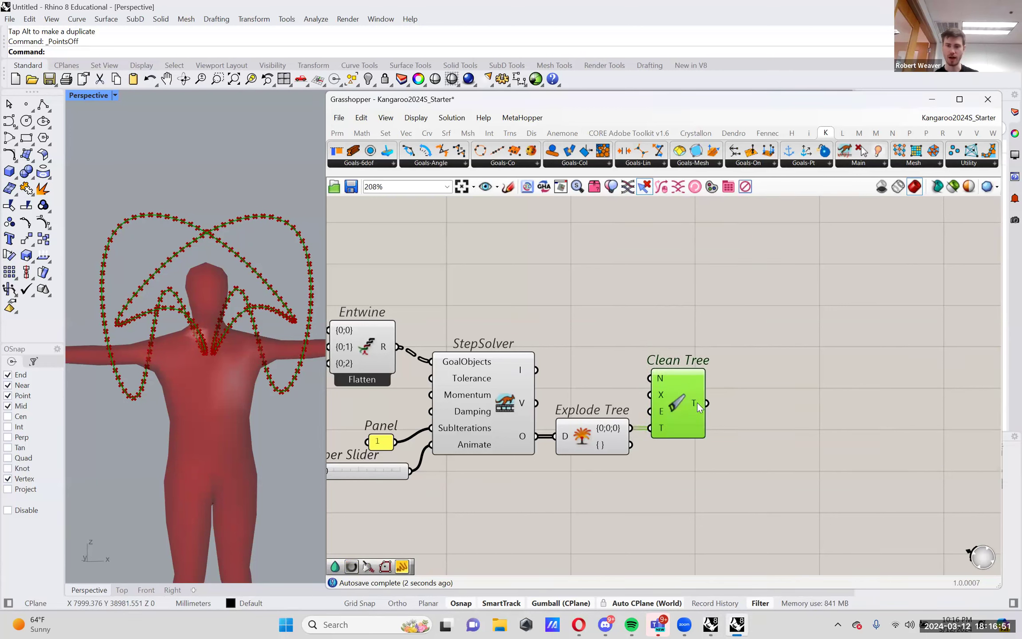
mouse_move(697, 405)
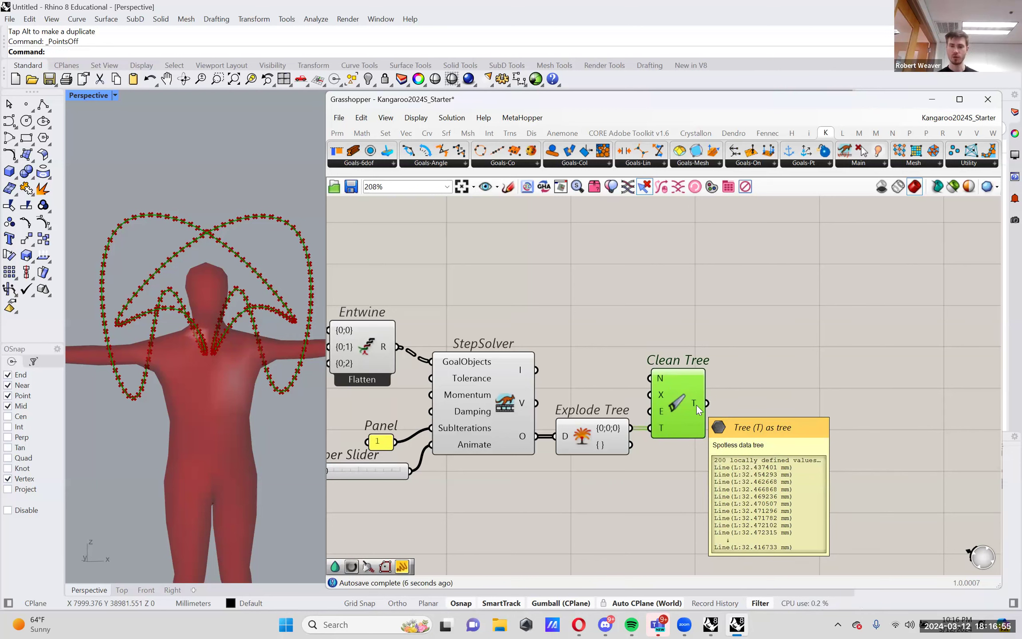
mouse_move(661, 424)
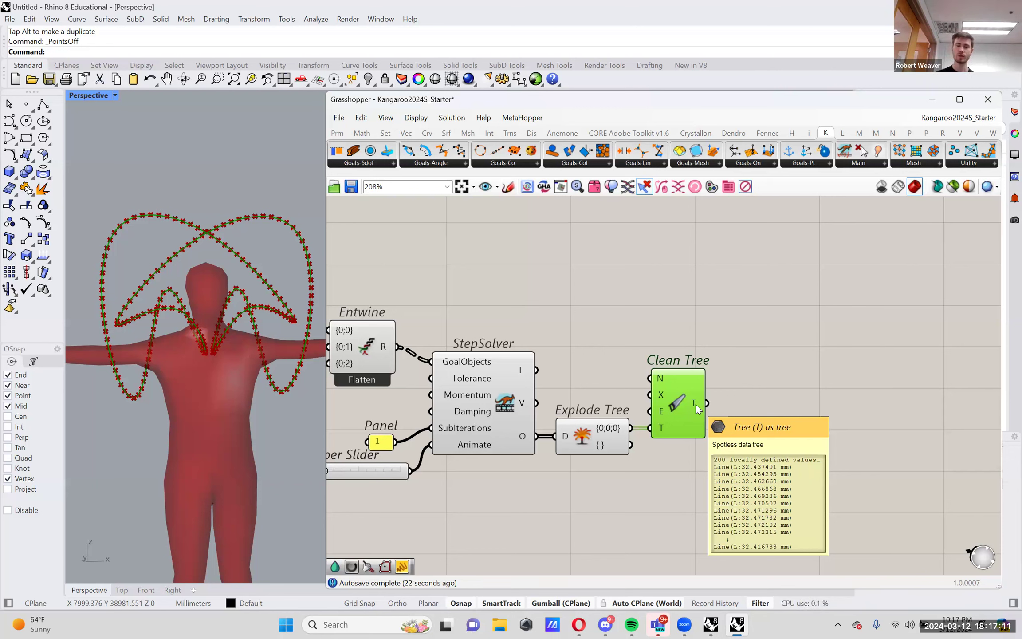
Step: Add a Join Curves component and connect the Clean Tree output to its curves input
double_click(812, 367)
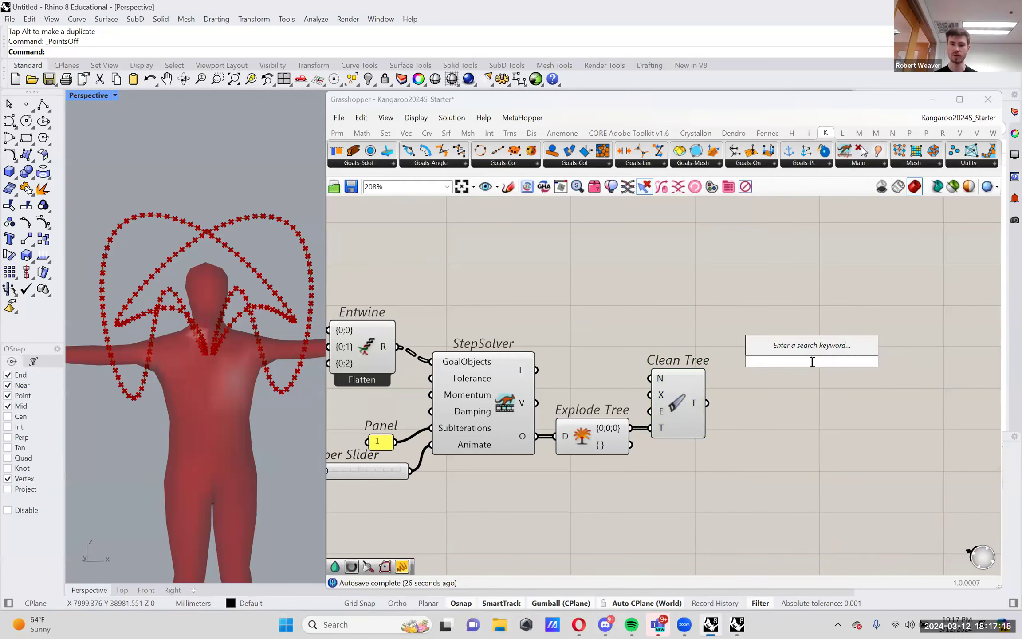
type("join")
key("Up")
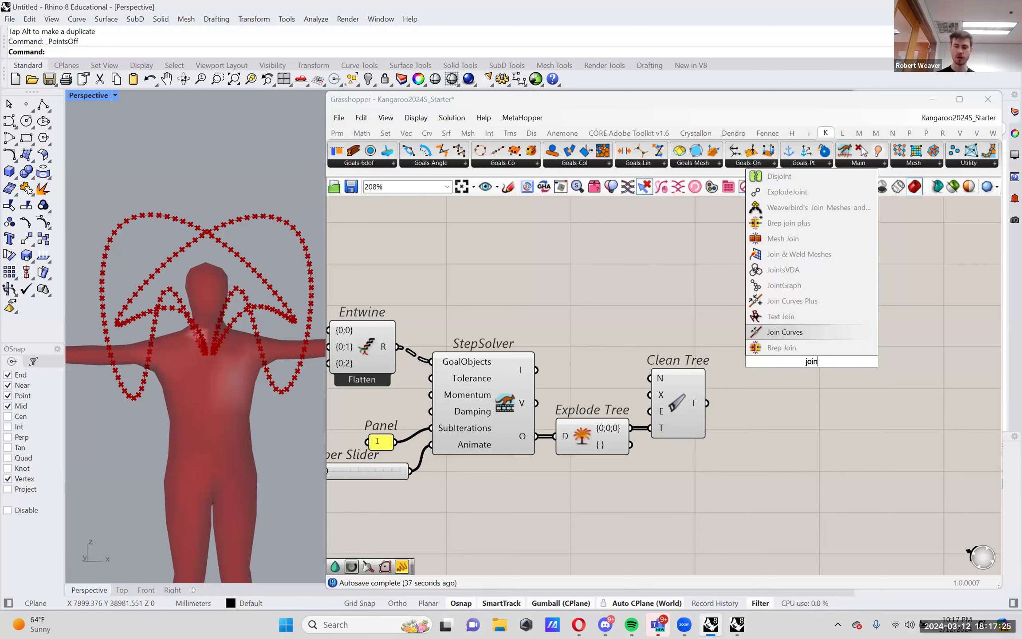
key("Return")
left_click_drag(789, 355, 750, 407)
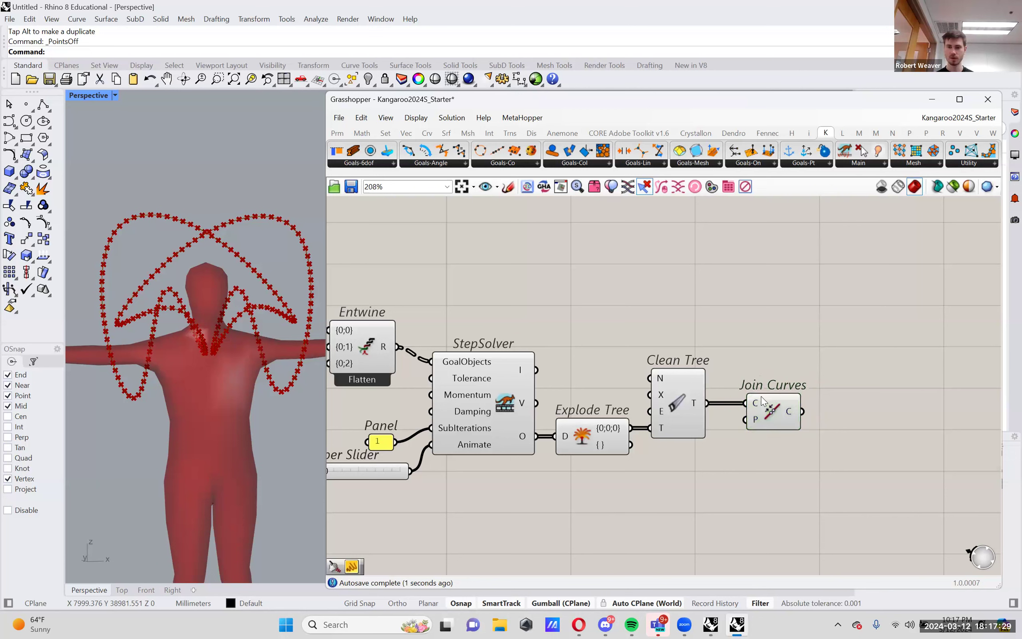
mouse_move(758, 404)
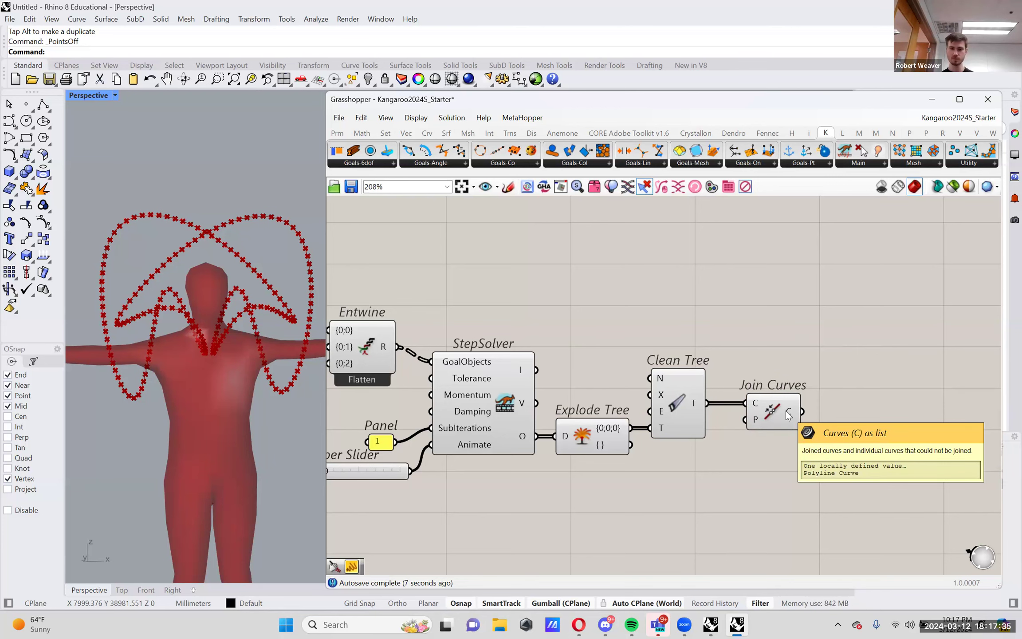
Step: Turn off the preview of the components upstream of Join Curves, from the collision goals to Clean Tree
right_click_drag(584, 455, 633, 465)
left_click_drag(732, 495, 414, 273)
left_click(415, 281)
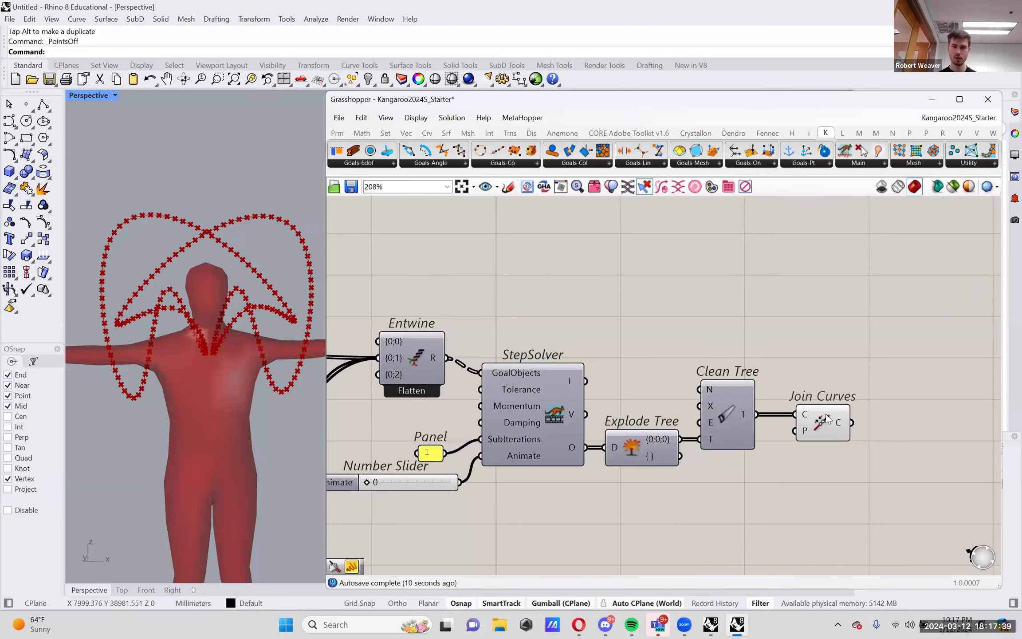
right_click_drag(650, 426, 753, 452)
left_click(900, 424)
scroll(695, 415, "down", 5)
left_click_drag(753, 481, 434, 305)
right_click(434, 280)
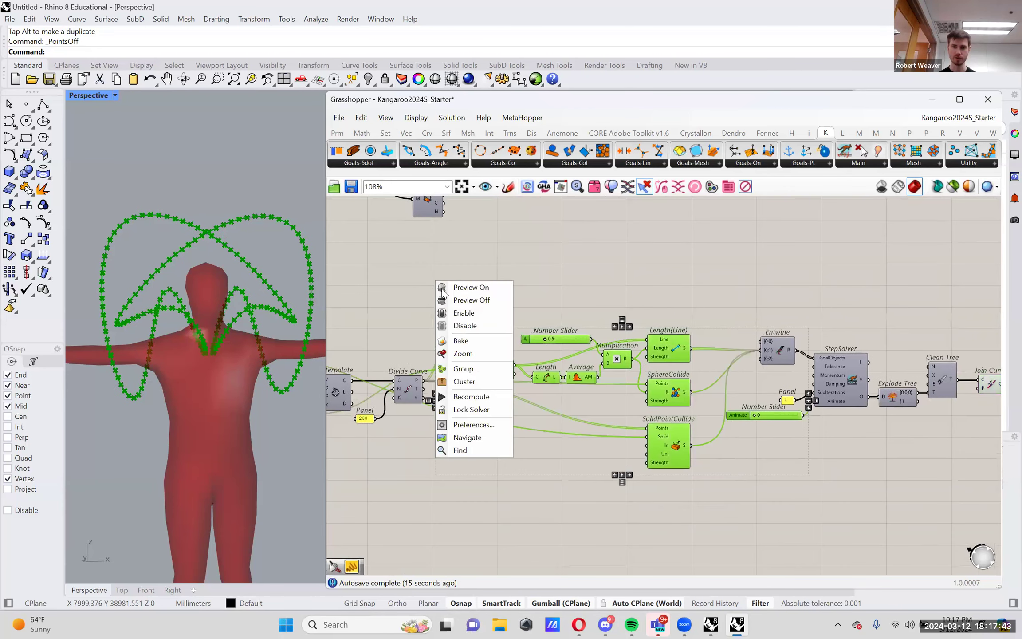
left_click(468, 299)
right_click_drag(559, 322, 337, 326)
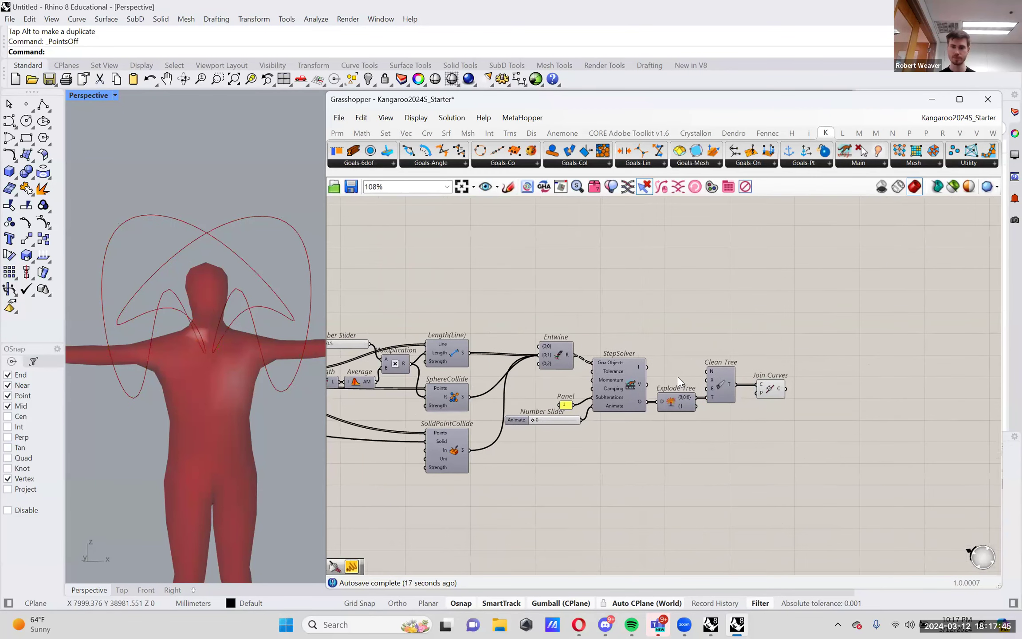
Step: Test the joined curve's motion with the Animate slider, return it to 0, and select Join Curves
scroll(678, 377, "up", 5)
mouse_move(376, 461)
left_mouse_down()
mouse_move(443, 461)
mouse_move(362, 463)
left_mouse_up()
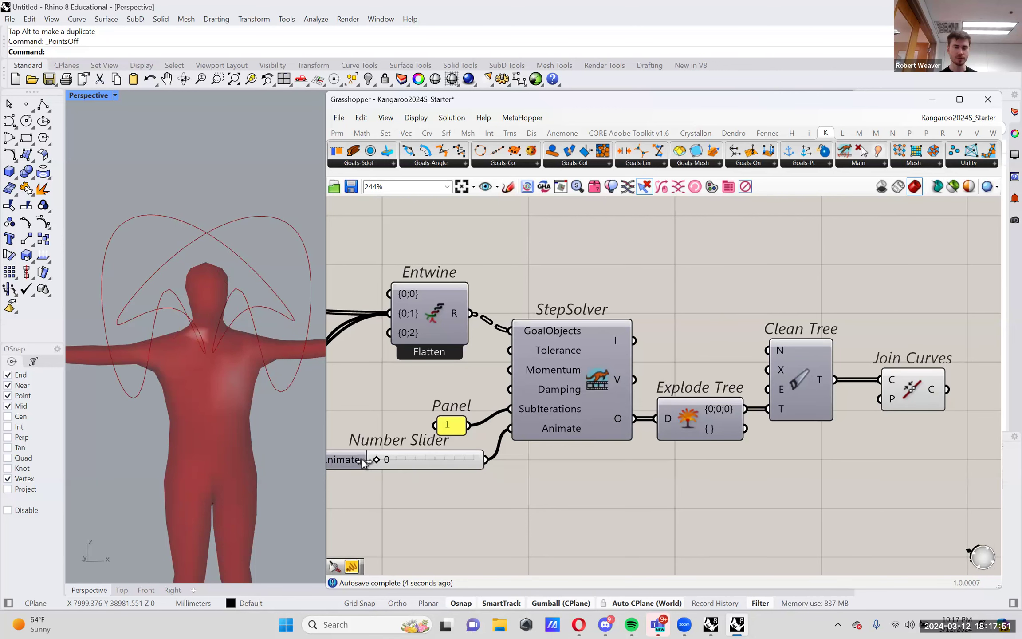
scroll(630, 426, "down", 1)
left_click(862, 397)
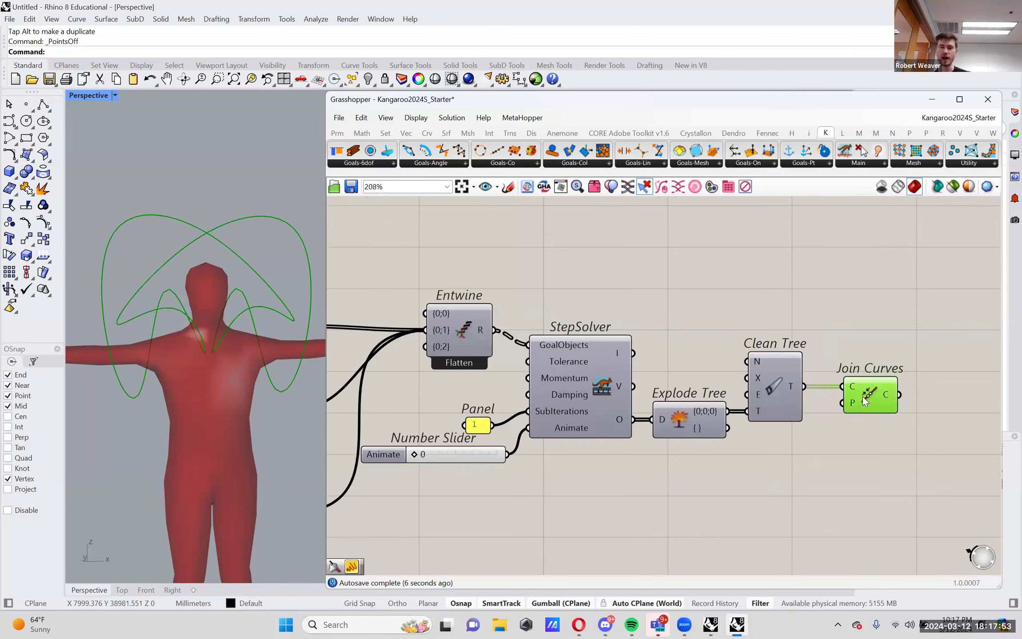
Step: Add a Data Recorder component and place it beside the output of Join Curves
right_click_drag(905, 444, 865, 449)
double_click(865, 449)
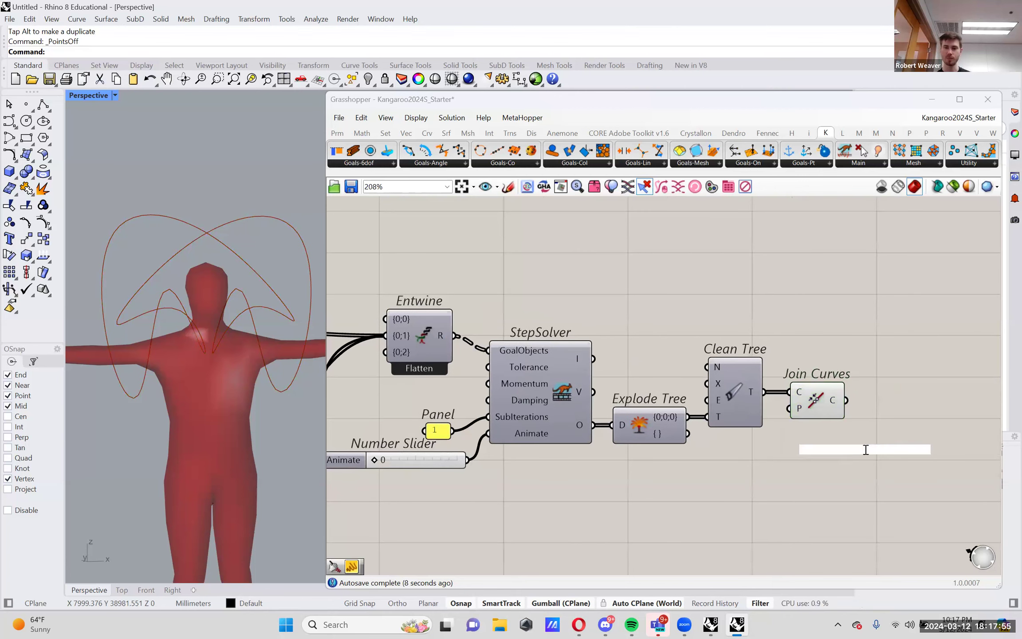
type("reco")
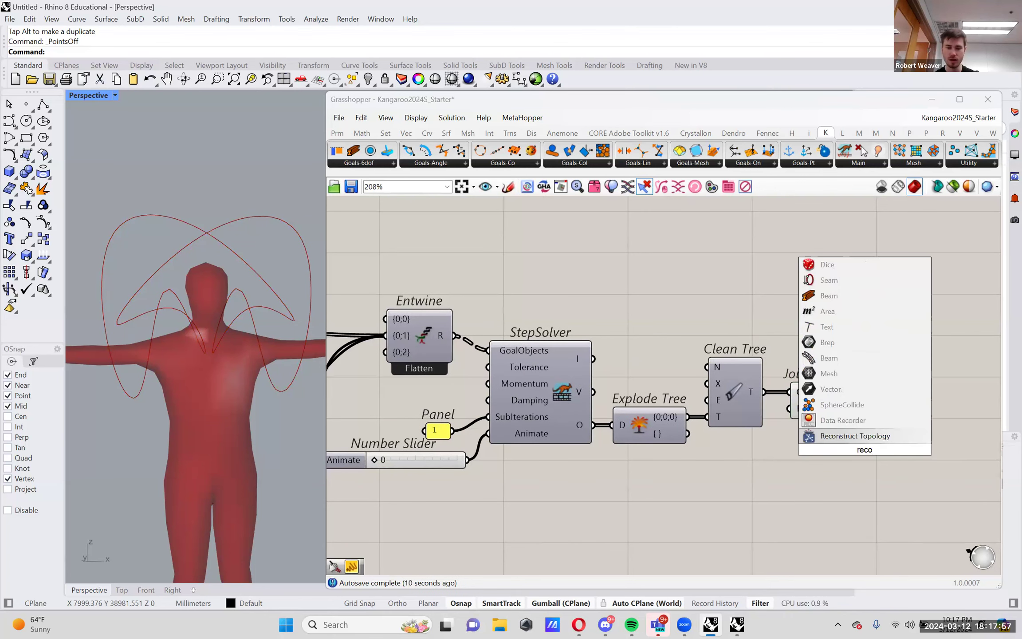
key("Up")
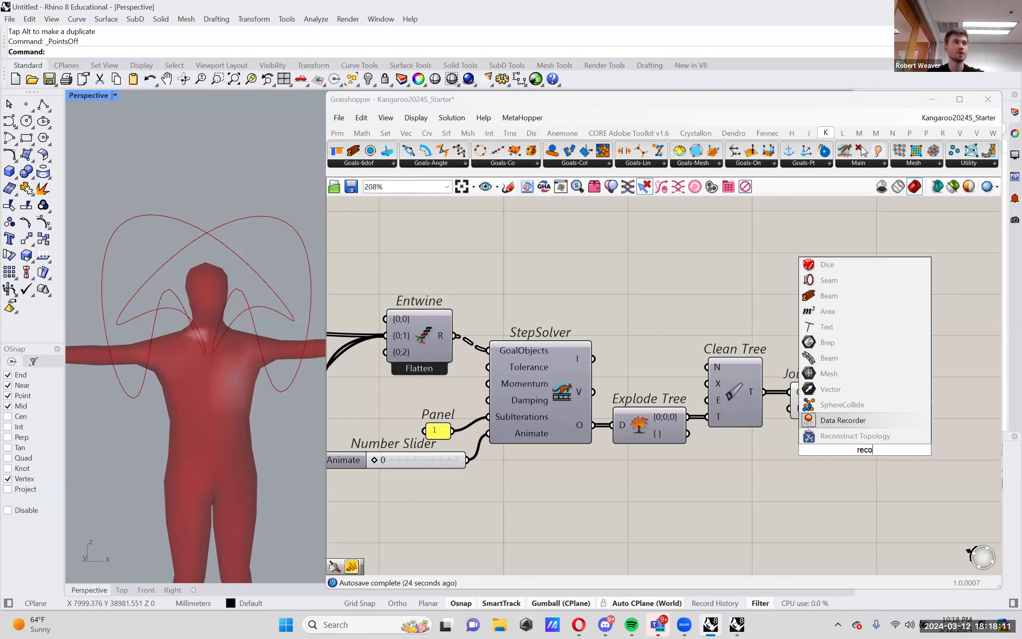
key("Return")
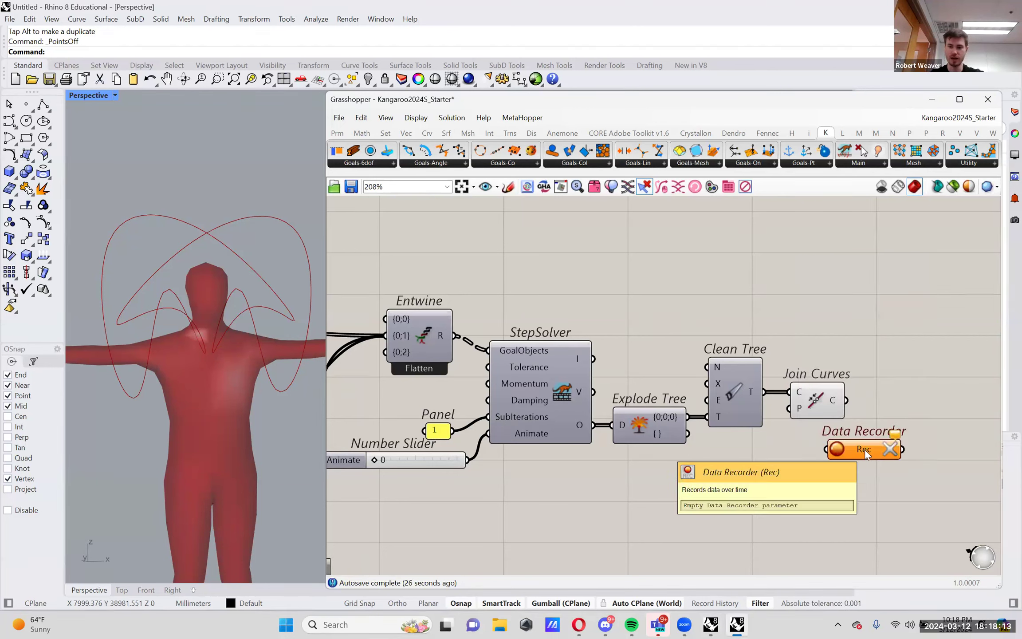
left_click_drag(865, 450, 909, 403)
right_click_drag(879, 439, 799, 453)
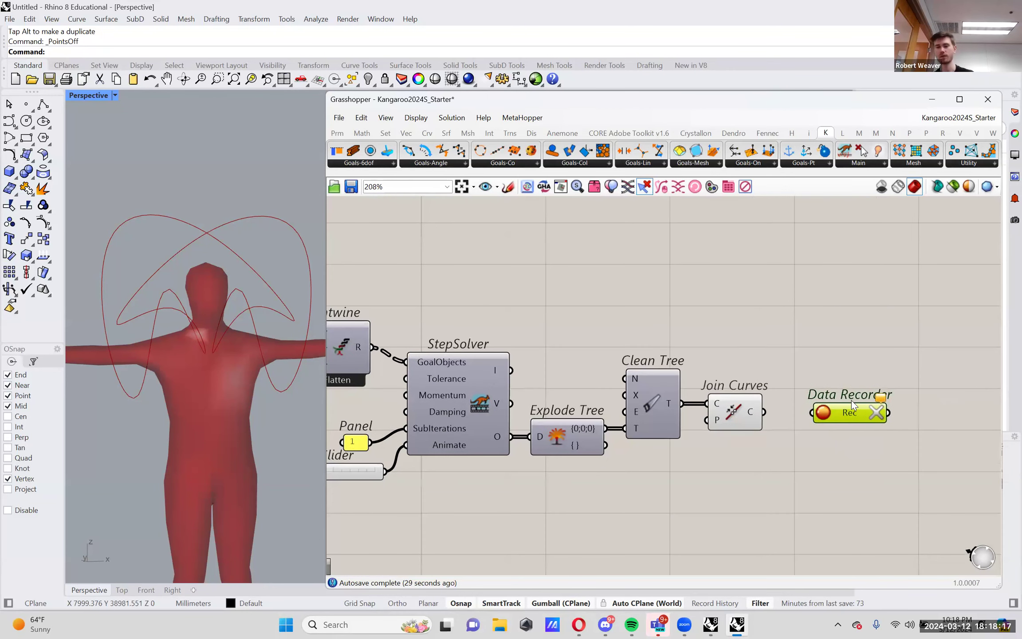
Step: Turn off the Data Recorder's recording, clear it, and connect the Join Curves output to its input
left_click(822, 413)
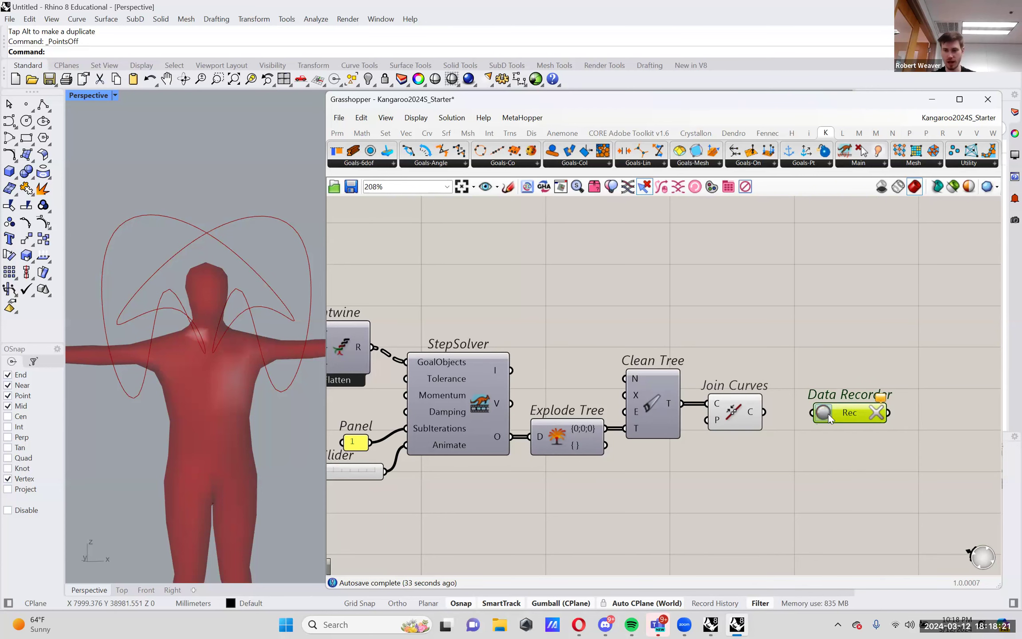
left_click(876, 415)
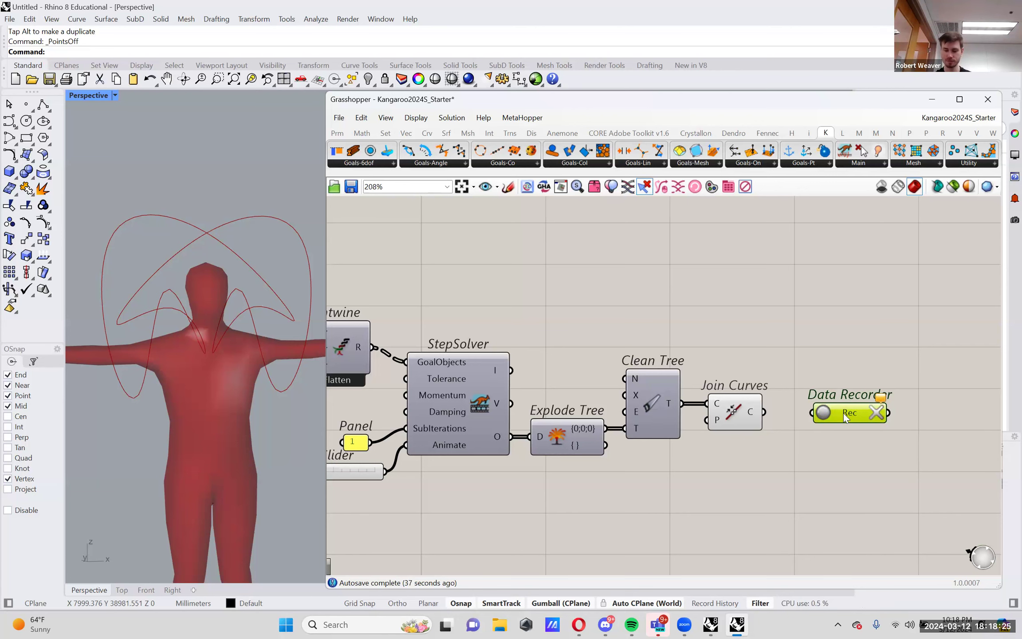
right_click_drag(840, 429, 776, 438)
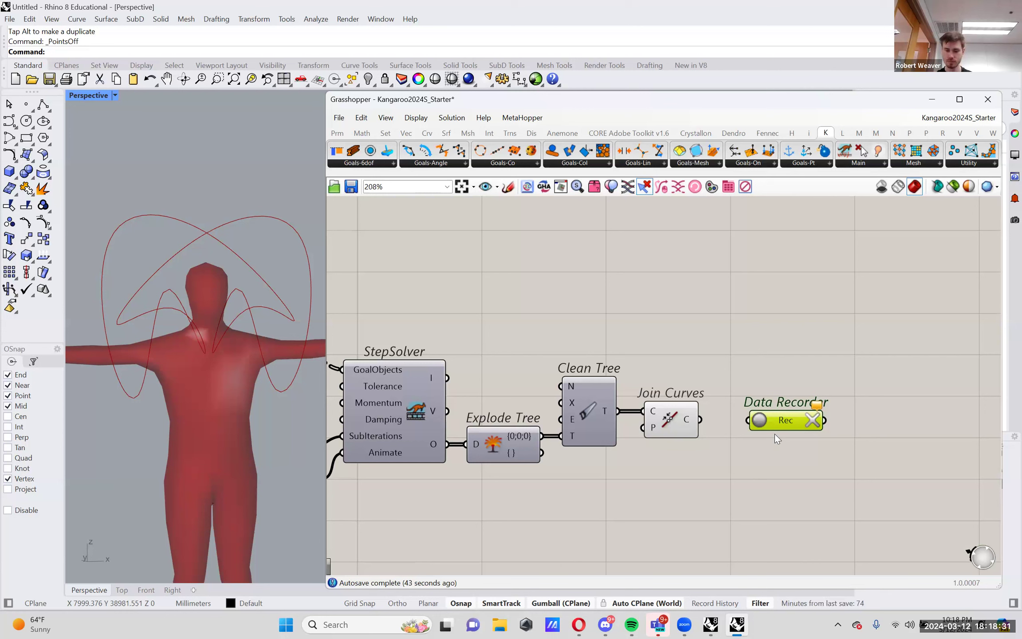
left_click_drag(700, 419, 771, 423)
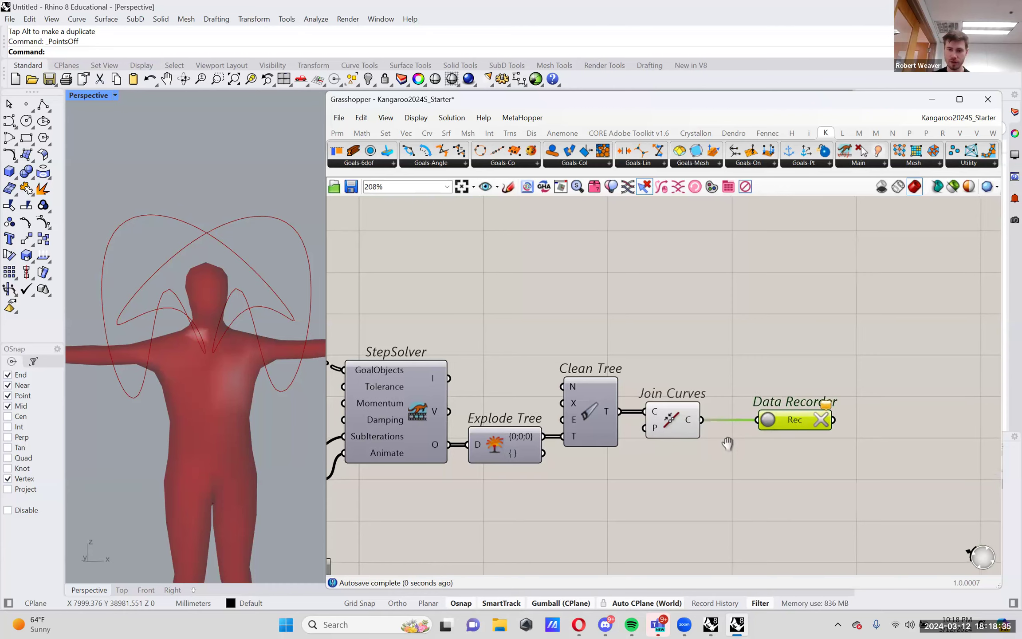
Step: Set the StepSolver's SubIterations panel to 6 and turn the Data Recorder's recording back on
right_click_drag(726, 440, 824, 435)
double_click(390, 446)
type("6")
left_click(426, 570)
right_click_drag(904, 401, 728, 420)
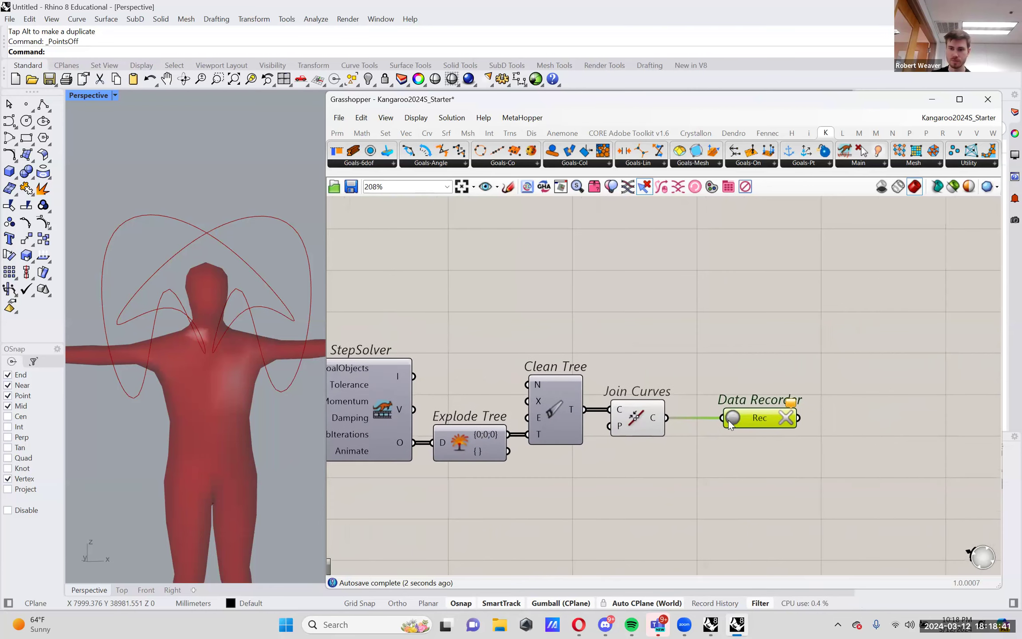
left_click(728, 419)
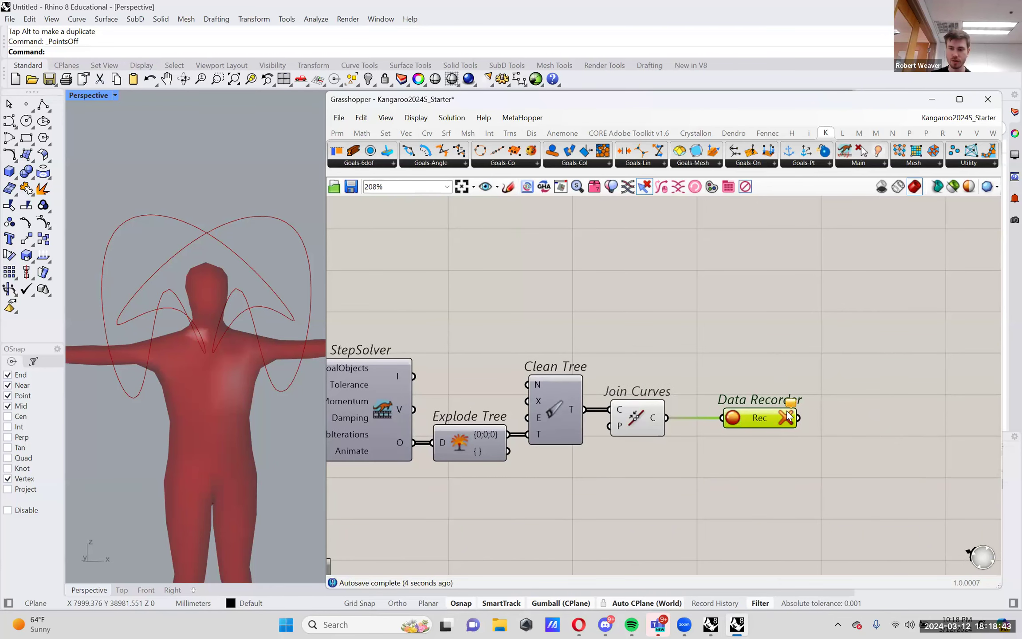
Step: Record the curve's motion by moving the Animate slider from 0 to 39, and inspect the recorded curves around the figure
right_click_drag(599, 459, 773, 453)
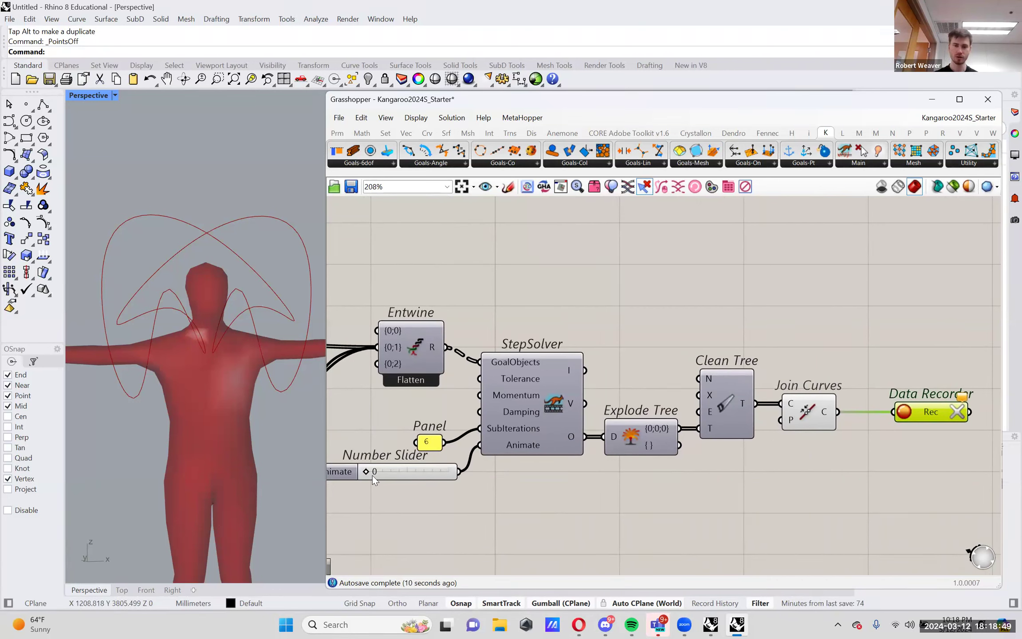
left_click_drag(365, 471, 385, 477)
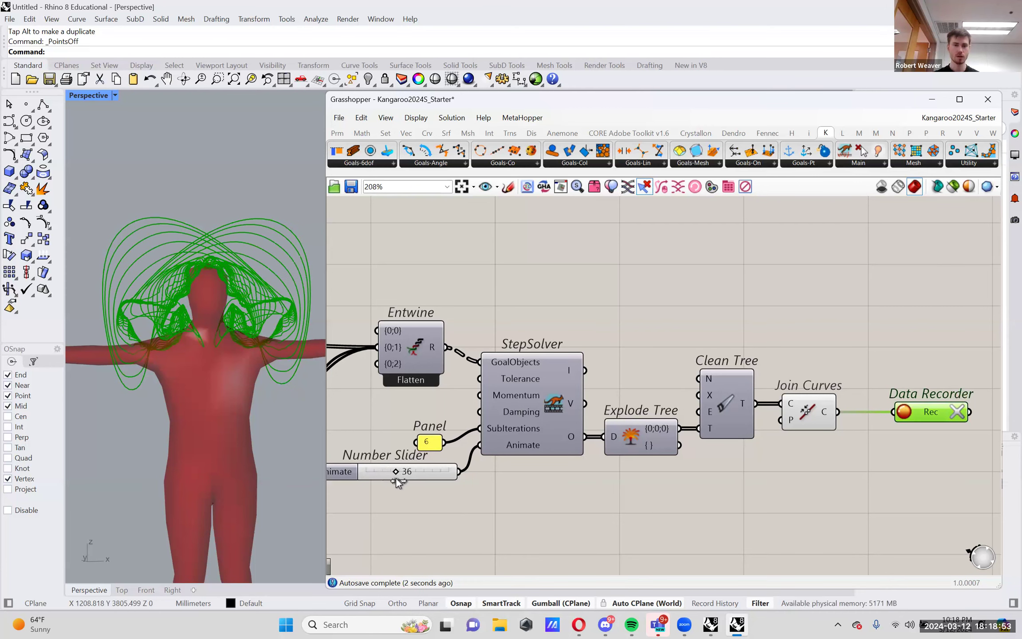
right_click_drag(266, 369, 265, 363)
scroll(229, 326, "up", 2)
scroll(230, 325, "down", 2)
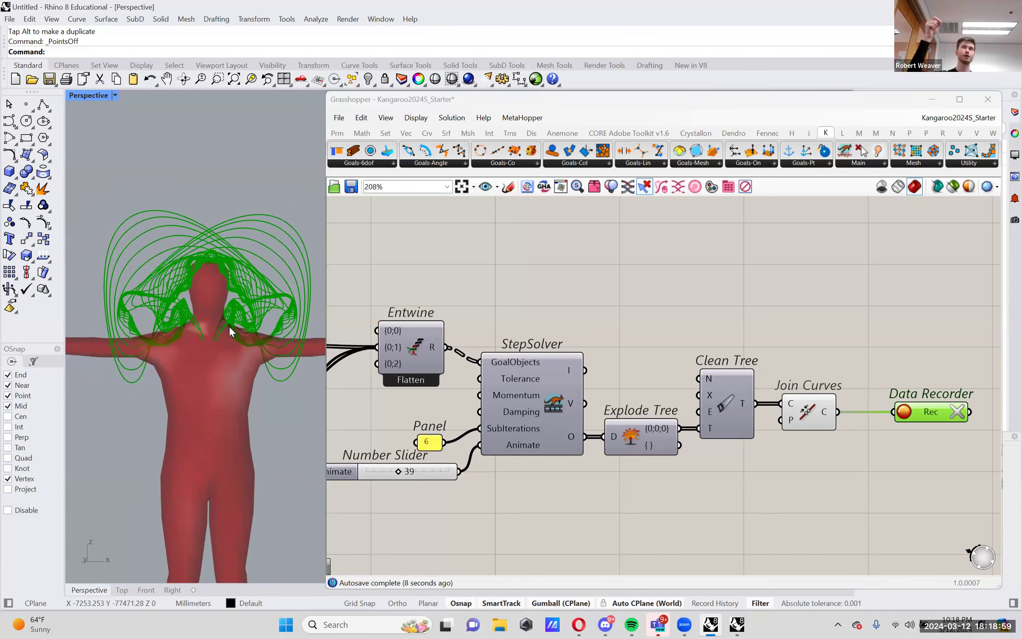
right_click_drag(229, 326, 225, 357)
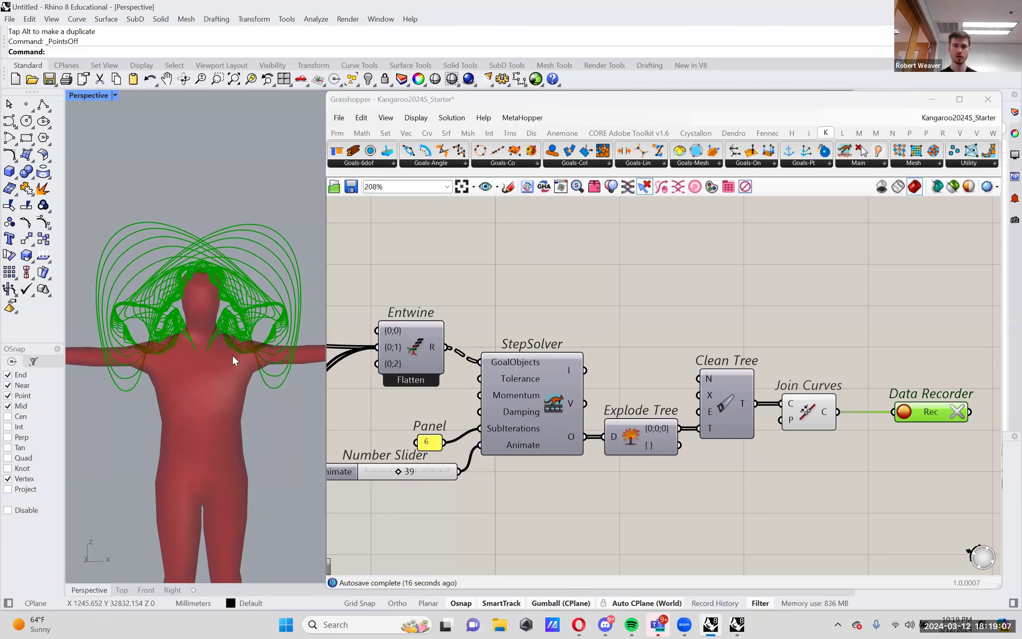
right_click_drag(758, 435, 719, 439)
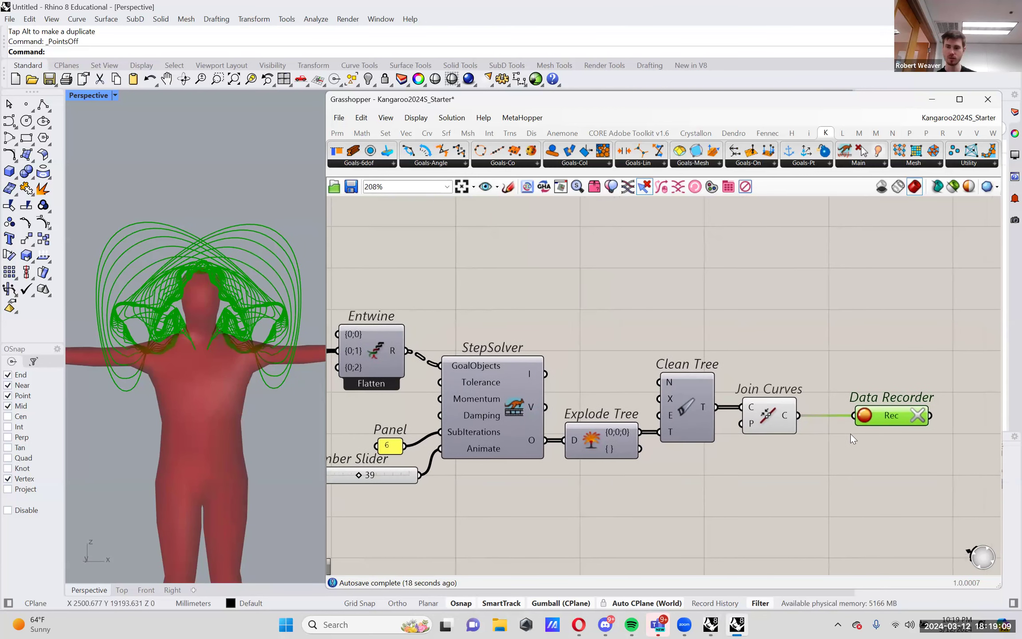
right_click_drag(815, 463, 856, 460)
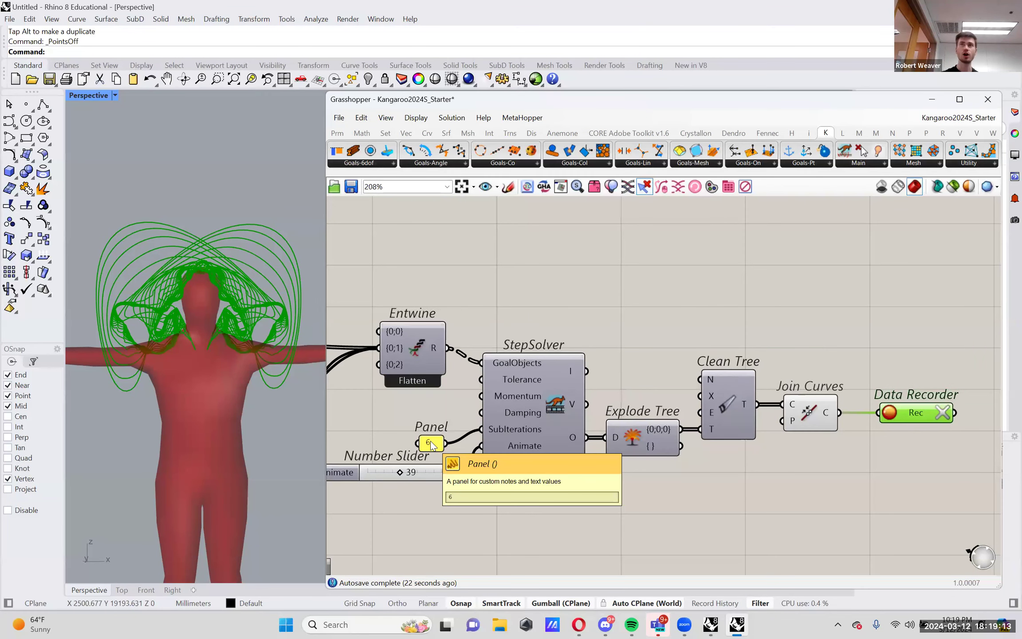
Step: Clear the Data Recorder and set the SubIterations panel to 1
left_click(943, 412)
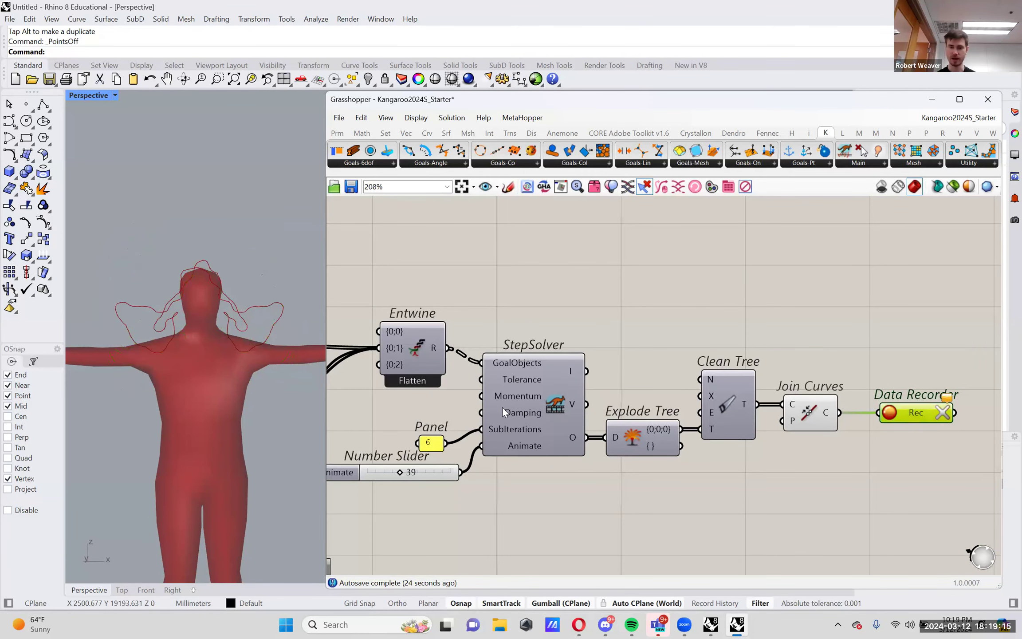
double_click(435, 444)
type("1")
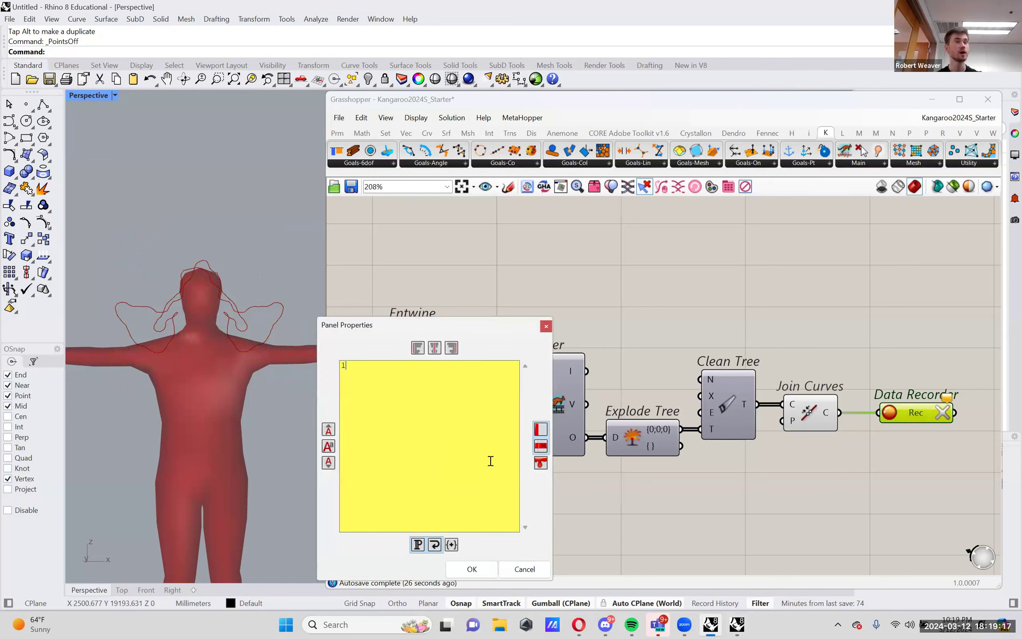
left_click(472, 569)
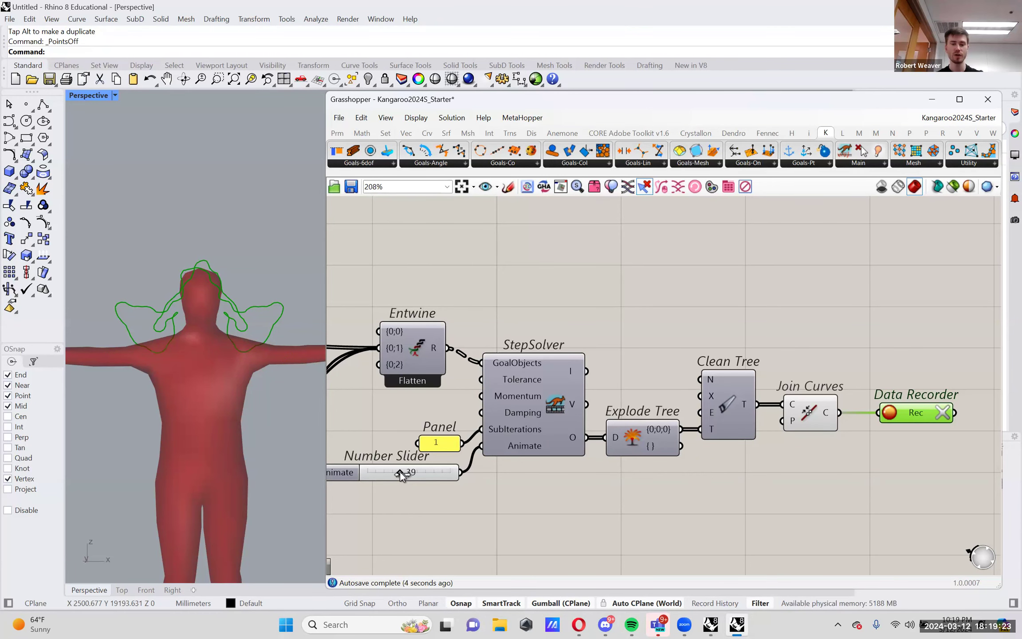
Step: Reset the Animate slider to 0, then raise it to 100 to record the curve's finer states around the figure
left_click_drag(408, 473, 357, 476)
scroll(577, 517, "left", 6)
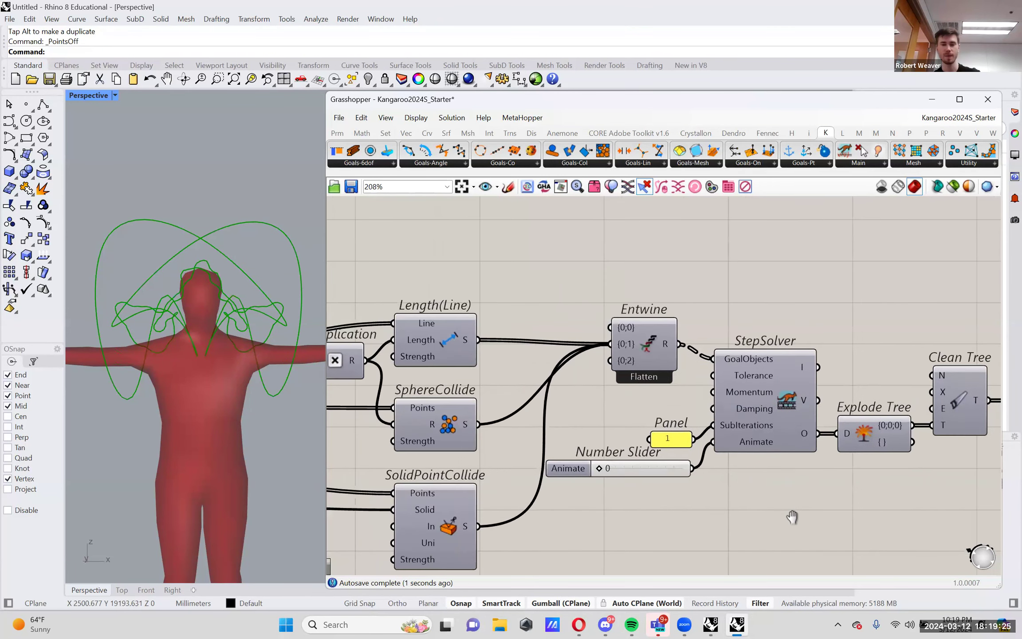
right_click_drag(610, 526, 714, 501)
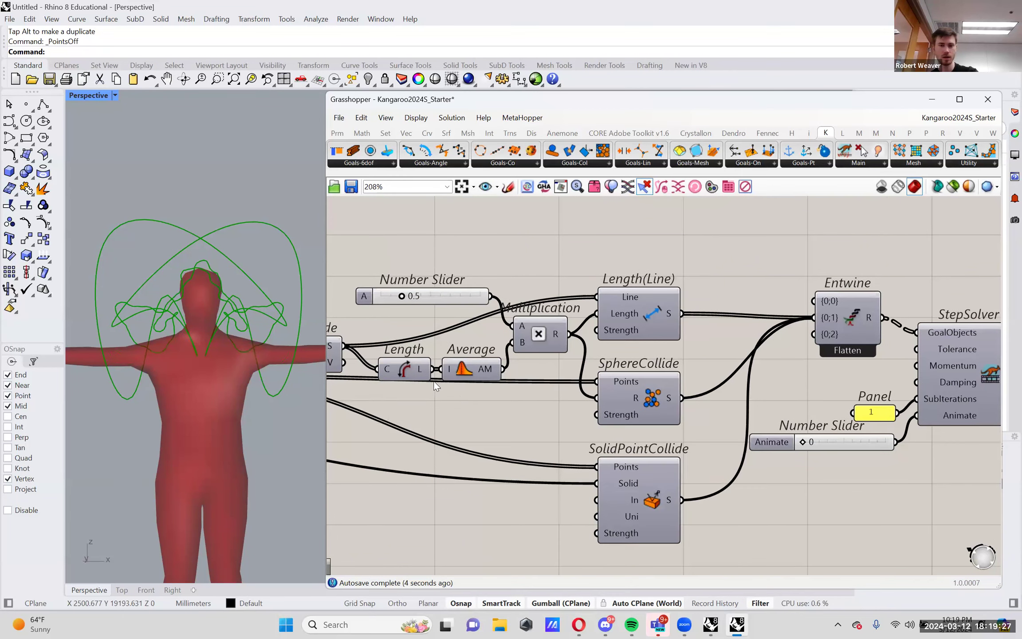
mouse_move(432, 301)
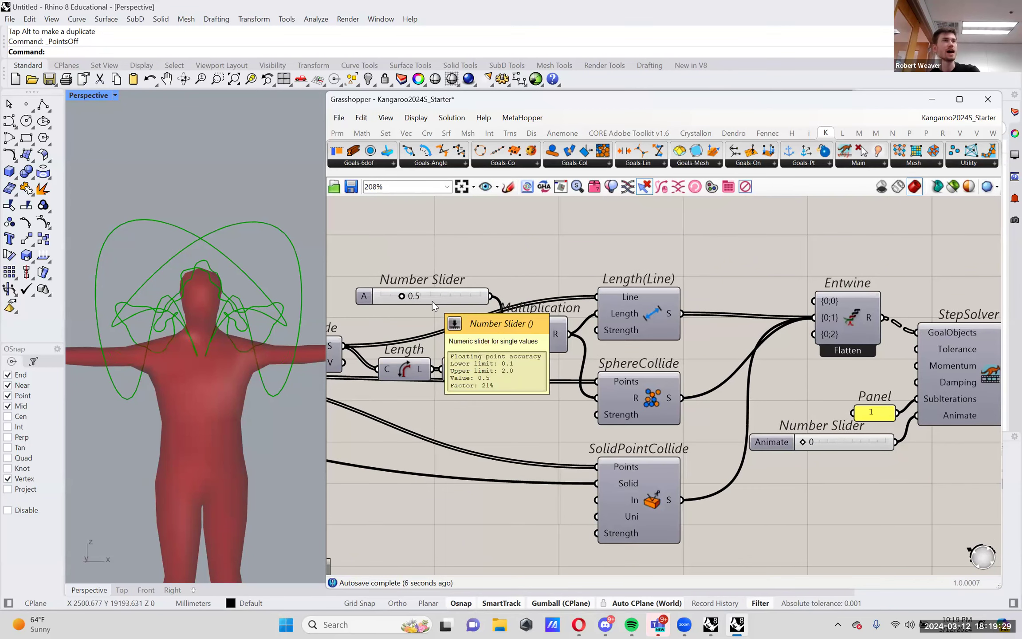
scroll(432, 301, "left", 8)
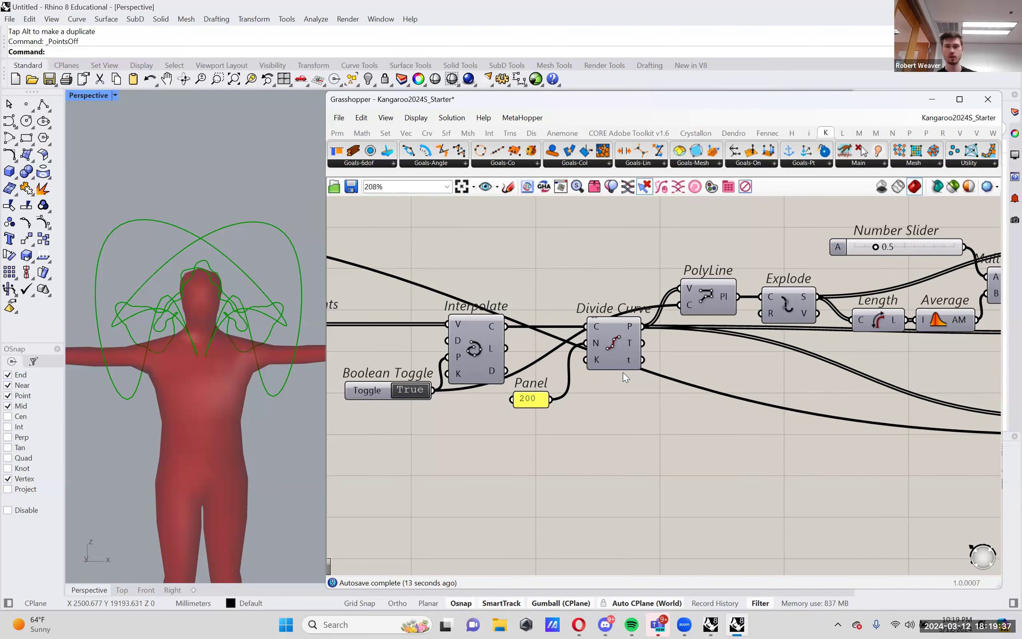
scroll(653, 375, "right", 8)
scroll(426, 417, "right", 7)
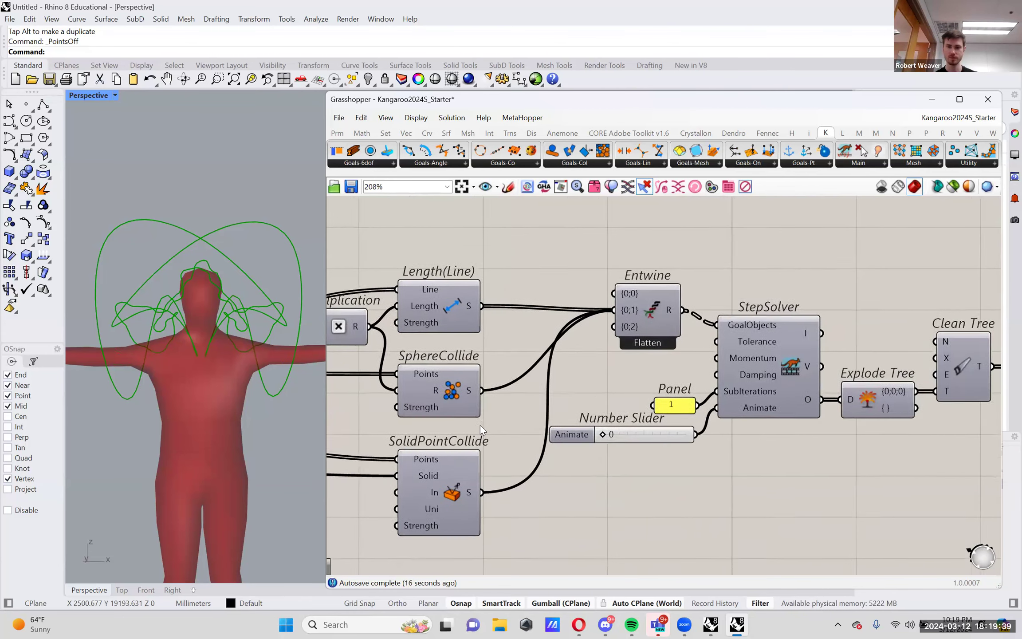
left_click_drag(409, 438, 495, 440)
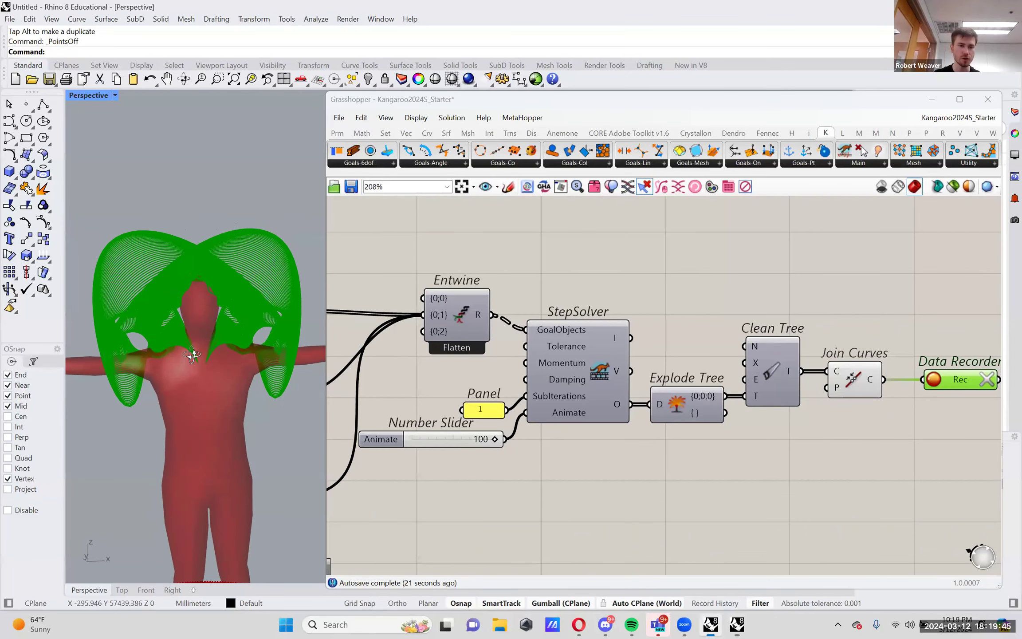
scroll(214, 266, "up", 5)
scroll(230, 307, "down", 3)
right_click_drag(230, 307, 170, 350)
scroll(170, 349, "up", 2)
Step: Set the StepSolver's SubIterations panel to 5
double_click(483, 409)
type("5")
left_click(527, 535)
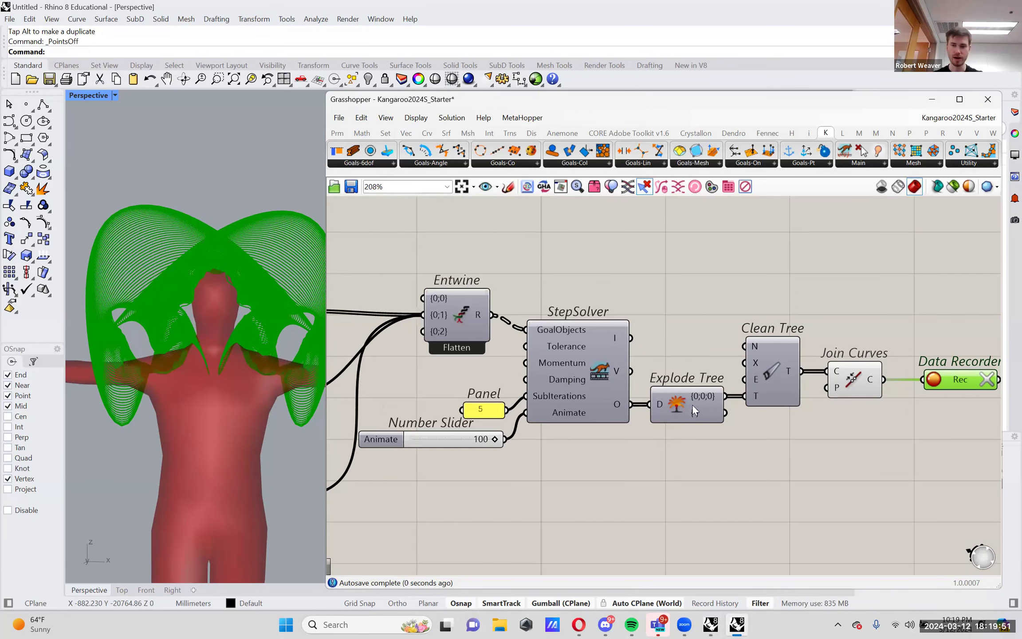
Step: Clear the Data Recorder and record the curve's motion again, ending with the Animate slider at 61
left_click(987, 379)
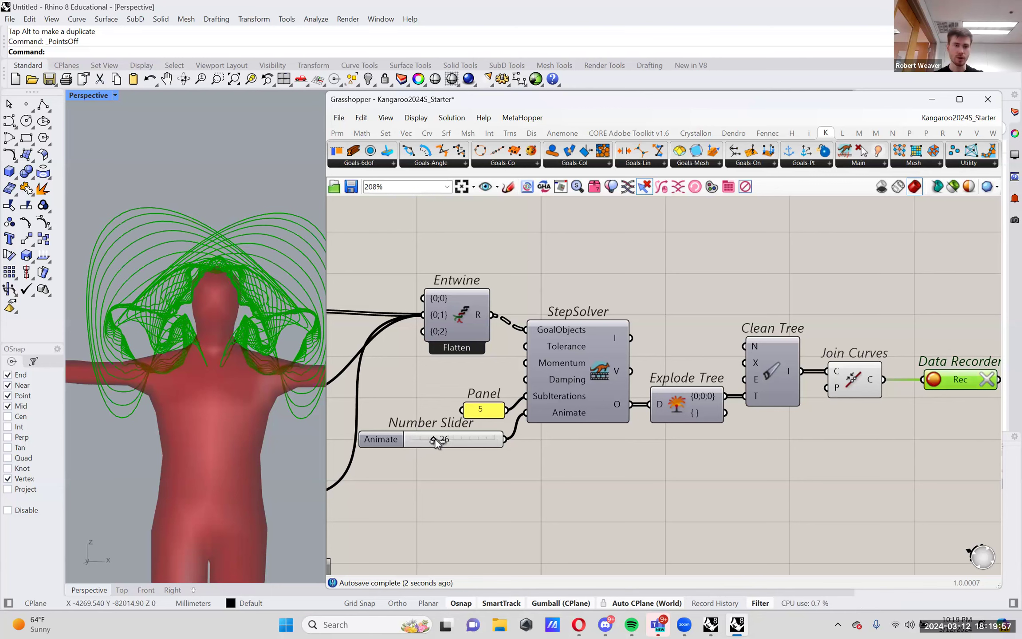
mouse_move(251, 315)
right_mouse_down()
mouse_move(251, 380)
mouse_move(235, 342)
mouse_move(253, 369)
mouse_move(328, 335)
mouse_move(253, 320)
right_mouse_up()
scroll(253, 320, "down", 1)
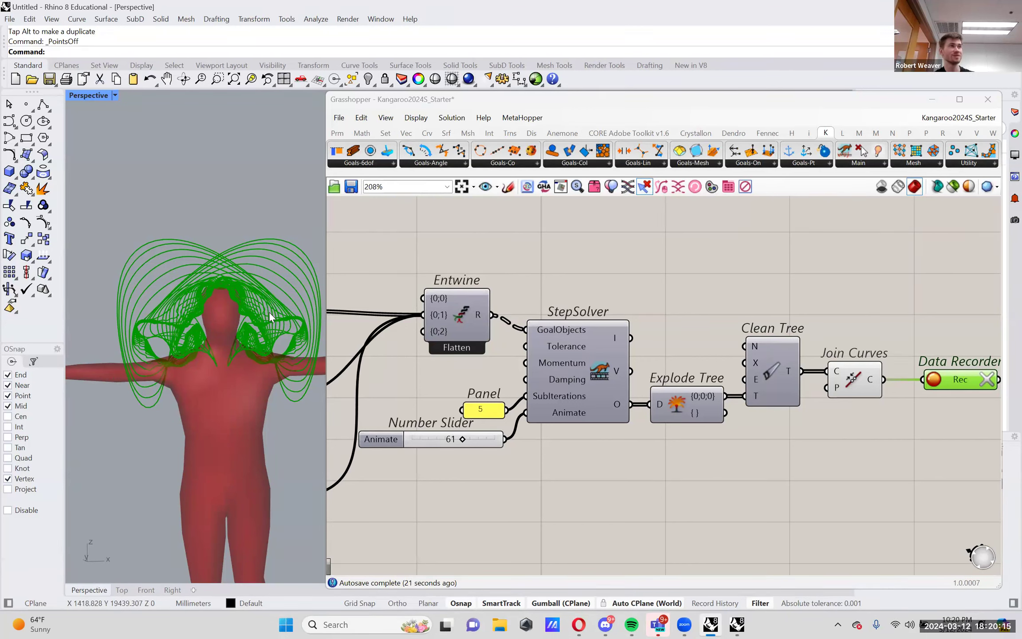
Step: Examine the goals feeding Entwine, including the SphereCollide radius and the SolidPointCollide unidirectional input
right_click_drag(426, 398, 835, 409)
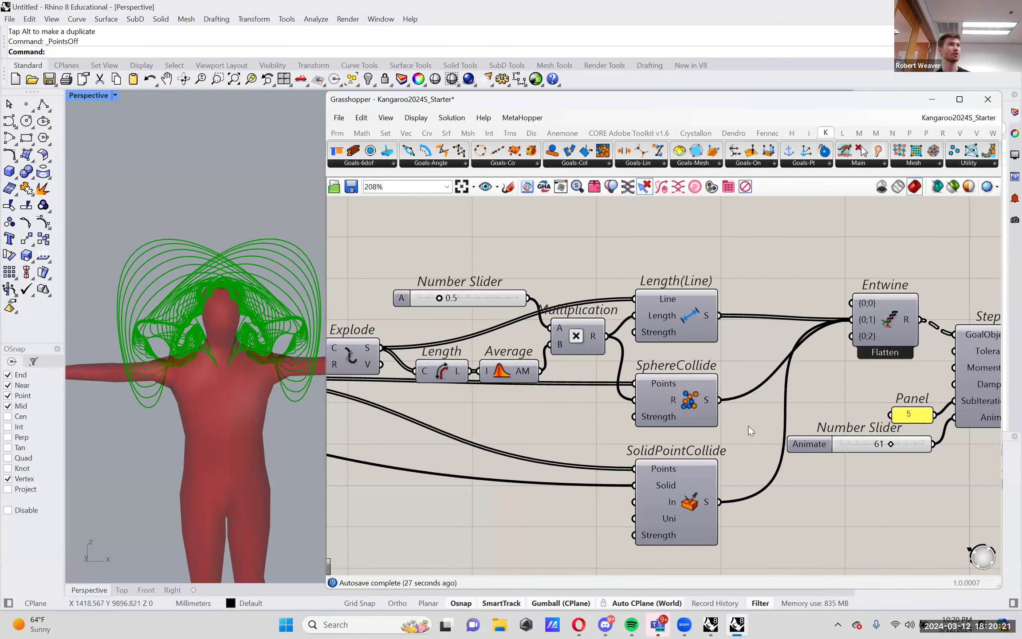
scroll(750, 426, "left", 5)
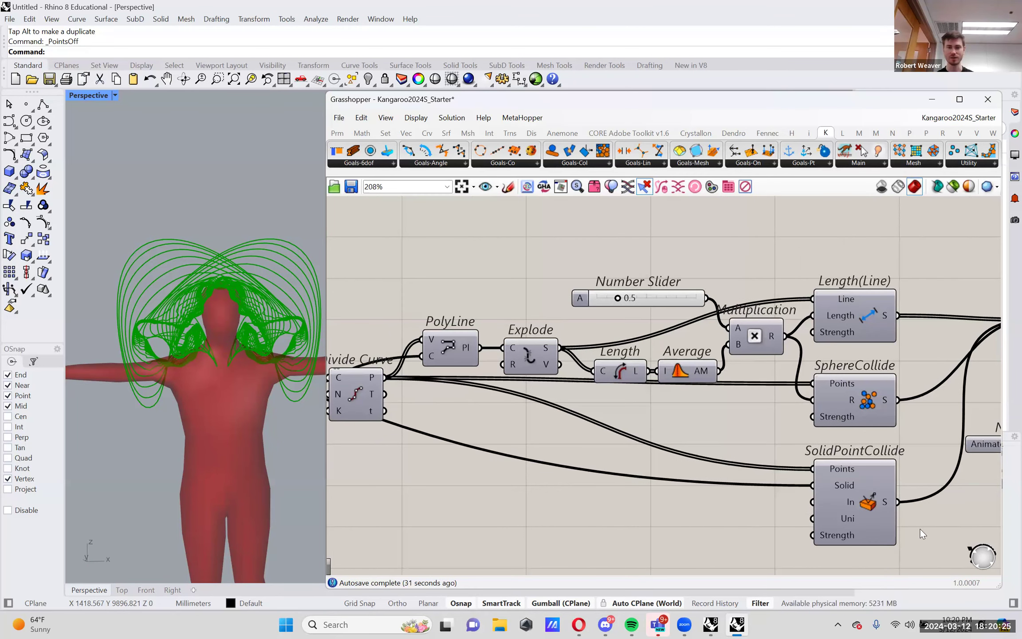
scroll(834, 421, "right", 1)
scroll(821, 399, "up", 3)
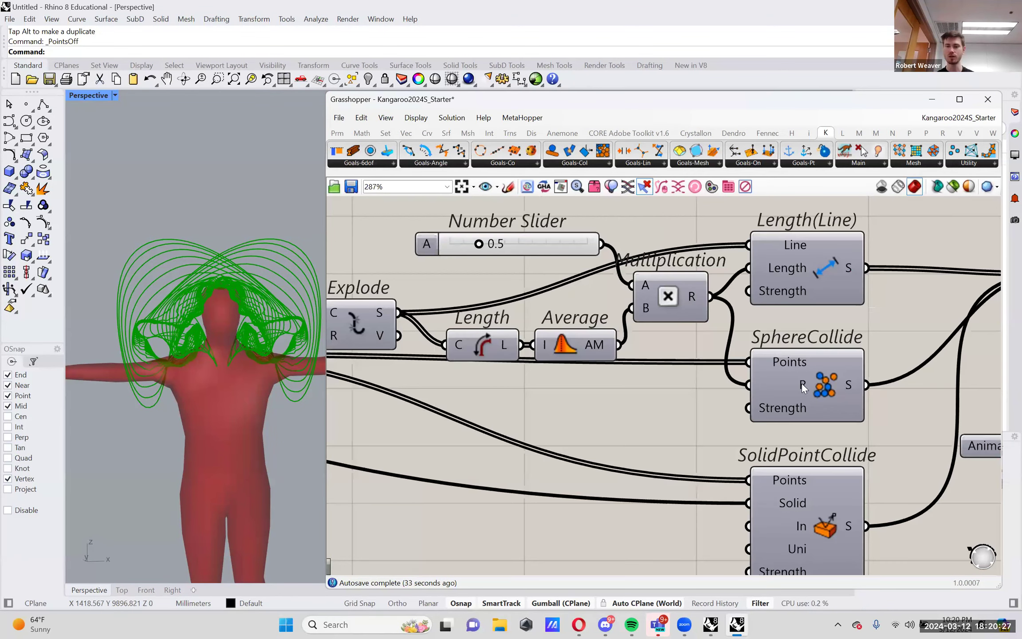
mouse_move(802, 383)
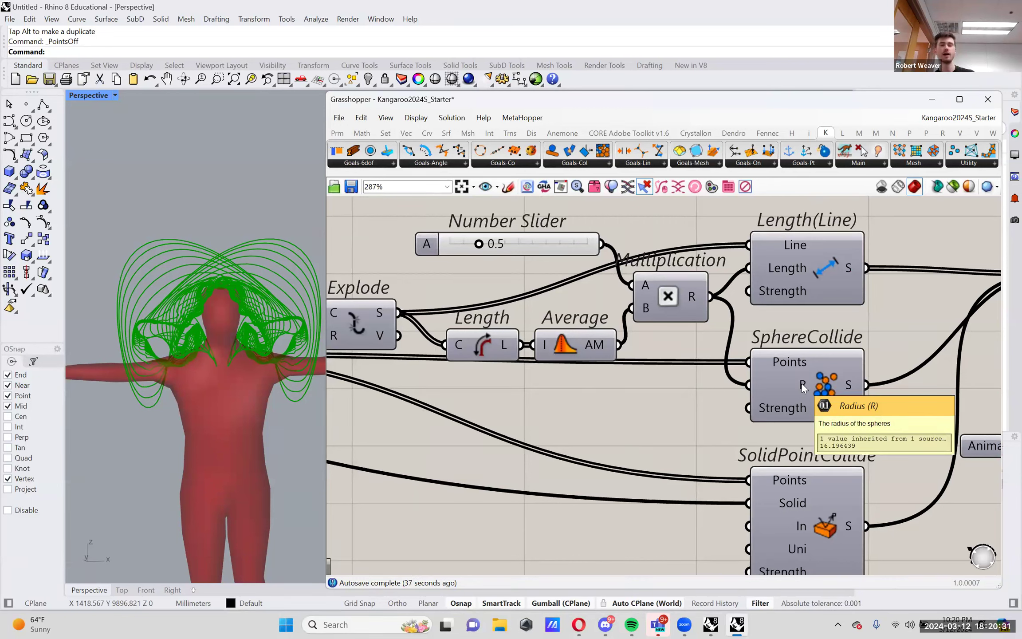
right_click_drag(803, 387, 806, 371)
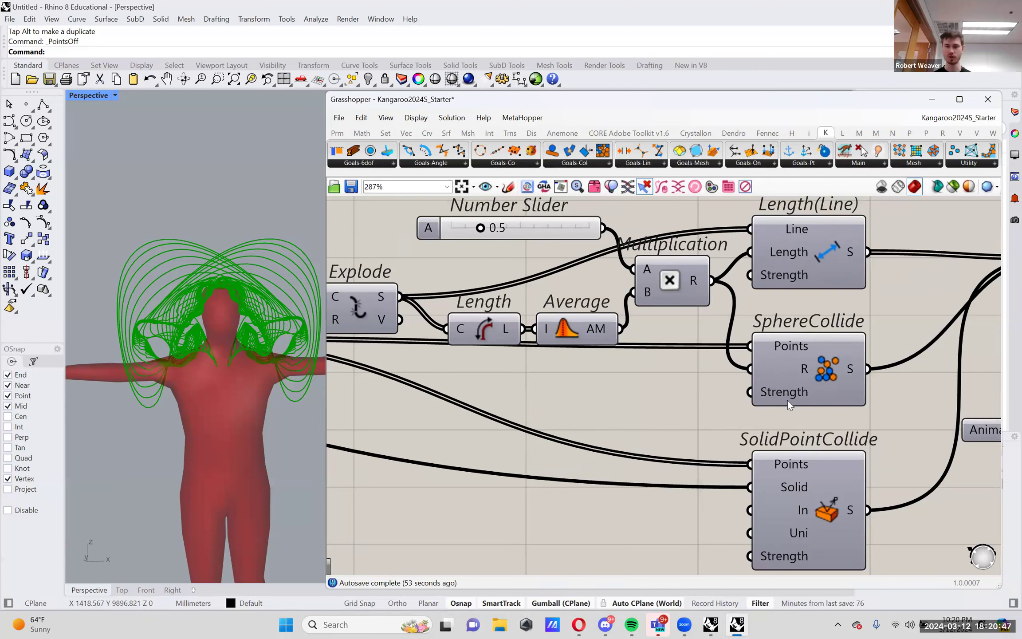
mouse_move(798, 535)
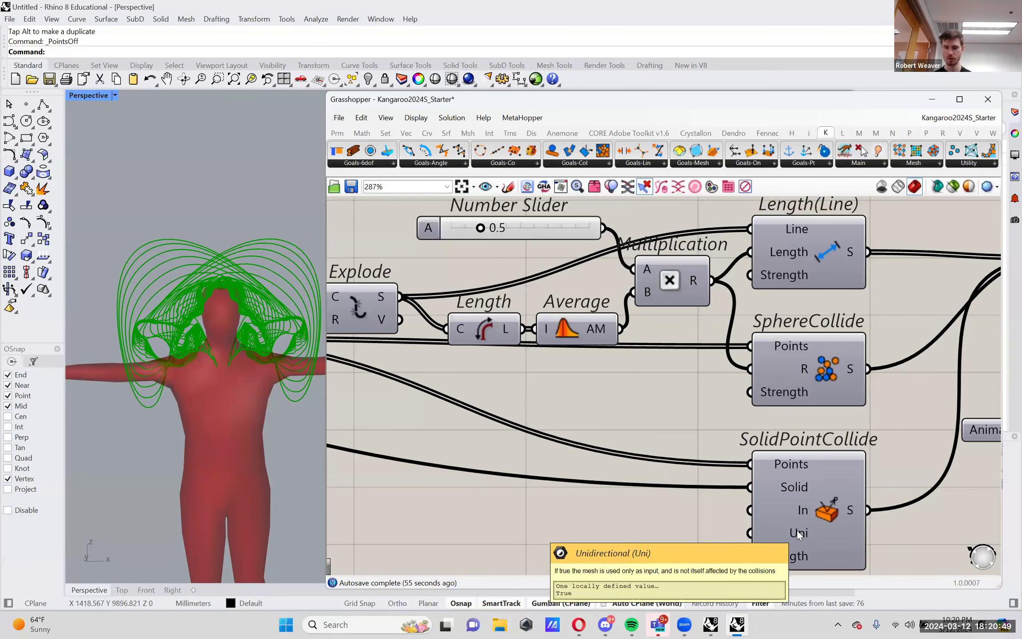
right_click_drag(626, 470, 561, 470)
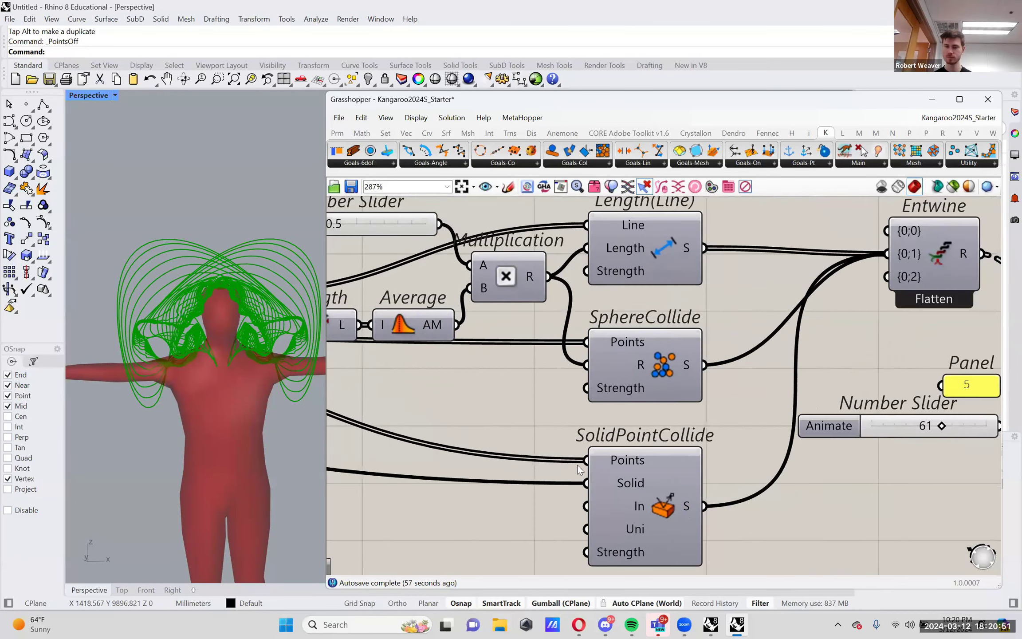
Step: Deselect the Data Recorder and lock the Grasshopper solver
scroll(561, 469, "down", 3)
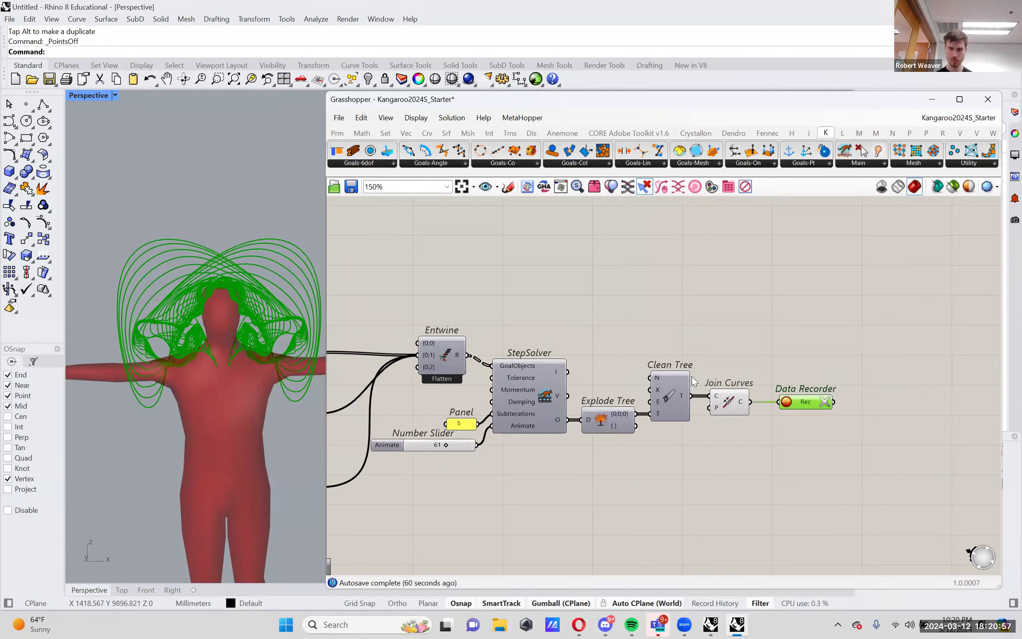
left_click(674, 270)
right_click(647, 304)
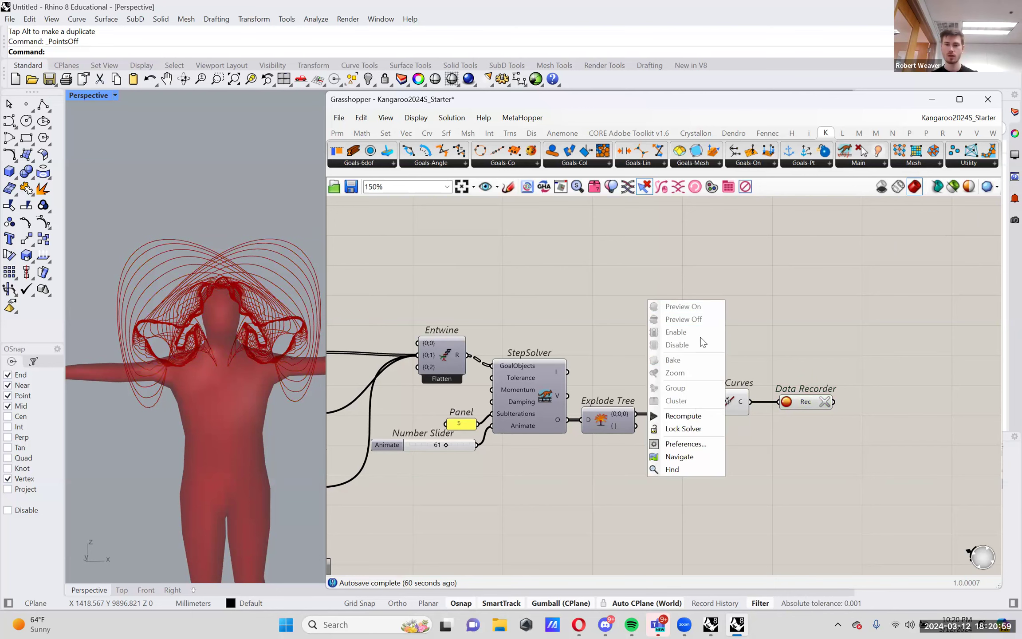
left_click(679, 426)
Step: Switch to another open Grasshopper definition and copy its C# Script component
left_click(965, 117)
left_click(954, 228)
right_click_drag(766, 423, 684, 408)
scroll(684, 408, "up", 4)
left_click(684, 446)
Step: Create a new Grasshopper document, paste the C# Script component, and move it to the canvas's upper-left corner
left_click(339, 118)
left_click(361, 129)
key("ctrl+v")
mouse_move(662, 386)
left_mouse_down()
mouse_move(450, 290)
mouse_move(380, 246)
left_mouse_up()
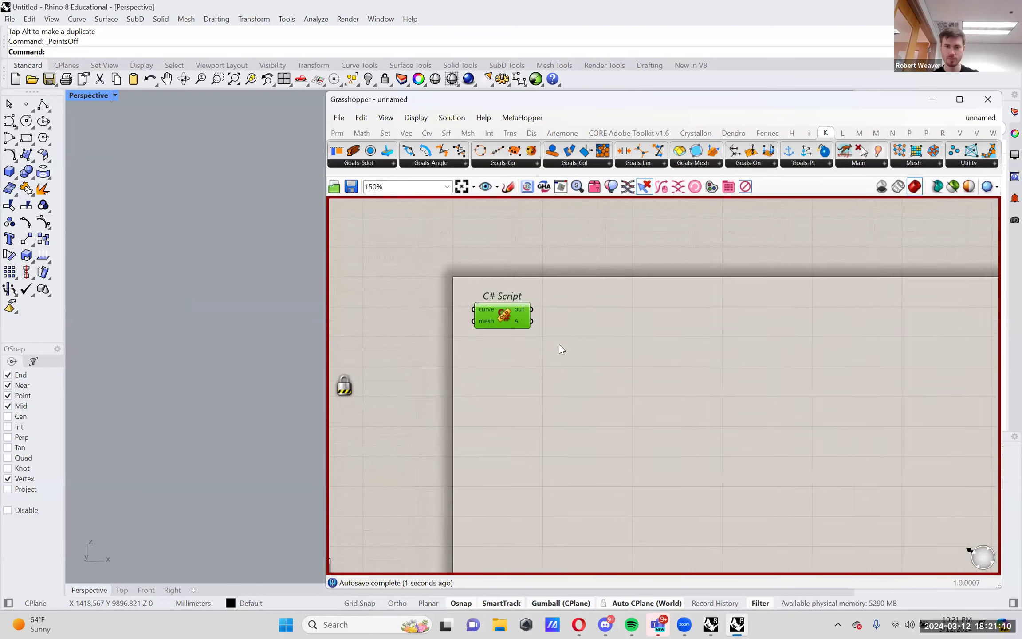
Step: Save the new definition as PullCurveToMesh in the ClassWorkflows folder
left_click(339, 117)
left_click(391, 181)
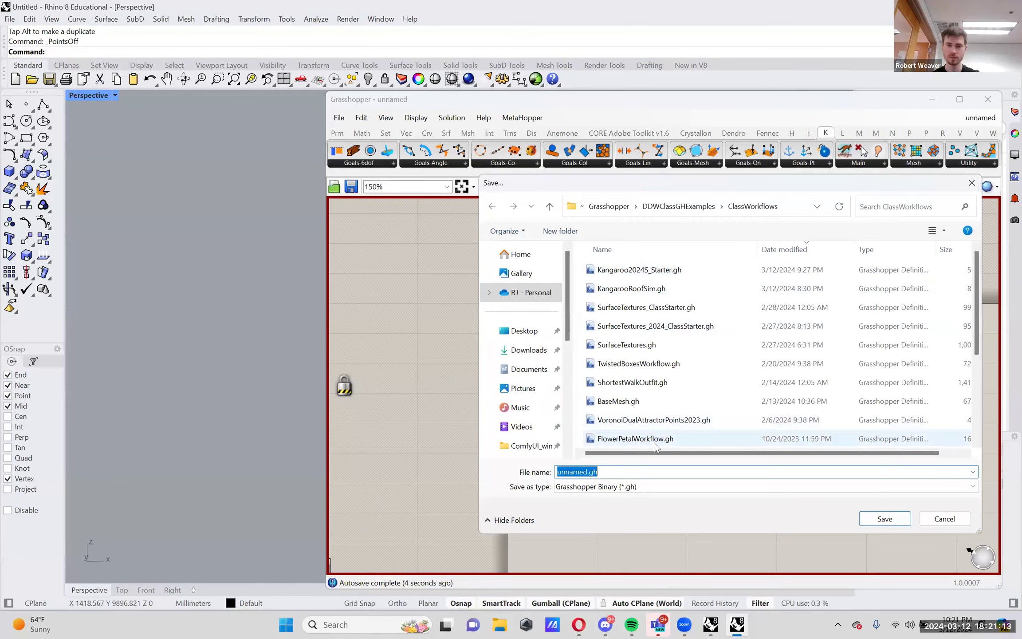
type("PullCurveToMes")
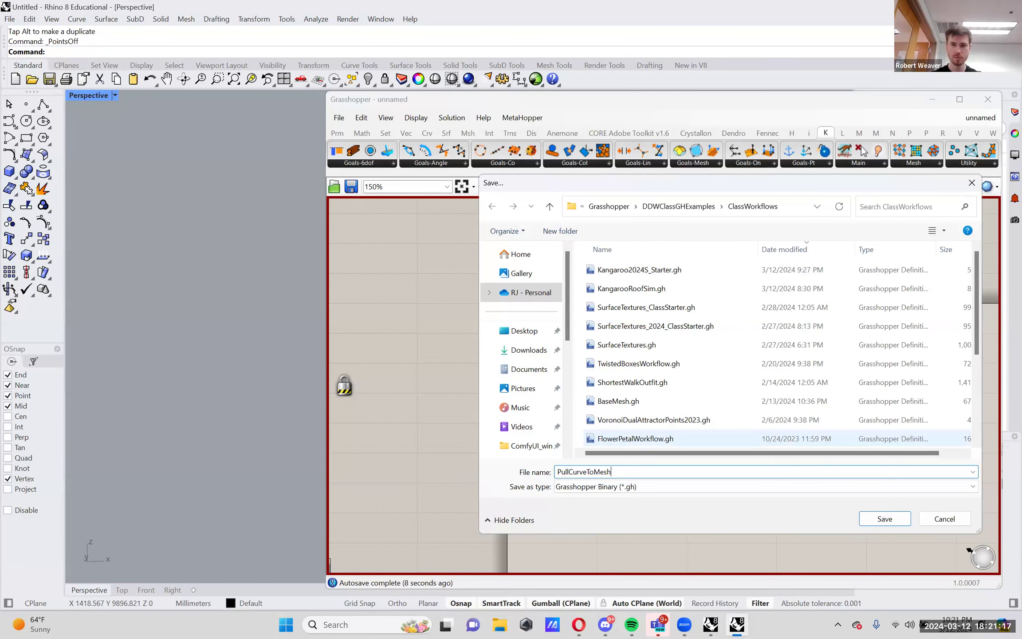
type("h")
key("Return")
Step: Switch to Discord and share PullCurveToMesh.gh in the class server's file-sharing channel
key("alt+Tab")
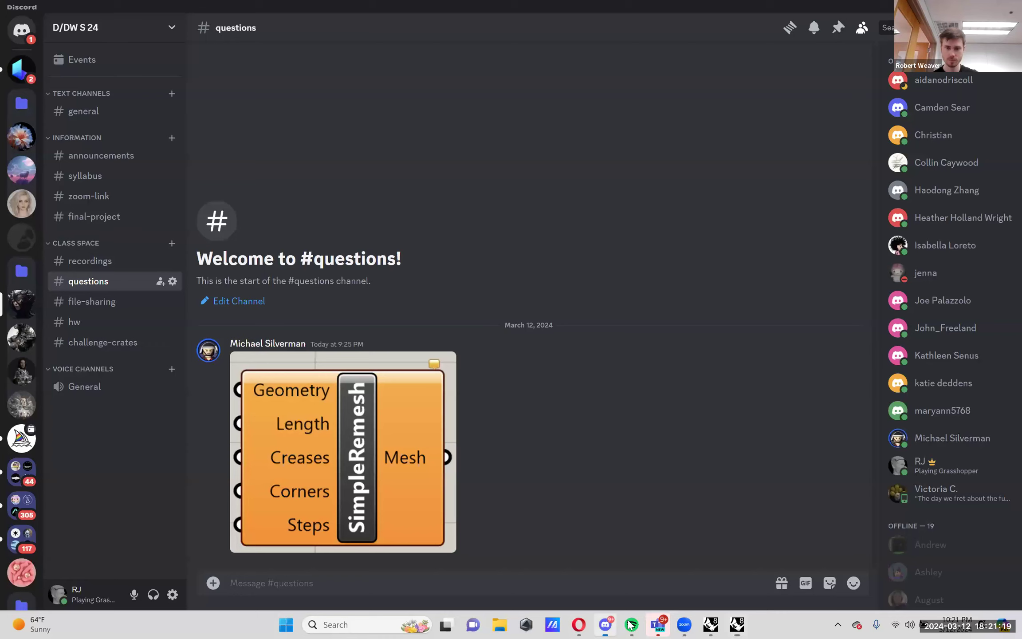
left_click(91, 304)
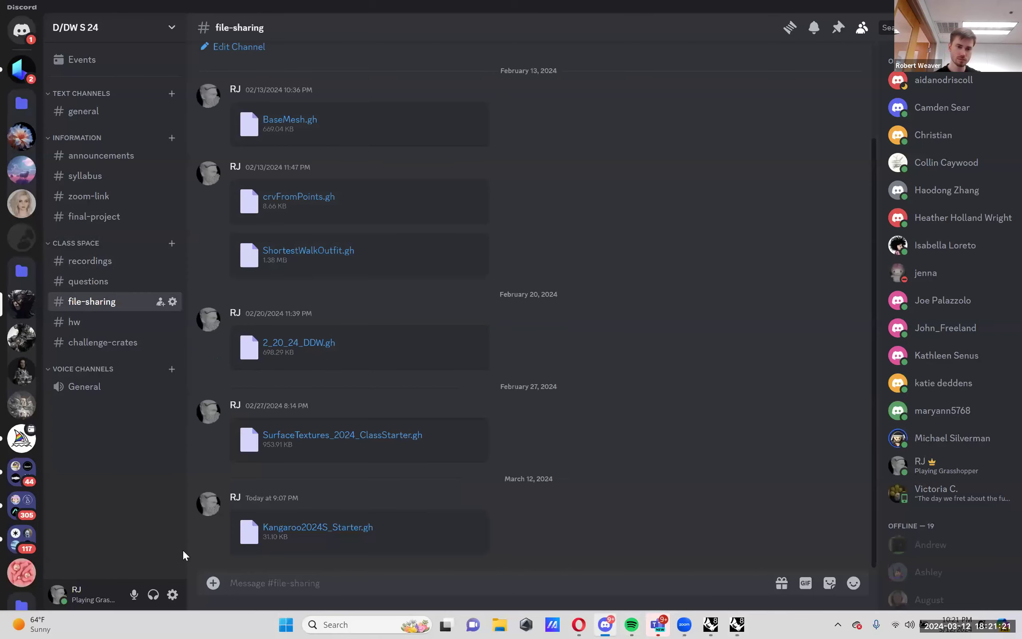
double_click(213, 583)
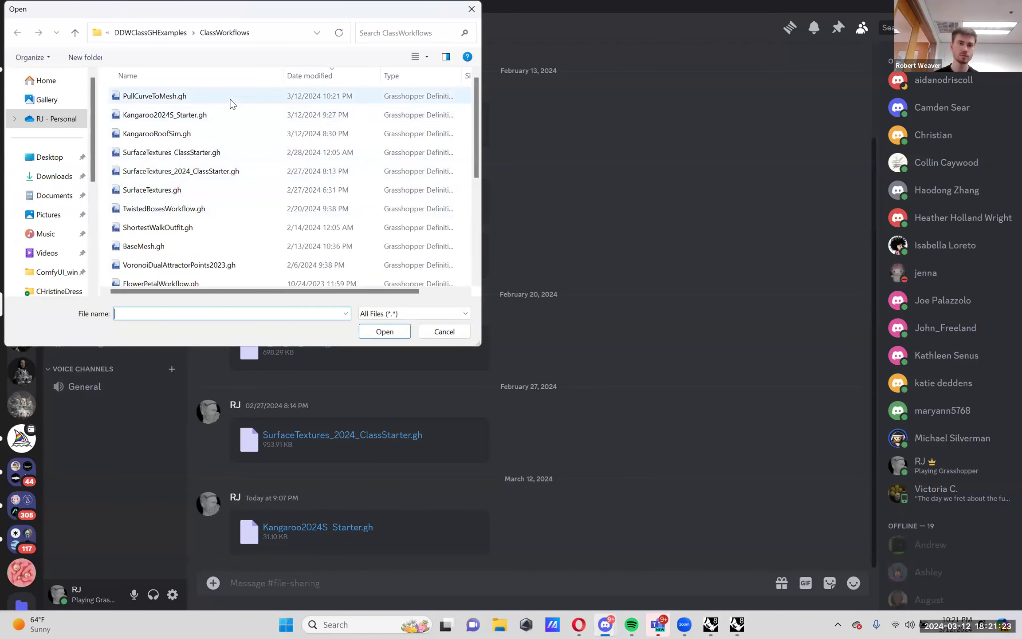
double_click(240, 88)
key("Return")
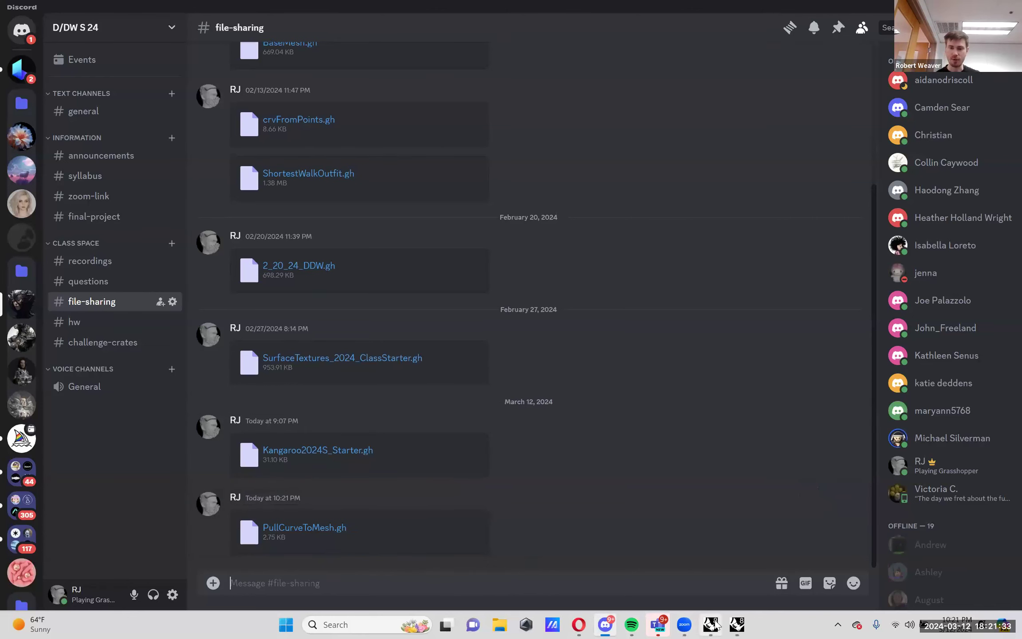
Step: Return to Grasshopper and bring up the open Kangaroo2024S_Starter definition
mouse_move(716, 623)
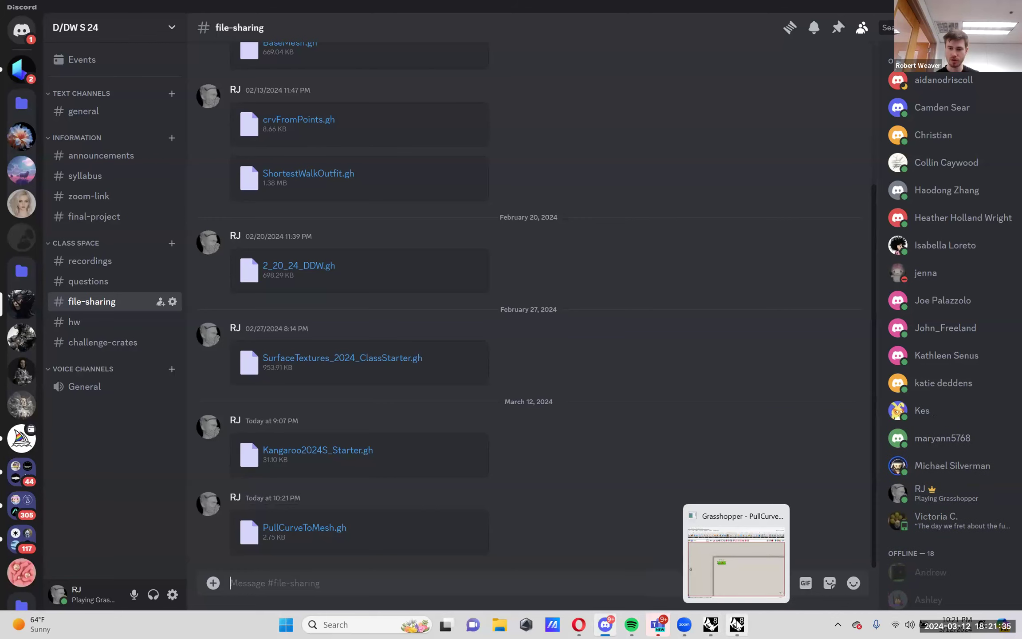
left_click(737, 624)
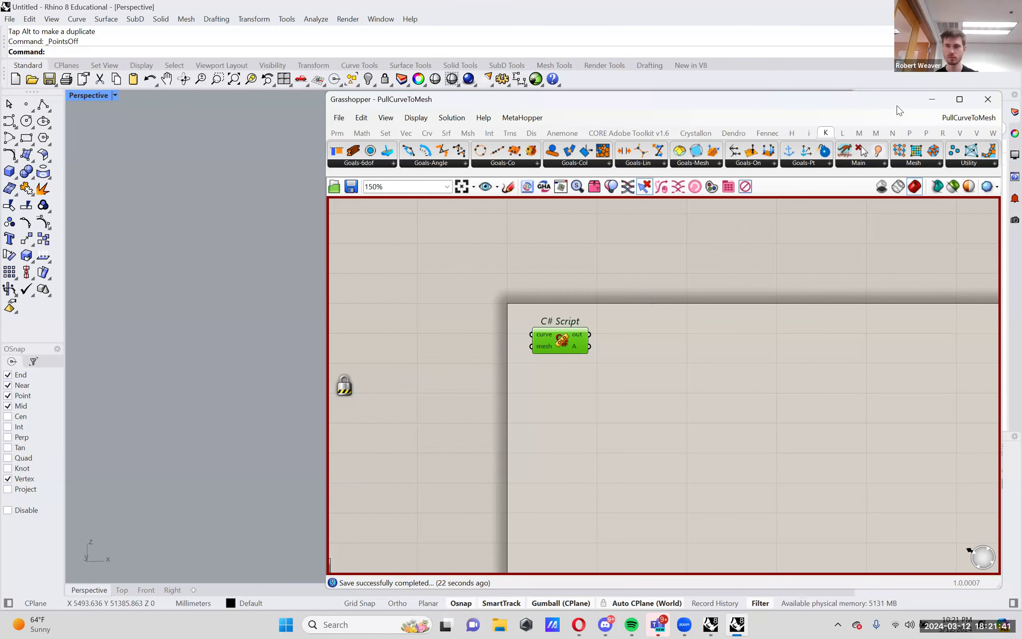
left_click(943, 117)
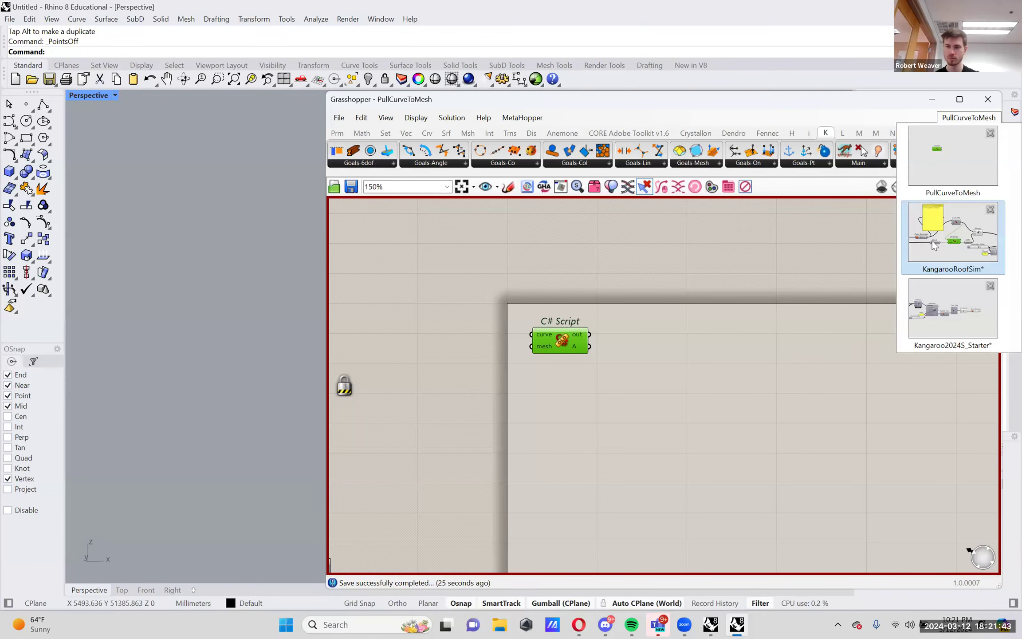
left_click(932, 240)
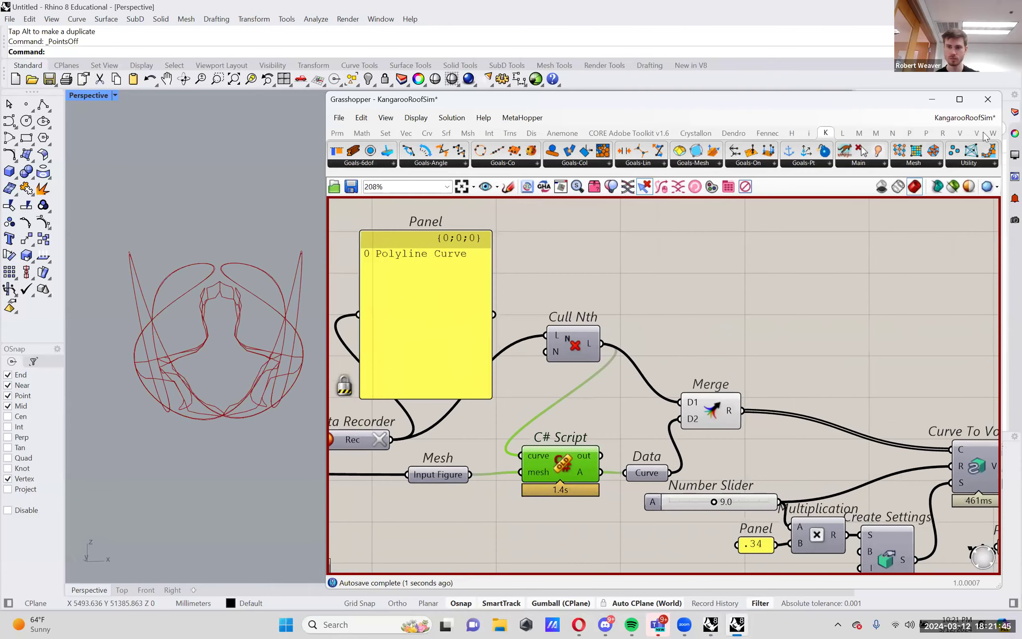
left_click(970, 120)
left_click(954, 323)
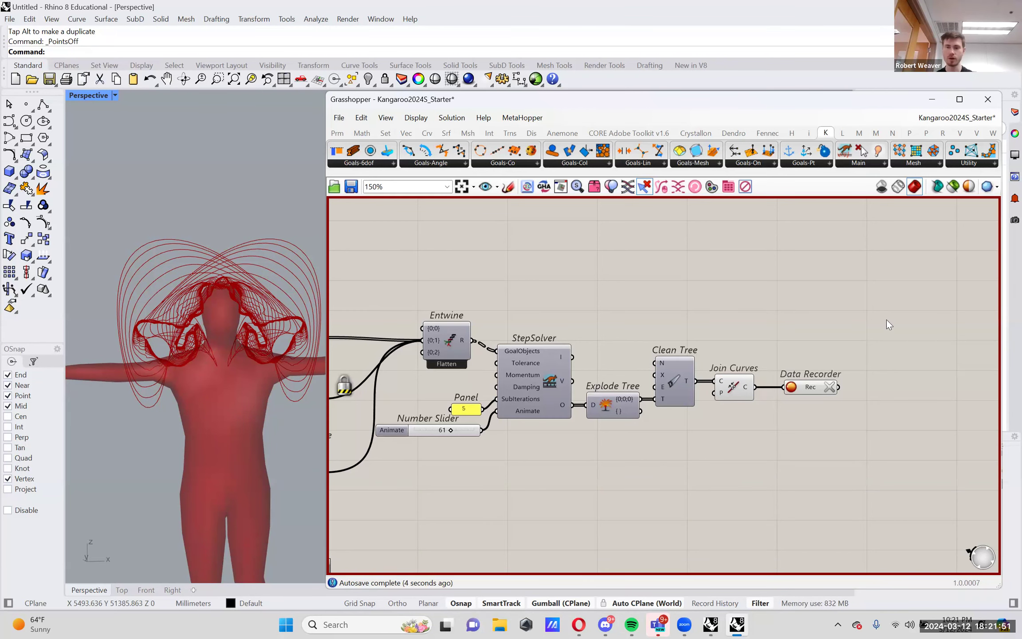
Step: Paste the C# Script component and place it on the empty canvas beyond the Data Recorder
right_click_drag(887, 319, 759, 323)
scroll(755, 324, "up", 2)
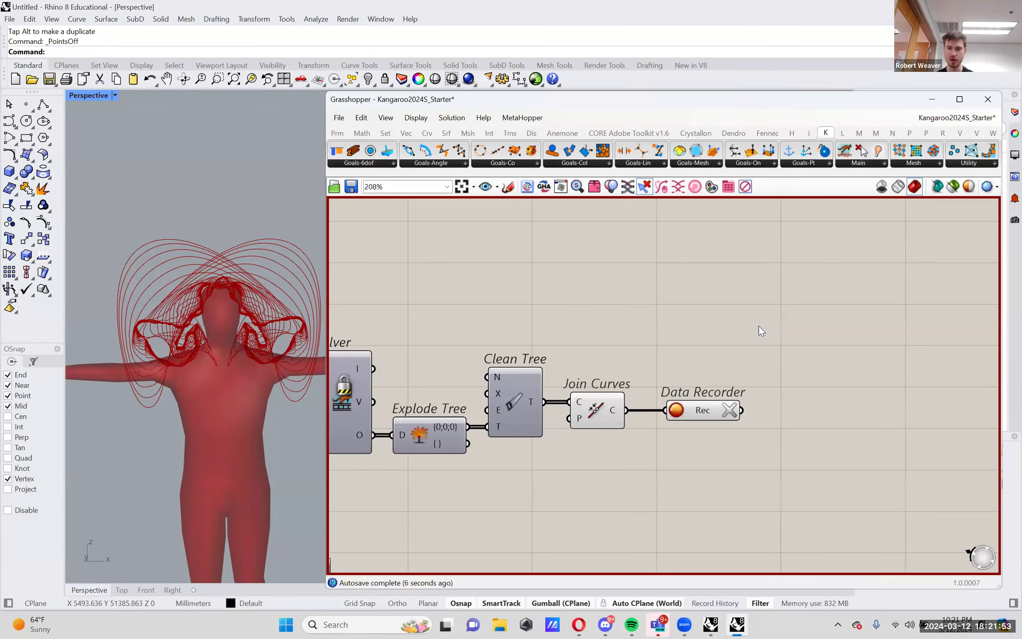
right_click(758, 326)
left_click(788, 457)
right_click_drag(732, 341, 751, 352)
key("ctrl+v")
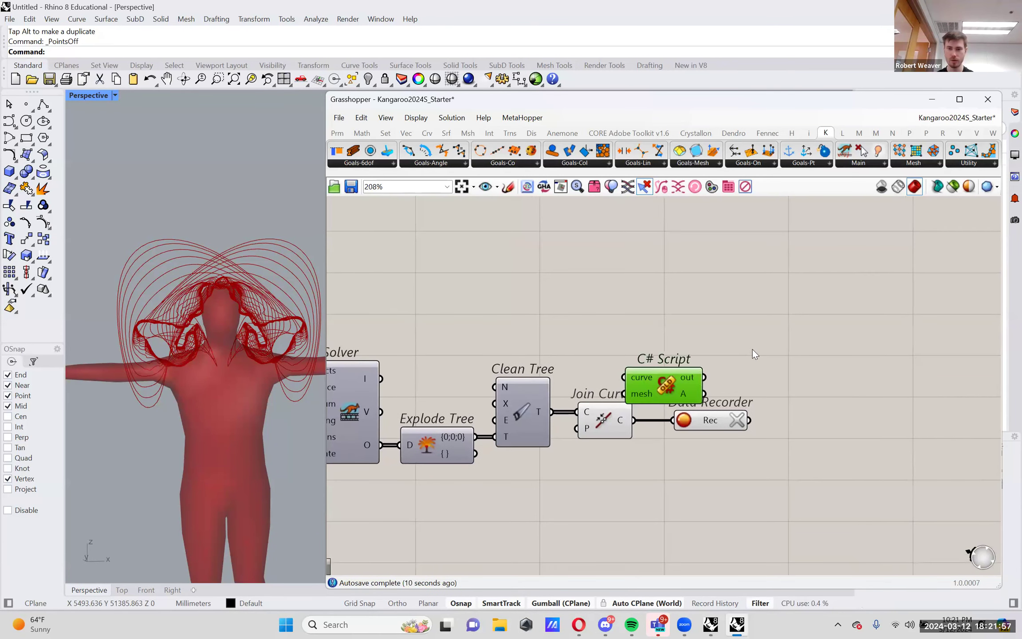
left_click_drag(648, 385, 818, 370)
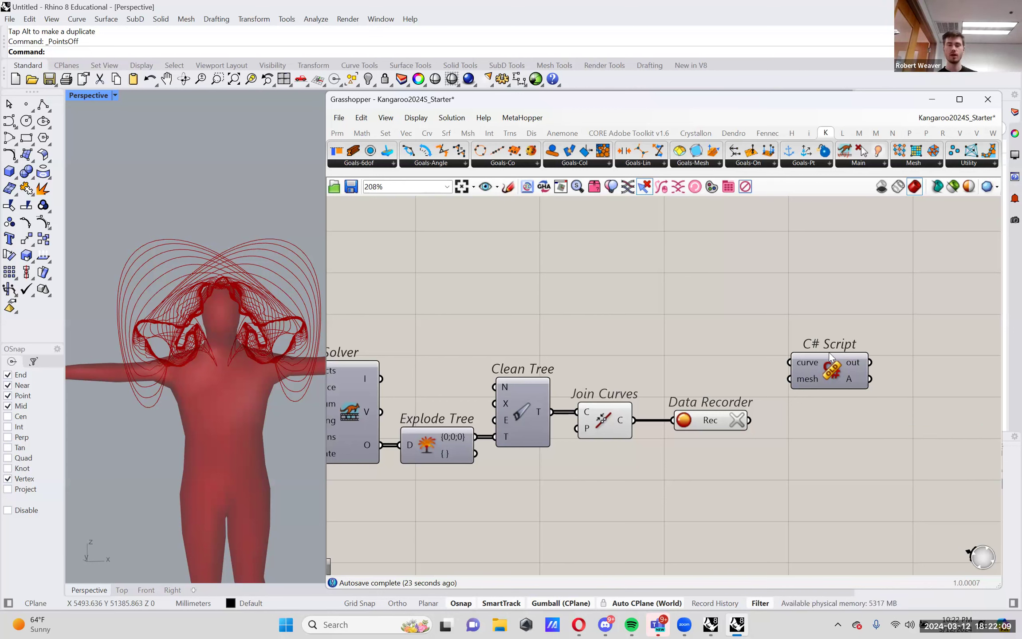
Step: Search the components for "proj" and look through the Project, Project Point and Project Points suggestions without placing one
double_click(702, 325)
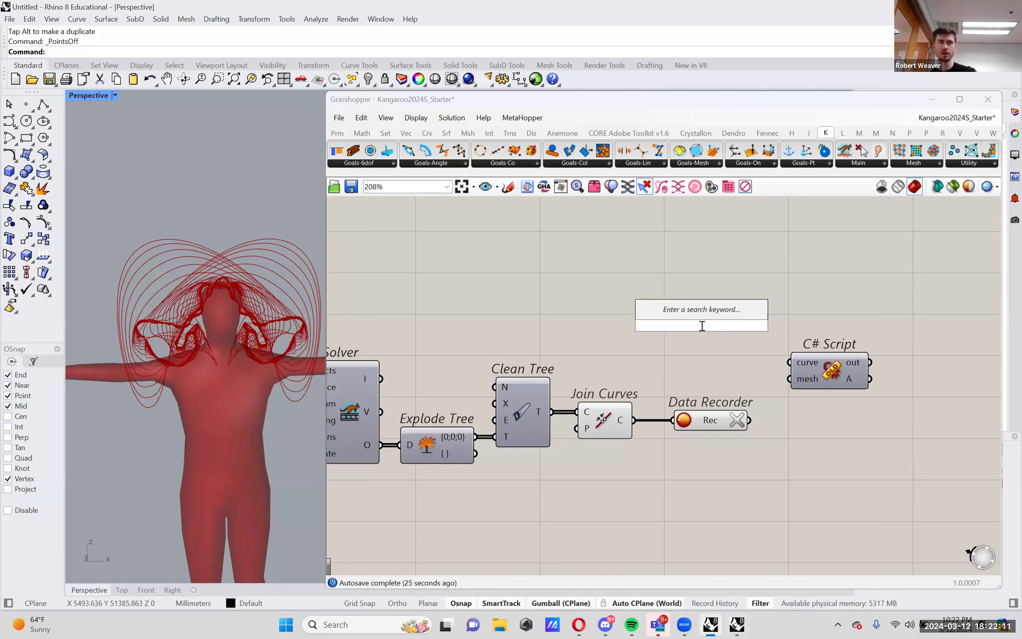
type("proj")
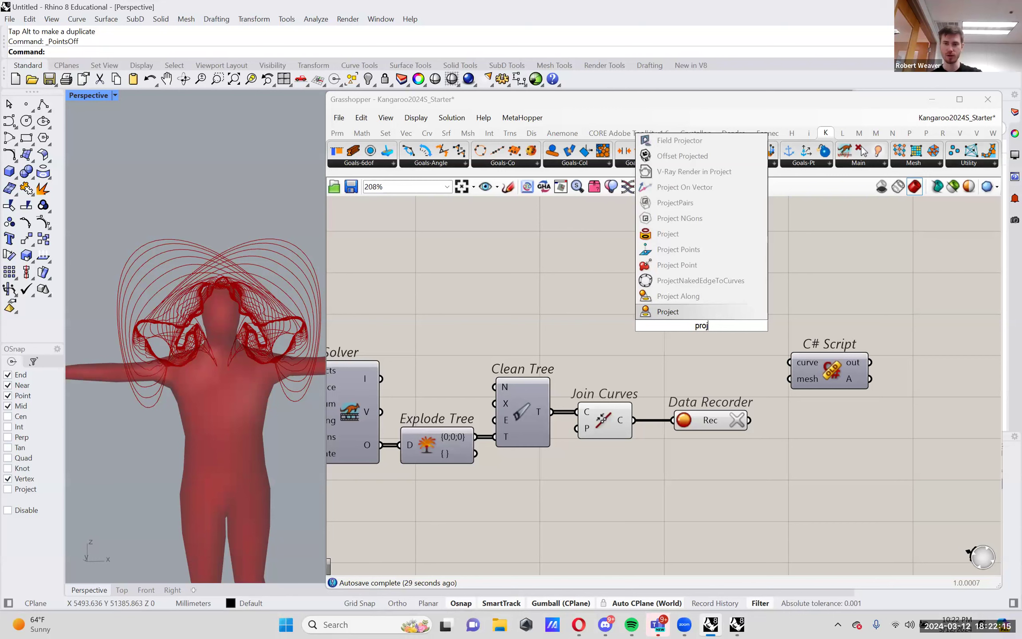
key("Up")
key("Up")
key("Up")
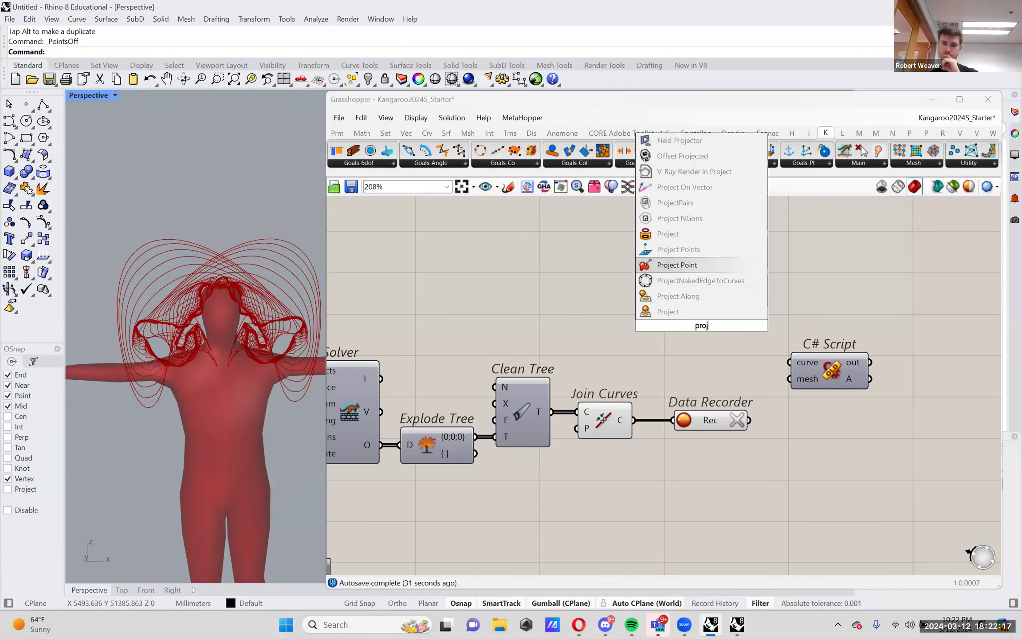
key("Down")
key("Down")
key("Down")
key("Up")
key("Up")
key("Up")
key("Up")
key("Up")
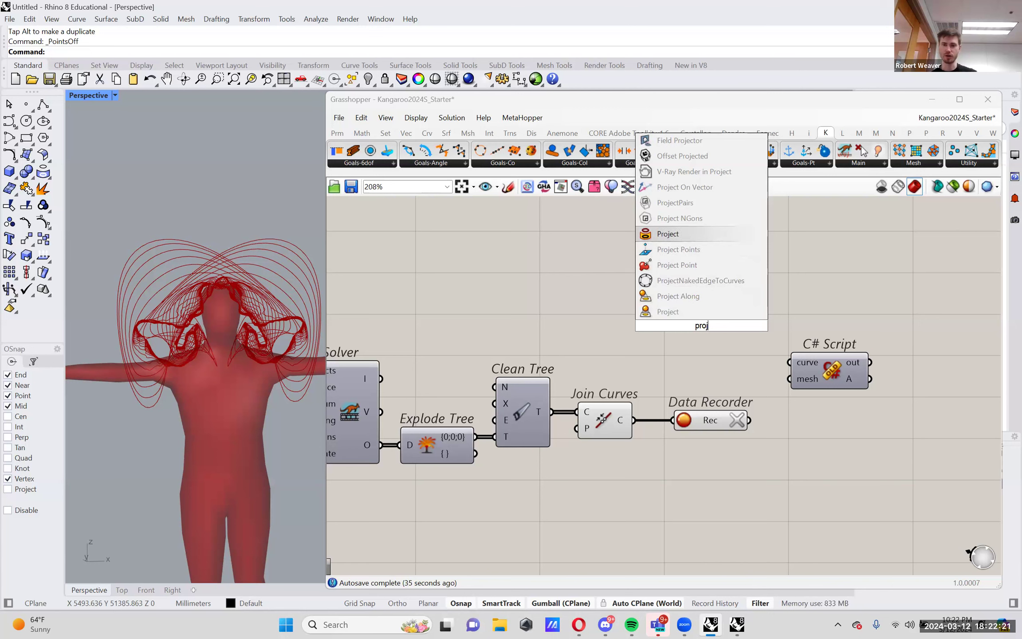
key("Down")
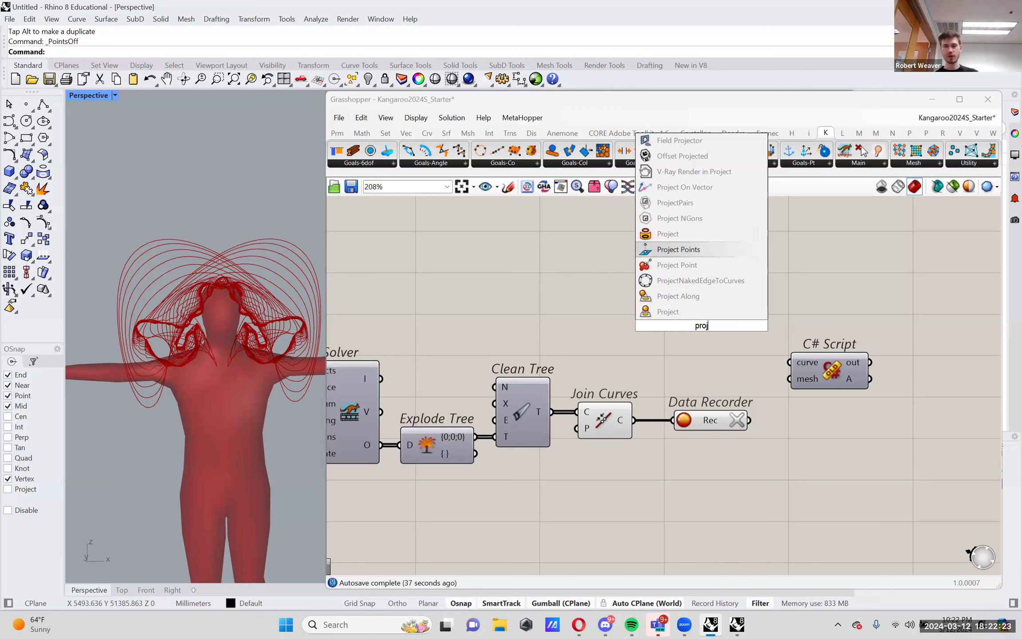
key("Down")
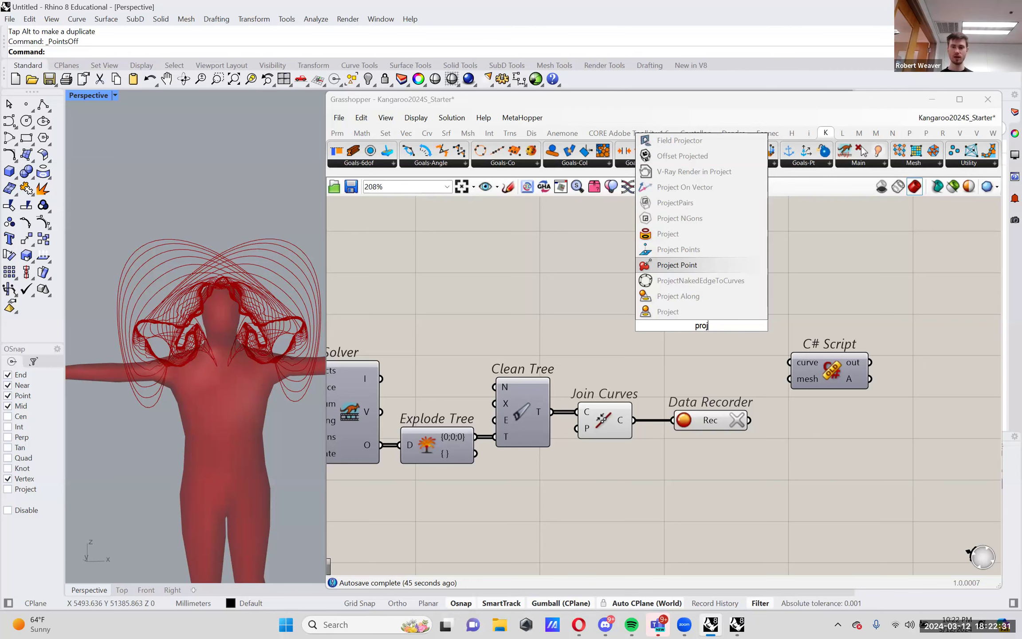
right_click_drag(885, 311, 832, 299)
Step: Open the C# Script's source, examine its using statements and RunScript code with the PullToMesh call, and close the editor
mouse_move(791, 333)
left_mouse_down()
mouse_move(811, 388)
mouse_move(808, 332)
left_mouse_up()
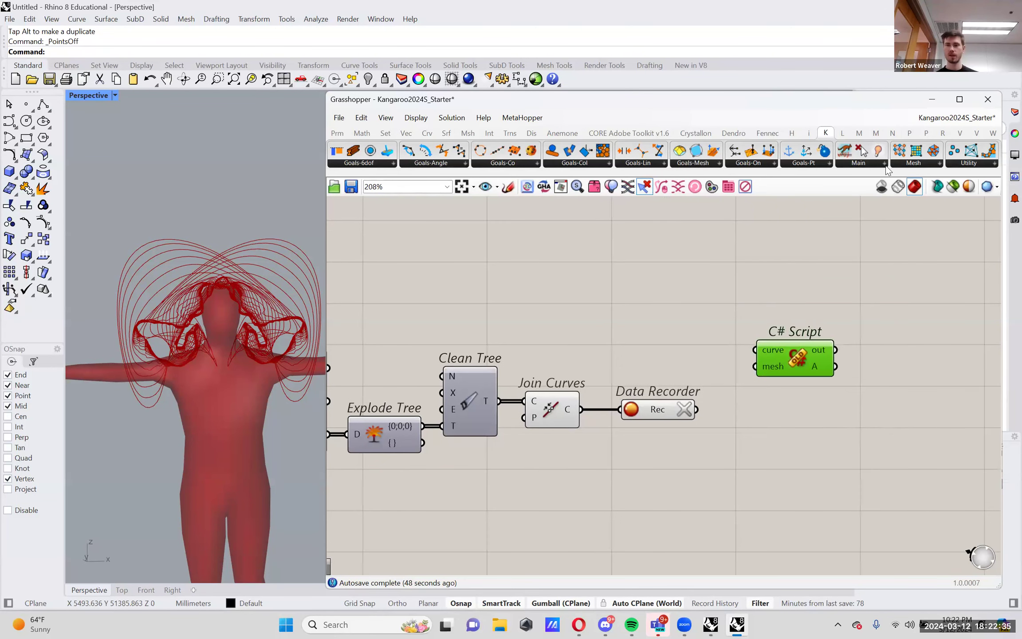
right_click(797, 354)
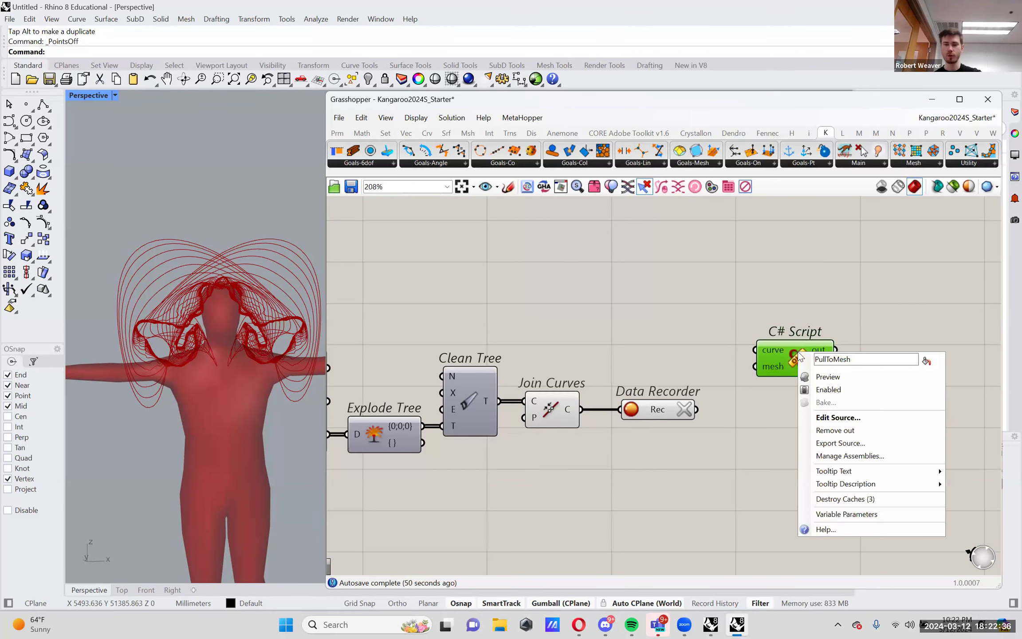
left_click(825, 418)
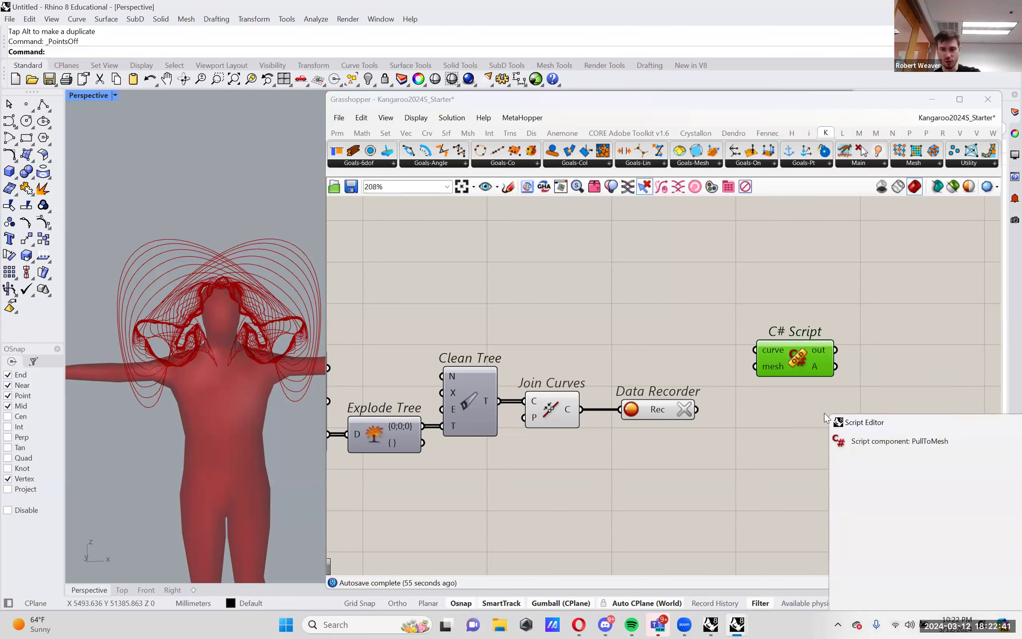
left_click_drag(871, 422, 400, 209)
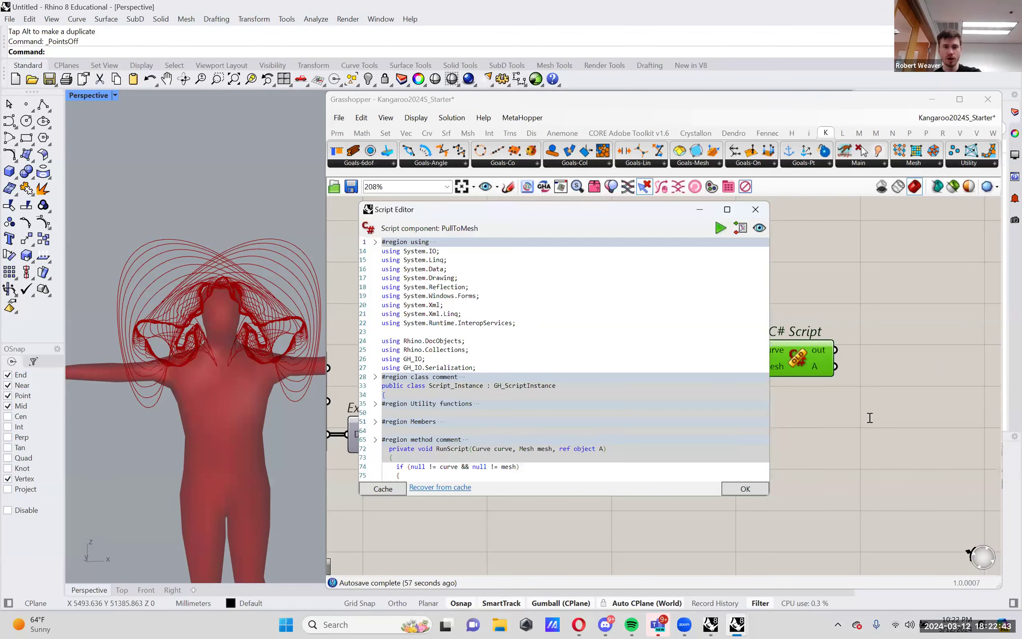
scroll(438, 307, "down", 10)
scroll(438, 307, "up", 5)
scroll(439, 307, "up", 5)
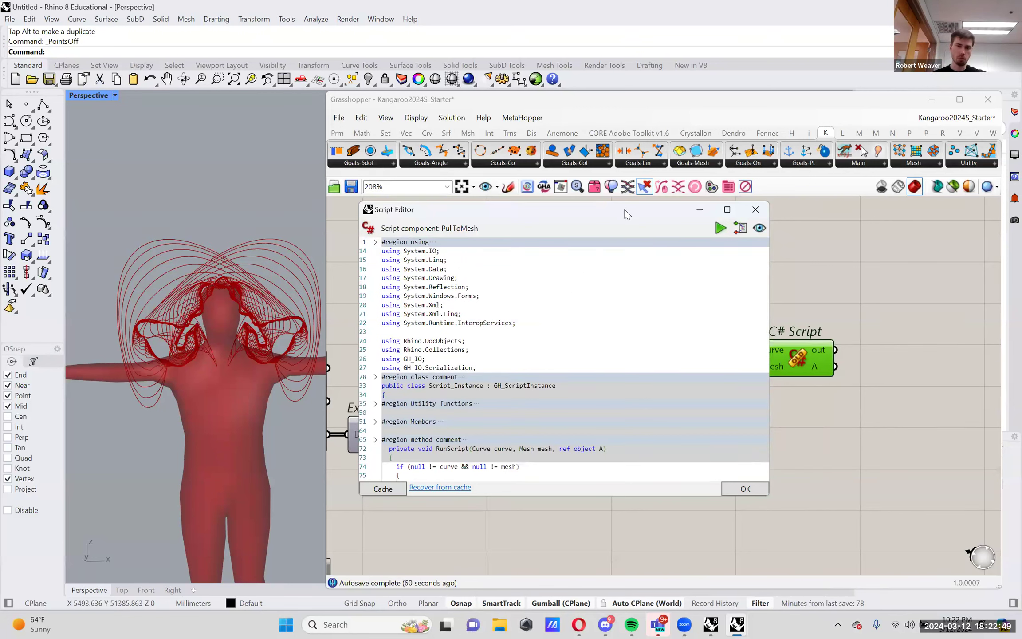
left_click_drag(625, 210, 649, 231)
scroll(576, 364, "down", 5)
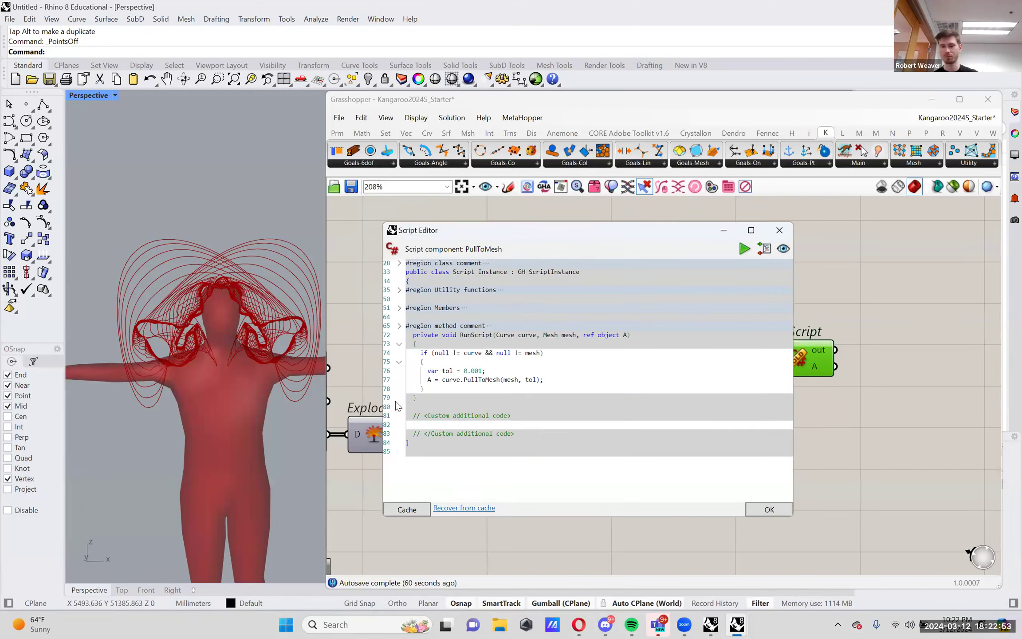
scroll(487, 361, "up", 5)
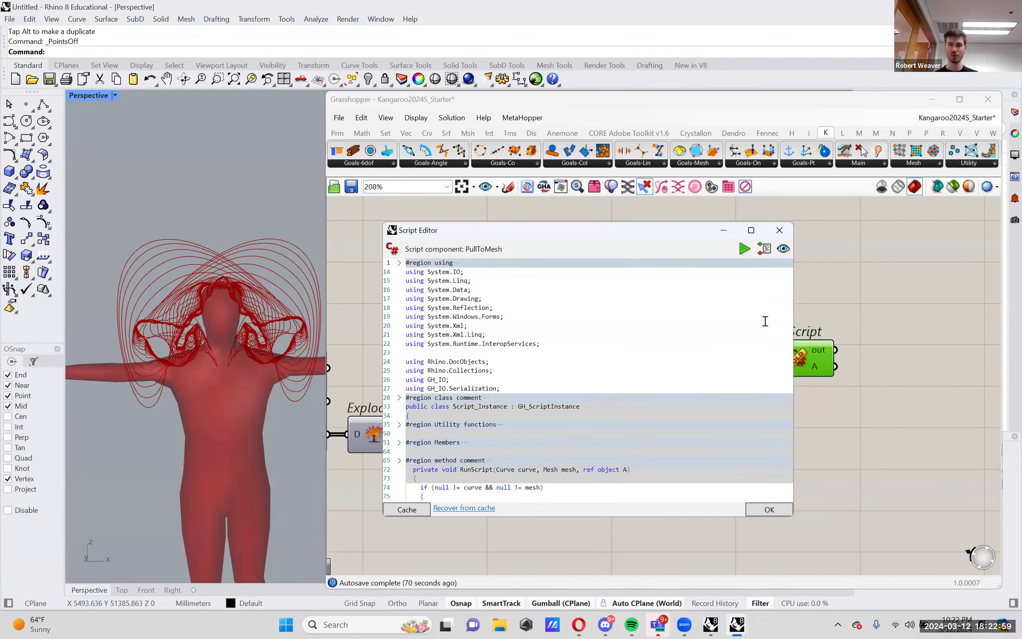
left_click(788, 226)
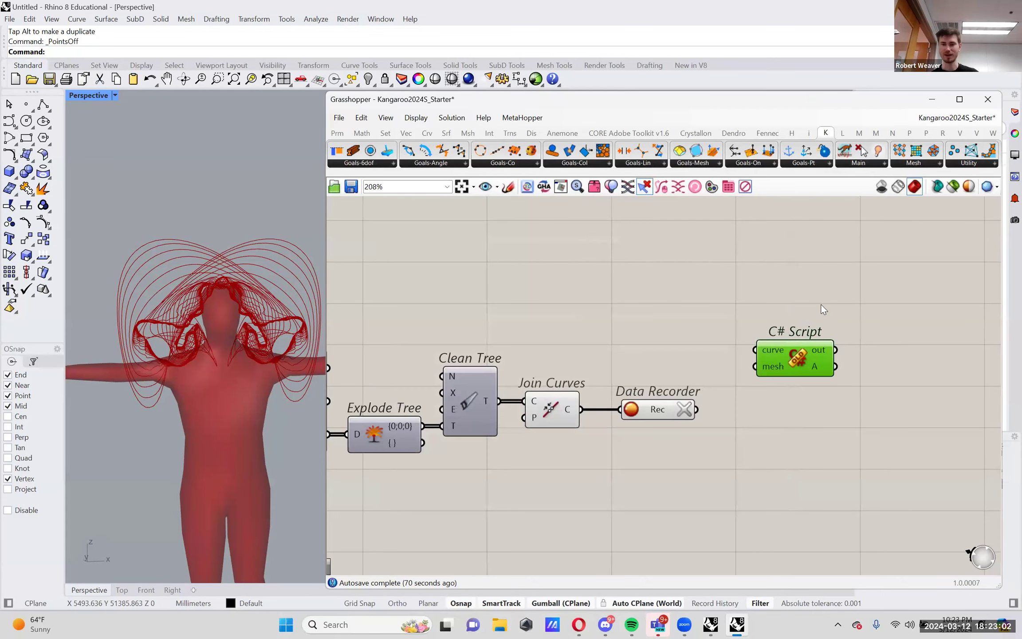
Step: Move the C# Script roughly level with the Data Recorder and connect the recorder's output to its curve input
right_click(804, 353)
left_click(790, 337)
left_click_drag(790, 337, 813, 423)
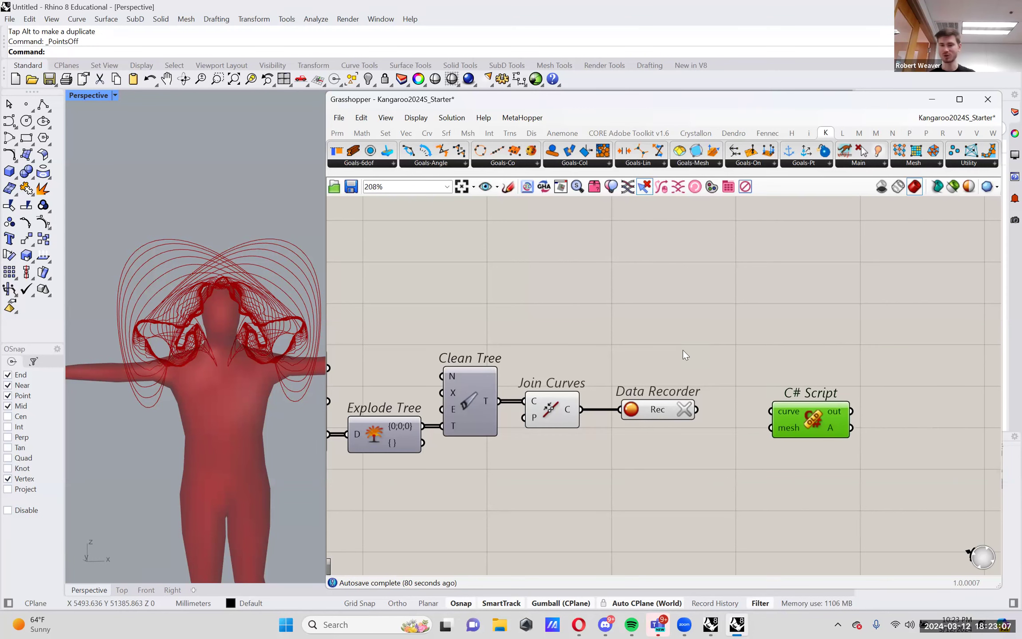
right_click_drag(735, 461, 757, 422)
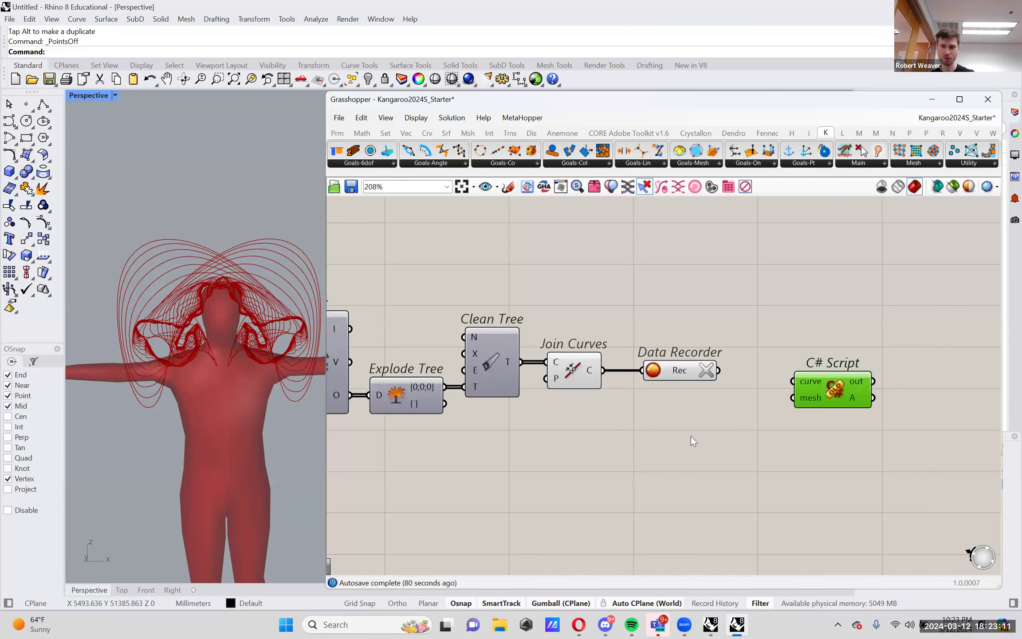
scroll(222, 343, "up", 5)
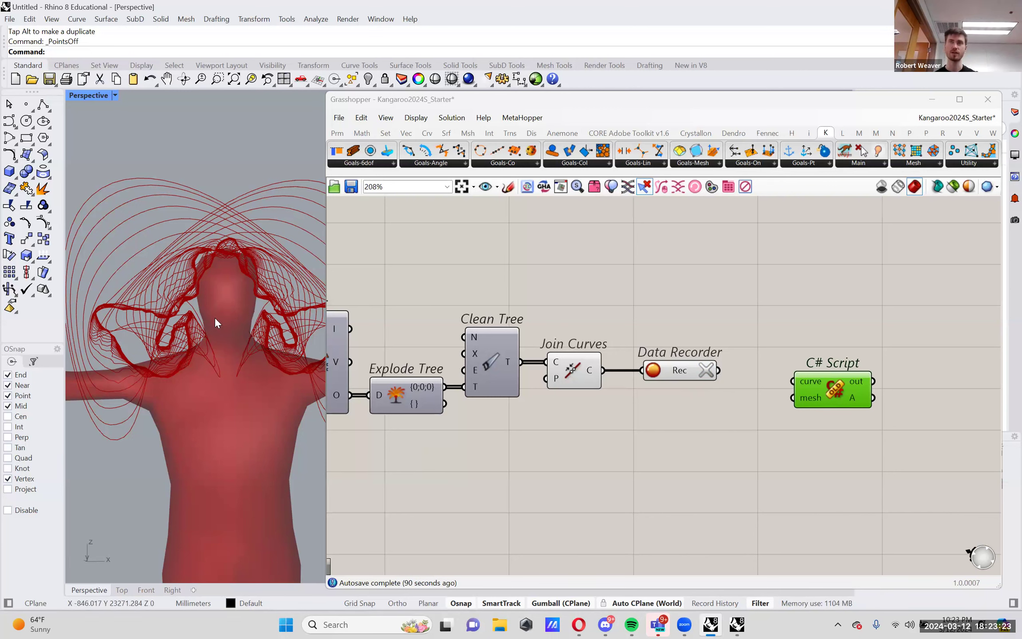
left_click_drag(719, 370, 793, 381)
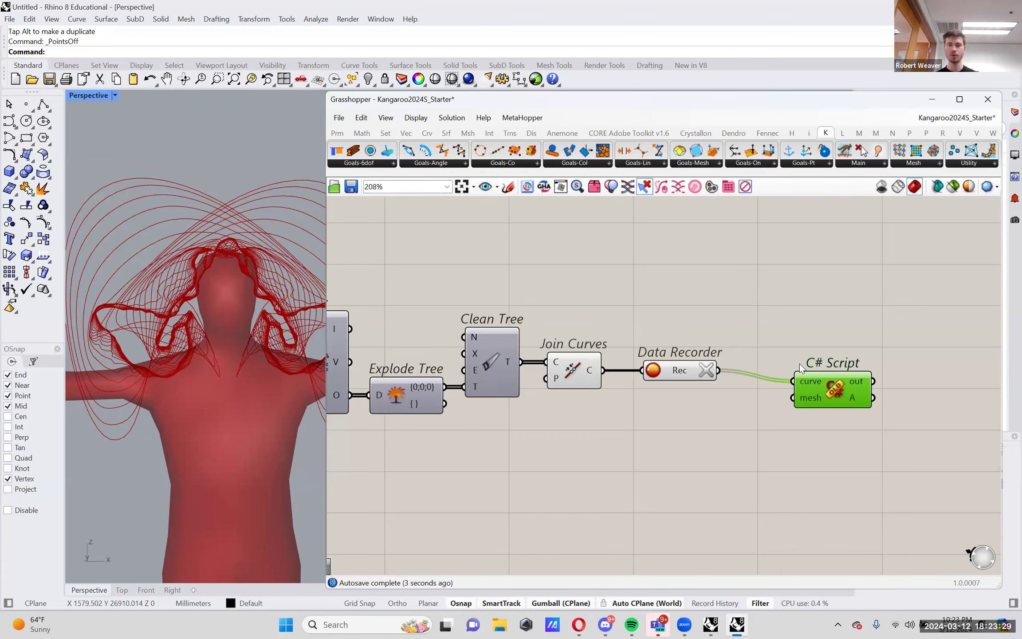
Step: Duplicate the Workflow 1 Mesh parameter and place the copy just below the Data Recorder
scroll(799, 363, "down", 6)
scroll(420, 337, "up", 3)
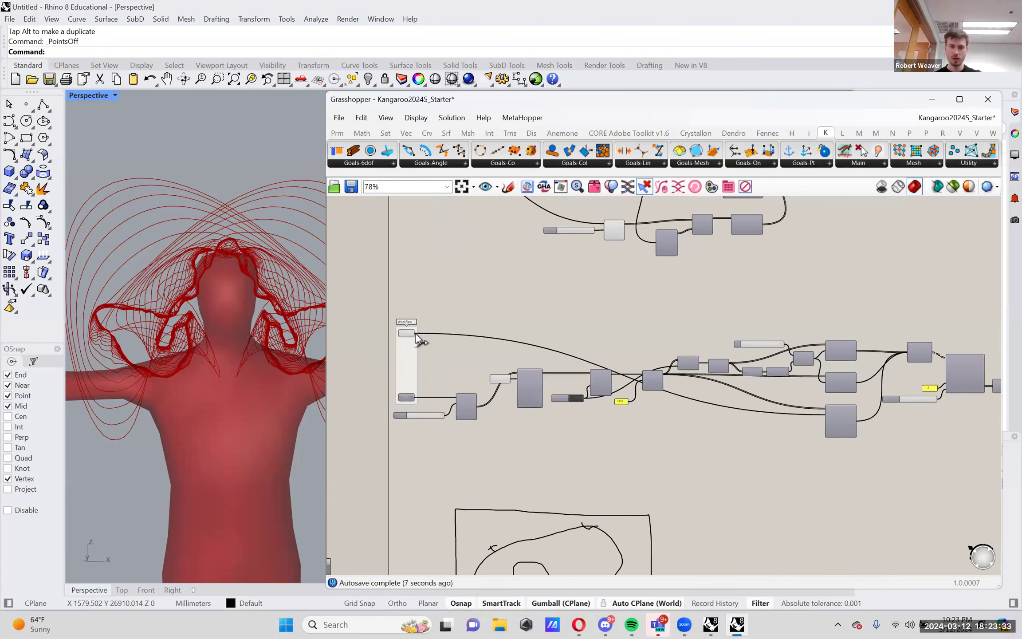
scroll(416, 333, "up", 3)
left_click(401, 335)
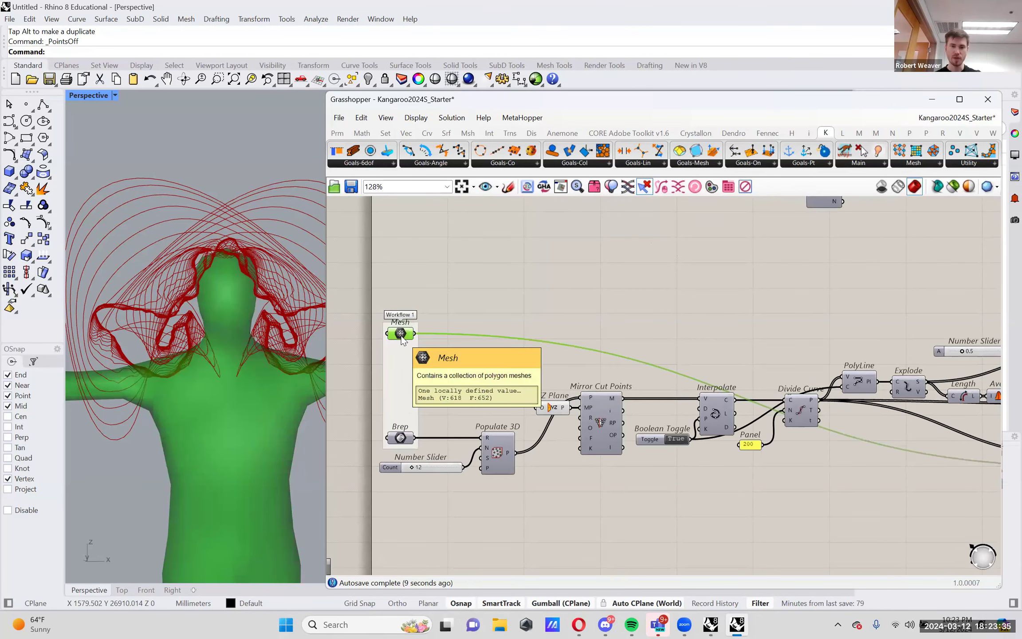
left_click_drag(400, 335, 732, 405)
scroll(368, 357, "down", 5)
scroll(731, 405, "up", 9)
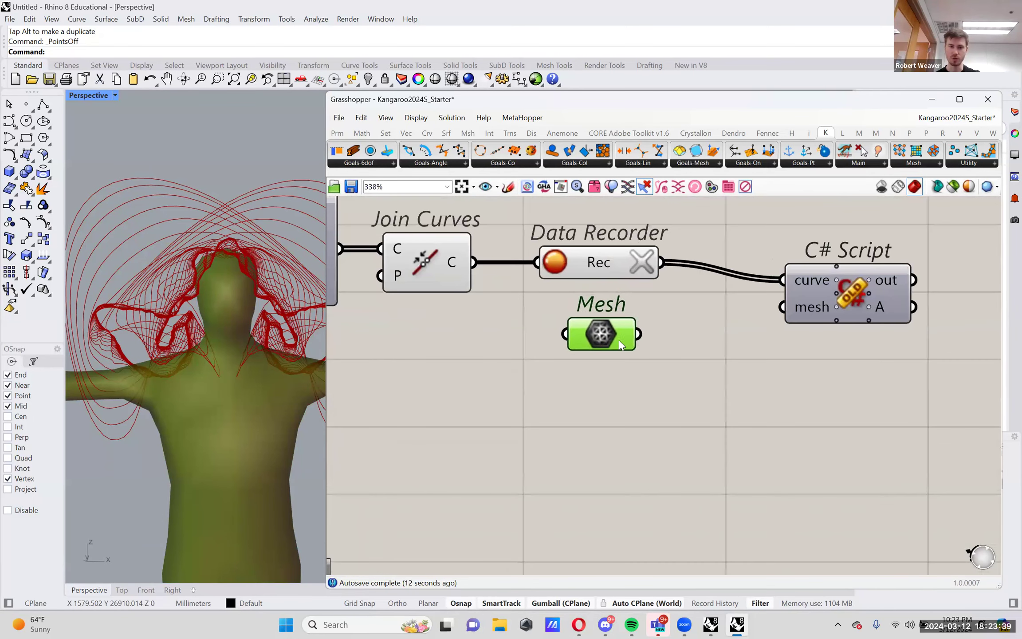
Step: Move the duplicated Mesh parameter slightly closer to the C# Script and connect it to the script's mesh input
left_click_drag(613, 343, 639, 354)
left_click(708, 335)
left_click(639, 355)
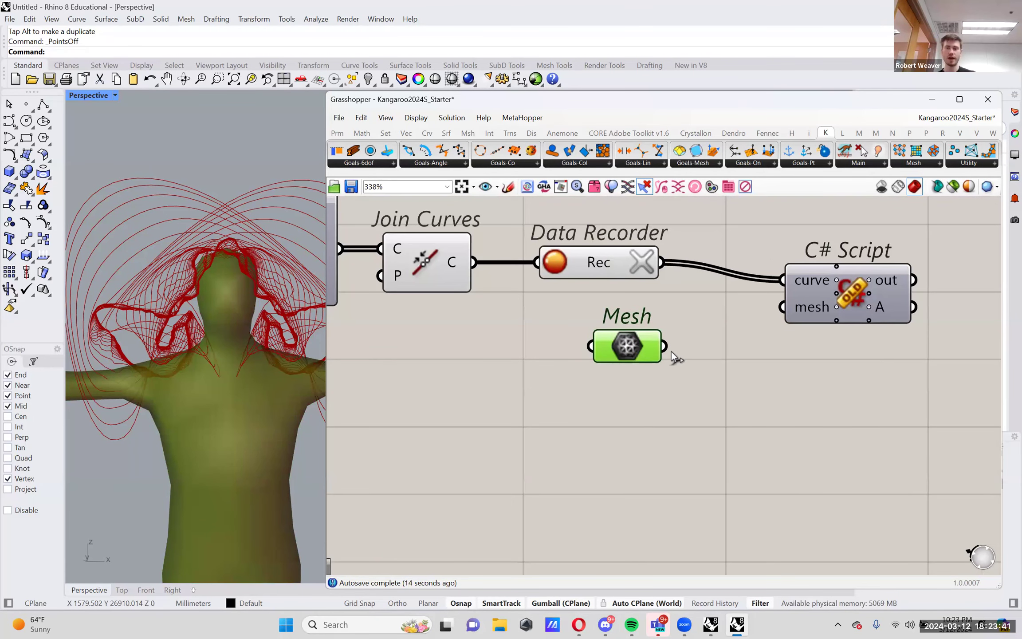
left_click_drag(664, 346, 807, 311)
right_click_drag(788, 341, 745, 357)
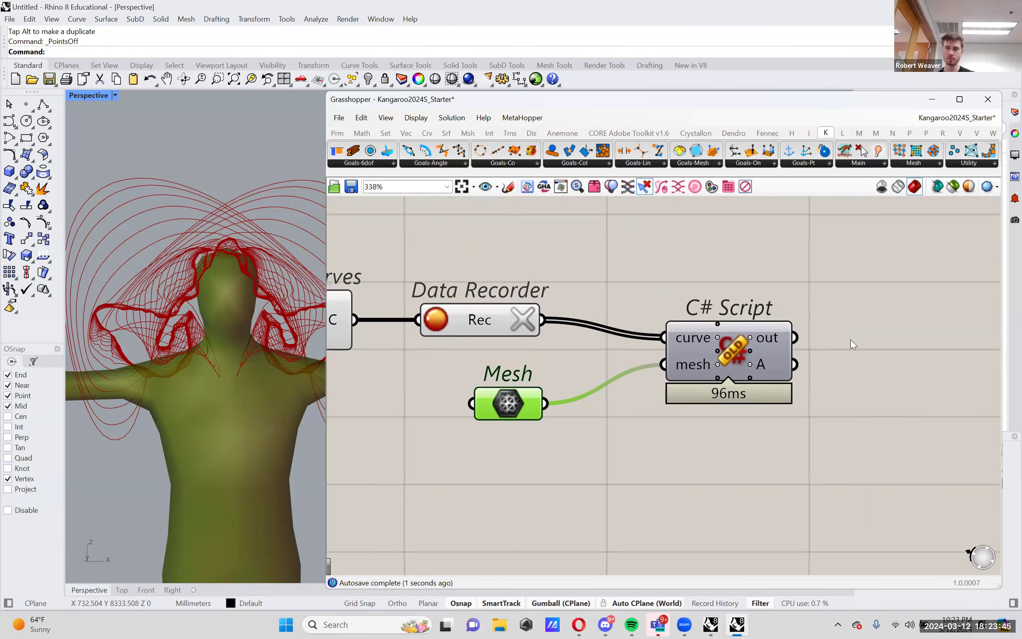
Step: Select the C# Script and inspect its pulled curves on the figure's head and shoulders
right_click(761, 349)
left_click(762, 350)
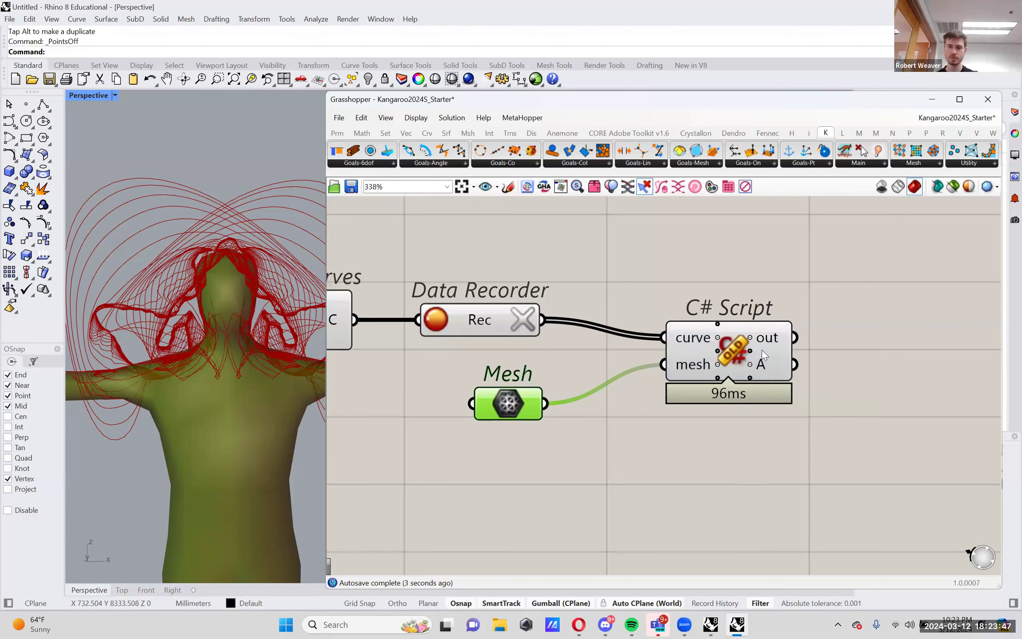
right_click_drag(251, 346, 247, 466)
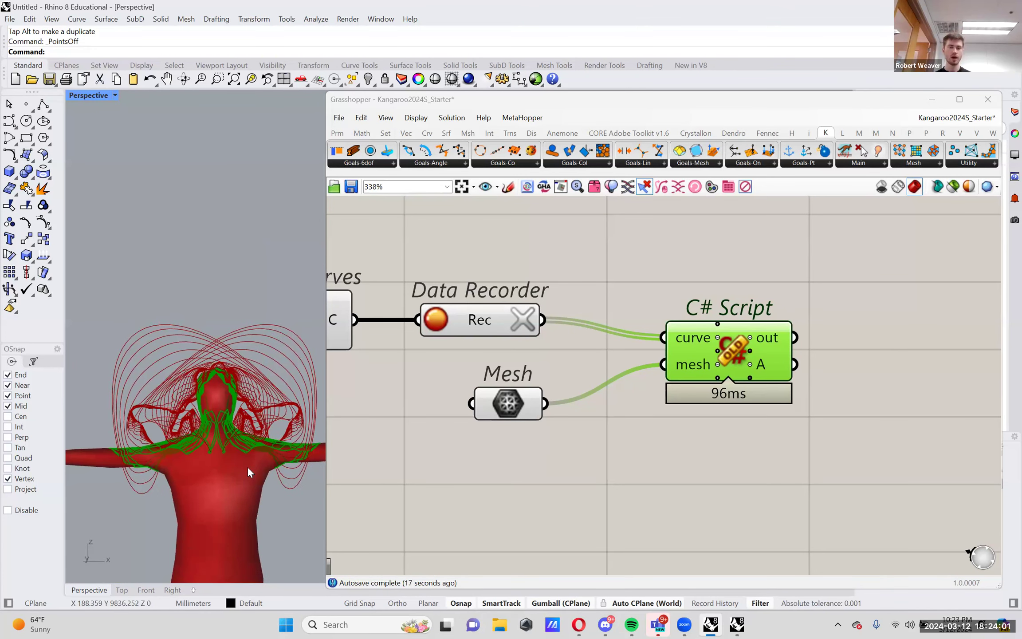
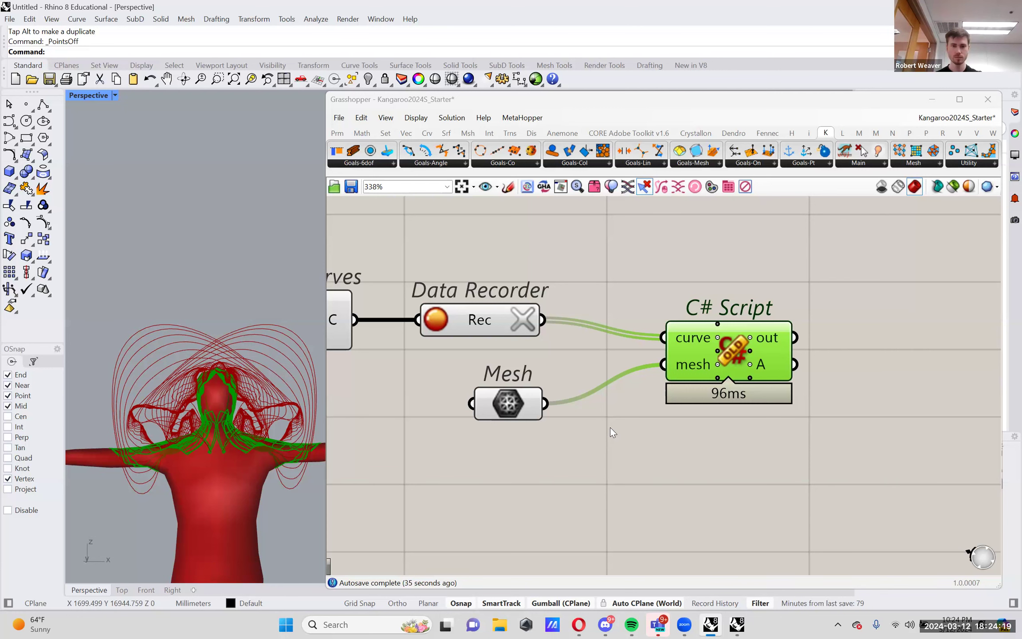
scroll(610, 427, "down", 2)
right_click_drag(616, 433, 623, 421)
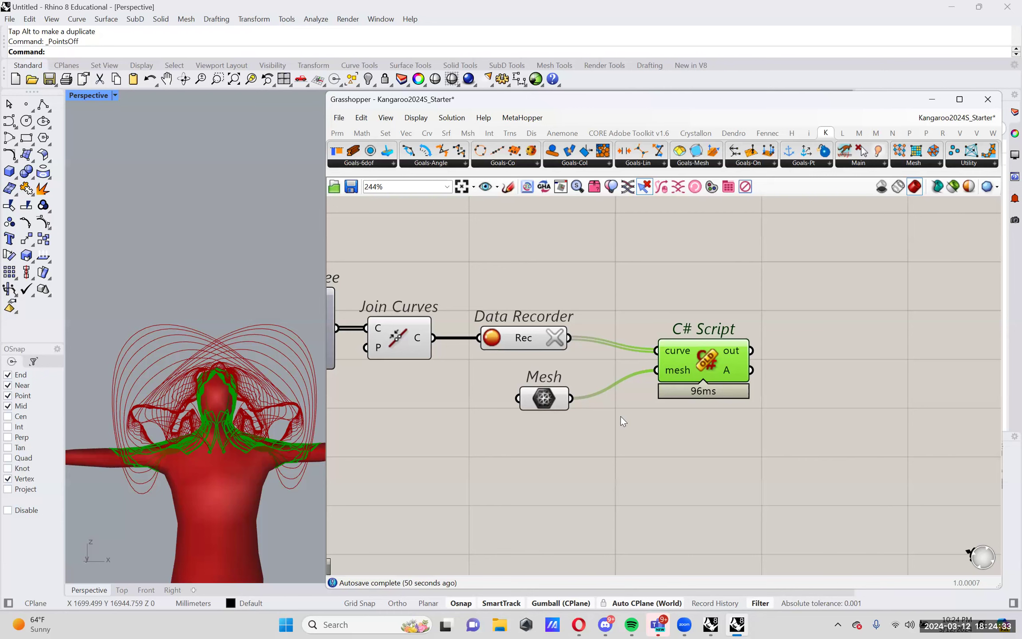
Step: Copy the C# Script from the PullCurveToMesh definition and return to the Kangaroo2024S_Starter definition
left_click(954, 118)
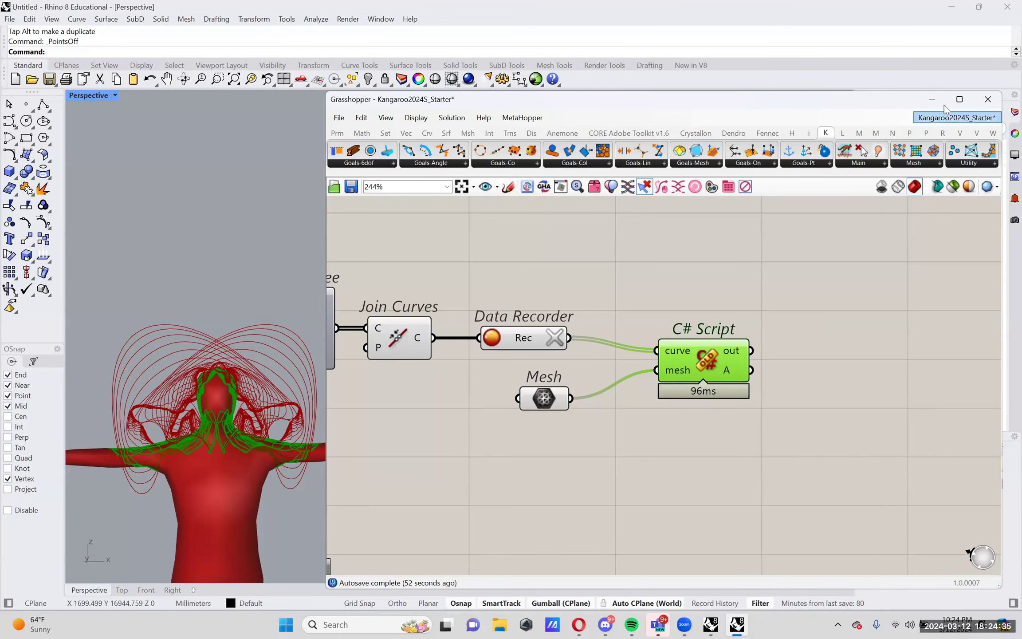
left_click(954, 286)
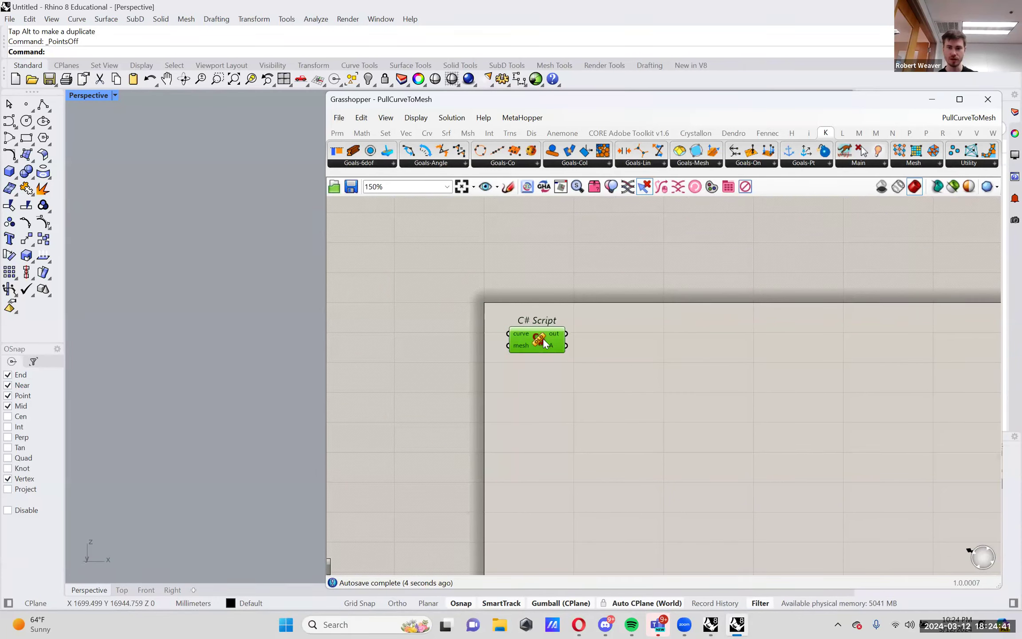
left_click(969, 117)
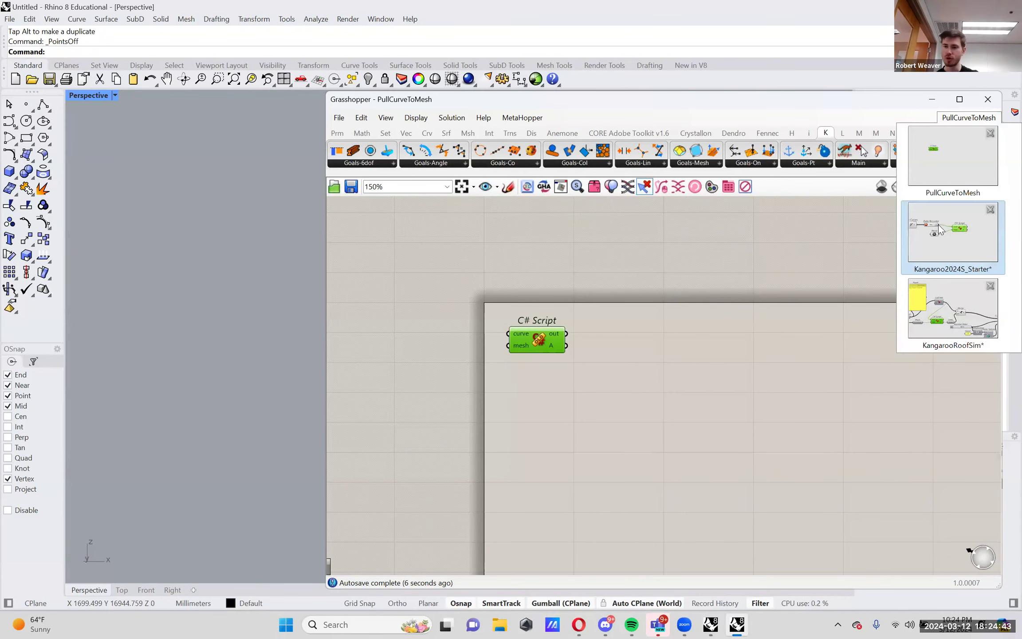
left_click(954, 242)
left_click(641, 435)
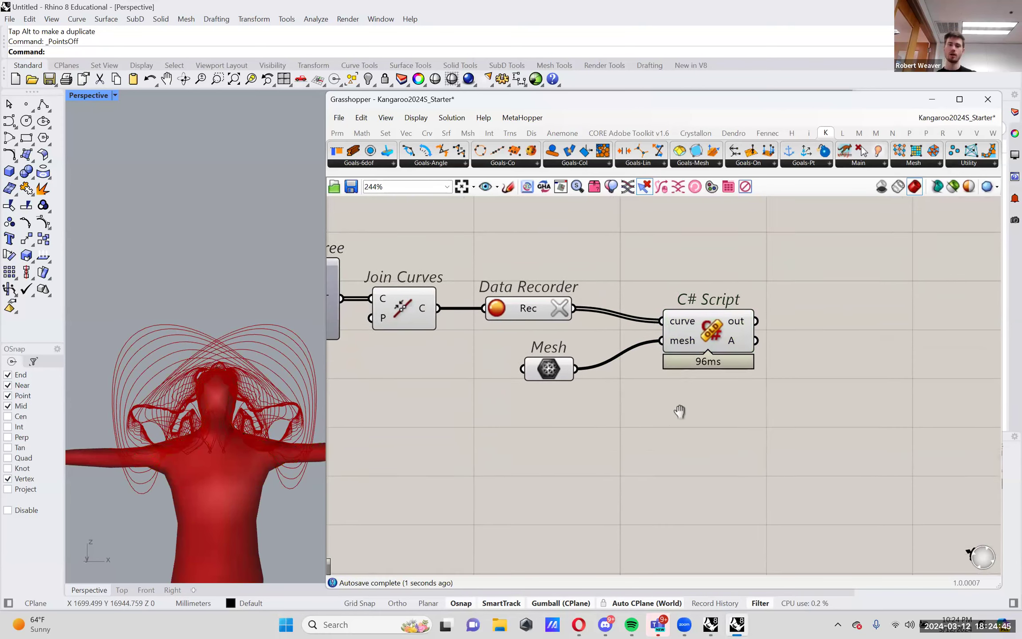
Step: Paste a copy of the C# Script, position it below the connected script, and delete the copy
right_click_drag(635, 348, 498, 395)
right_click_drag(592, 448, 624, 425)
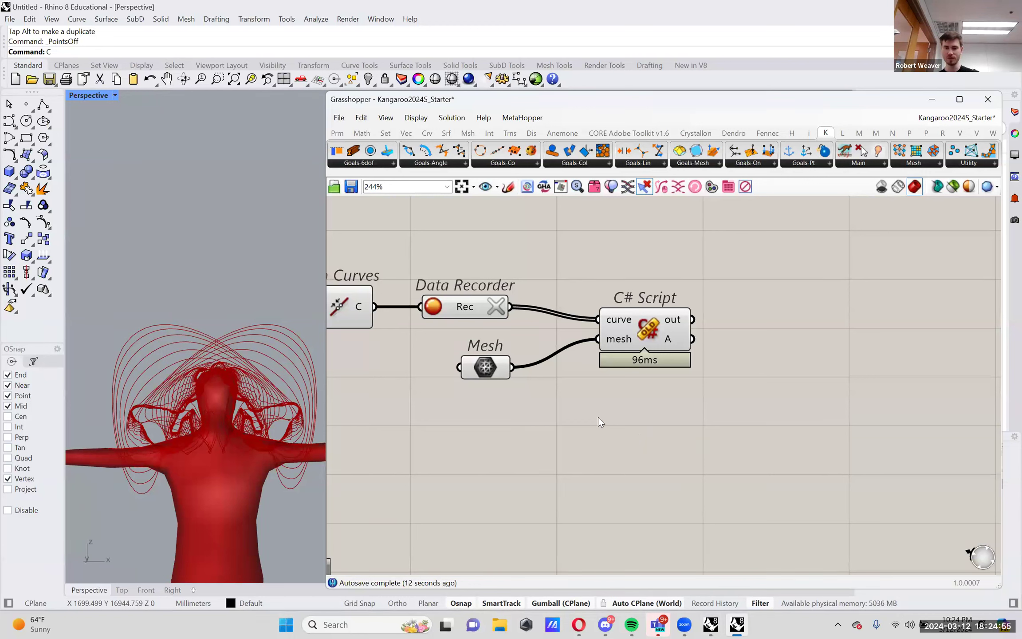
key("ctrl+v")
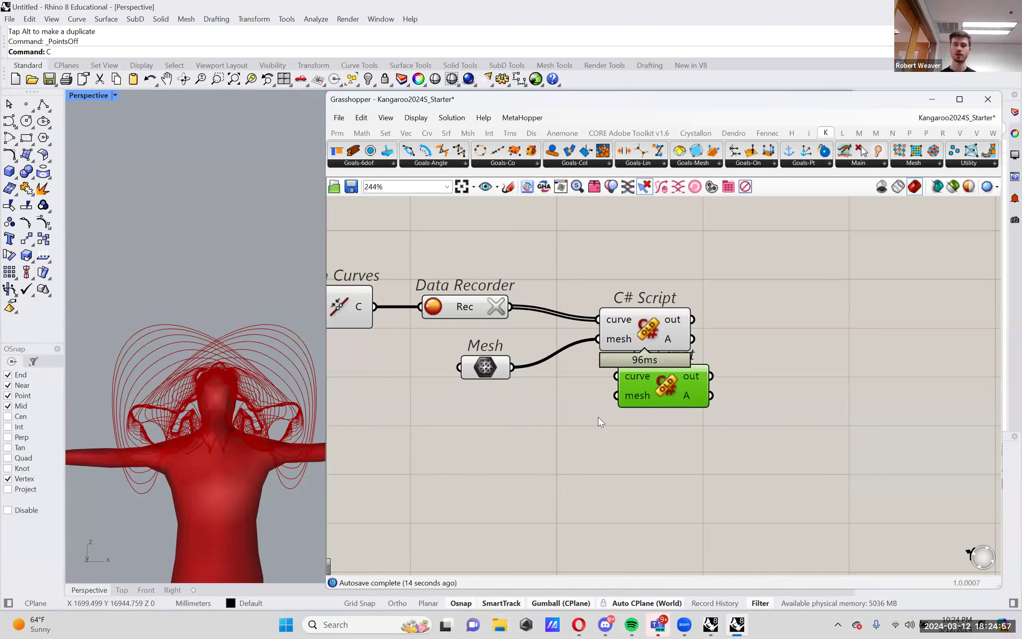
left_click_drag(677, 385, 665, 422)
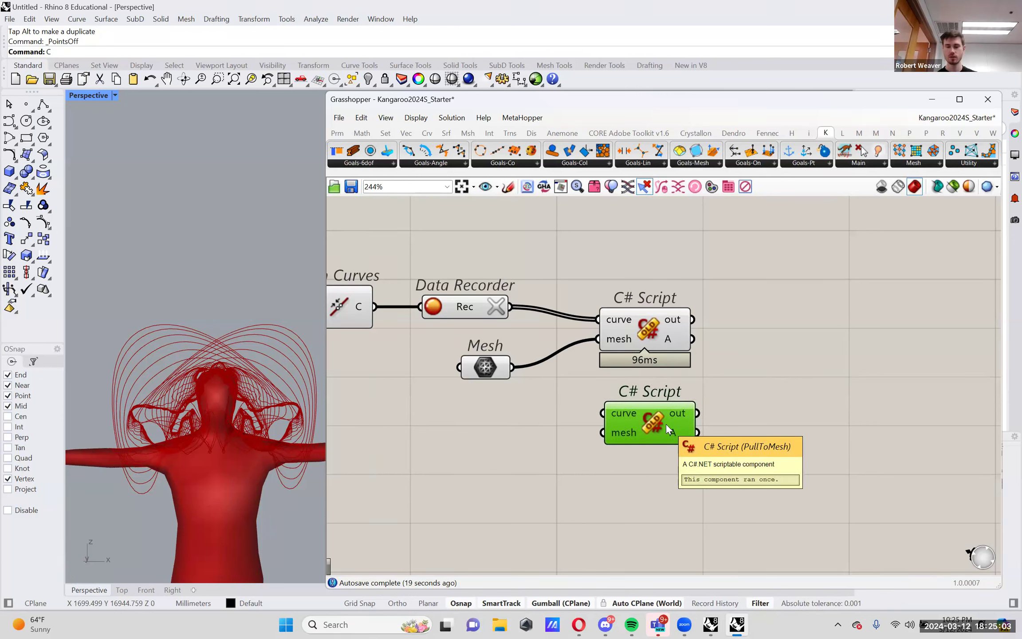
left_click_drag(666, 425, 668, 419)
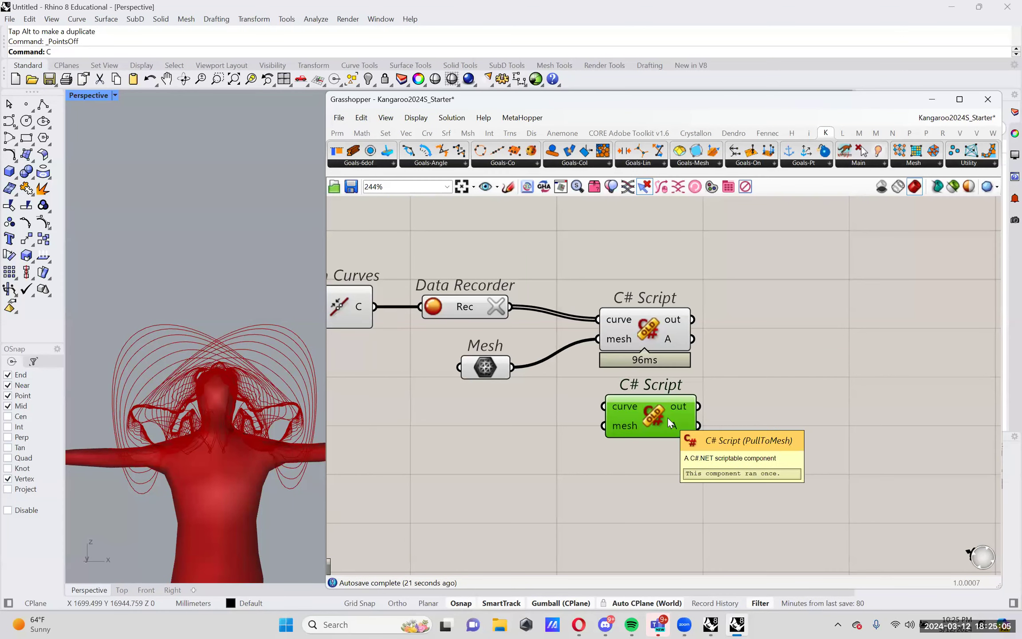
key("Delete")
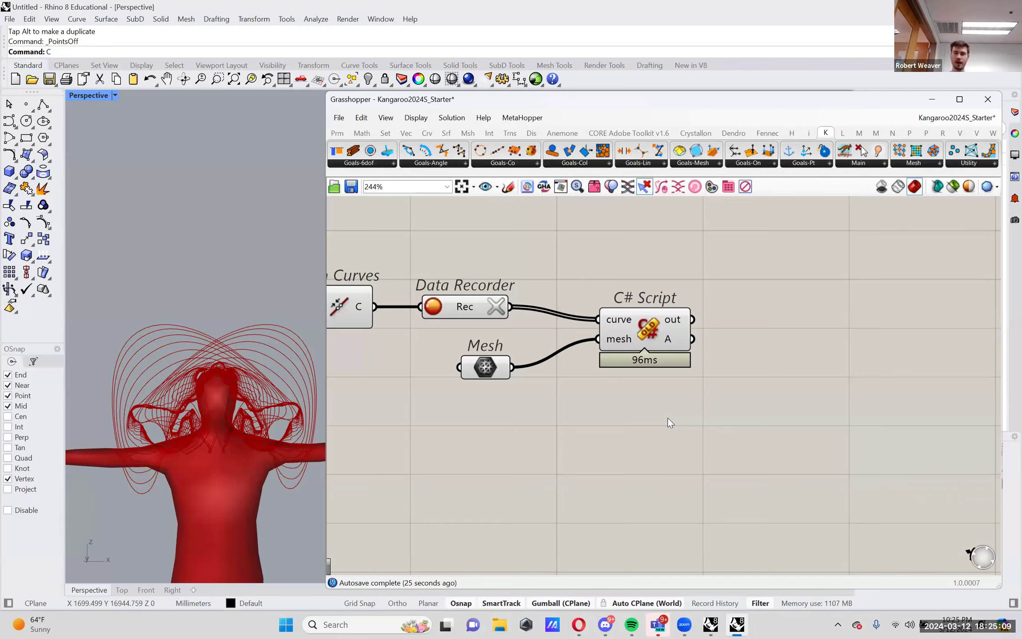
Step: Paste another C# Script copy above the Curve parameter feeding the Patch component, and delete it again
scroll(669, 502, "down", 5)
scroll(418, 394, "up", 5)
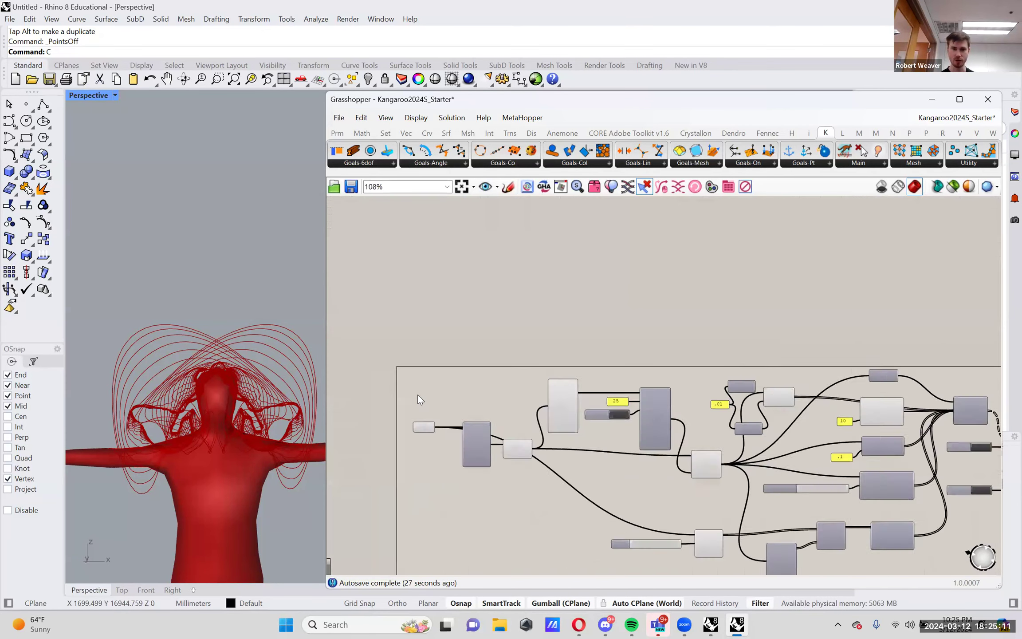
key("ctrl+v")
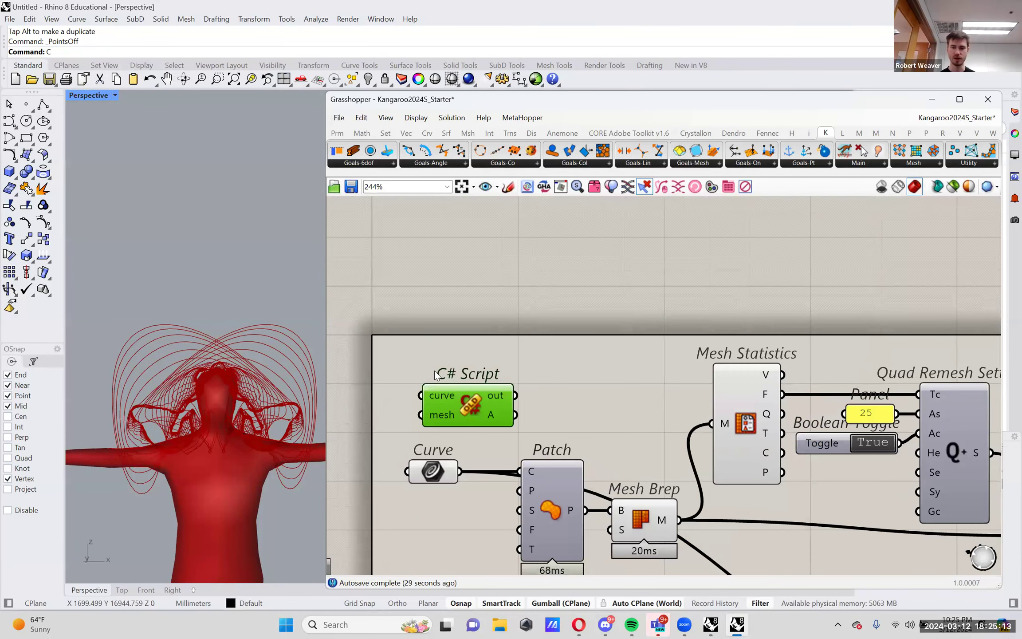
key("Delete")
scroll(434, 370, "down", 9)
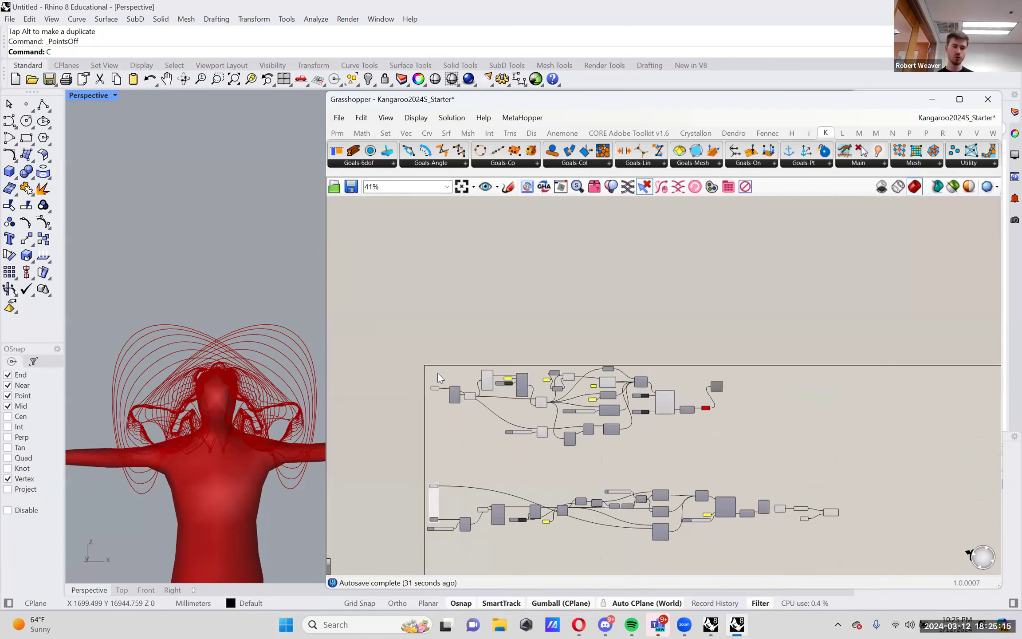
scroll(582, 418, "up", 11)
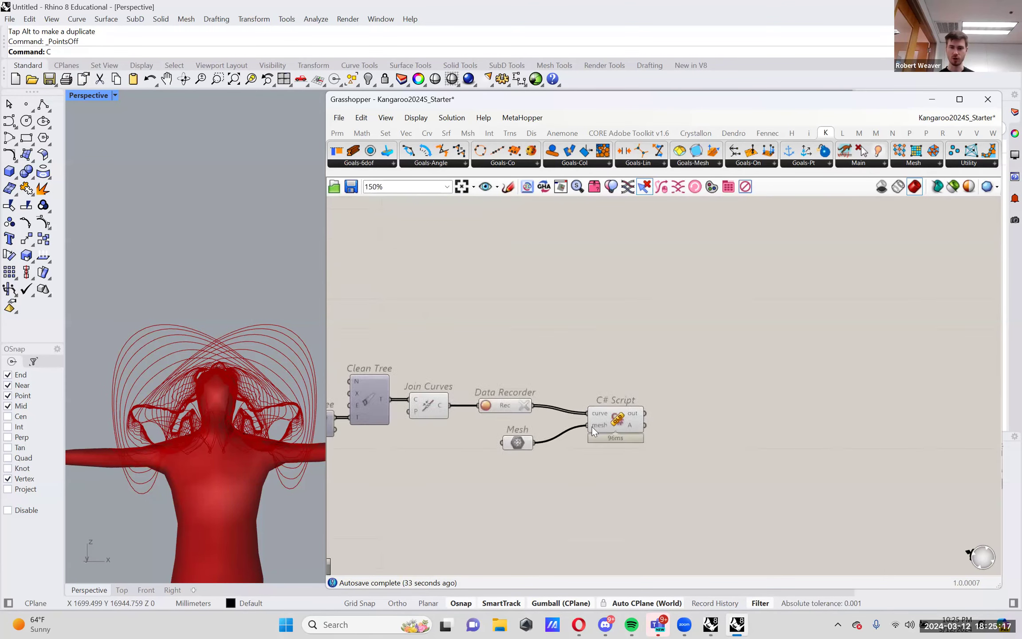
scroll(637, 469, "down", 3)
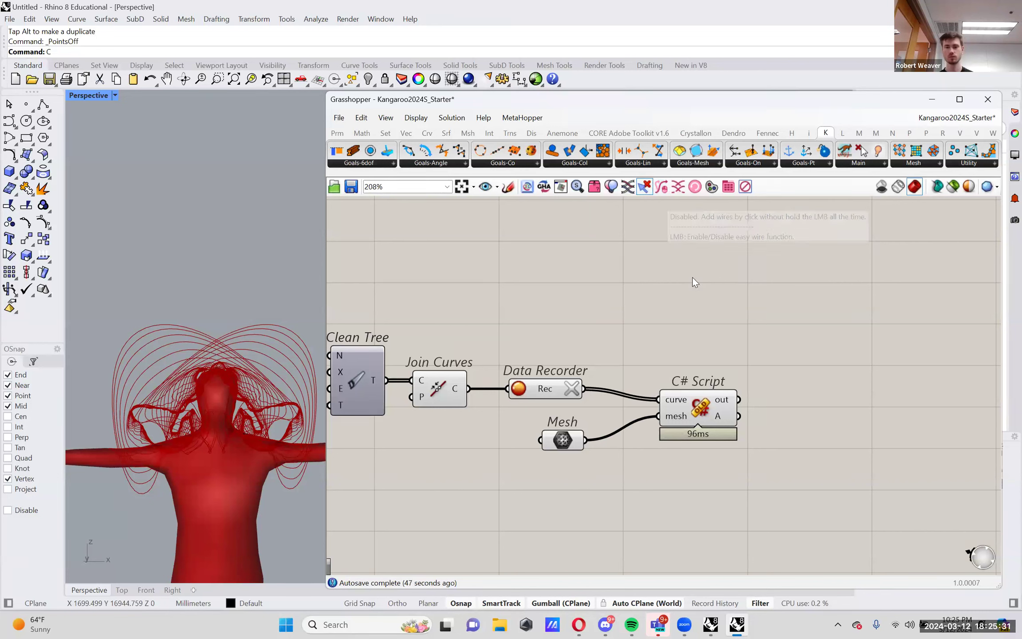
Step: Rename the Mesh parameter connected to the C# Script as Mannequin
left_click_drag(563, 441, 556, 449)
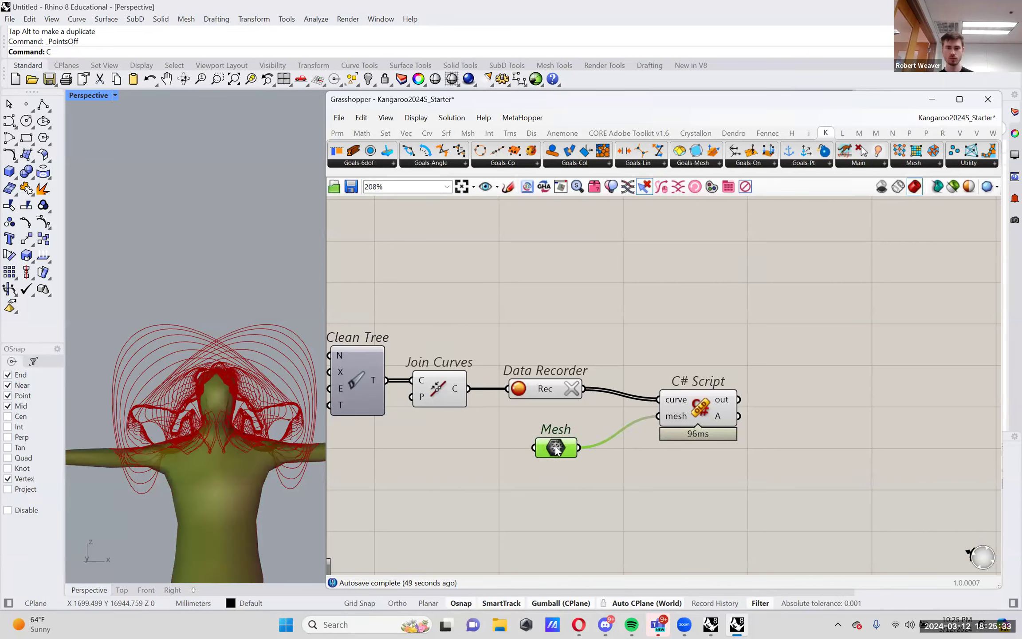
right_click(556, 449)
type("B")
key("BackSpace")
type("Manne")
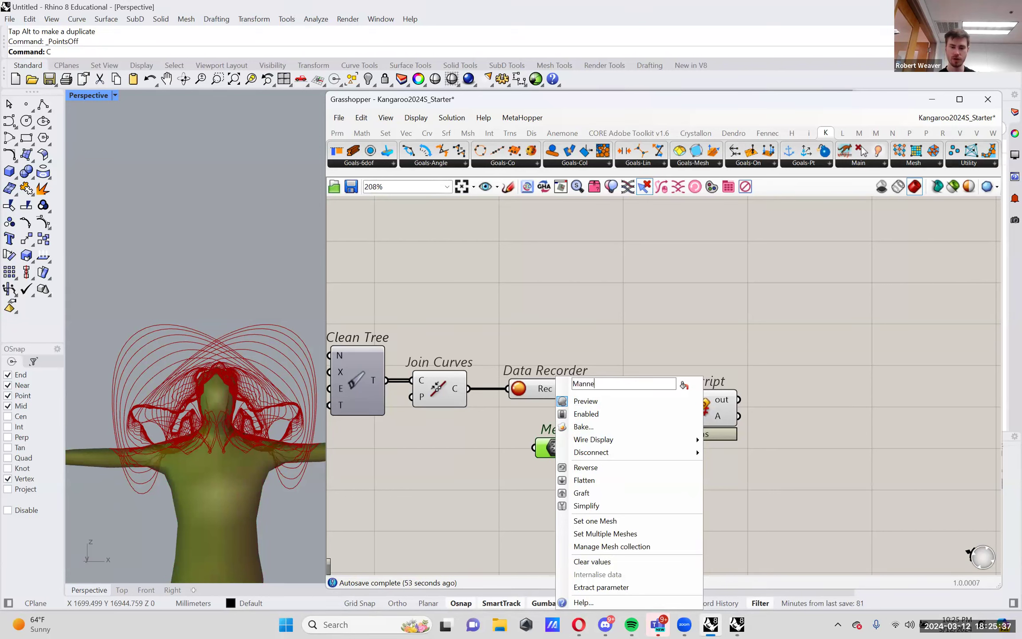
type("quin")
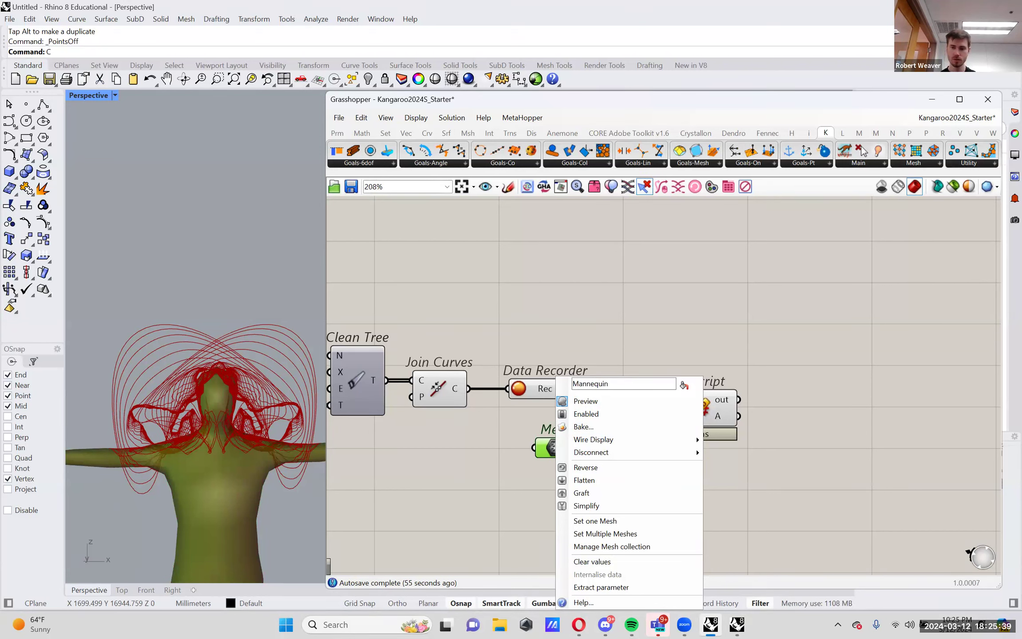
key("Return")
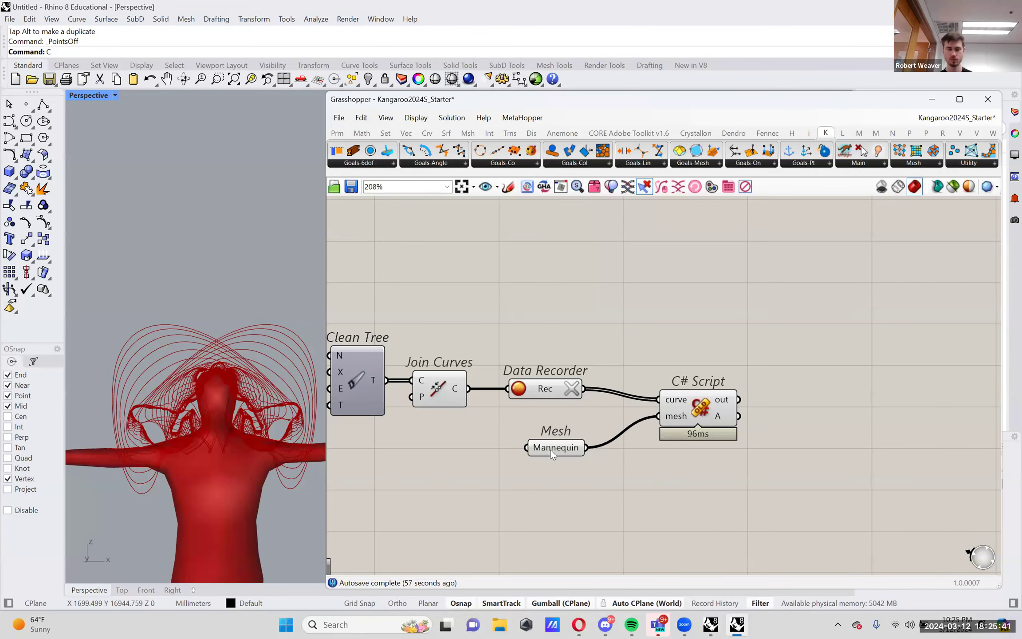
Step: Space out the components by moving the Mannequin mesh further below the Data Recorder and the C# Script slightly lower
left_click(549, 465)
left_click(562, 421)
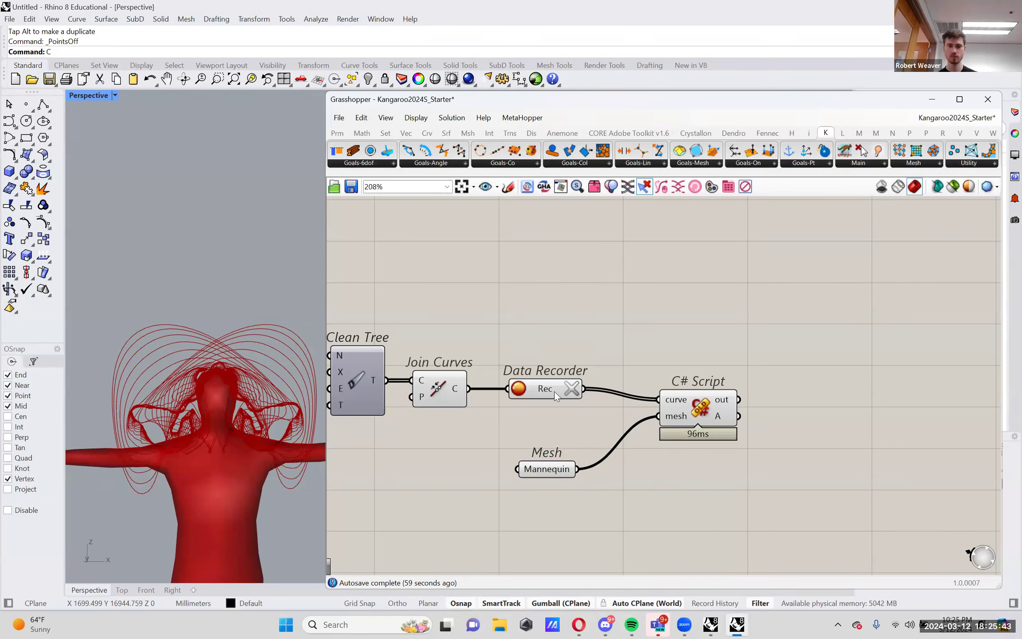
left_click(549, 471)
left_click(657, 469)
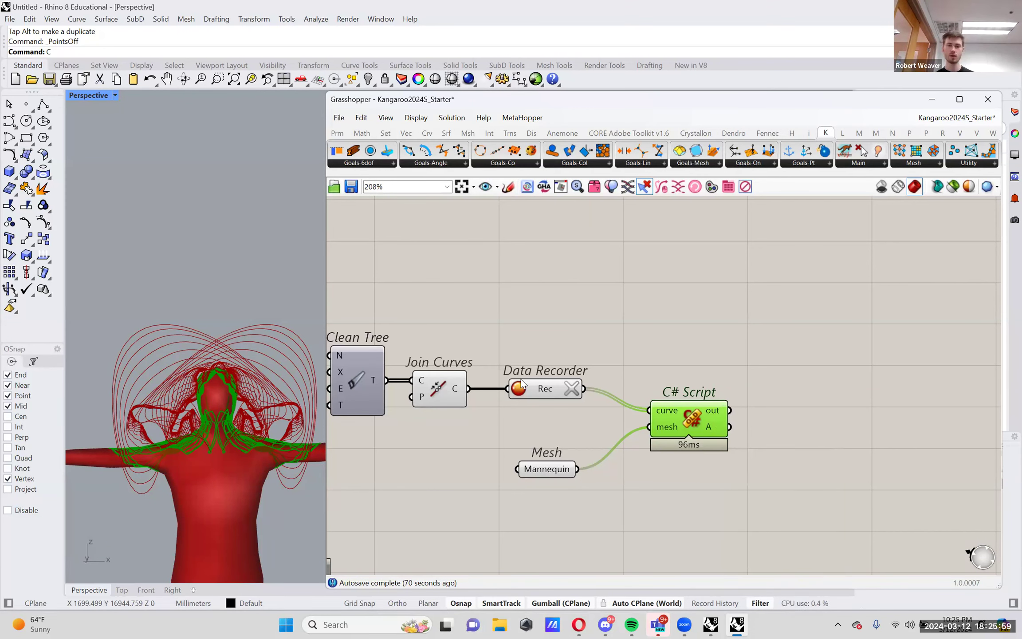
left_click(539, 390)
left_click(688, 419)
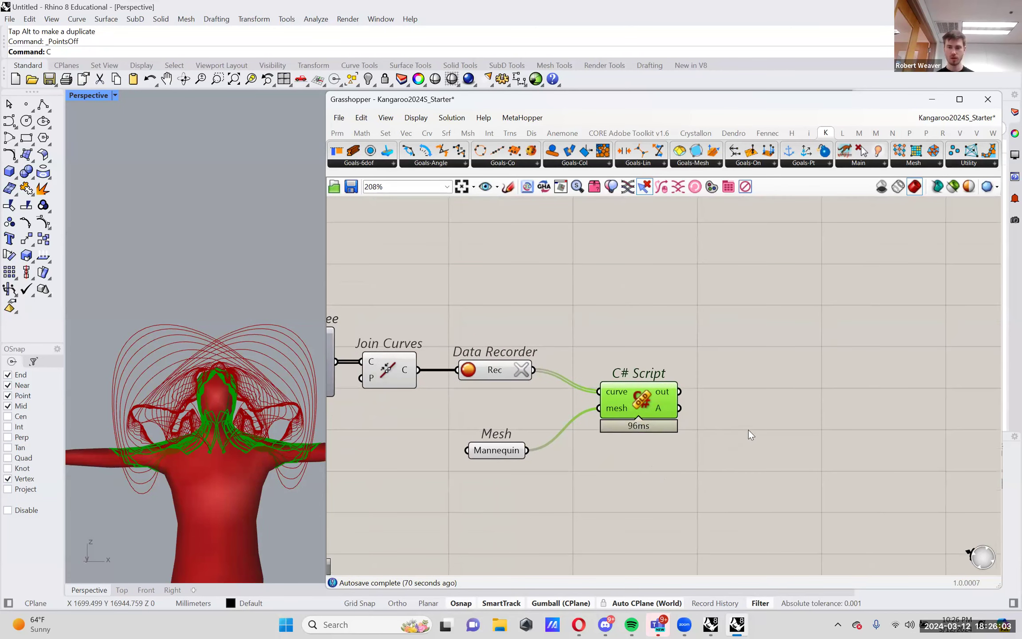
Step: Add a Merge component to the right of the C# Script and move the script slightly lower
double_click(800, 354)
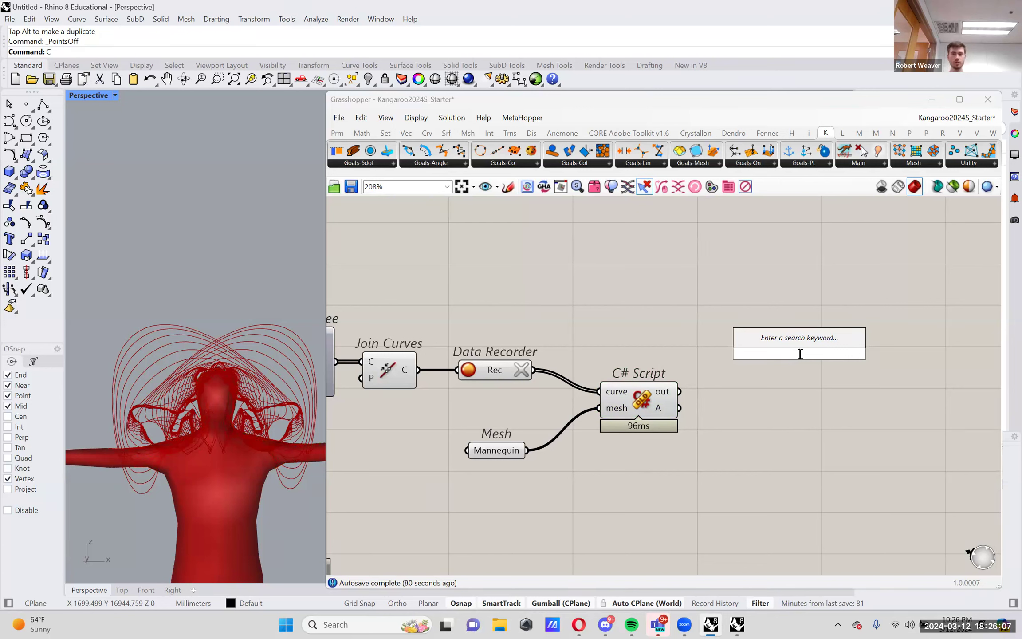
type("merge")
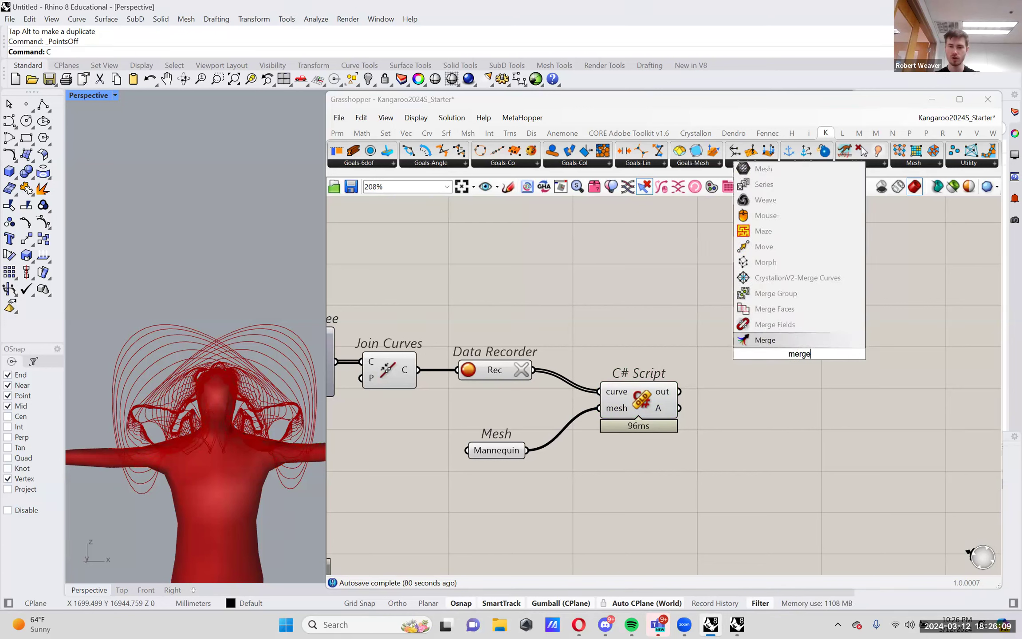
key("Return")
left_click_drag(618, 409, 613, 426)
left_click(572, 374)
Step: Connect the Data Recorder's output to Merge D1 and the C# Script's A output to D2, aligning Merge with the recorder
left_click_drag(534, 370, 823, 359)
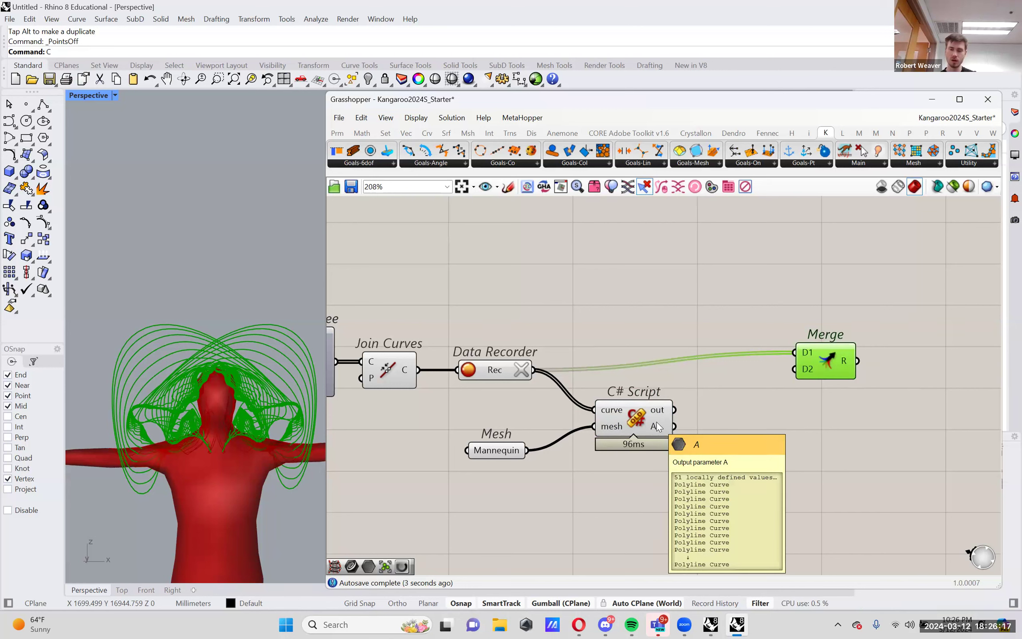
left_click_drag(671, 427, 786, 369)
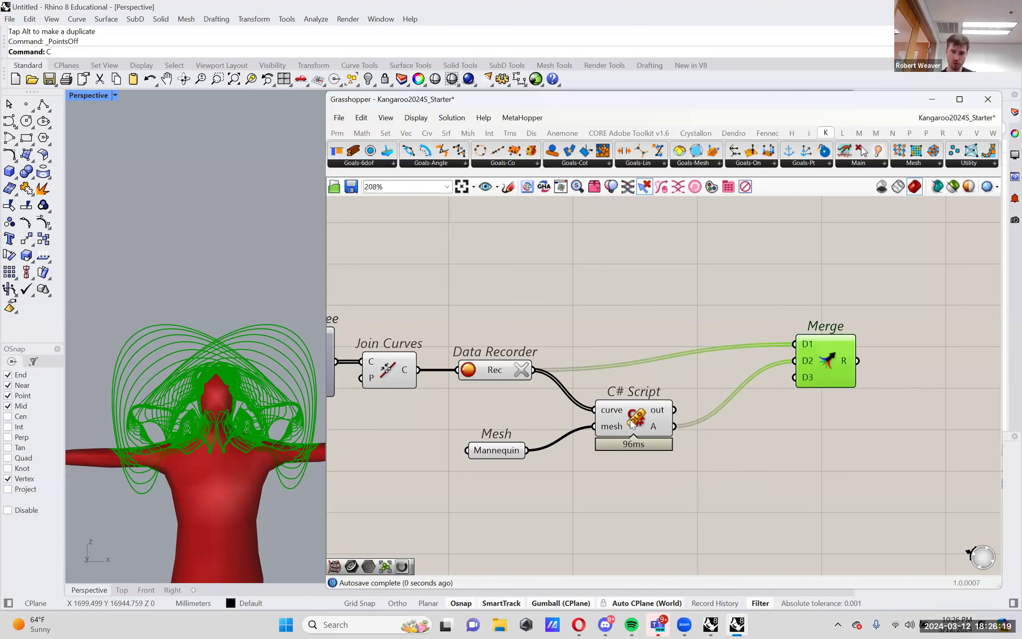
mouse_move(656, 415)
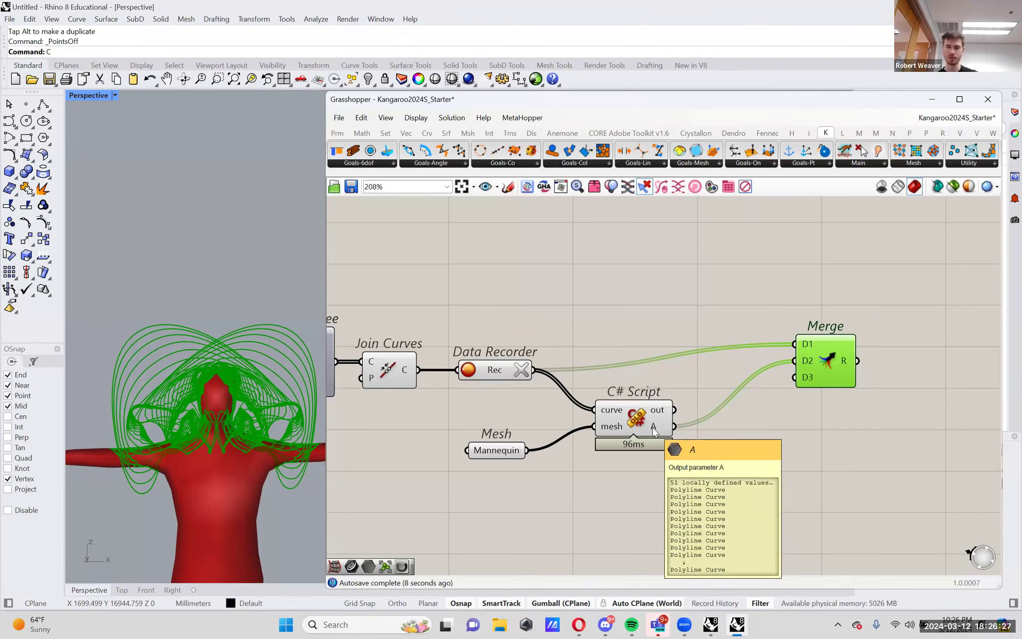
left_click_drag(831, 359, 794, 385)
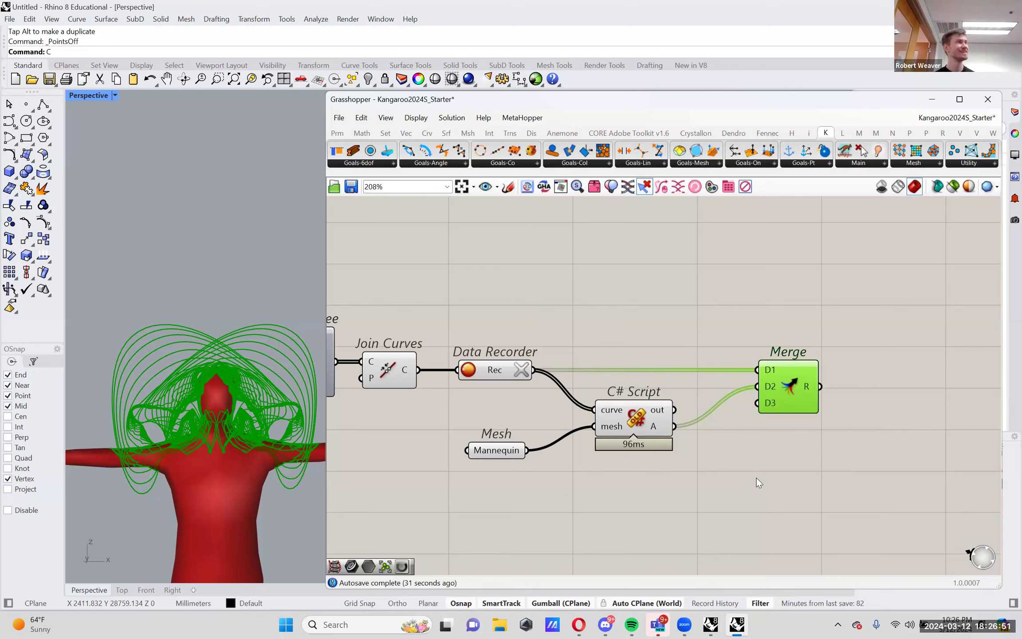
Step: Locate the original Mesh parameter in the Workflow 1 group and select it to check which mesh it references
right_click_drag(625, 476, 702, 472)
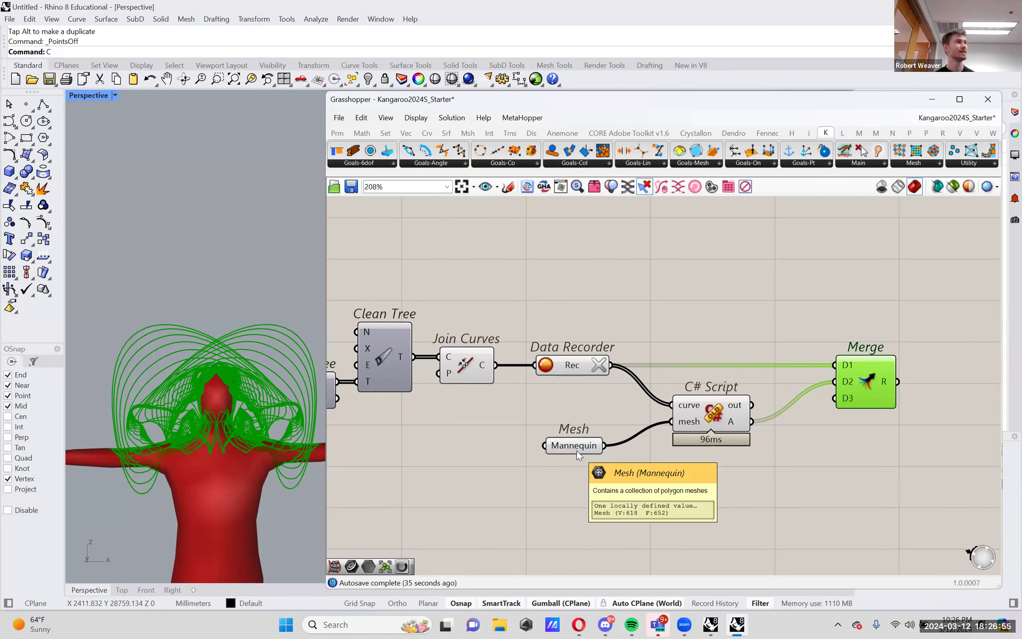
scroll(820, 425, "down", 6)
scroll(344, 380, "up", 4)
scroll(344, 381, "up", 4)
left_click(405, 379)
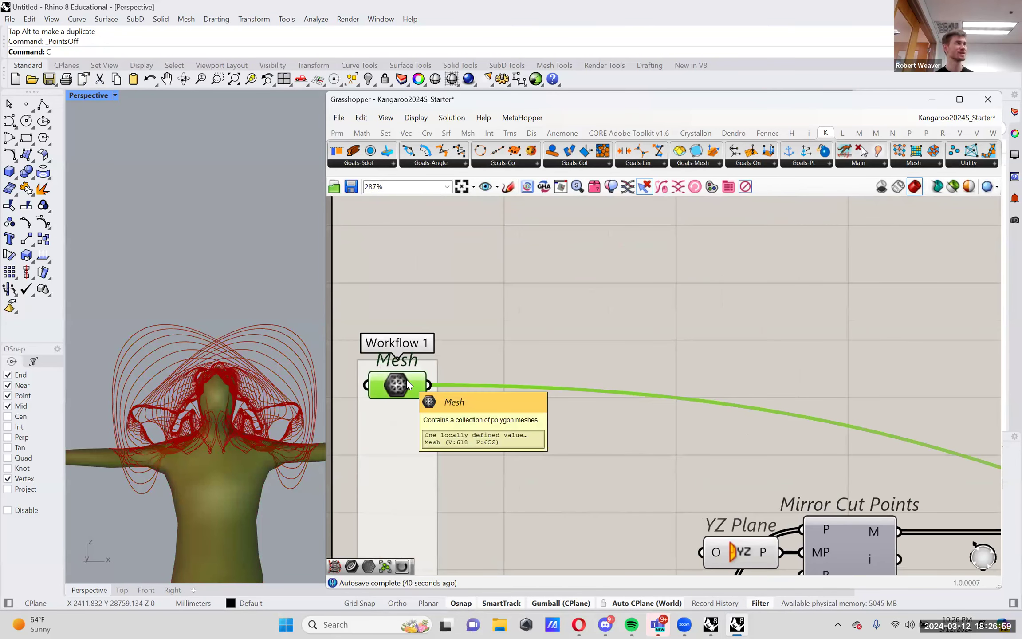
Step: Go back to the Mannequin mesh parameter feeding the C# Script, nudge it slightly lower and check which mesh it references
scroll(407, 384, "down", 3)
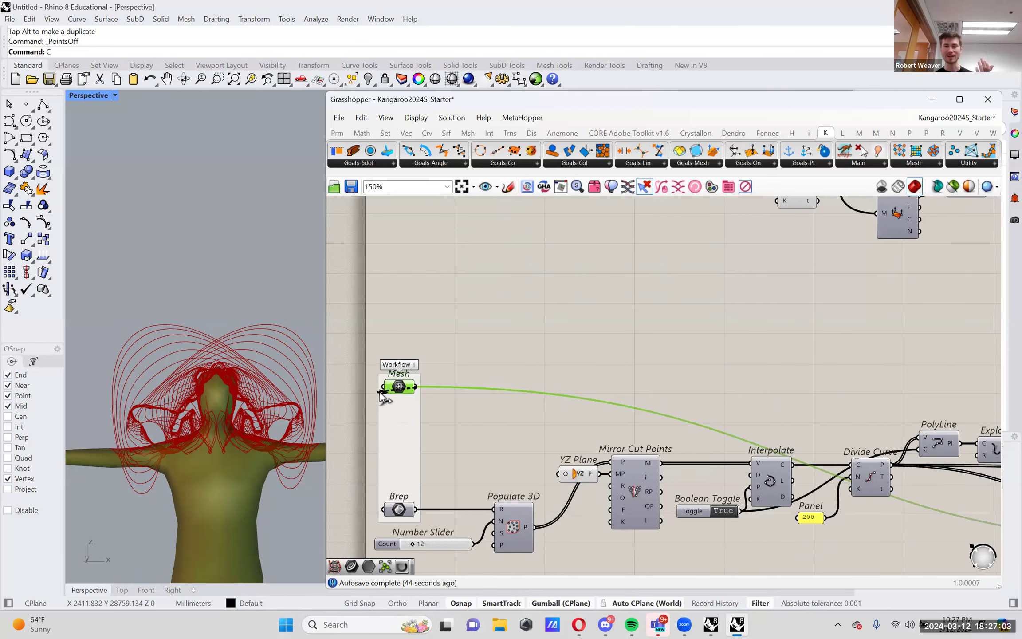
scroll(773, 439, "down", 4)
scroll(772, 438, "up", 7)
left_click_drag(773, 397, 716, 377)
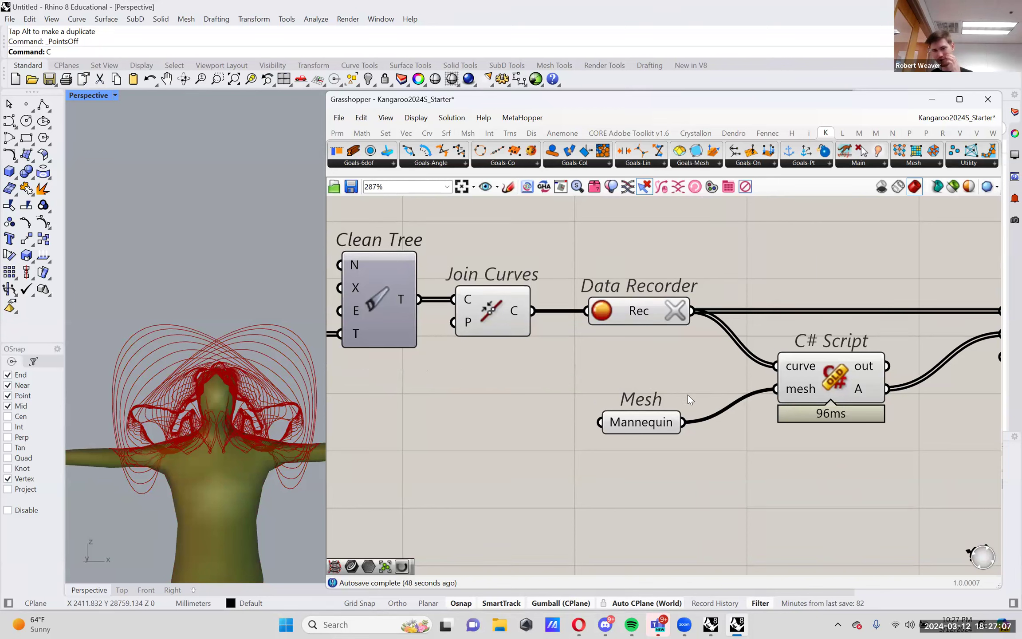
left_click(647, 428)
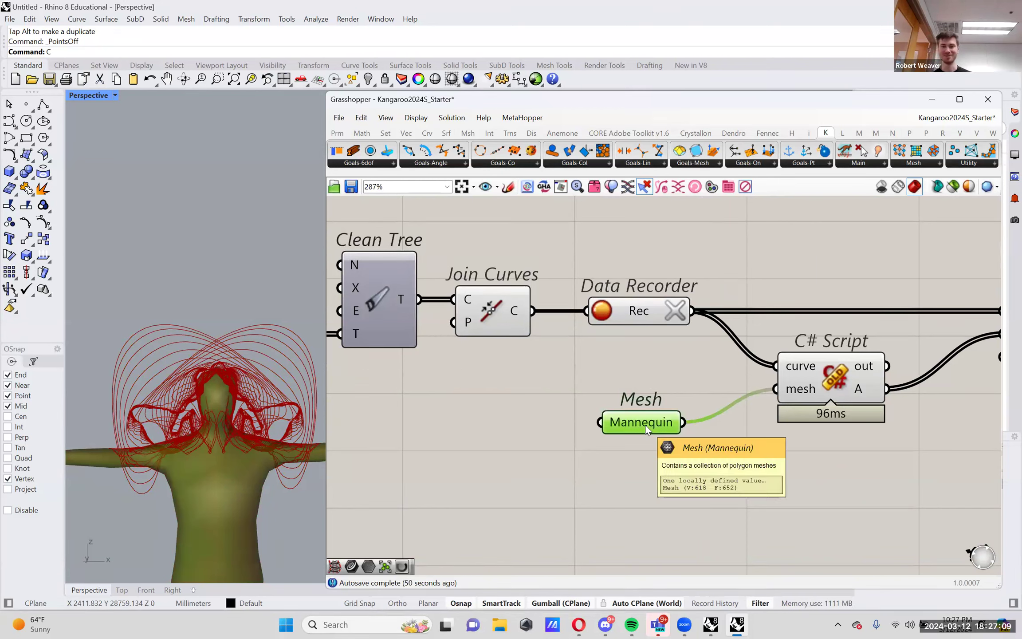
left_click_drag(646, 425, 644, 430)
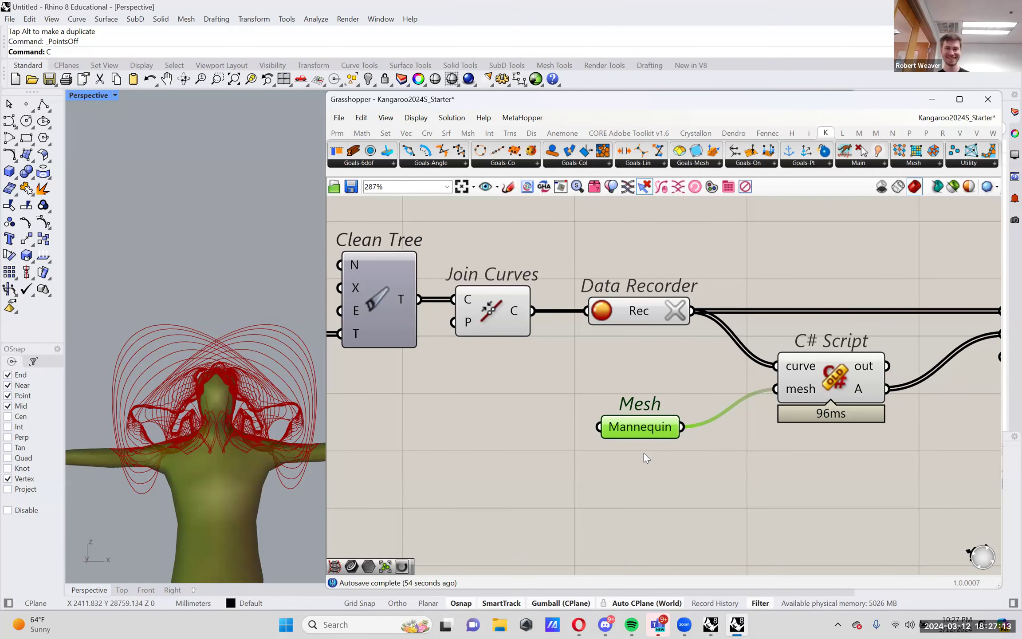
left_click(644, 453)
scroll(593, 454, "down", 2)
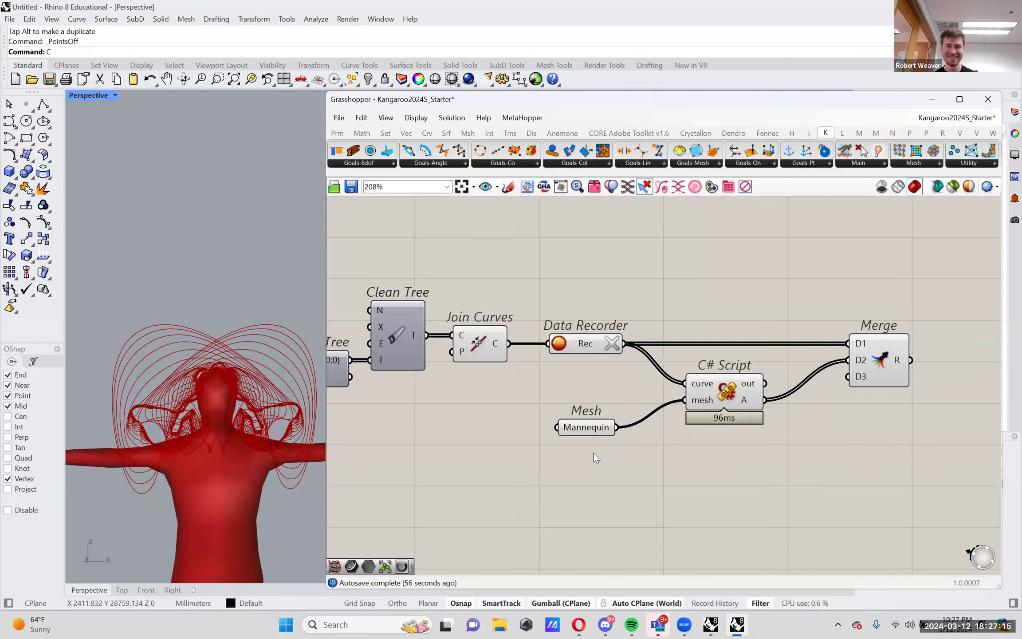
scroll(593, 453, "up", 2)
left_click(599, 422)
left_click(605, 450)
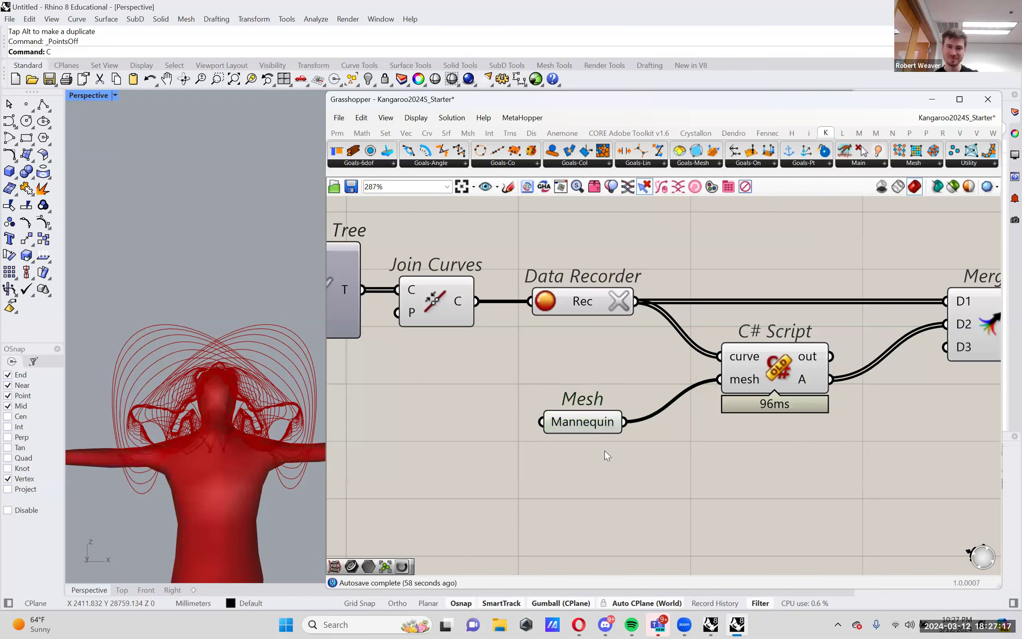
scroll(630, 444, "down", 3)
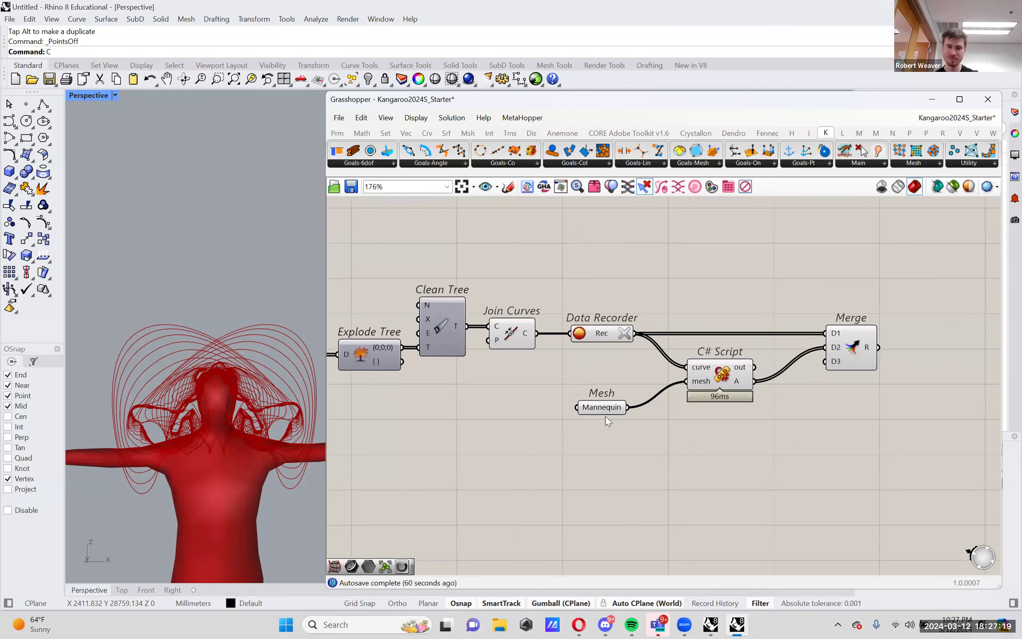
Step: Copy the Mesh parameter from the Workflow 1 group and place the copy just below the Mannequin mesh parameter
scroll(788, 436, "down", 7)
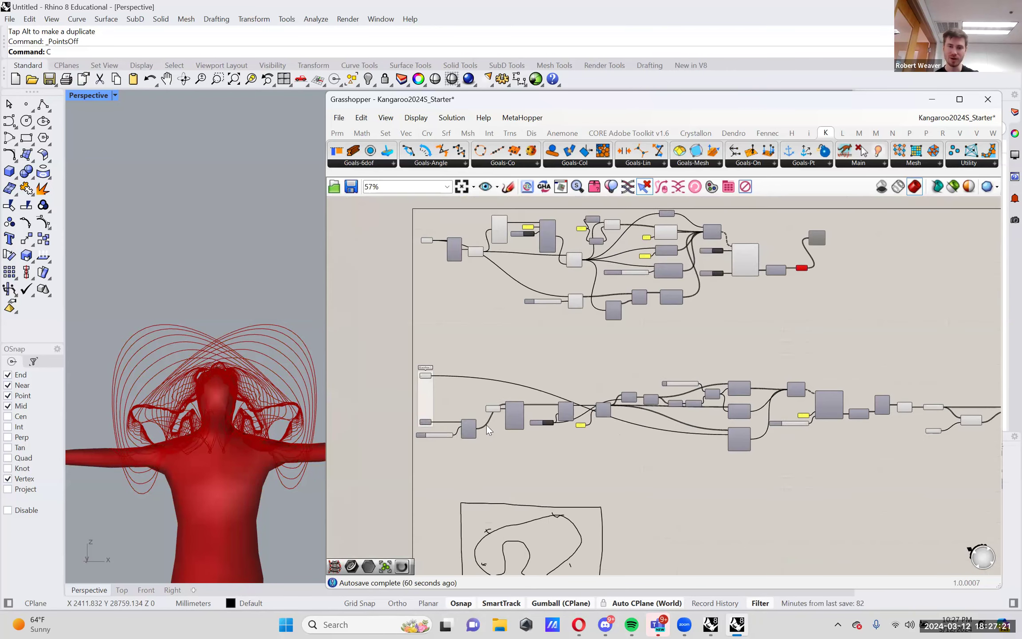
scroll(433, 388, "up", 5)
left_click(421, 369)
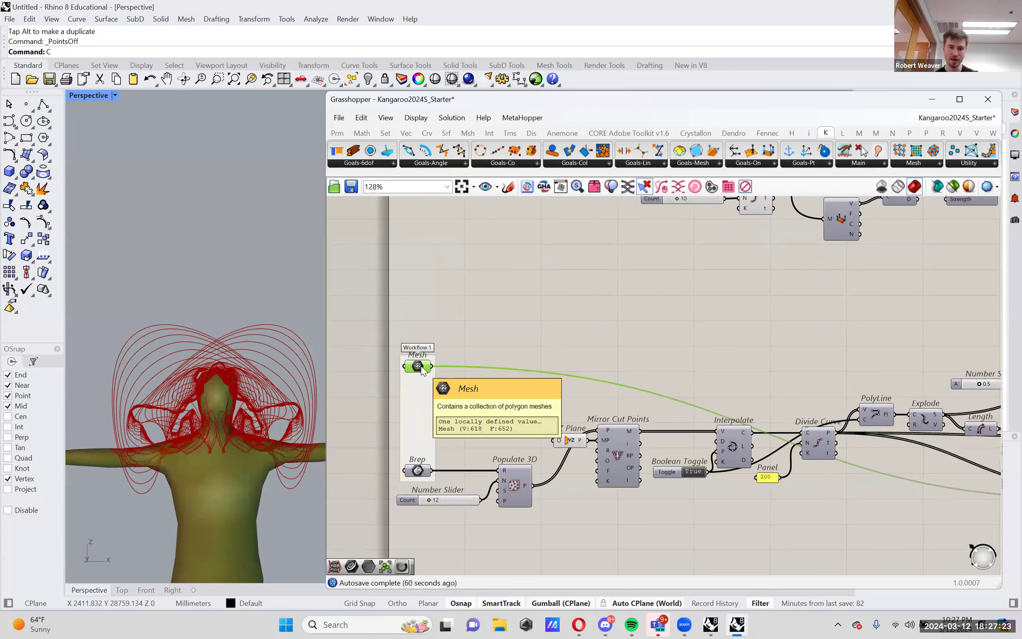
left_click_drag(421, 369, 863, 517)
scroll(863, 517, "up", 8)
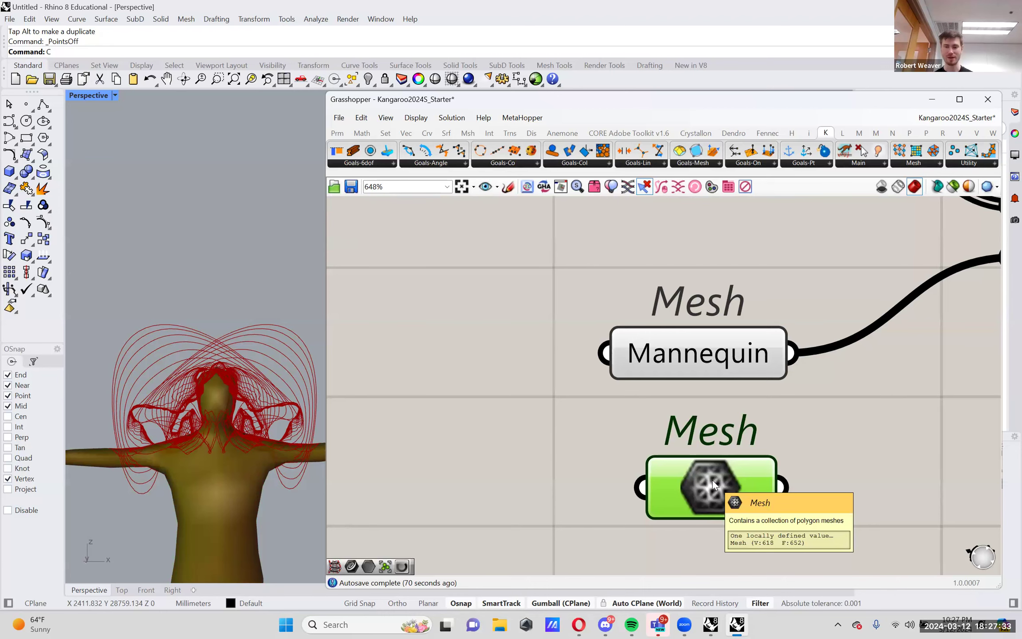
Step: Rename the copied Mesh parameter to whateveryouwant and shift it slightly to the right beneath Mannequin
scroll(671, 458, "down", 2)
right_click(671, 459)
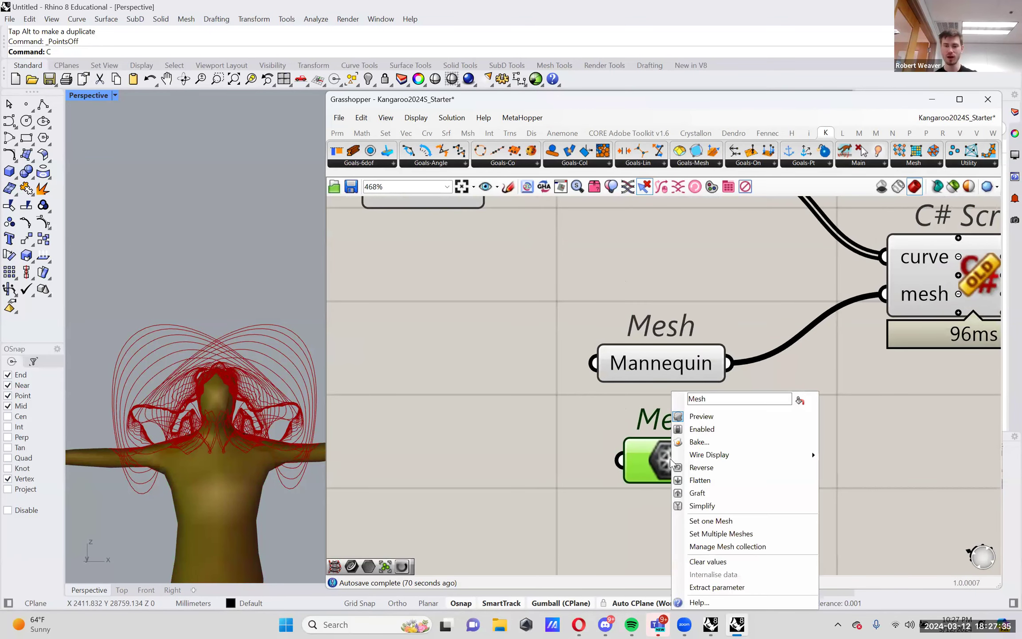
right_click(657, 459)
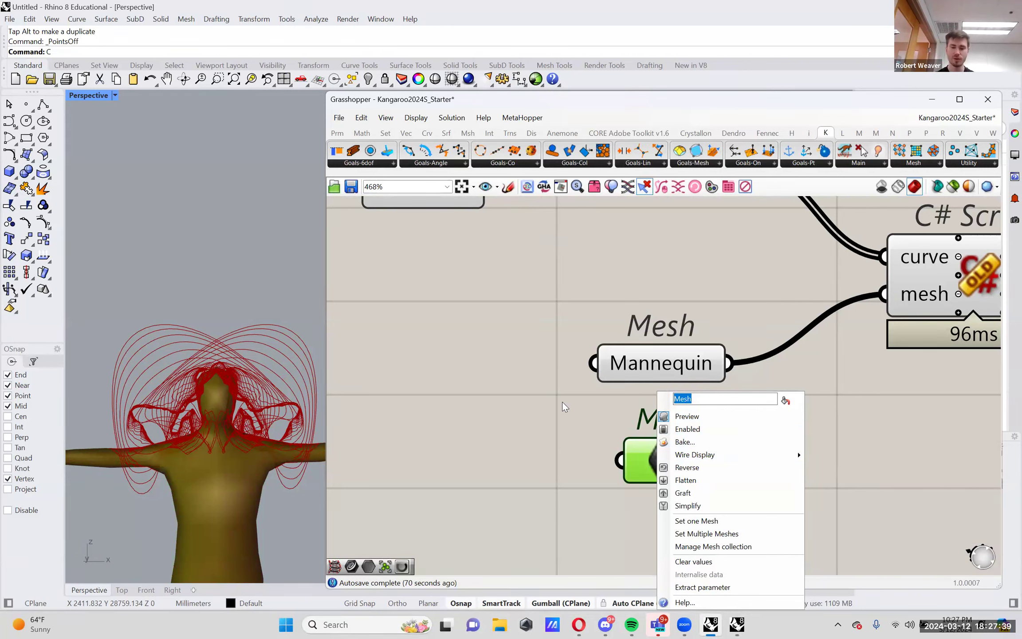
type("whatever")
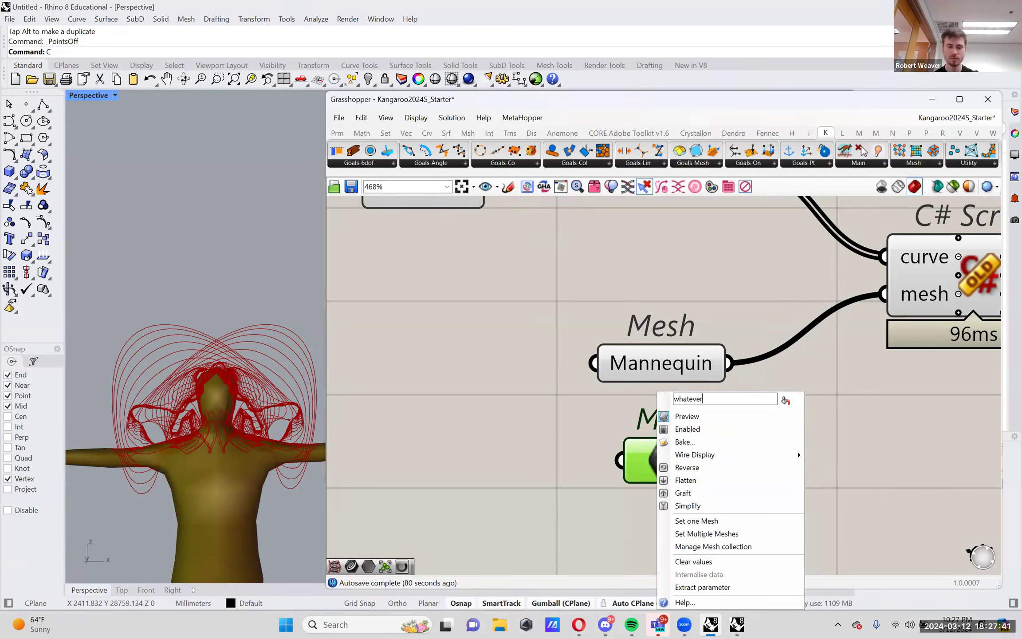
type("youwant")
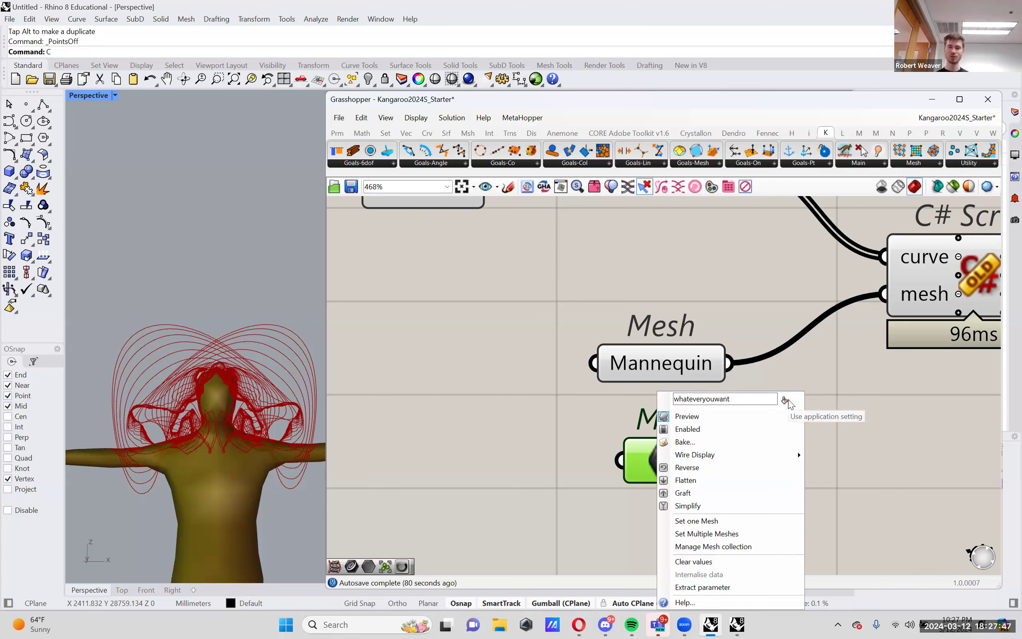
key("Return")
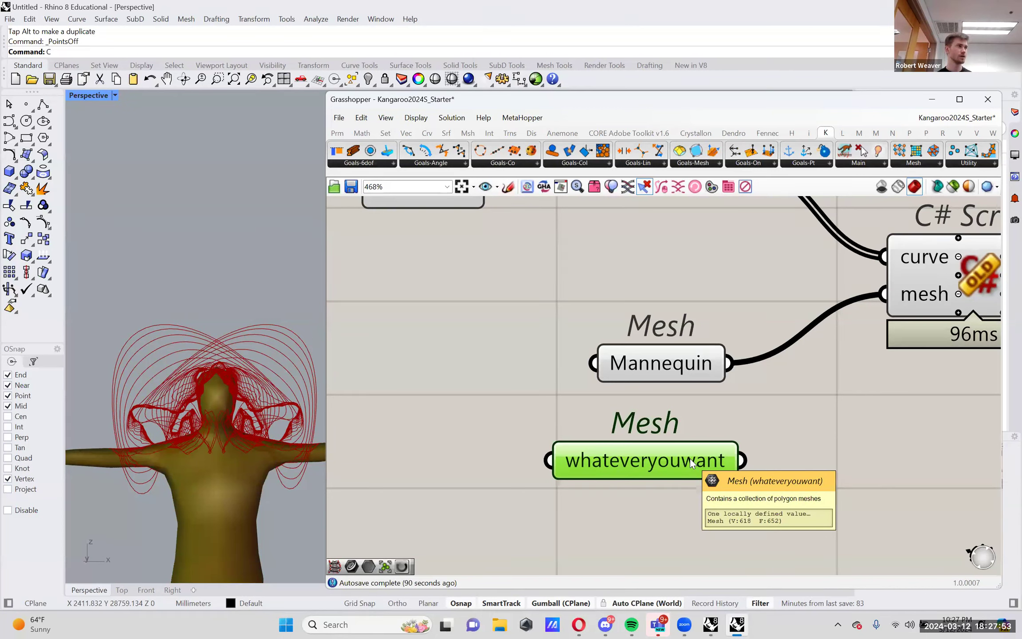
left_click_drag(690, 459, 726, 462)
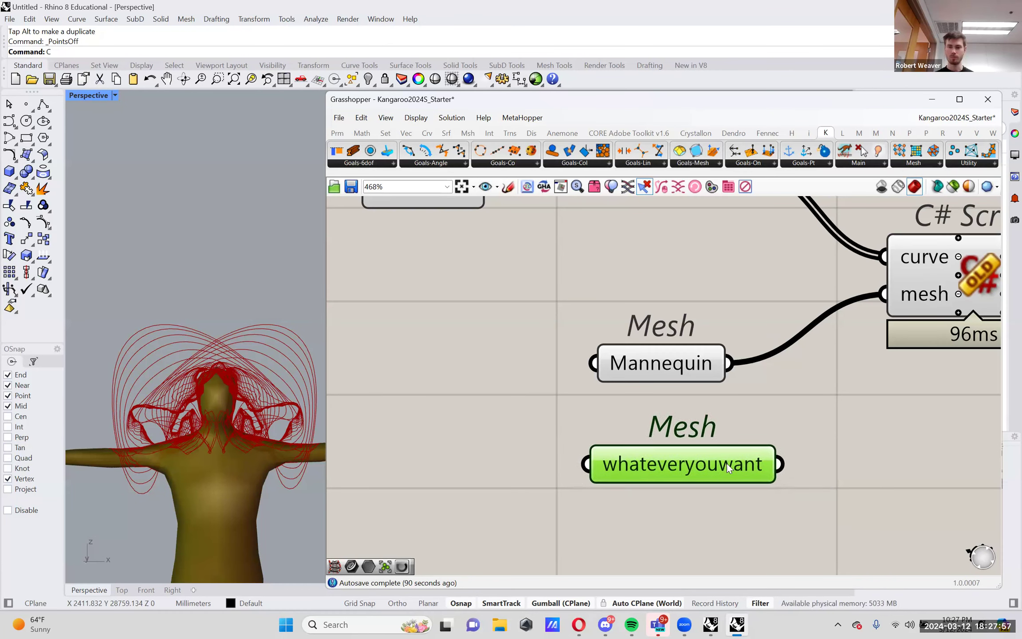
Step: Add a panel containing asdfg directly below the whateveryouwant mesh, and move that mesh left so the two sit together
scroll(729, 465, "down", 2)
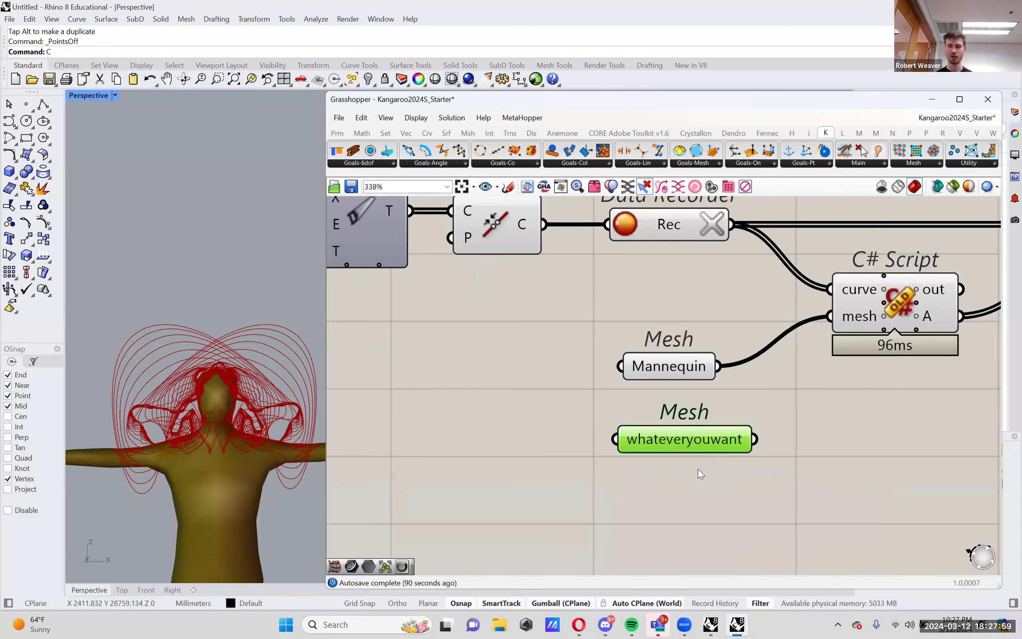
left_click(698, 469)
double_click(698, 469)
type("//asdf")
key("Return")
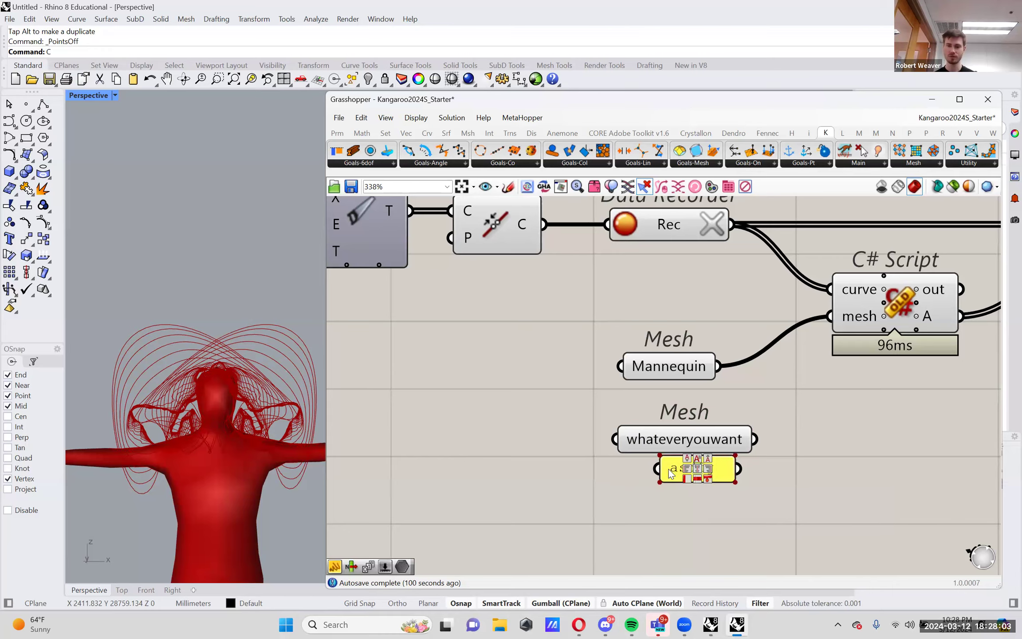
scroll(672, 474, "down", 4)
scroll(683, 471, "up", 4)
scroll(697, 467, "down", 4)
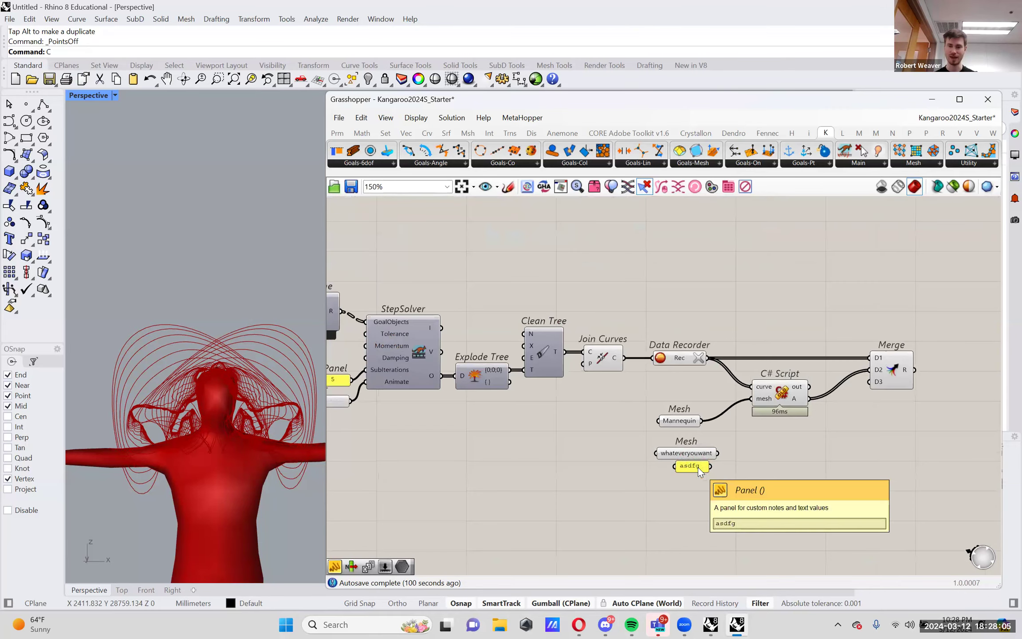
left_click_drag(682, 453, 639, 452)
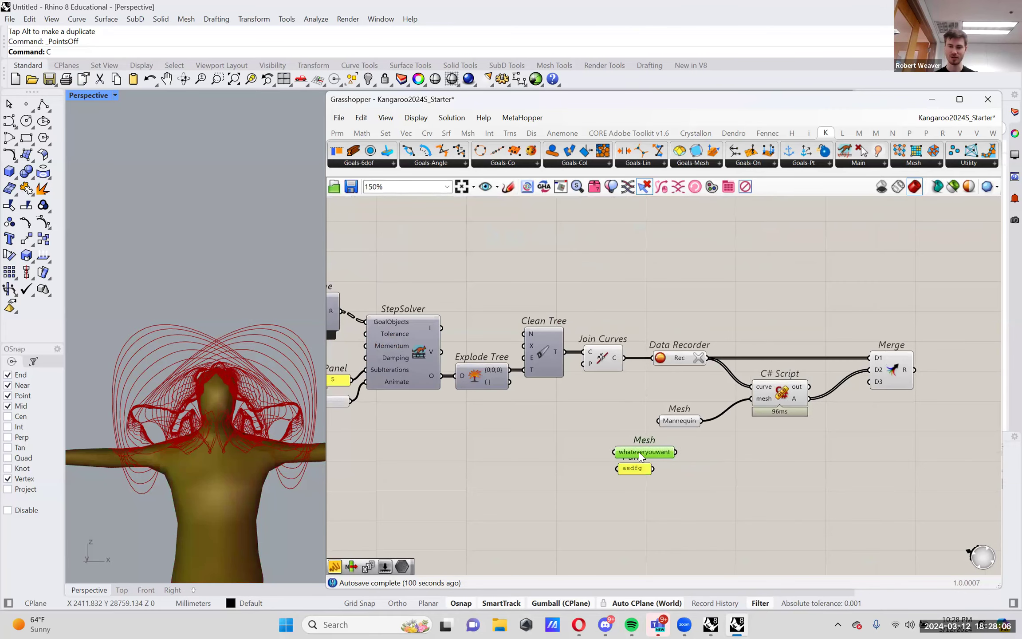
Step: Add a Scribble note and align it just below the asdfg panel
right_click(675, 472)
left_click(676, 462)
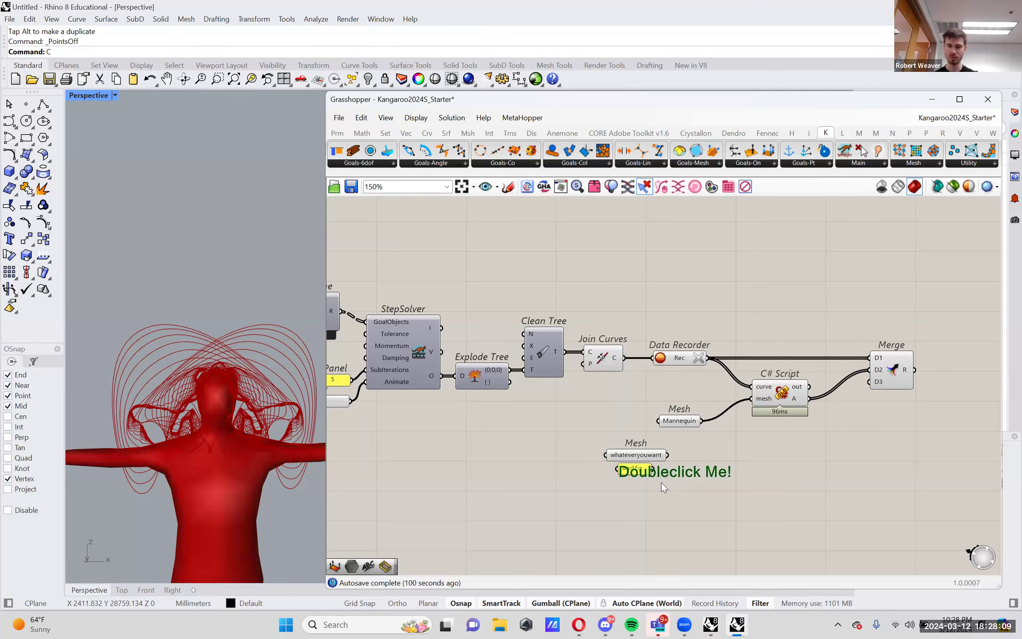
left_click_drag(671, 480, 640, 485)
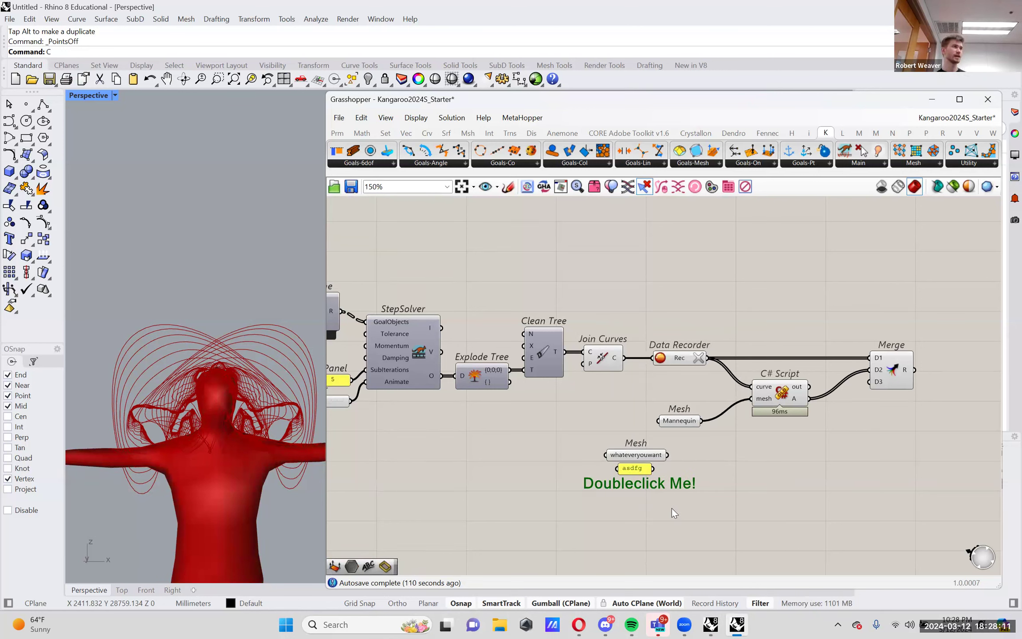
Step: Group the whateveryouwant mesh, the asdfg panel and the Scribble note, and name the group sdfghj
mouse_move(698, 525)
left_mouse_down()
mouse_move(675, 461)
mouse_move(693, 478)
left_mouse_up()
right_click(786, 431)
left_click(812, 506)
right_click(693, 478)
type("sdfghj")
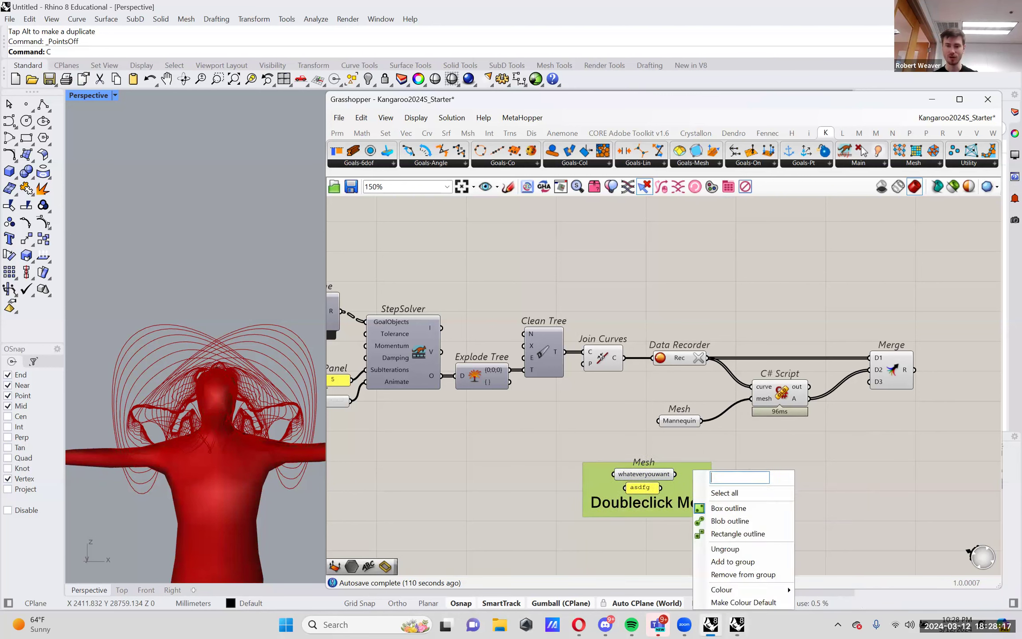
left_click(873, 481)
Step: Change the sdfghj group to a blob outline and spread its mesh, panel and Scribble note apart
scroll(755, 496, "up", 5)
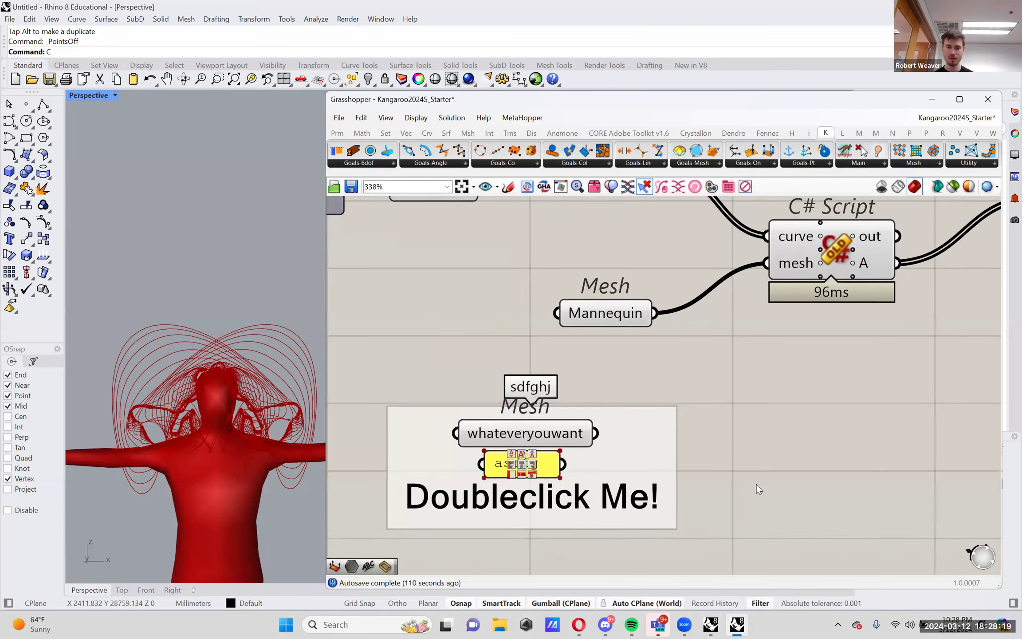
scroll(757, 485, "down", 1)
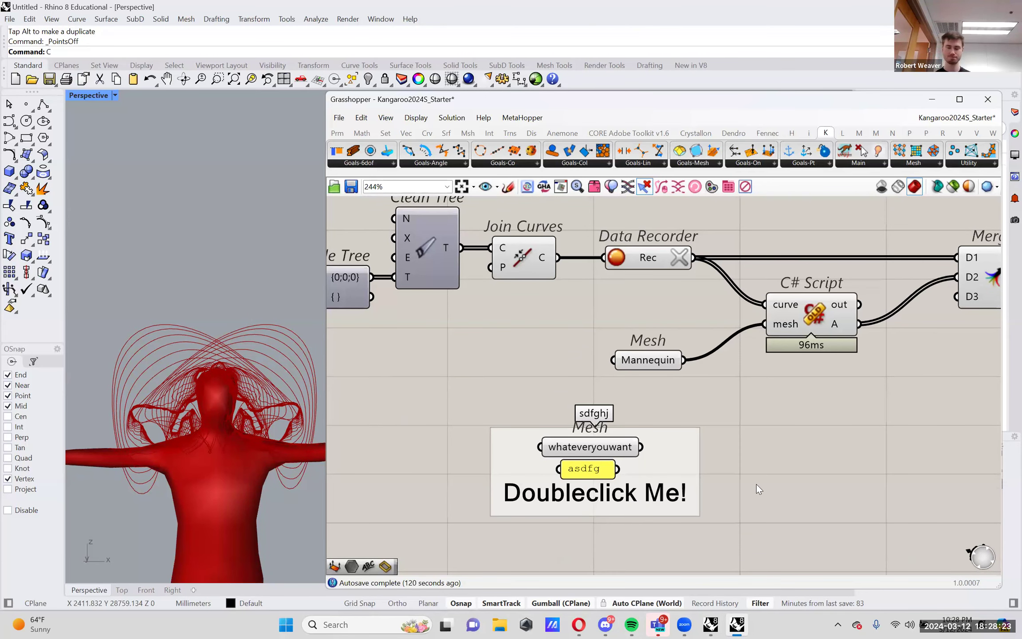
right_click(682, 442)
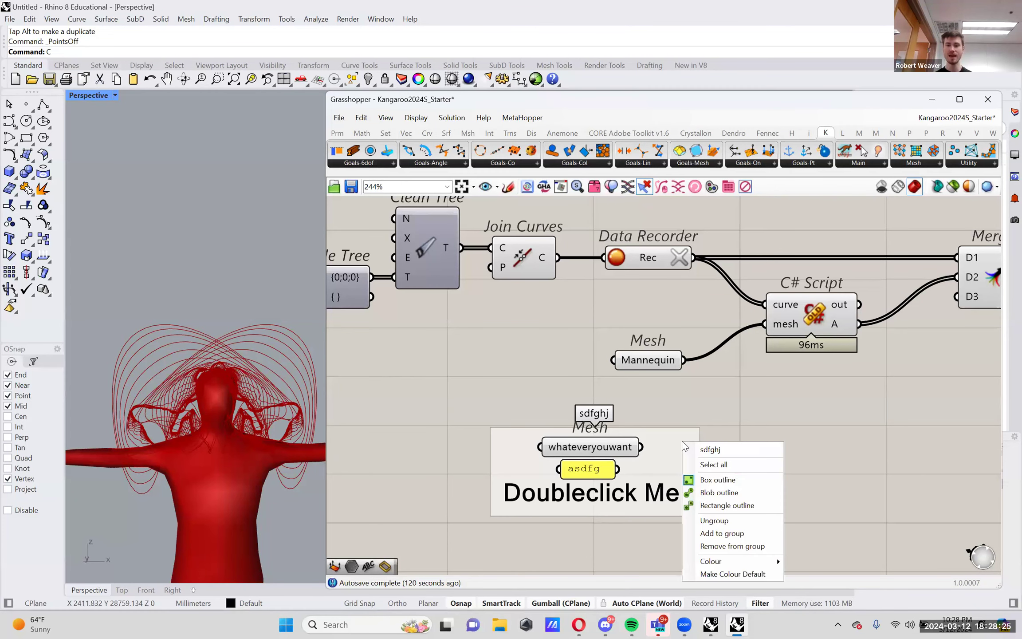
left_click(718, 493)
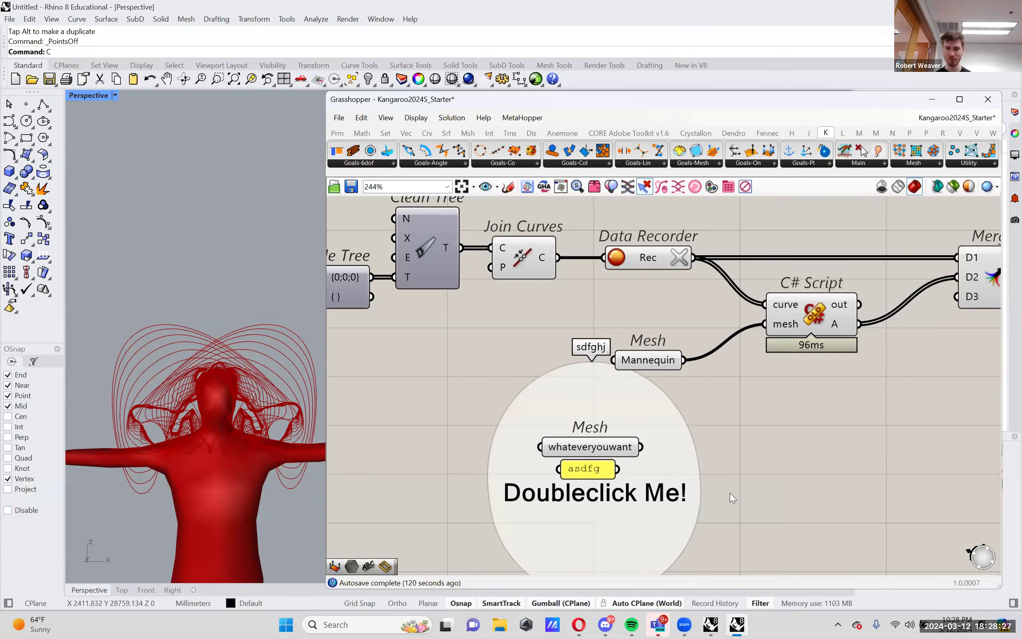
left_click_drag(627, 449, 725, 486)
left_click_drag(564, 407, 476, 376)
left_click_drag(551, 431, 515, 492)
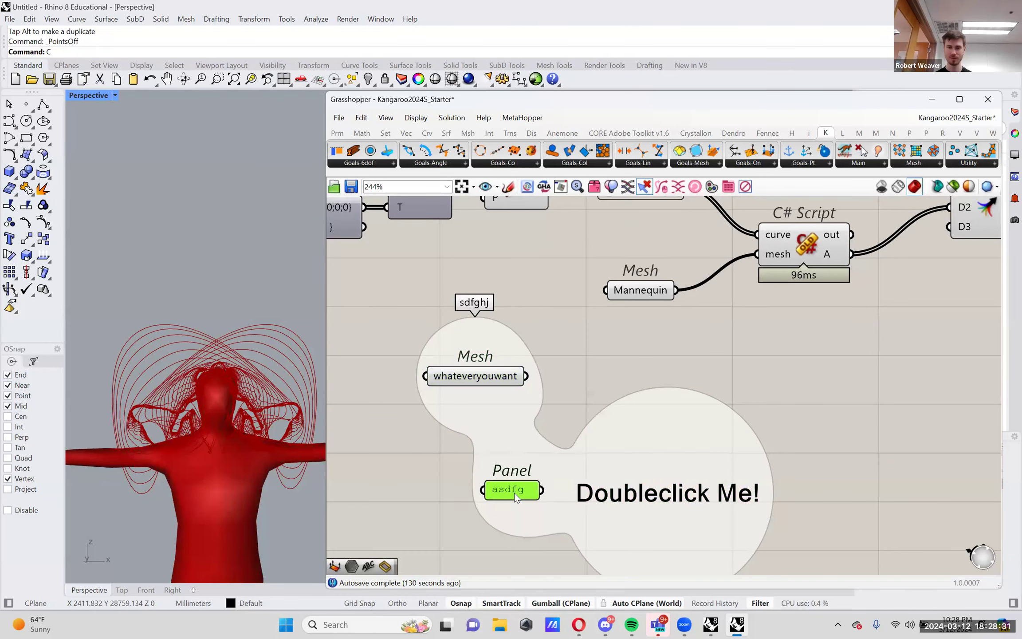
Step: Select all the objects in the sdfghj group and move them left, away from the main workflow
left_click(851, 396)
scroll(769, 525, "down", 2)
left_click_drag(762, 535, 607, 355)
left_click_drag(702, 429, 565, 446)
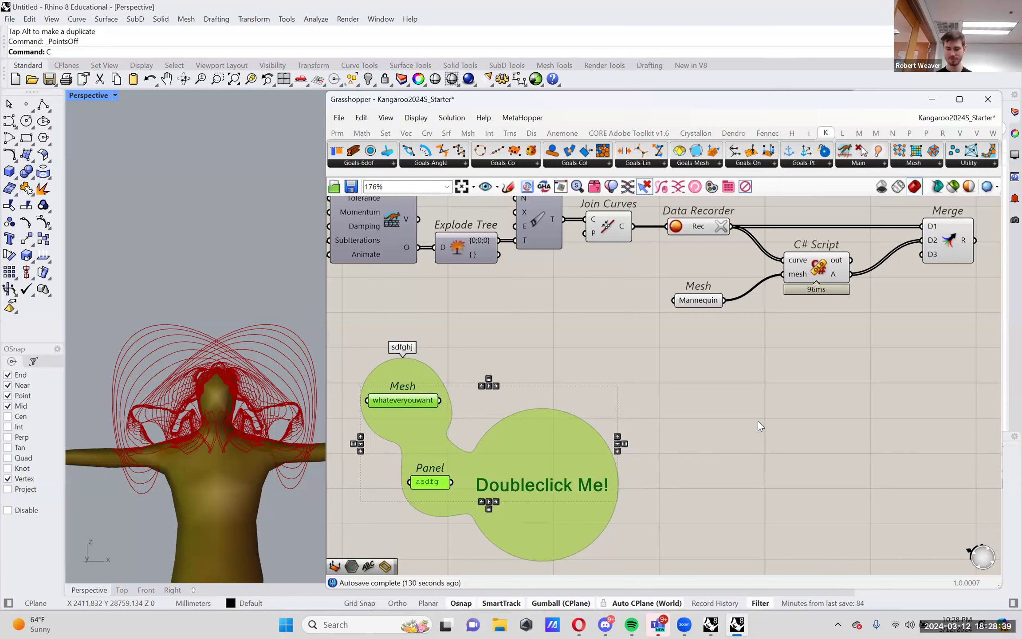
left_click(796, 412)
Step: Check the merged curves in the Merge component and add a Dendro Create Settings component below and to the right of it
right_click_drag(861, 397, 663, 517)
scroll(787, 381, "up", 3)
scroll(849, 370, "down", 2)
left_click(836, 390)
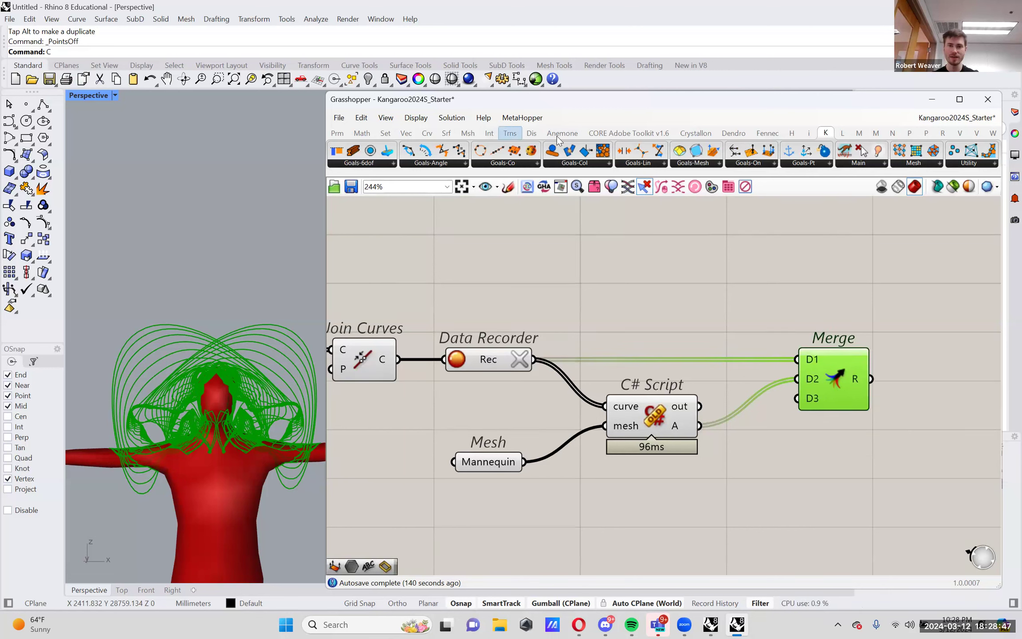
left_click(733, 133)
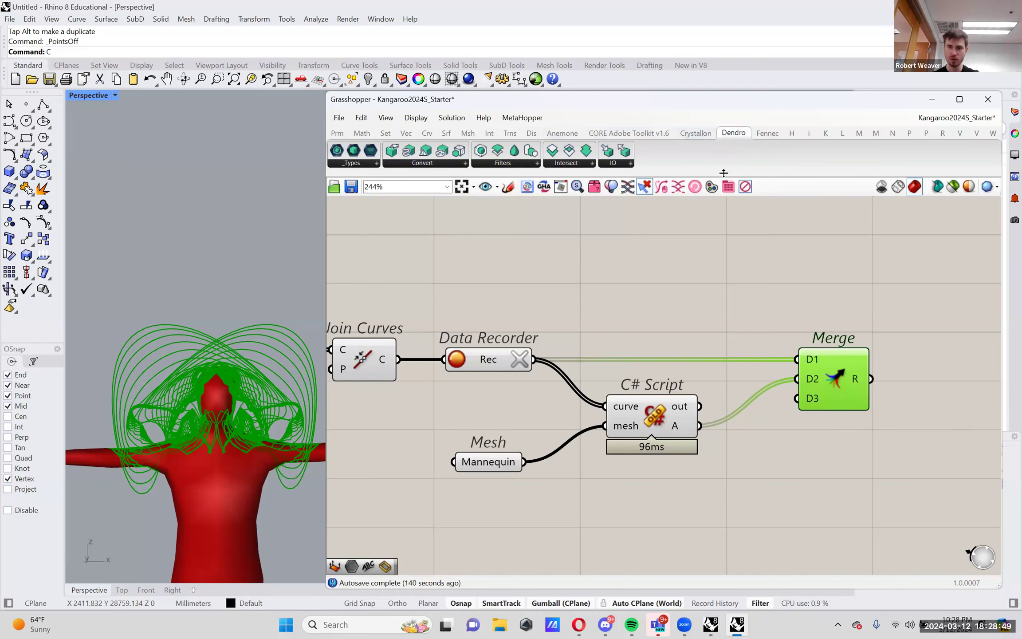
right_click_drag(880, 343, 685, 330)
scroll(685, 331, "up", 2)
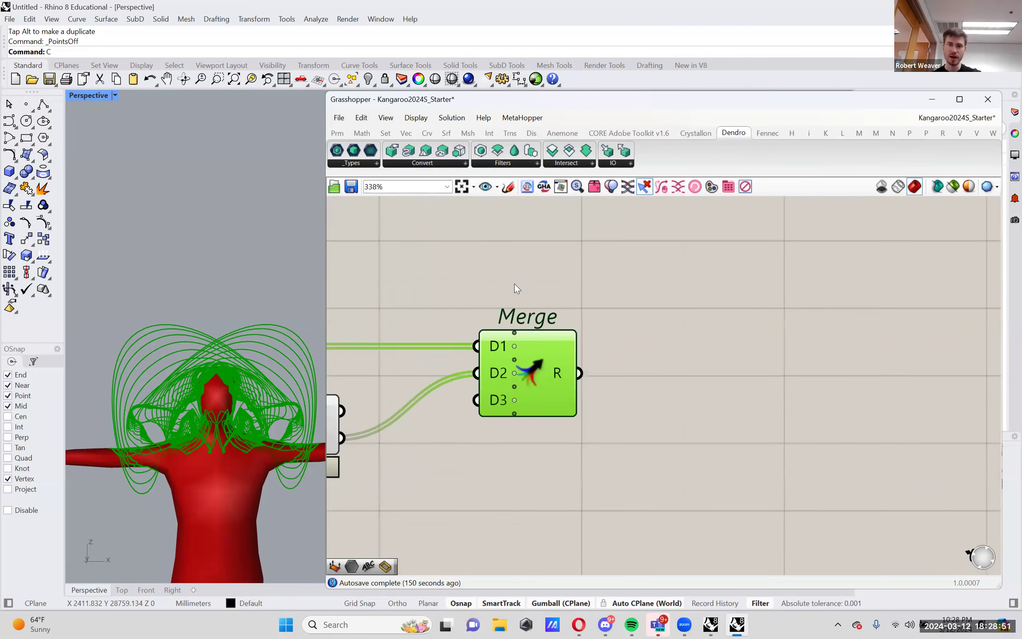
scroll(514, 284, "down", 3)
right_click_drag(538, 293, 757, 289)
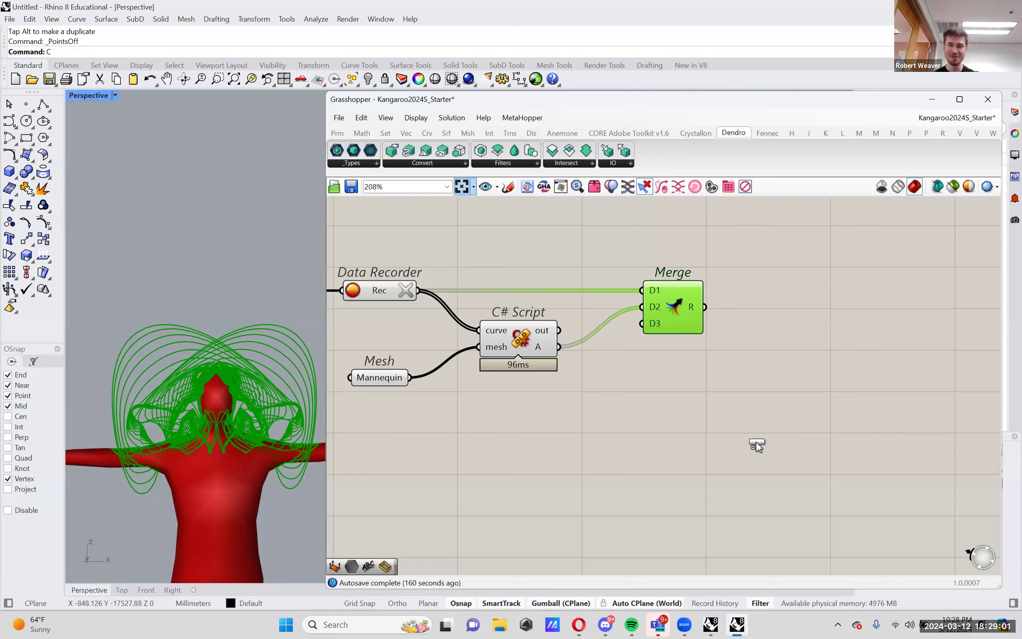
left_click_drag(750, 425, 766, 455)
Step: Add a number slider ranging from 0.01 to 1, set it to 1.00 and connect it to the S input of Create Settings
double_click(659, 421)
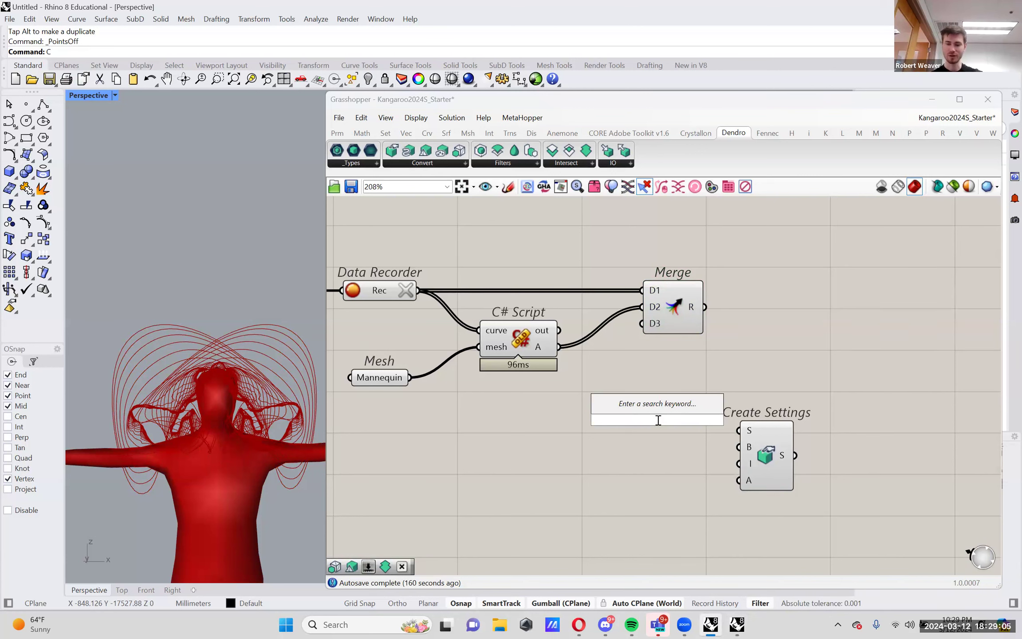
type(".01..1")
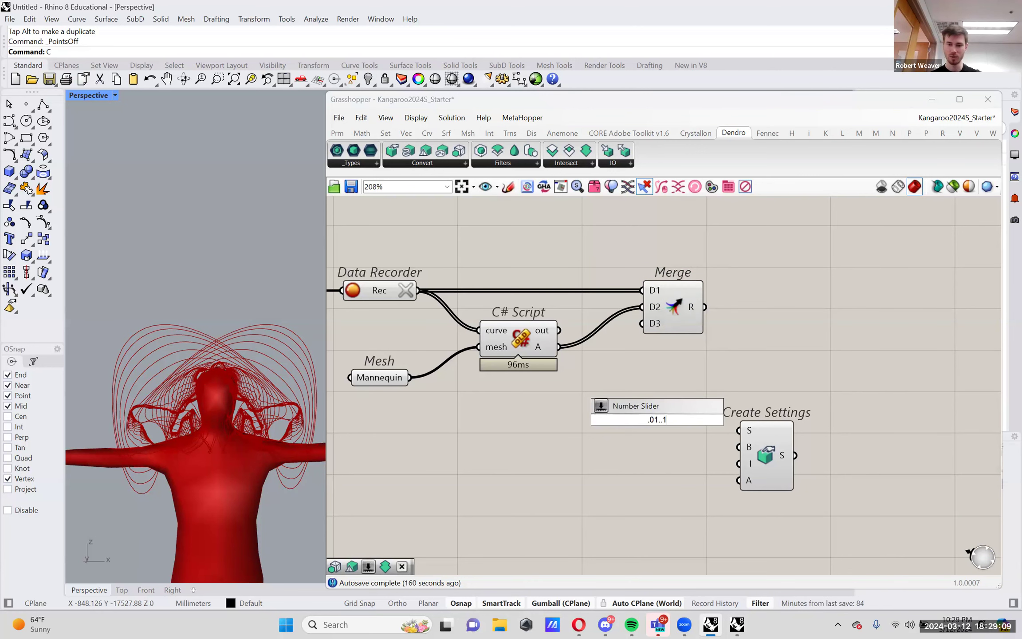
key("Return")
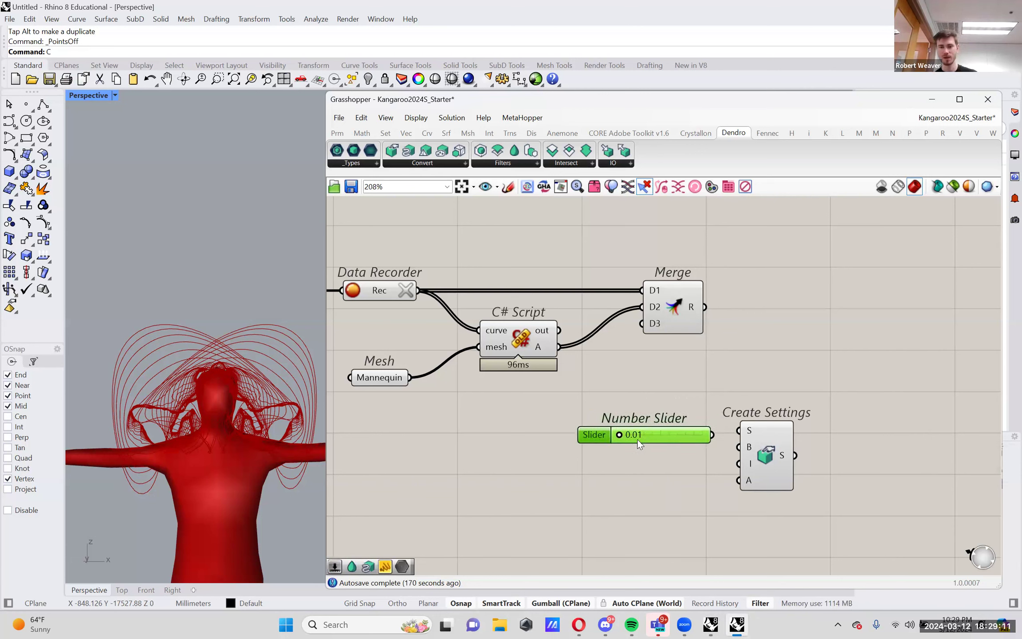
left_click_drag(620, 436, 739, 430)
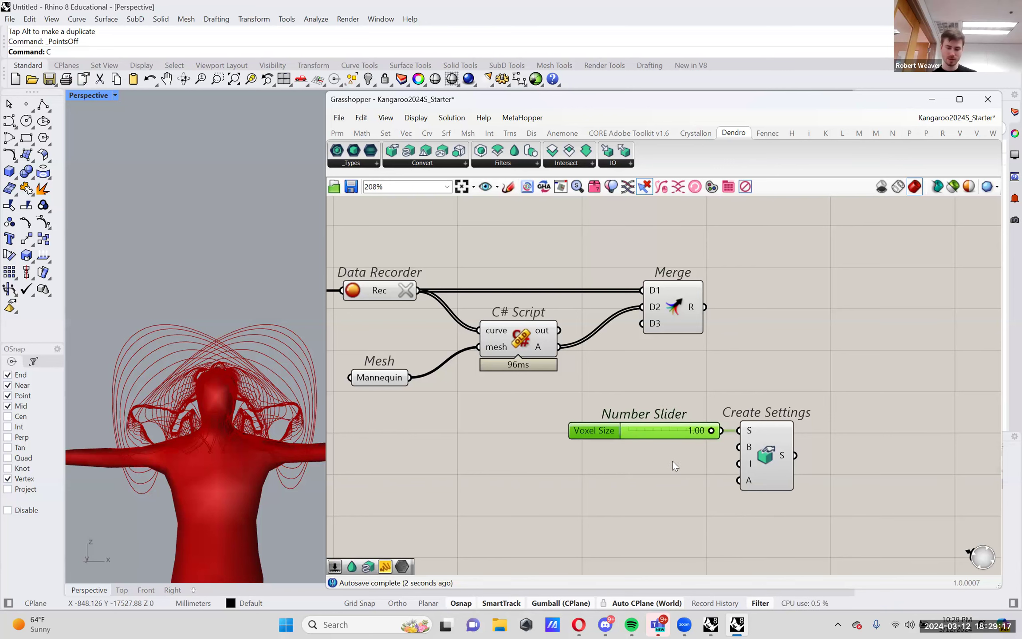
Step: Add a Dendro Curve To Volume component beyond the Merge component and connect the Create Settings output to its S input
scroll(673, 422, "right", 3)
left_click(677, 361)
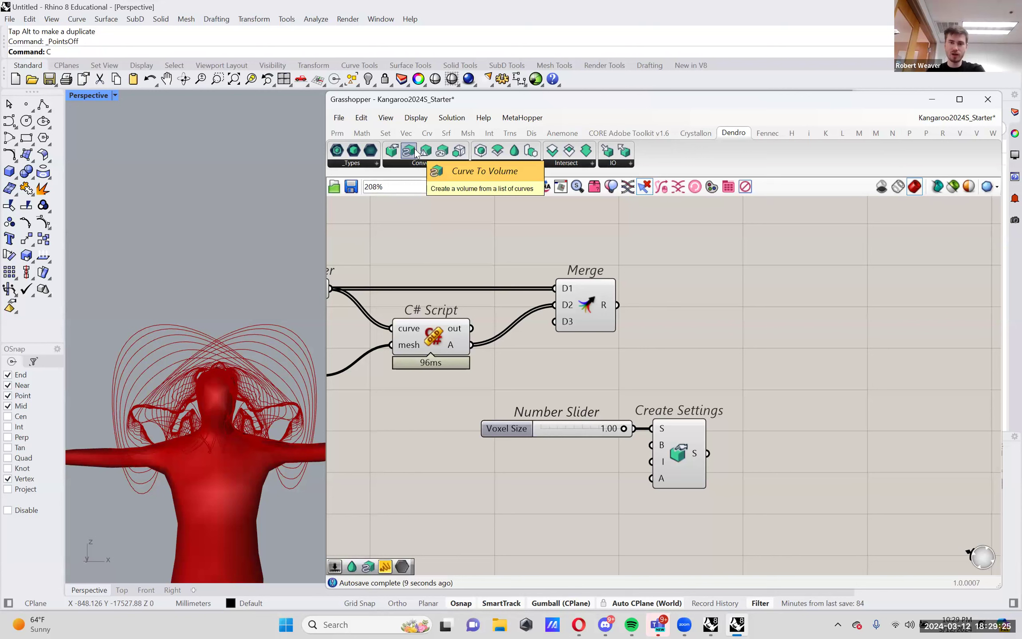
left_click_drag(407, 153, 796, 366)
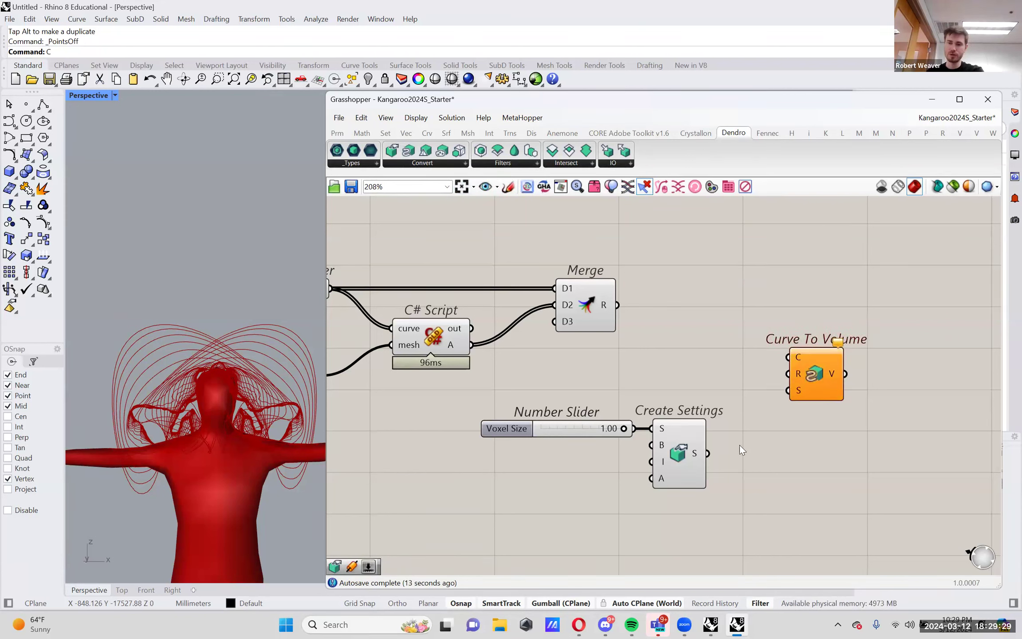
left_click_drag(811, 382, 796, 376)
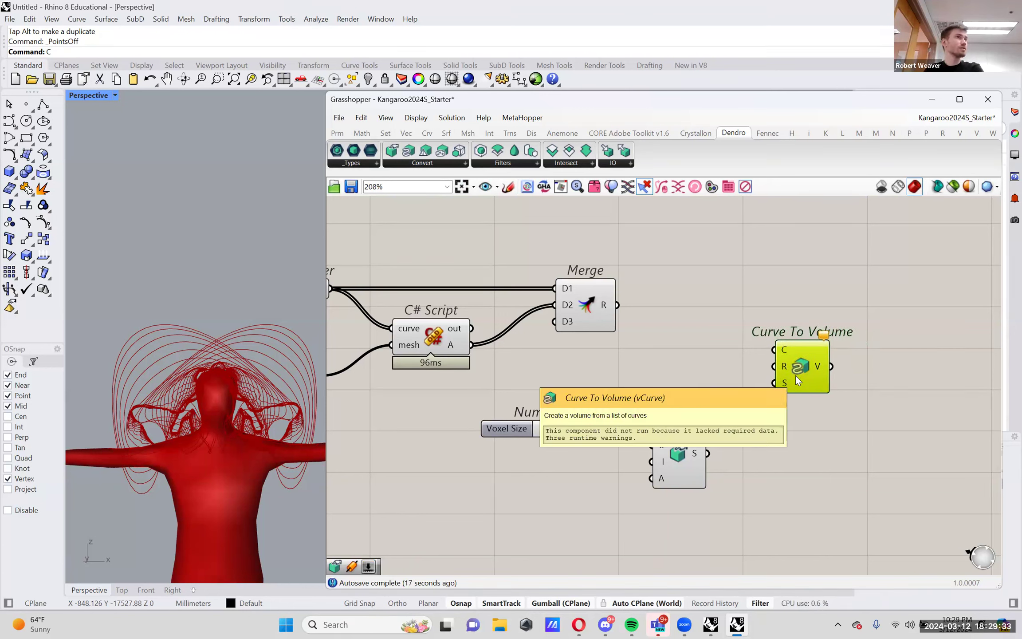
left_click_drag(707, 453, 781, 382)
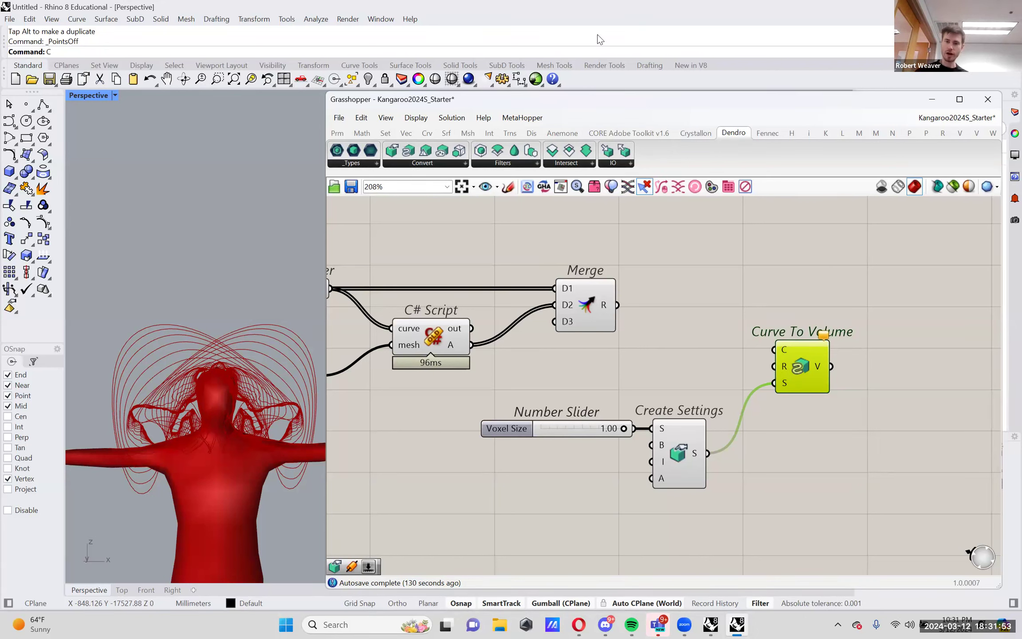
Step: Add a number slider ranging from 0.1 to 5.0, set it to 3.4 and connect it to the R input of Curve To Volume
right_click_drag(703, 478, 602, 480)
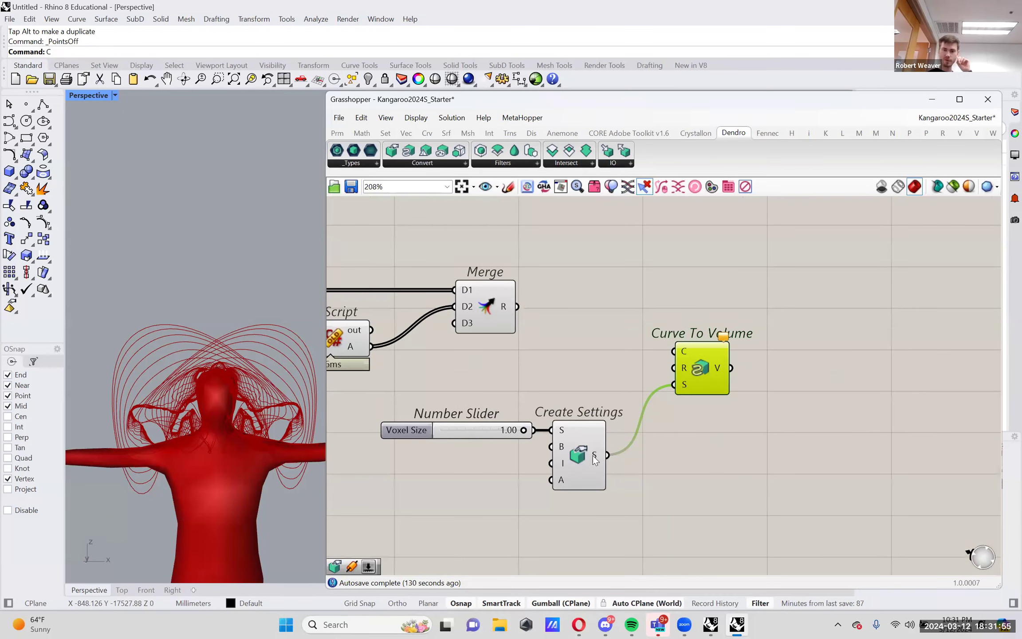
left_click(475, 432)
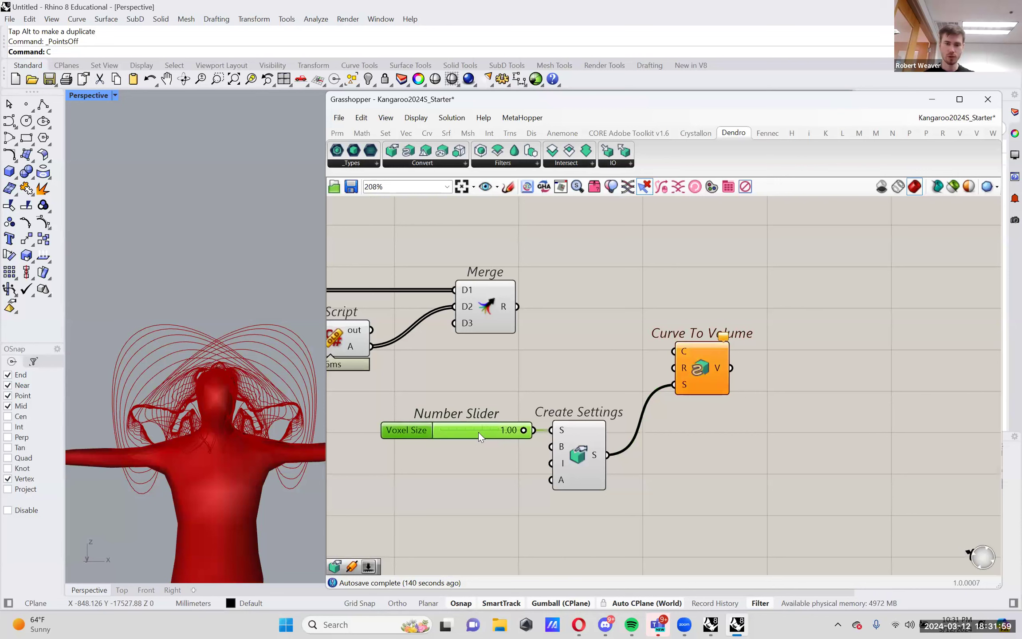
double_click(525, 378)
type("0.1")
key("Return")
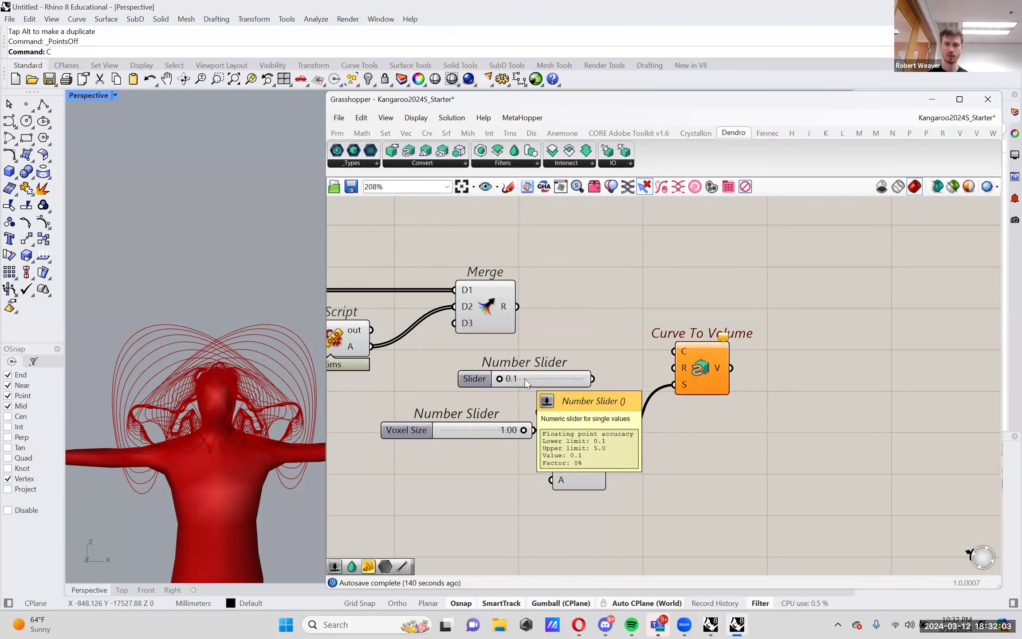
left_click_drag(499, 379, 555, 393)
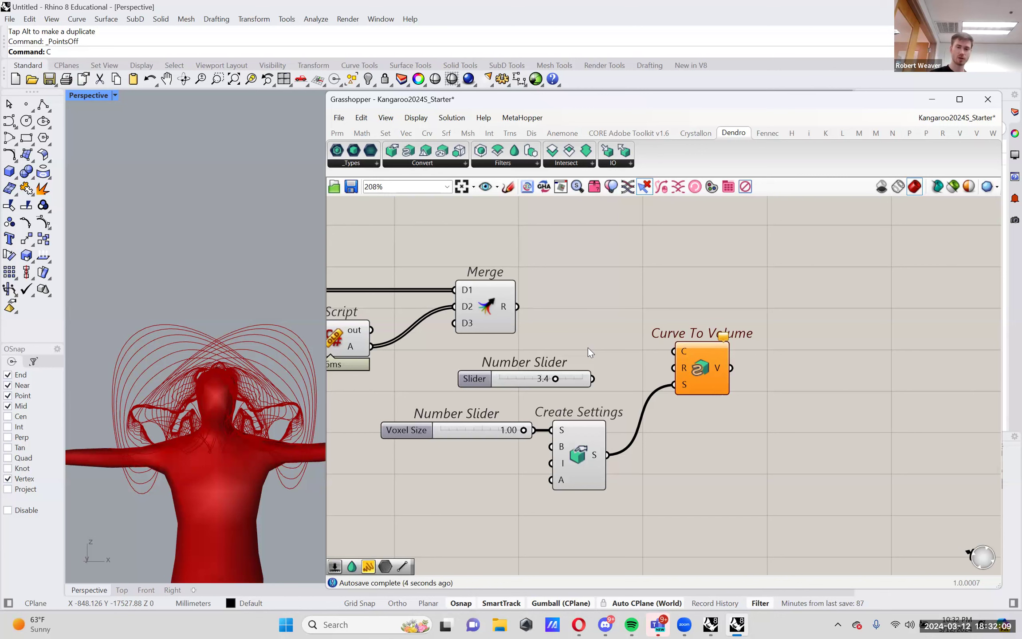
left_click_drag(592, 378, 667, 377)
left_click(590, 378)
left_click(601, 364)
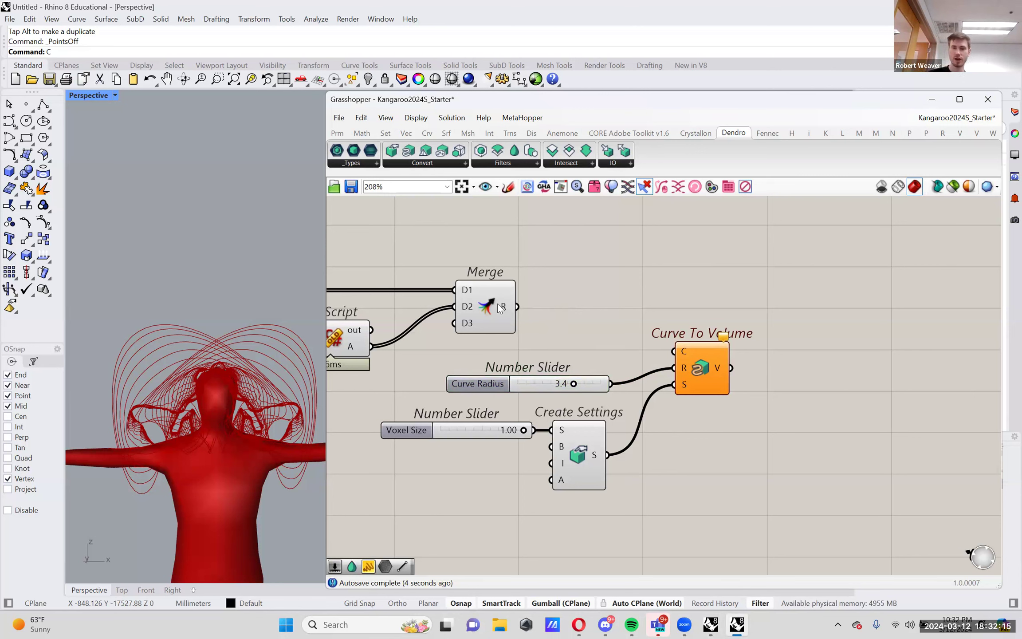
Step: Connect the Merge result to the C input of Curve To Volume and select the component to preview its volume
left_click(487, 313)
left_click_drag(521, 309, 707, 353)
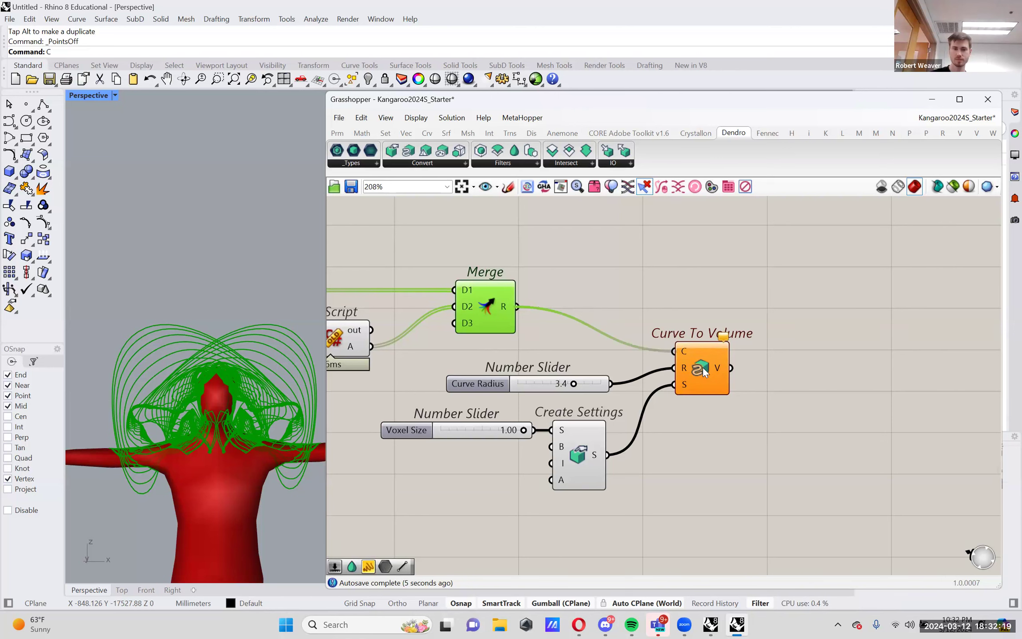
left_click(704, 372)
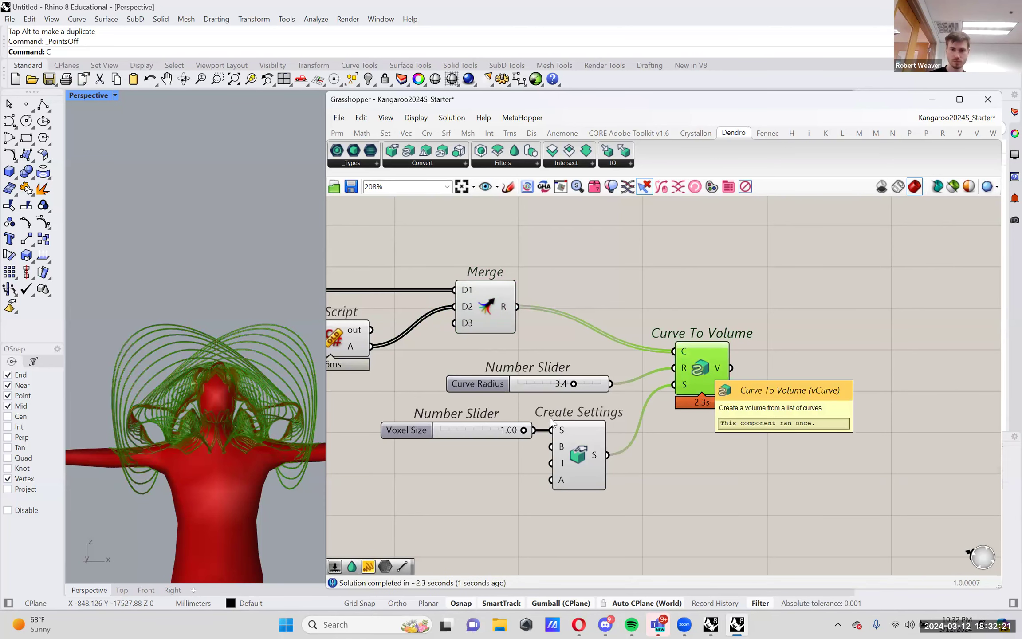
Step: Set the Voxel Size slider to 0.6
scroll(458, 445, "up", 2)
double_click(476, 424)
type(".6")
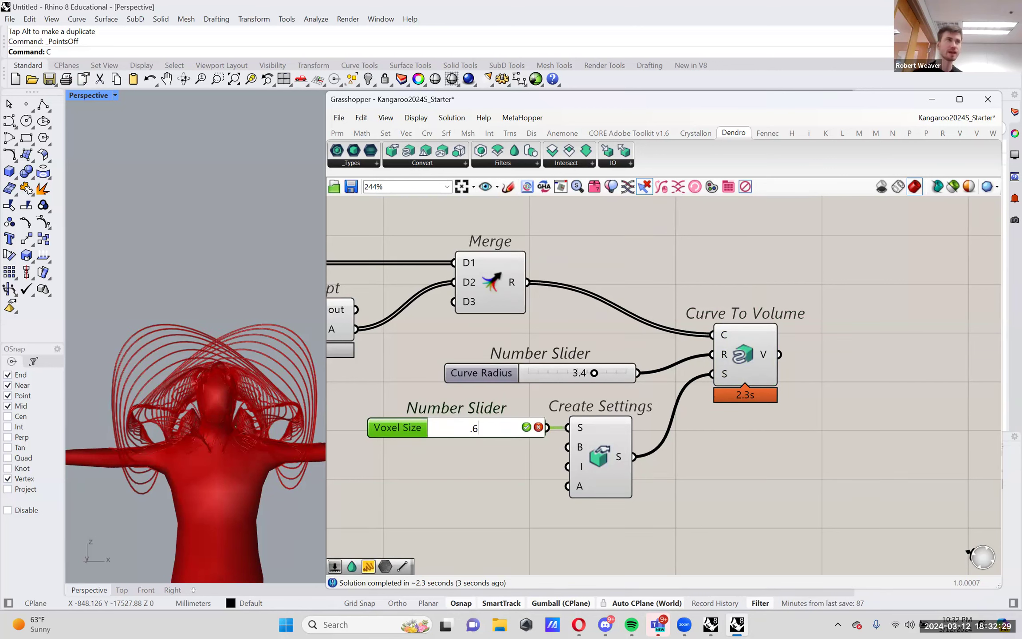
key("Return")
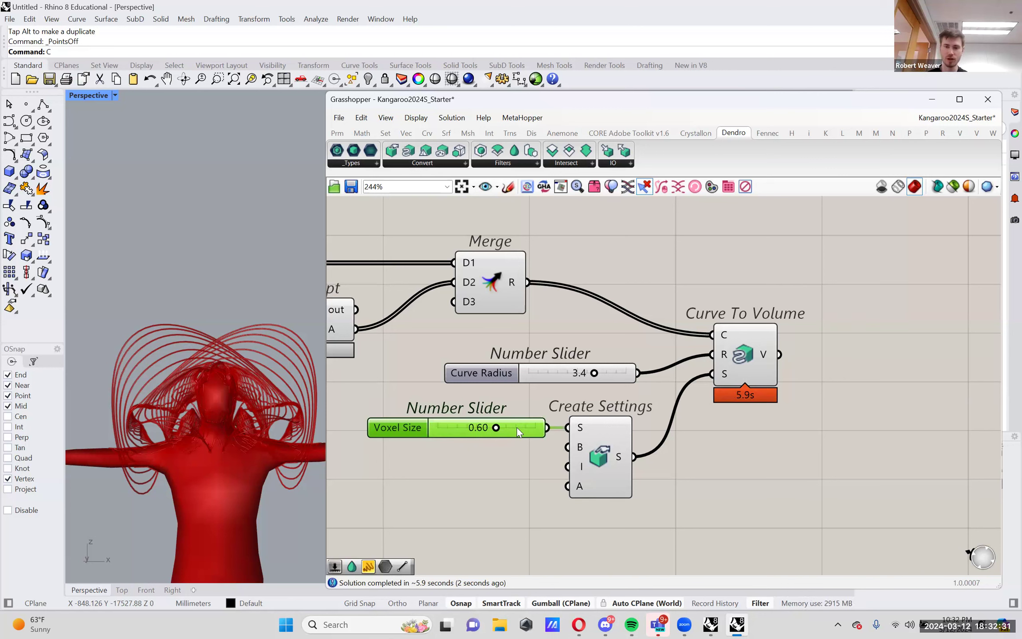
Step: Raise the Voxel Size slider's maximum to 5 and set its value to 3
double_click(516, 426)
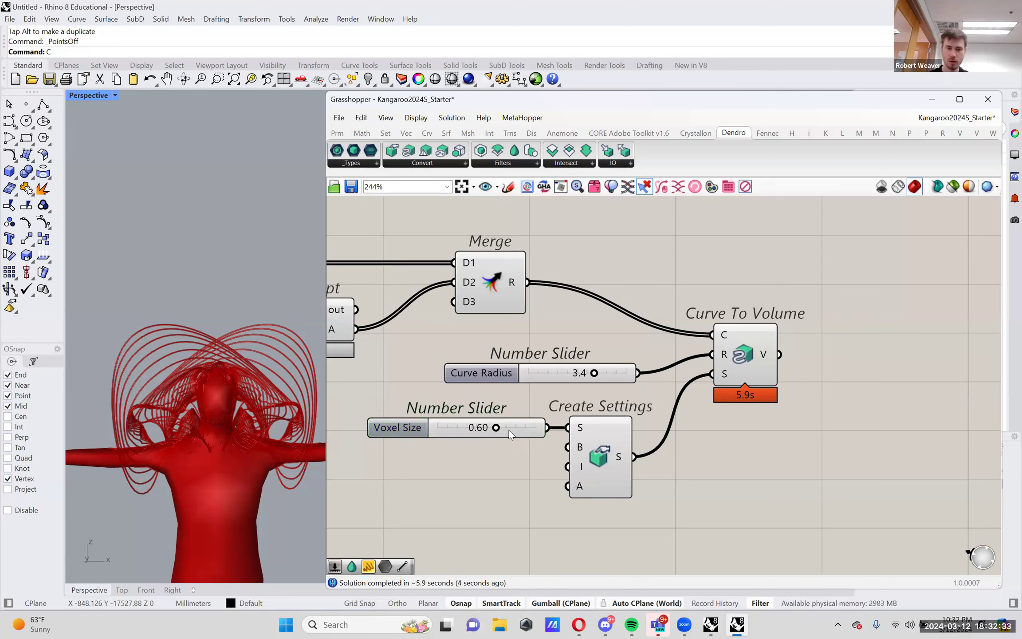
right_click(508, 429)
mouse_move(571, 505)
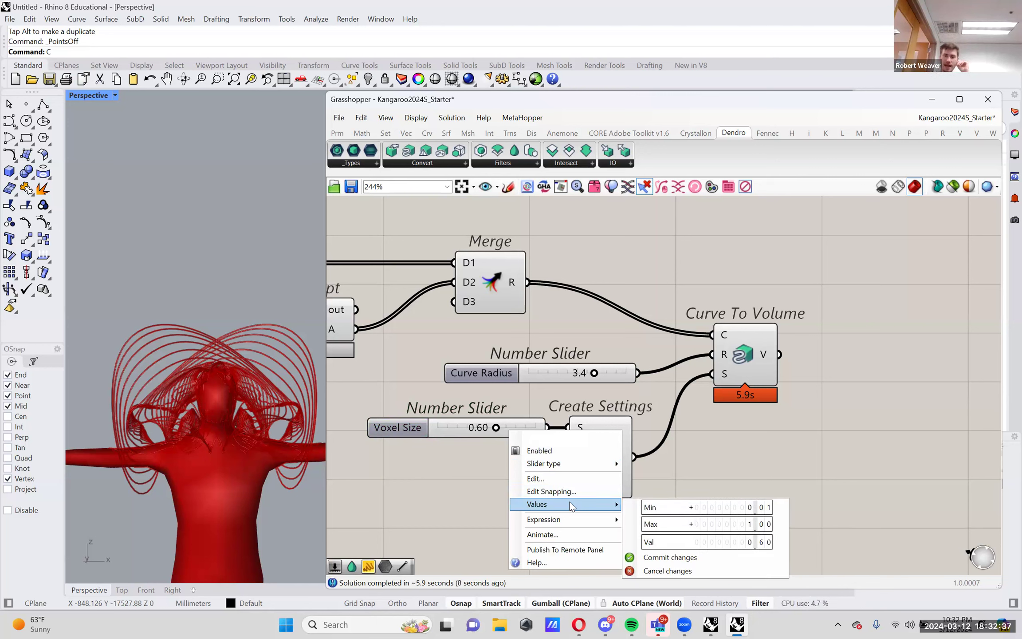
double_click(720, 526)
type("5")
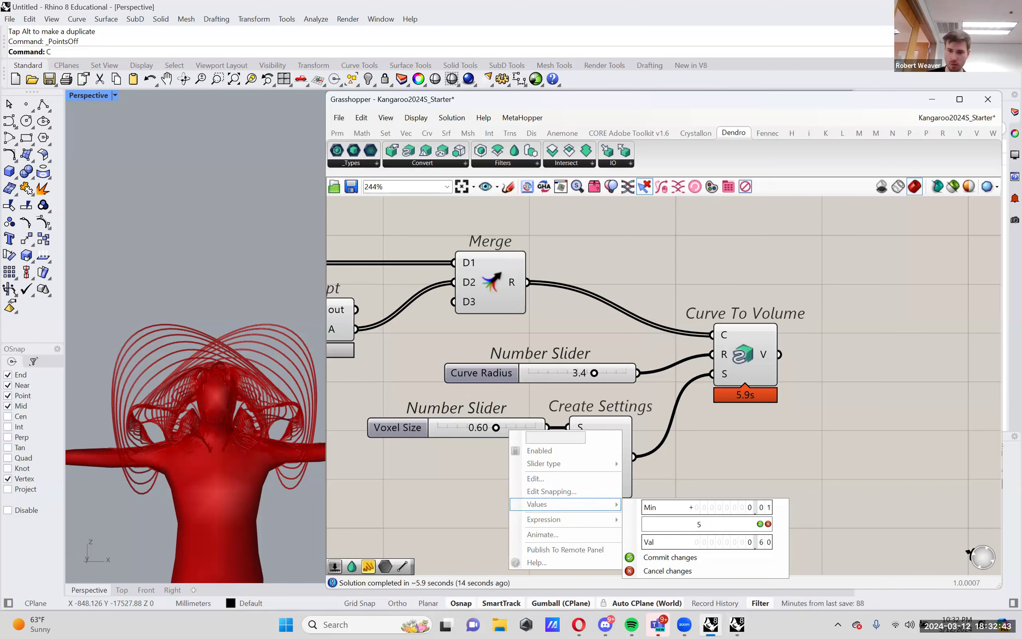
left_click(759, 524)
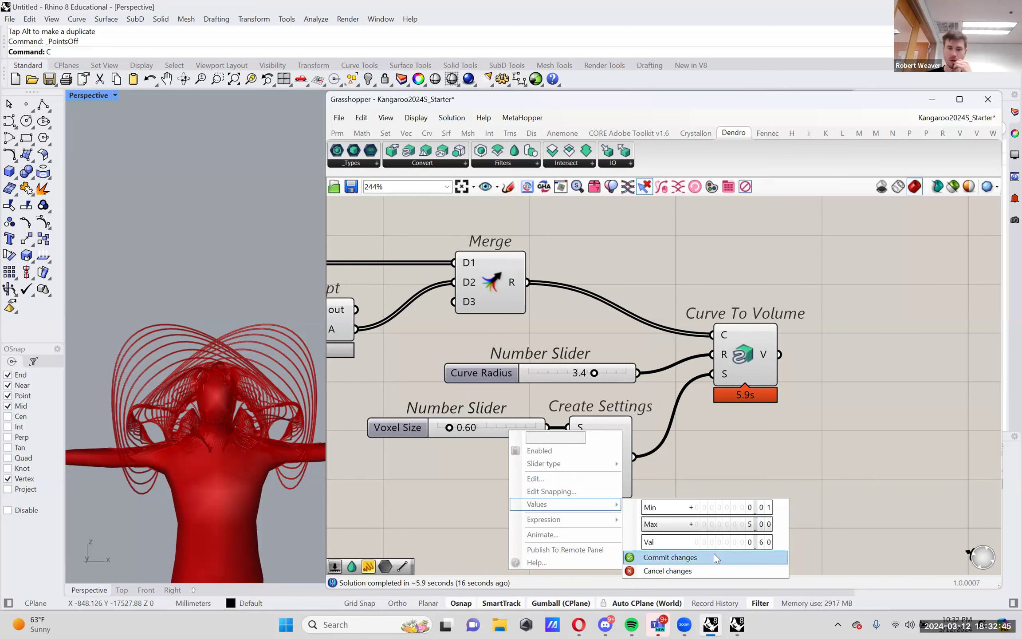
left_click(714, 554)
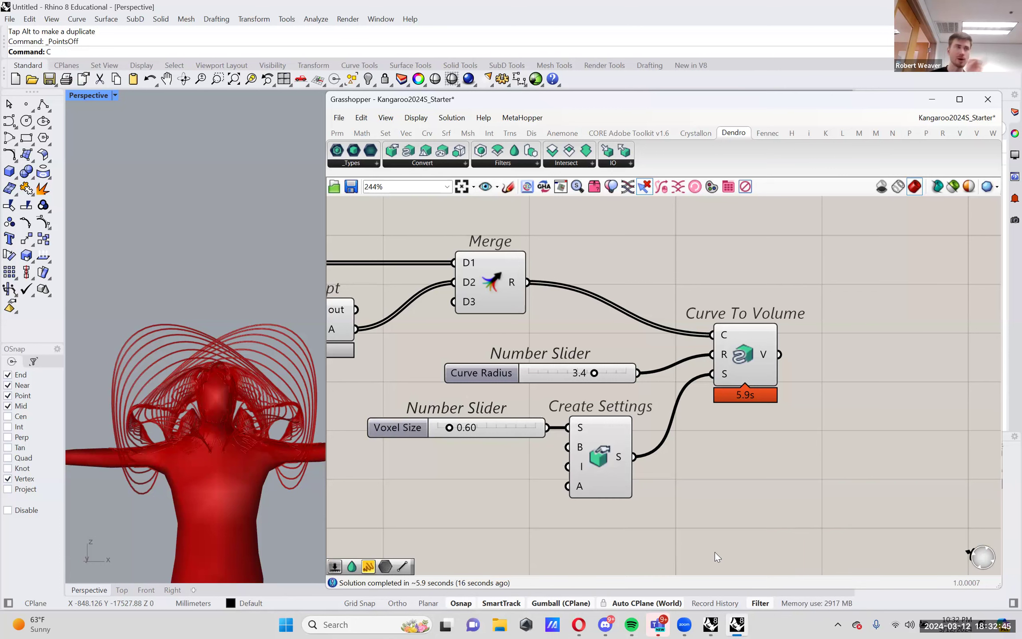
double_click(501, 432)
type("3")
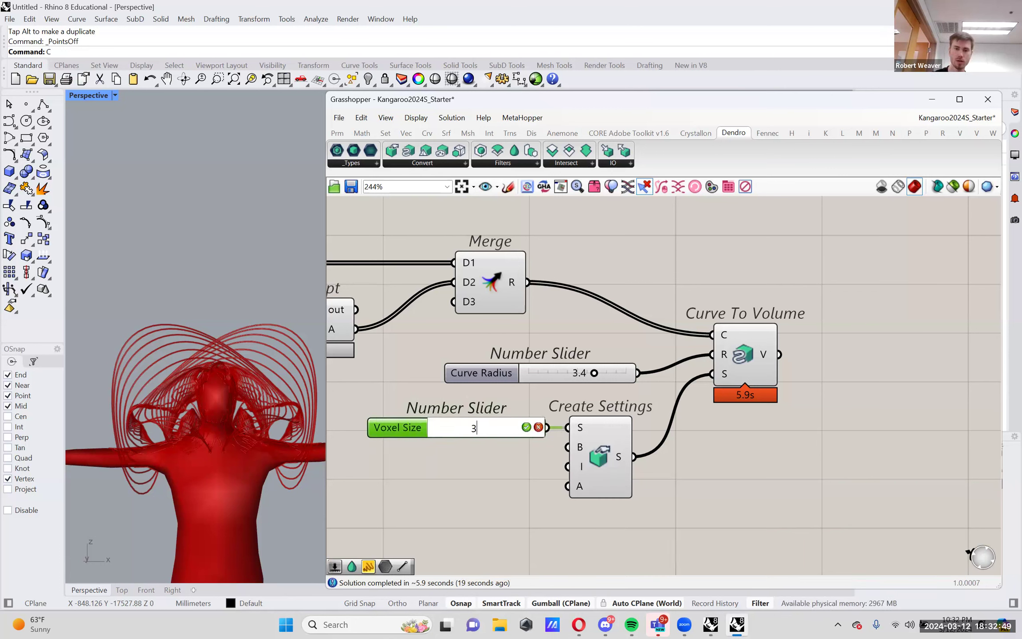
key("Return")
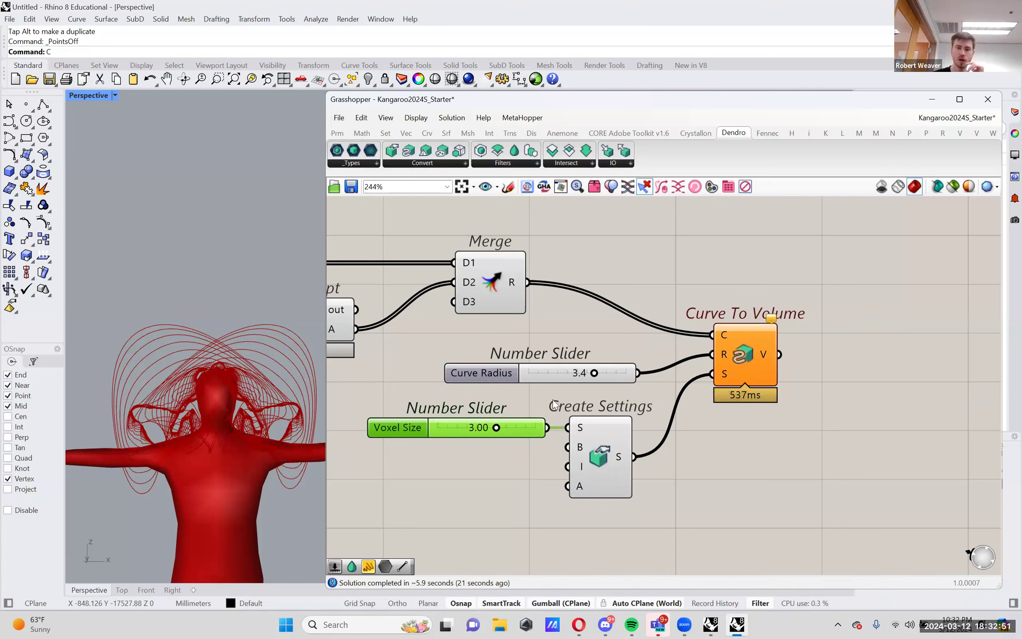
Step: Set the Curve Radius slider to 5.0 and inspect the resulting volume on the mannequin
left_click_drag(595, 373, 598, 372)
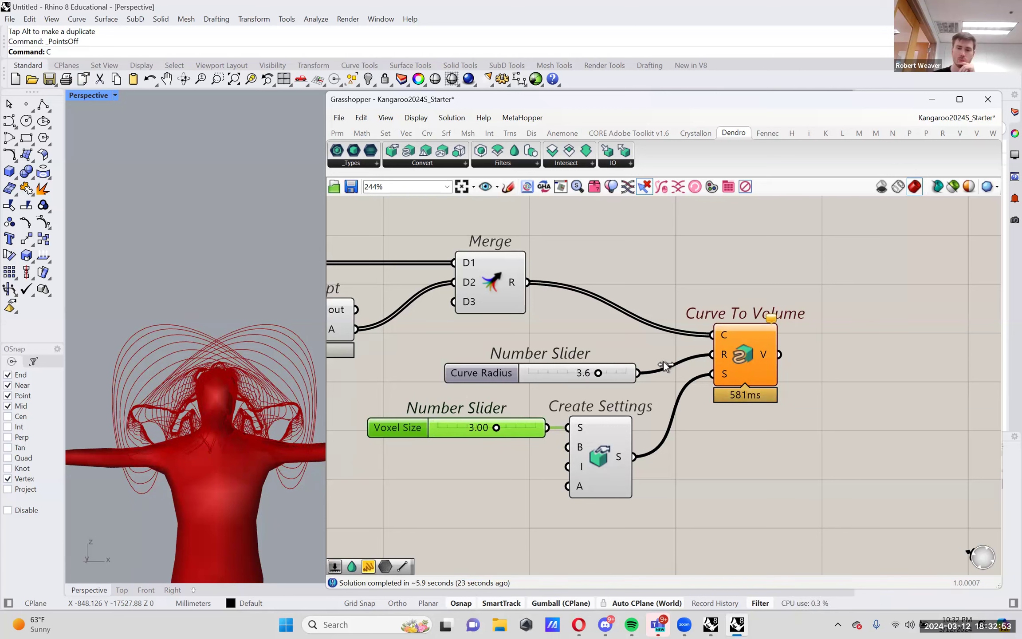
left_click_drag(667, 362, 668, 362)
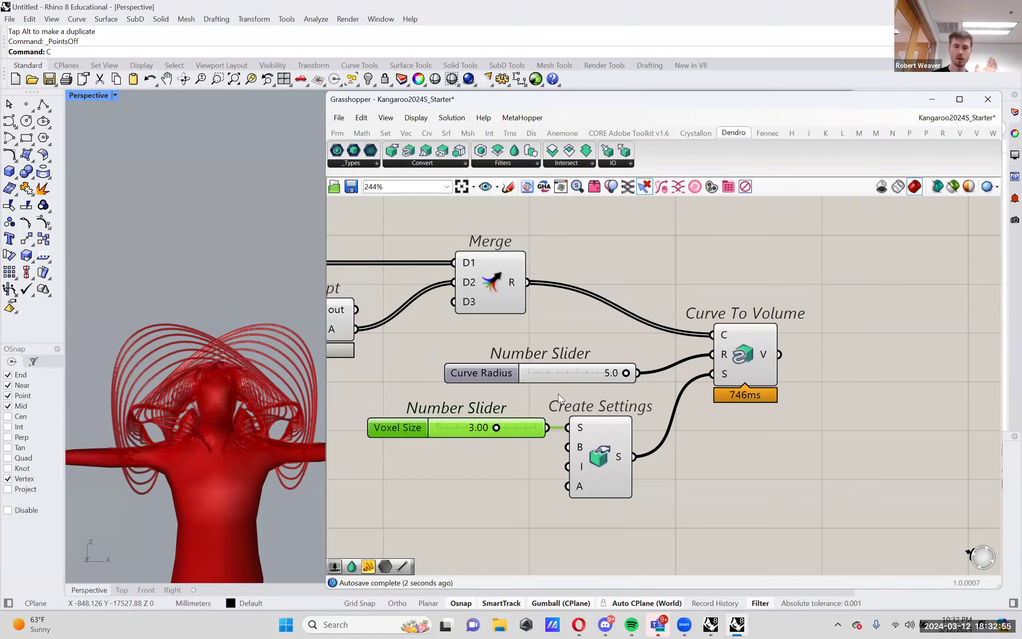
right_click_drag(164, 375, 170, 378)
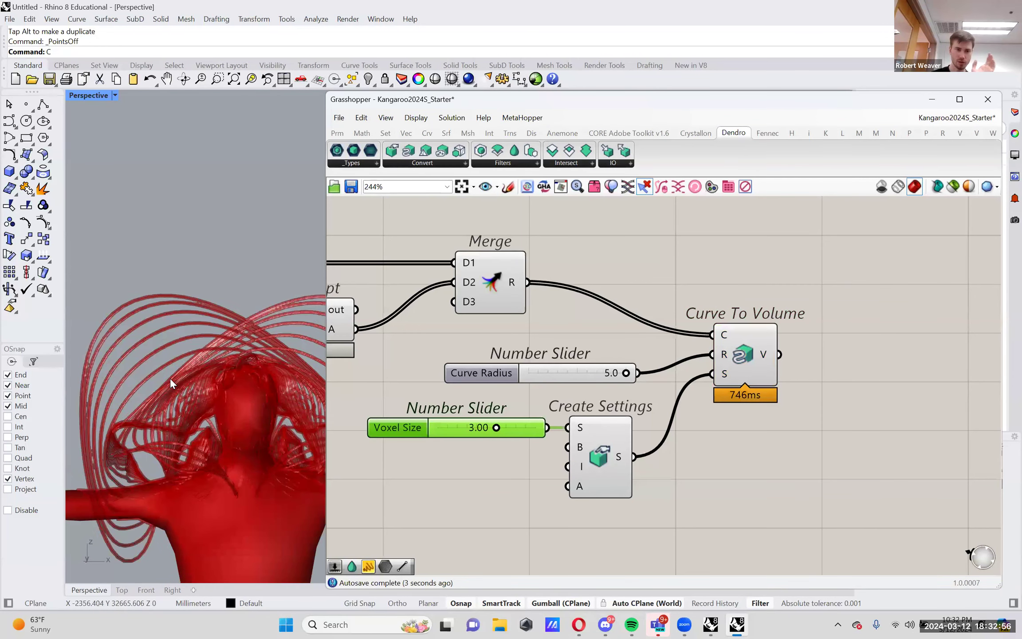
Step: Raise the Curve Radius slider's maximum to 10 and set its value to 6.7
right_click(584, 369)
mouse_move(638, 447)
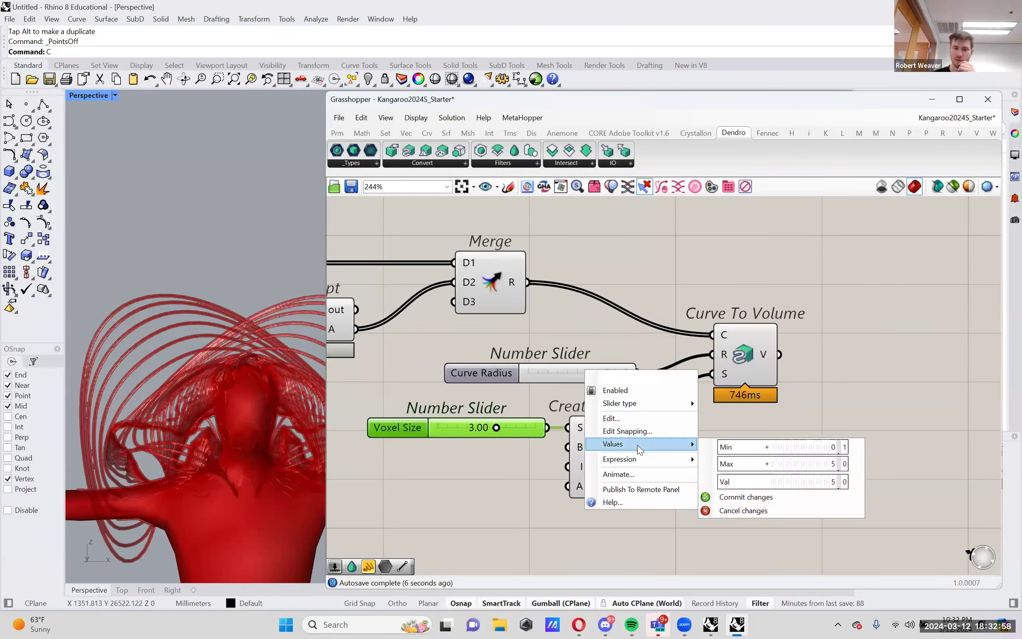
double_click(805, 464)
type("10")
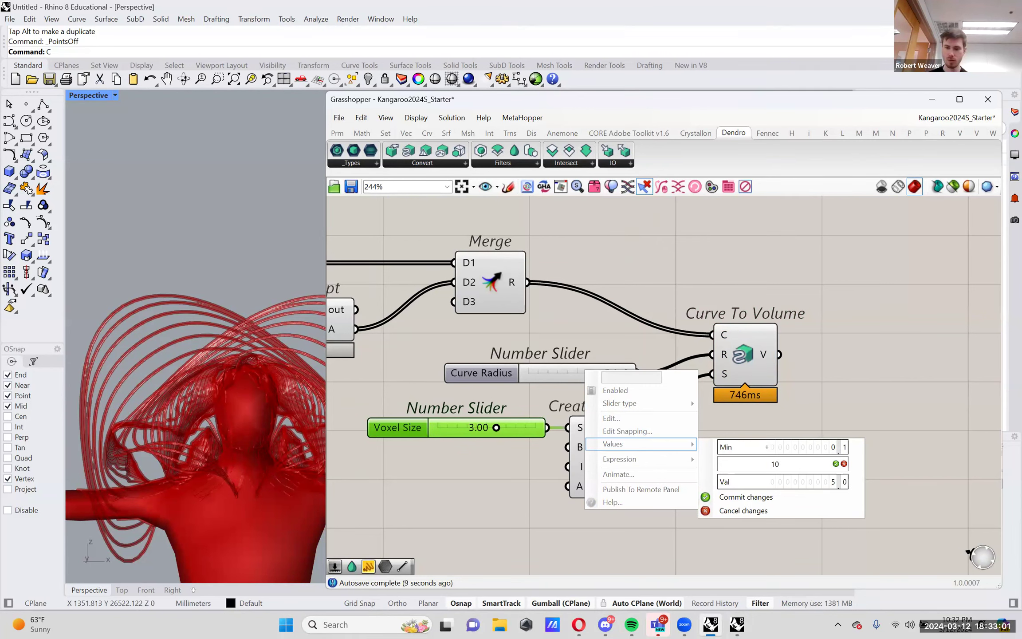
left_click(746, 497)
left_click_drag(577, 372, 593, 375)
Step: Narrow the node editor window to show more of the 3D viewport and inspect the volume around the mannequin's head
right_click_drag(102, 330, 316, 297)
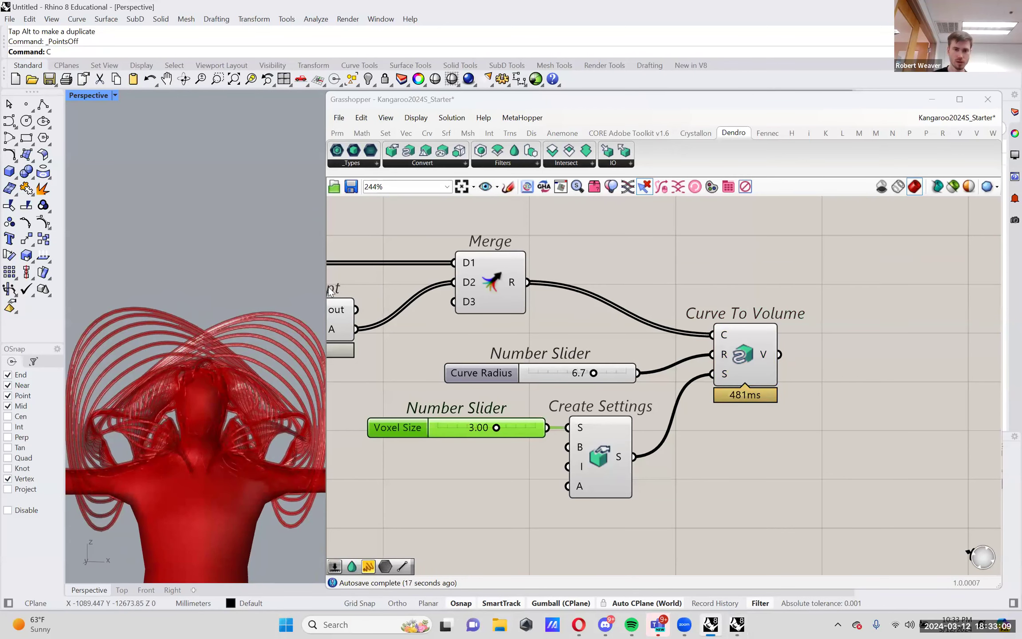
left_click_drag(323, 289, 498, 289)
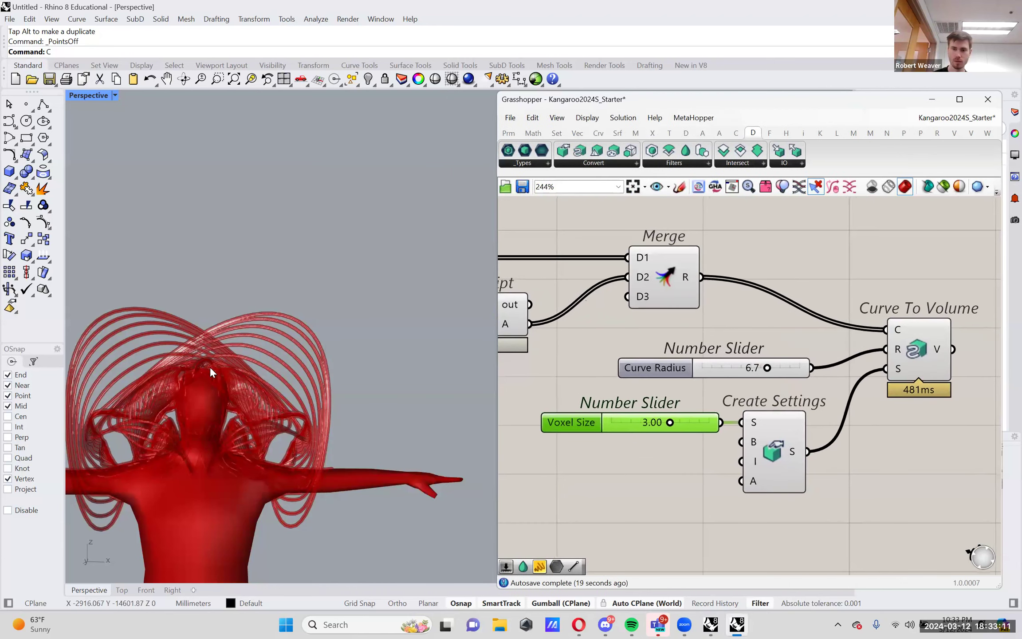
scroll(266, 359, "down", 3)
scroll(308, 392, "up", 3)
mouse_move(308, 392)
right_mouse_down()
mouse_move(304, 346)
mouse_move(311, 375)
right_mouse_up()
Step: Turn off the preview of the components upstream of Curve To Volume, including C# Script and Merge
right_click_drag(907, 397, 905, 373)
scroll(905, 372, "down", 5)
left_click_drag(881, 482, 657, 293)
right_click(657, 293)
left_click(685, 247)
right_click_drag(839, 343, 762, 339)
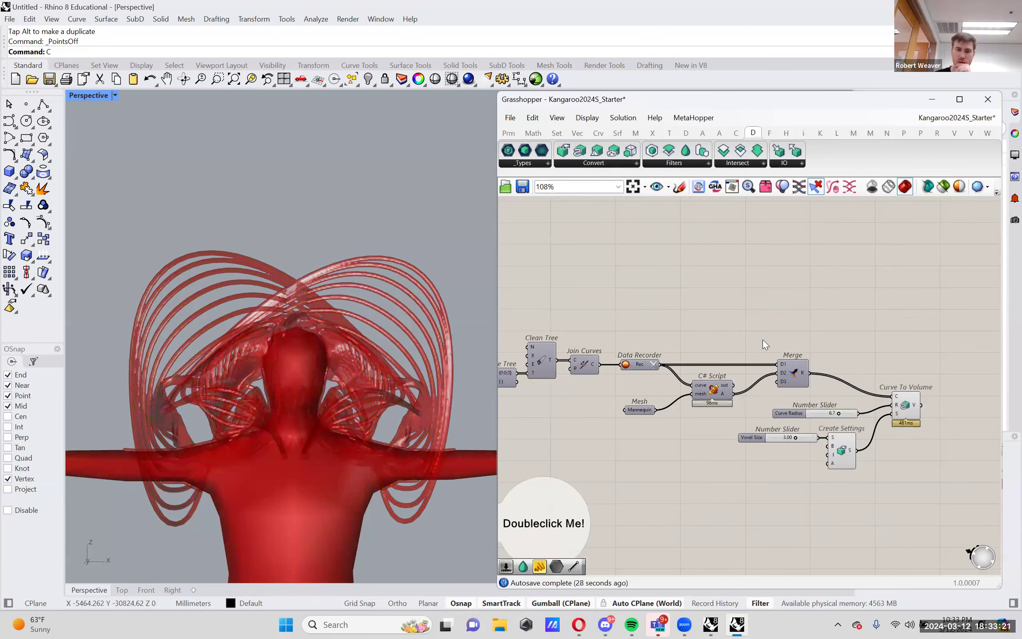
Step: Highlight the Curve To Volume geometry in the viewport to check it, and clear the selection
scroll(802, 391, "up", 4)
right_click_drag(829, 384, 873, 374)
left_click(870, 373)
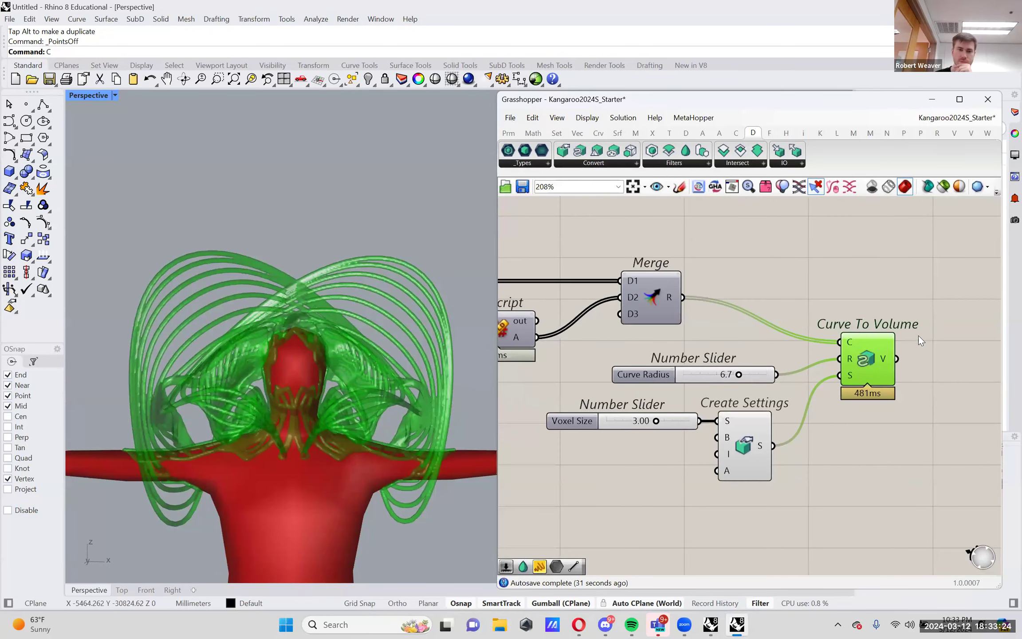
left_click(930, 309)
right_click_drag(867, 320, 863, 321)
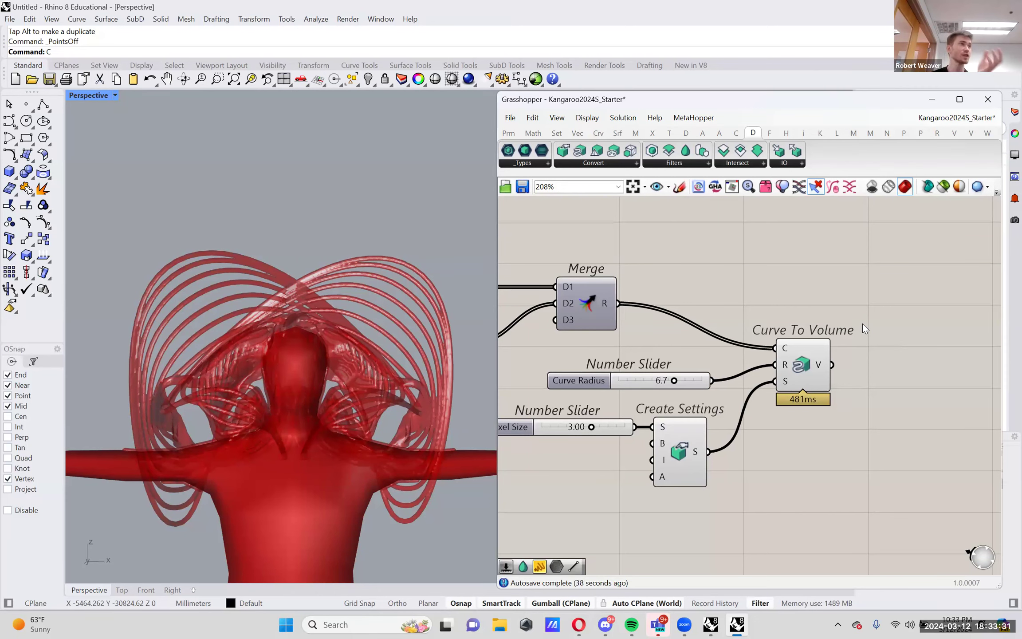
right_click_drag(812, 324, 746, 327)
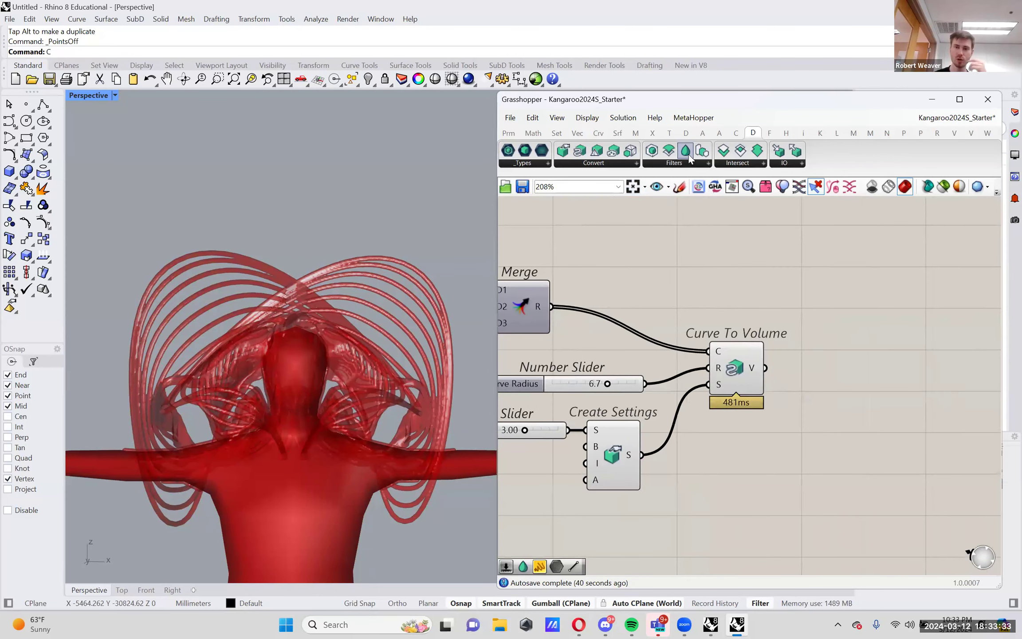
Step: Add a Dendro Smooth Volume component fed by the Curve To Volume output, and turn off the Curve To Volume preview
left_click_drag(686, 152, 841, 373)
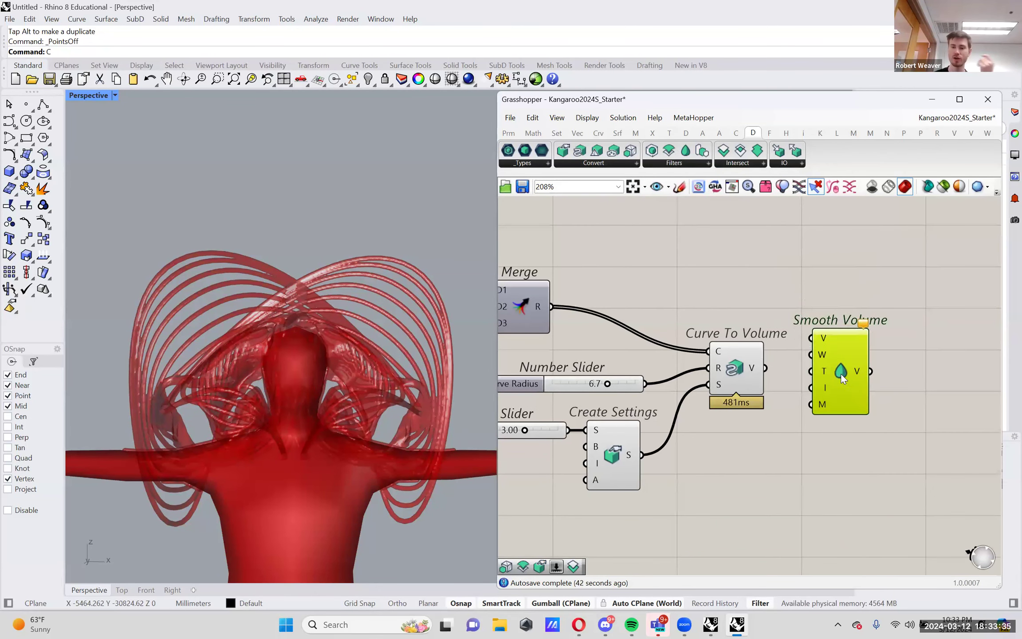
left_click_drag(766, 368, 812, 312)
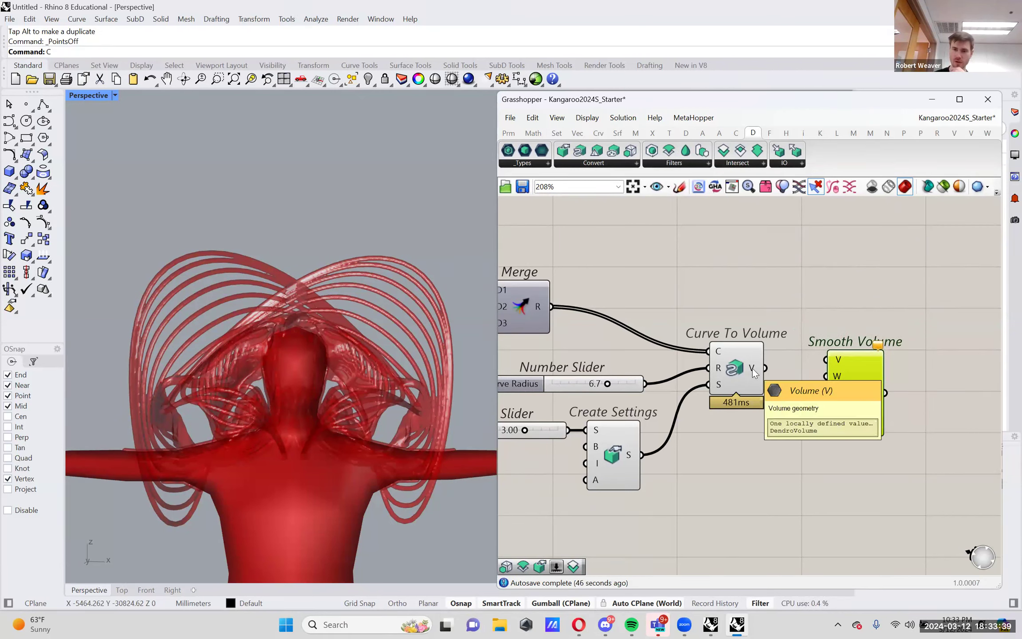
left_click_drag(765, 367, 827, 360)
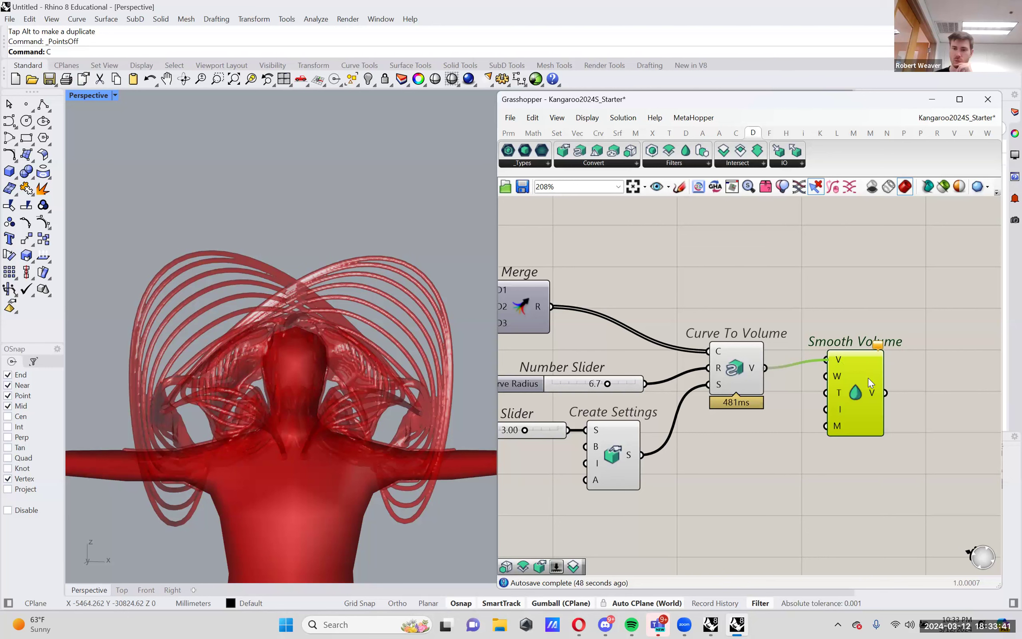
right_click(737, 368)
left_click(754, 393)
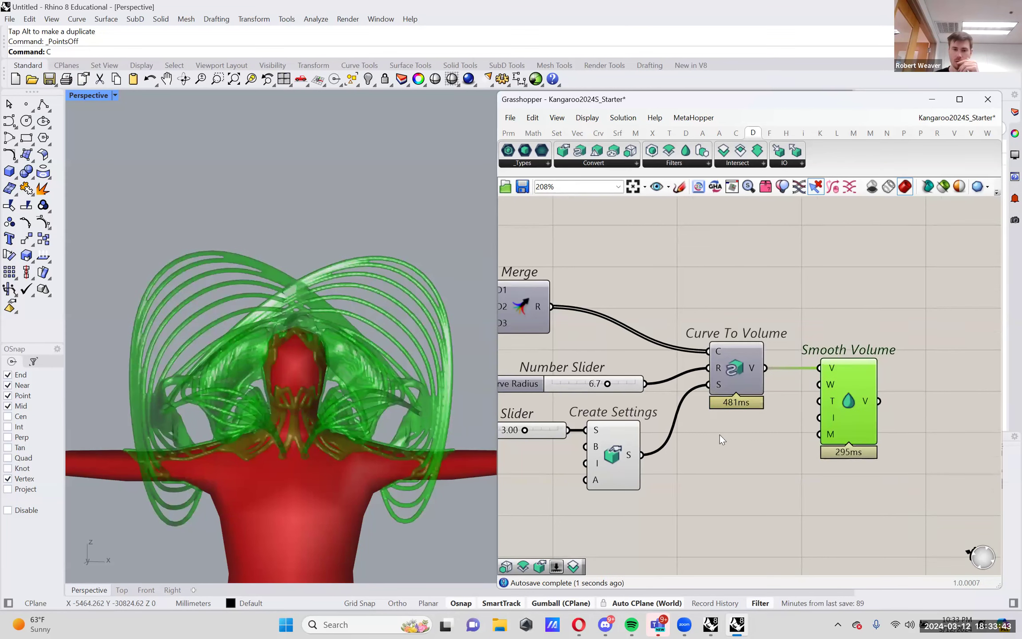
Step: Create an integer slider from 1 to 20, connect it to Smooth Volume's Iterations input and set it to 5
double_click(748, 454)
type("1..28")
key("Return")
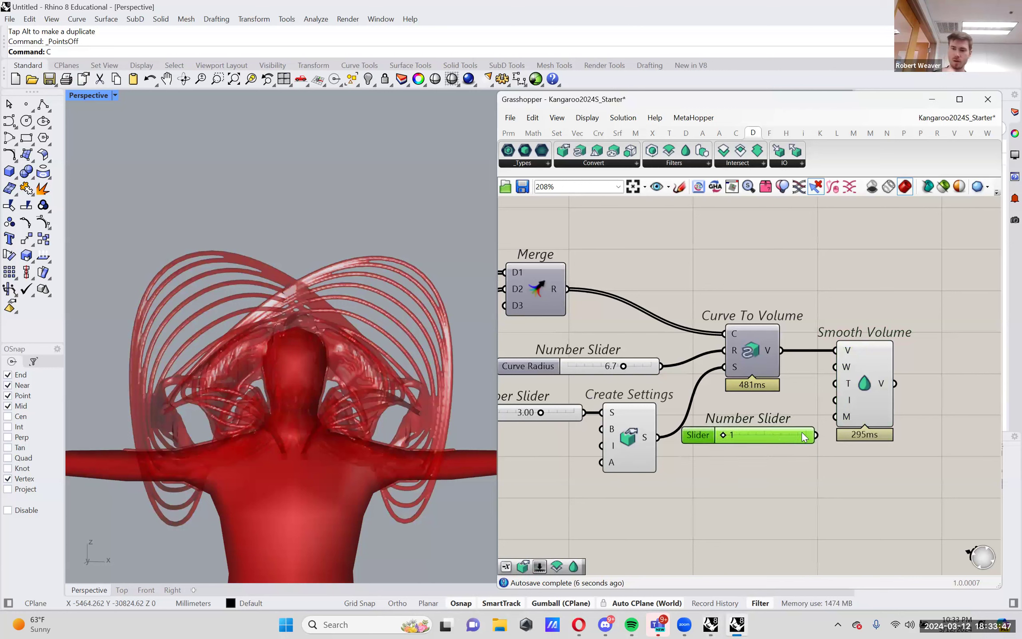
left_click_drag(817, 435, 836, 401)
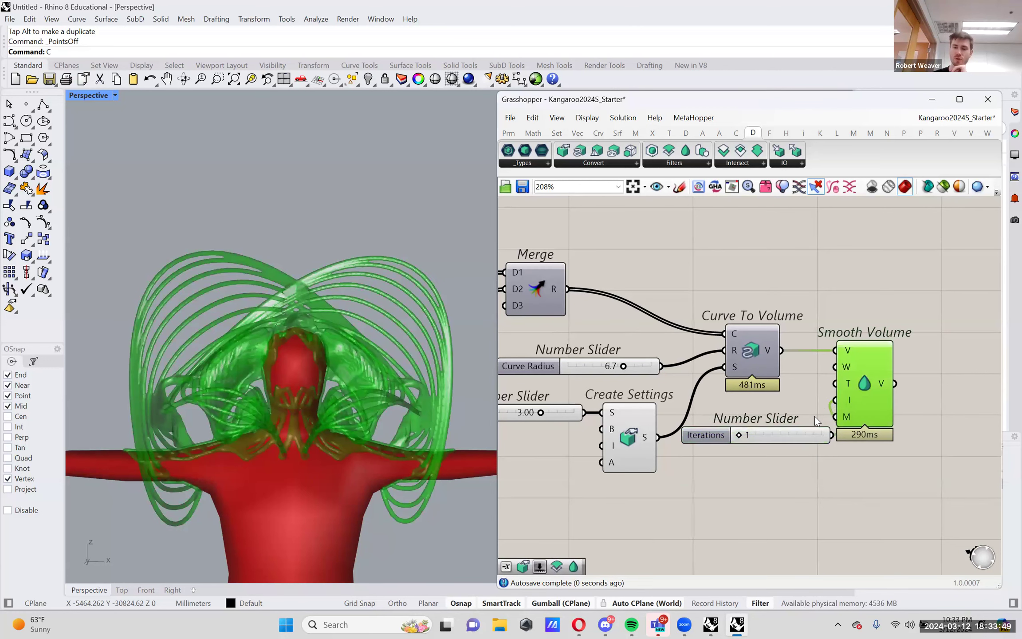
left_click_drag(738, 437, 755, 434)
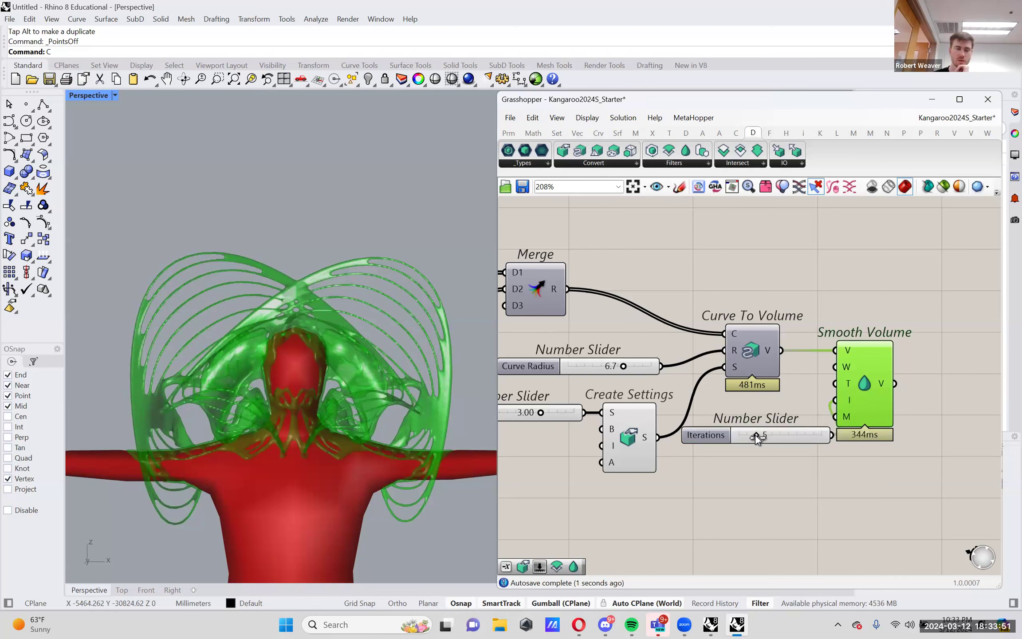
left_click(784, 400)
right_click_drag(785, 400, 750, 404)
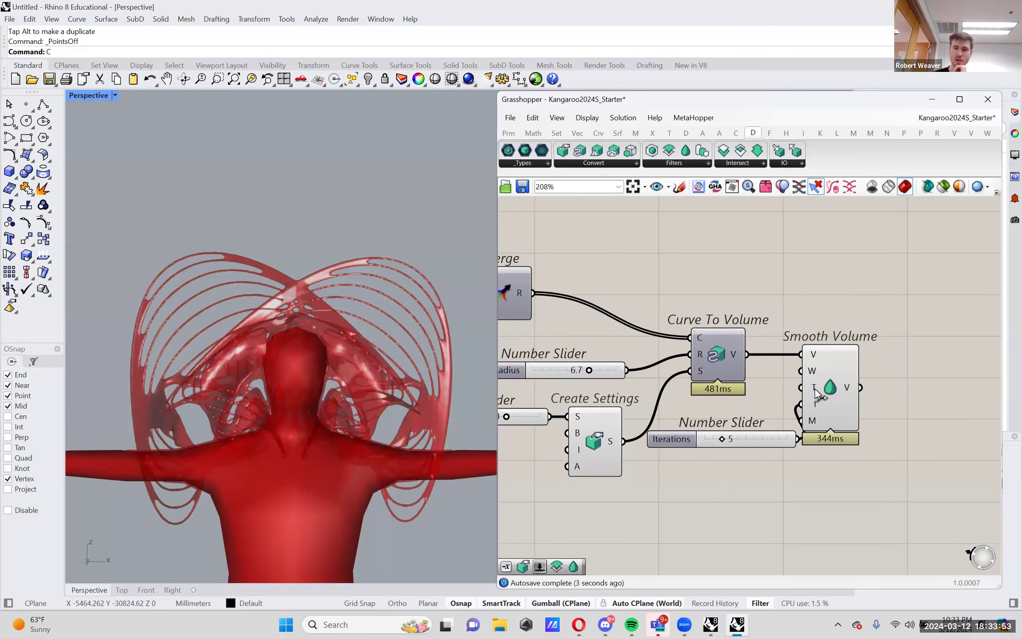
Step: Move Smooth Volume farther from Curve To Volume and reposition the Iterations slider in the gap between them
left_click_drag(832, 398, 871, 403)
left_click_drag(775, 438, 809, 420)
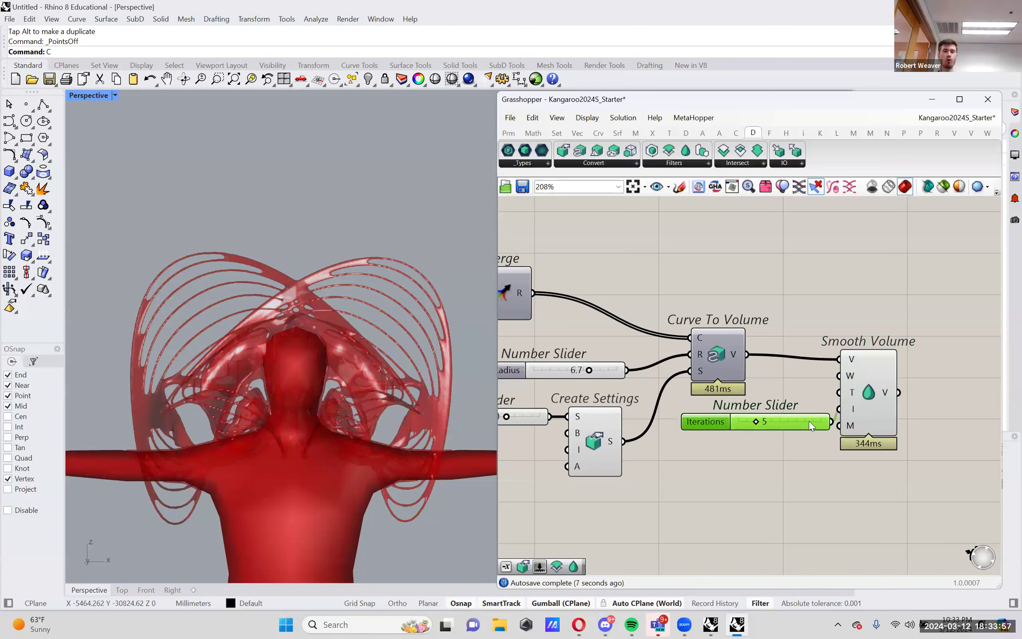
mouse_move(806, 425)
left_mouse_down()
mouse_move(793, 412)
mouse_move(792, 426)
left_mouse_up()
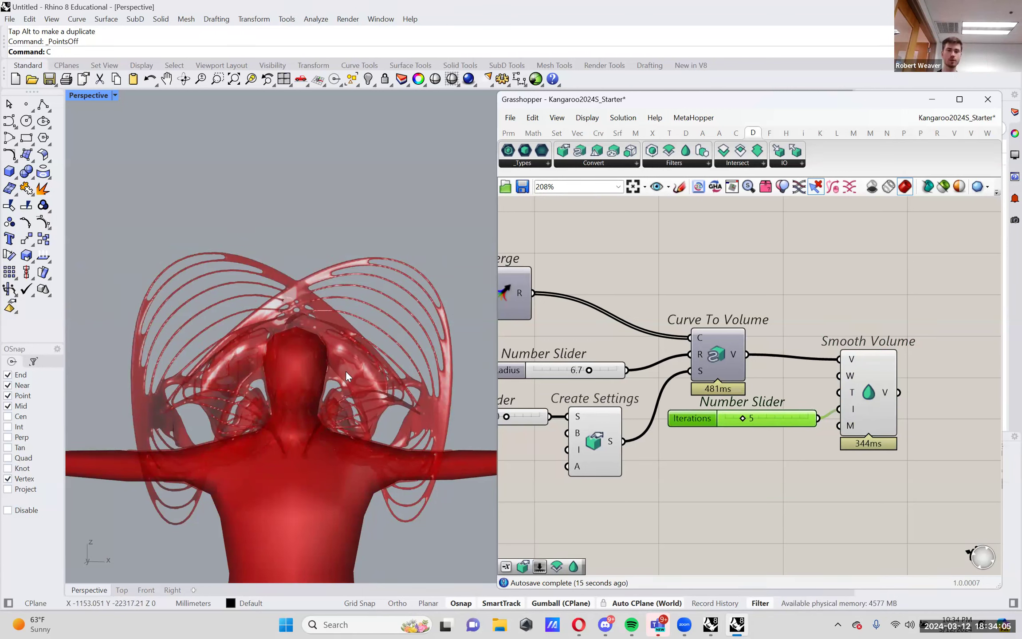
right_click_drag(850, 346, 715, 344)
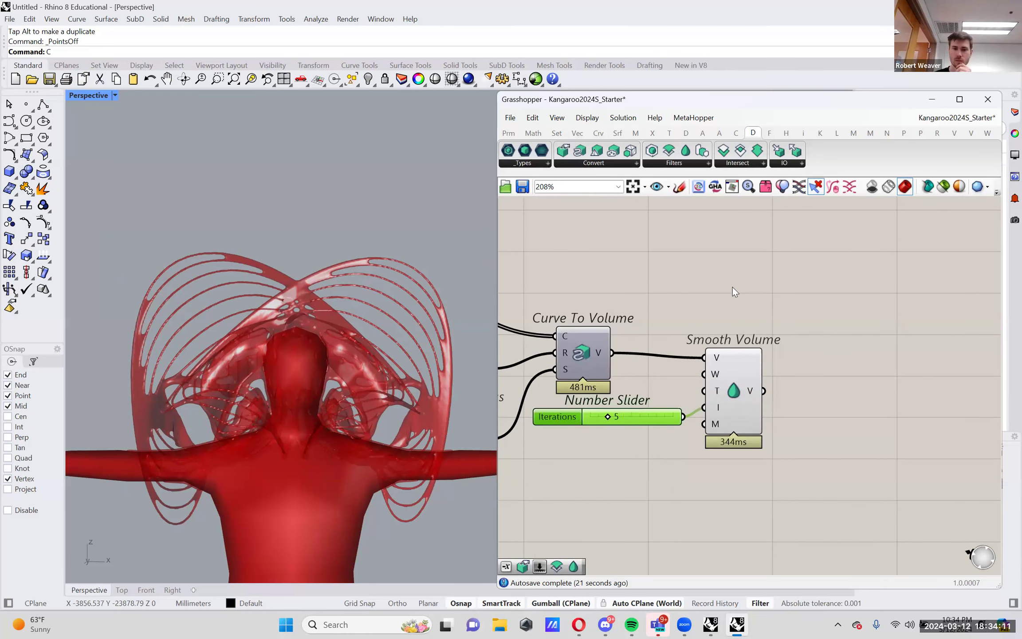
right_click_drag(732, 287, 809, 347)
Step: Move the Iterations slider down, add an integer slider from 0 to 3 above it, and connect the new slider to Smooth Volume's Type input
mouse_move(796, 360)
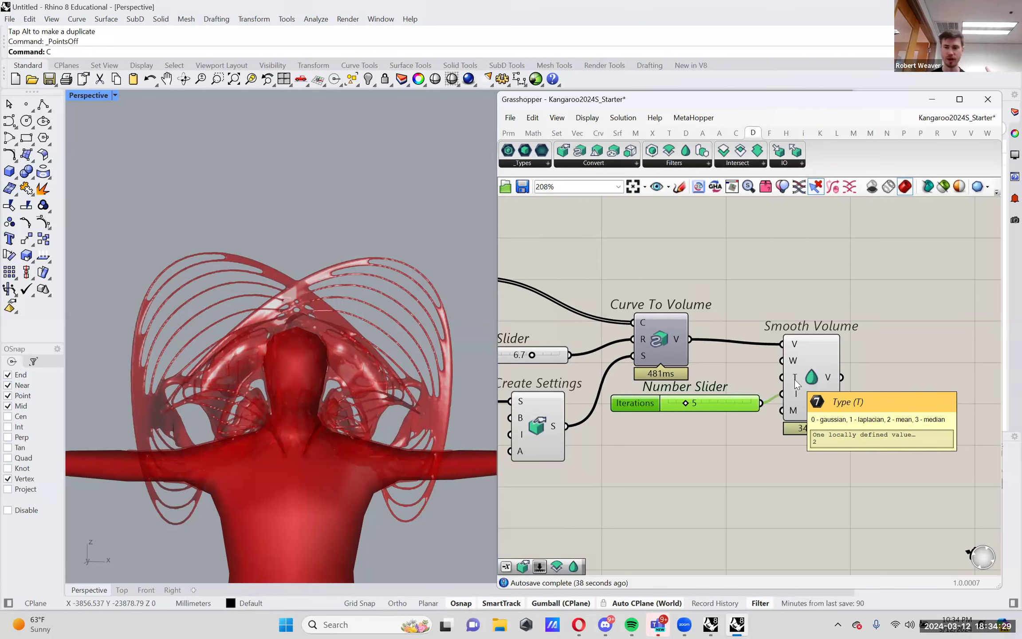
left_click_drag(704, 411, 688, 441)
left_click(709, 390)
double_click(708, 389)
type("0..3")
key("Return")
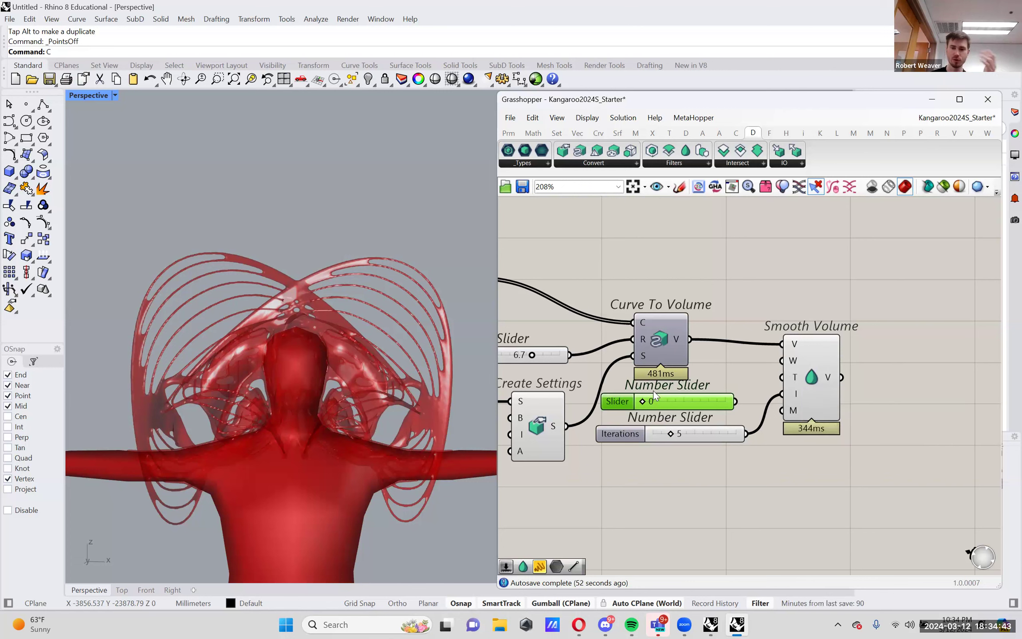
left_click_drag(672, 401, 683, 401)
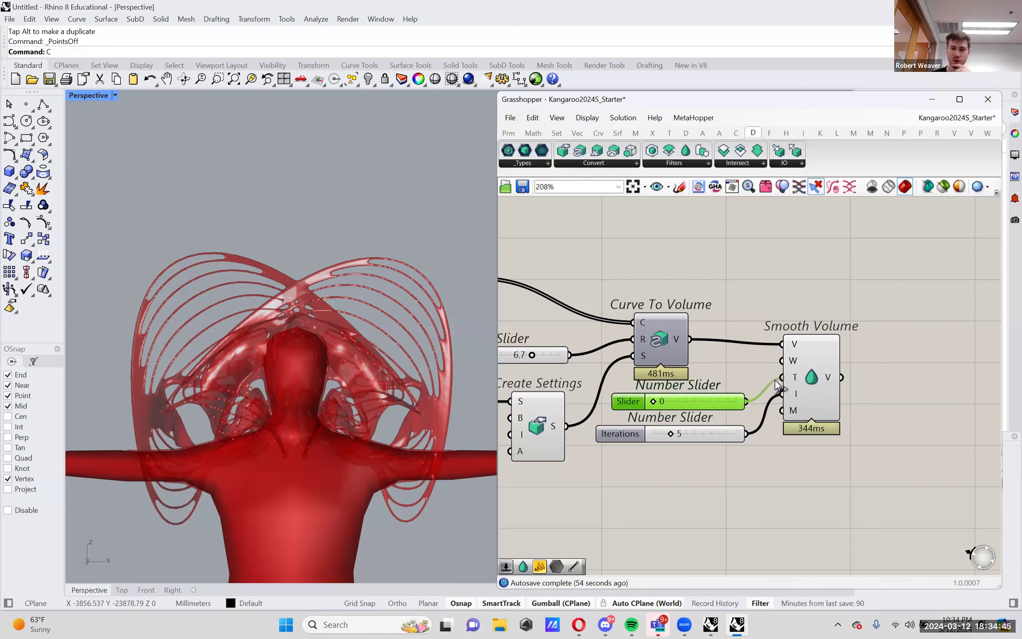
left_click_drag(775, 379, 778, 378)
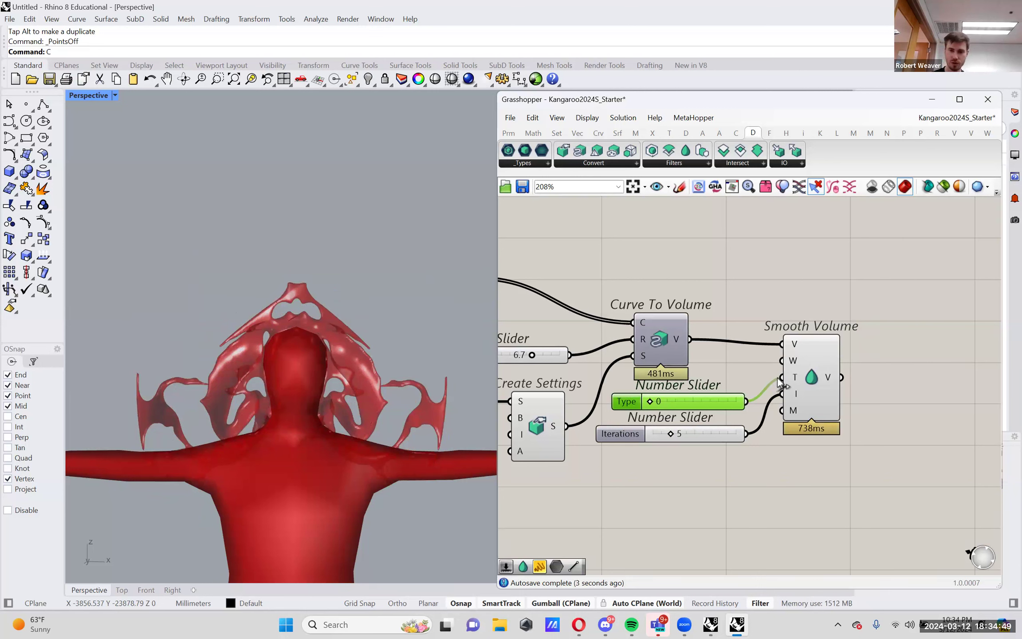
Step: Compare the smoothing types on the volume, including 3 (median), and set the Type slider to 2 (mean)
mouse_move(795, 377)
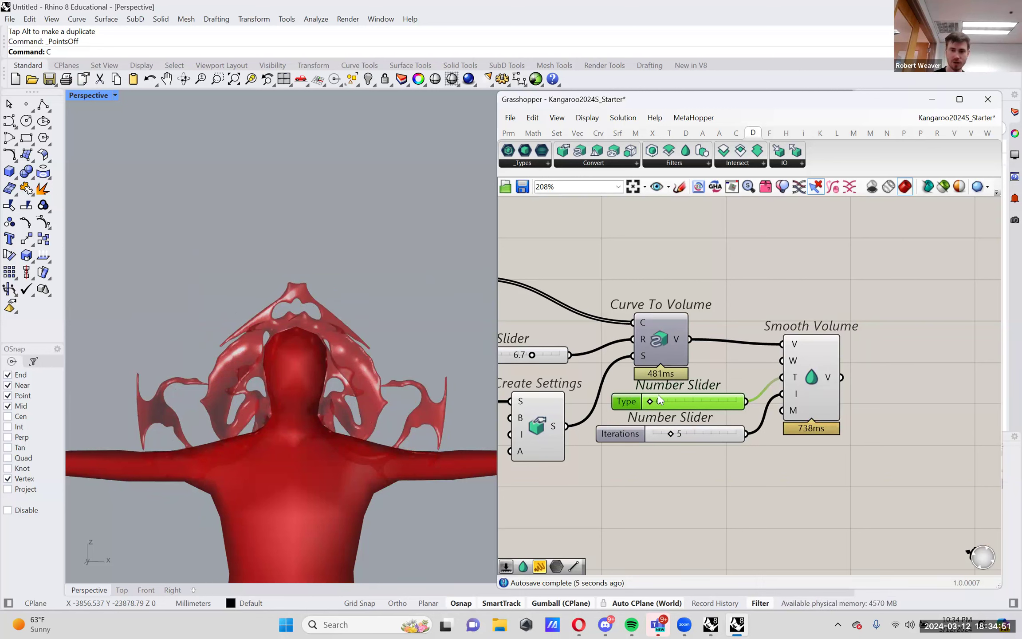
left_click_drag(669, 401, 737, 401)
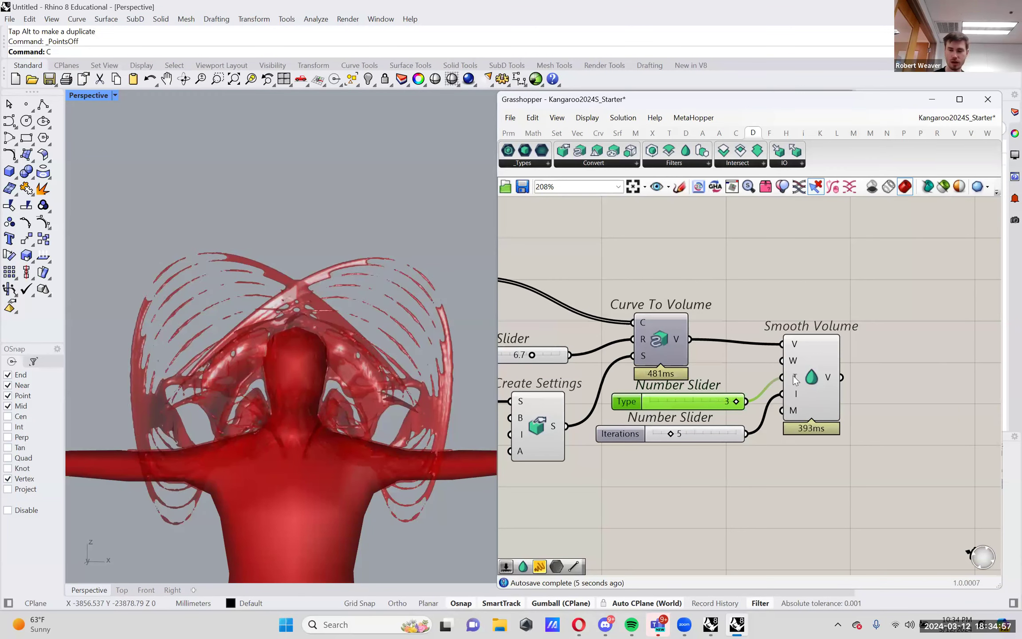
mouse_move(795, 379)
left_click_drag(737, 401, 670, 435)
right_click_drag(333, 305, 383, 331)
left_click_drag(649, 402, 706, 400)
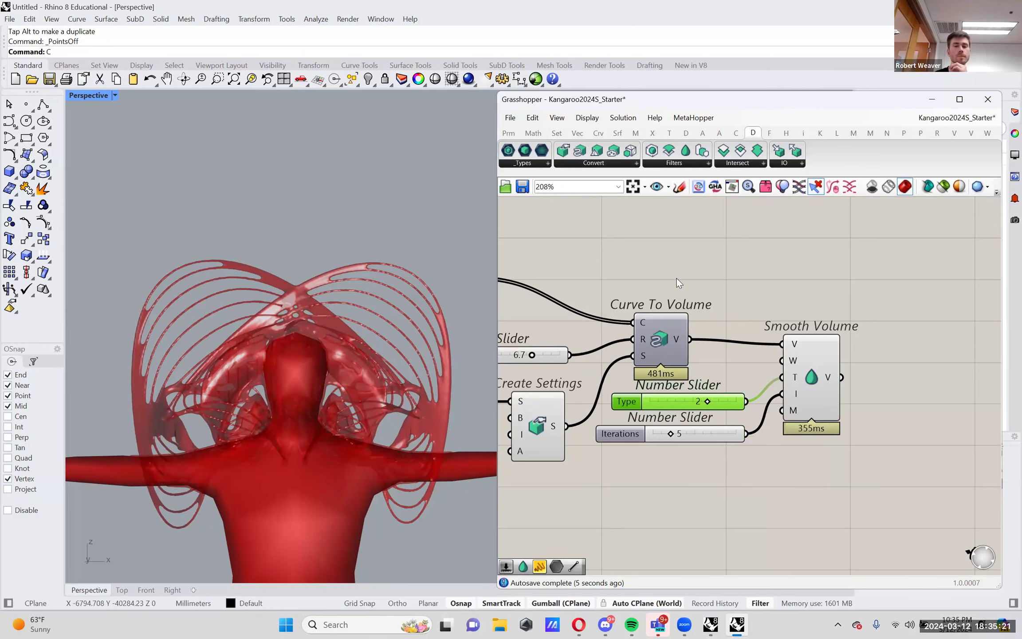
right_click_drag(631, 412, 661, 418)
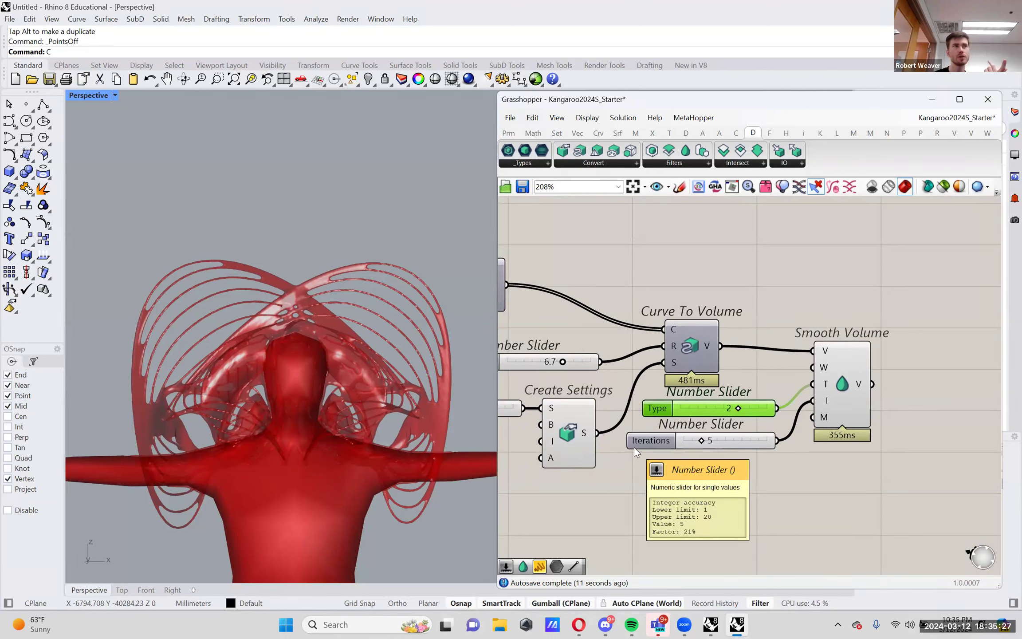
Step: Switch to Discord, look through the Grasshopper files shared in the file-sharing channel, and return to Grasshopper
mouse_move(631, 625)
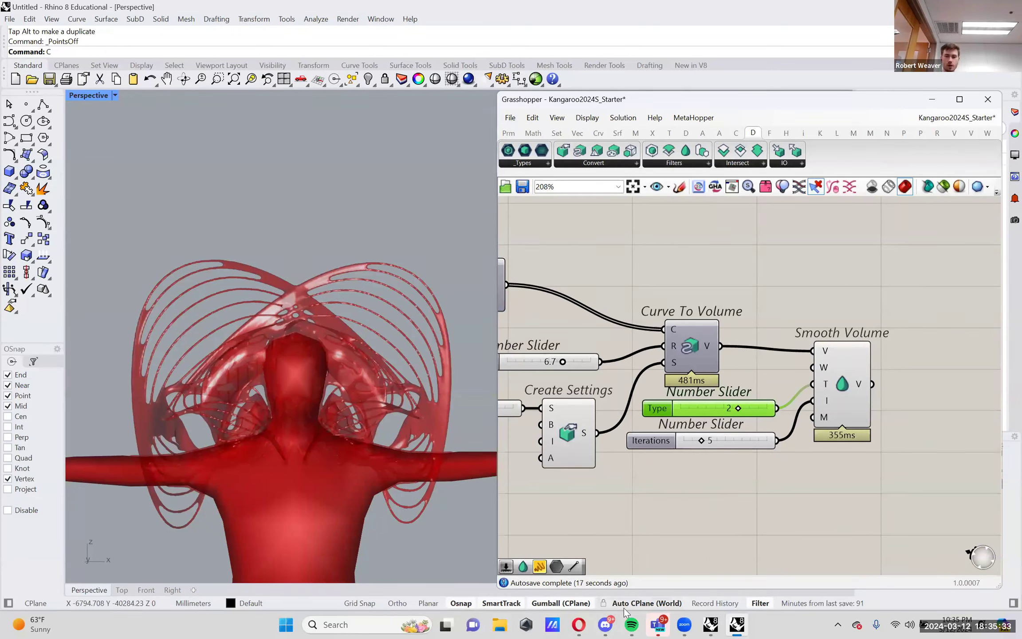
left_click(601, 624)
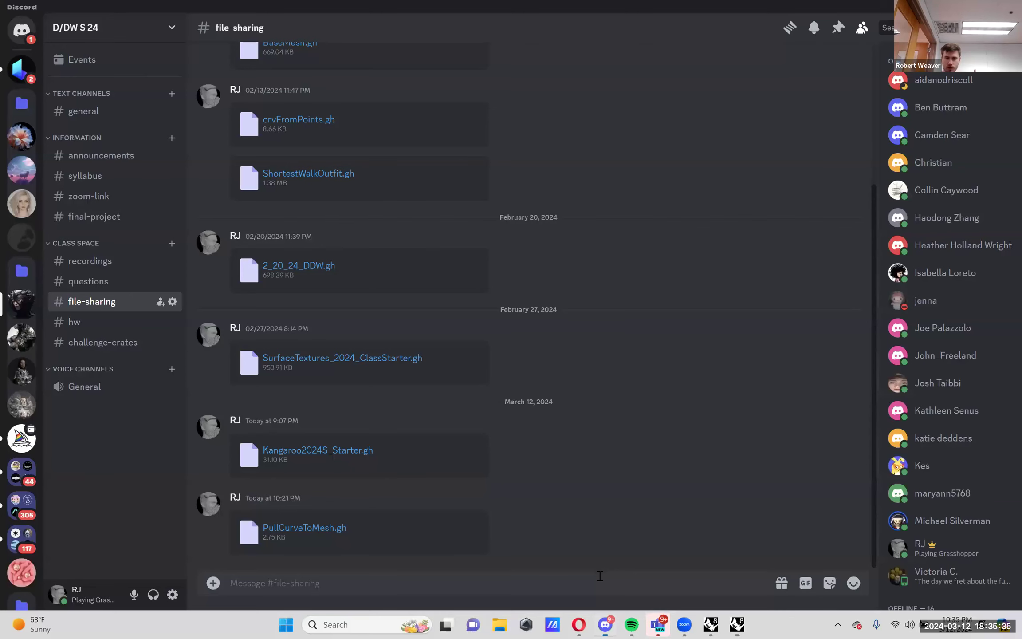
scroll(521, 405, "up", 5)
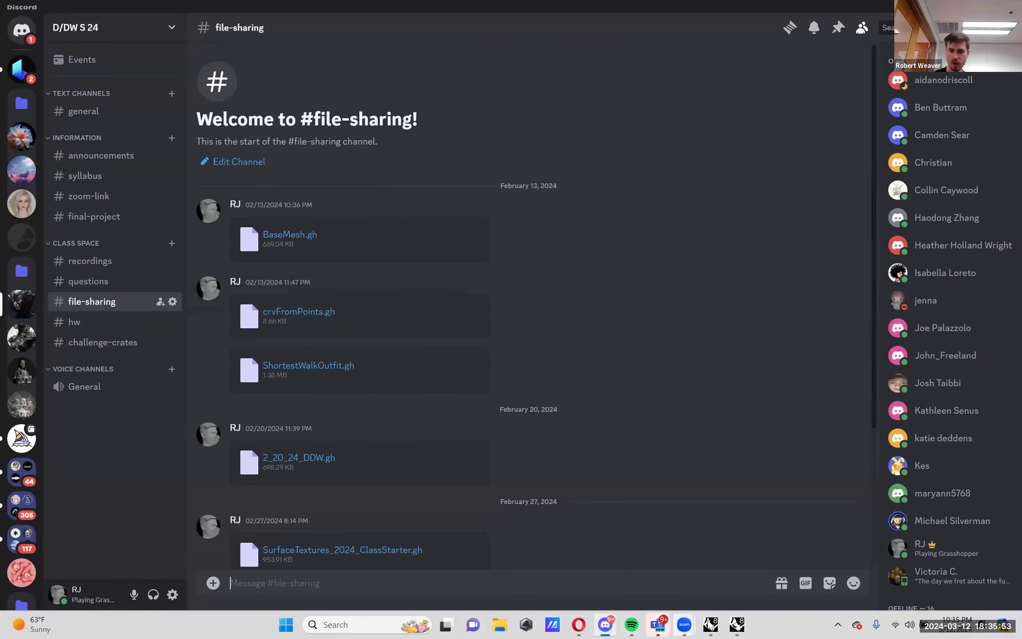
mouse_move(734, 624)
left_click(735, 533)
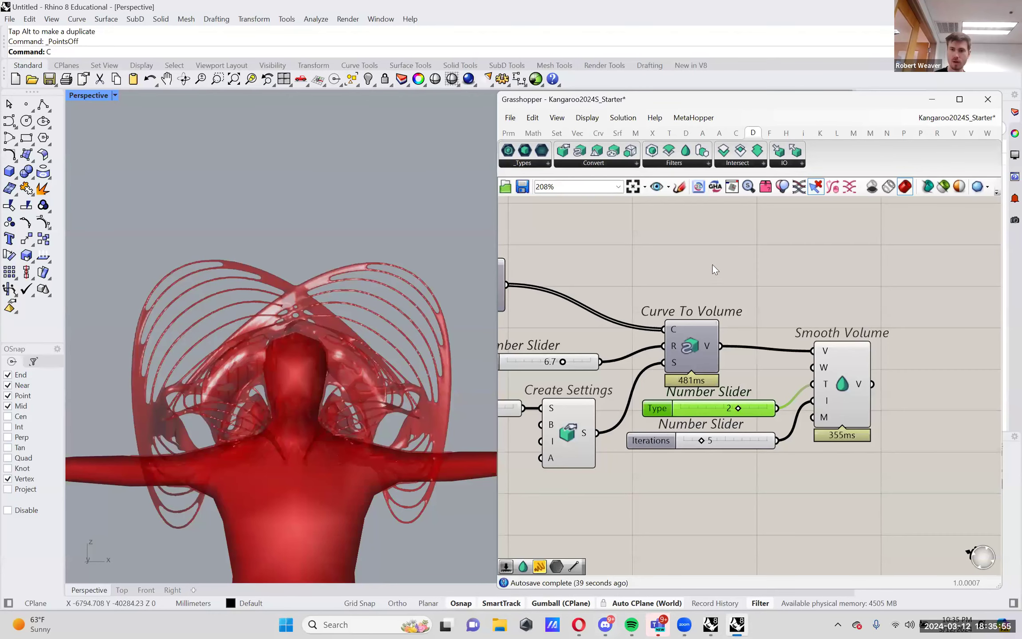
Step: Browse the DDWClassGHExamples folder for a Grasshopper definition, reversing the sort by name, and leave without opening a file
left_click(510, 118)
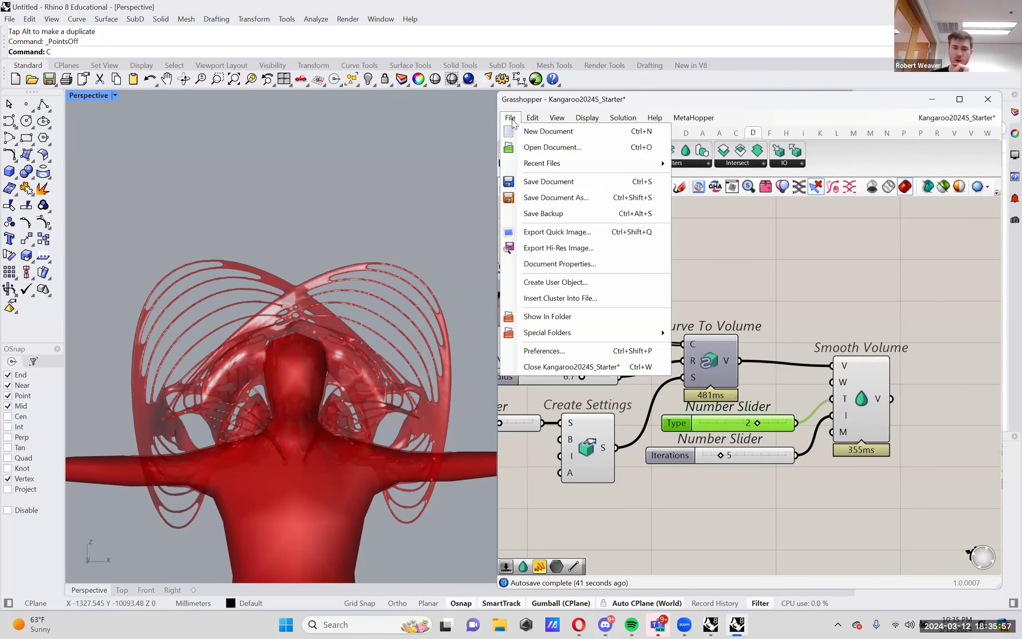
left_click(552, 147)
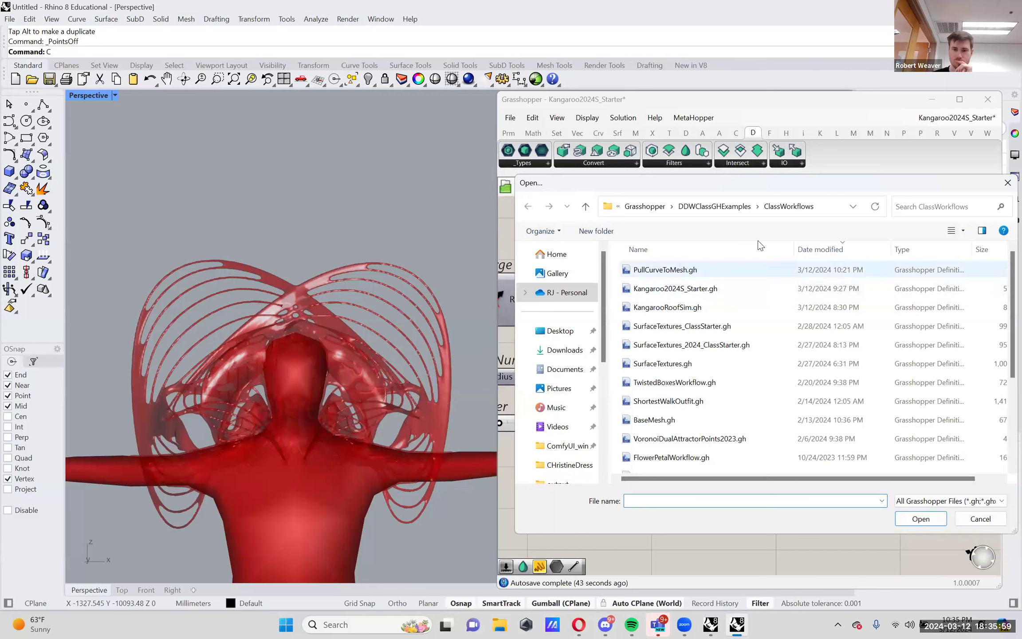
left_click(714, 206)
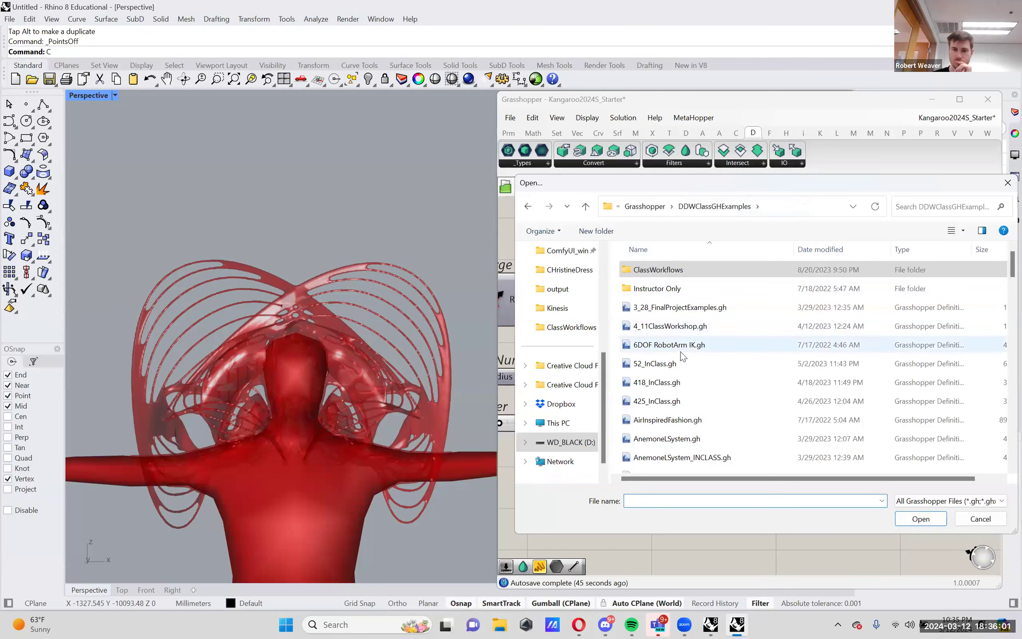
scroll(682, 355, "down", 6)
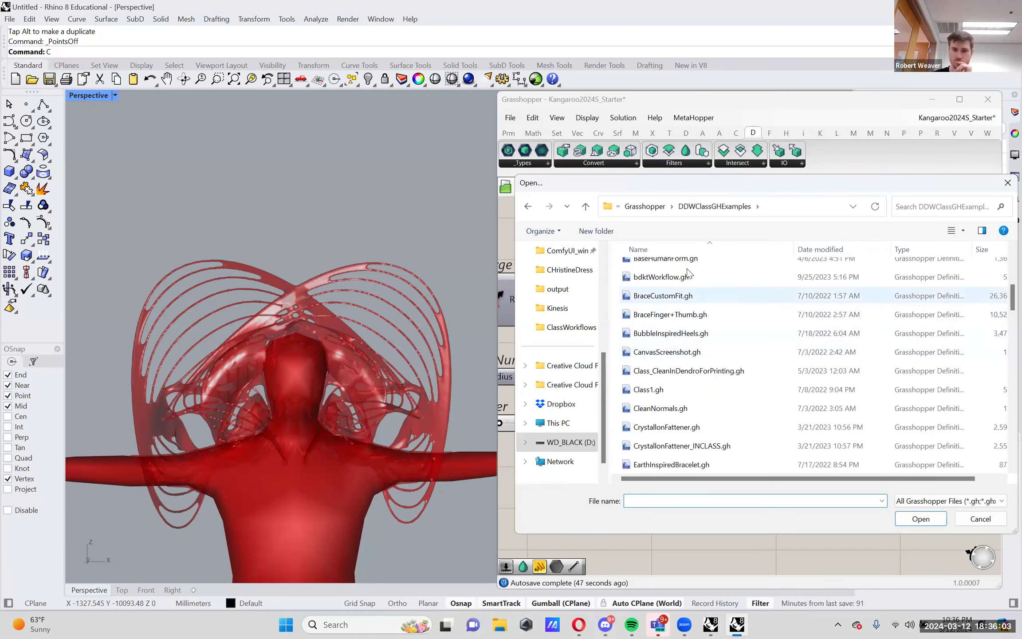
left_click(678, 248)
scroll(677, 319, "up", 4)
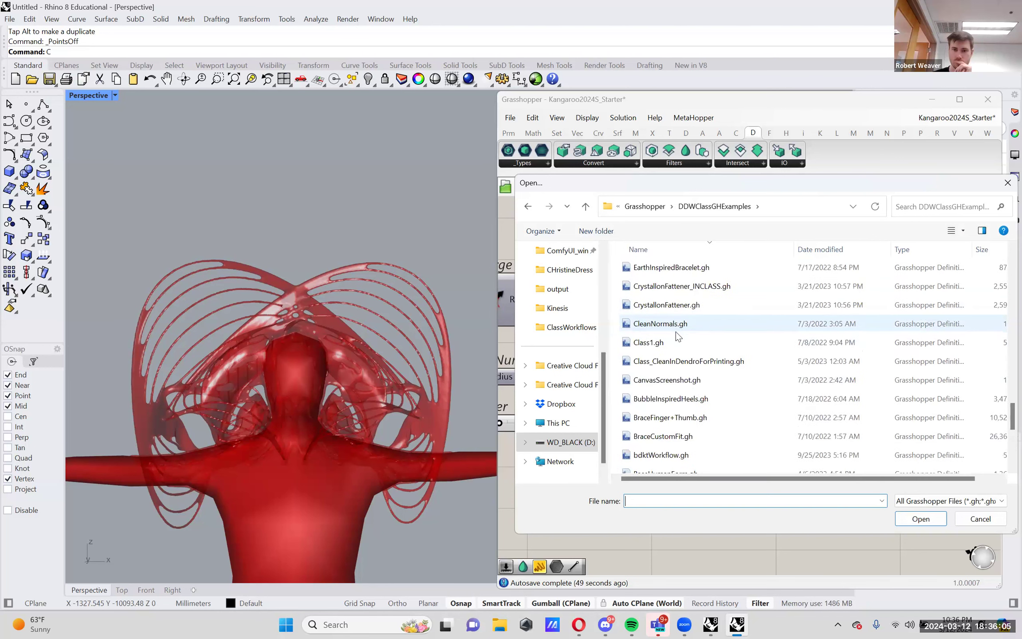
scroll(724, 306, "up", 1)
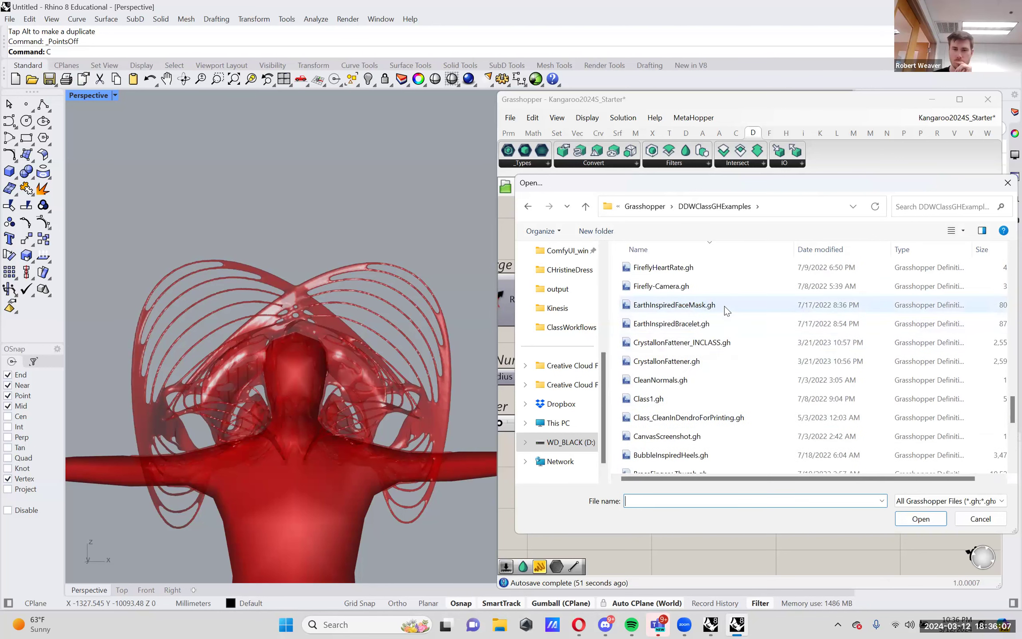
left_click(980, 517)
Step: Switch to Discord, download crvFromPoints.gh from the file-sharing channel, and return to Rhino
left_click(606, 625)
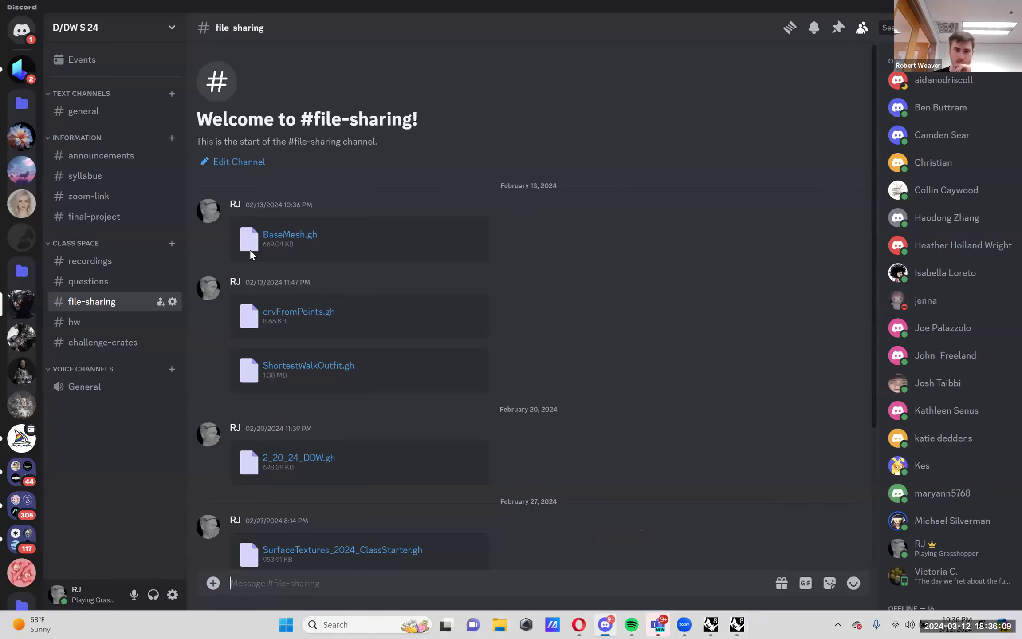
left_click(484, 303)
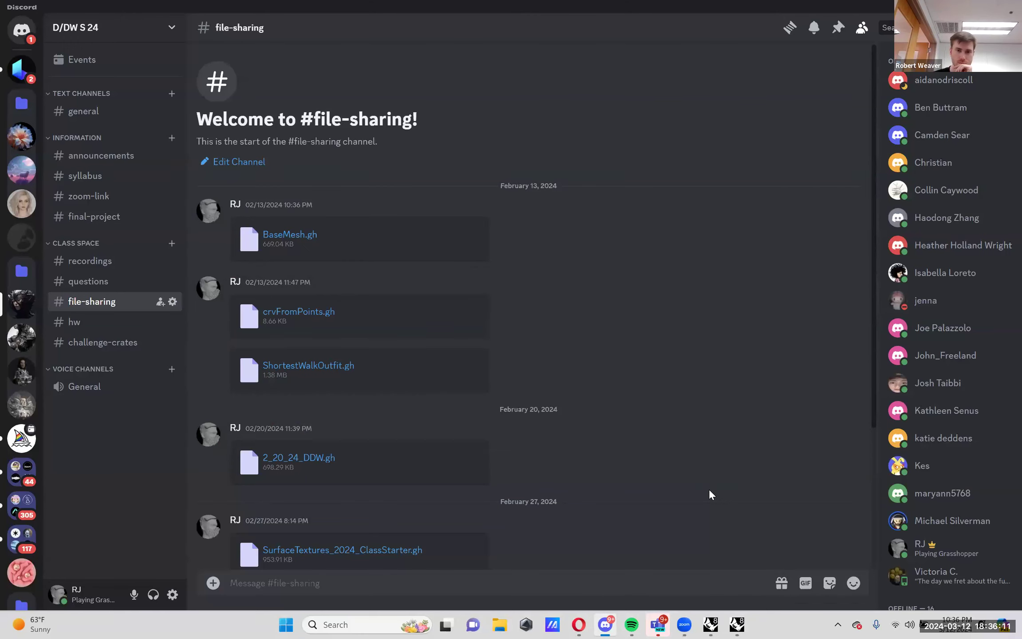
mouse_move(710, 624)
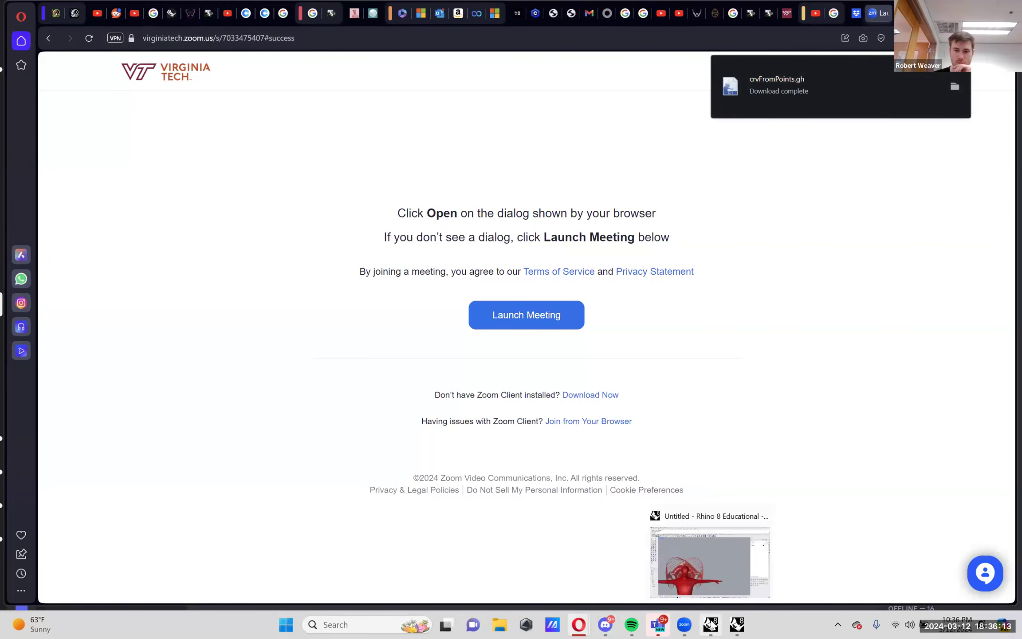
left_click(710, 564)
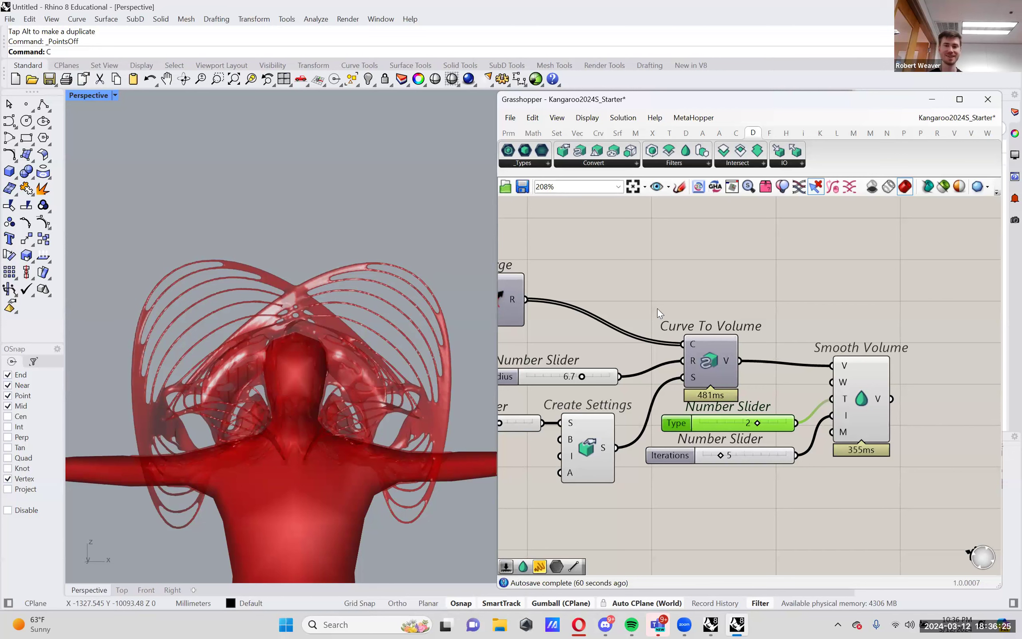
Step: Save the Kangaroo2024S_Starter definition
right_click_drag(645, 300, 724, 282)
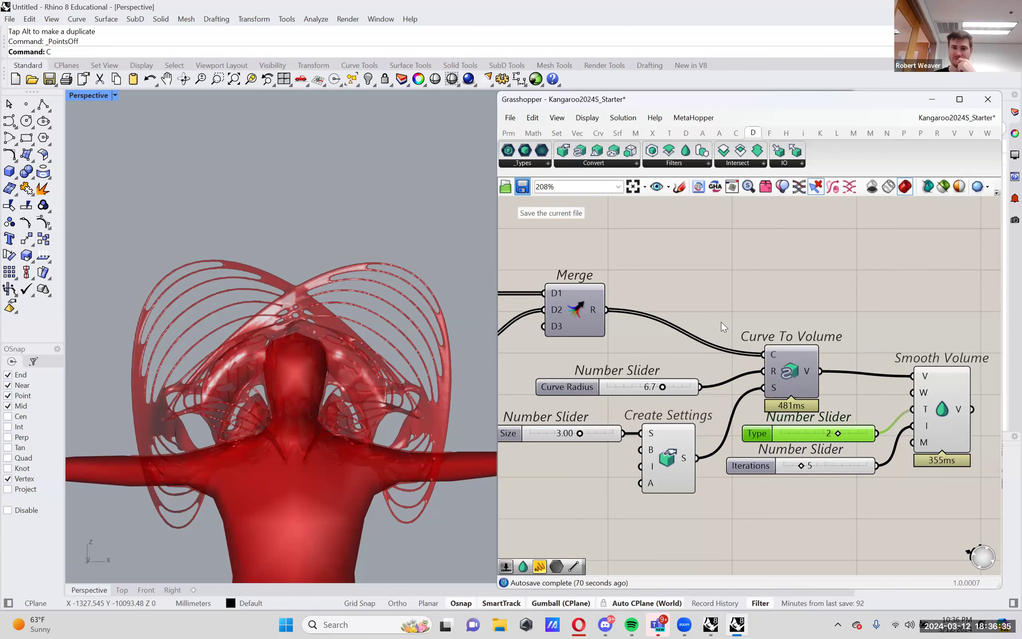
key("ctrl+s")
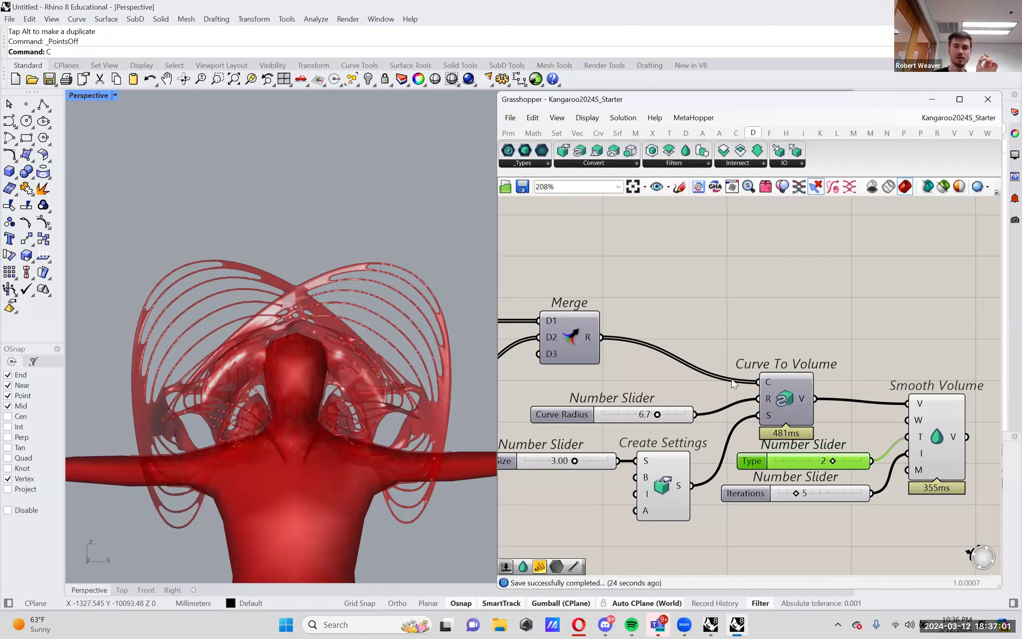
Step: Switch to Discord, look through the definitions shared in the file-sharing channel, and return to Grasshopper
left_click(511, 117)
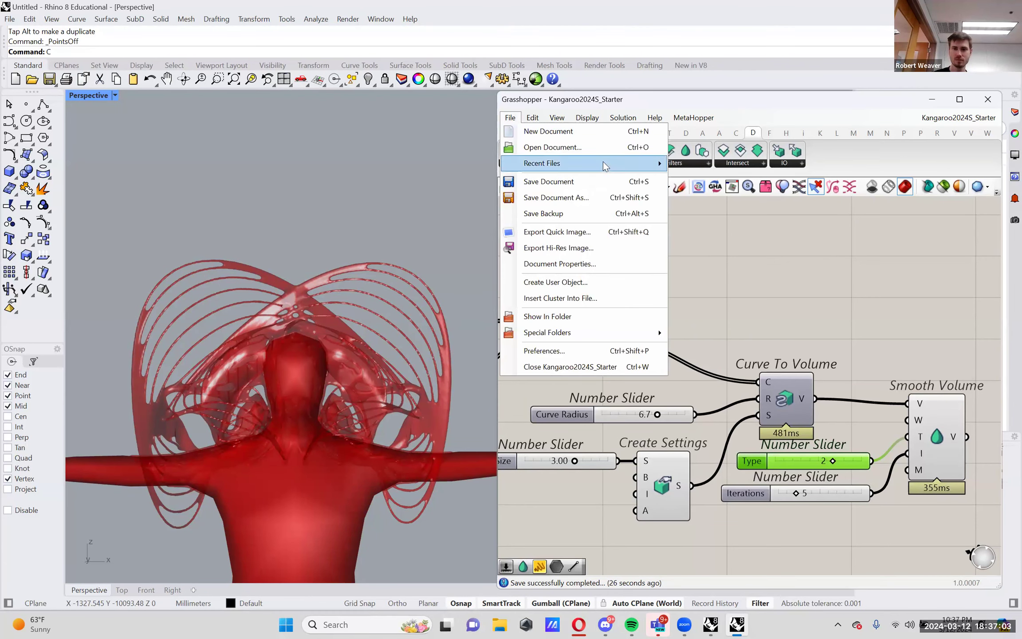
mouse_move(605, 165)
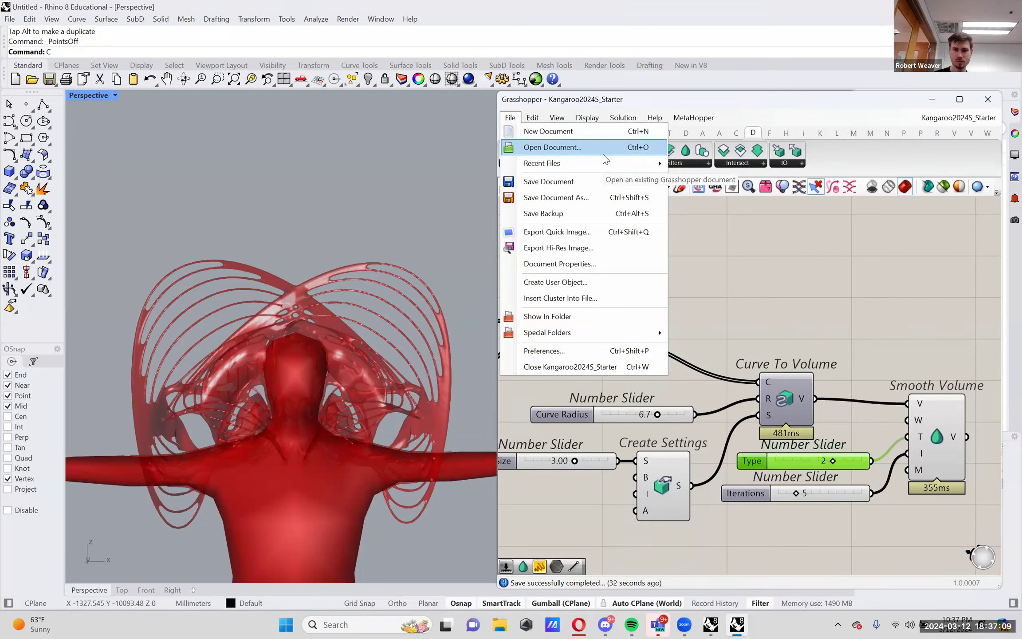
left_click(779, 322)
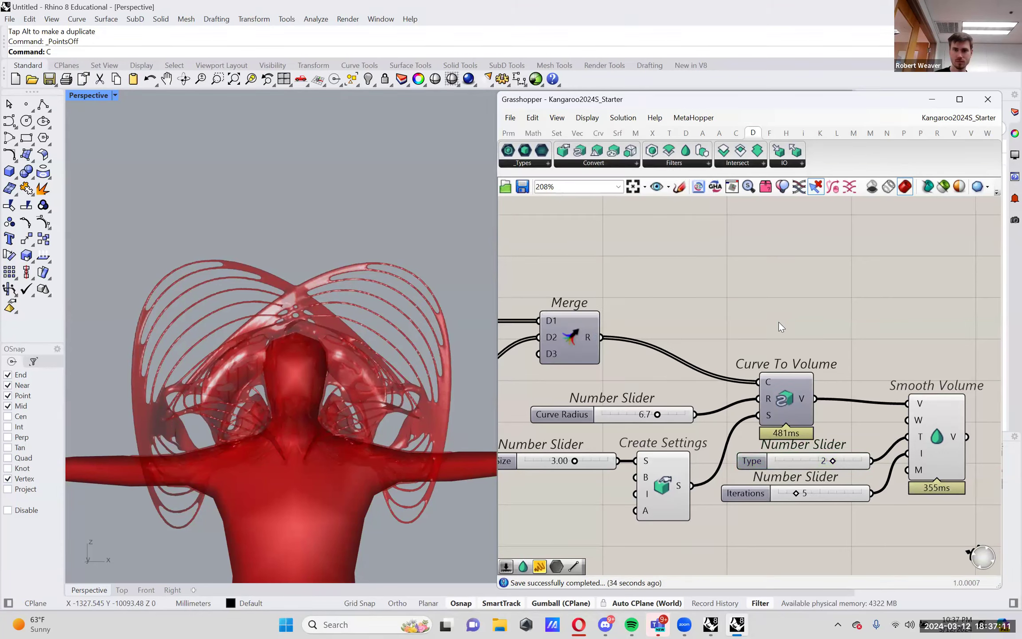
left_click(606, 624)
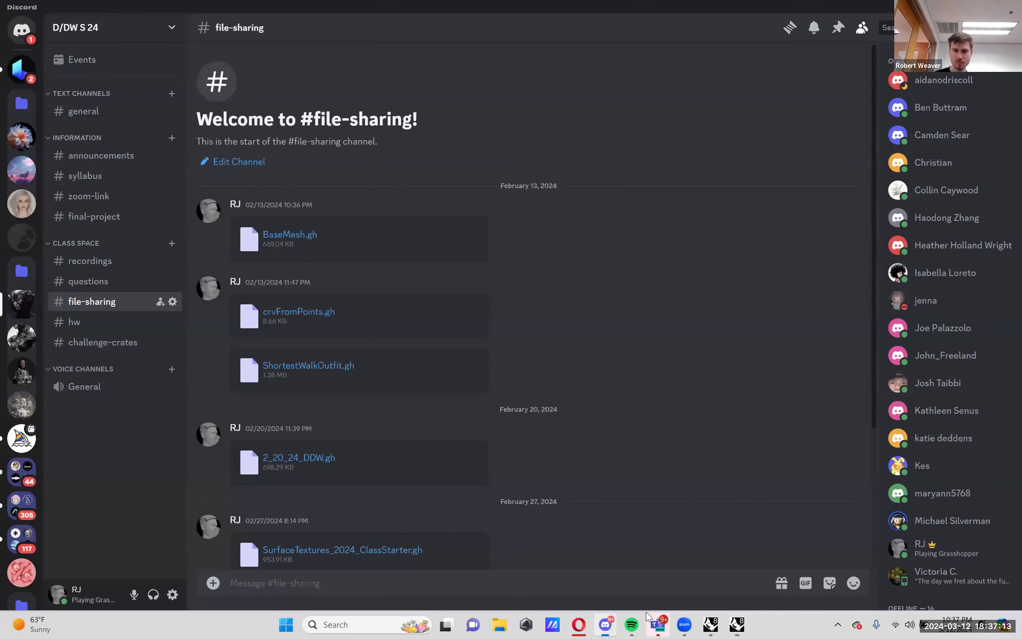
scroll(304, 386, "down", 5)
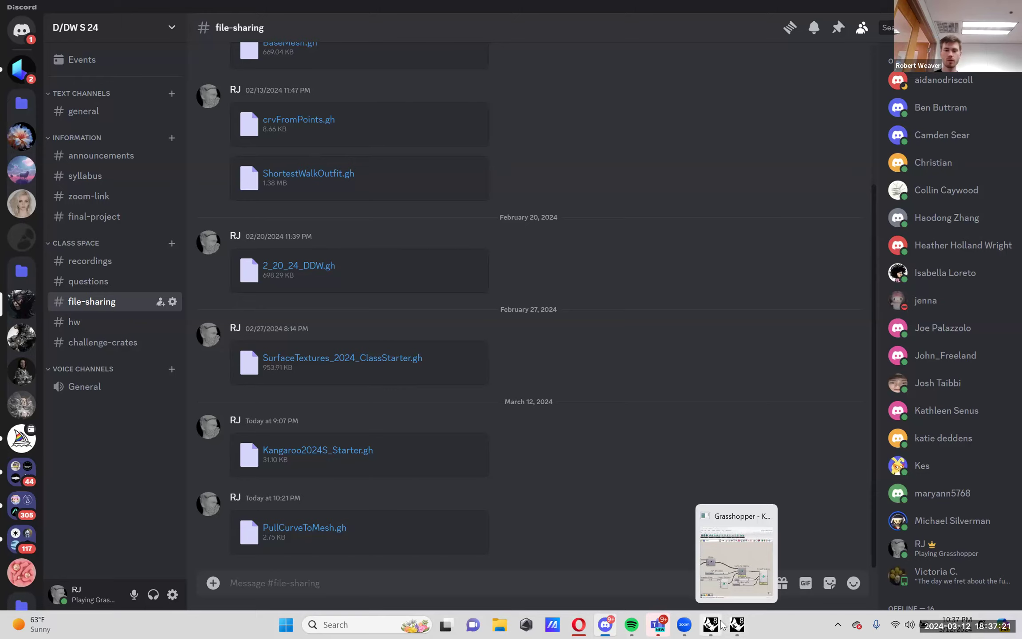
left_click(737, 624)
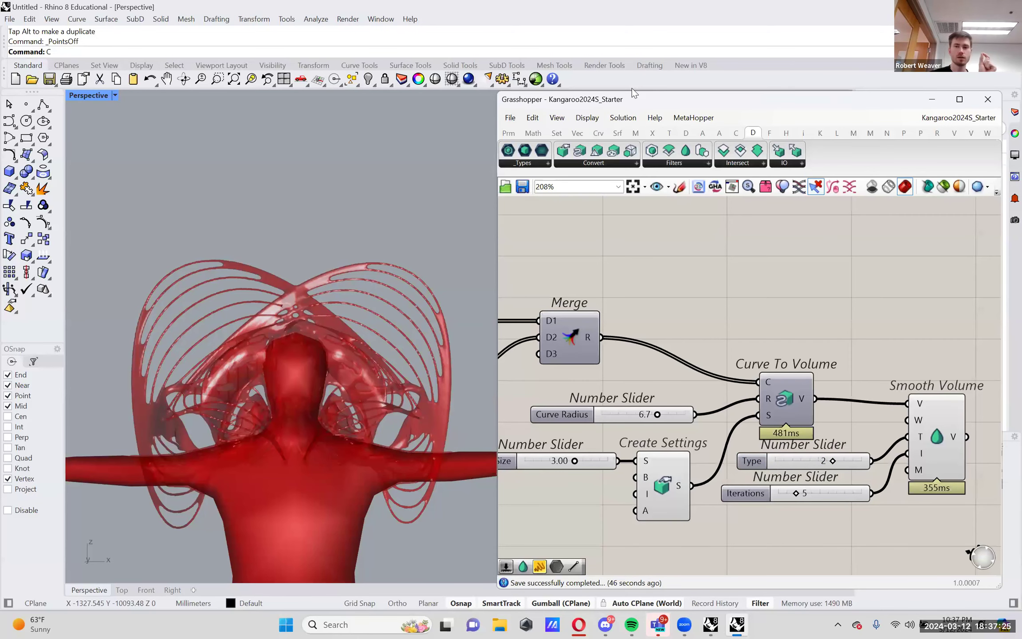
left_click_drag(632, 89, 449, 87)
left_click(784, 116)
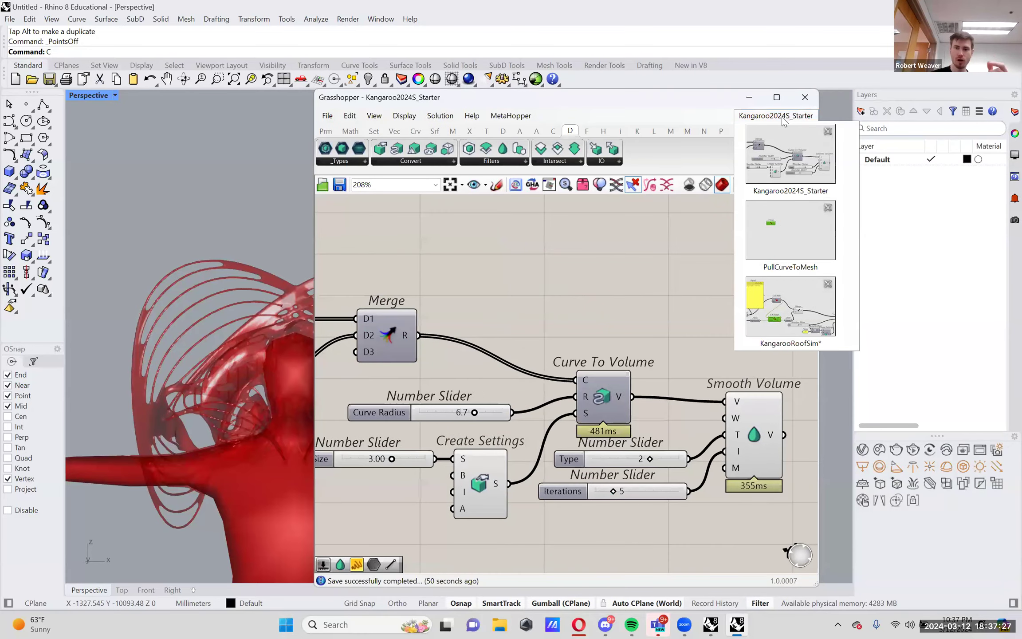
left_click(634, 285)
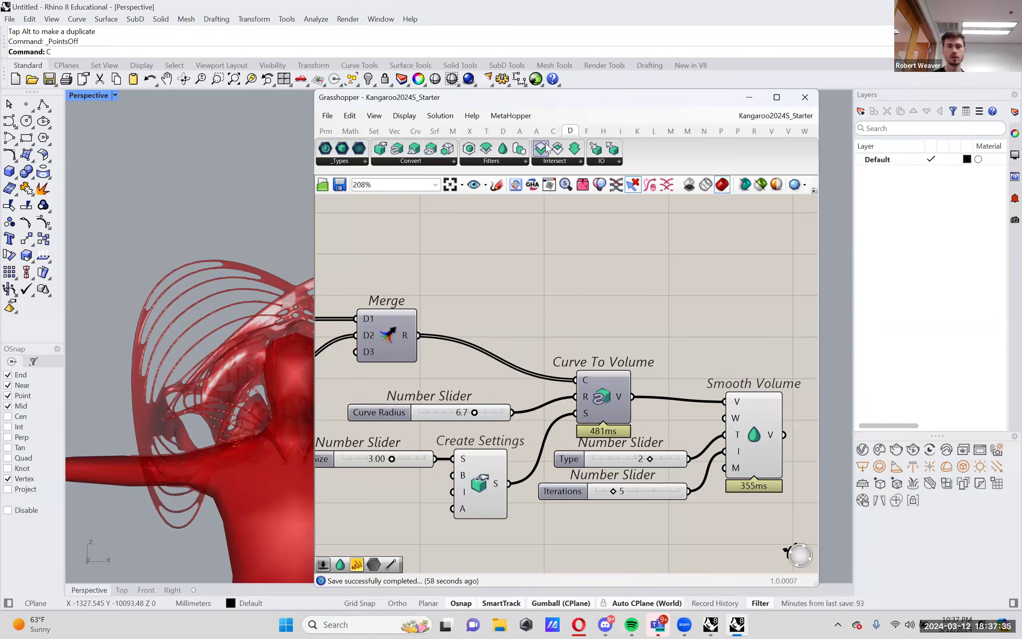
left_click_drag(592, 96, 751, 112)
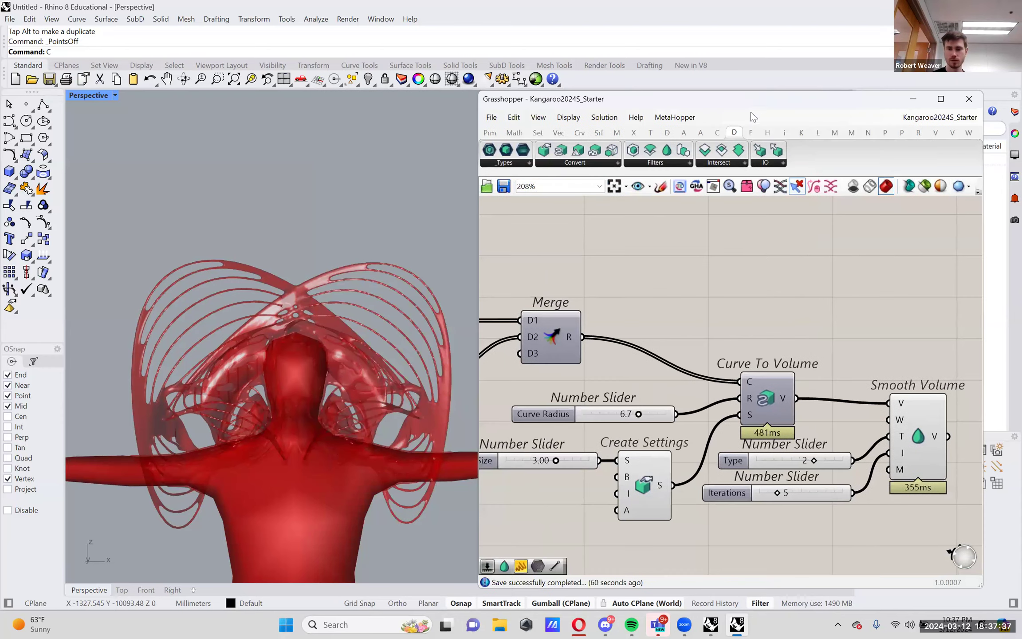
Step: Open the crvFromPoints.gh definition from the Downloads folder
right_click_drag(756, 247, 591, 252)
right_click_drag(719, 278, 646, 282)
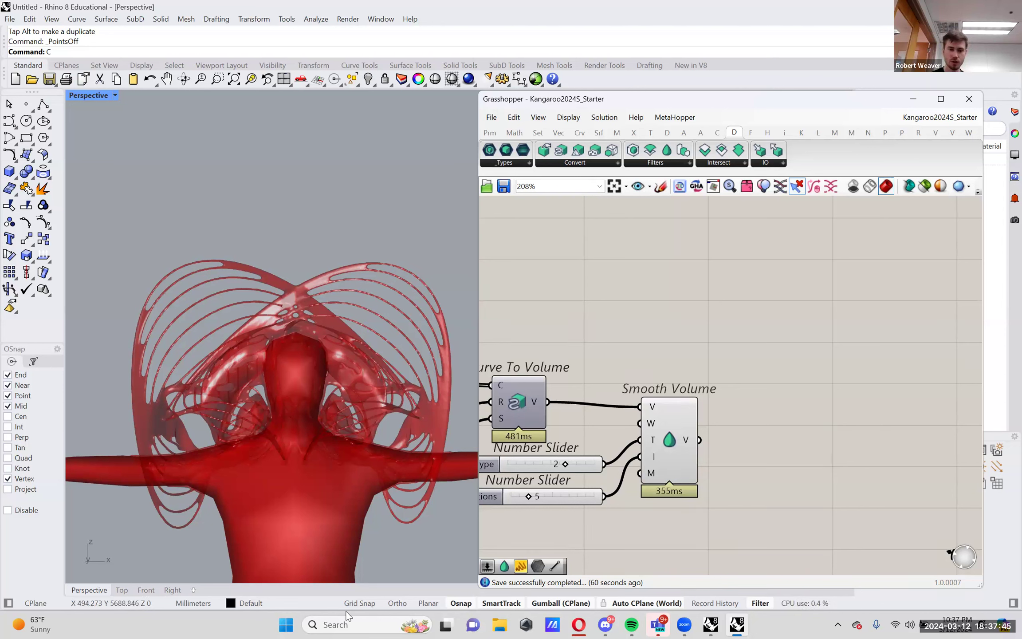
left_click(491, 117)
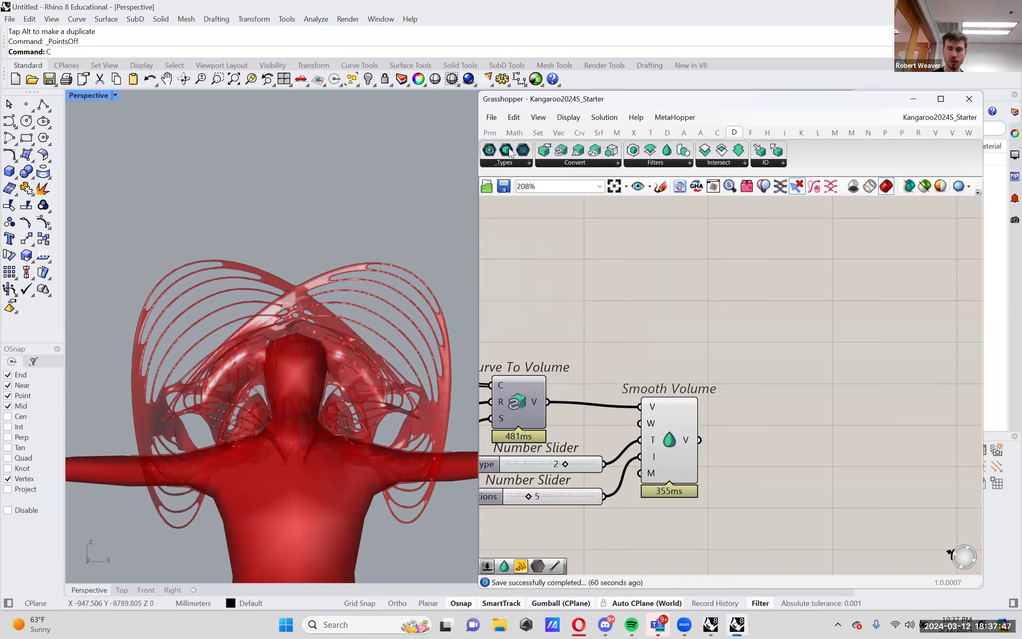
left_click(546, 144)
left_click(563, 349)
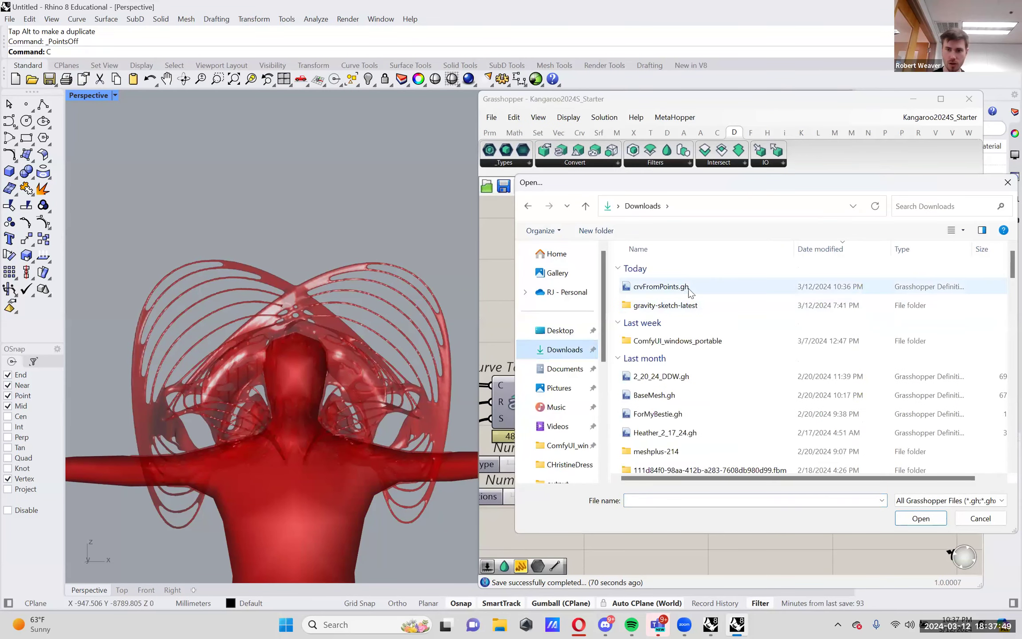
double_click(686, 289)
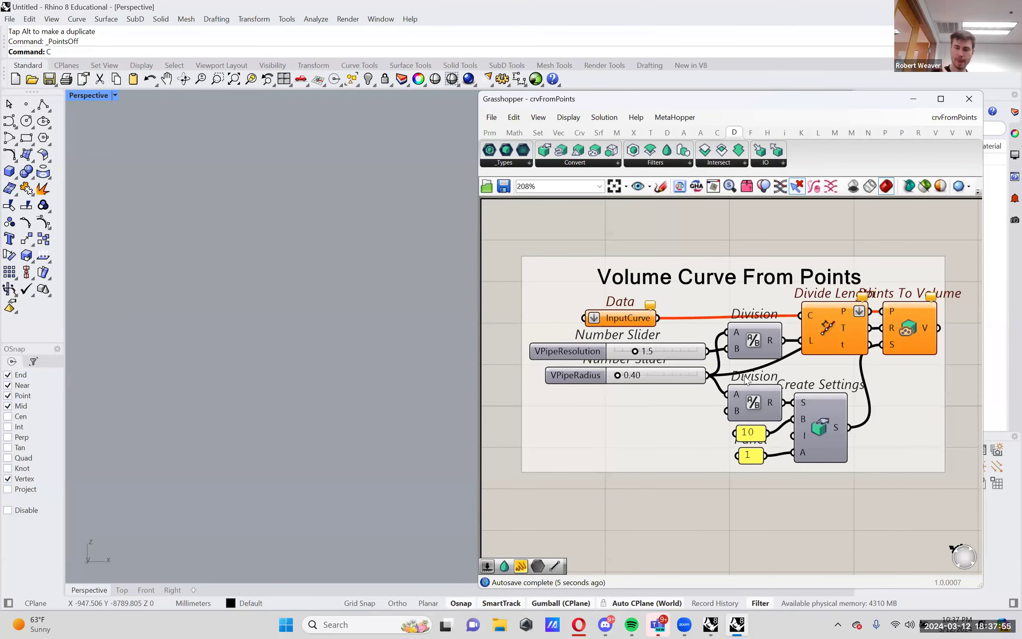
Step: Copy the whole Volume Curve From Points group into the Kangaroo2024S_Starter definition and place it above the Curve To Volume component
scroll(756, 368, "down", 1)
left_click_drag(945, 494, 539, 265)
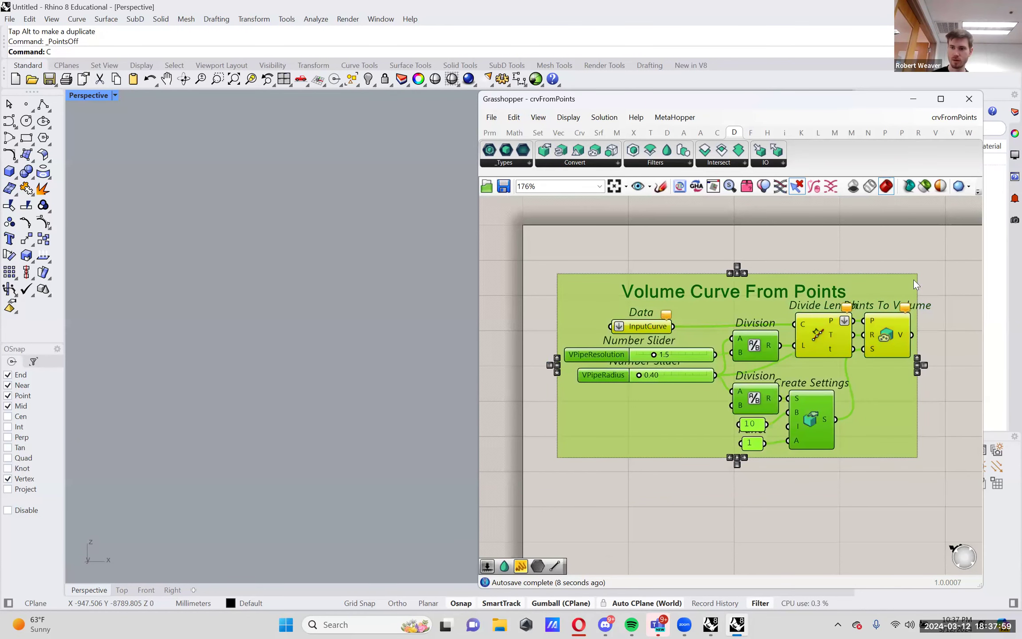
key("ctrl+Tab")
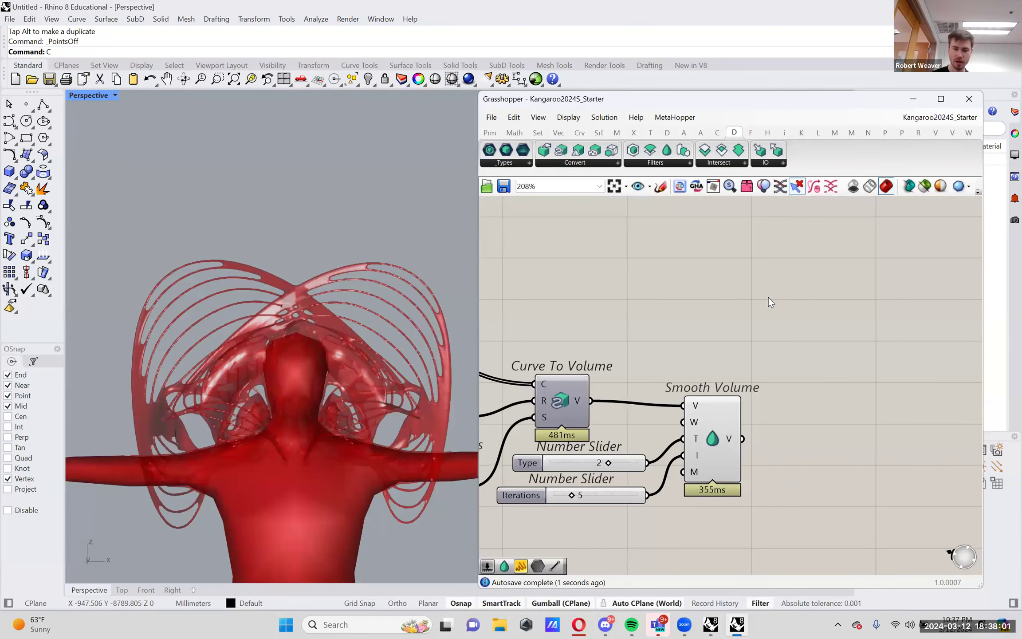
key("ctrl+v")
left_click_drag(786, 267, 672, 332)
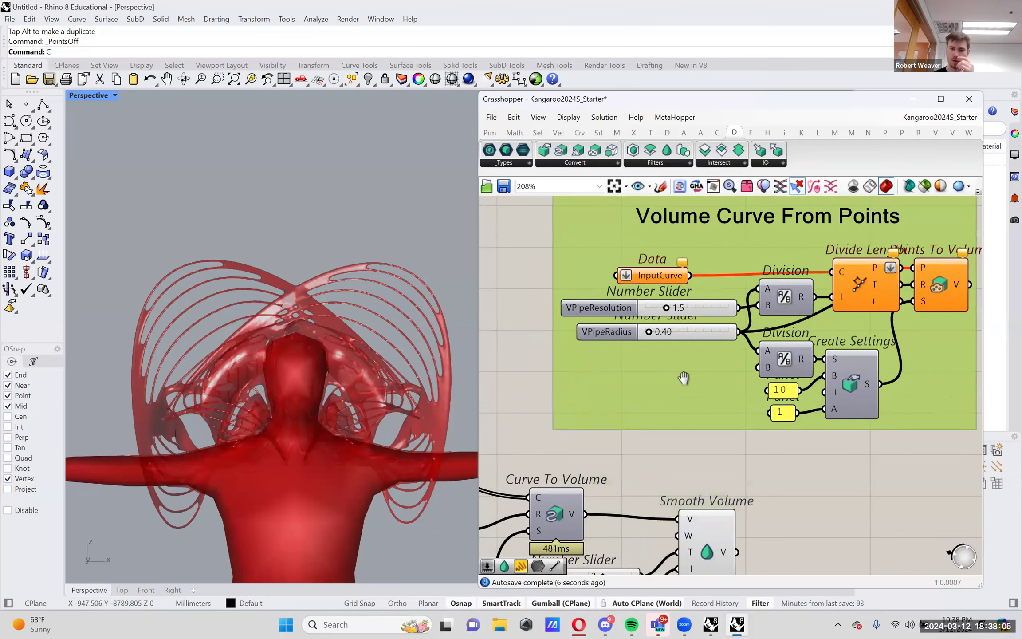
Step: Set the VPipeRadius slider in the Volume Curve From Points group to 5.89
right_click_drag(668, 417, 697, 374)
left_click(669, 444)
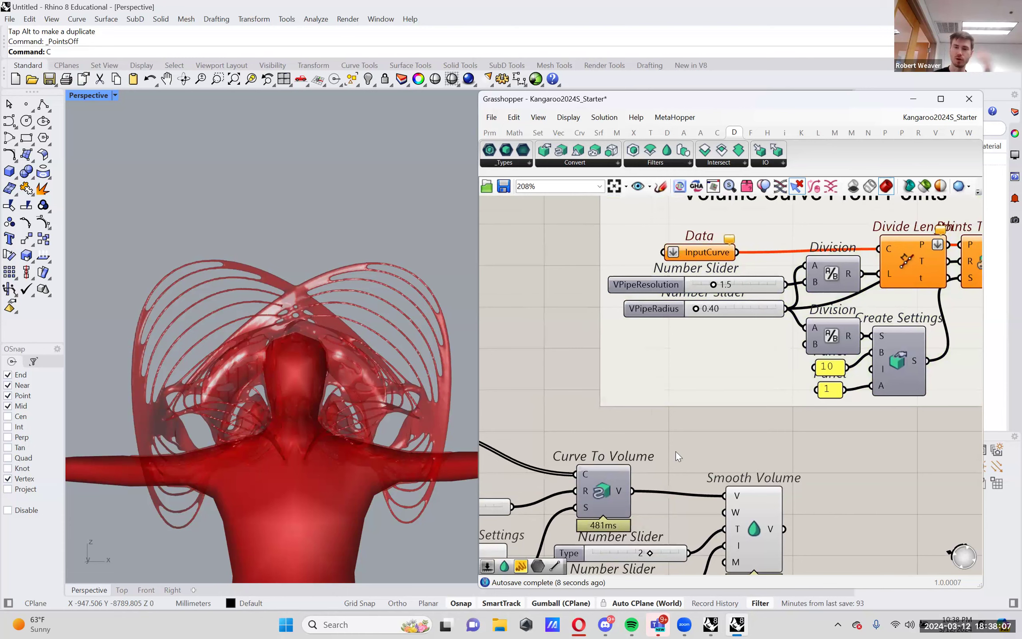
scroll(675, 451, "down", 3)
left_click_drag(725, 311, 722, 308)
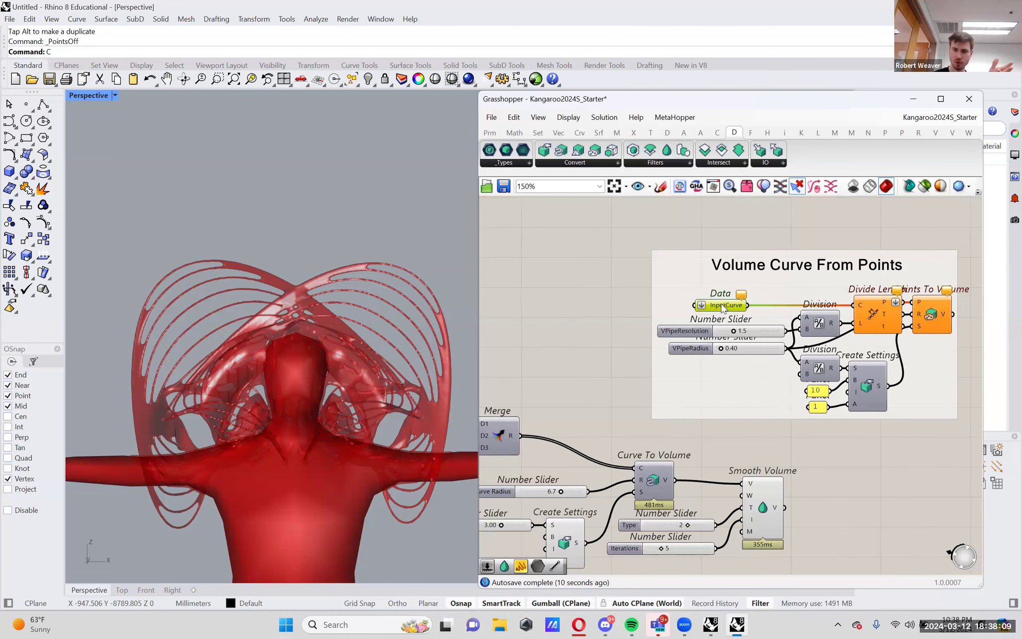
mouse_move(522, 436)
left_mouse_down()
mouse_move(679, 330)
mouse_move(695, 305)
left_mouse_up()
scroll(708, 329, "up", 3)
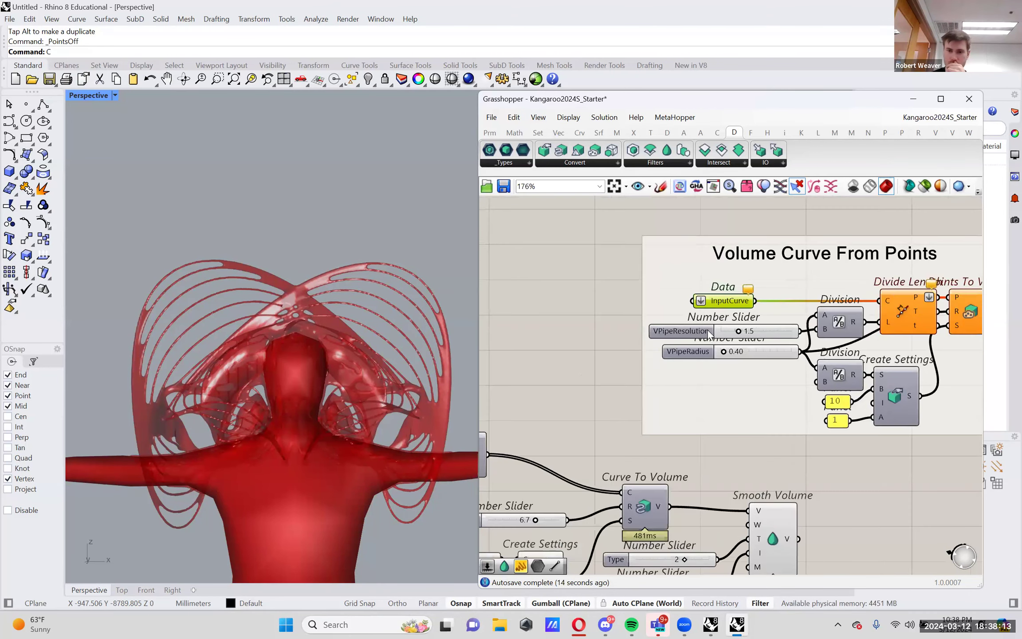
left_click_drag(753, 358, 774, 370)
scroll(569, 438, "down", 2)
scroll(589, 445, "up", 3)
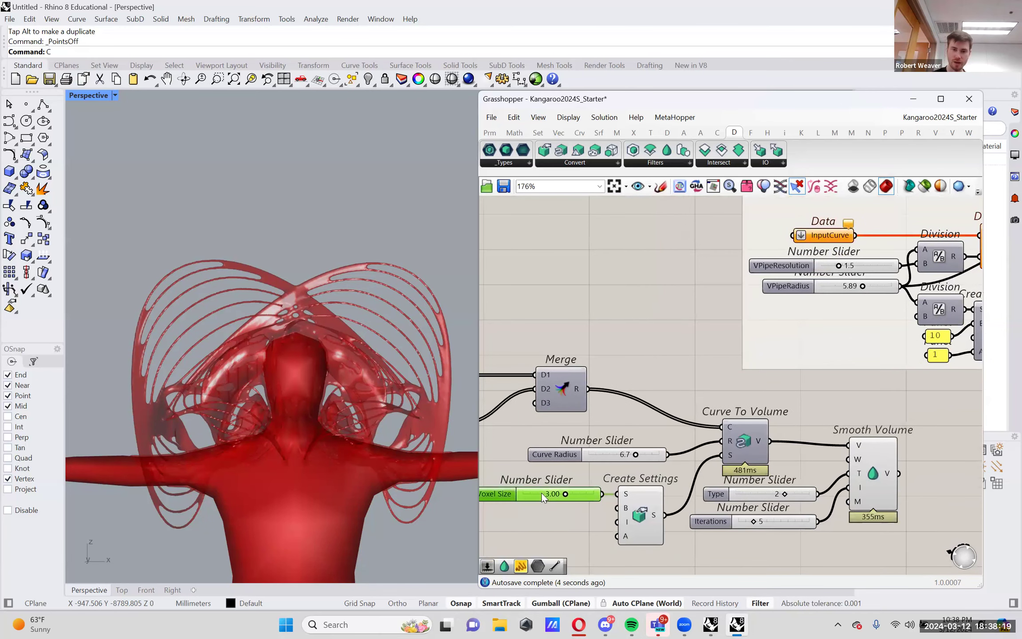
Step: Connect the Merge result to the InputCurve parameter and turn on the preview of Points To Volume
right_click_drag(657, 334, 588, 379)
left_click_drag(529, 425, 736, 286)
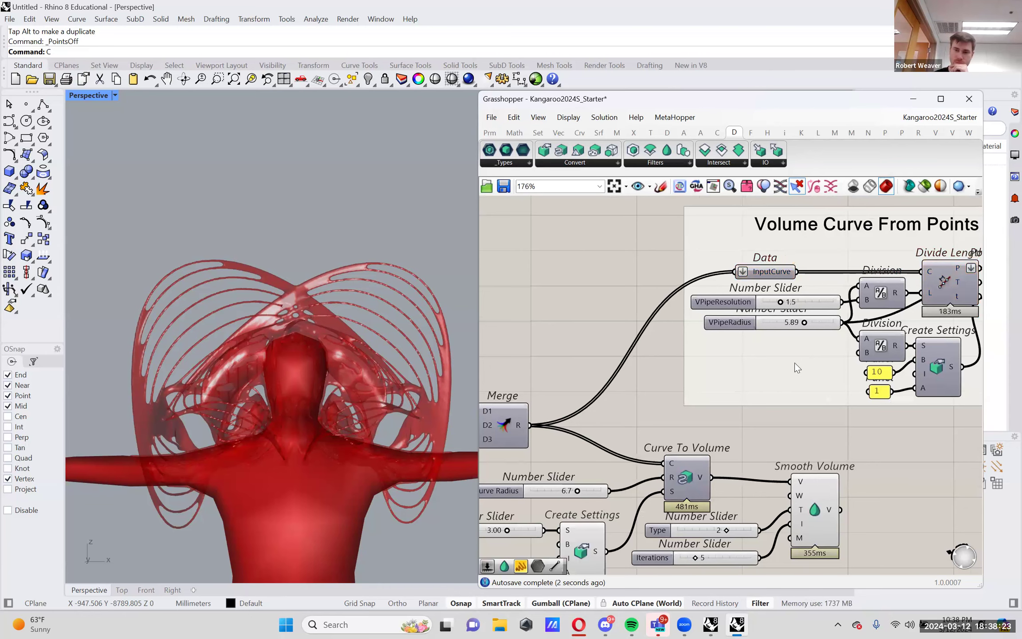
right_click_drag(794, 362, 671, 369)
right_click(893, 296)
left_click(905, 314)
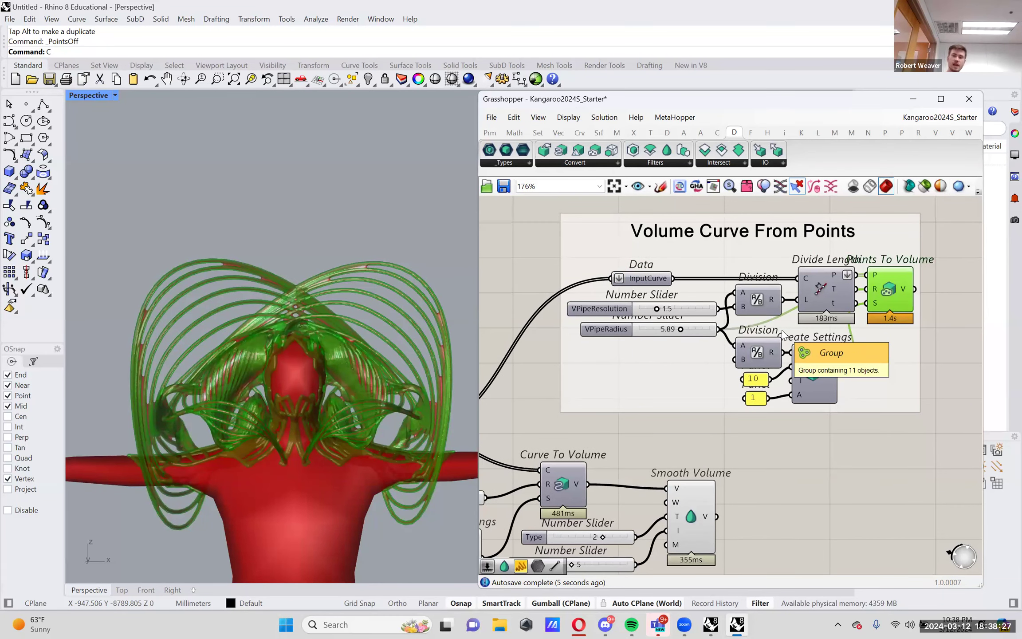
Step: Compare the Smooth Volume and Points To Volume shapes in the viewport and examine the sliders and components of the Volume Curve From Points group
left_click(688, 506)
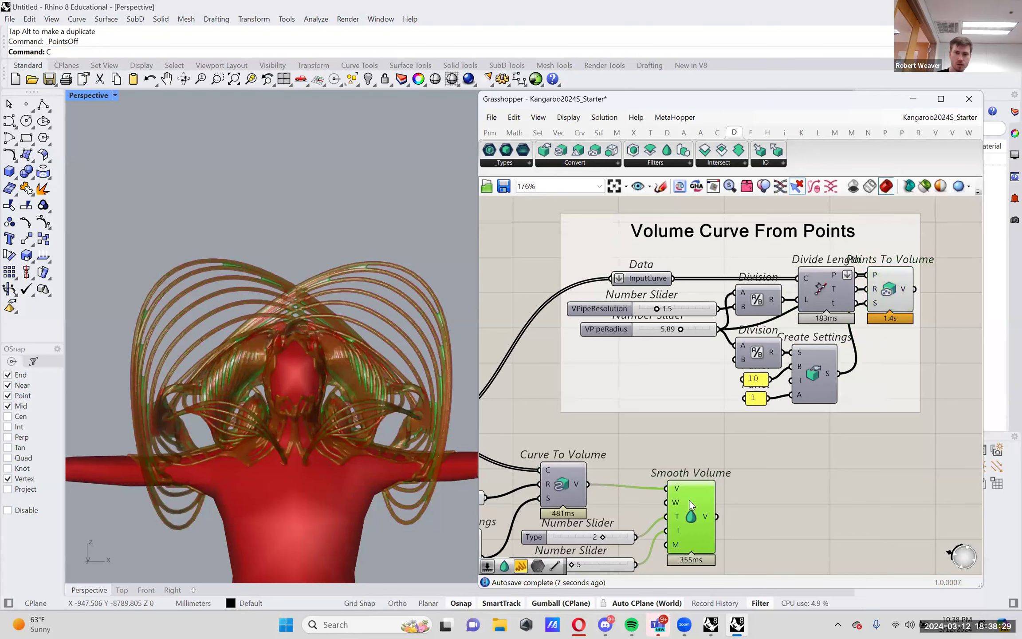
left_click(902, 287)
right_click_drag(526, 394, 687, 381)
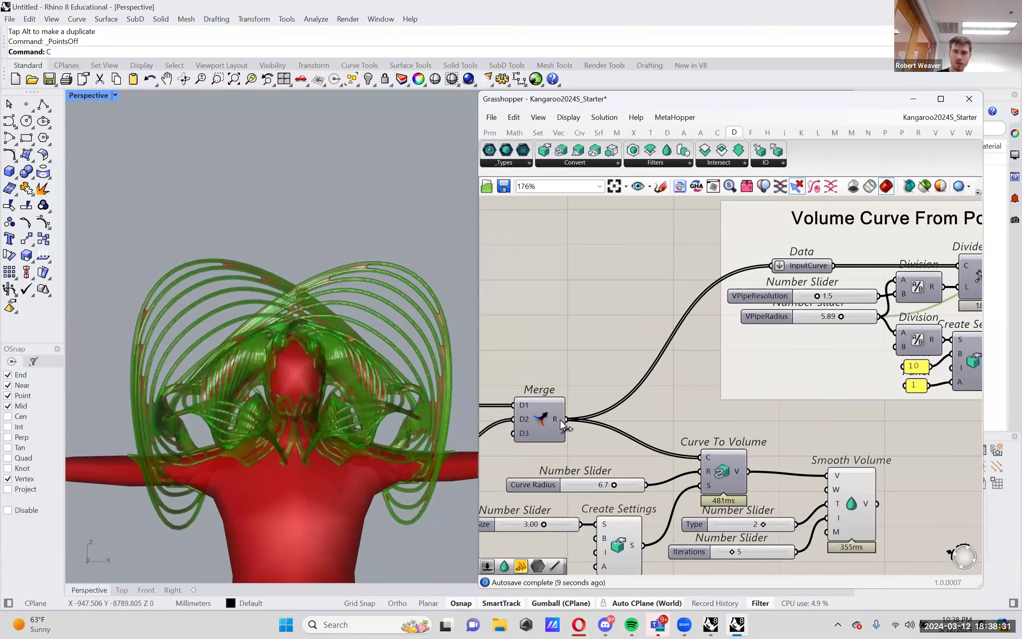
left_click(536, 419)
left_click_drag(536, 419, 536, 424)
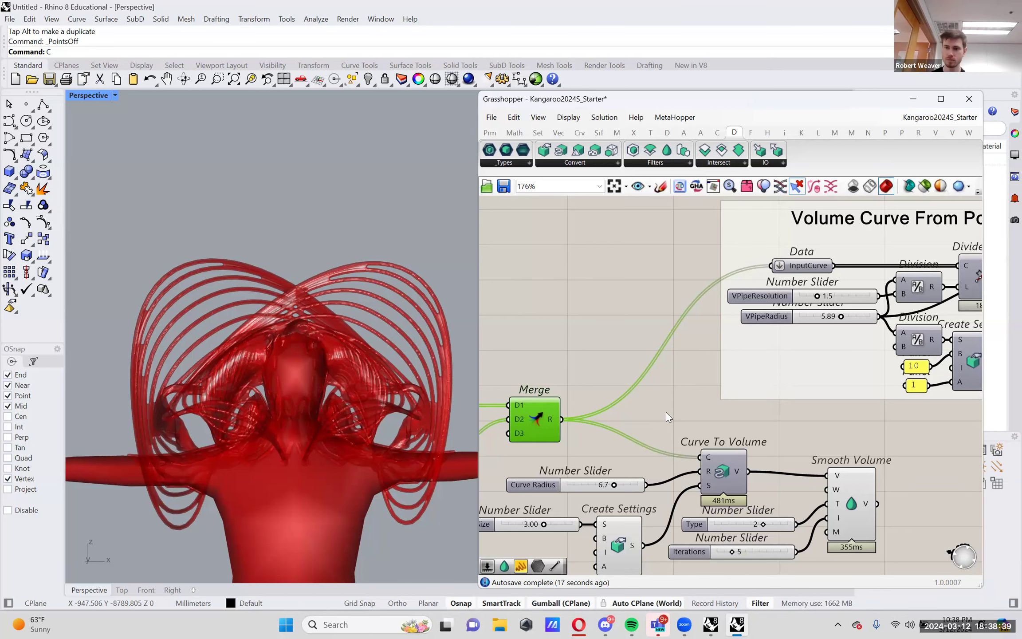
right_click_drag(684, 376, 568, 400)
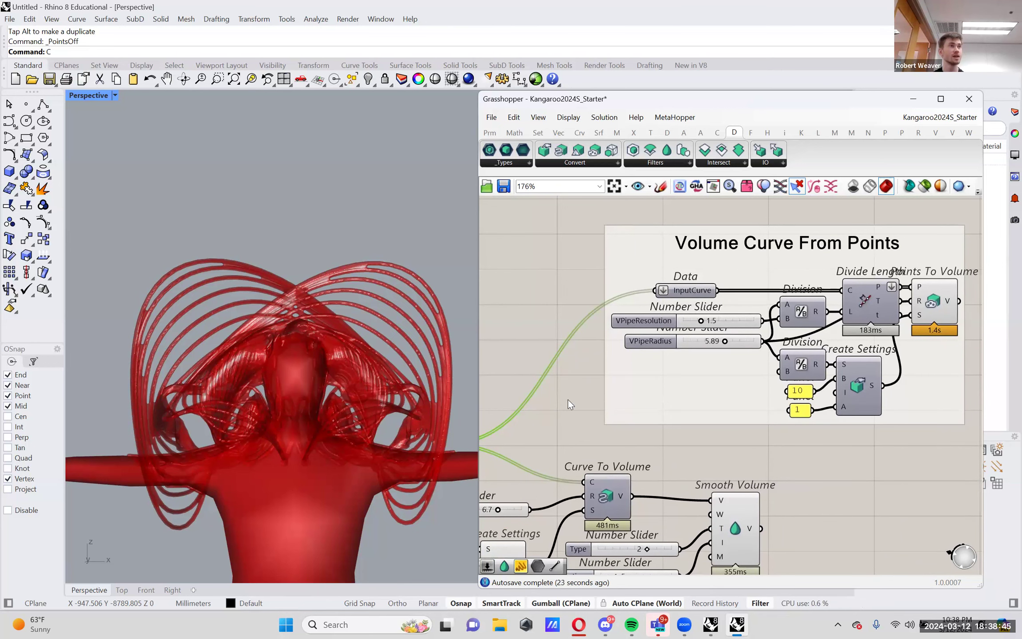
scroll(707, 423, "up", 4)
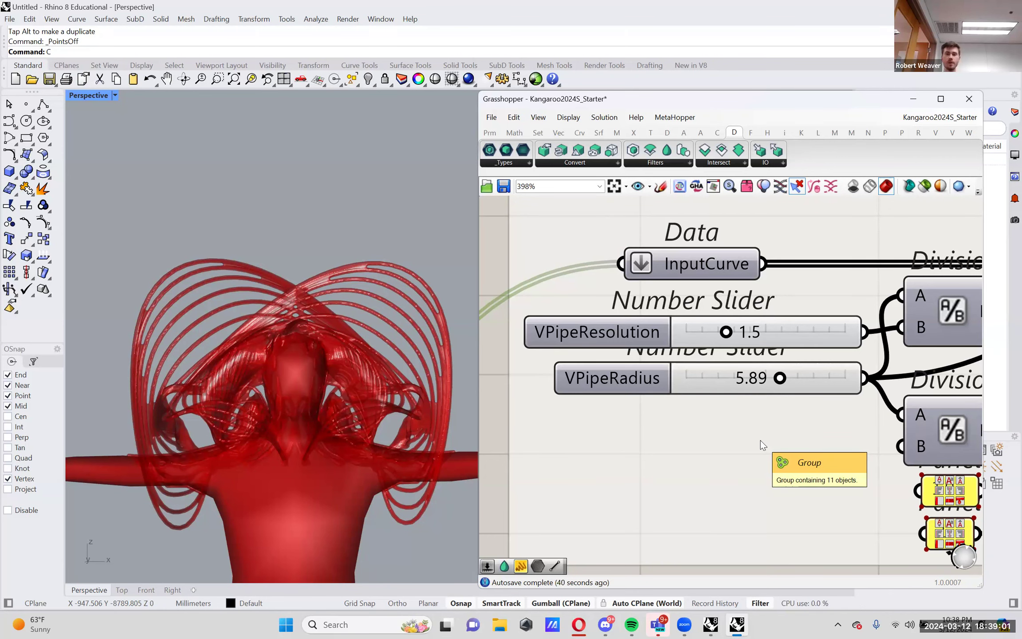
scroll(760, 441, "down", 3)
right_click_drag(781, 425, 655, 426)
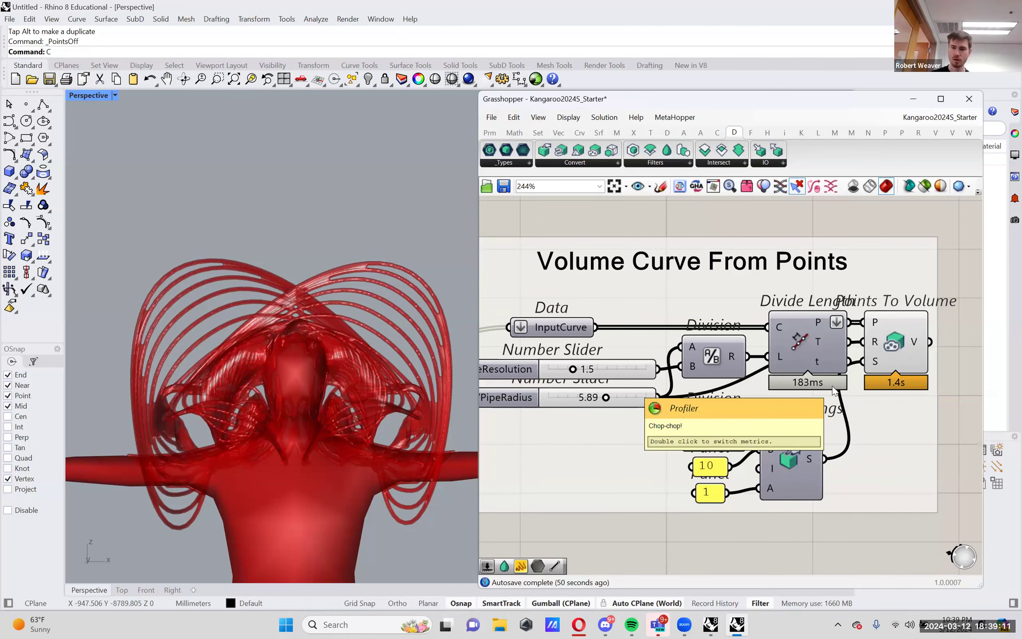
scroll(833, 391, "down", 5)
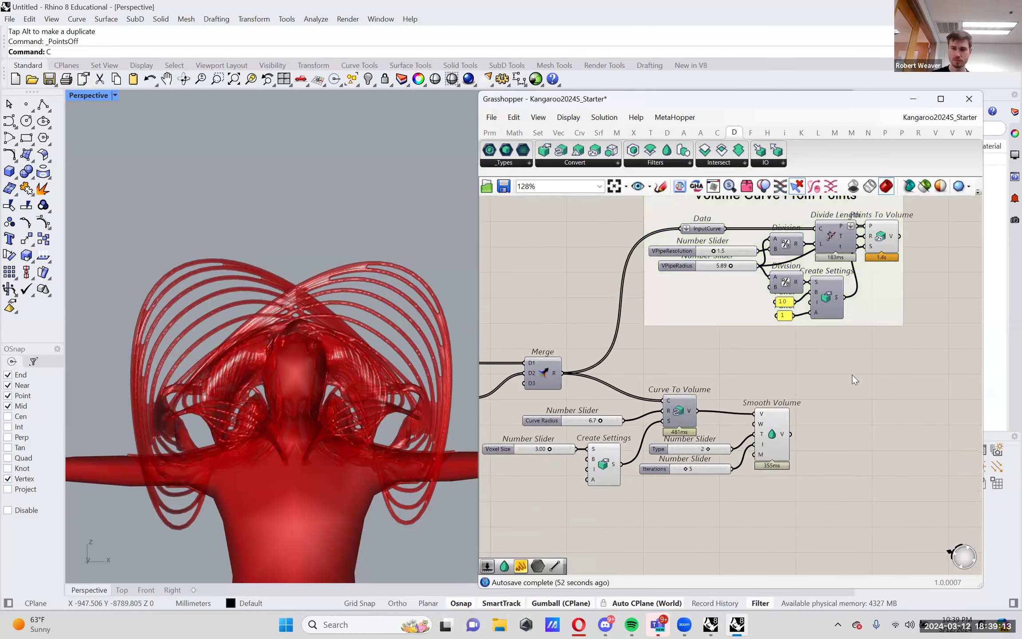
Step: Add a Volume to Mesh component with its own Create Settings, and feed it the Smooth Volume output and those settings
scroll(728, 444, "up", 3)
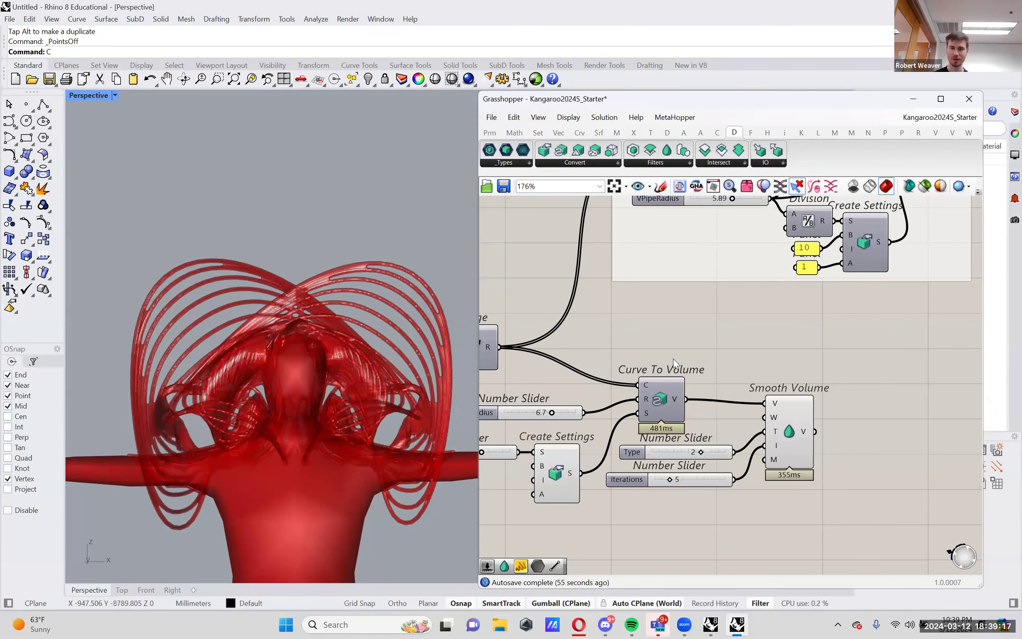
left_click(799, 425)
right_click_drag(834, 382, 861, 356)
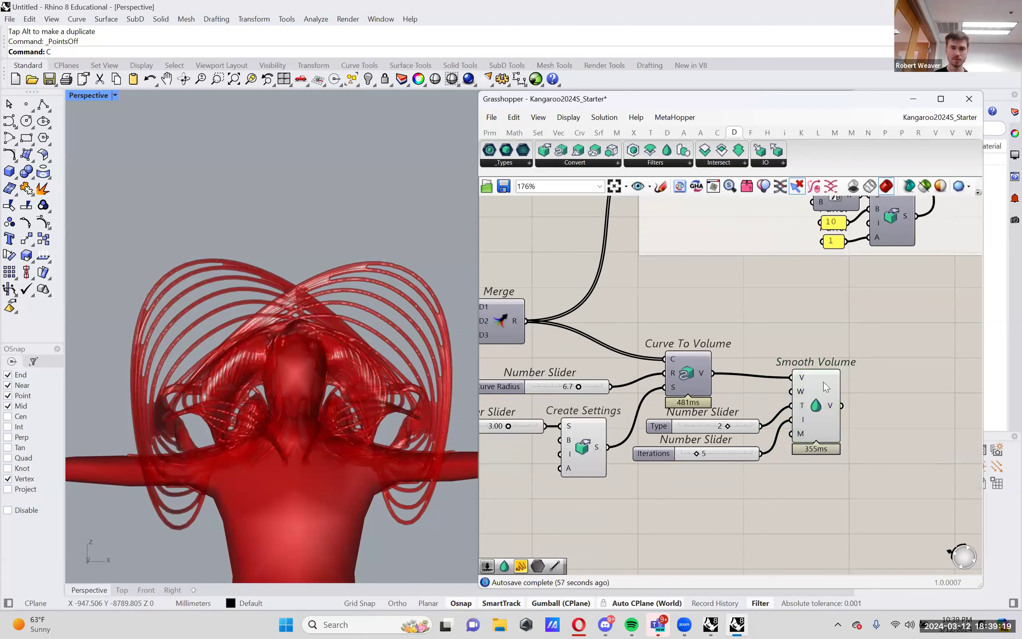
right_click_drag(837, 392, 768, 390)
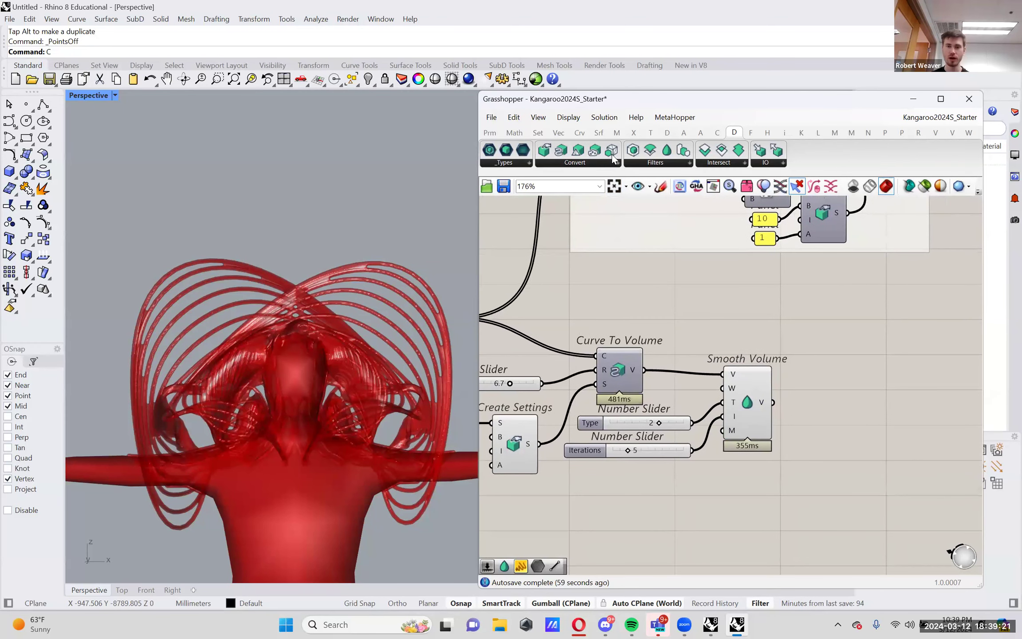
left_click_drag(823, 395, 824, 396)
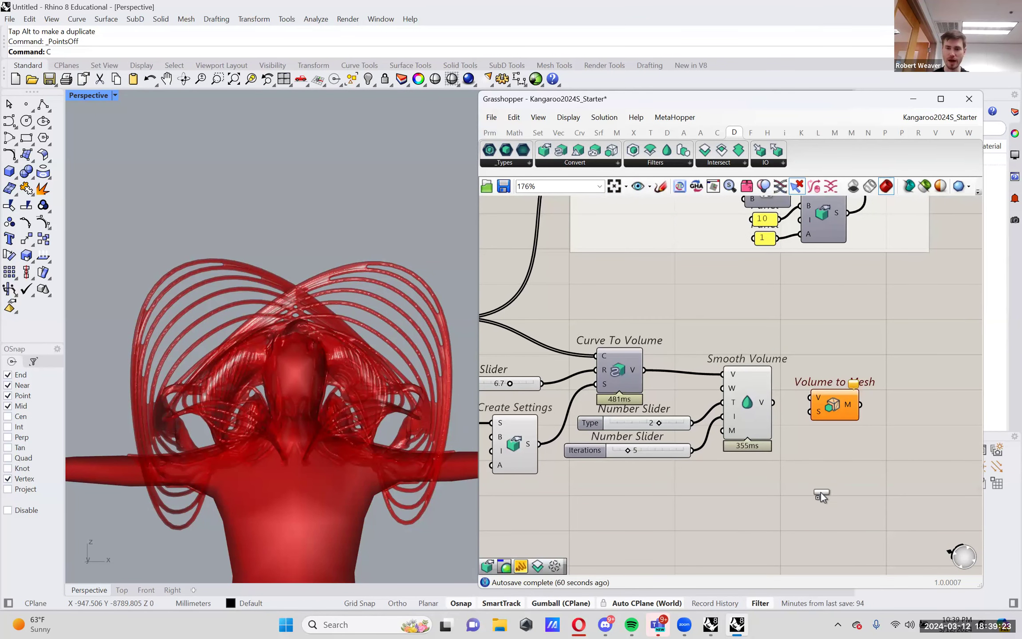
left_click_drag(822, 492, 816, 482)
left_click_drag(806, 404, 812, 398)
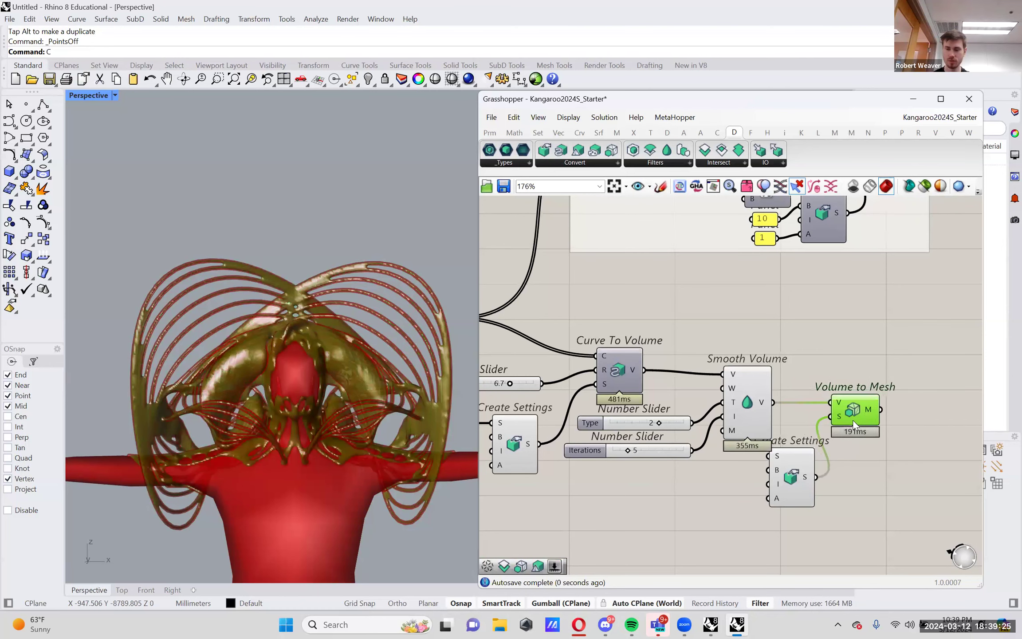
left_click(834, 404)
Step: Turn off the preview of the components in the Volume Curve From Points group
scroll(844, 453, "down", 3)
left_click_drag(900, 373, 562, 198)
right_click(563, 198)
left_click(590, 220)
left_click_drag(816, 510, 625, 402)
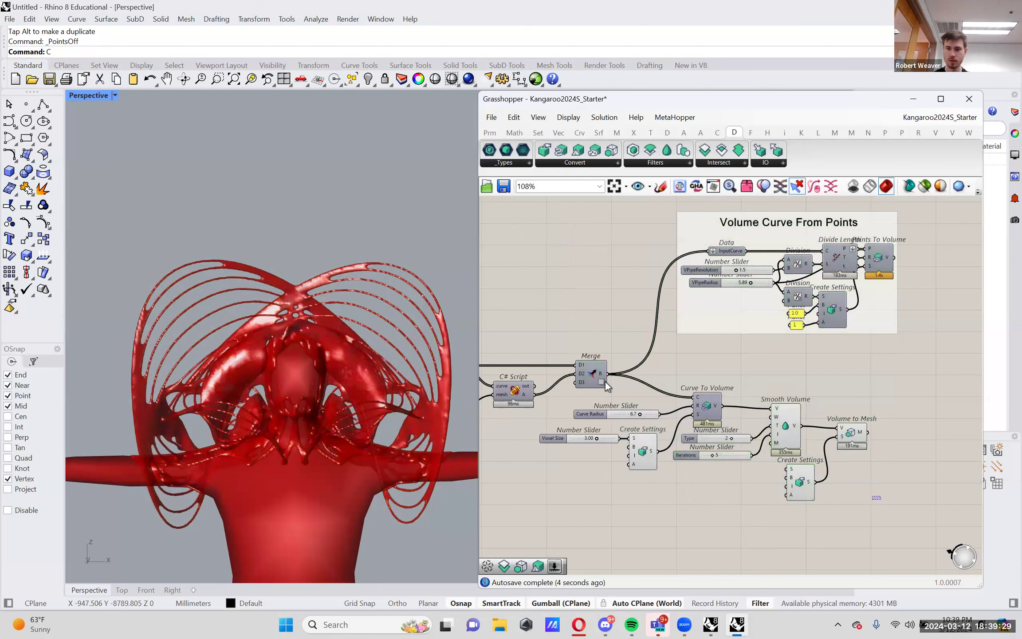
Step: Turn off the preview of the merge, curve-to-volume, smoothing and meshing components together
left_click_drag(882, 501, 538, 266)
right_click(538, 266)
left_click(560, 288)
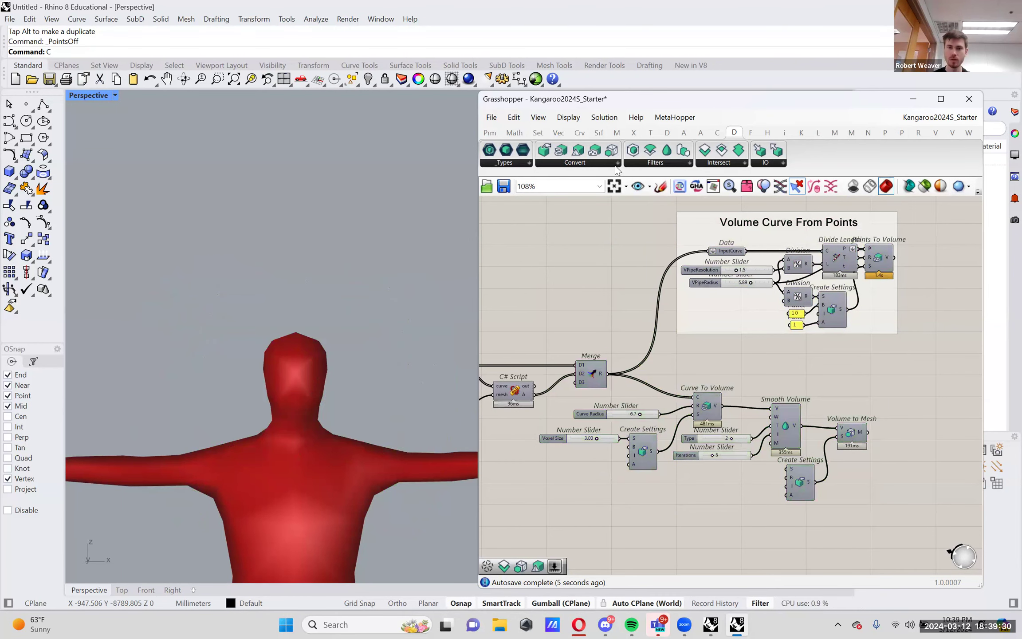
Step: Add a Custom Preview component beside the Volume to Mesh component
left_click(667, 133)
left_click_drag(836, 153, 900, 436)
scroll(896, 441, "up", 5)
right_click_drag(895, 441, 708, 496)
left_click_drag(740, 432, 766, 433)
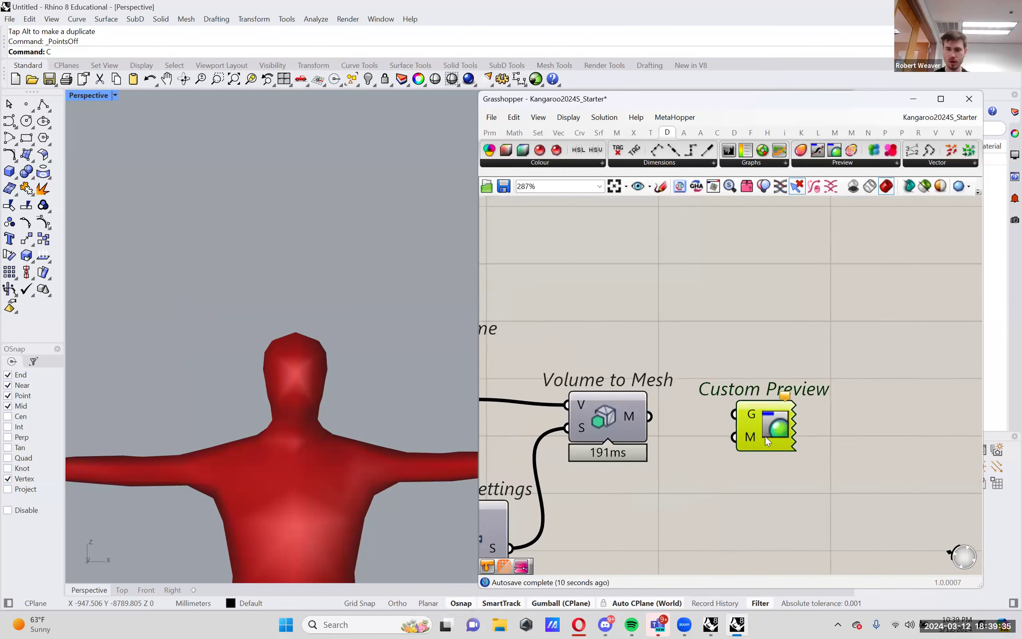
Step: Add a white Colour Swatch as the Custom Preview's material and feed the Volume to Mesh output in as its geometry
scroll(731, 479, "down", 2)
double_click(728, 479)
type("swatc")
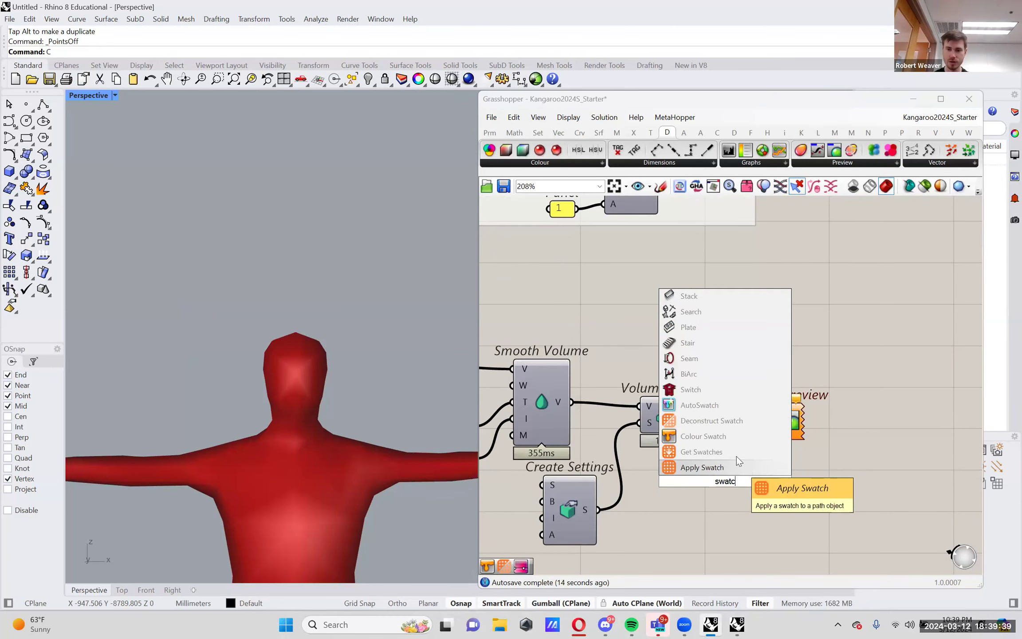
left_click(705, 436)
left_click_drag(764, 481, 800, 428)
left_click(740, 493)
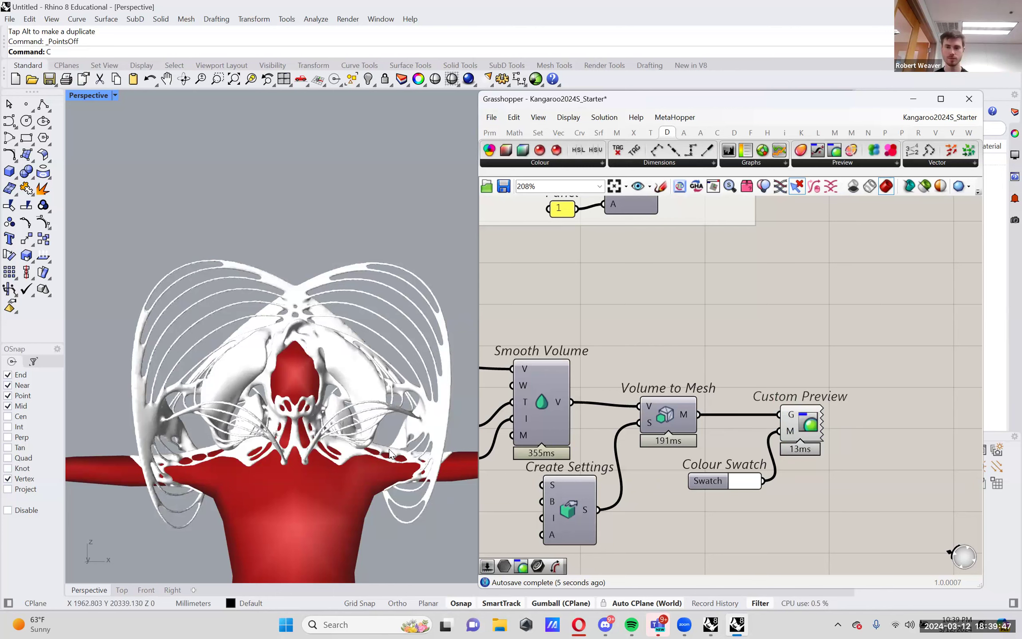
Step: Duplicate the Custom Preview and its Colour Swatch directly below the originals
right_click_drag(392, 466, 368, 437)
left_click_drag(801, 484, 709, 389)
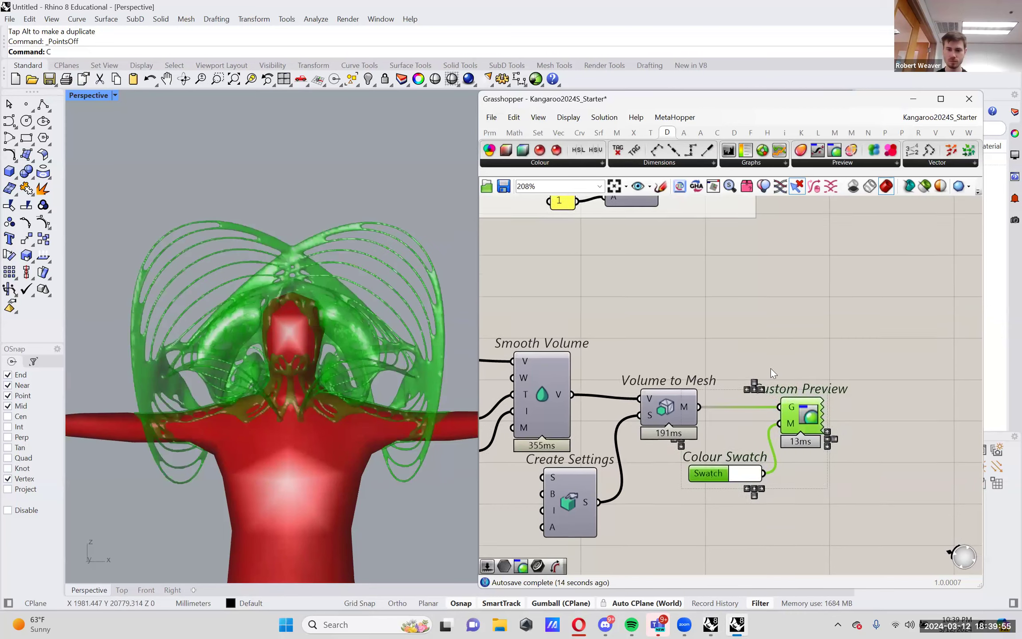
left_click_drag(811, 386, 816, 489, "alt")
left_click(745, 541)
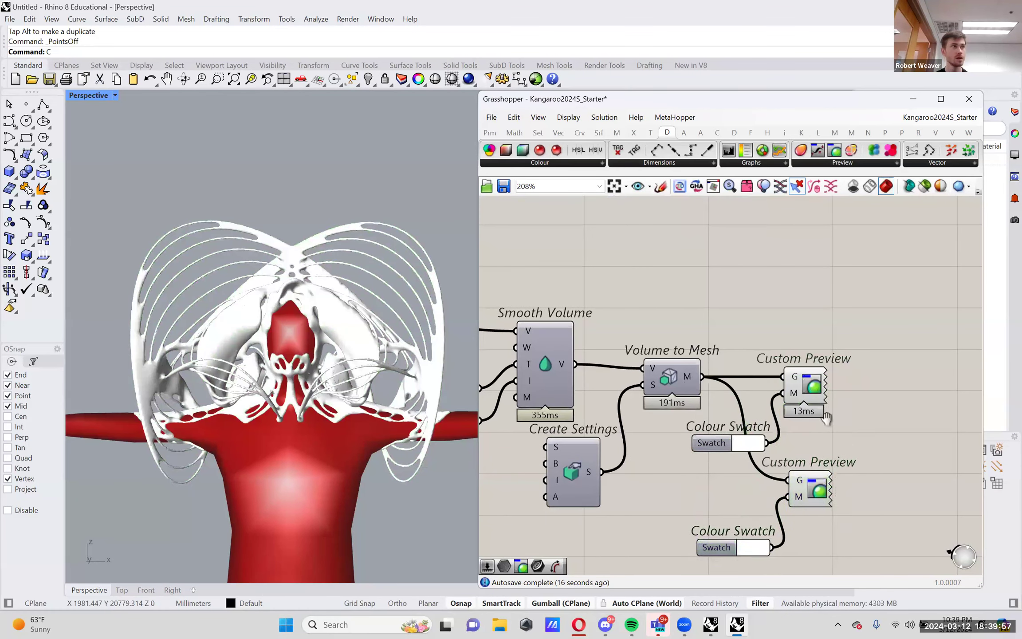
Step: Connect the Mannequin mesh parameter to the duplicated Custom Preview's geometry input in place of the Volume to Mesh output
right_click_drag(744, 541, 756, 517)
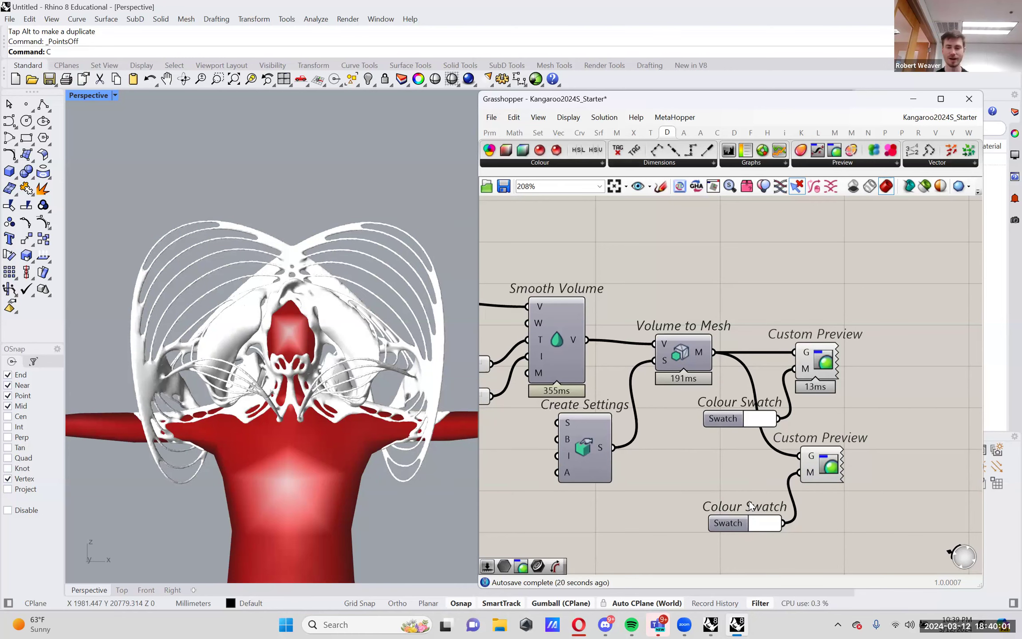
scroll(748, 489, "down", 3)
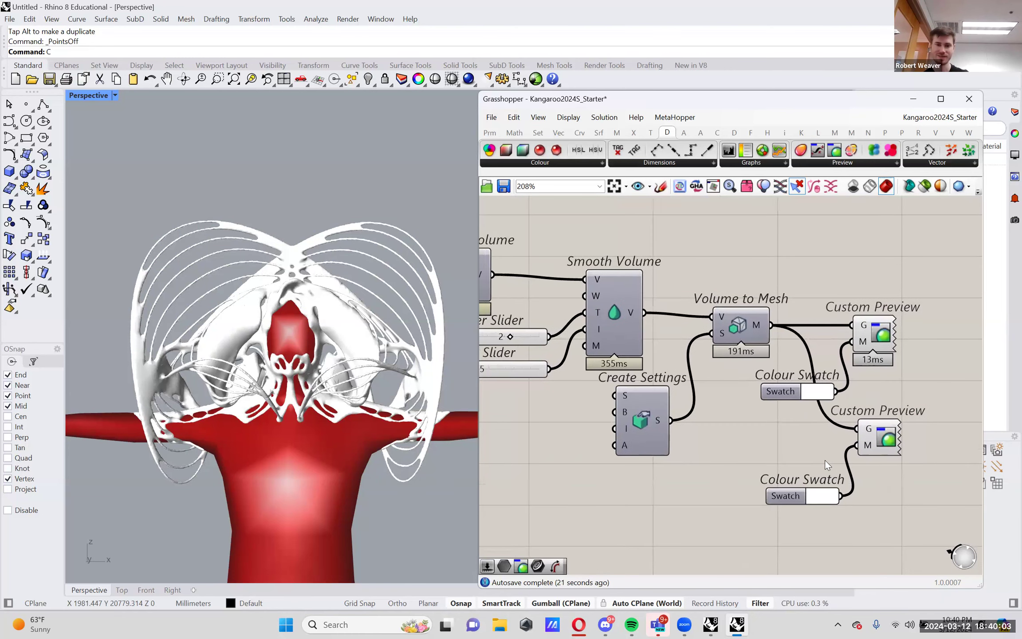
right_click_drag(752, 474, 828, 482)
scroll(828, 481, "down", 2)
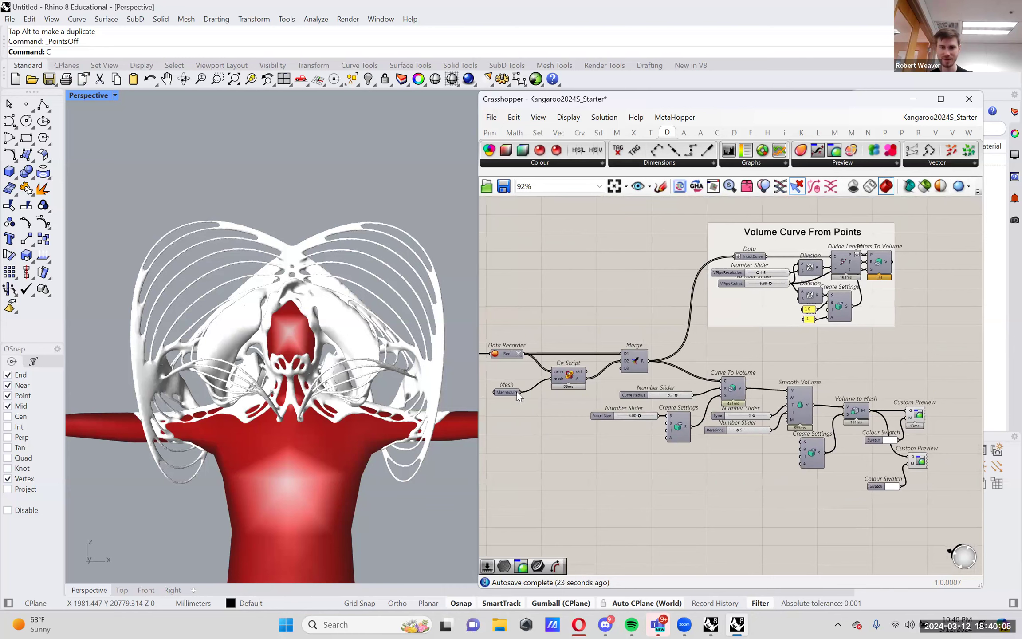
left_click_drag(521, 392, 906, 458)
Step: Set the mannequin preview's Colour Swatch to a bright magenta with hue 310° and full value
scroll(912, 464, "up", 6)
left_click(736, 514)
left_click_drag(826, 482, 781, 489)
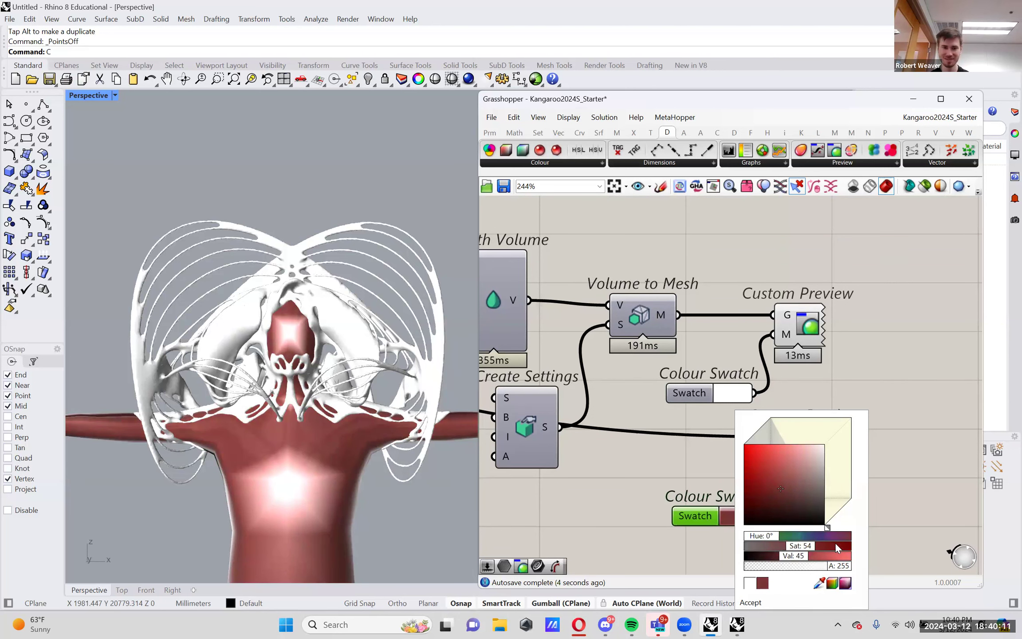
left_click_drag(771, 537, 837, 535)
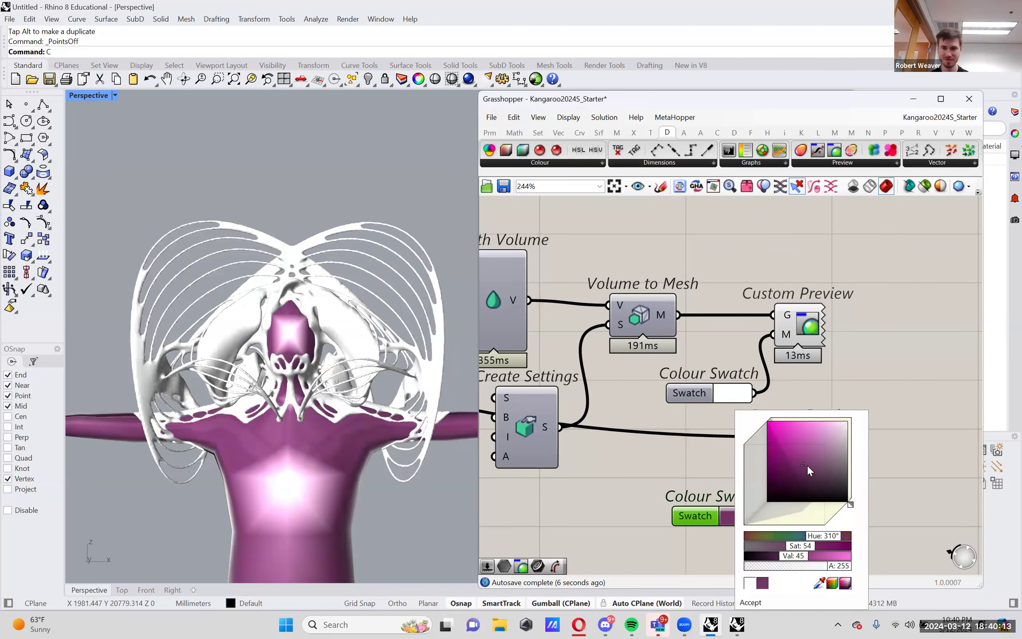
left_click_drag(808, 471, 803, 406)
right_click_drag(248, 355, 310, 368)
left_click(802, 529)
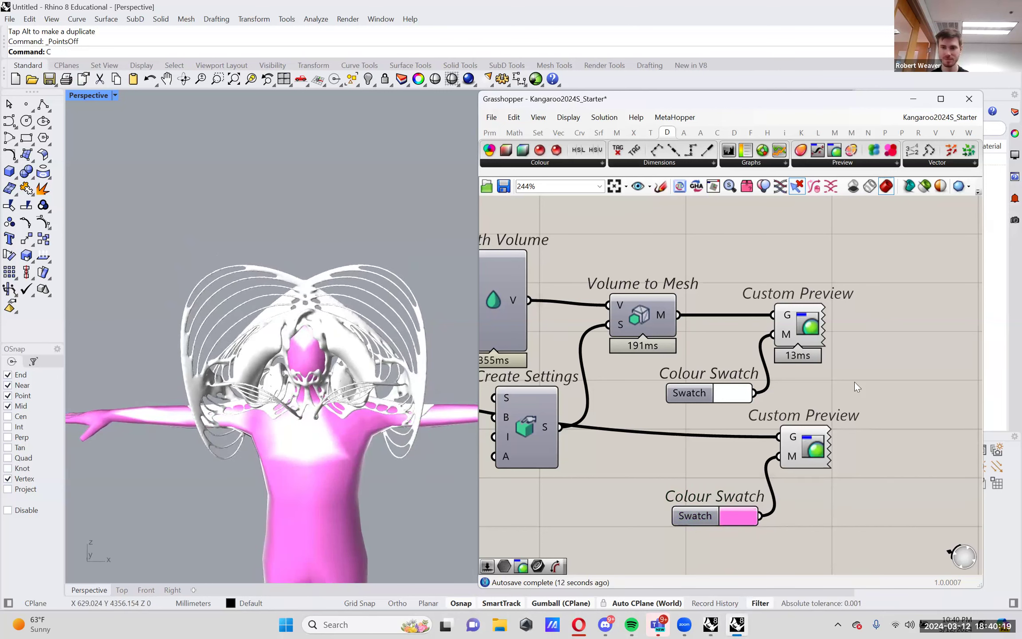
left_click_drag(775, 502, 784, 462, "ctrl")
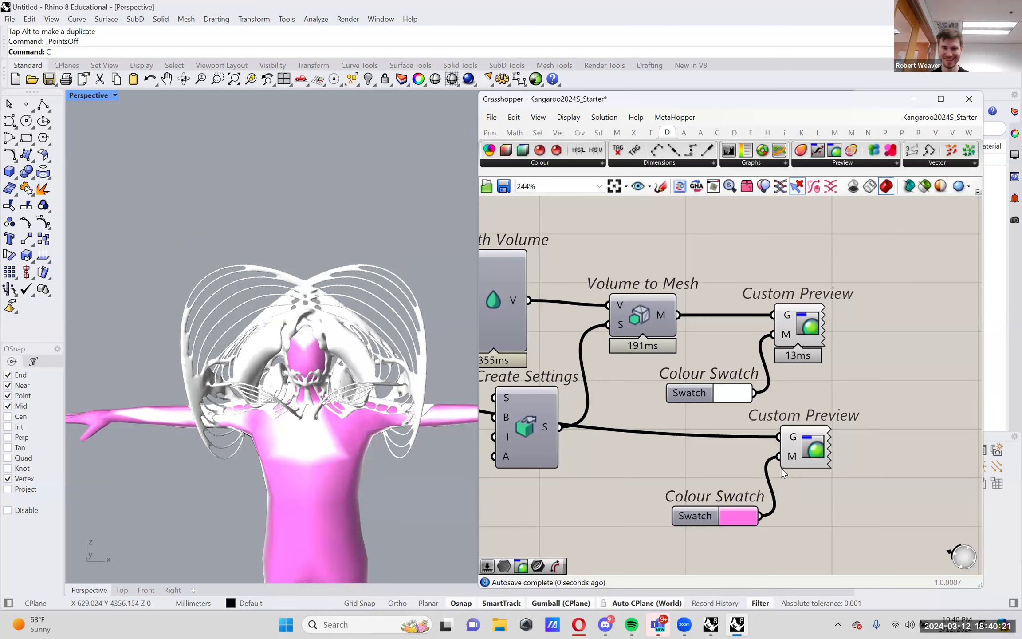
Step: Change the mannequin preview's Colour Swatch to pink with hue 332°, saturation 55 and value 100
left_click(740, 515)
left_click_drag(832, 538, 838, 544)
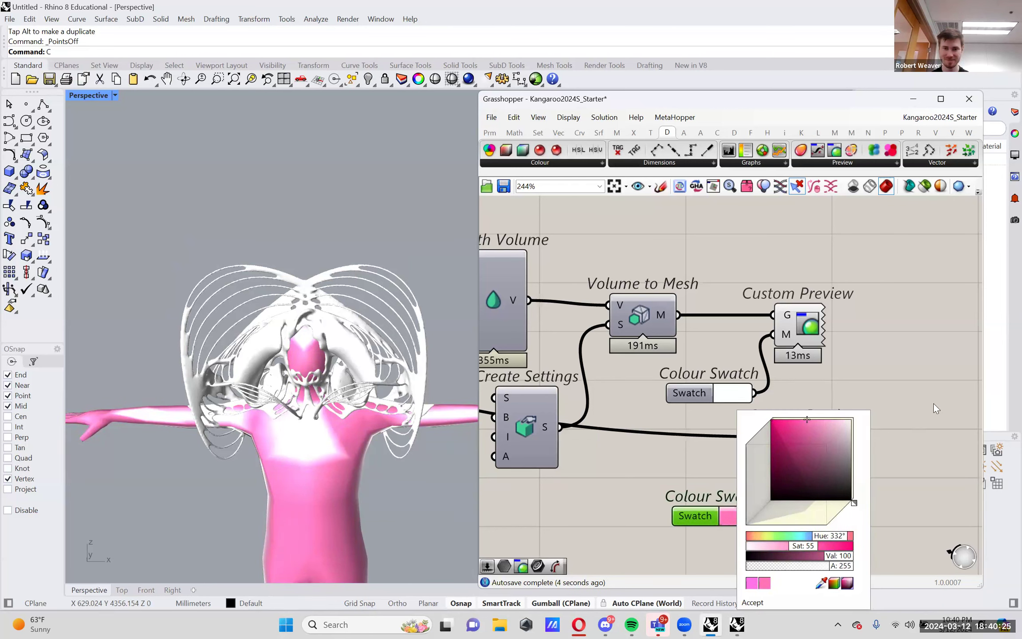
right_click_drag(913, 354, 915, 348)
right_click_drag(311, 340, 348, 364)
scroll(324, 341, "up", 4)
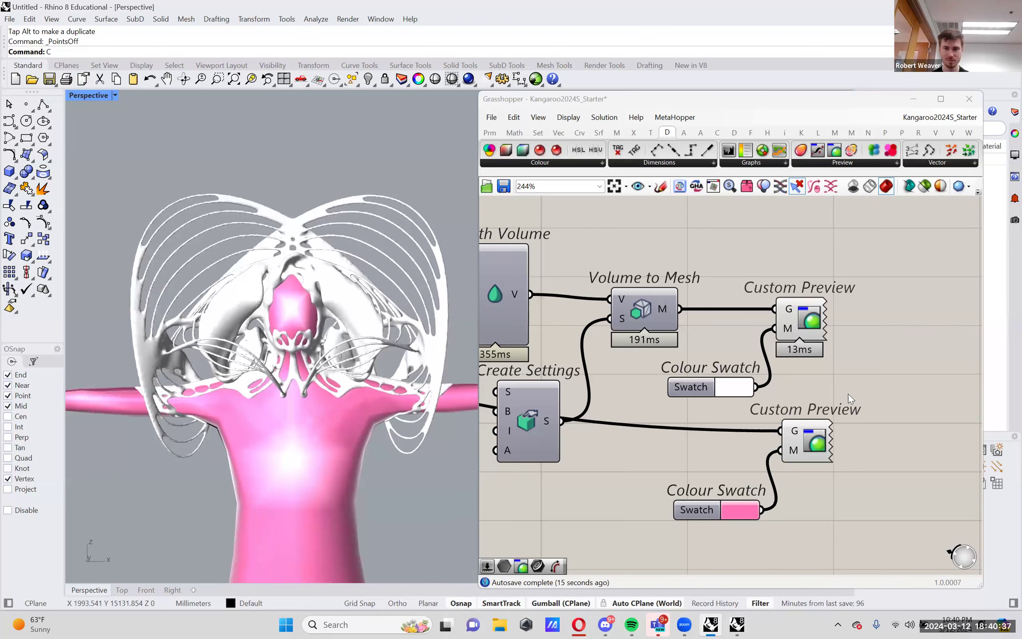
Step: Set the volume mesh preview's Colour Swatch to light pink with hue 356°, saturation 32 and value 100
left_click(736, 390)
mouse_move(816, 450)
left_mouse_down()
mouse_move(793, 456)
mouse_move(793, 430)
mouse_move(848, 421)
left_mouse_up()
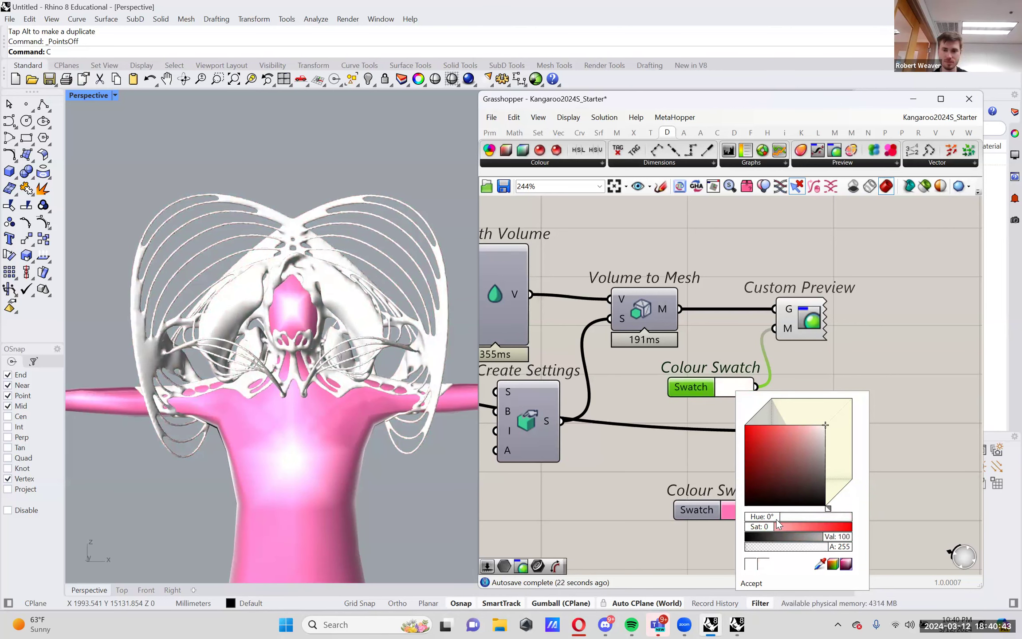
mouse_move(770, 528)
left_mouse_down()
mouse_move(751, 526)
mouse_move(790, 516)
mouse_move(779, 529)
mouse_move(841, 525)
mouse_move(792, 526)
left_mouse_up()
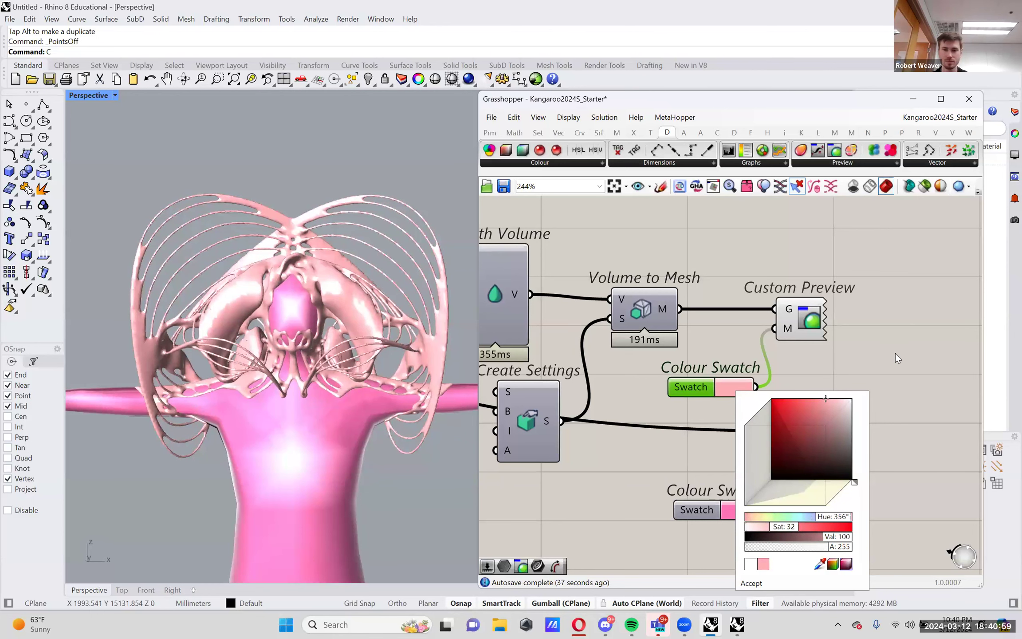
right_click_drag(873, 381, 854, 373)
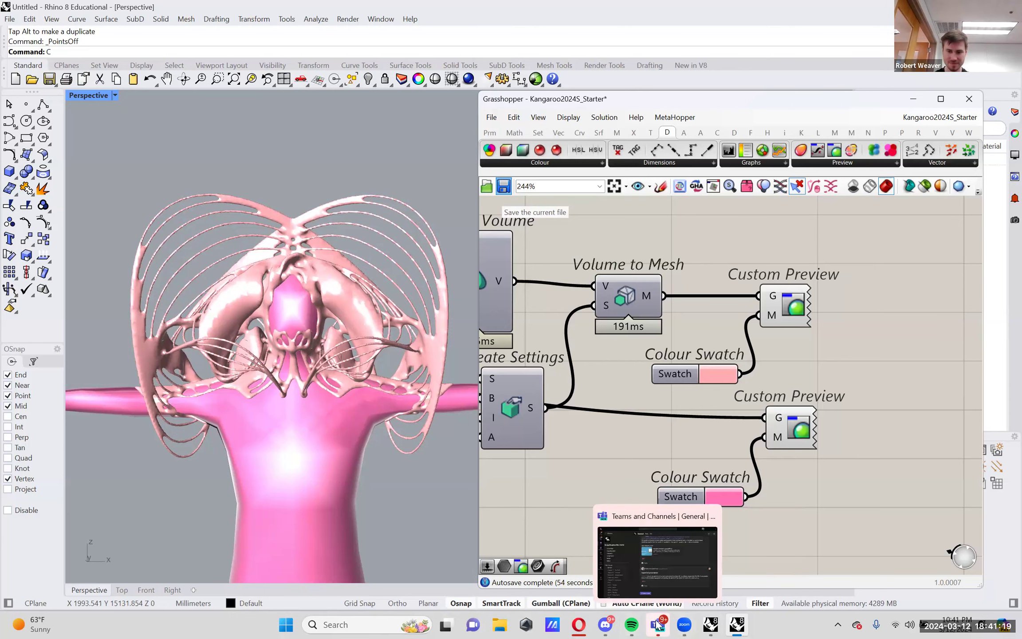
Step: Switch to Discord and post Kangaroo2024S_Starter.gh from the ClassWorkflows folder in the file-sharing channel
left_click(608, 625)
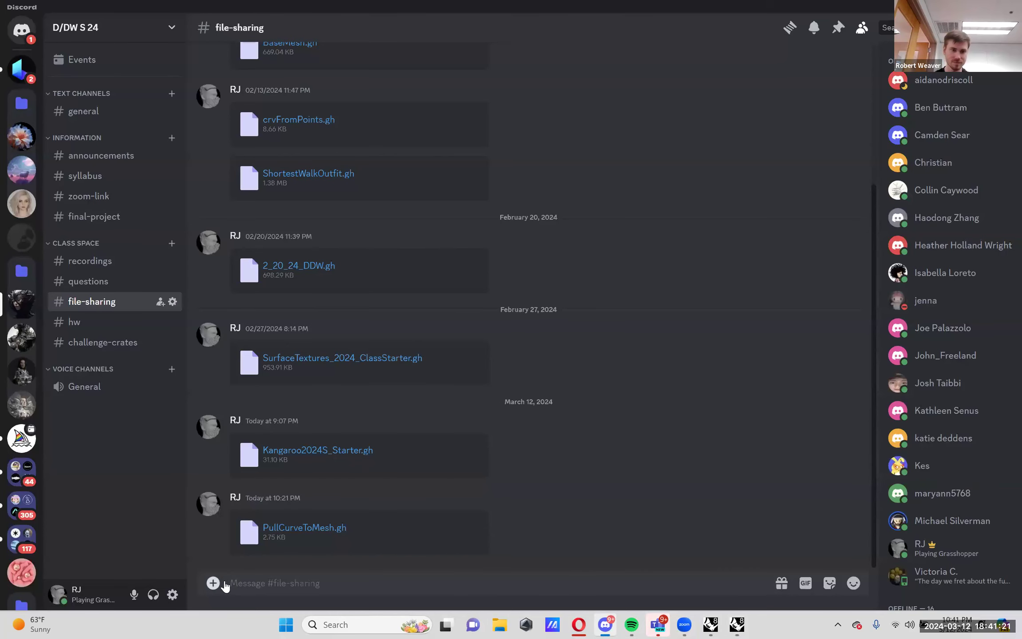
double_click(214, 583)
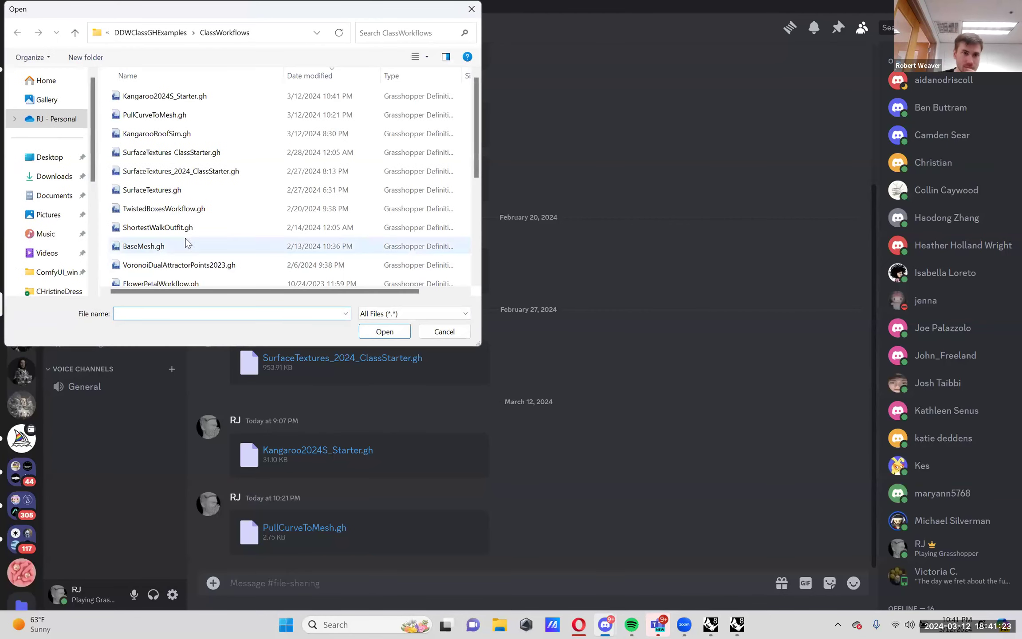
double_click(228, 97)
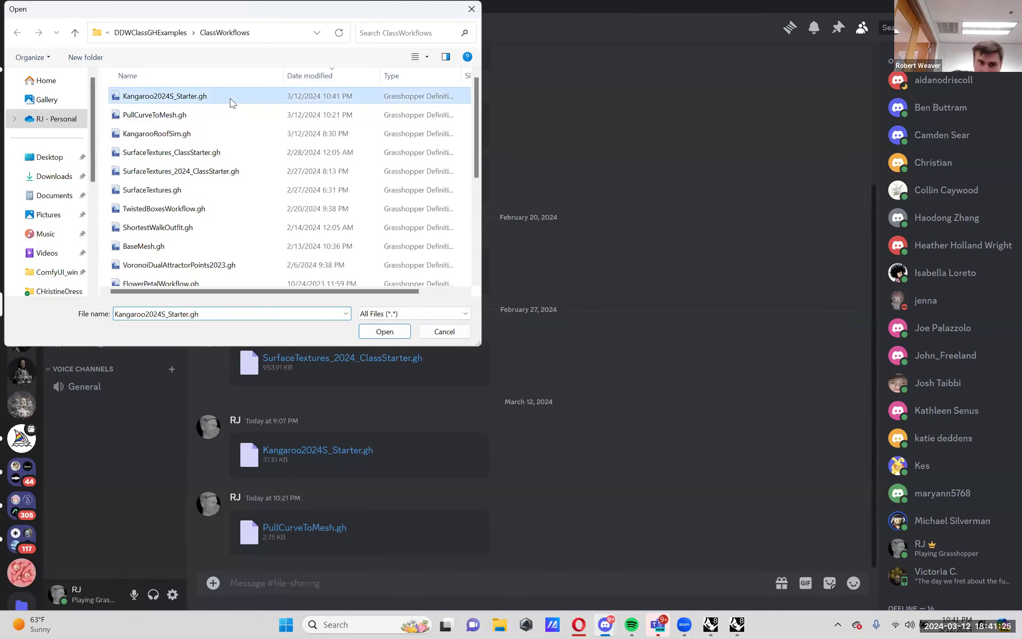
key("Return")
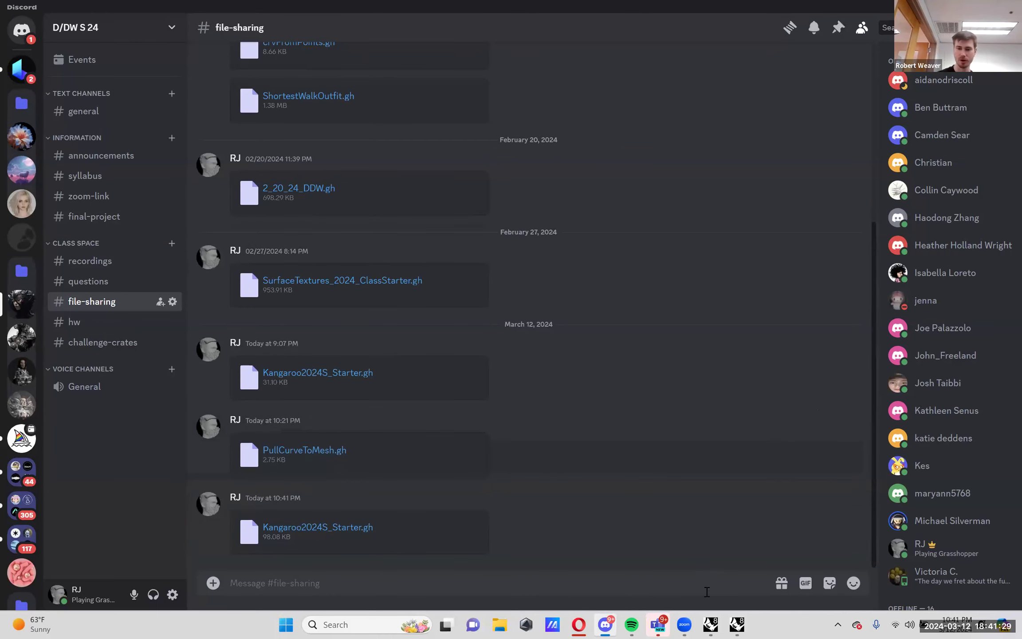
Step: Switch back to Rhino and lock the Grasshopper solver
left_click(727, 623)
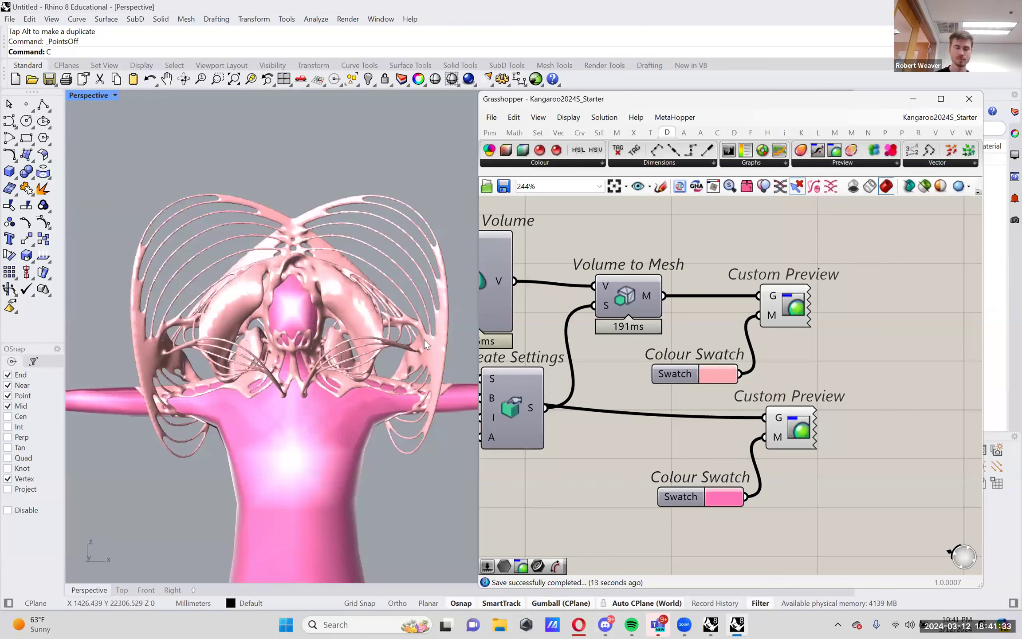
right_click(828, 357)
left_click(845, 477)
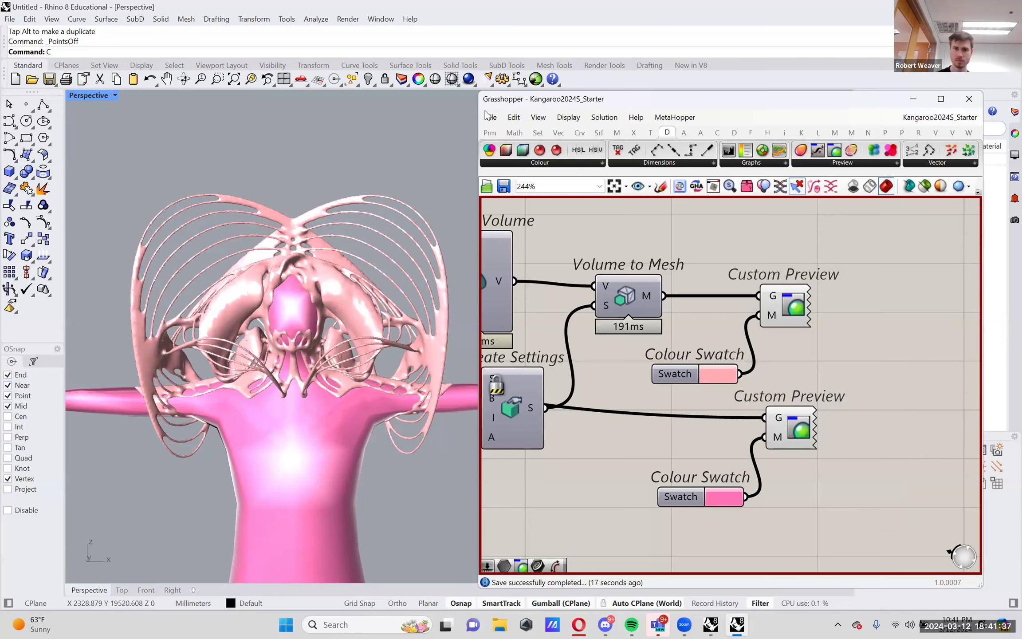
Step: Open ShortestWalkOutfit.gh from Grasshopper > DDWClassGHExamples > ClassWorkflows on the WD_BLACK (D:) drive
left_click(491, 118)
left_click(501, 147)
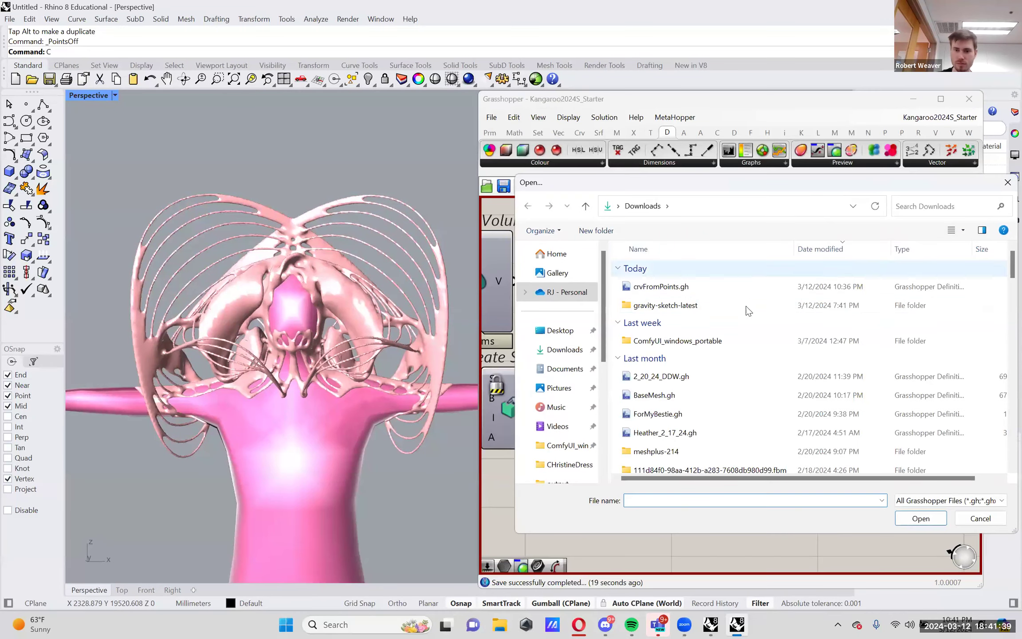
scroll(574, 424, "down", 4)
left_click(571, 424)
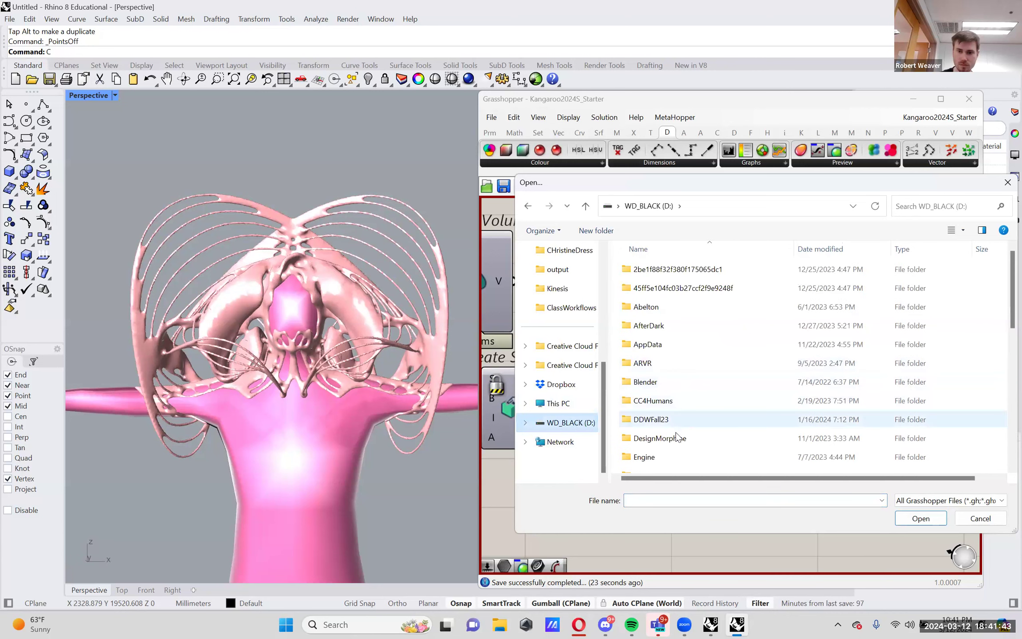
scroll(687, 385, "down", 3)
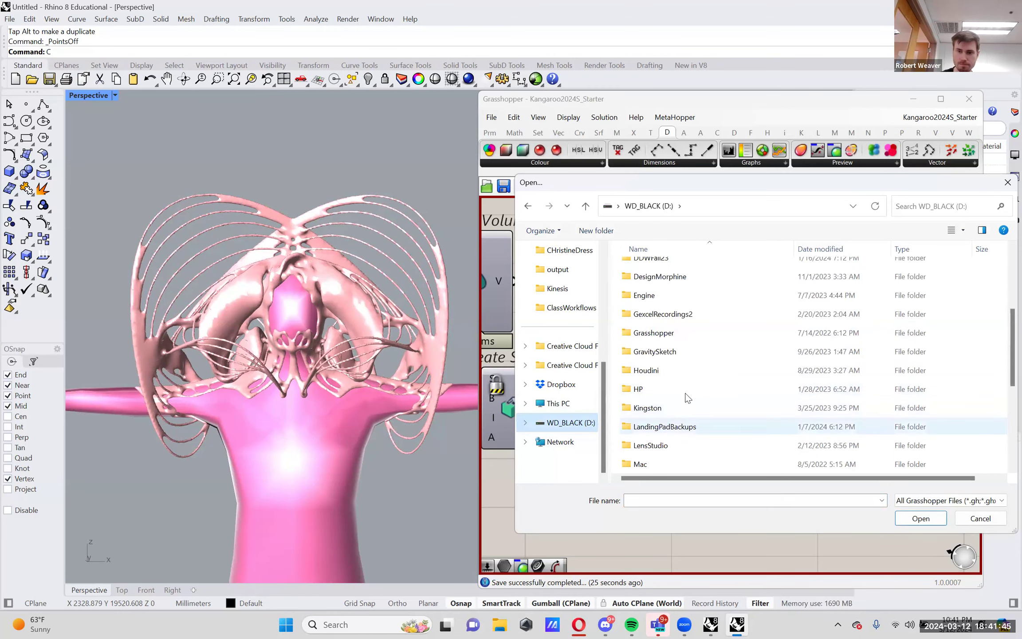
double_click(688, 334)
double_click(681, 275)
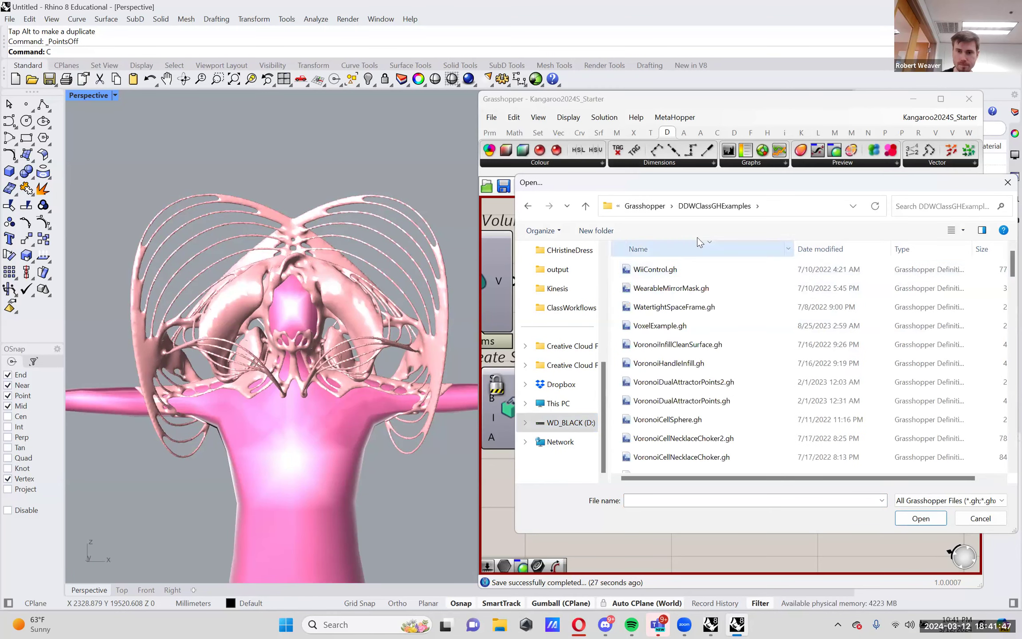
scroll(658, 354, "down", 5)
scroll(657, 390, "down", 10)
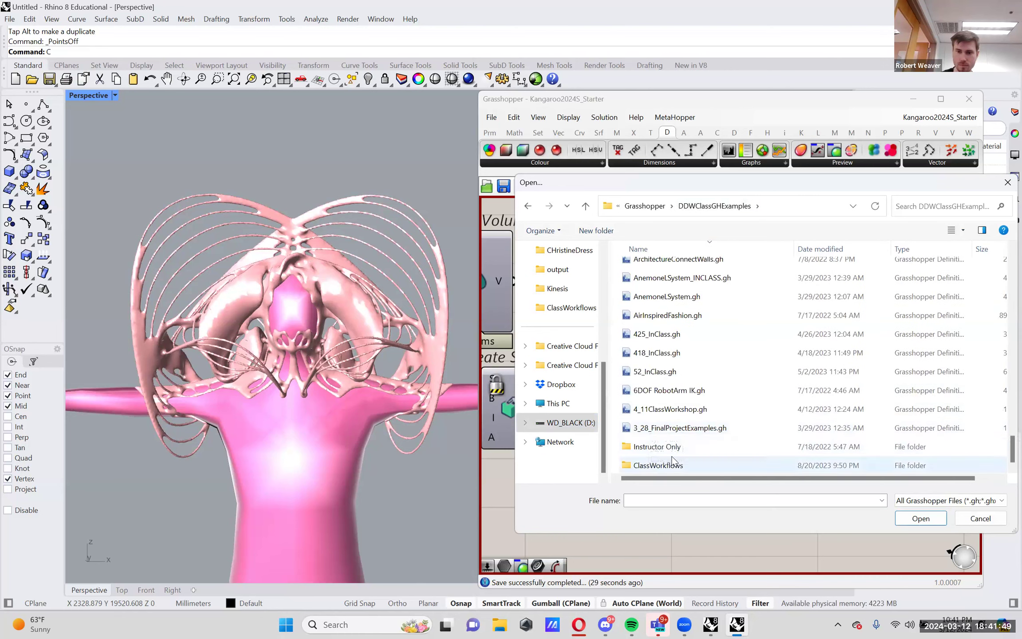
double_click(648, 465)
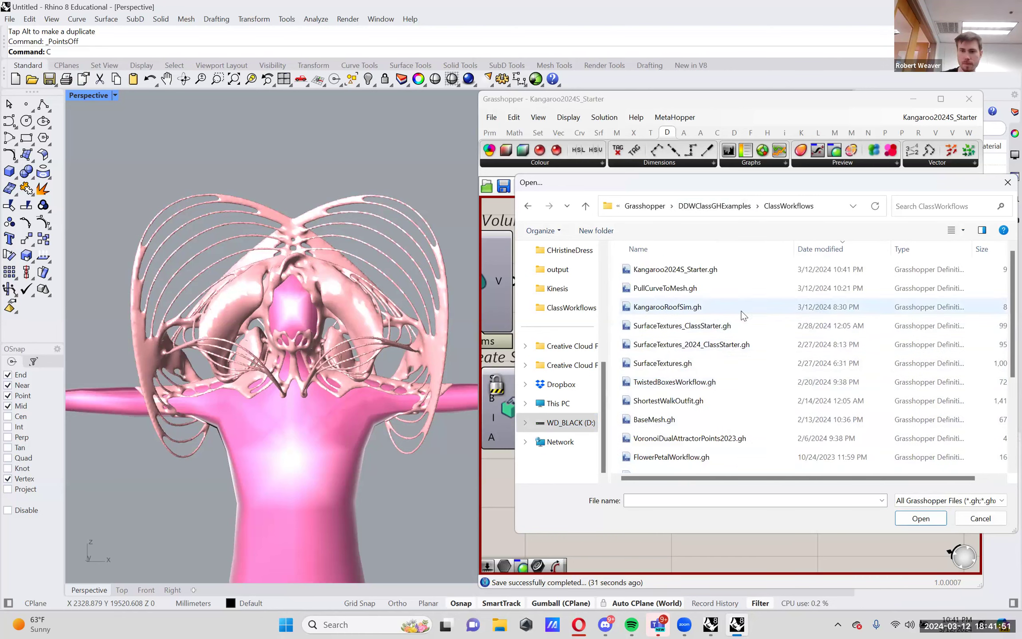
double_click(732, 399)
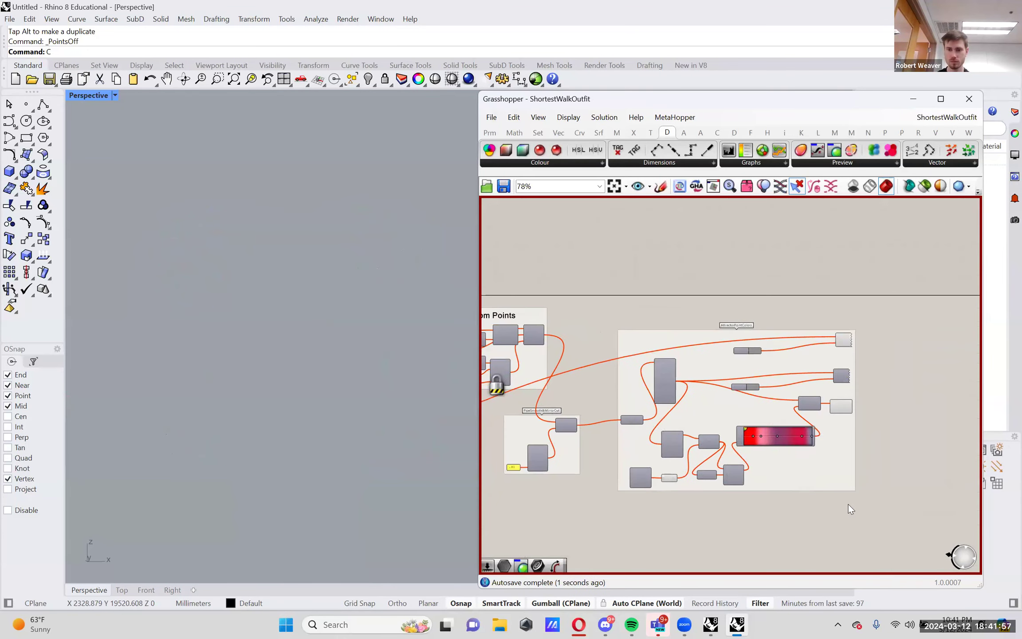
Step: Copy the AttractorPointColors group into the Kangaroo2024S_Starter definition and place it beside the two Custom Preview components
left_click_drag(915, 505, 541, 318)
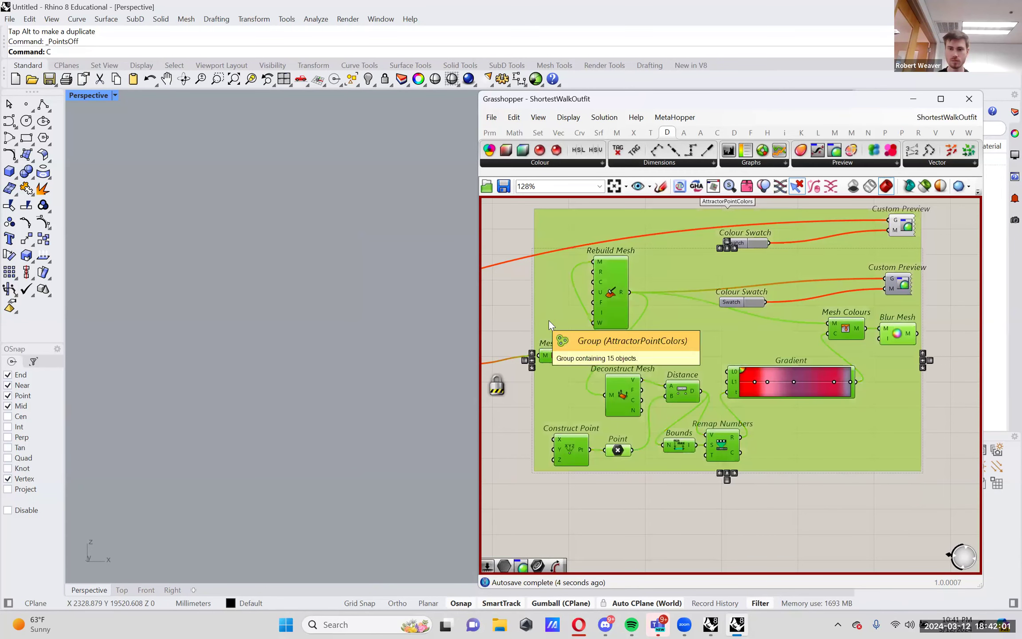
left_click(946, 118)
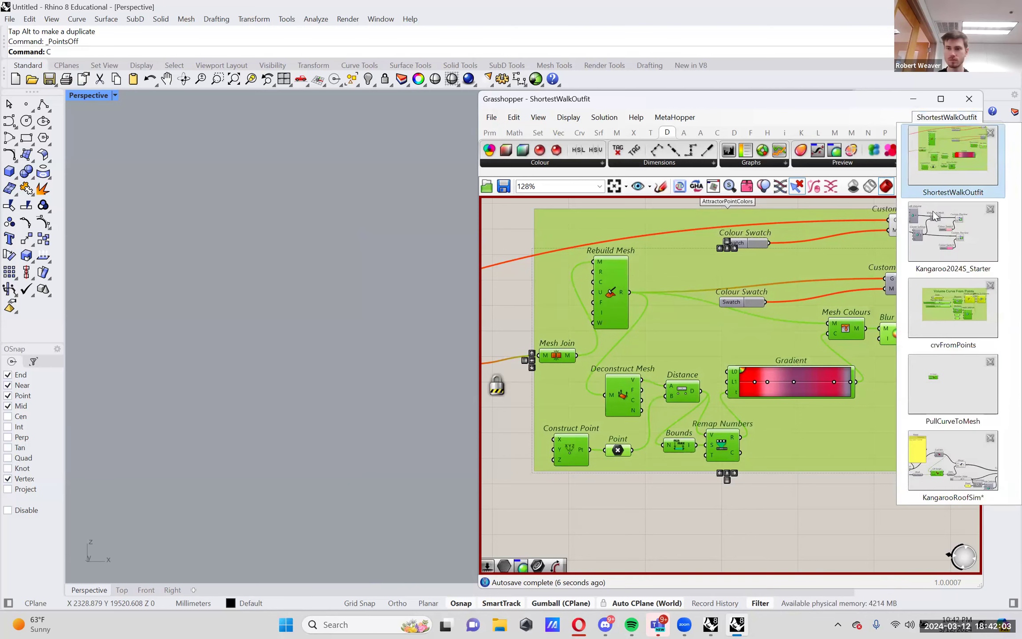
left_click(933, 216)
scroll(798, 390, "down", 4)
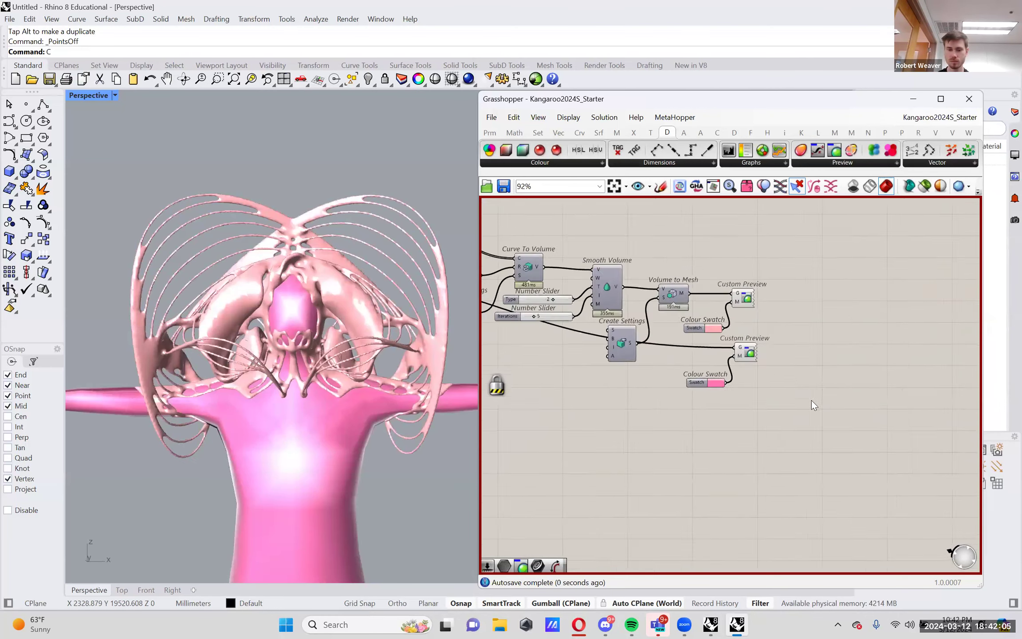
key("ctrl+v")
left_click_drag(747, 333, 801, 323)
scroll(812, 329, "up", 4)
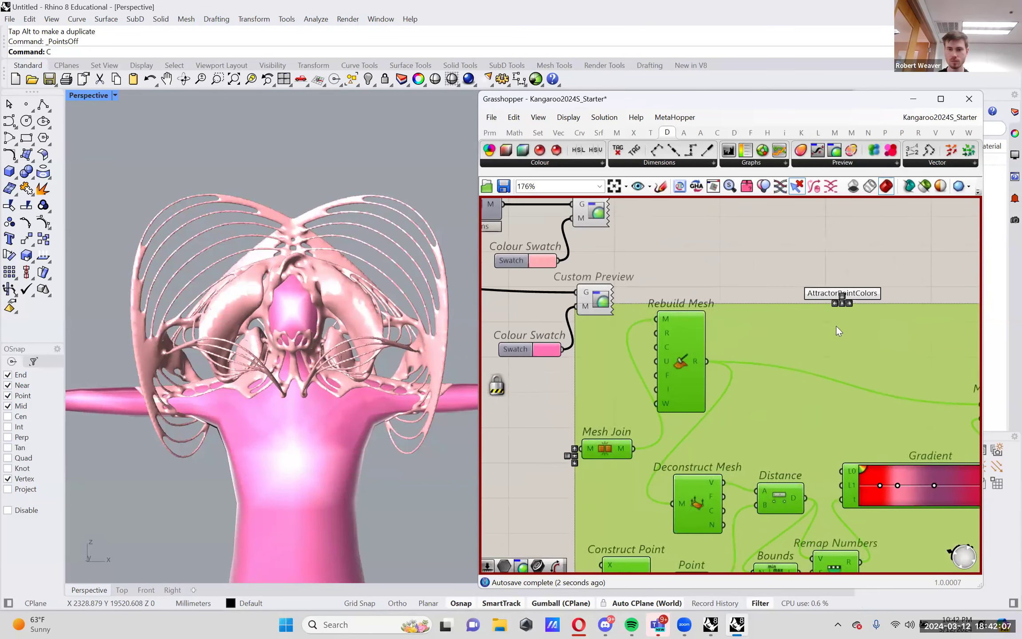
Step: Connect the Dendro mesh output to the Mesh Join input of the AttractorPointColors group
left_click(582, 337)
right_click(578, 266)
left_click(600, 218)
left_click_drag(601, 219, 751, 455)
scroll(564, 383, "down", 1)
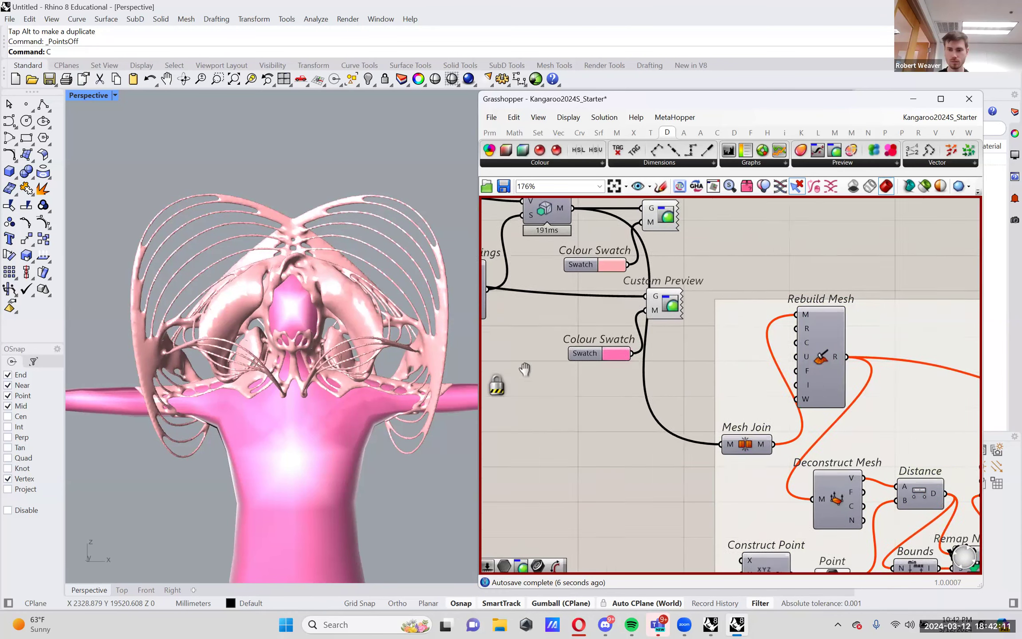
Step: Delete the Construct Point component from the AttractorPointColors group and add a Point parameter just below the group
right_click_drag(587, 462, 655, 427)
left_click(629, 441)
key("Delete")
double_click(638, 495)
type("point")
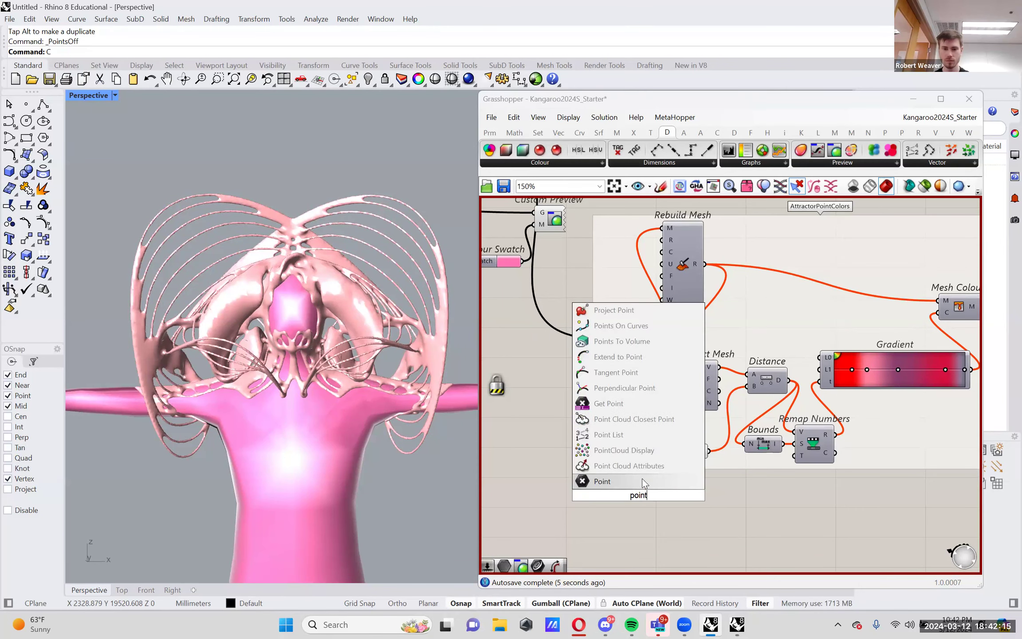
key("Return")
Step: Set one point for the new Point parameter, placing it on the ground plane beside the mannequin's feet
right_click_drag(249, 448, 329, 470)
right_click(638, 495)
left_click(674, 521)
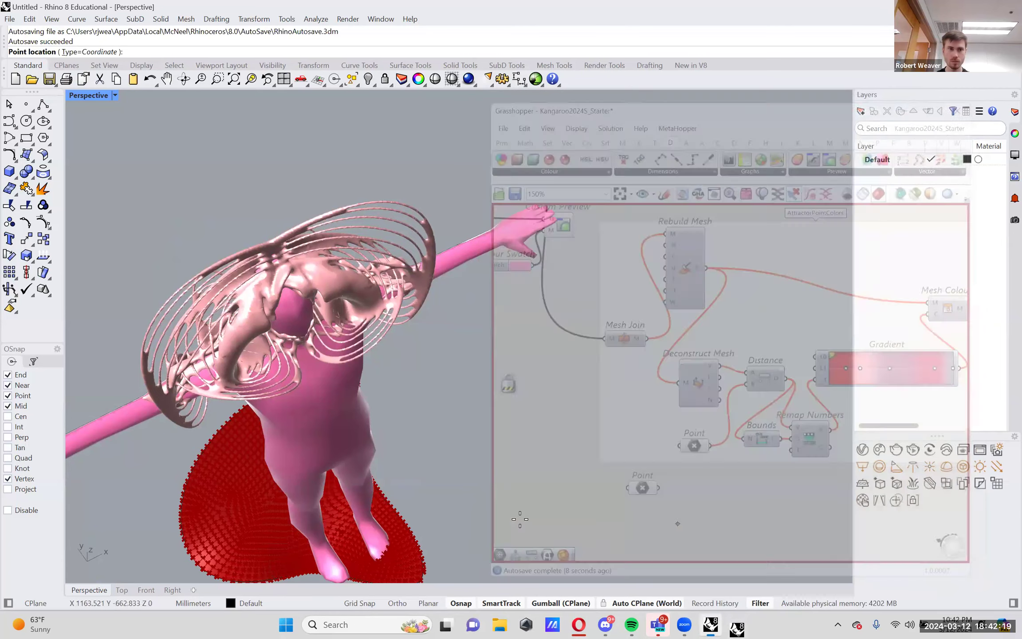
left_click(434, 541)
right_click_drag(433, 532, 397, 493)
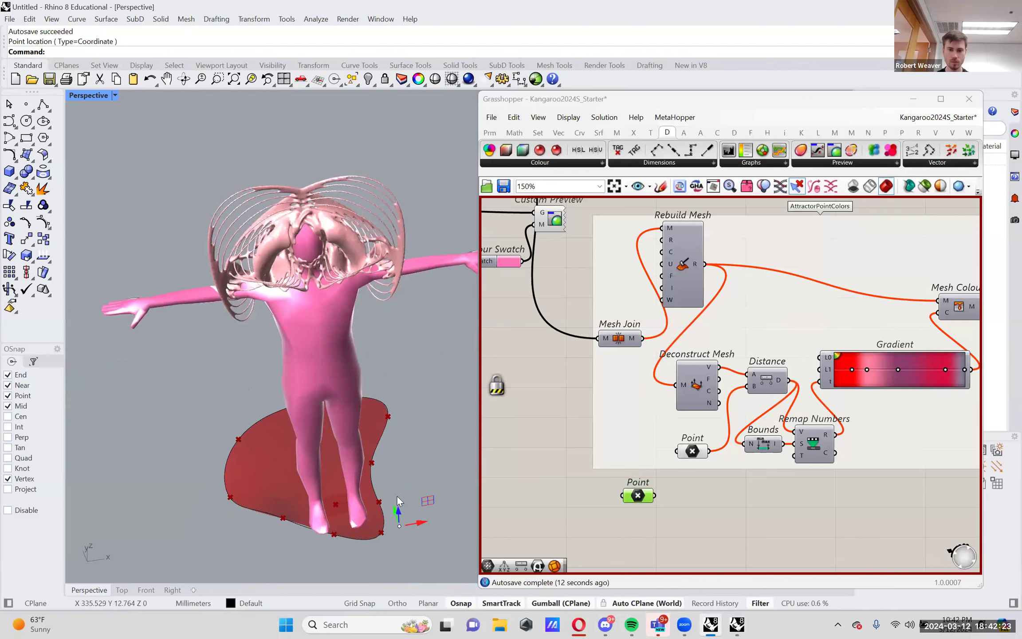
Step: Move the placed attractor point straight up to about the mannequin's head height and check its position from the front
left_click_drag(398, 509, 382, 220)
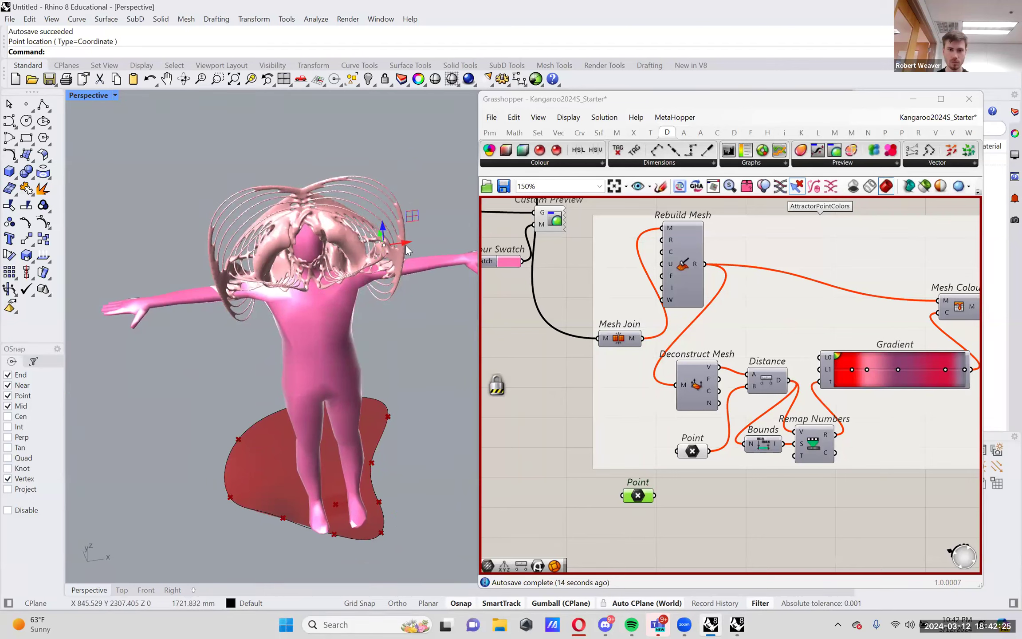
right_click_drag(355, 298, 350, 319)
right_click_drag(446, 292, 430, 292)
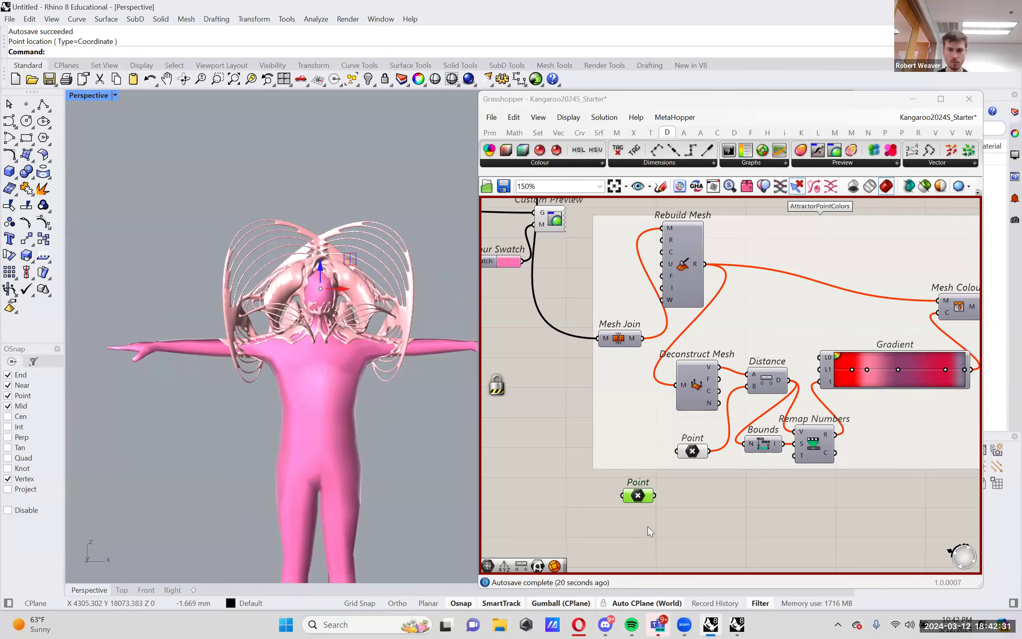